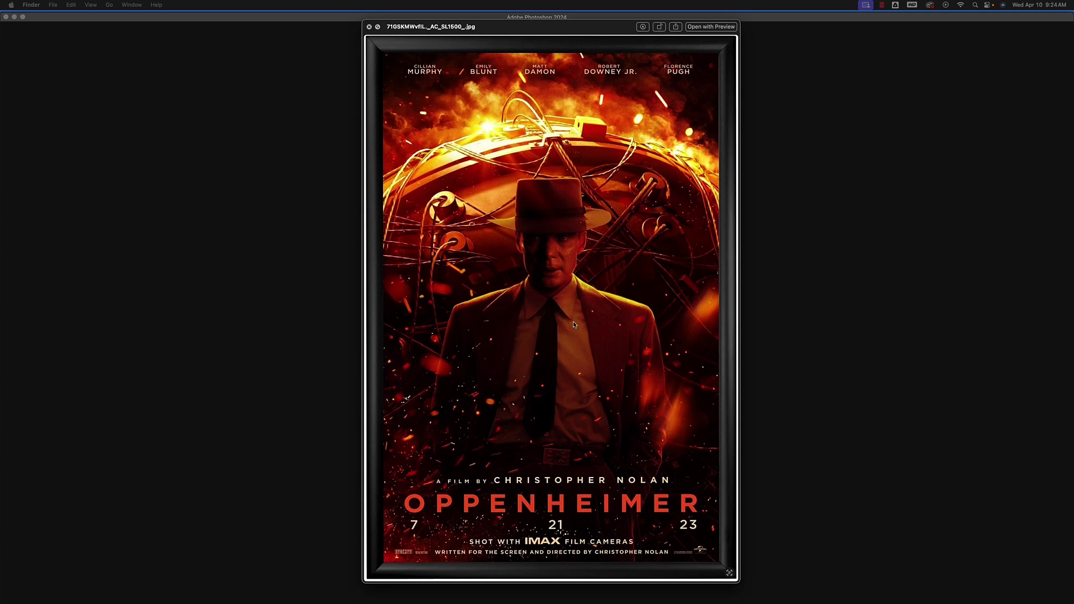
- Close the poster preview and set up a new document 6 inches wide, 9 inches high, at 150 pixels/inch
{"action": "left_click", "coordinate": [369, 27]}
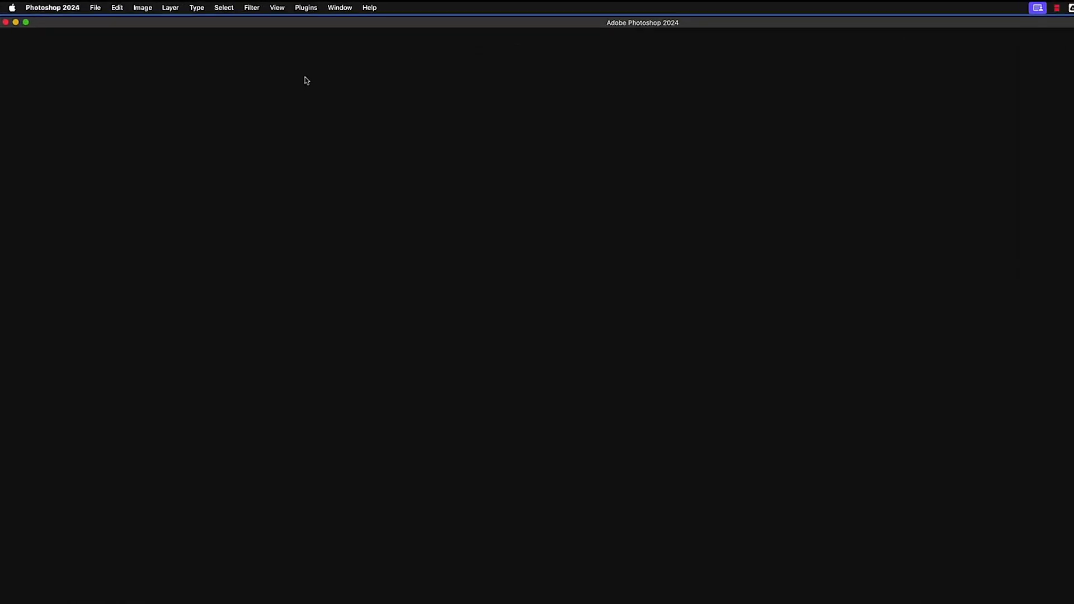
{"action": "left_click", "coordinate": [91, 6]}
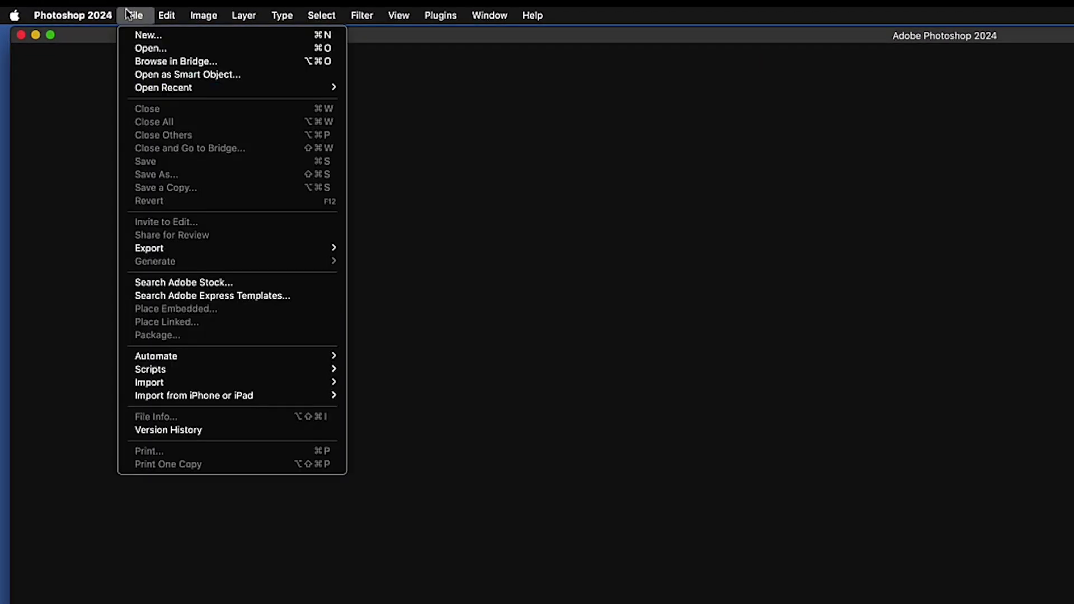
{"action": "left_click", "coordinate": [158, 36]}
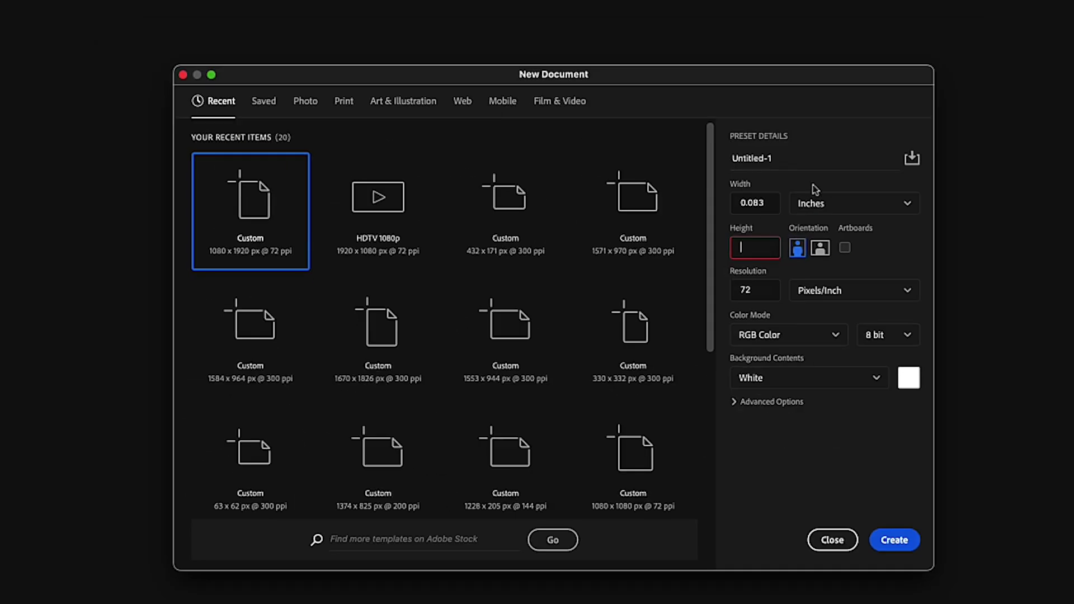
{"action": "left_click_drag", "start_coordinate": [711, 77], "coordinate": [734, 84]}
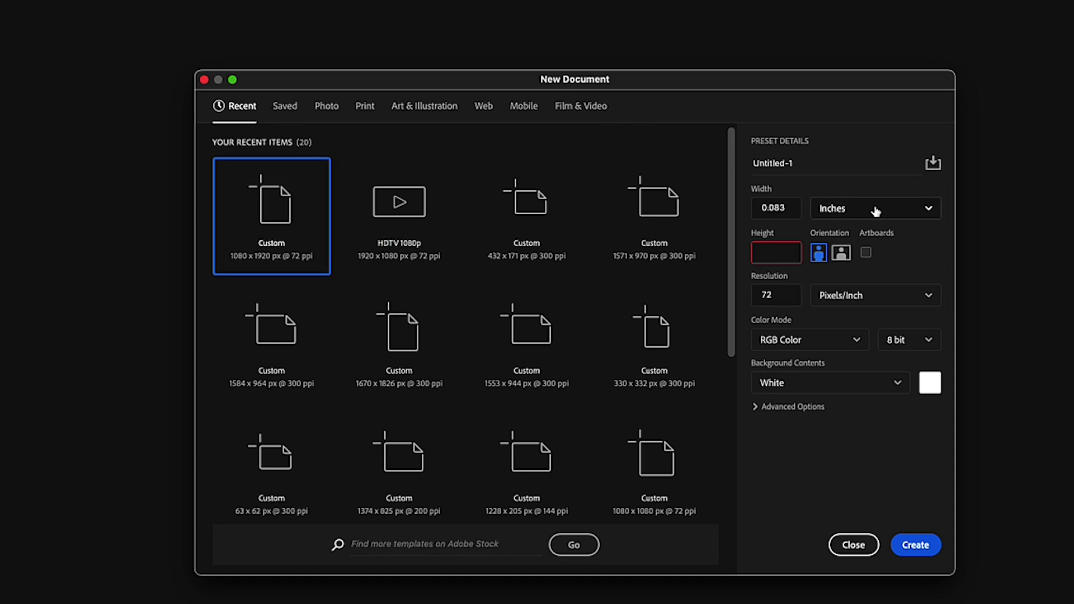
{"action": "left_click_drag", "start_coordinate": [788, 208], "coordinate": [738, 204]}
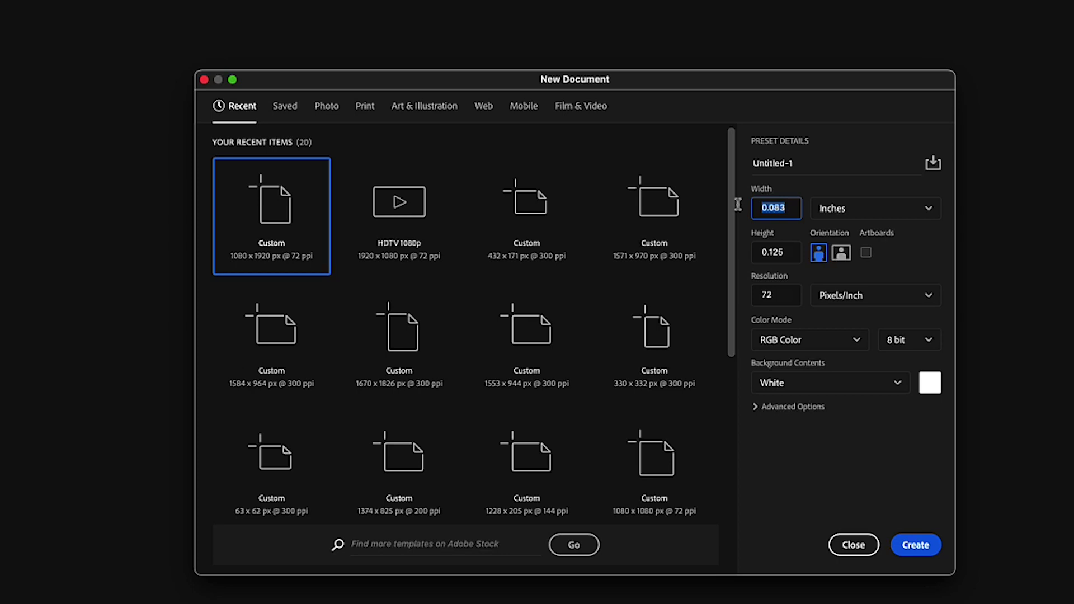
{"action": "type", "text": "6"}
{"action": "left_click_drag", "start_coordinate": [788, 255], "coordinate": [741, 253]}
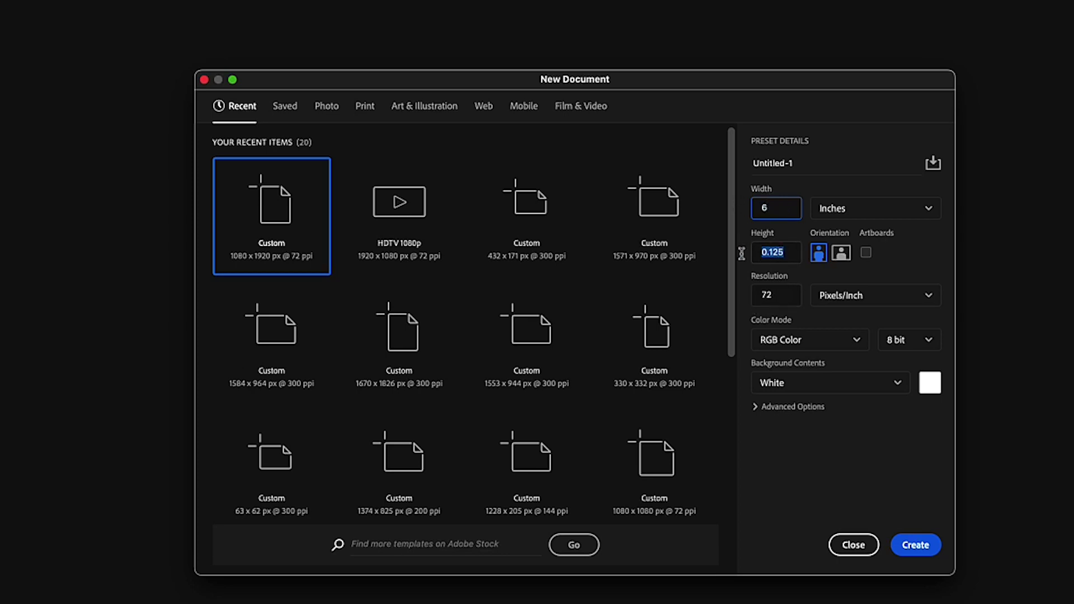
{"action": "type", "text": "9"}
{"action": "left_click_drag", "start_coordinate": [794, 291], "coordinate": [758, 295]}
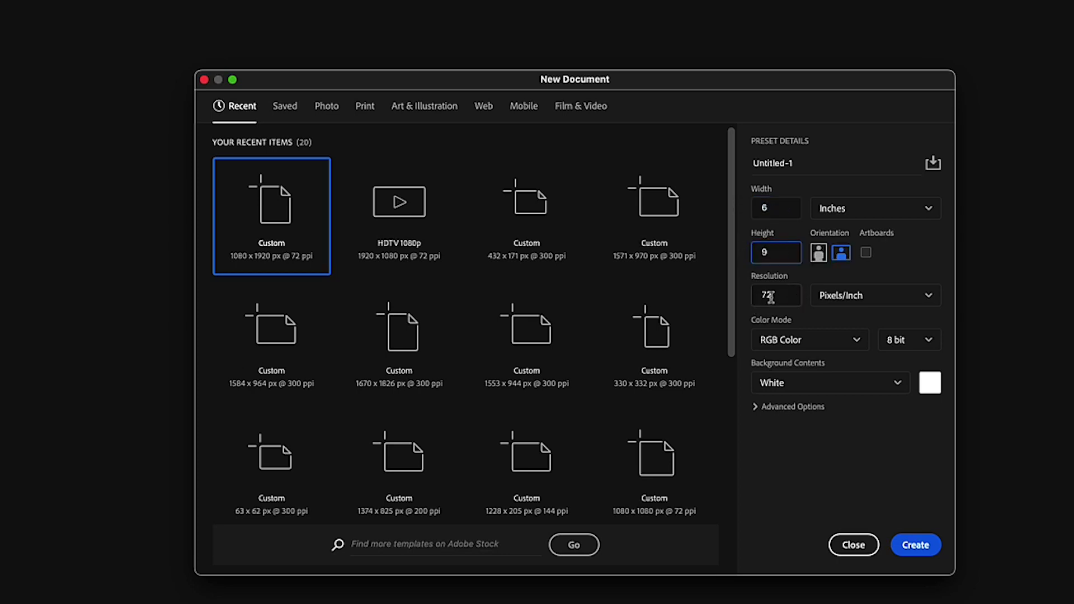
{"action": "type", "text": "15"}
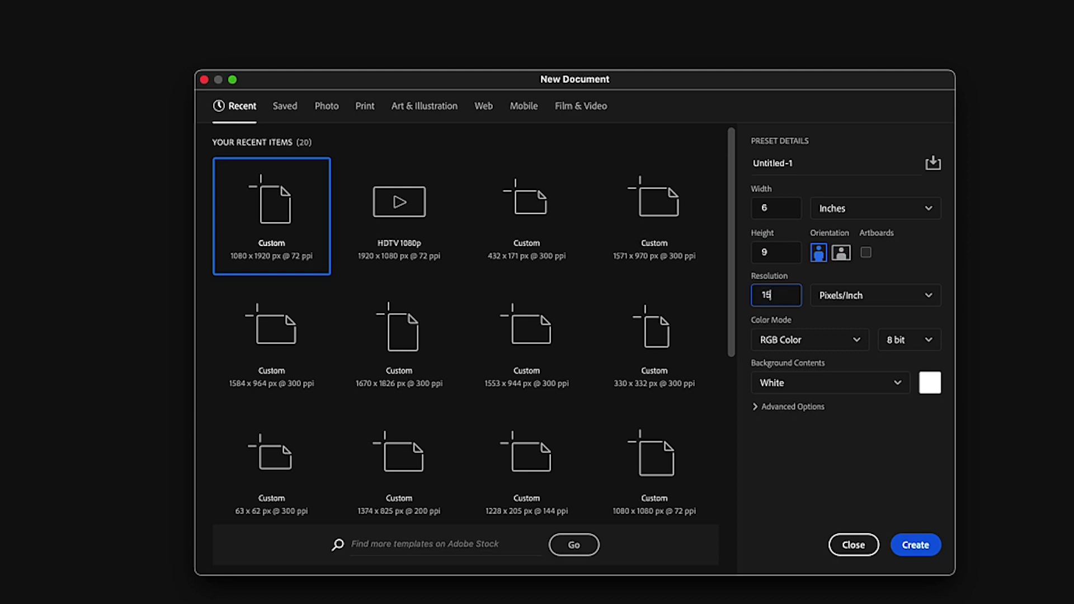
{"action": "type", "text": "0"}
- Set the new document's color mode to CMYK Color and create it
{"action": "left_click", "coordinate": [853, 343]}
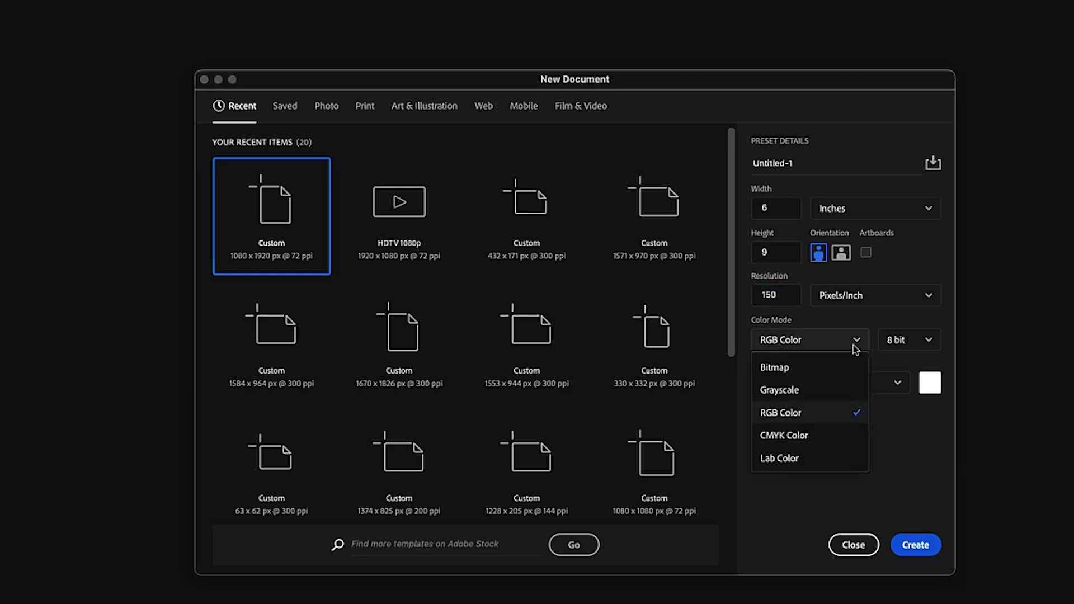
{"action": "left_click", "coordinate": [804, 436]}
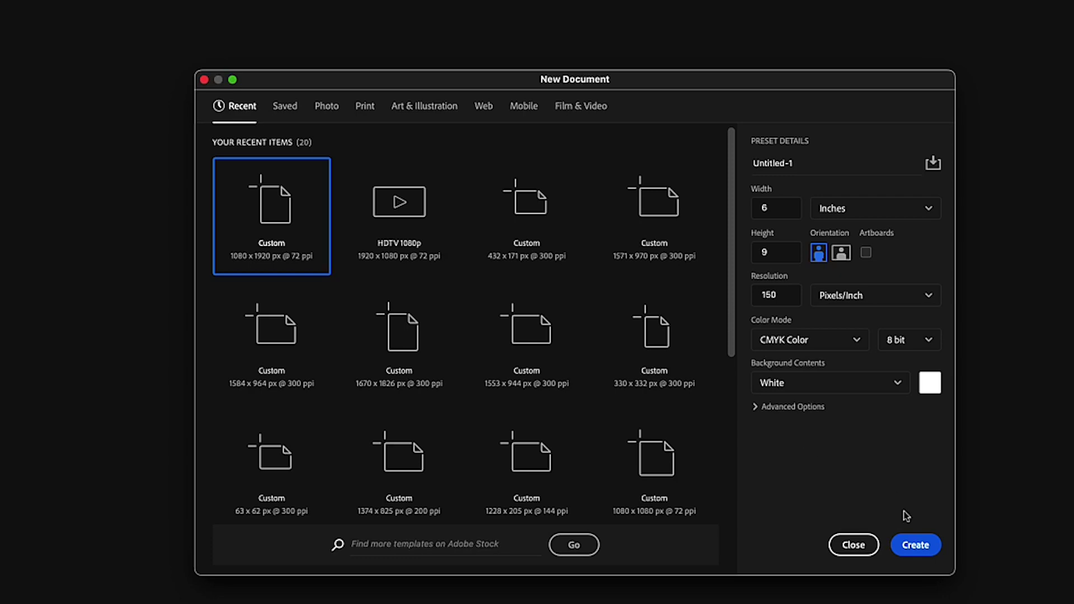
{"action": "left_click", "coordinate": [916, 546]}
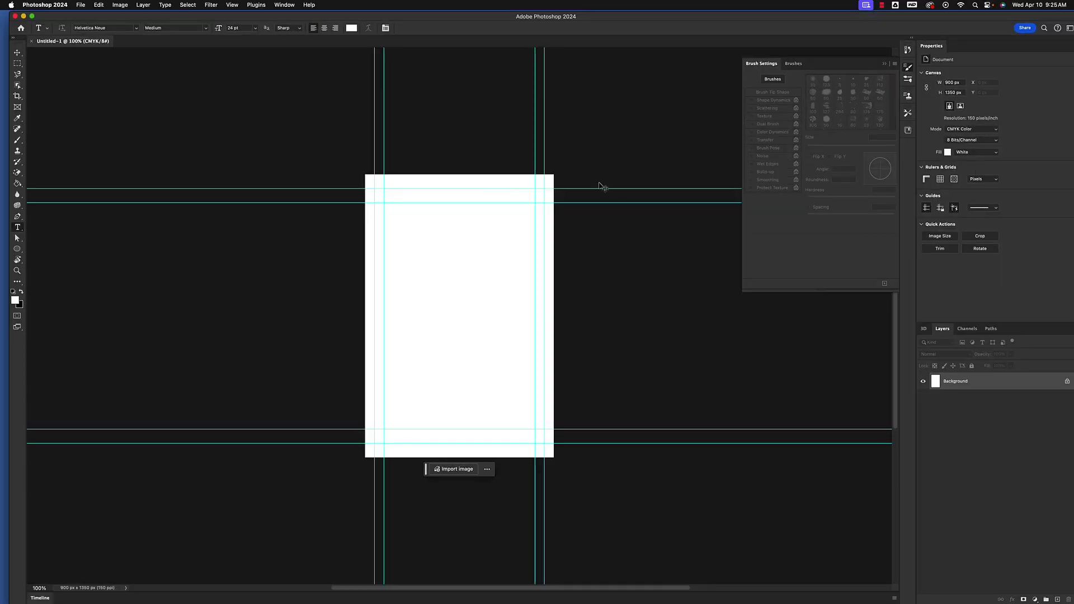
- Preview the Oppenheimer poster file in Finder and place it on the blank canvas as a new layer
{"action": "key", "text": "super+equal"}
{"action": "key", "text": "super+minus"}
{"action": "key", "text": "super+Tab"}
{"action": "key", "text": "space"}
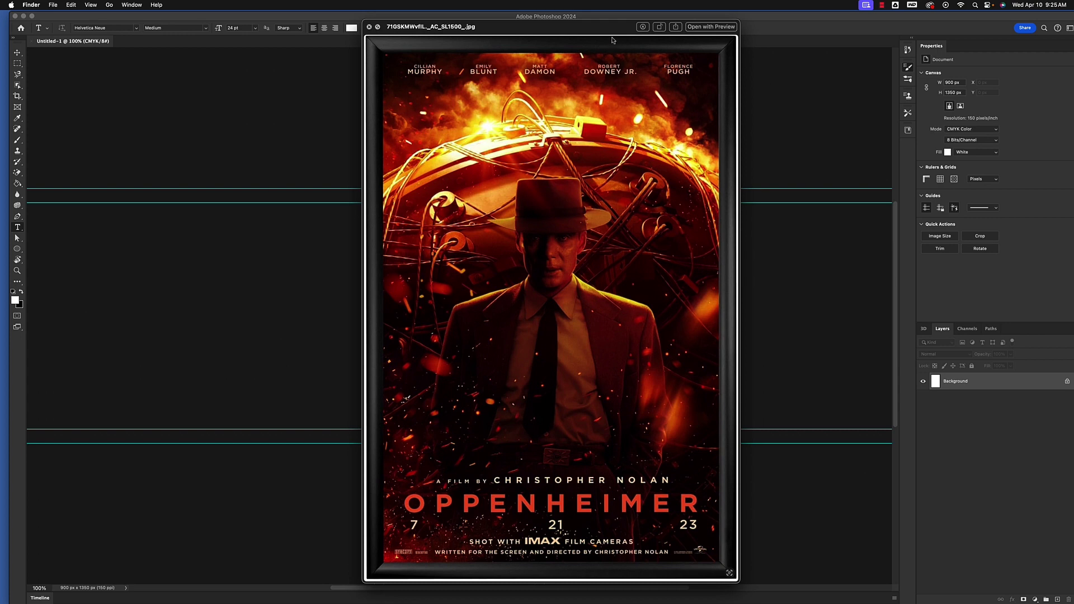
{"action": "left_click_drag", "start_coordinate": [613, 40], "coordinate": [658, 30]}
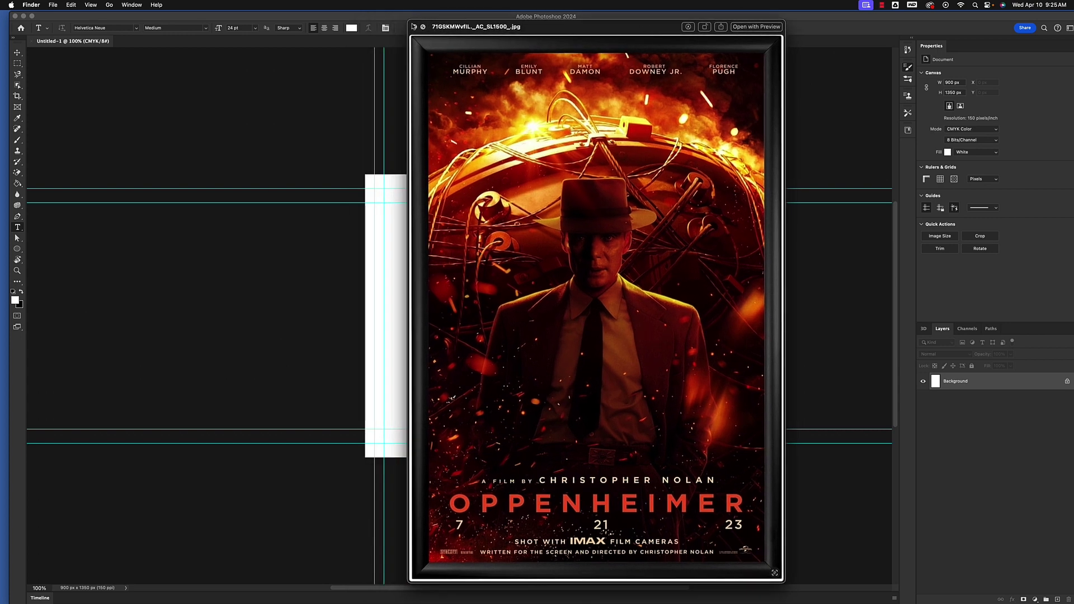
{"action": "left_click", "coordinate": [415, 27]}
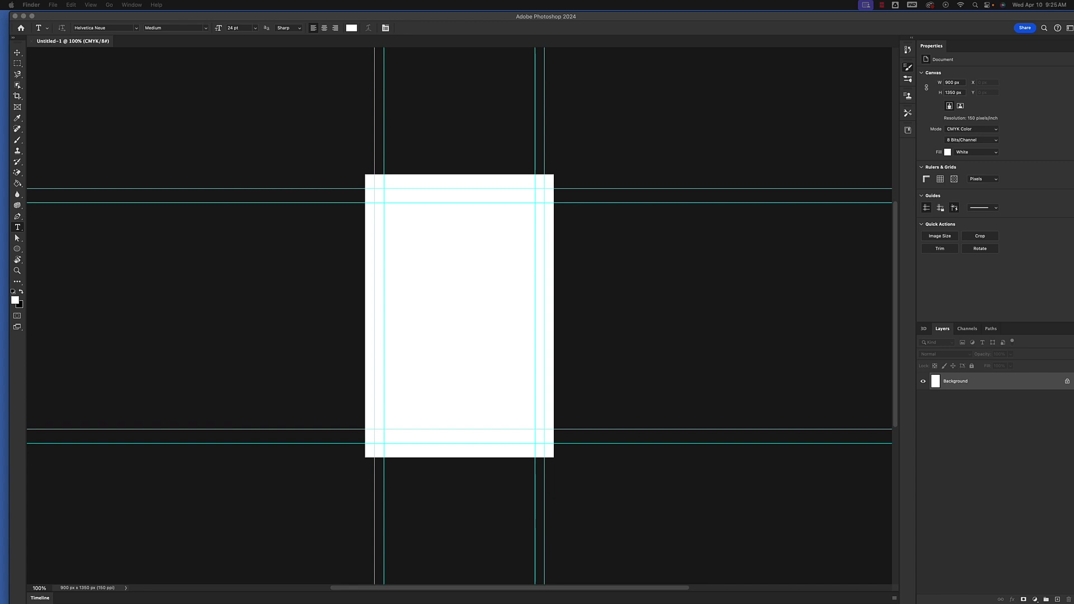
{"action": "left_click_drag", "start_coordinate": [1051, 314], "coordinate": [453, 344]}
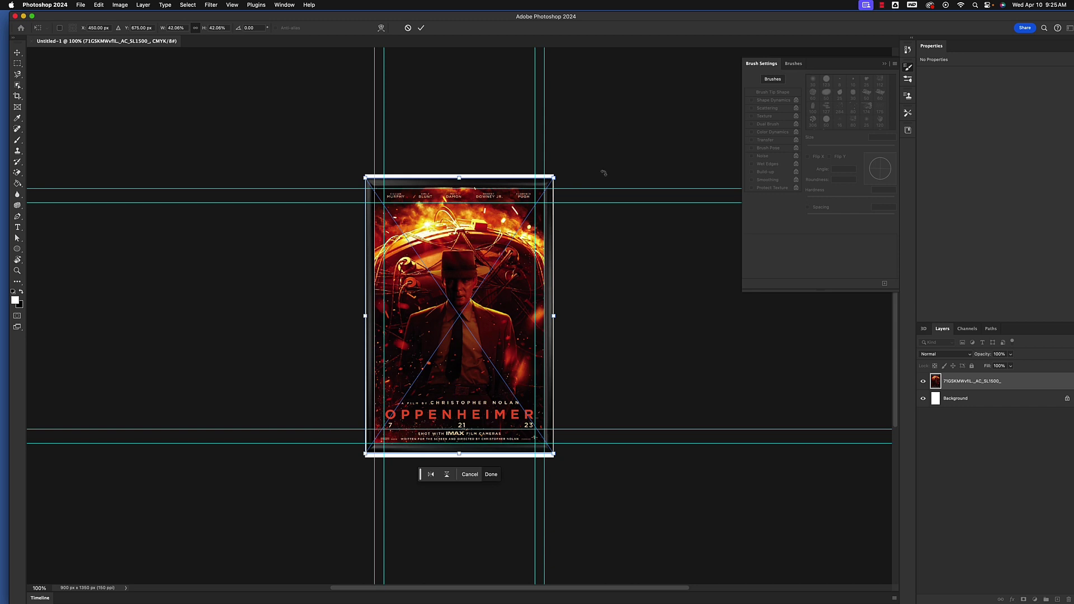
{"action": "key", "text": "Return"}
{"action": "key", "text": "t"}
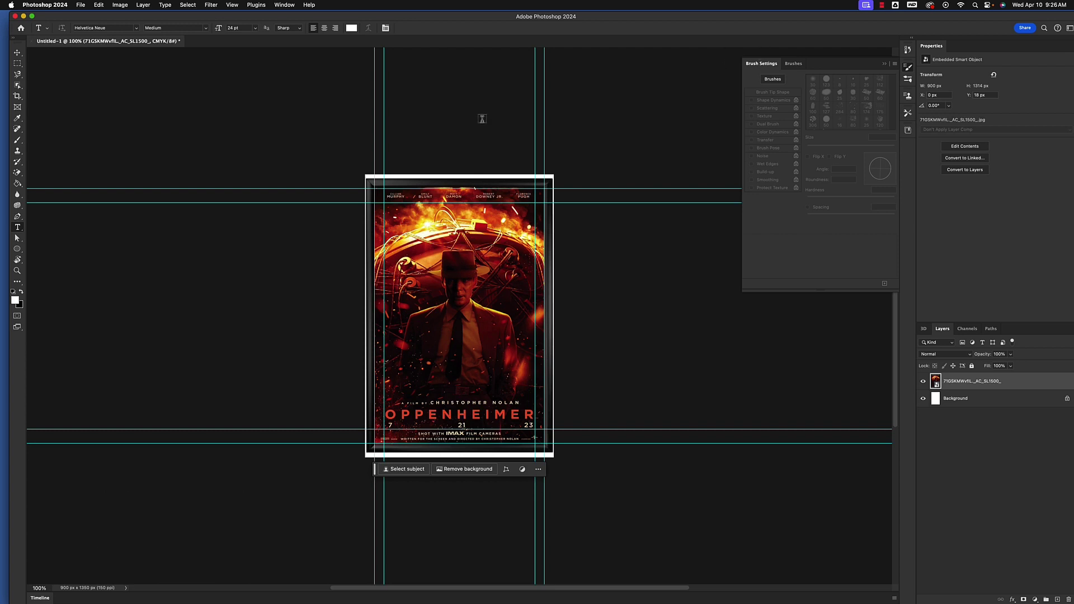
- Show the rulers and add horizontal guides below the cast names, at the hat's top, above the director credit and at the release date
{"action": "left_click", "coordinate": [230, 5]}
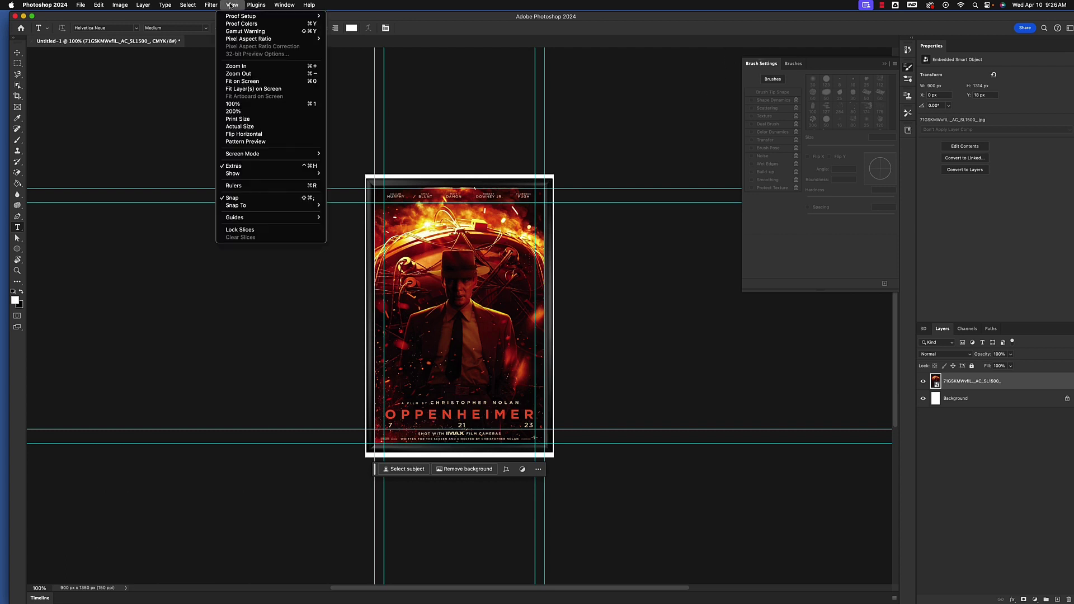
{"action": "left_click", "coordinate": [232, 186]}
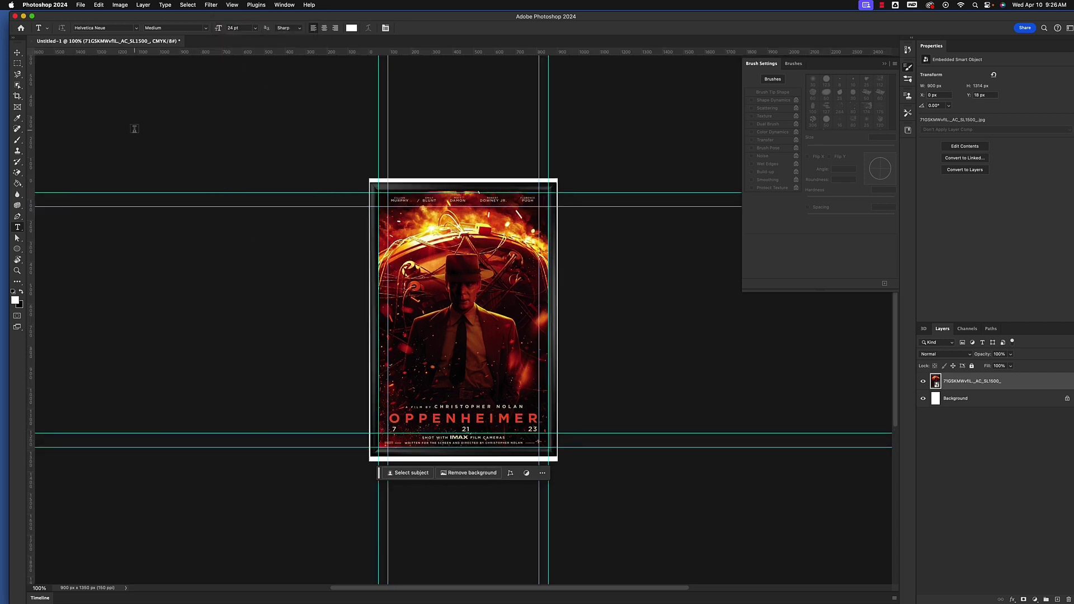
{"action": "left_click_drag", "start_coordinate": [447, 53], "coordinate": [451, 254]}
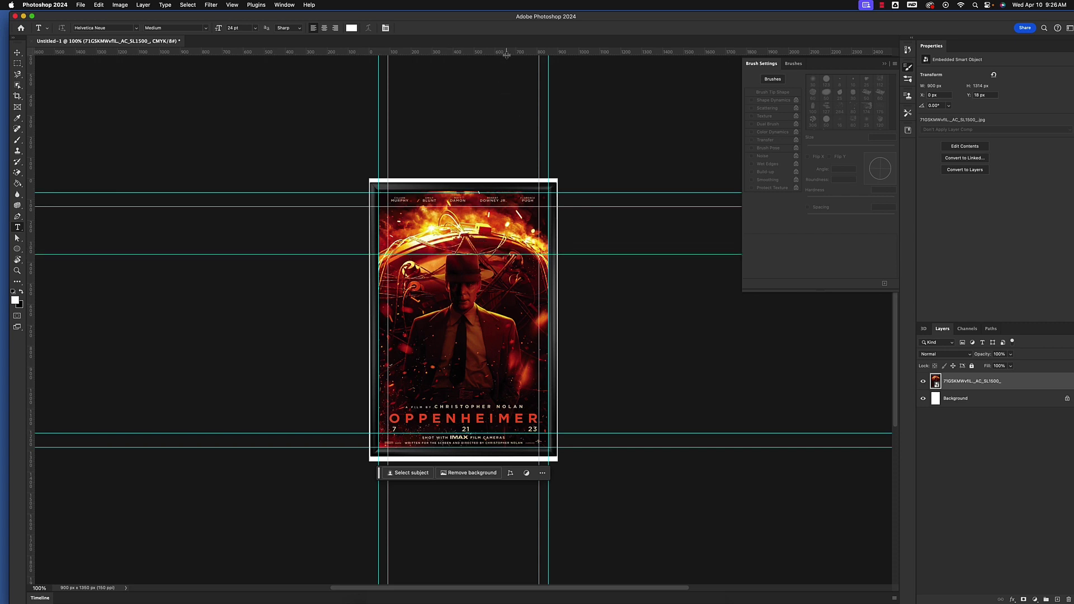
{"action": "left_click_drag", "start_coordinate": [506, 54], "coordinate": [504, 405]}
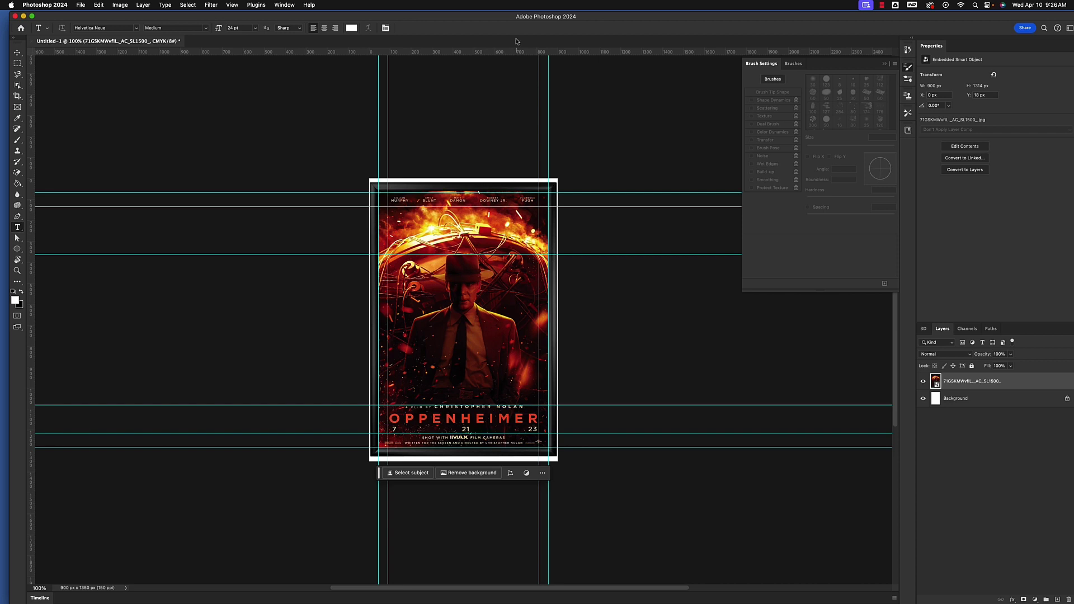
{"action": "left_click_drag", "start_coordinate": [513, 52], "coordinate": [518, 222]}
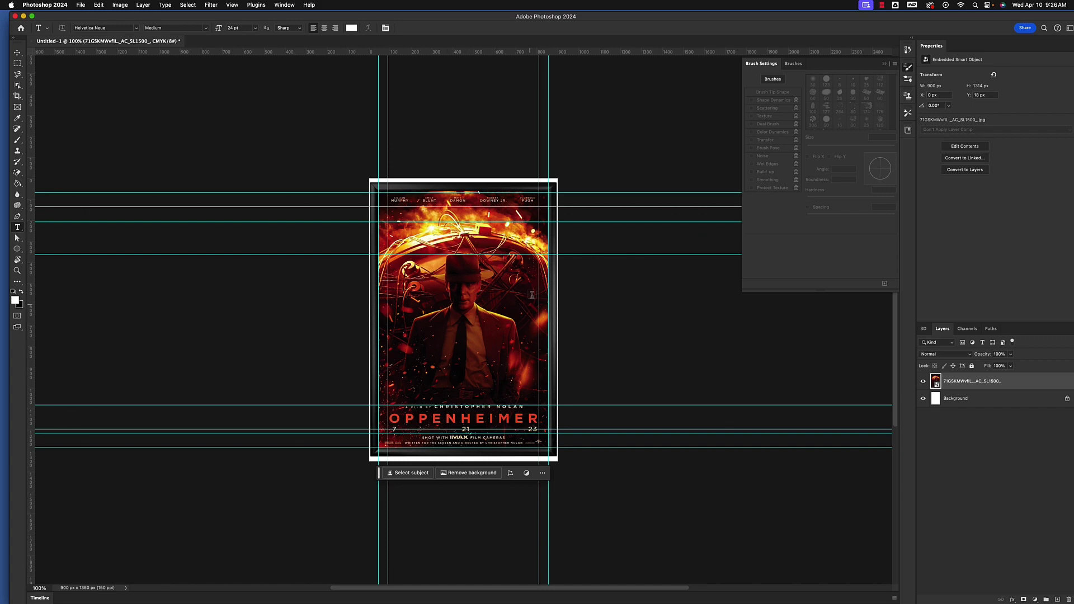
- Hide the poster layer and place the photo mmdonbrown69-bg705.jpg from Finder, moving it down until its top edge is at about 255 px
{"action": "left_click", "coordinate": [923, 383]}
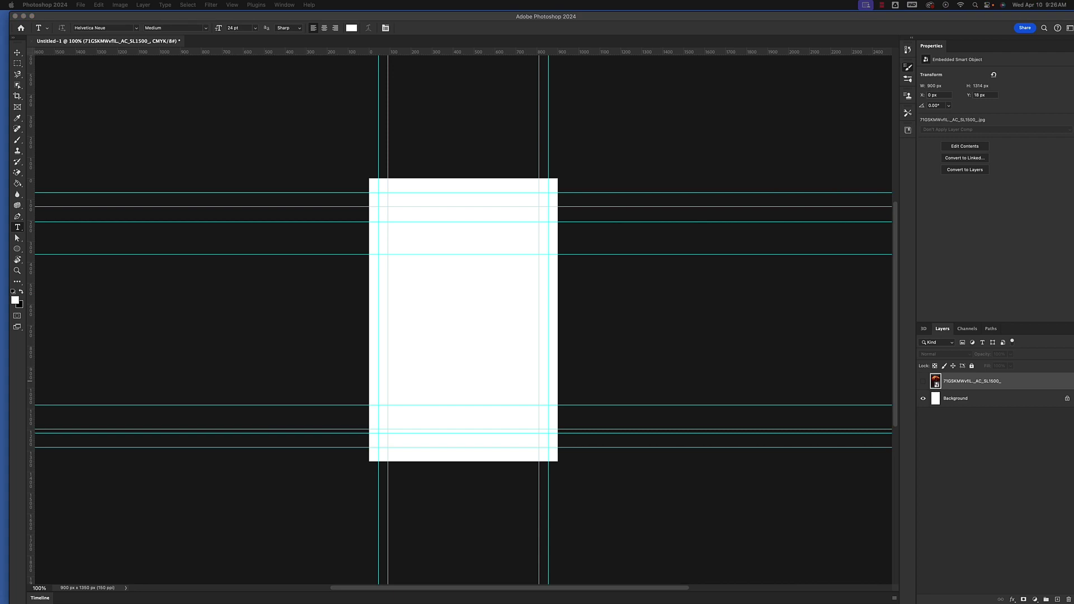
{"action": "key", "text": "space"}
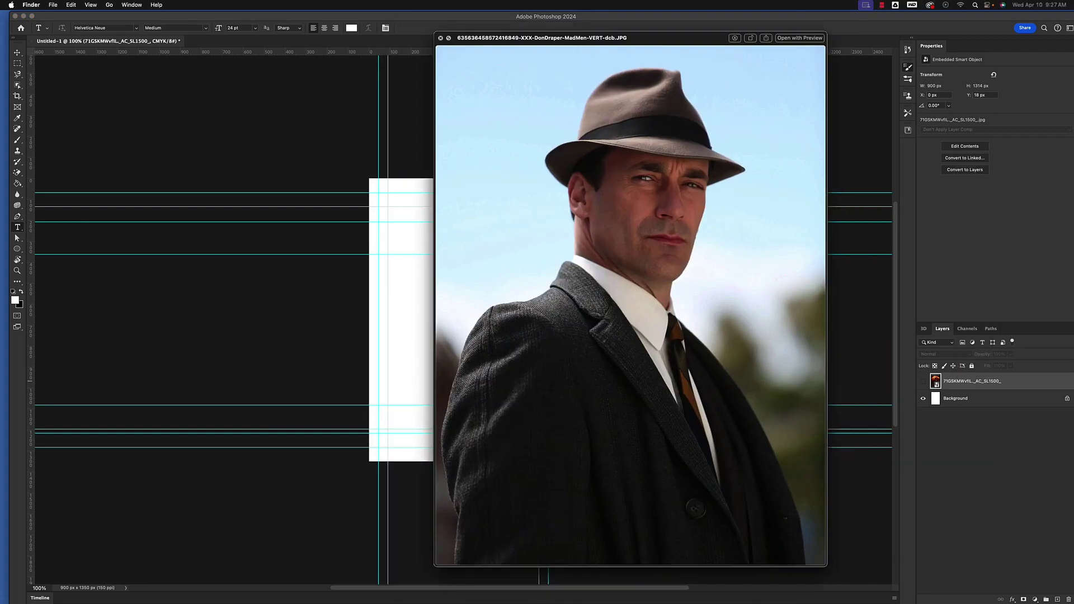
{"action": "key", "text": "Down"}
{"action": "key", "text": "space"}
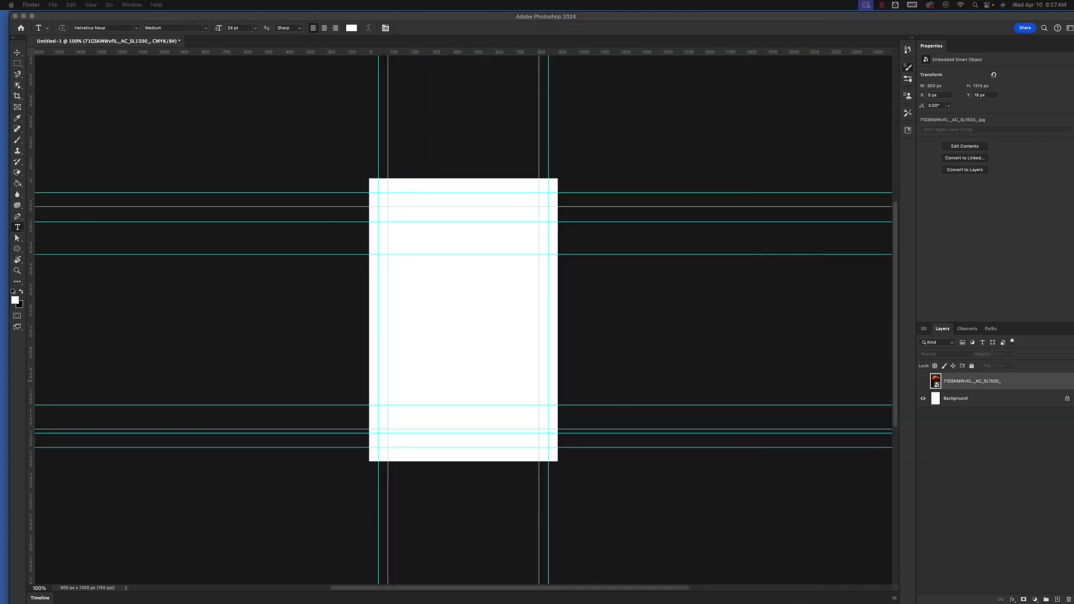
{"action": "mouse_move", "coordinate": [1073, 274]}
{"action": "left_mouse_down"}
{"action": "mouse_move", "coordinate": [875, 276]}
{"action": "mouse_move", "coordinate": [414, 347]}
{"action": "mouse_move", "coordinate": [448, 344]}
{"action": "left_mouse_up"}
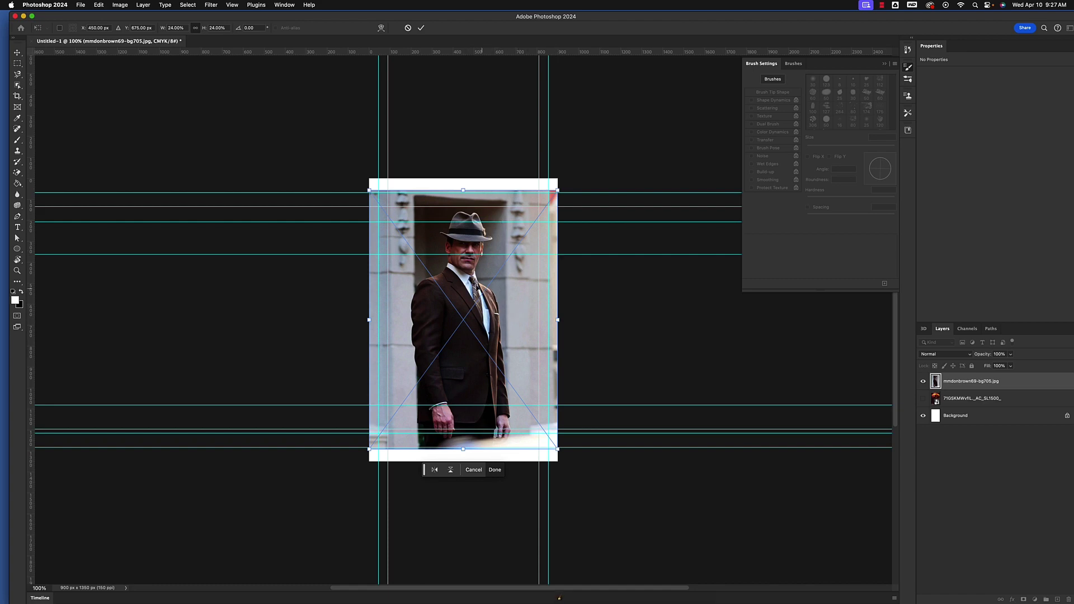
{"action": "left_click_drag", "start_coordinate": [472, 272], "coordinate": [470, 314]}
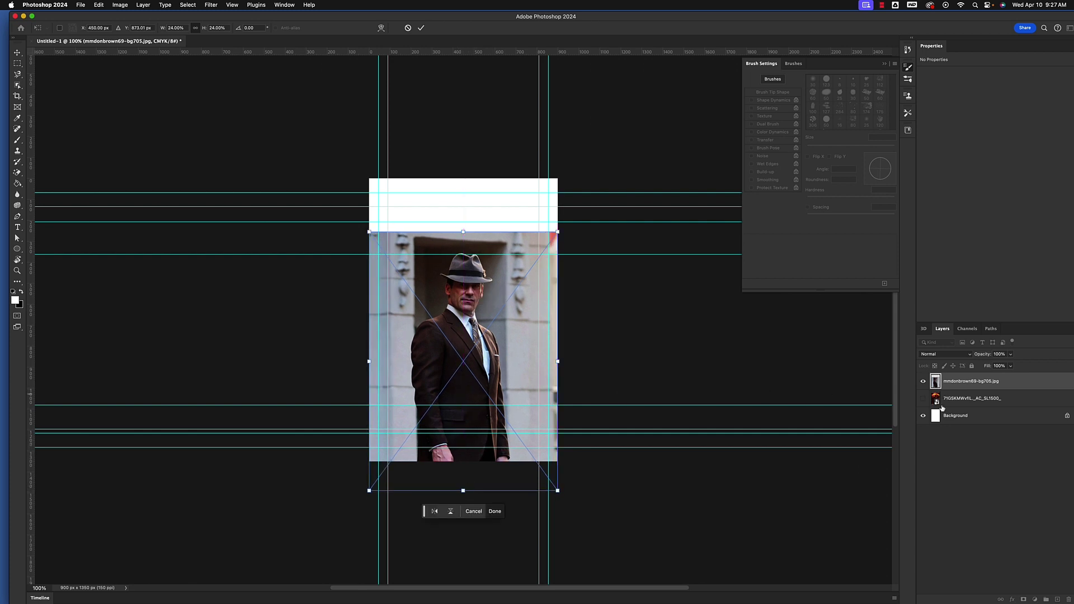
- Move the poster layer above the photo layer and toggle its visibility to compare the figures, leaving it hidden
{"action": "left_click", "coordinate": [923, 399]}
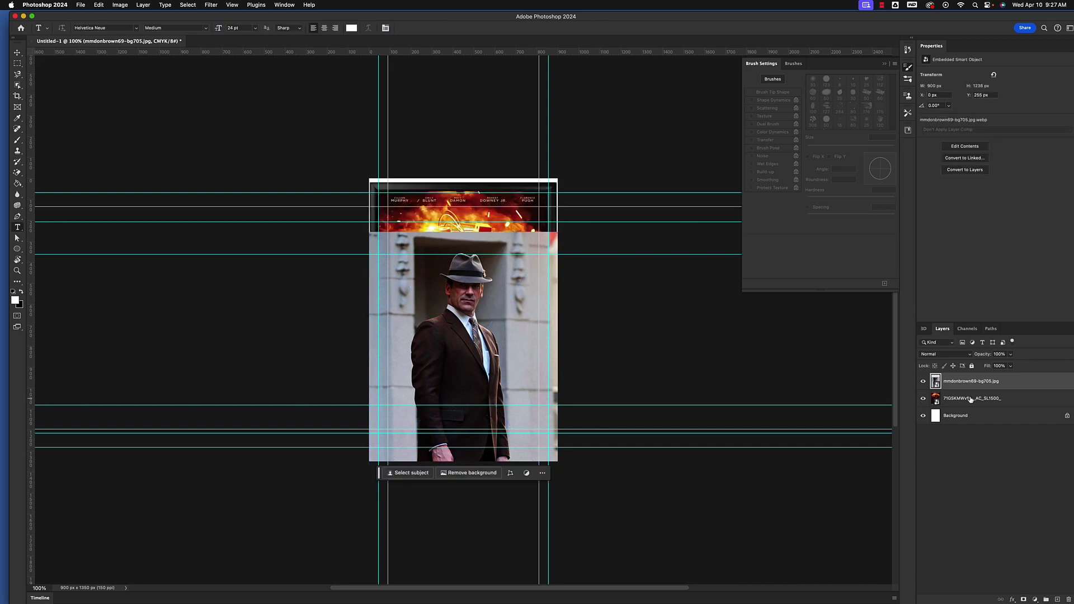
{"action": "left_click_drag", "start_coordinate": [970, 399], "coordinate": [976, 379]}
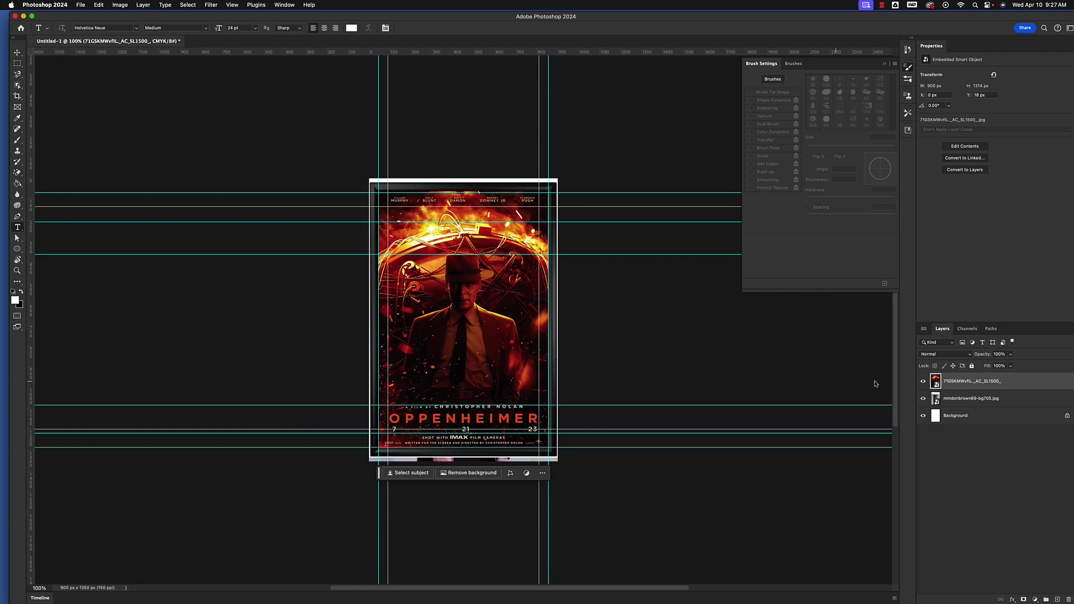
{"action": "left_click", "coordinate": [923, 382]}
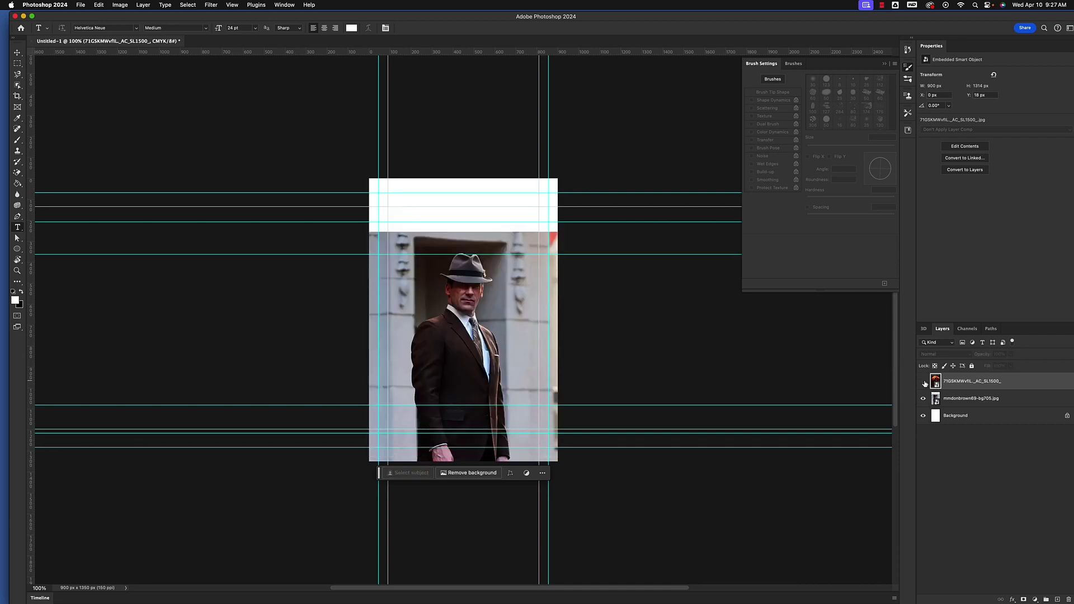
{"action": "left_click", "coordinate": [923, 382]}
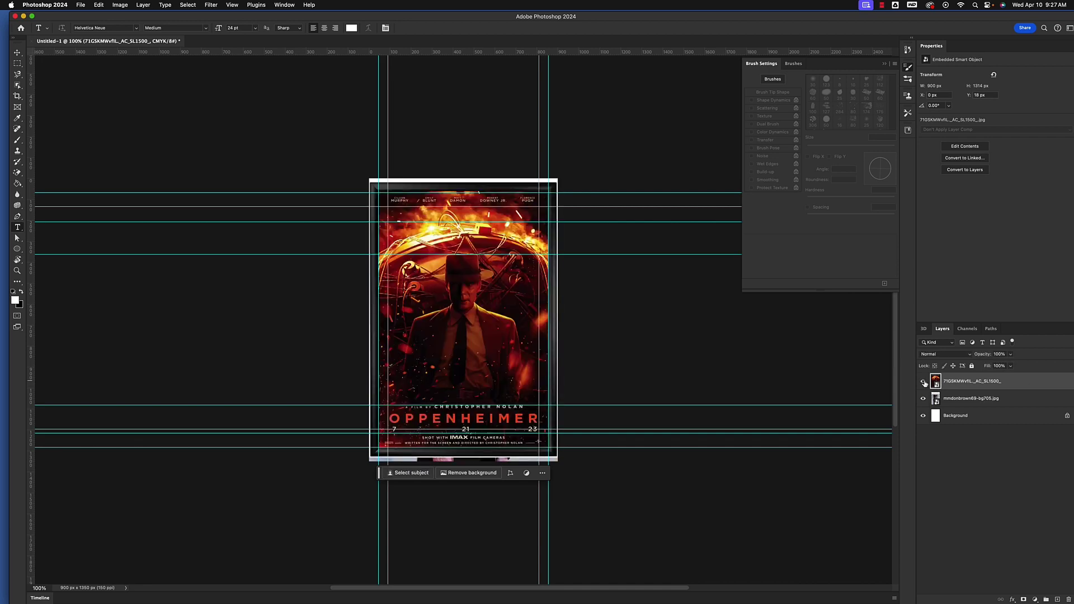
{"action": "left_click", "coordinate": [923, 382]}
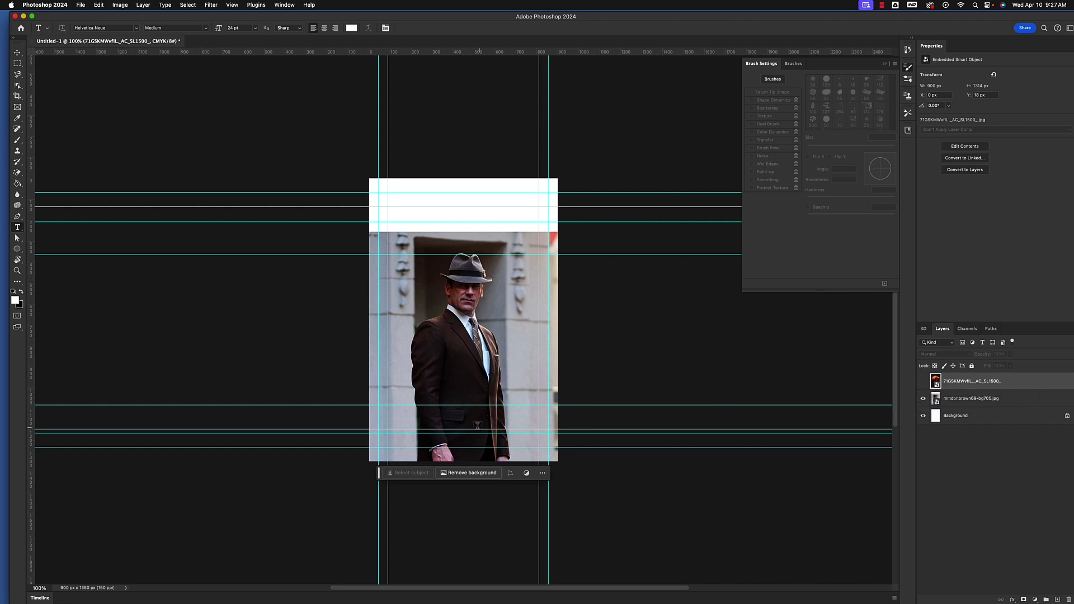
- Select the man in the photo layer with the Object Selection Tool, using a rectangle around his whole figure
{"action": "left_click", "coordinate": [971, 401]}
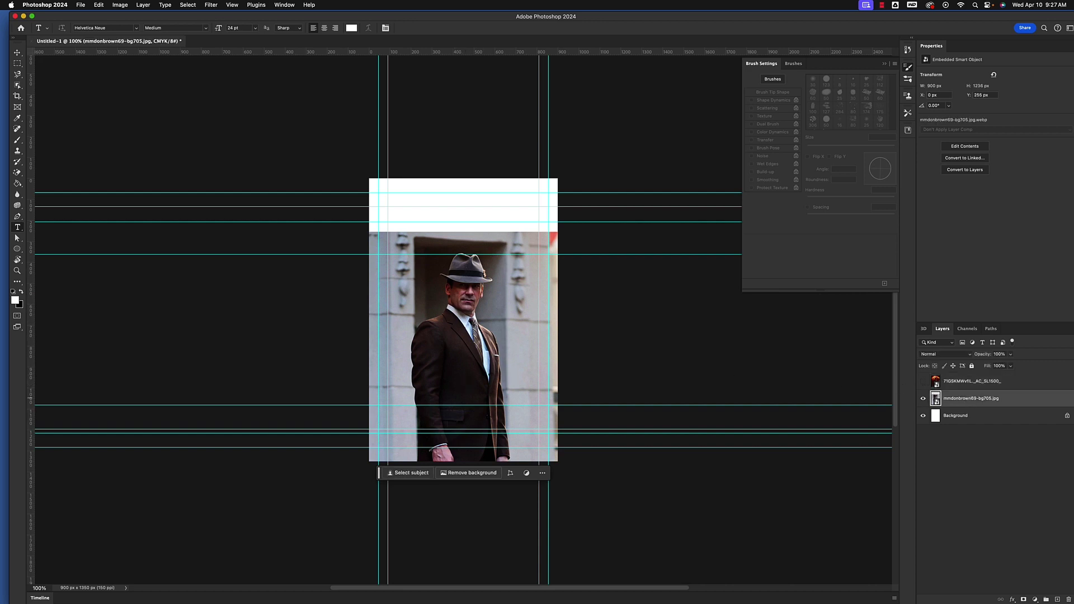
{"action": "left_click", "coordinate": [17, 86]}
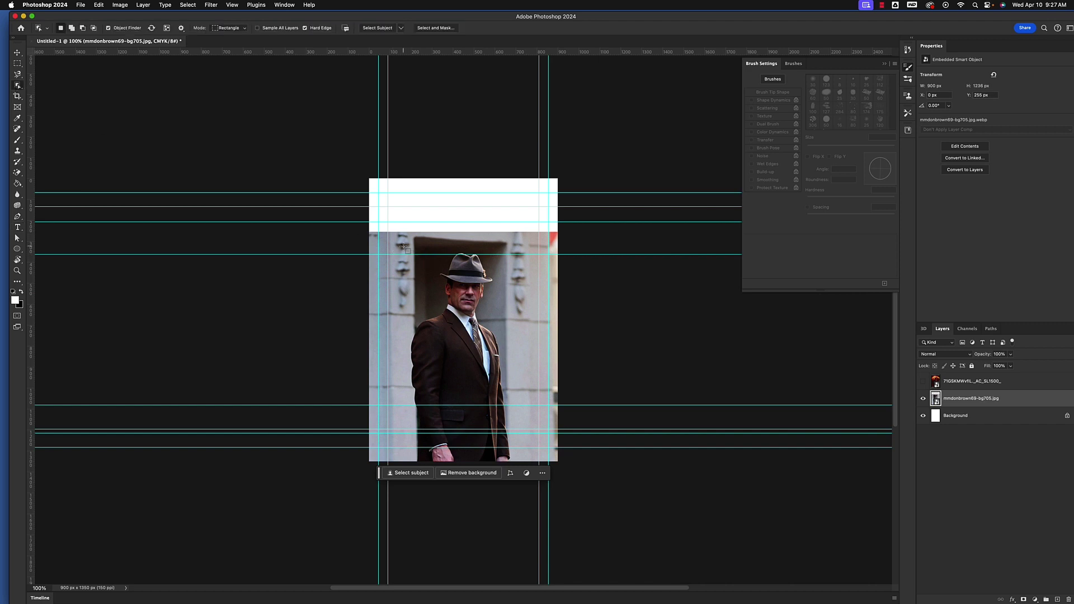
{"action": "left_click_drag", "start_coordinate": [402, 244], "coordinate": [517, 464]}
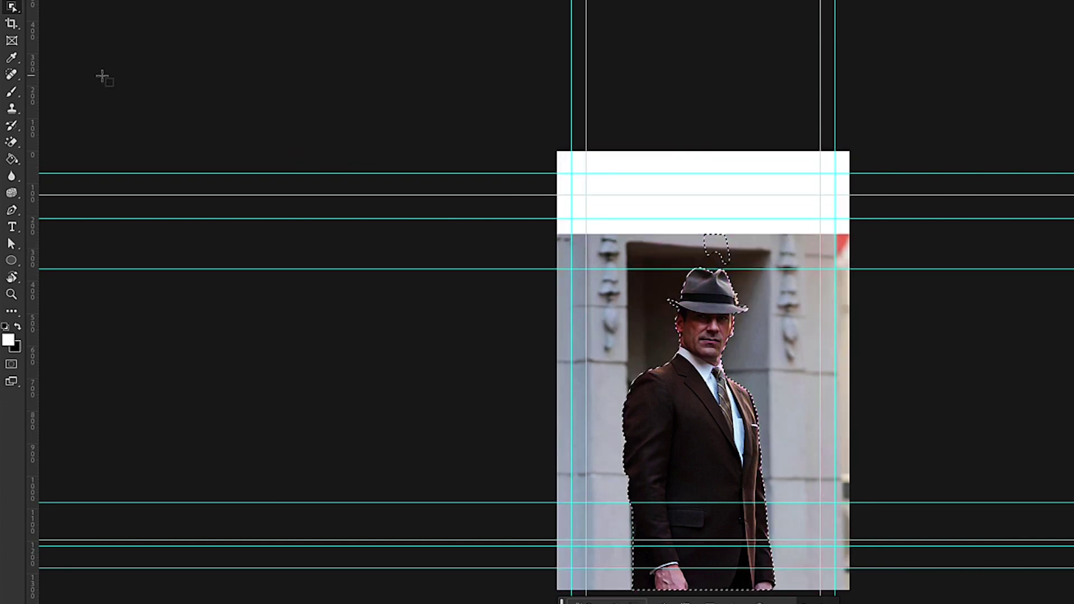
- Subtract the stray patch above the hat from the selection with an enlarged Quick Selection brush
{"action": "right_click", "coordinate": [14, 9]}
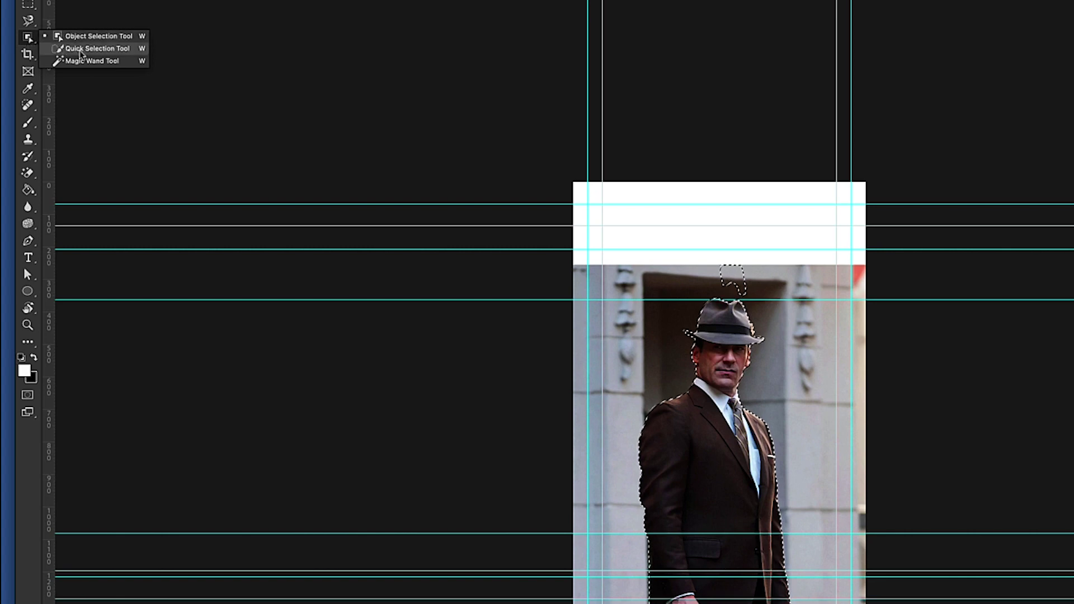
{"action": "left_click", "coordinate": [87, 50]}
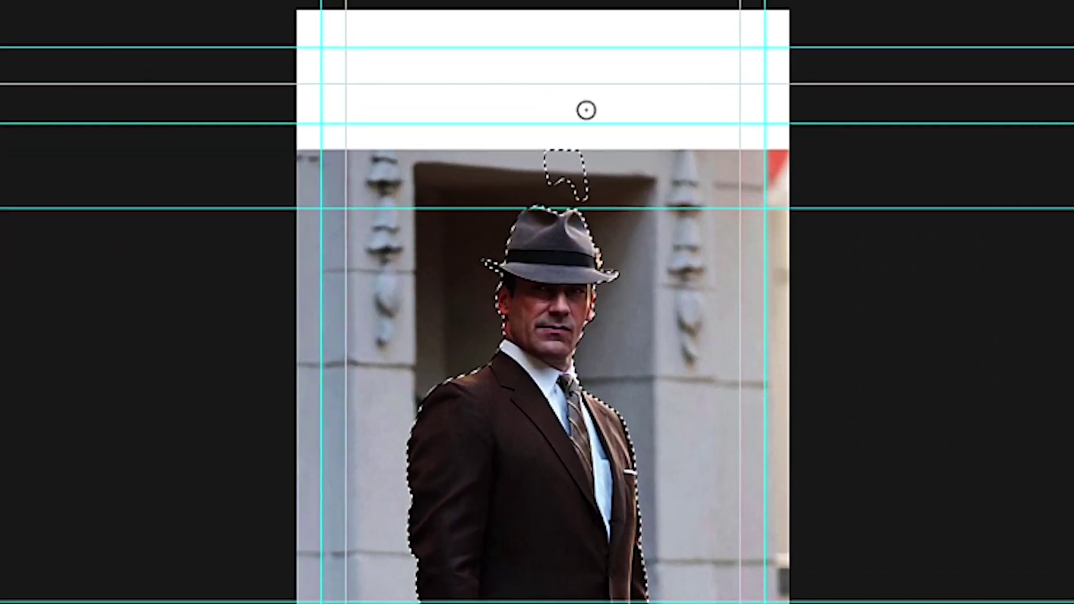
{"action": "key", "text": "]"}
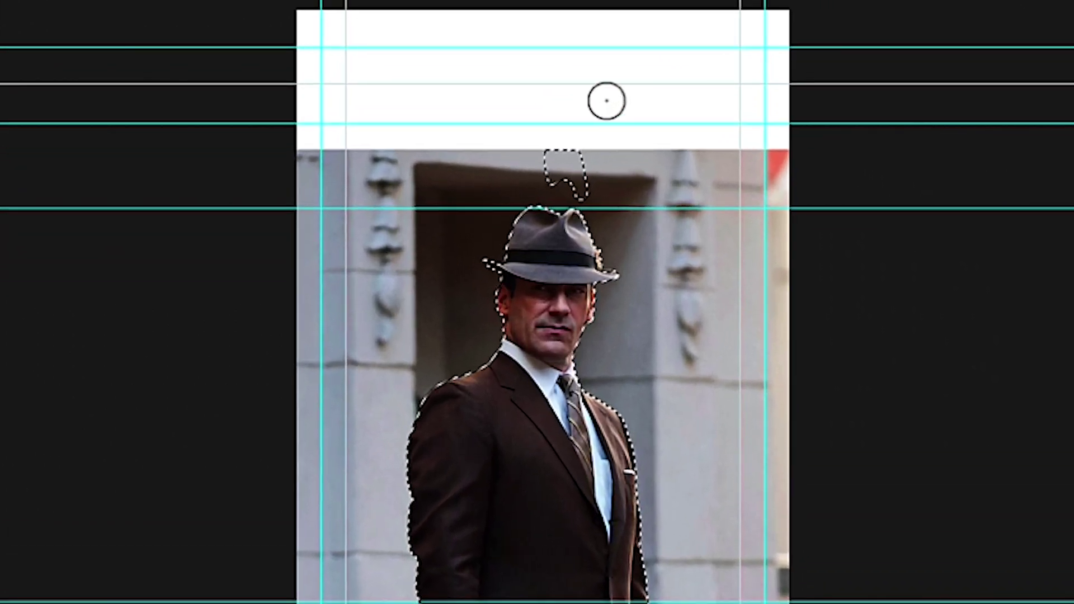
{"action": "key", "text": "]"}
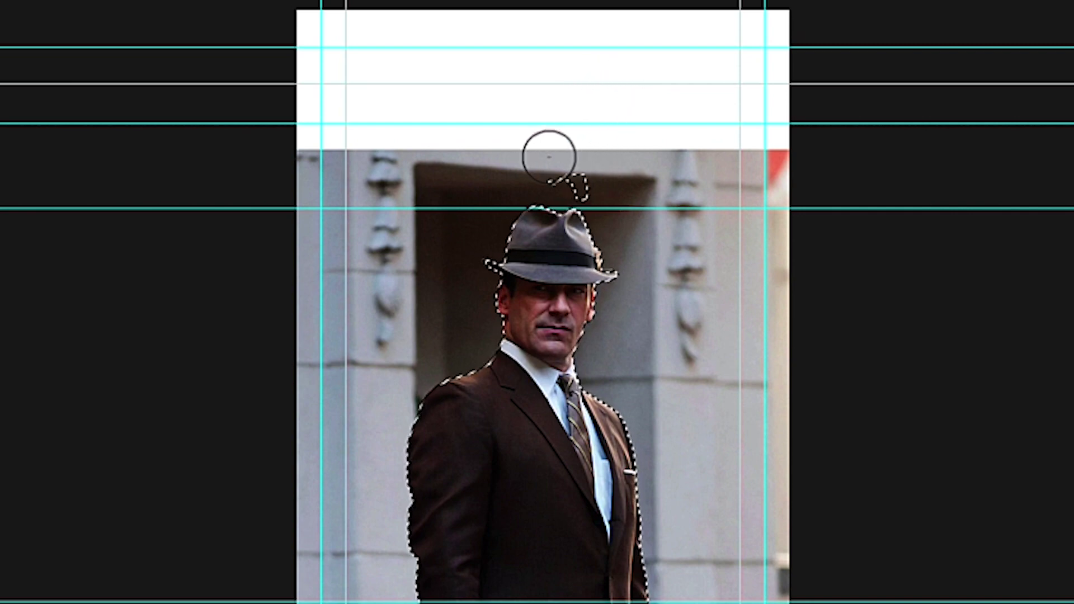
{"action": "left_click_drag", "start_coordinate": [548, 156], "coordinate": [576, 163]}
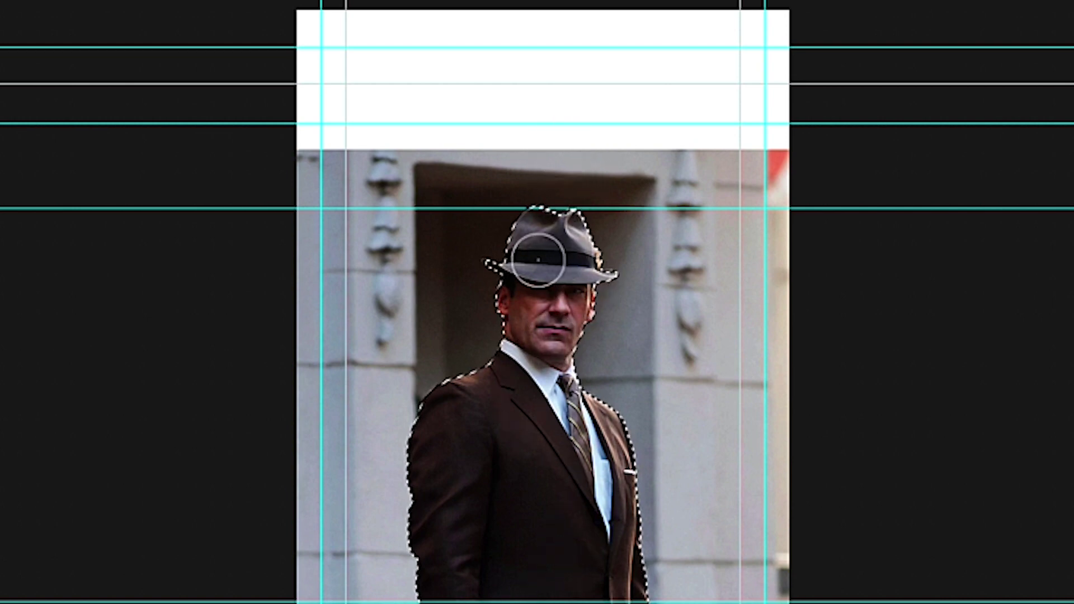
- Examine the selection edge at close range around the man's shoulders, sleeves, jacket, hands and hat
{"action": "key", "text": "ctrl+plus"}
{"action": "key", "text": "ctrl+plus"}
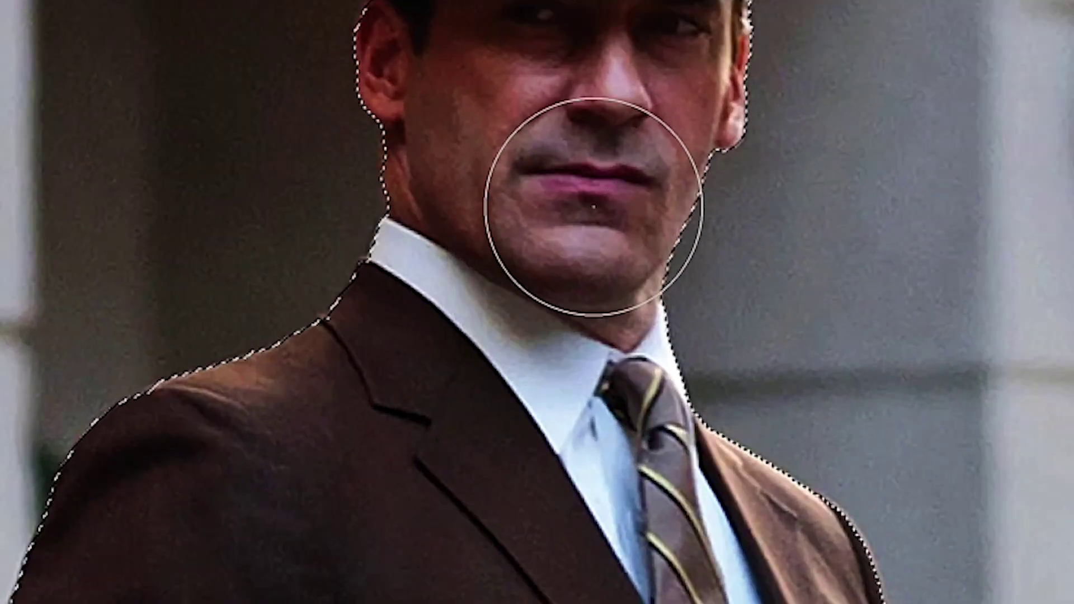
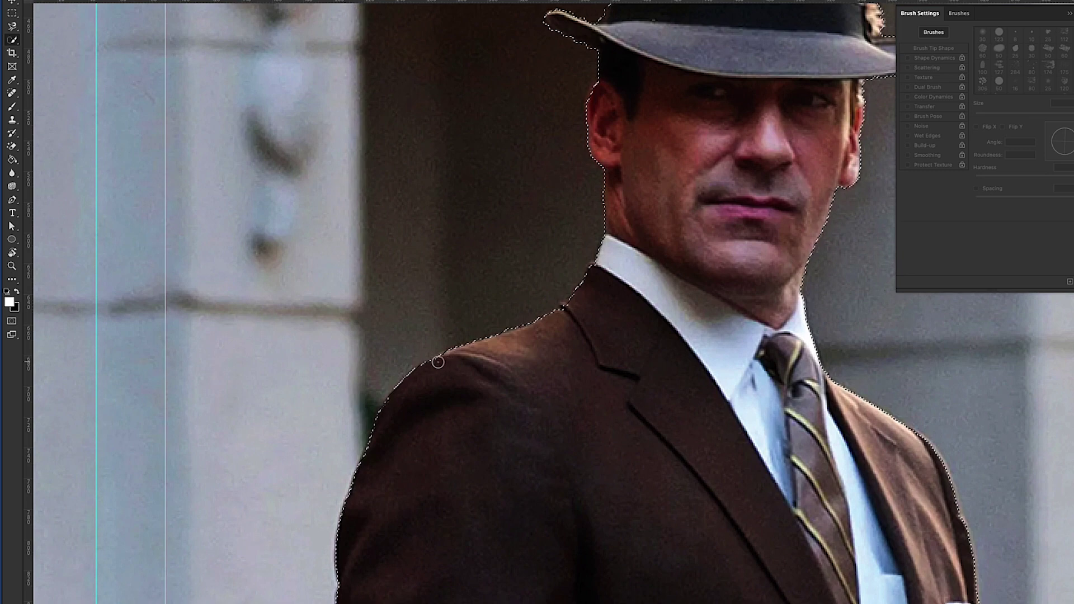
{"action": "mouse_move", "coordinate": [438, 417]}
{"action": "left_mouse_down"}
{"action": "mouse_move", "coordinate": [404, 193]}
{"action": "mouse_move", "coordinate": [188, 195]}
{"action": "left_mouse_up"}
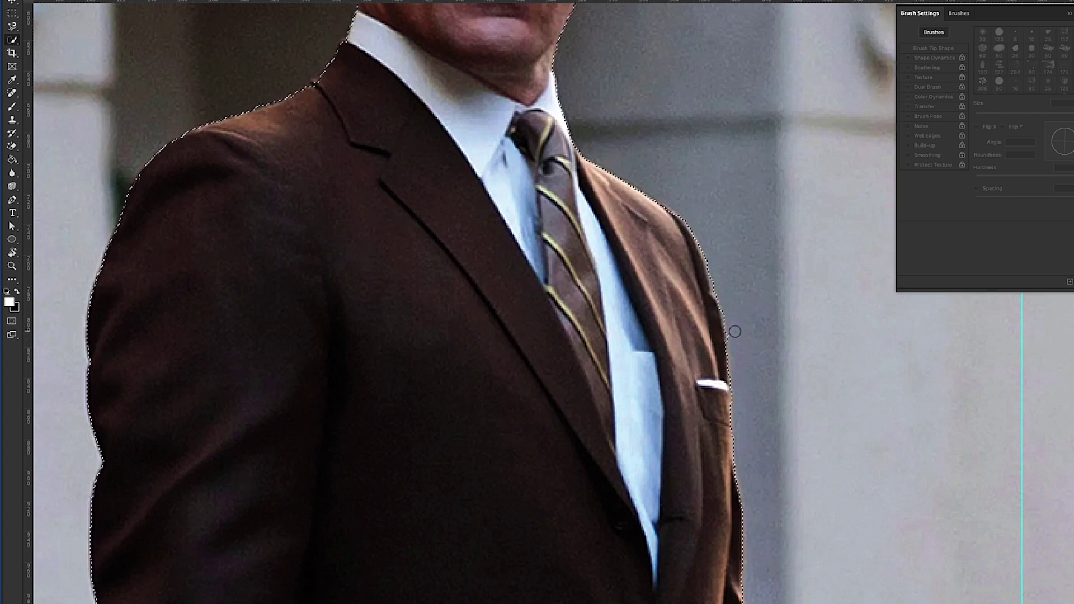
{"action": "scroll", "coordinate": [743, 408], "scroll_direction": "down", "scroll_amount": 3}
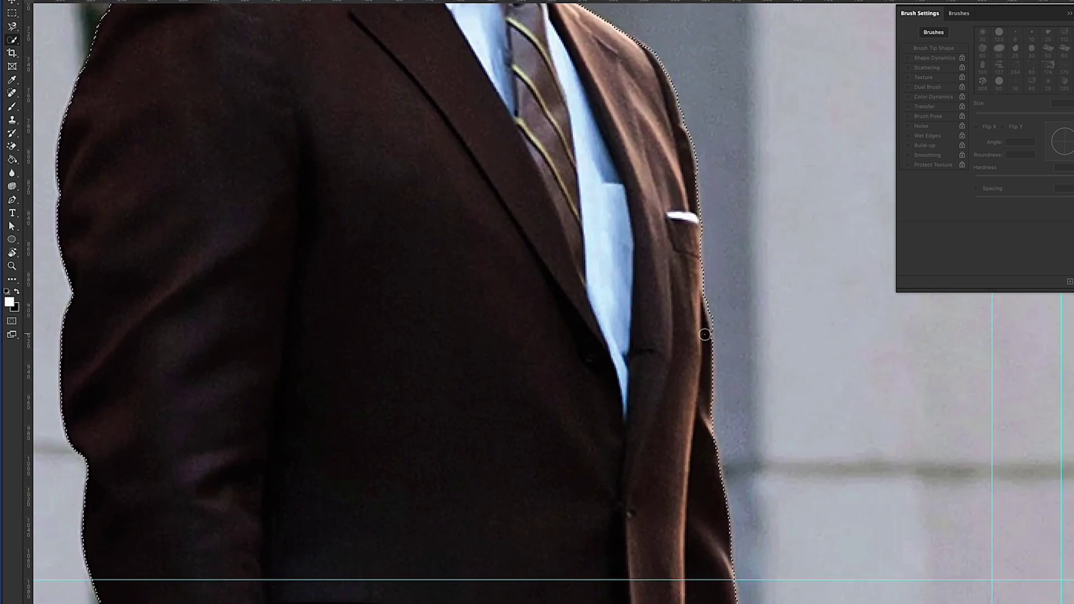
{"action": "left_click_drag", "start_coordinate": [699, 304], "coordinate": [716, 459]}
{"action": "scroll", "coordinate": [694, 414], "scroll_direction": "down", "scroll_amount": 2}
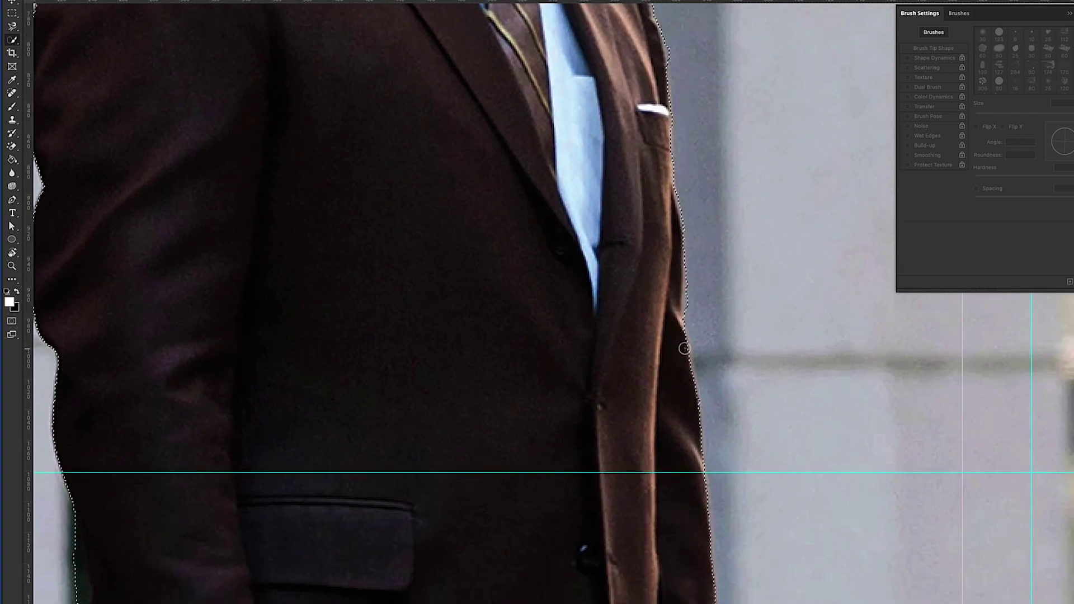
{"action": "mouse_move", "coordinate": [675, 316]}
{"action": "left_mouse_down"}
{"action": "mouse_move", "coordinate": [691, 393]}
{"action": "mouse_move", "coordinate": [679, 427]}
{"action": "left_mouse_up"}
{"action": "scroll", "coordinate": [678, 427], "scroll_direction": "down", "scroll_amount": 6}
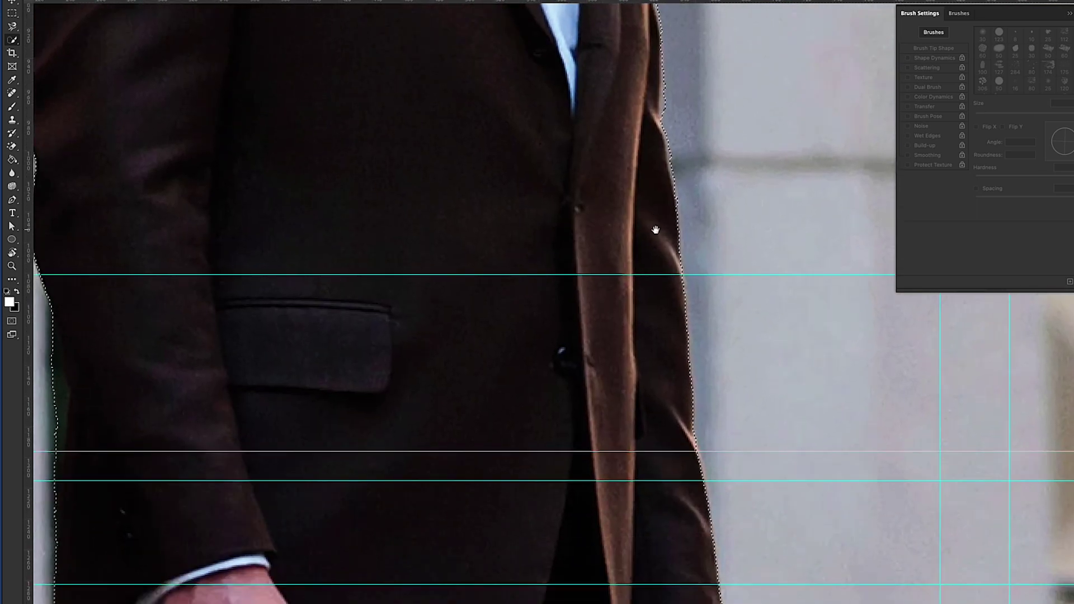
{"action": "scroll", "coordinate": [710, 203], "scroll_direction": "down", "scroll_amount": 3}
{"action": "scroll", "coordinate": [744, 276], "scroll_direction": "left", "scroll_amount": 5}
{"action": "scroll", "coordinate": [744, 276], "scroll_direction": "up", "scroll_amount": 1}
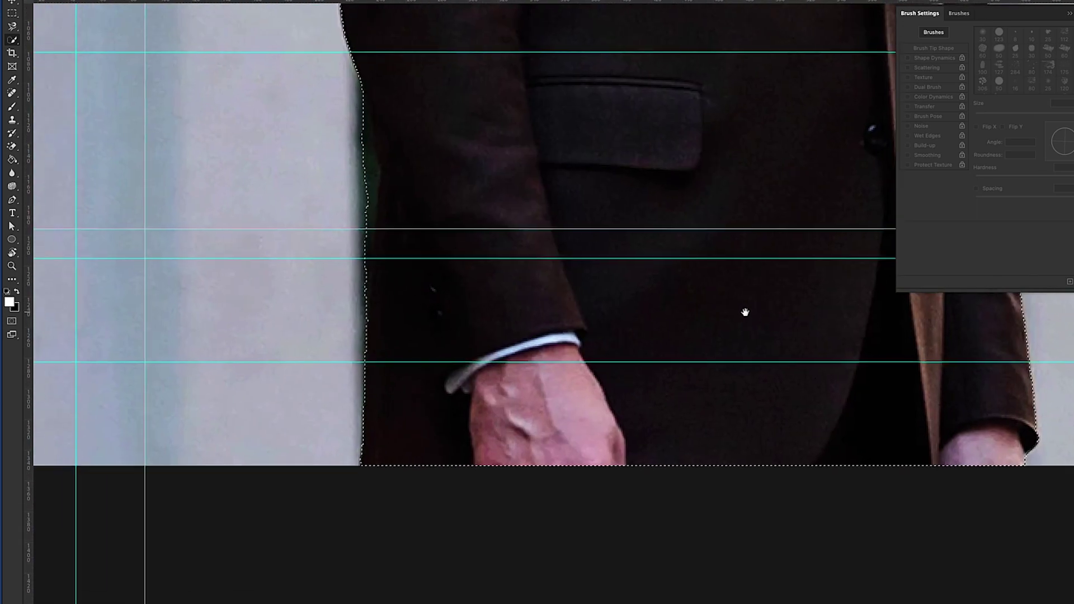
{"action": "left_click_drag", "start_coordinate": [552, 305], "coordinate": [649, 431]}
{"action": "left_click_drag", "start_coordinate": [589, 211], "coordinate": [549, 465]}
{"action": "scroll", "coordinate": [596, 297], "scroll_direction": "up", "scroll_amount": 3}
{"action": "scroll", "coordinate": [596, 297], "scroll_direction": "right", "scroll_amount": 1}
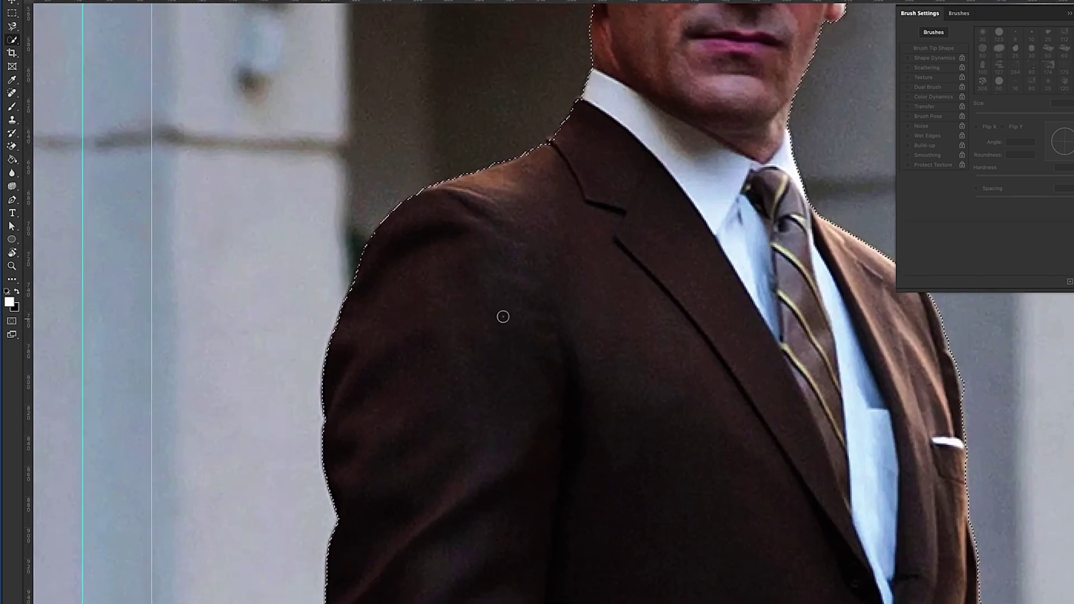
{"action": "scroll", "coordinate": [536, 319], "scroll_direction": "up", "scroll_amount": 2}
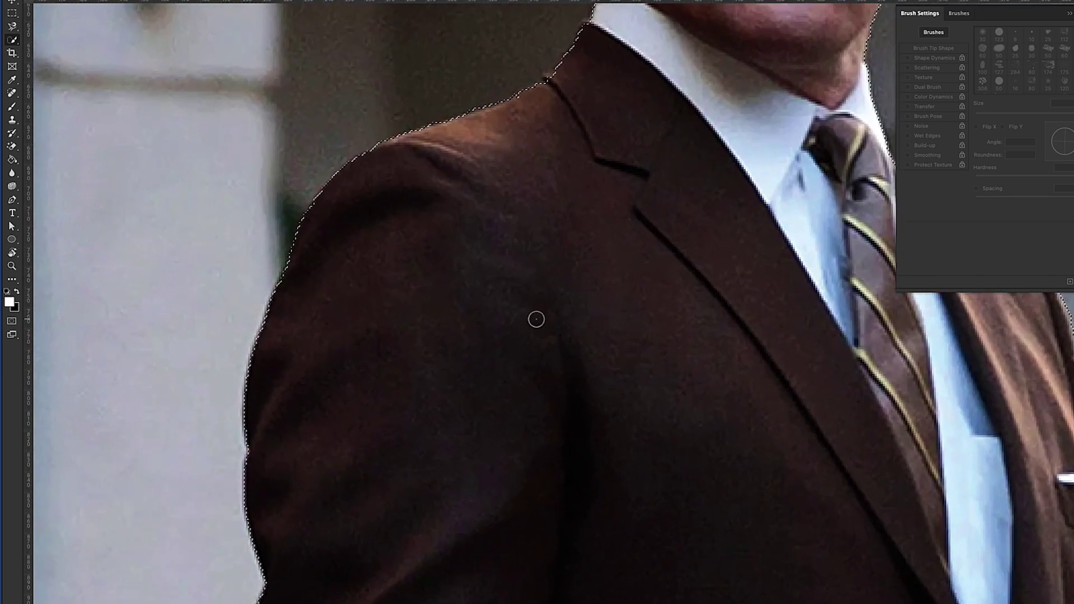
{"action": "scroll", "coordinate": [495, 343], "scroll_direction": "down", "scroll_amount": 3}
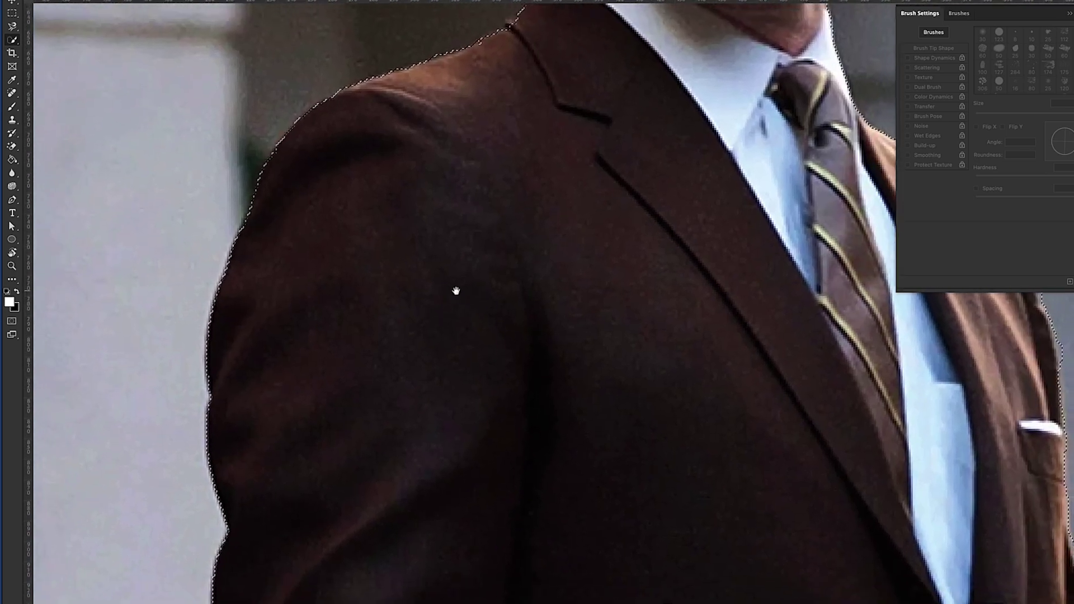
{"action": "scroll", "coordinate": [455, 290], "scroll_direction": "right", "scroll_amount": 3}
{"action": "scroll", "coordinate": [456, 442], "scroll_direction": "up", "scroll_amount": 5}
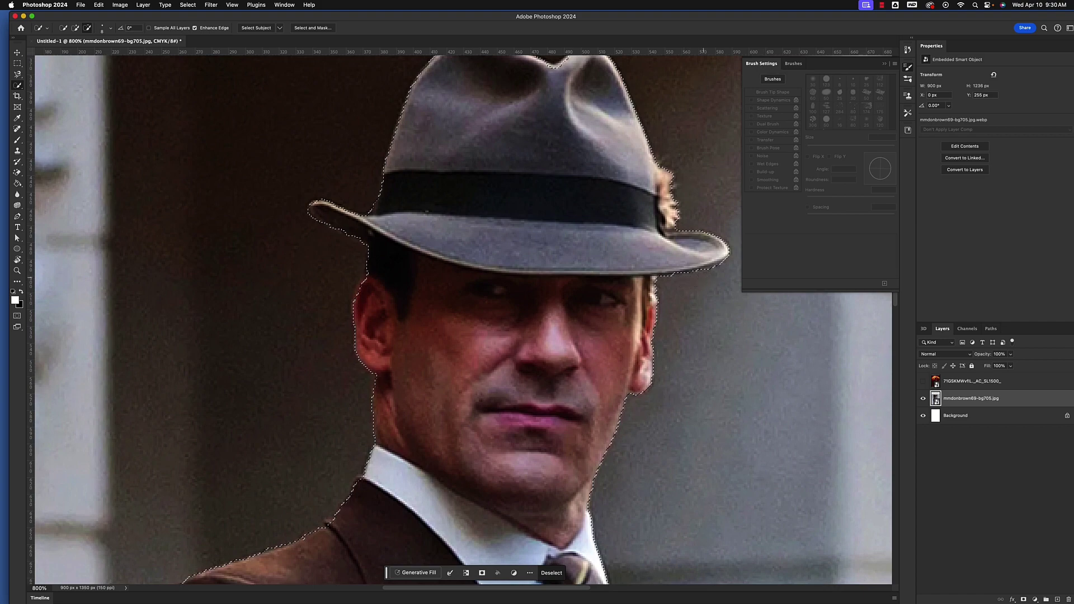
- Copy the selected man onto a new layer and hide the original photo layer
{"action": "key", "text": "super+semicolon"}
{"action": "key", "text": "super+minus"}
{"action": "key", "text": "super+minus"}
{"action": "key", "text": "super+minus"}
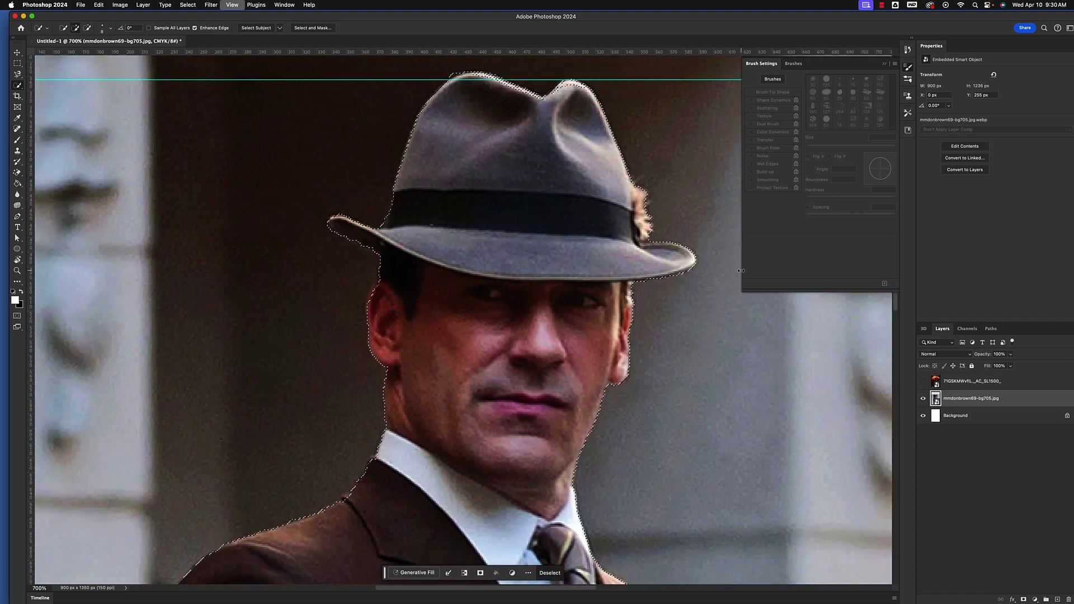
{"action": "key", "text": "super+minus"}
{"action": "key", "text": "super+minus"}
{"action": "key", "text": "super+minus"}
{"action": "key", "text": "super+minus"}
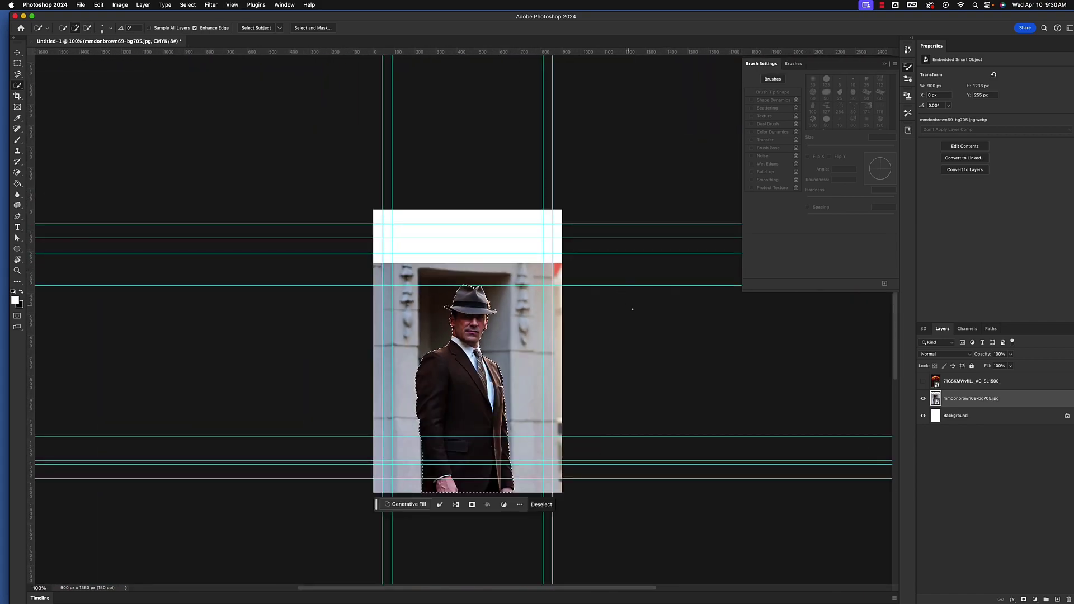
{"action": "left_click_drag", "start_coordinate": [648, 339], "coordinate": [652, 247]}
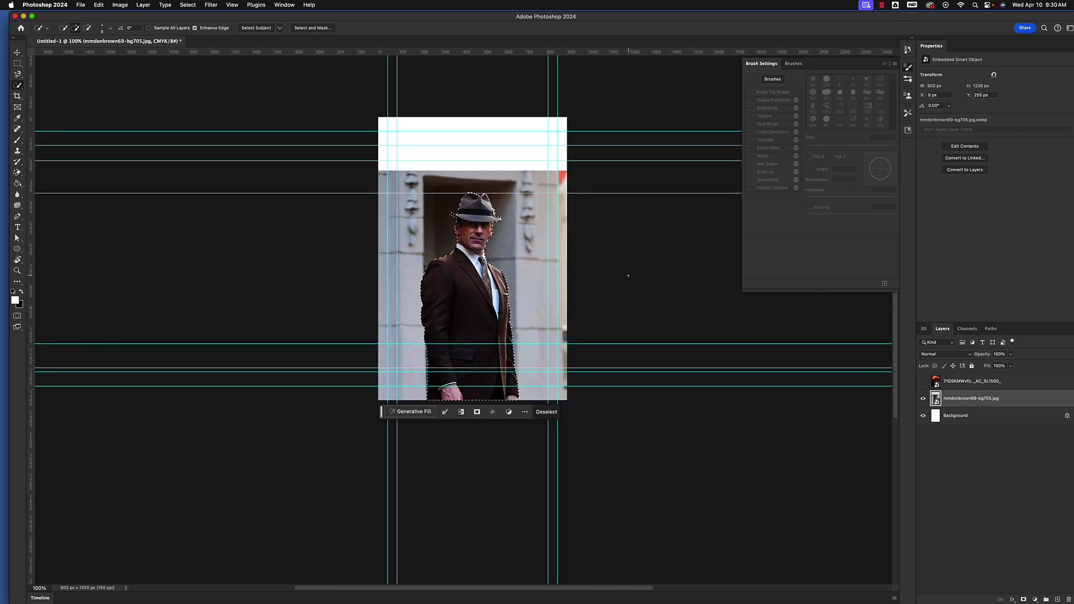
{"action": "key", "text": "super+j"}
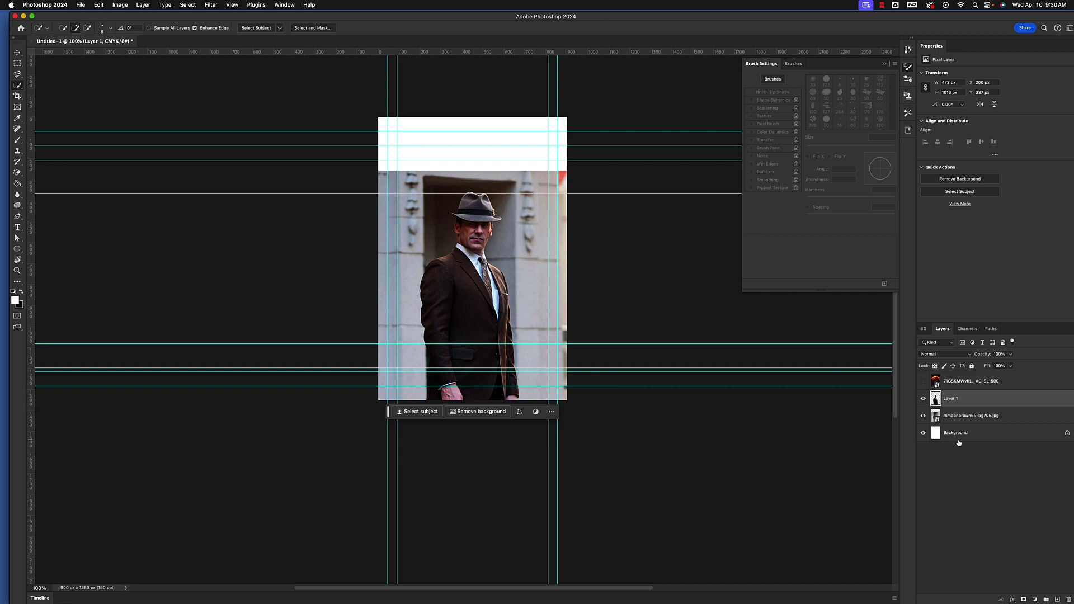
{"action": "left_click", "coordinate": [923, 416]}
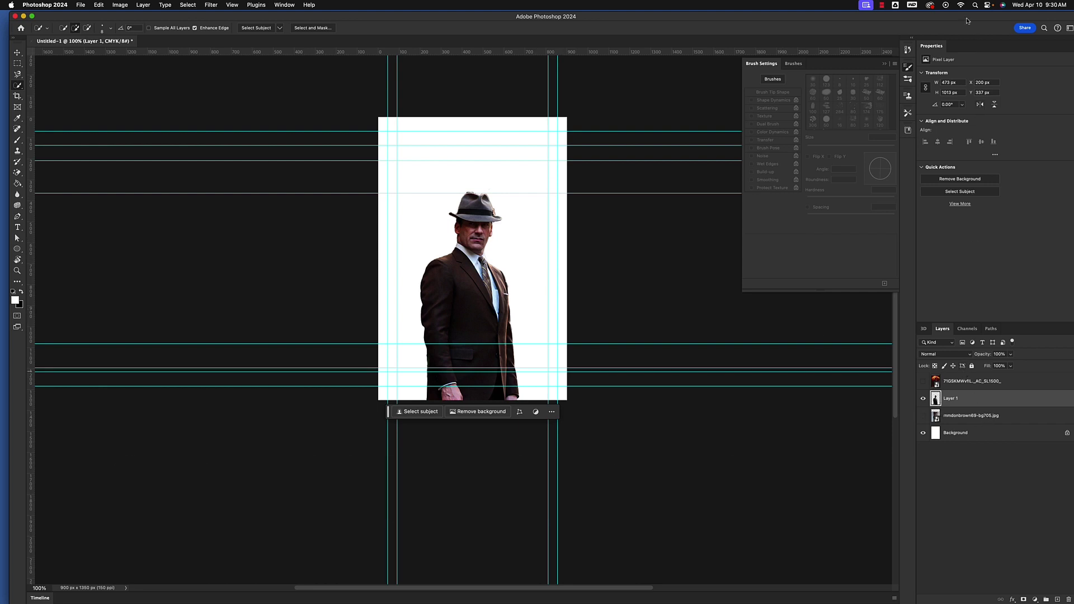
- Delete the original photo layer mmdonbrown69-bg705.jpg, keeping the cut-out of the man
{"action": "left_click_drag", "start_coordinate": [967, 20], "coordinate": [951, 19]}
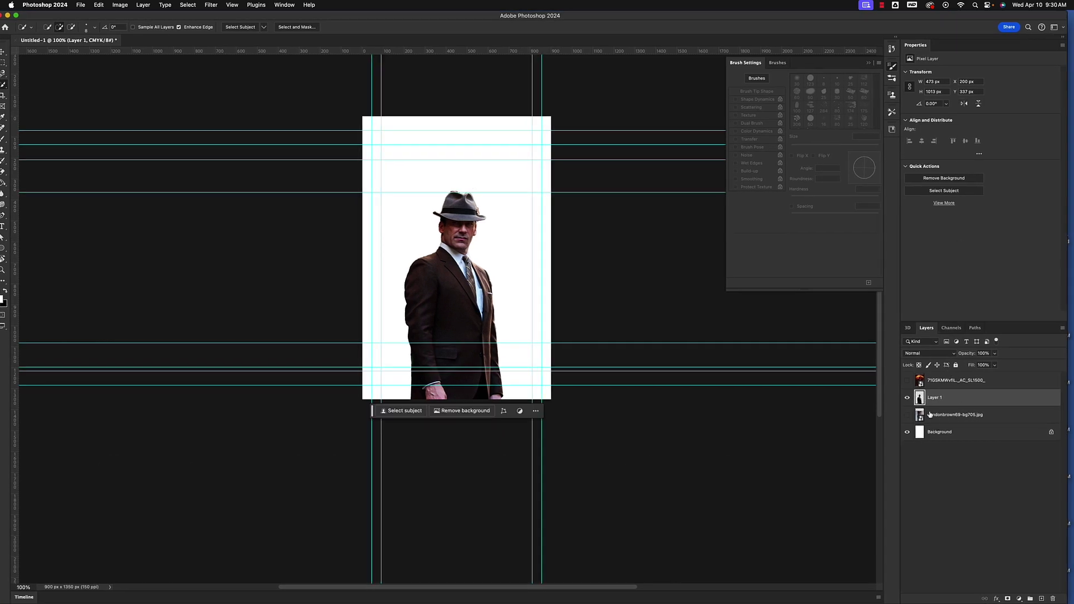
{"action": "left_click", "coordinate": [907, 415]}
{"action": "left_click", "coordinate": [908, 416]}
{"action": "left_click_drag", "start_coordinate": [957, 414], "coordinate": [1054, 599]}
{"action": "left_click_drag", "start_coordinate": [788, 15], "coordinate": [794, 15]}
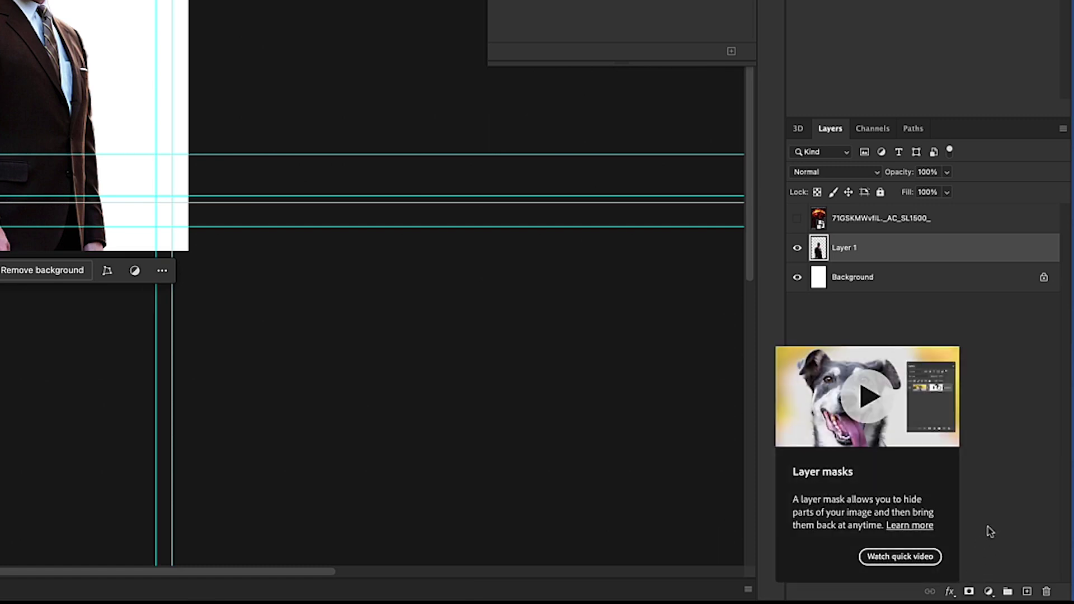
- Add a layer mask to the cut-out layer and show Large Thumbnails for the layers
{"action": "left_click", "coordinate": [969, 592]}
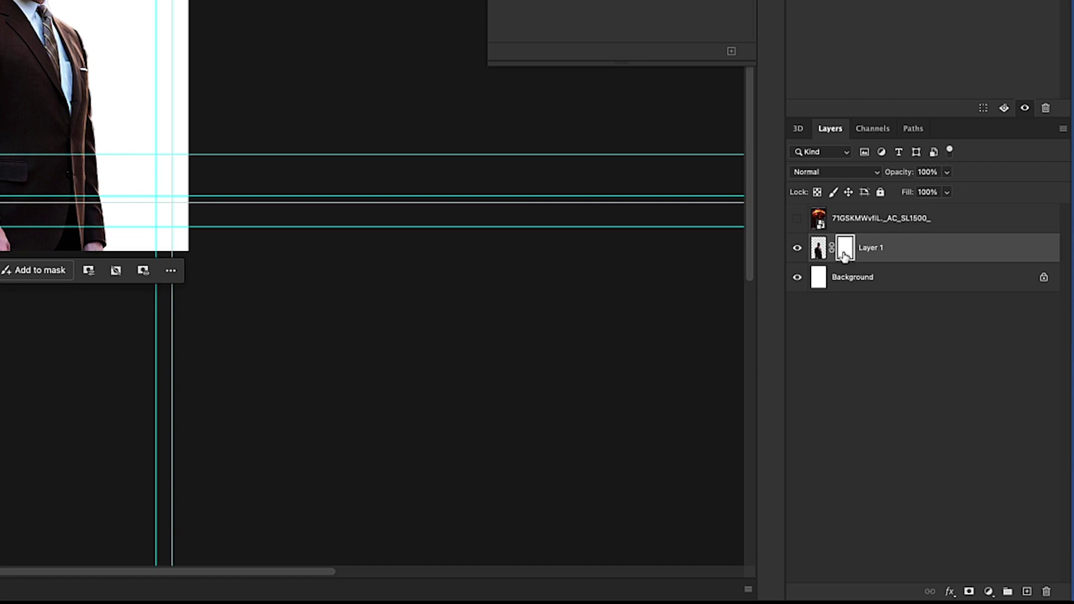
{"action": "right_click", "coordinate": [817, 256]}
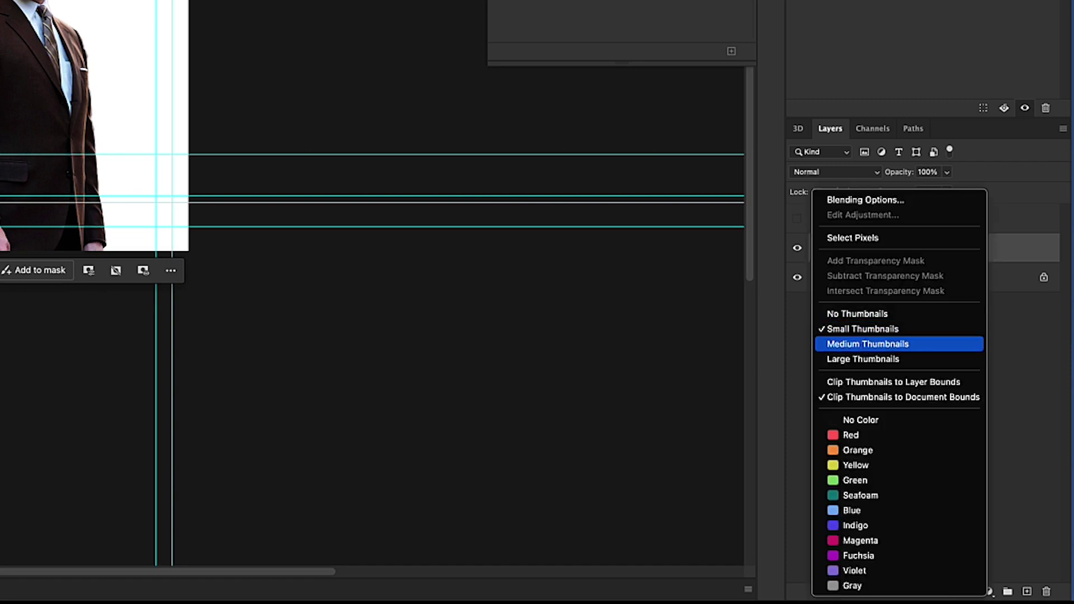
{"action": "left_click", "coordinate": [864, 358]}
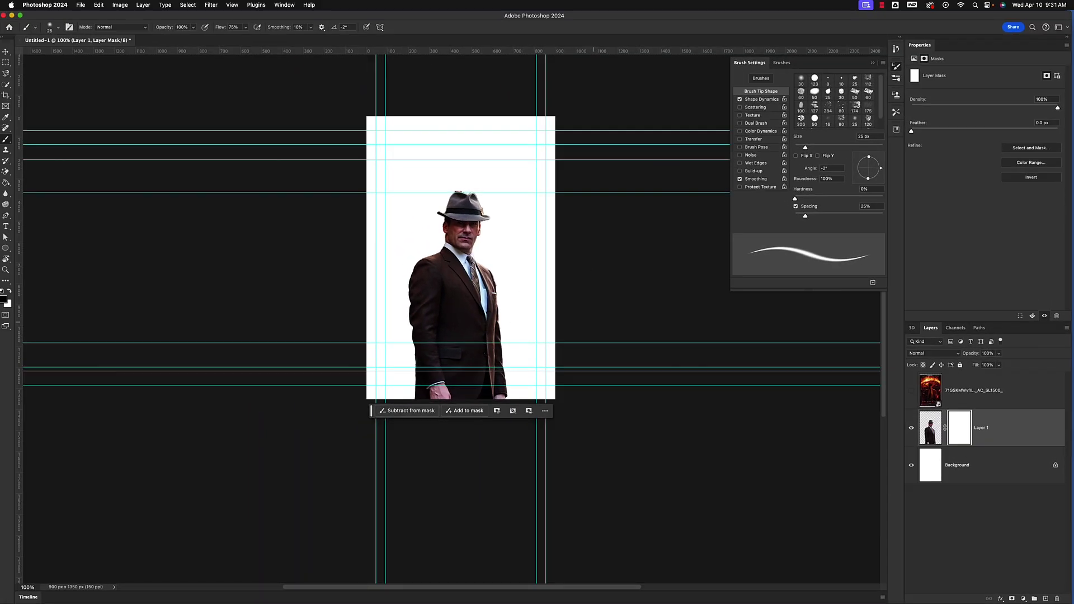
- Set up a soft round brush of 250 px with 0% hardness for painting on the mask
{"action": "key", "text": "bracketright"}
{"action": "key", "text": "bracketright"}
{"action": "key", "text": "bracketright"}
{"action": "key", "text": "bracketright"}
{"action": "key", "text": "bracketright"}
{"action": "key", "text": "bracketright"}
{"action": "key", "text": "bracketright"}
{"action": "key", "text": "bracketright"}
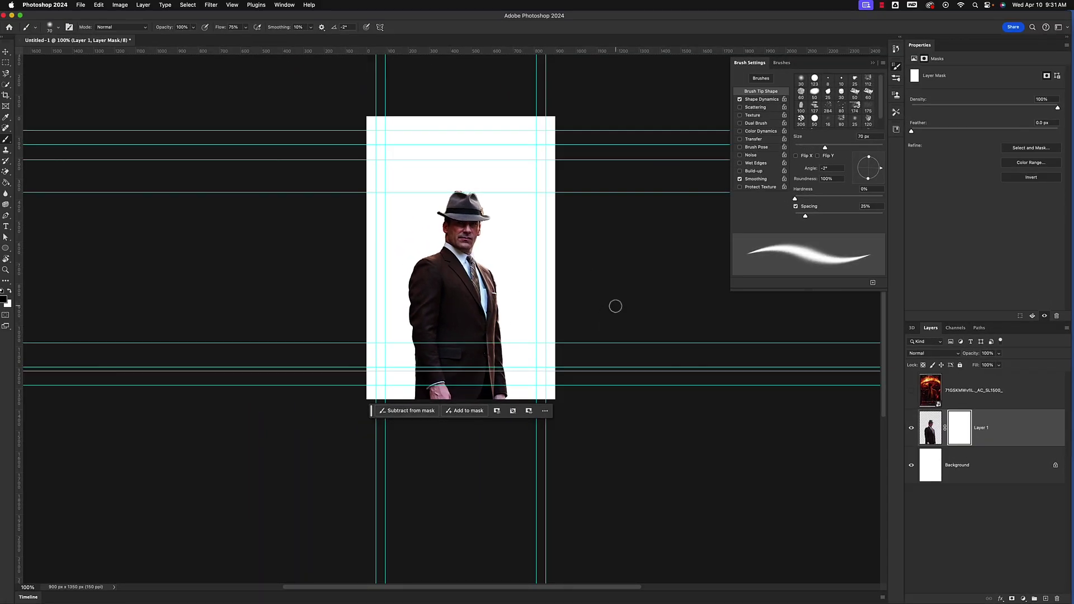
{"action": "key", "text": "bracketright"}
{"action": "key", "text": "bracketright"}
{"action": "key", "text": "bracketright"}
{"action": "key", "text": "bracketright"}
{"action": "key", "text": "bracketright"}
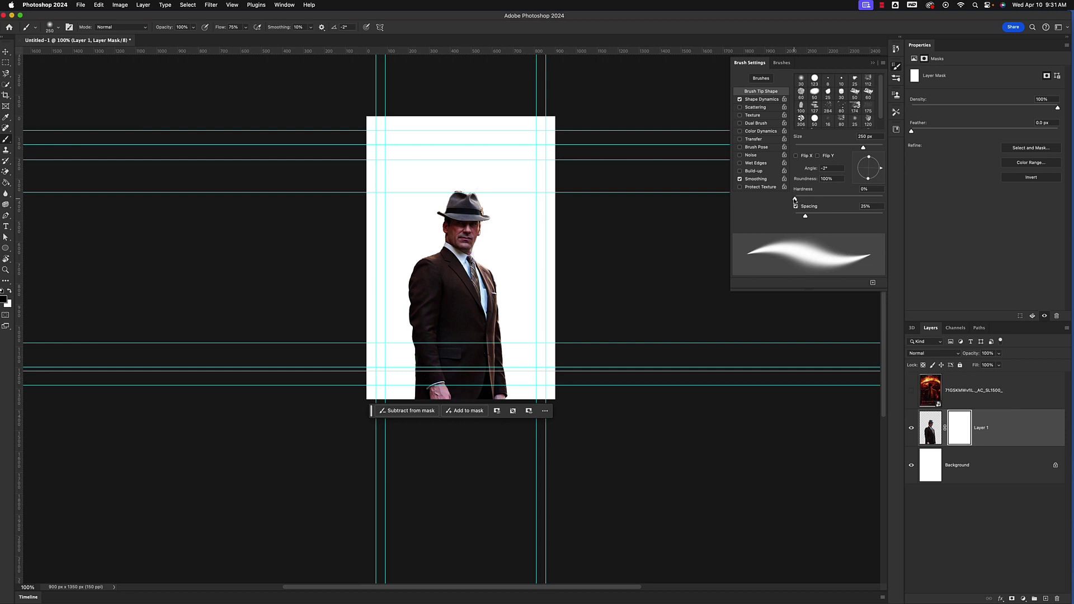
{"action": "left_click_drag", "start_coordinate": [795, 199], "coordinate": [801, 201]}
{"action": "left_click", "coordinate": [59, 29]}
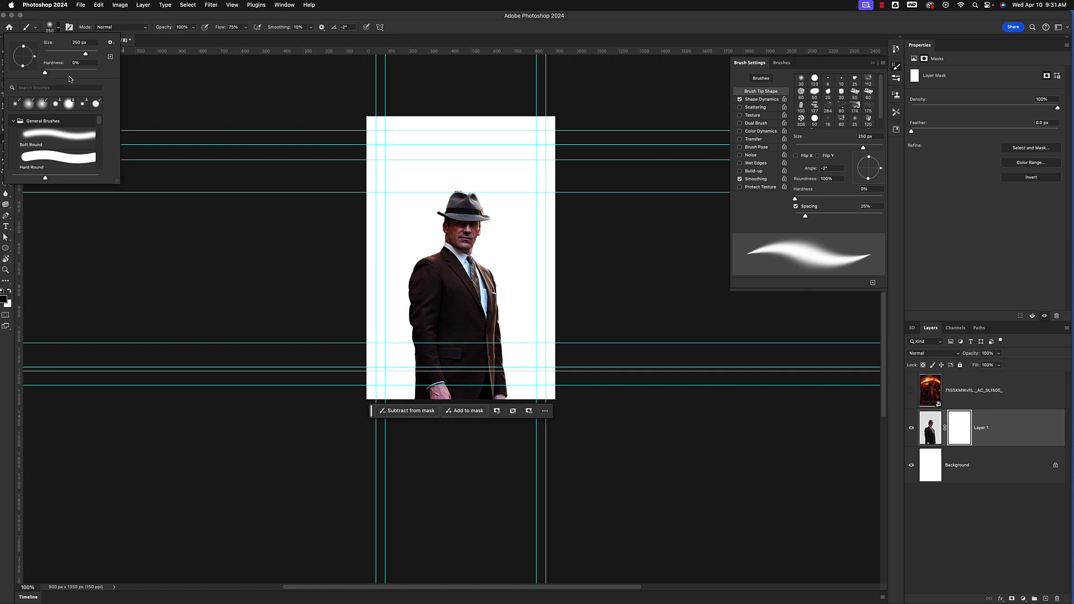
{"action": "left_click", "coordinate": [710, 308]}
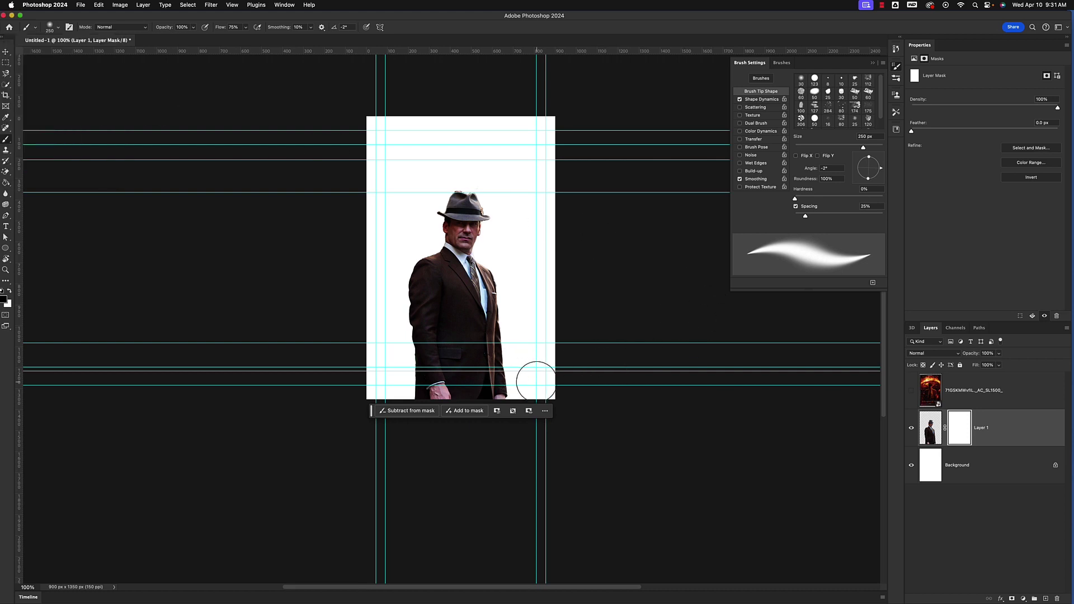
- Enlarge the brush to 400 px, move the contextual task bar off the canvas and fade out the bottom of the man on his mask
{"action": "key", "text": "bracketright"}
{"action": "key", "text": "bracketright"}
{"action": "left_click_drag", "start_coordinate": [370, 414], "coordinate": [668, 542]}
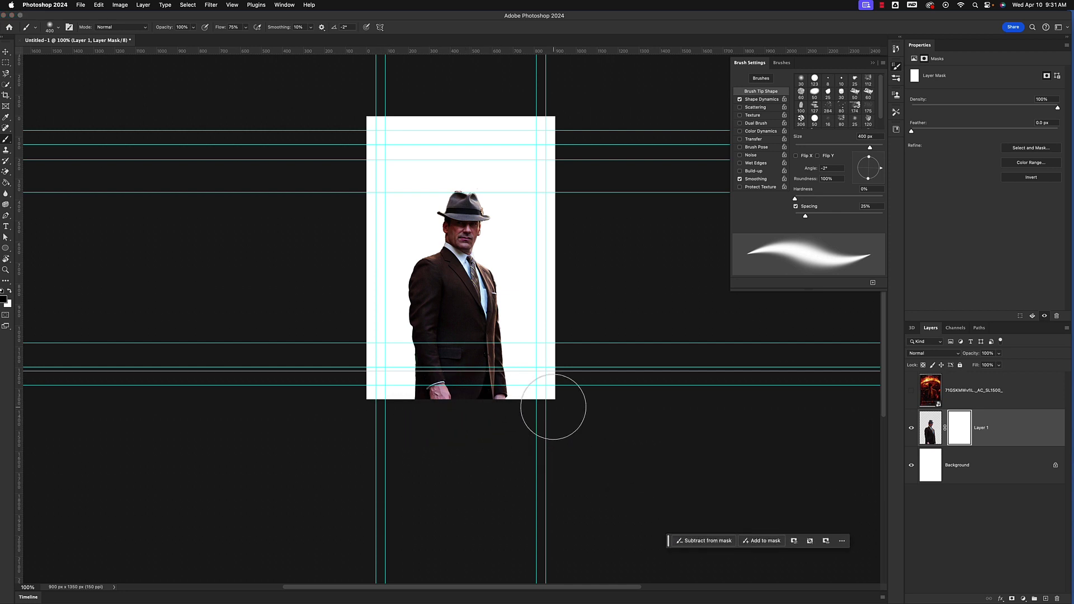
{"action": "mouse_move", "coordinate": [554, 408]}
{"action": "left_mouse_down"}
{"action": "mouse_move", "coordinate": [370, 398]}
{"action": "mouse_move", "coordinate": [542, 422]}
{"action": "mouse_move", "coordinate": [400, 412]}
{"action": "mouse_move", "coordinate": [507, 423]}
{"action": "left_mouse_up"}
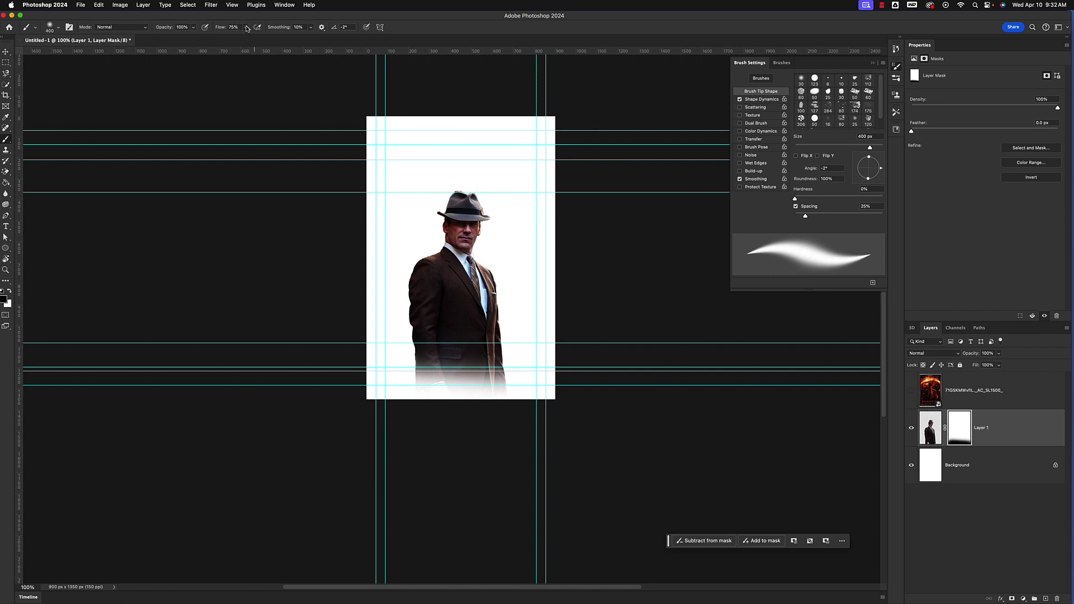
- Fade the figure's bottom edge further at 100% brush flow and compare it with the poster layer, leaving the poster hidden
{"action": "left_click", "coordinate": [246, 28]}
{"action": "left_click", "coordinate": [396, 409]}
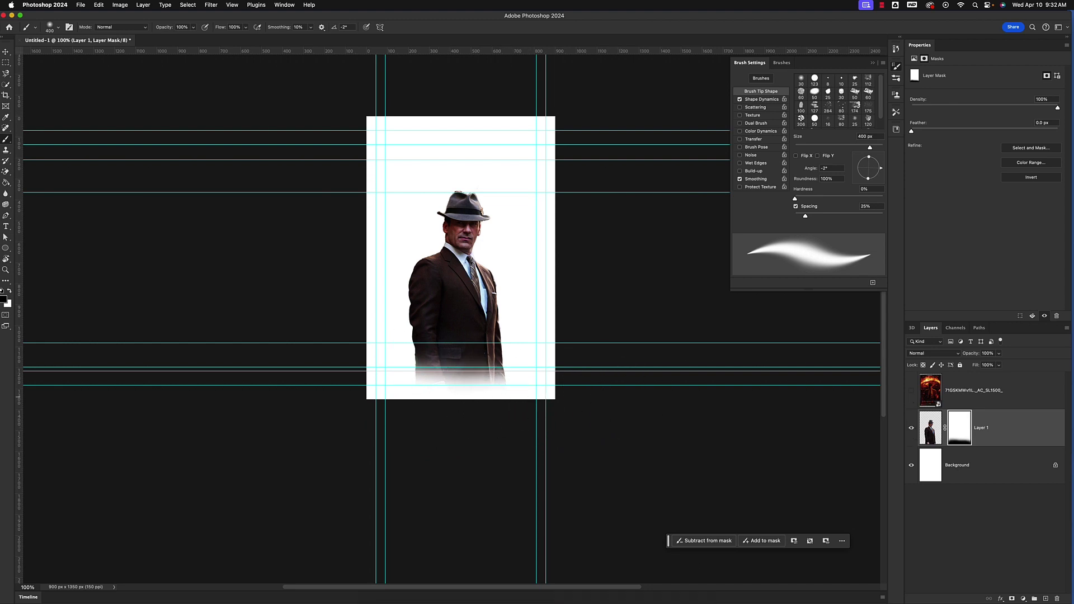
{"action": "left_click", "coordinate": [911, 391]}
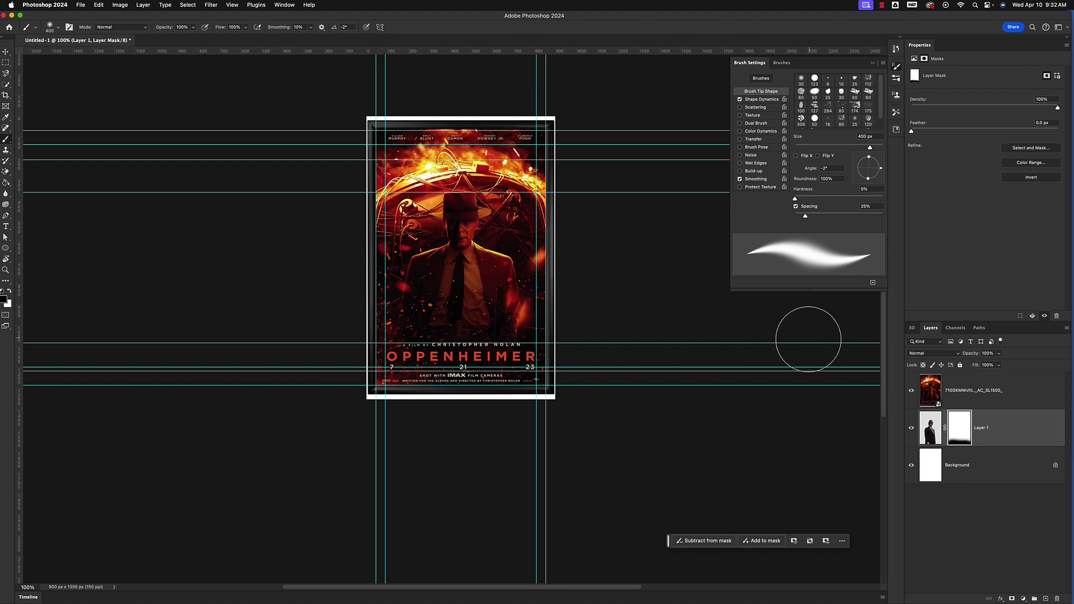
{"action": "left_click", "coordinate": [912, 392]}
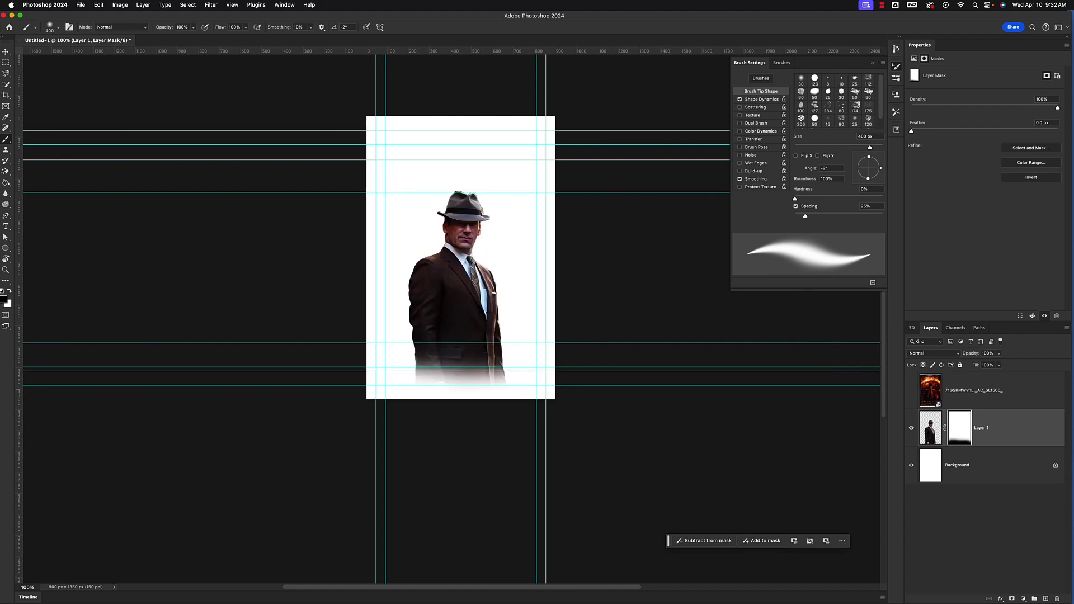
- Place the sci-fi satellite image above the man's layer, check it against the reference poster and reposition it at X 0, Y 135 px
{"action": "key", "text": "F5"}
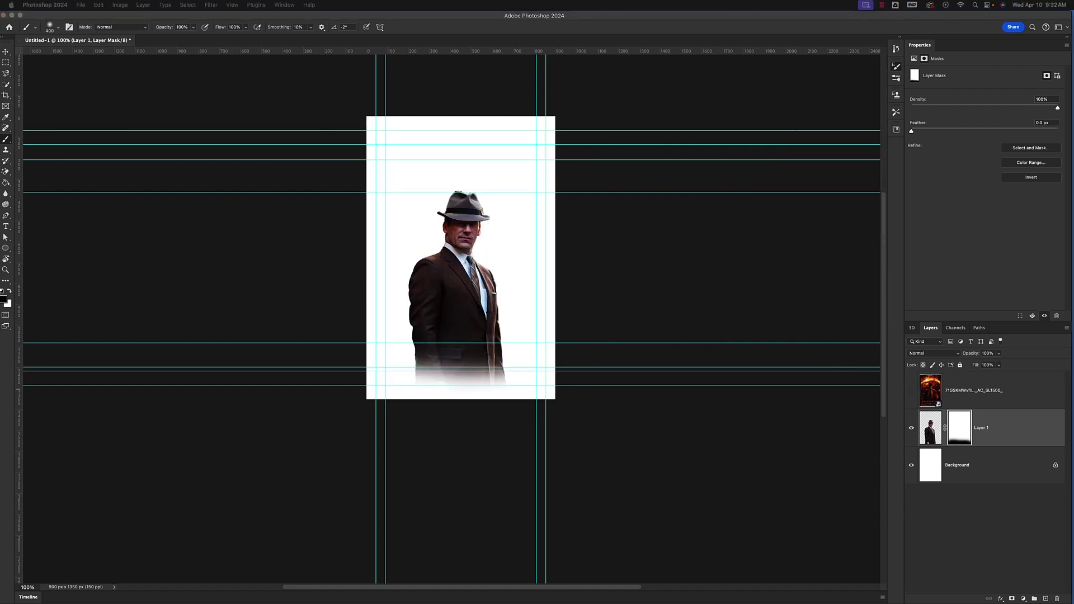
{"action": "mouse_move", "coordinate": [928, 269]}
{"action": "left_mouse_down"}
{"action": "mouse_move", "coordinate": [395, 307]}
{"action": "mouse_move", "coordinate": [425, 308]}
{"action": "left_mouse_up"}
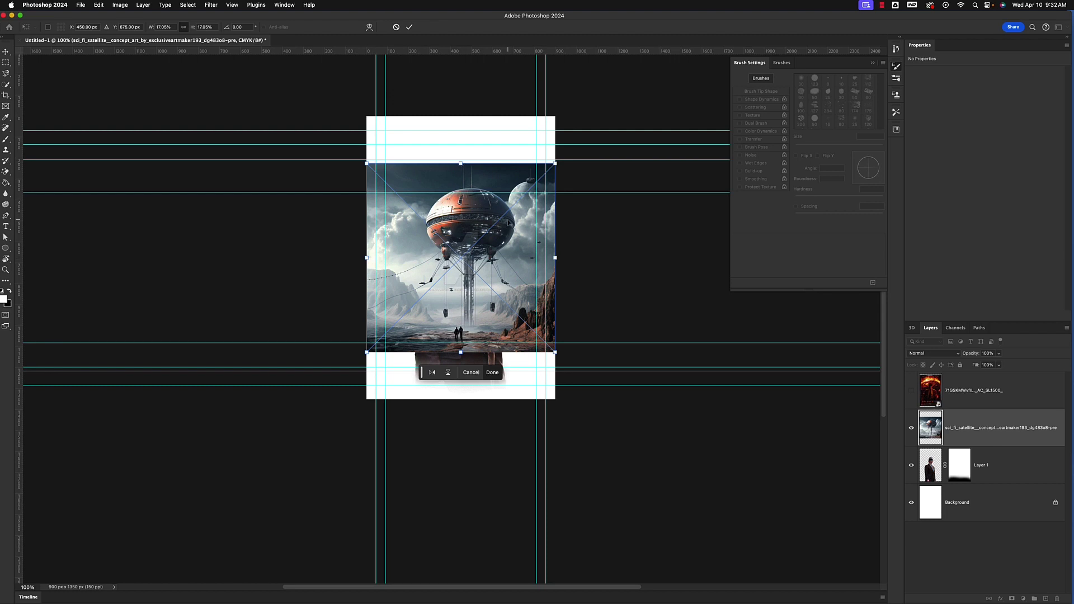
{"action": "left_click_drag", "start_coordinate": [506, 222], "coordinate": [504, 297]}
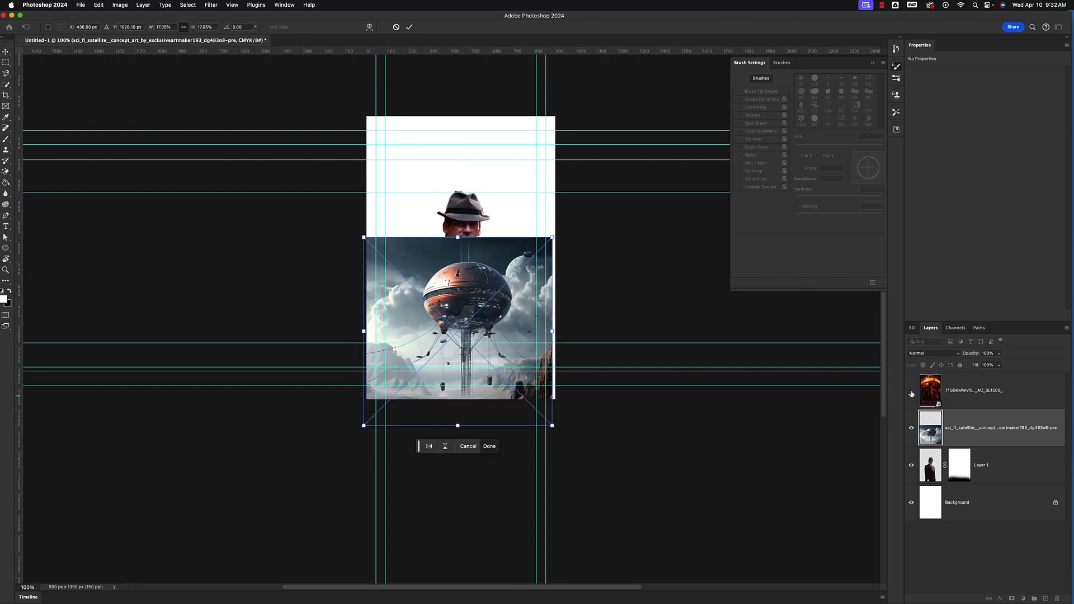
{"action": "left_click", "coordinate": [911, 395]}
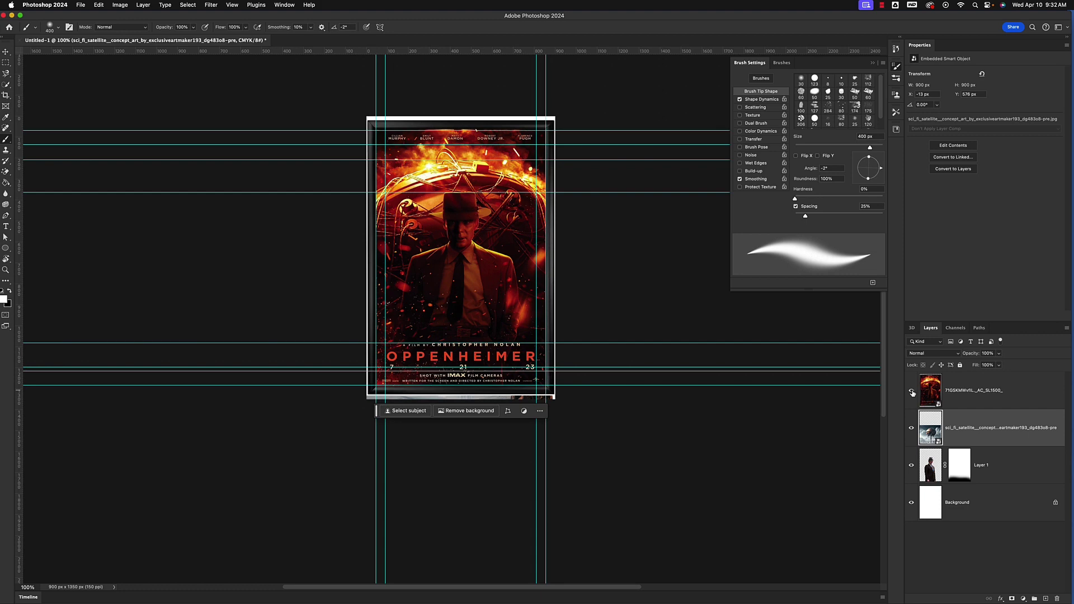
{"action": "left_click", "coordinate": [912, 393]}
{"action": "key", "text": "v"}
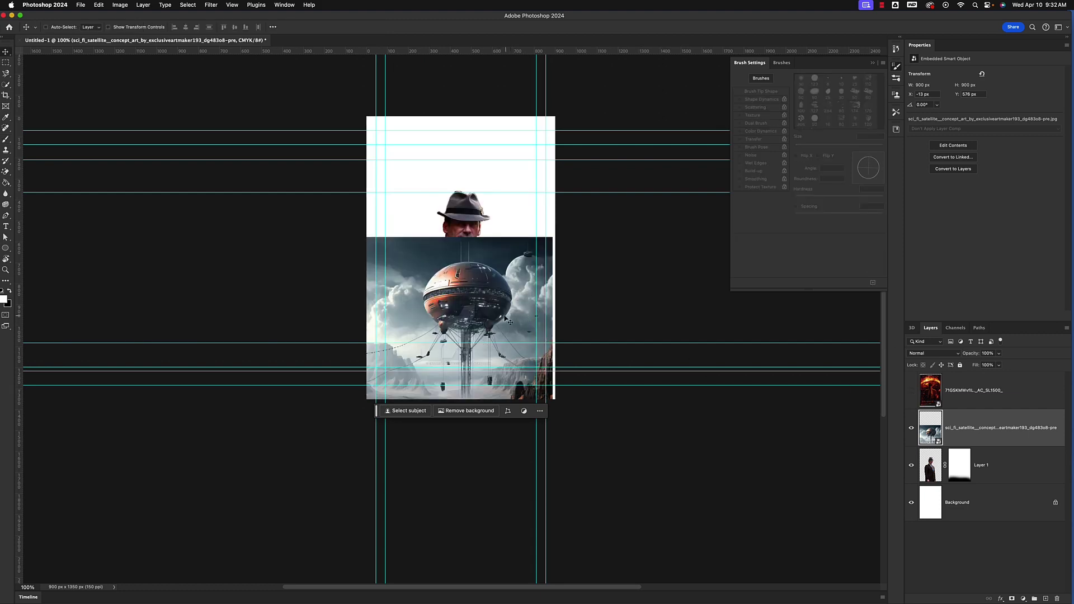
{"action": "left_click_drag", "start_coordinate": [505, 319], "coordinate": [470, 211]}
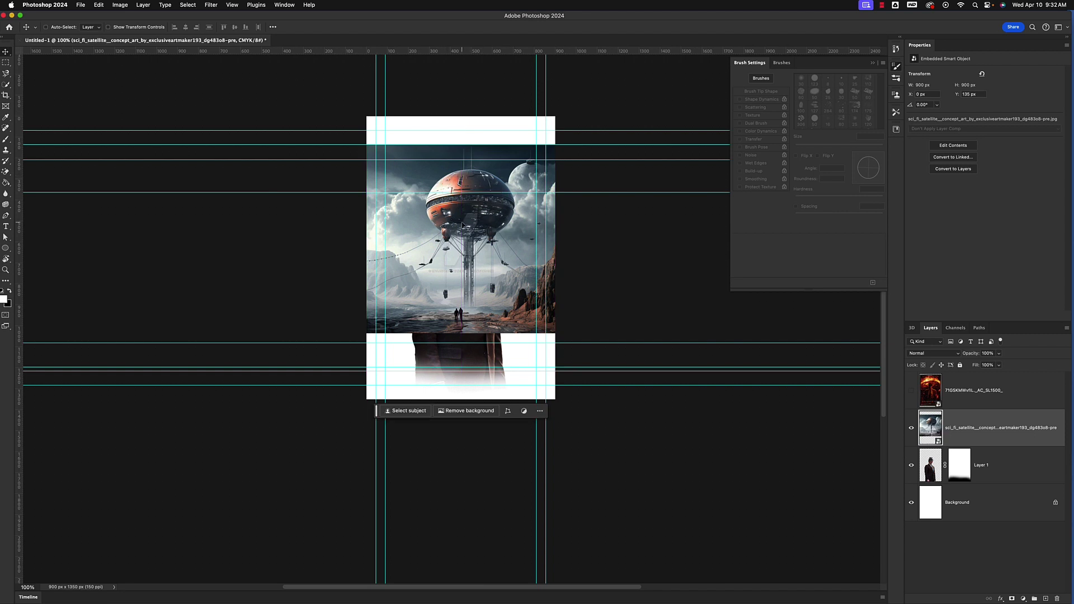
- Stretch the satellite image non-proportionally up to the canvas's top edge and down to the guide across the man's lower jacket
{"action": "key", "text": "ctrl+t"}
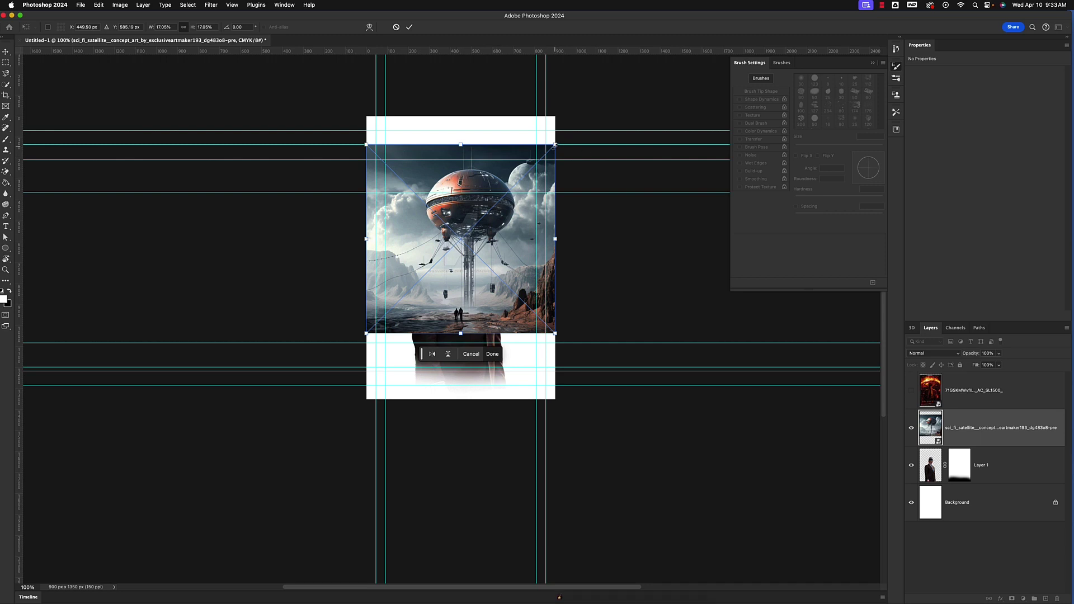
{"action": "mouse_move", "coordinate": [554, 145]}
{"action": "left_mouse_down"}
{"action": "mouse_move", "coordinate": [642, 106]}
{"action": "mouse_move", "coordinate": [557, 156]}
{"action": "left_mouse_up"}
{"action": "mouse_move", "coordinate": [573, 155]}
{"action": "left_mouse_down"}
{"action": "mouse_move", "coordinate": [620, 102]}
{"action": "mouse_move", "coordinate": [626, 77]}
{"action": "mouse_move", "coordinate": [566, 116]}
{"action": "mouse_move", "coordinate": [447, 238]}
{"action": "mouse_move", "coordinate": [558, 189]}
{"action": "mouse_move", "coordinate": [580, 168]}
{"action": "left_mouse_up"}
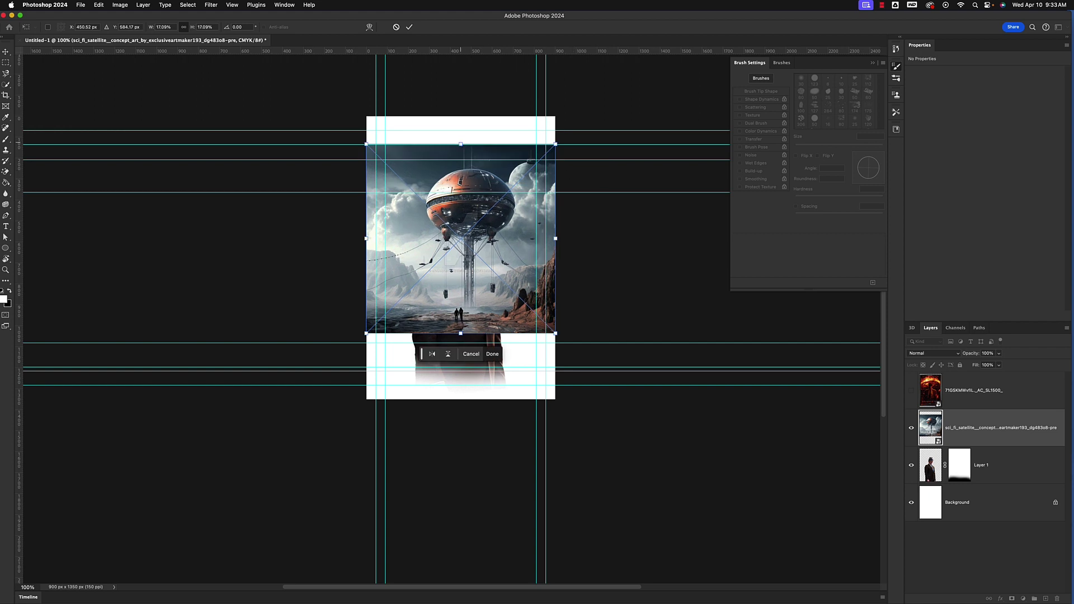
{"action": "left_click_drag", "start_coordinate": [461, 144], "coordinate": [465, 117]}
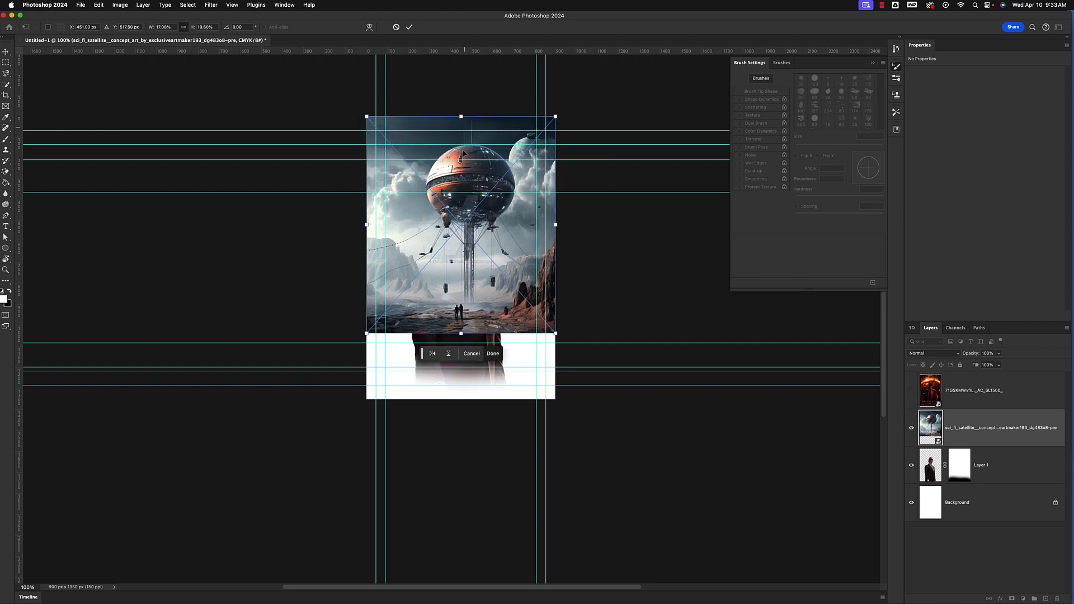
{"action": "mouse_move", "coordinate": [461, 333]}
{"action": "left_mouse_down"}
{"action": "mouse_move", "coordinate": [461, 353]}
{"action": "mouse_move", "coordinate": [460, 342]}
{"action": "left_mouse_up"}
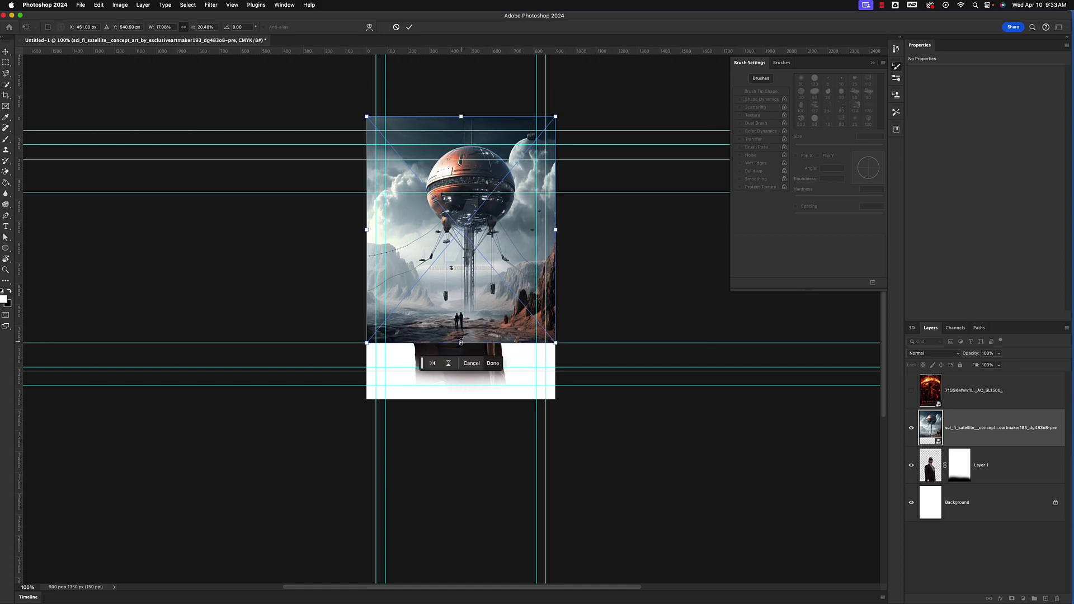
- Enlarge the satellite image to about 1929 x 2313 px and position it so the sphere fills the canvas width
{"action": "left_click_drag", "start_coordinate": [369, 345], "coordinate": [203, 538]}
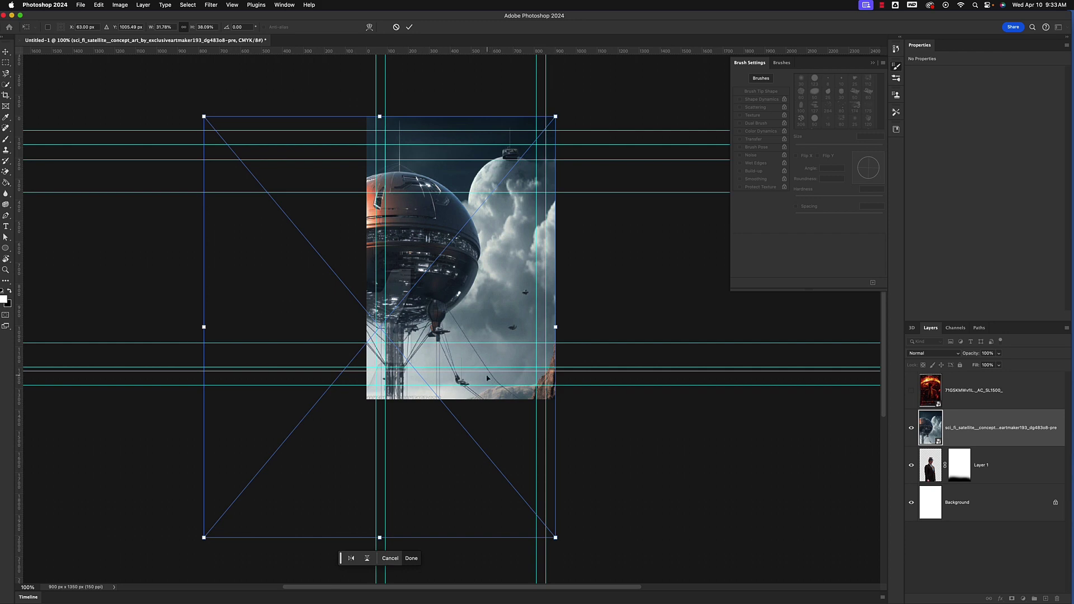
{"action": "left_click_drag", "start_coordinate": [487, 378], "coordinate": [547, 358]}
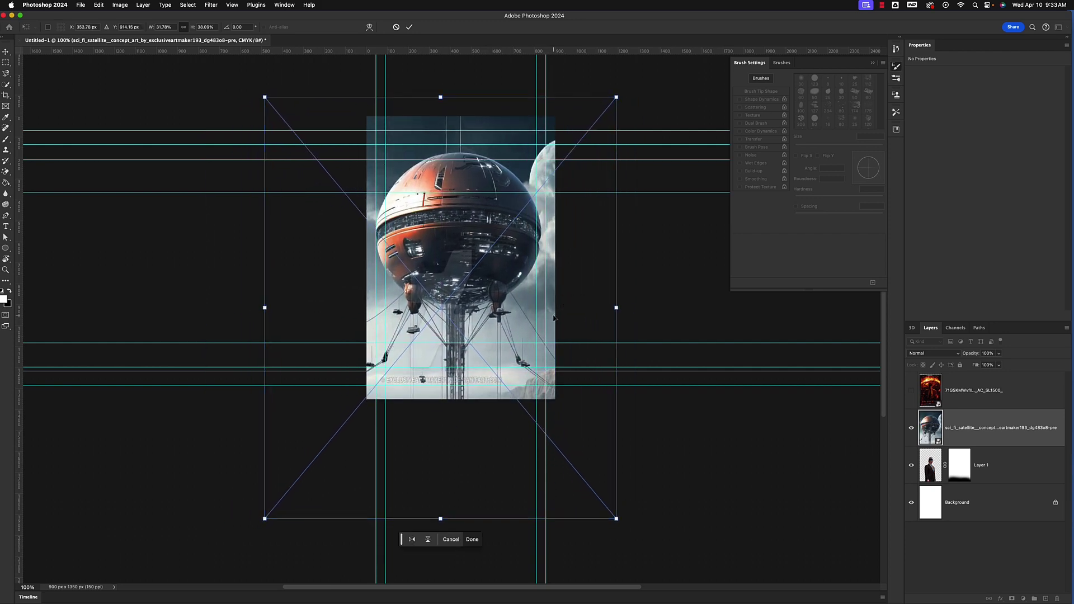
{"action": "left_click_drag", "start_coordinate": [621, 94], "coordinate": [671, 63]}
{"action": "left_click_drag", "start_coordinate": [633, 215], "coordinate": [615, 260]}
- Compare the satellite sphere with the reference poster and lower the satellite image to about X -608, Y -93 px
{"action": "left_click", "coordinate": [911, 393]}
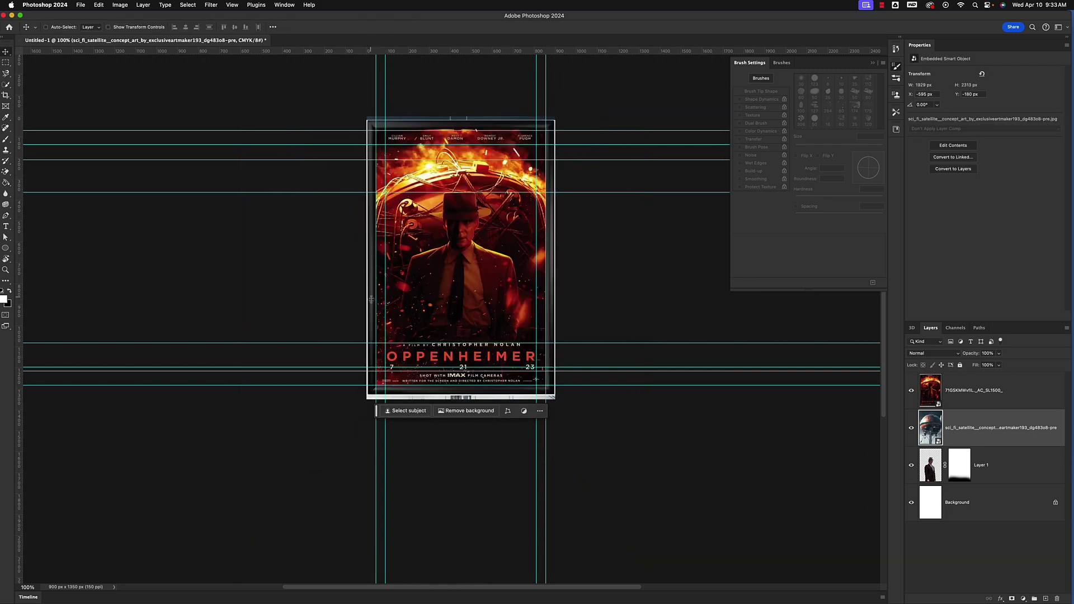
{"action": "left_click", "coordinate": [912, 391]}
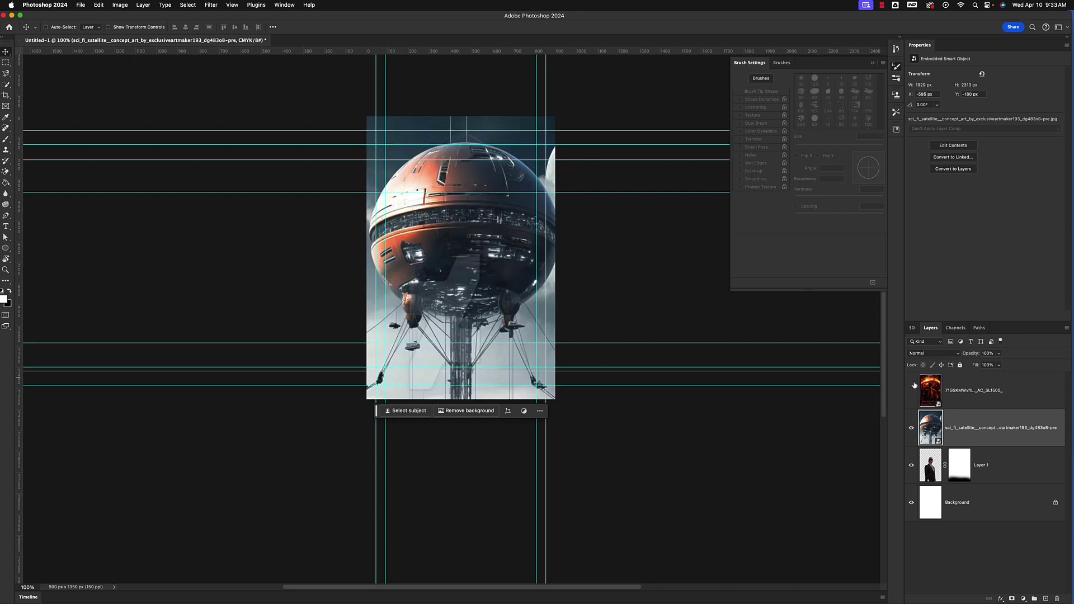
{"action": "left_click", "coordinate": [912, 392]}
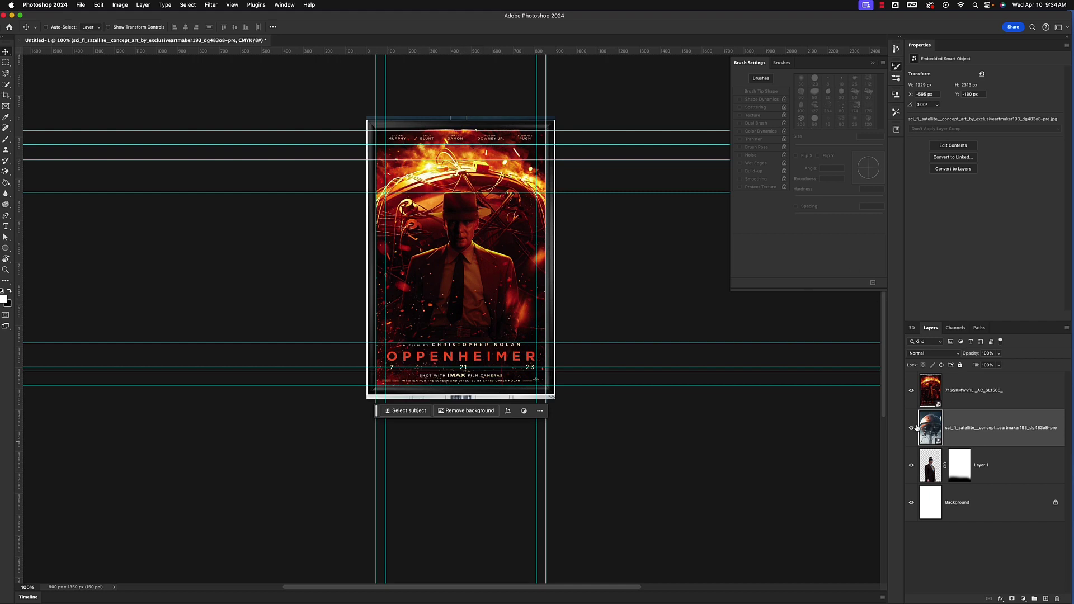
{"action": "left_click", "coordinate": [912, 391]}
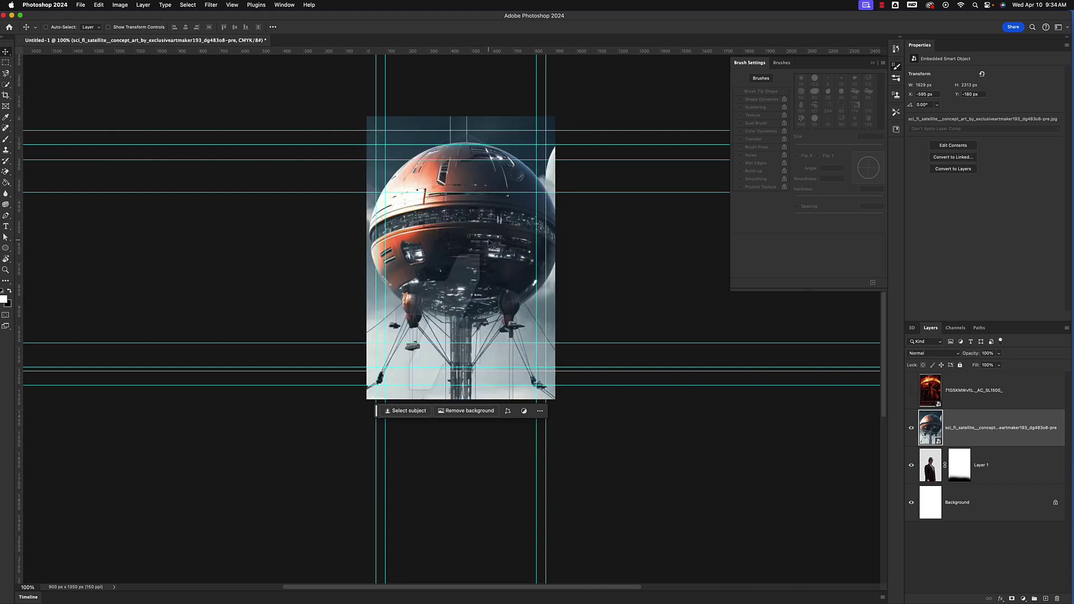
{"action": "left_click_drag", "start_coordinate": [480, 236], "coordinate": [479, 258]}
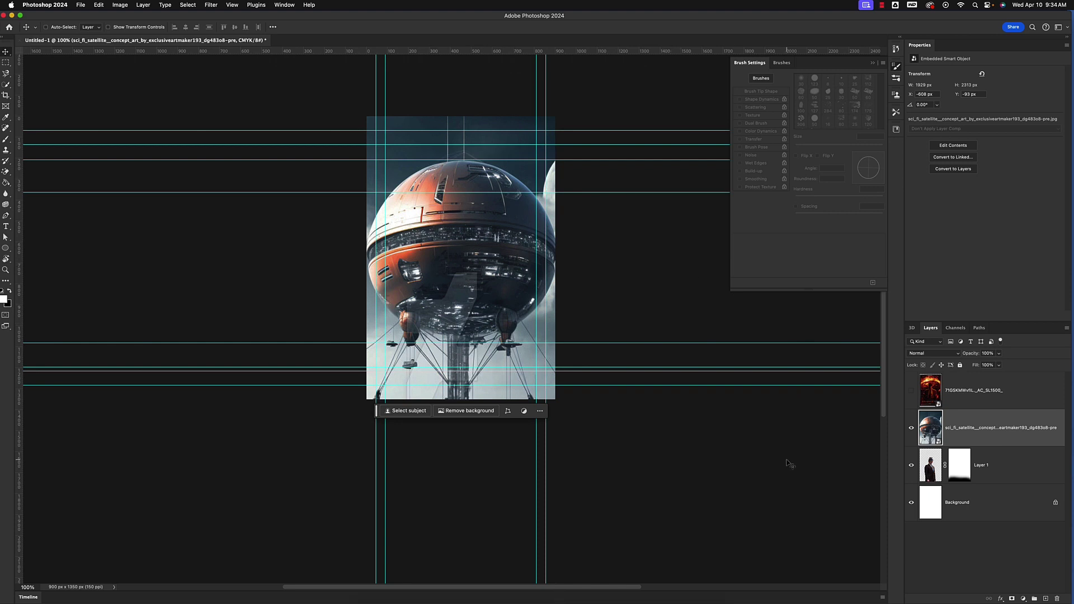
- Stack the satellite layer beneath the man's layer and compare the composition with the reference poster, leaving the poster hidden
{"action": "left_click_drag", "start_coordinate": [990, 432], "coordinate": [987, 484]}
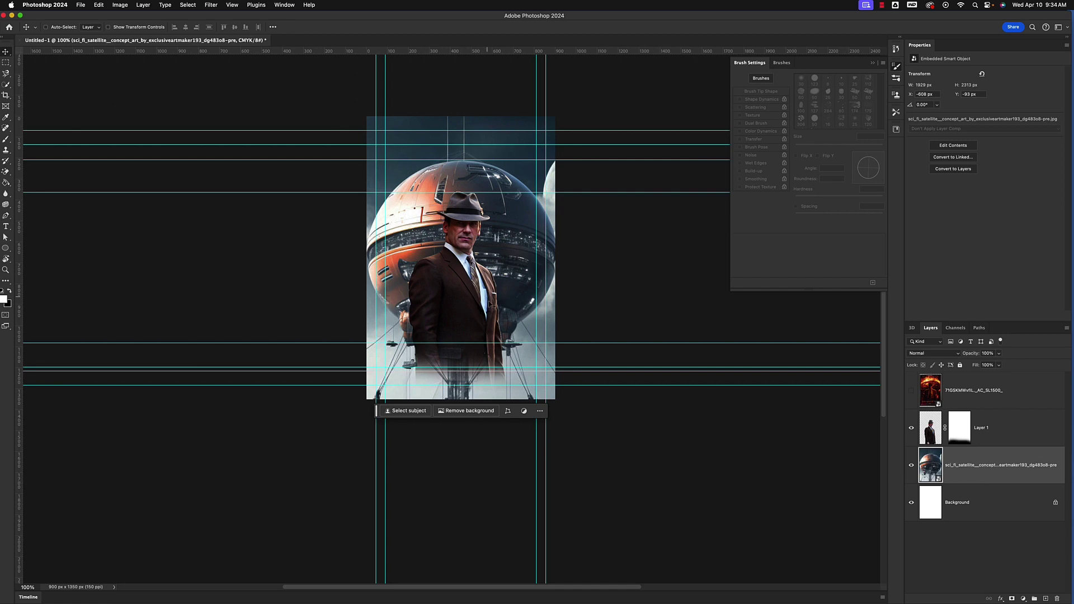
{"action": "left_click", "coordinate": [912, 391]}
{"action": "left_click", "coordinate": [911, 392]}
{"action": "left_click", "coordinate": [911, 393]}
{"action": "left_click", "coordinate": [911, 393]}
{"action": "left_click", "coordinate": [911, 393]}
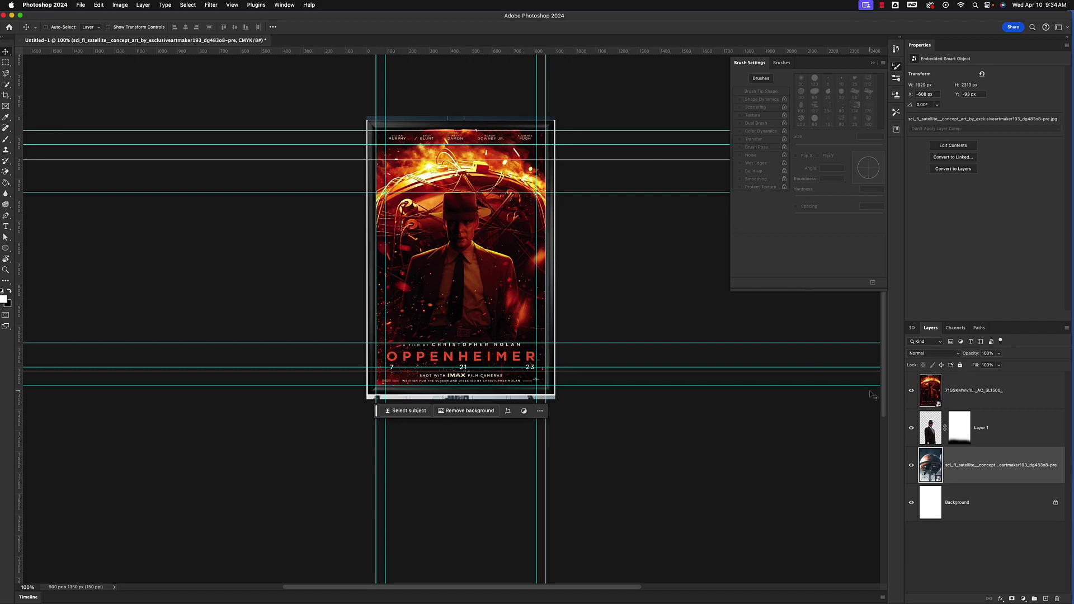
{"action": "left_click", "coordinate": [911, 391]}
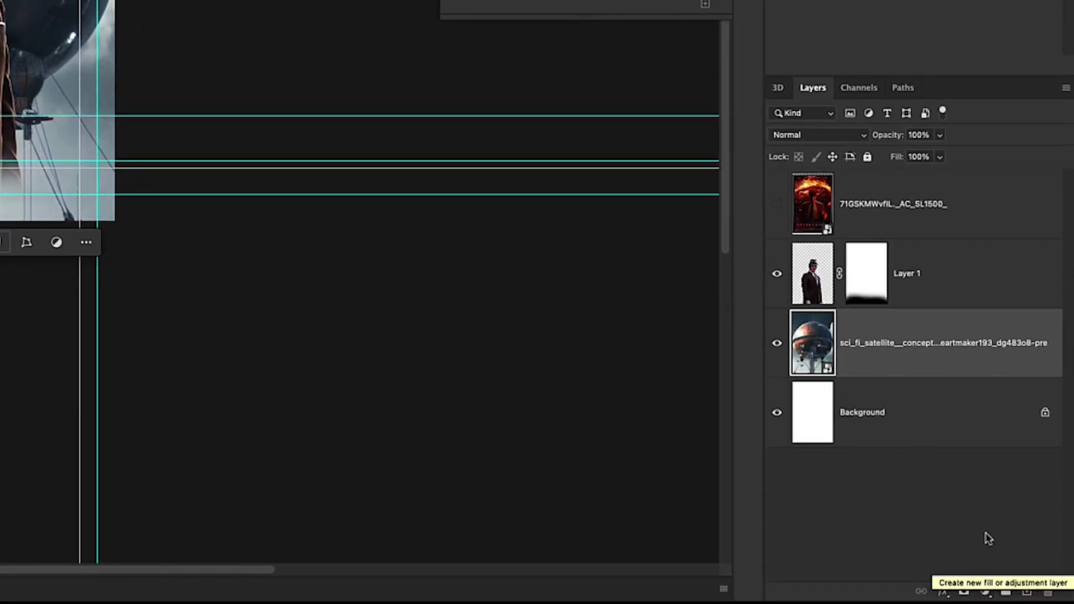
- Add a Solid Color fill layer above the satellite image in orange, fa8904
{"action": "left_click", "coordinate": [986, 594]}
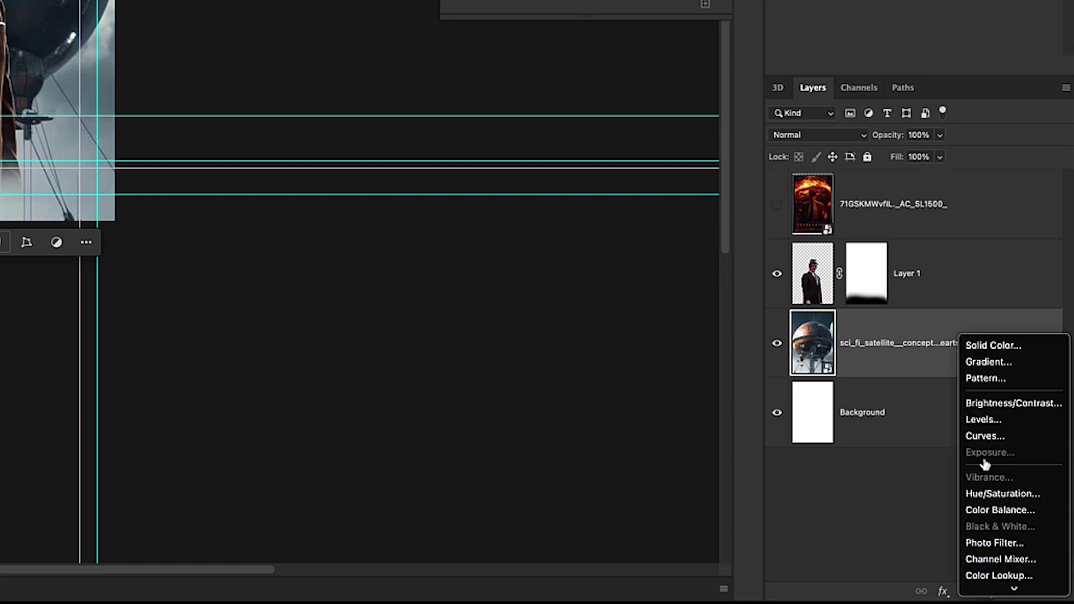
{"action": "left_click", "coordinate": [1001, 348]}
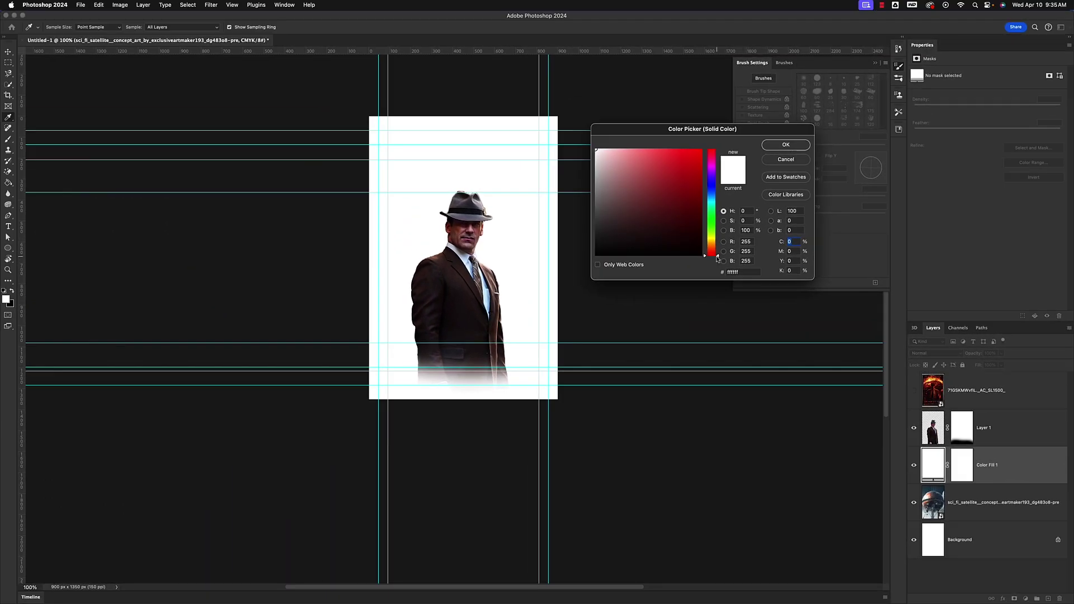
{"action": "left_click_drag", "start_coordinate": [717, 257], "coordinate": [717, 251]}
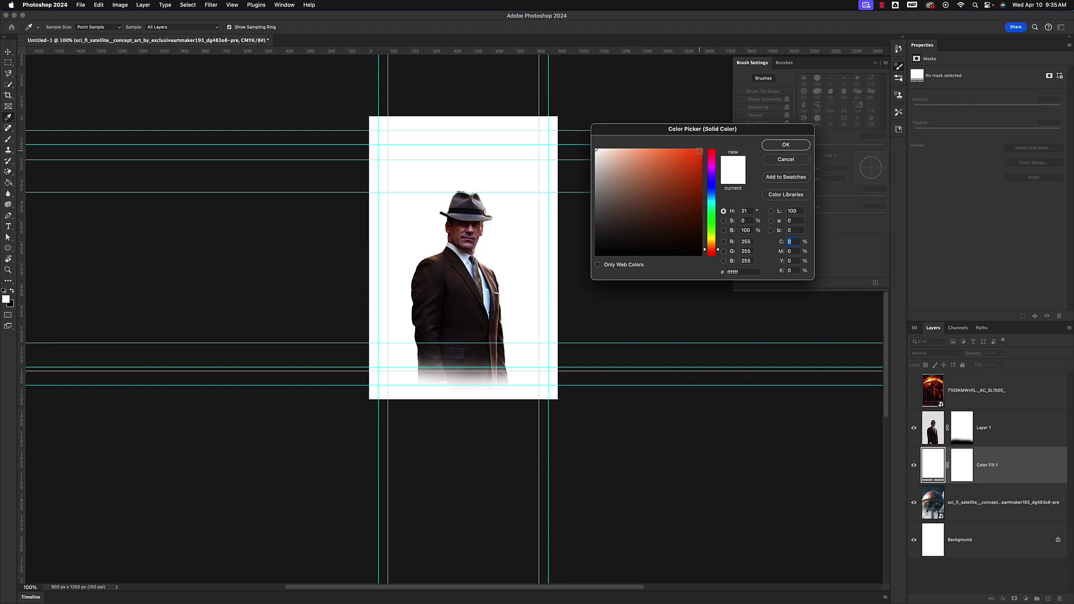
{"action": "left_click", "coordinate": [699, 151]}
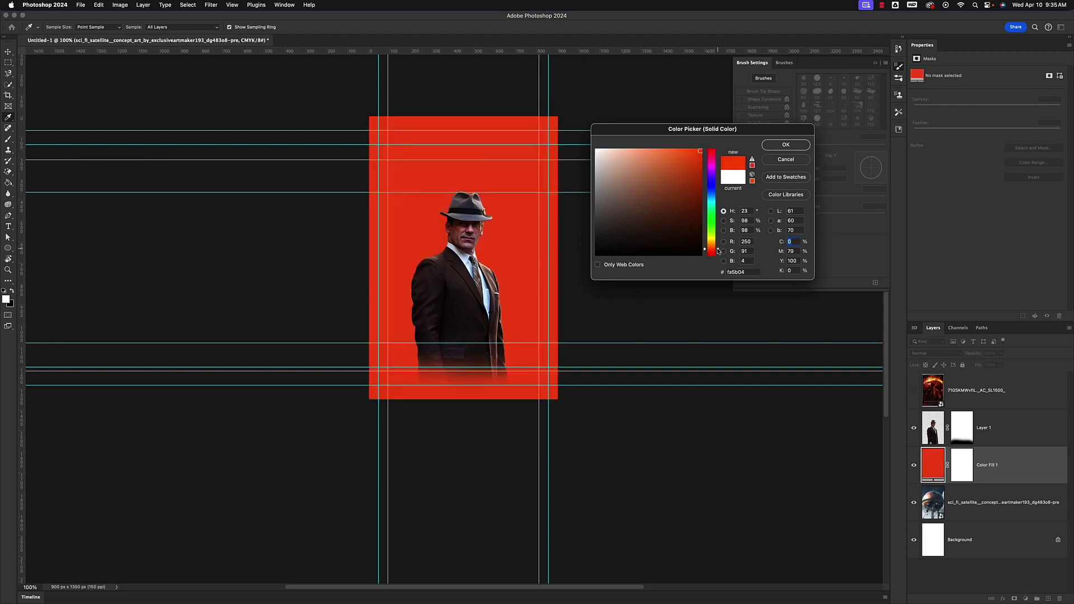
{"action": "left_click_drag", "start_coordinate": [719, 251], "coordinate": [719, 248]}
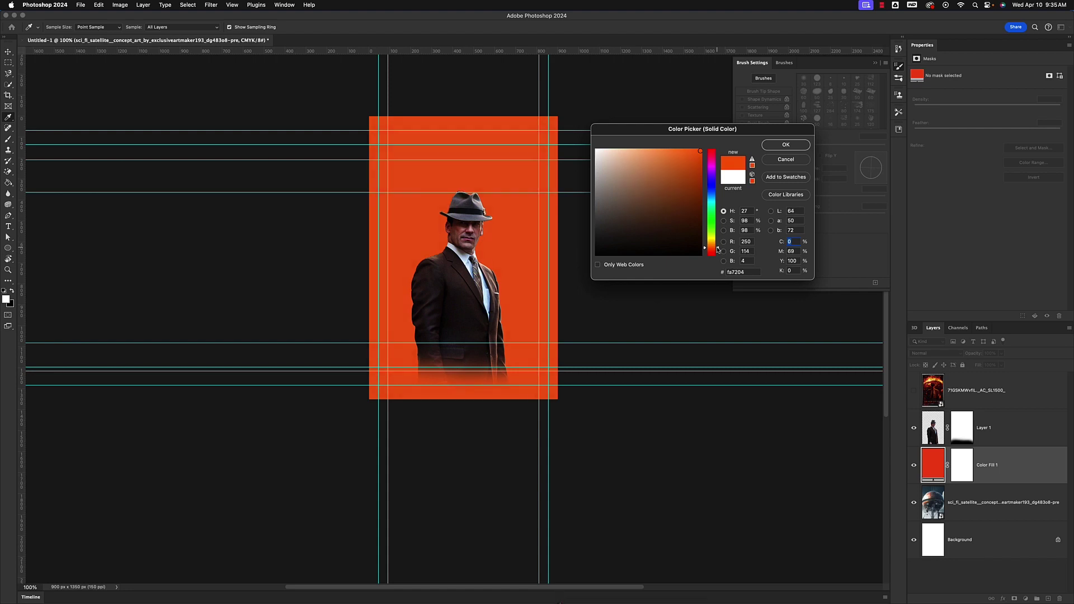
{"action": "left_click_drag", "start_coordinate": [718, 250], "coordinate": [718, 248]}
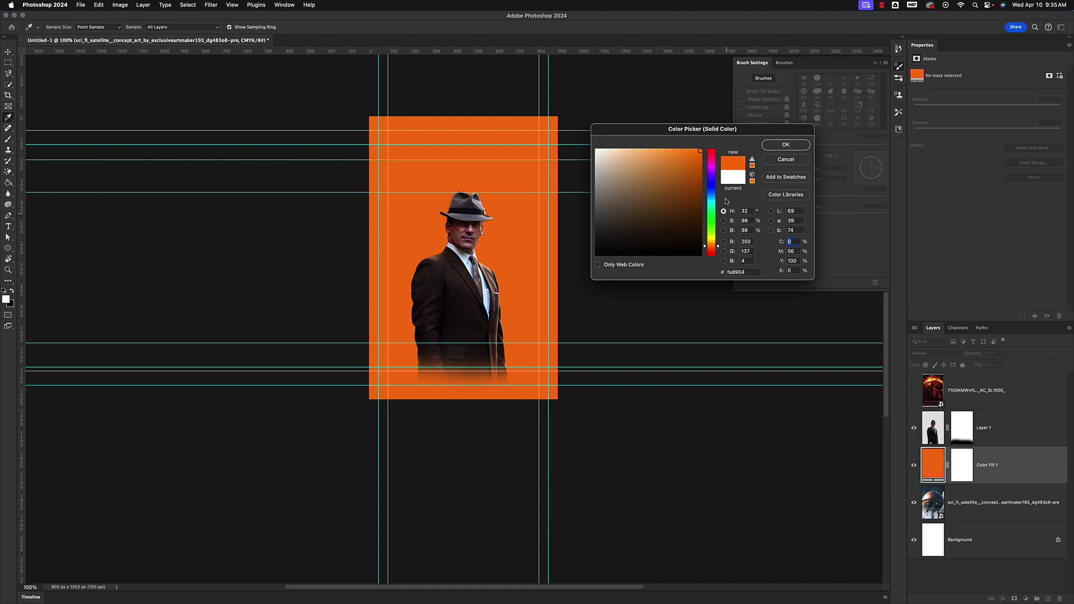
{"action": "left_click", "coordinate": [792, 144]}
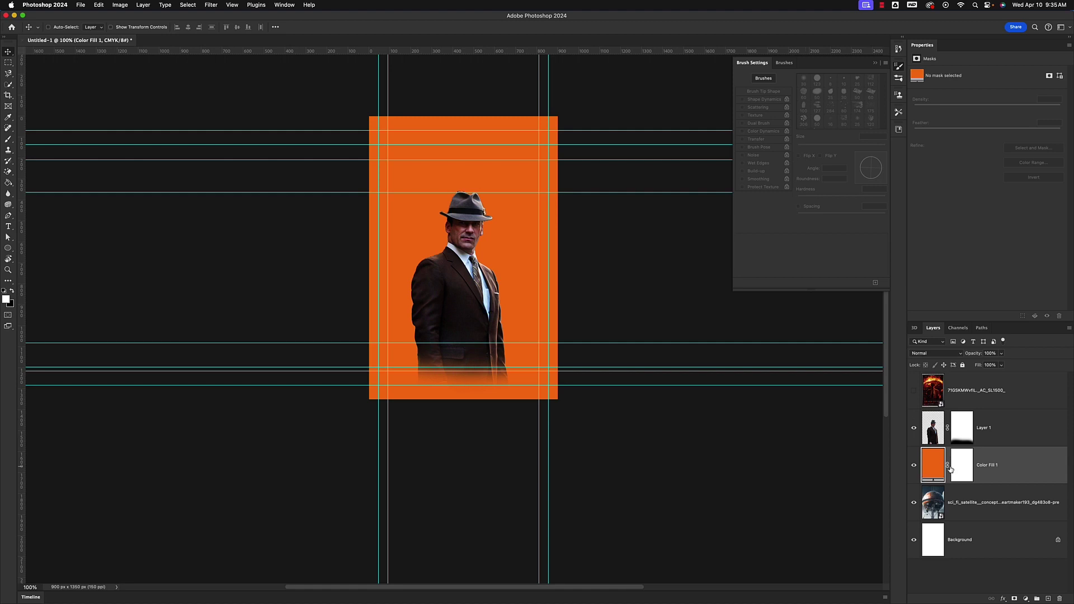
- Move the orange fill layer above the man's layer and set its blend mode to Color
{"action": "left_click_drag", "start_coordinate": [1009, 473], "coordinate": [1000, 415]}
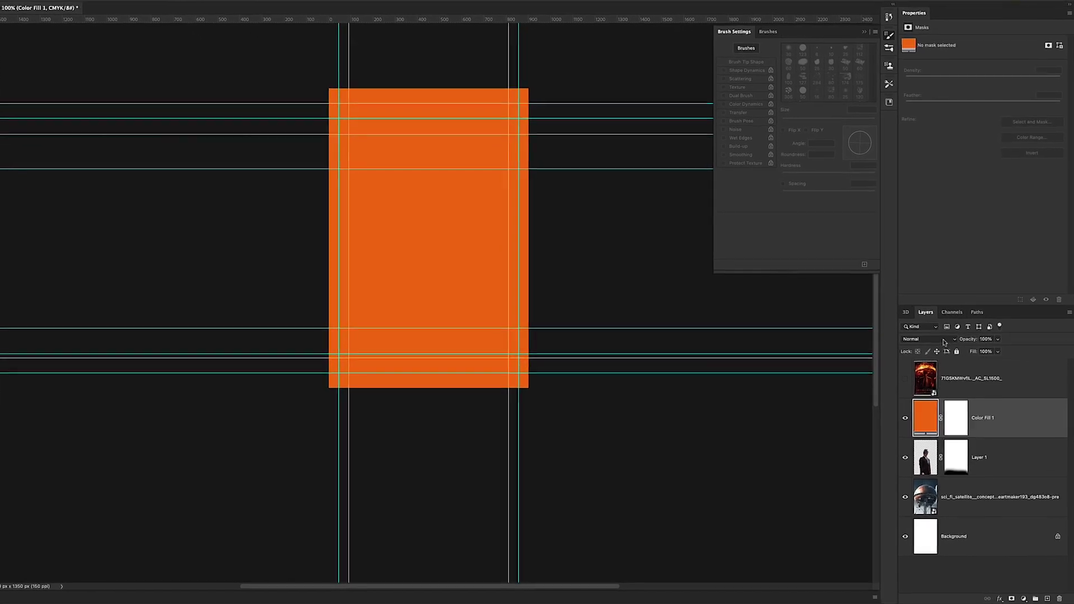
{"action": "left_click", "coordinate": [945, 319]}
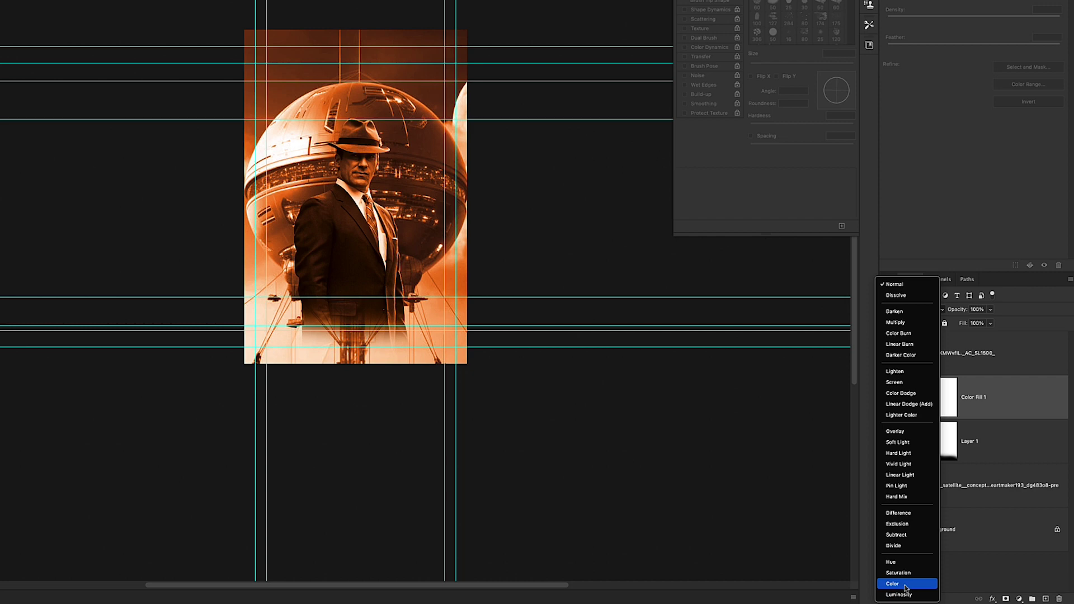
{"action": "left_click", "coordinate": [906, 585]}
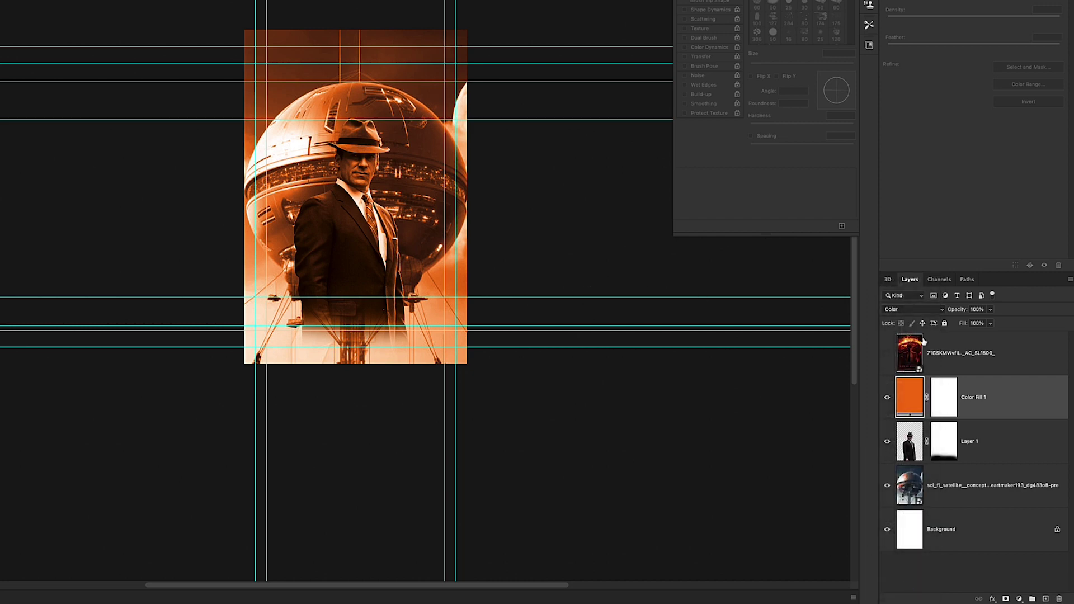
- Compare the orange-tinted composition with the reference poster's colors and fire details, leaving the poster hidden
{"action": "left_click", "coordinate": [887, 355]}
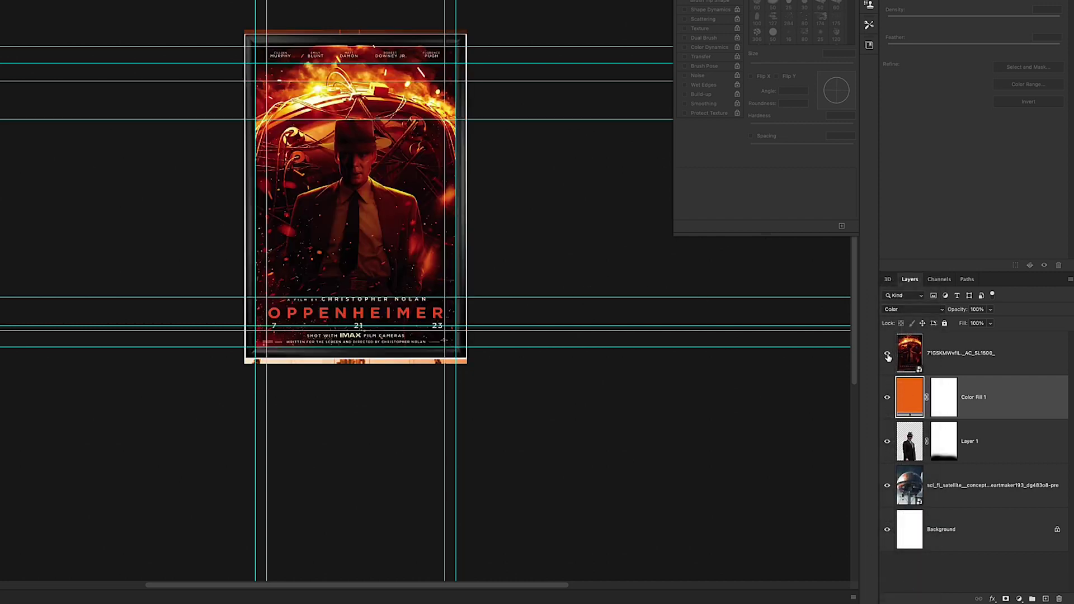
{"action": "left_click", "coordinate": [887, 356]}
{"action": "left_click", "coordinate": [887, 356]}
{"action": "left_click", "coordinate": [887, 355]}
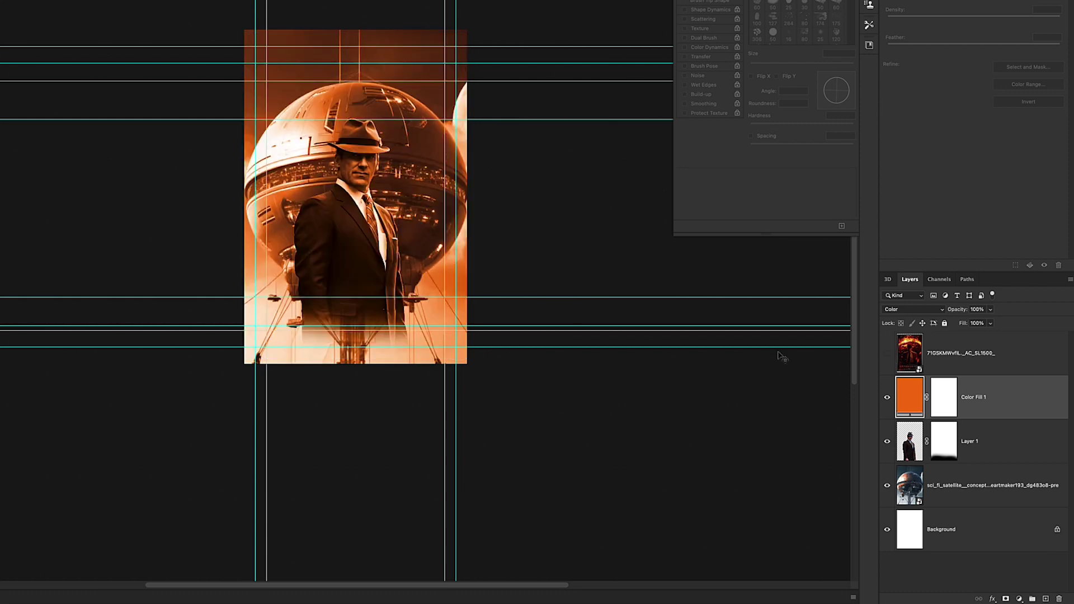
{"action": "left_click", "coordinate": [888, 356]}
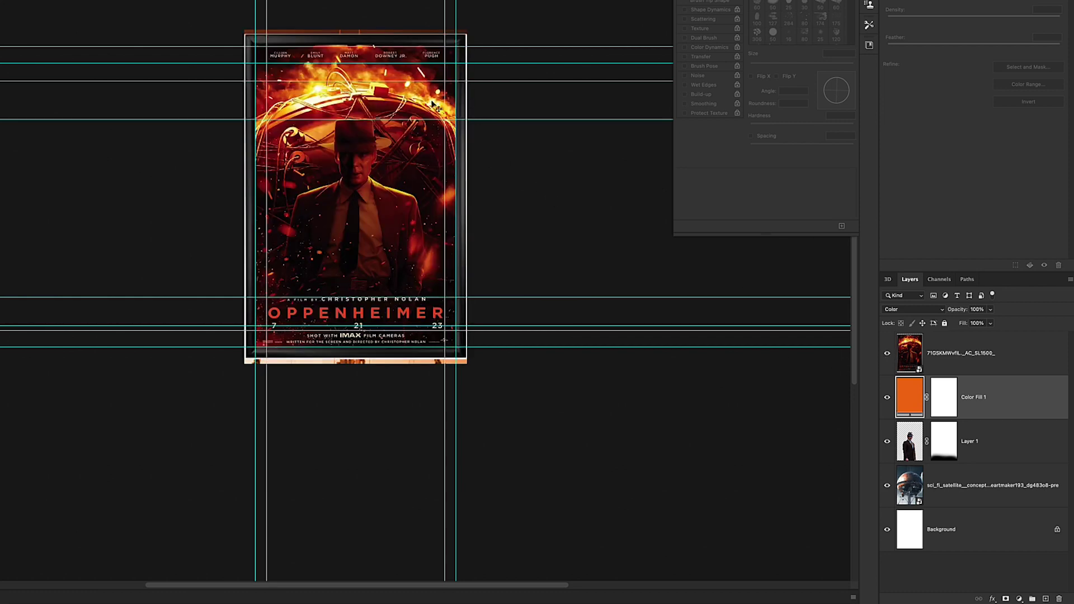
{"action": "left_click", "coordinate": [888, 355]}
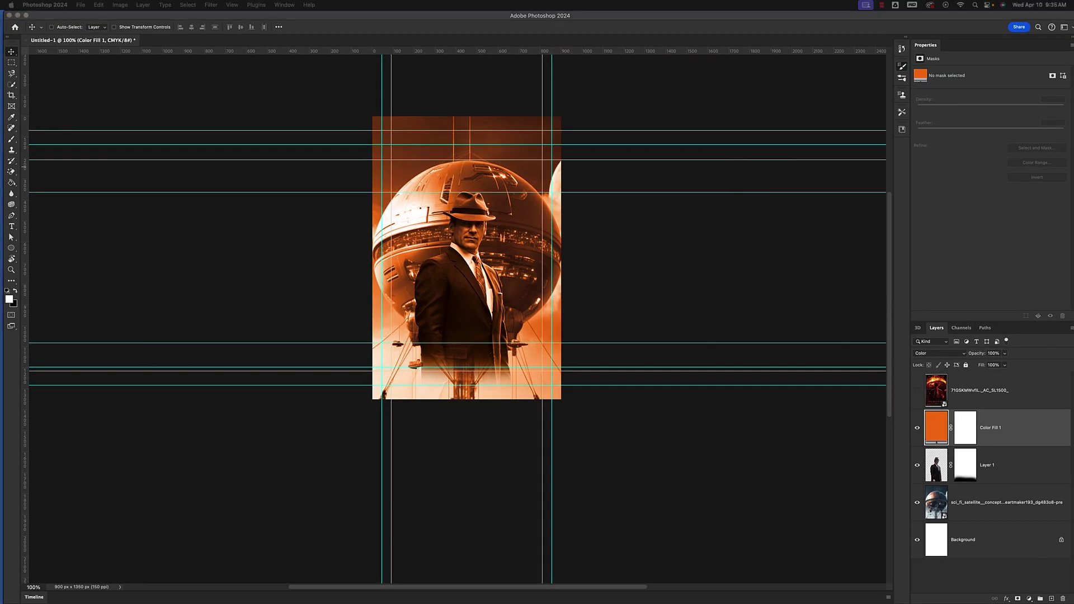
- Switch to Finder and preview the fire-and-sparks image fire_by_hz_designs
{"action": "key", "text": "space"}
{"action": "key", "text": "space"}
{"action": "key", "text": "space"}
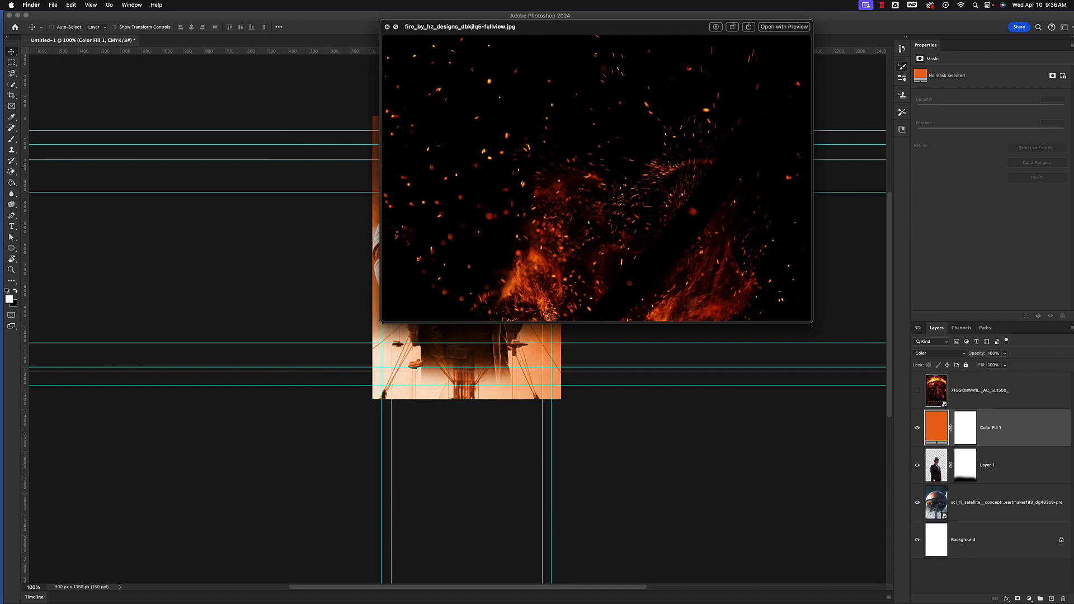
- Place the fire_by_hz_designs image above the orange fill layer, scale it to about 207.56%, and align it with the poster's bottom edge
{"action": "key", "text": "space"}
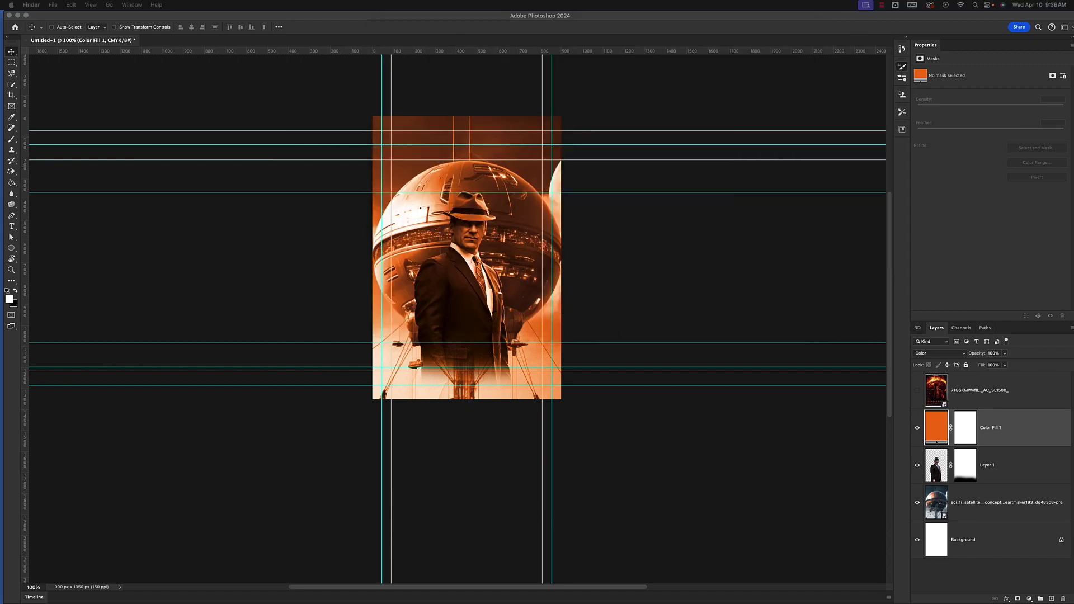
{"action": "mouse_move", "coordinate": [951, 246]}
{"action": "left_mouse_down"}
{"action": "mouse_move", "coordinate": [425, 330]}
{"action": "mouse_move", "coordinate": [423, 322]}
{"action": "left_mouse_up"}
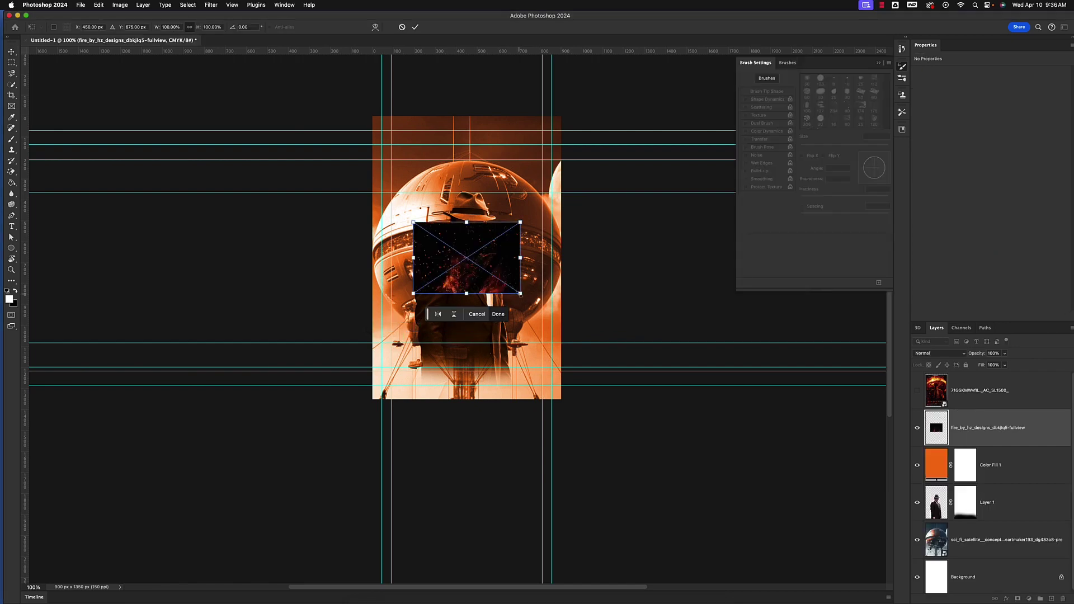
{"action": "left_click_drag", "start_coordinate": [520, 293], "coordinate": [635, 370]}
{"action": "left_click_drag", "start_coordinate": [507, 334], "coordinate": [451, 363]}
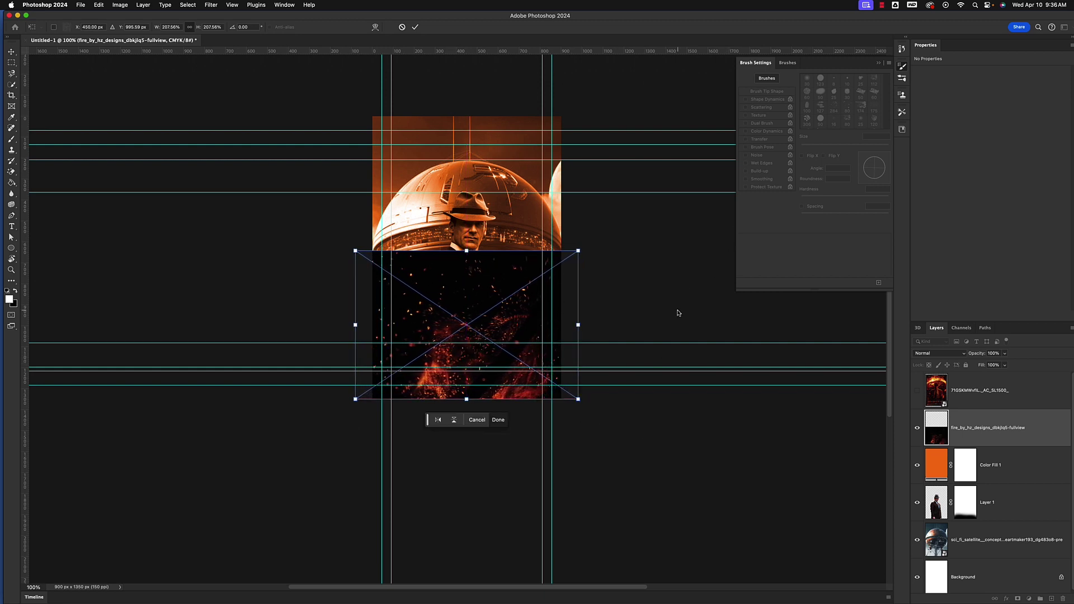
{"action": "key", "text": "Return"}
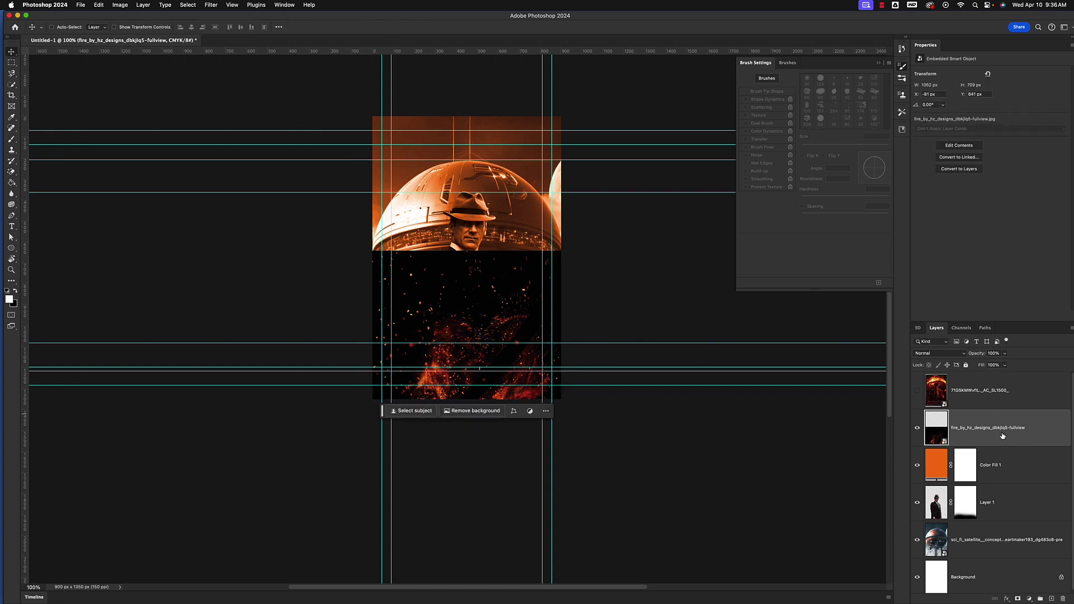
- Duplicate the fire layer, rotate the copy to about -73.55°, and position it over the poster's upper right area
{"action": "key", "text": "super+j"}
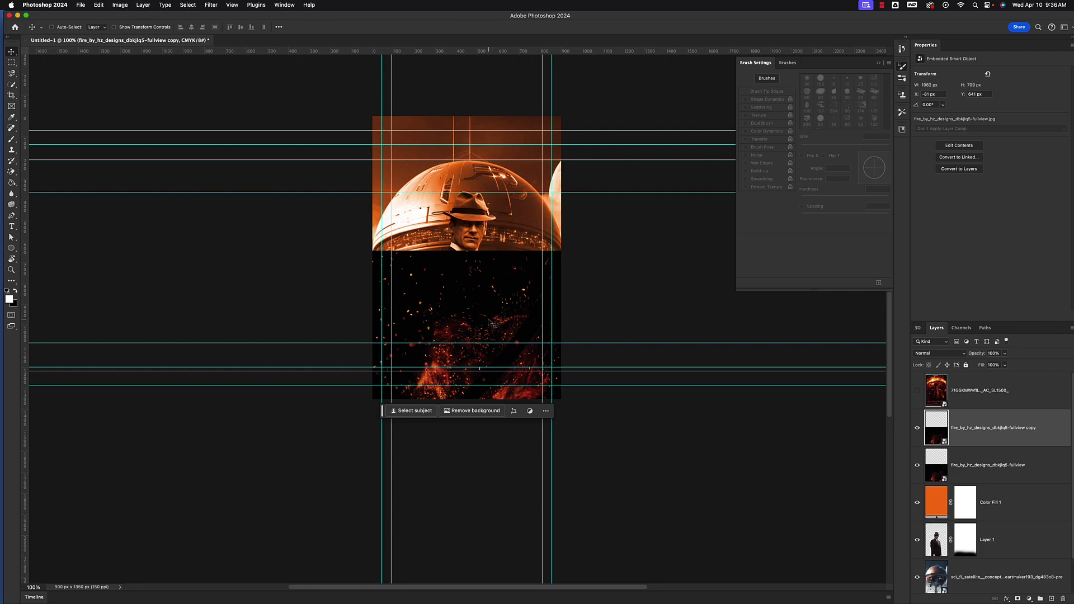
{"action": "left_click_drag", "start_coordinate": [483, 313], "coordinate": [491, 179]}
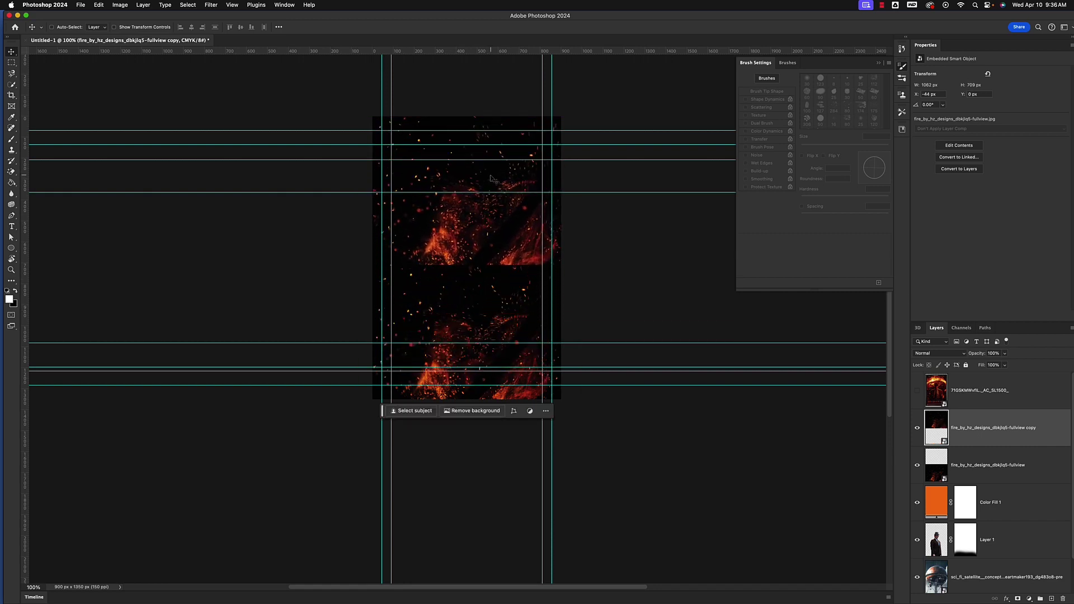
{"action": "key", "text": "super+t"}
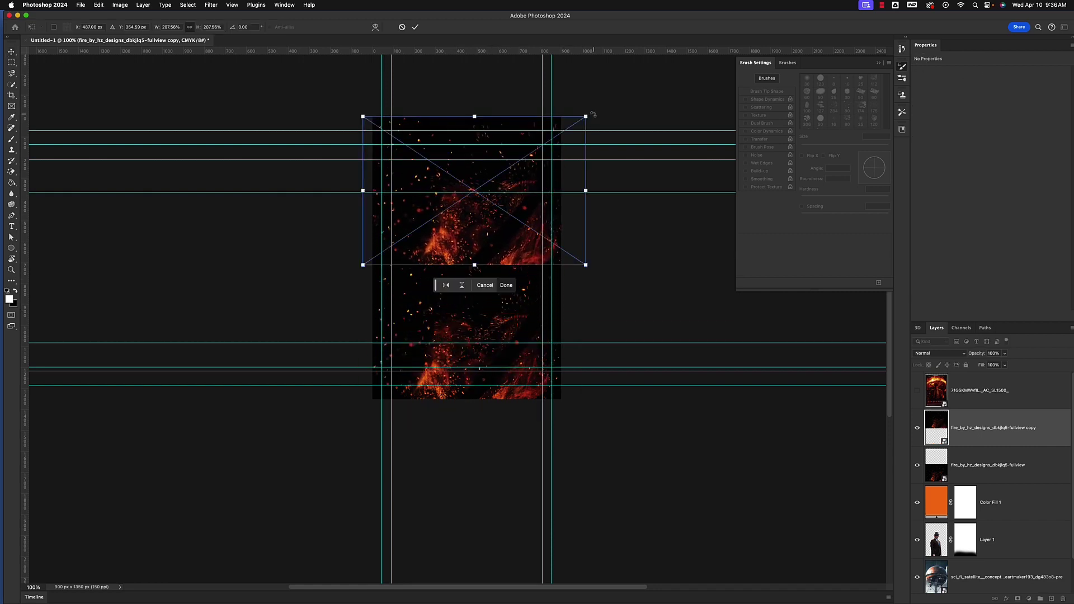
{"action": "left_click_drag", "start_coordinate": [593, 114], "coordinate": [372, 11]}
{"action": "scroll", "coordinate": [595, 261], "scroll_direction": "down", "scroll_amount": 3}
{"action": "scroll", "coordinate": [595, 261], "scroll_direction": "left", "scroll_amount": 1}
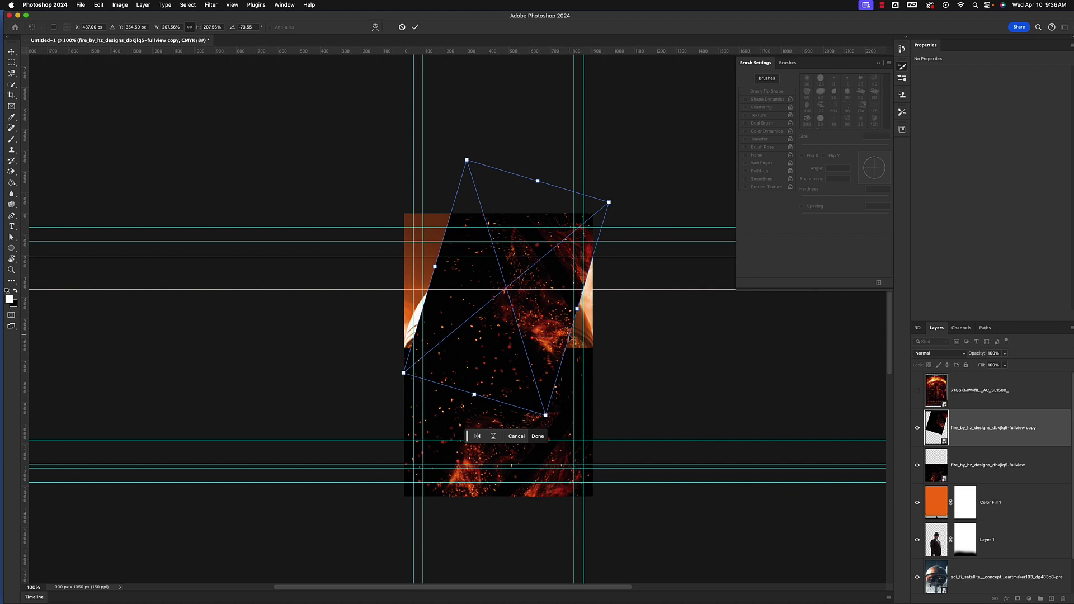
{"action": "key", "text": "Return"}
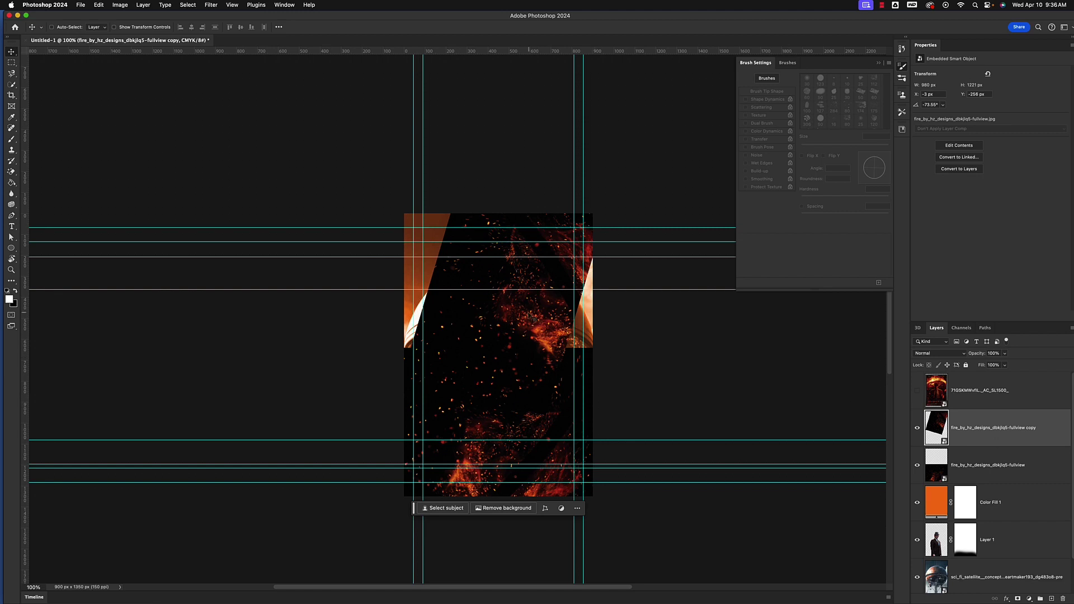
{"action": "left_click_drag", "start_coordinate": [524, 324], "coordinate": [582, 299]}
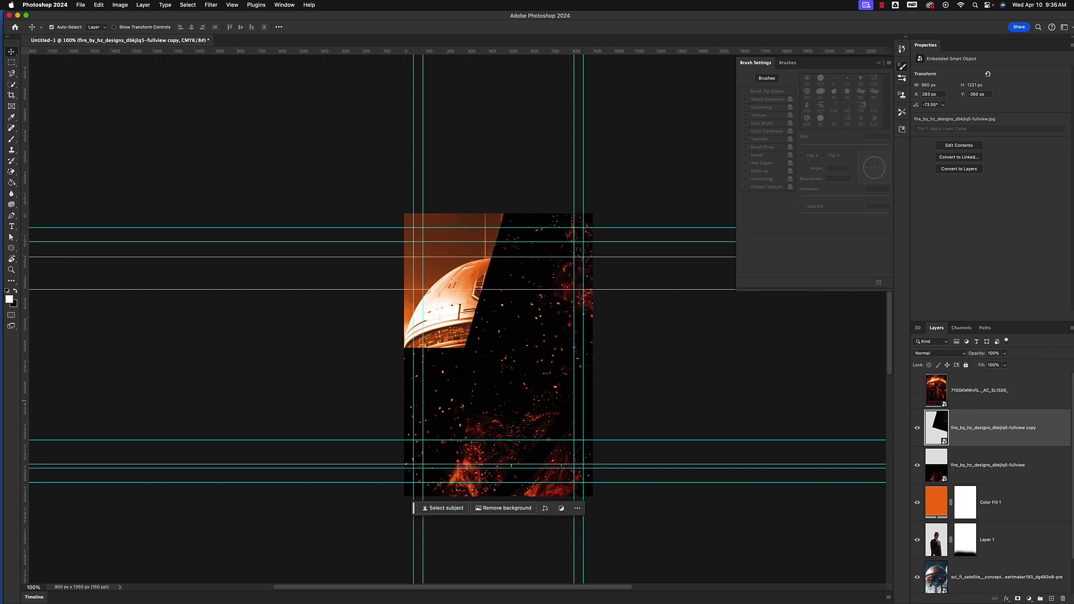
- Duplicate the rotated fire copy, rotate the new copy to about 89.70°, and position it over the poster's upper left corner
{"action": "key", "text": "super+j"}
{"action": "left_click_drag", "start_coordinate": [524, 322], "coordinate": [383, 302]}
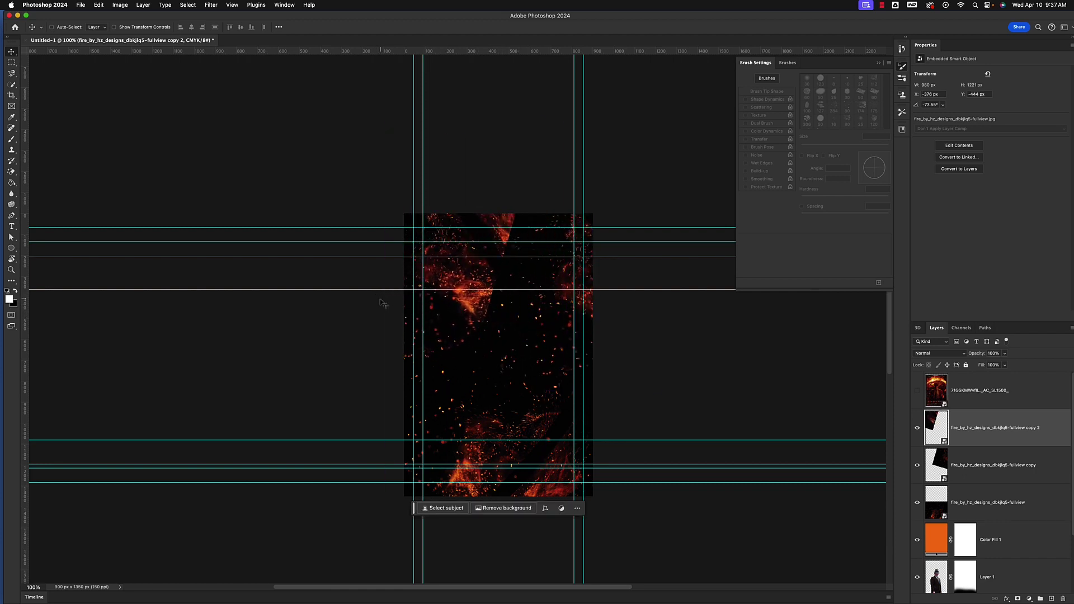
{"action": "key", "text": "super"}
{"action": "key", "text": "super+t"}
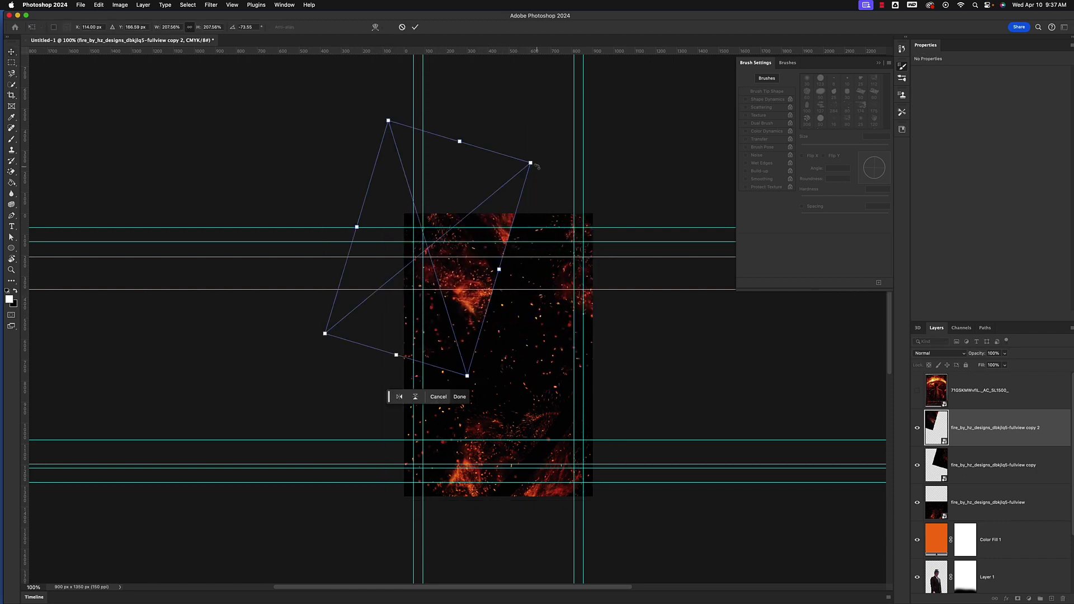
{"action": "left_click_drag", "start_coordinate": [535, 166], "coordinate": [338, 391]}
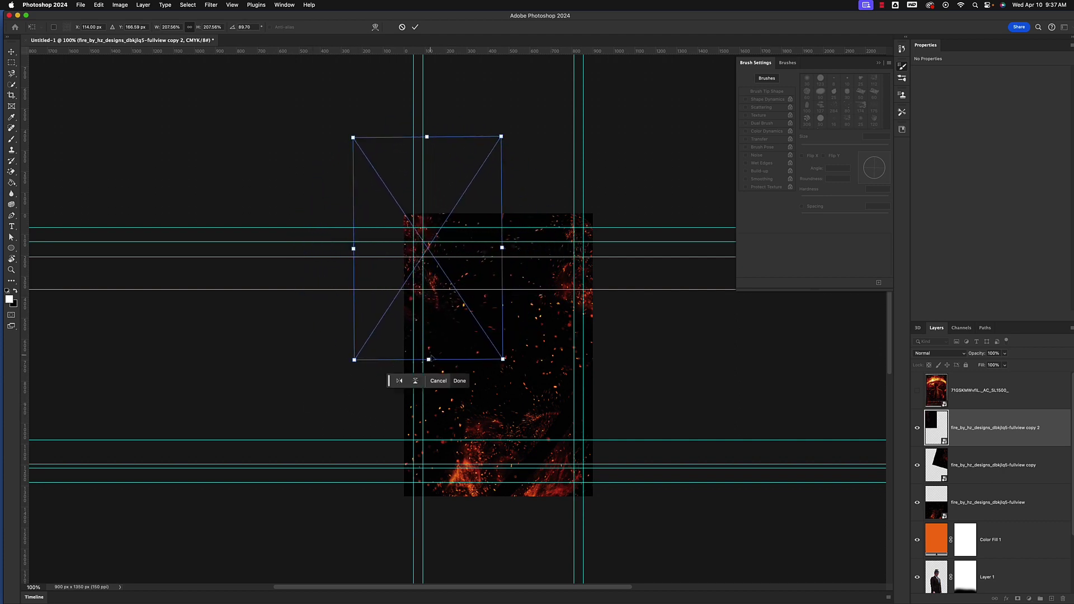
{"action": "mouse_move", "coordinate": [462, 333]}
{"action": "left_mouse_down"}
{"action": "mouse_move", "coordinate": [500, 329]}
{"action": "mouse_move", "coordinate": [478, 324]}
{"action": "mouse_move", "coordinate": [512, 349]}
{"action": "mouse_move", "coordinate": [474, 348]}
{"action": "left_mouse_up"}
{"action": "key", "text": "Return"}
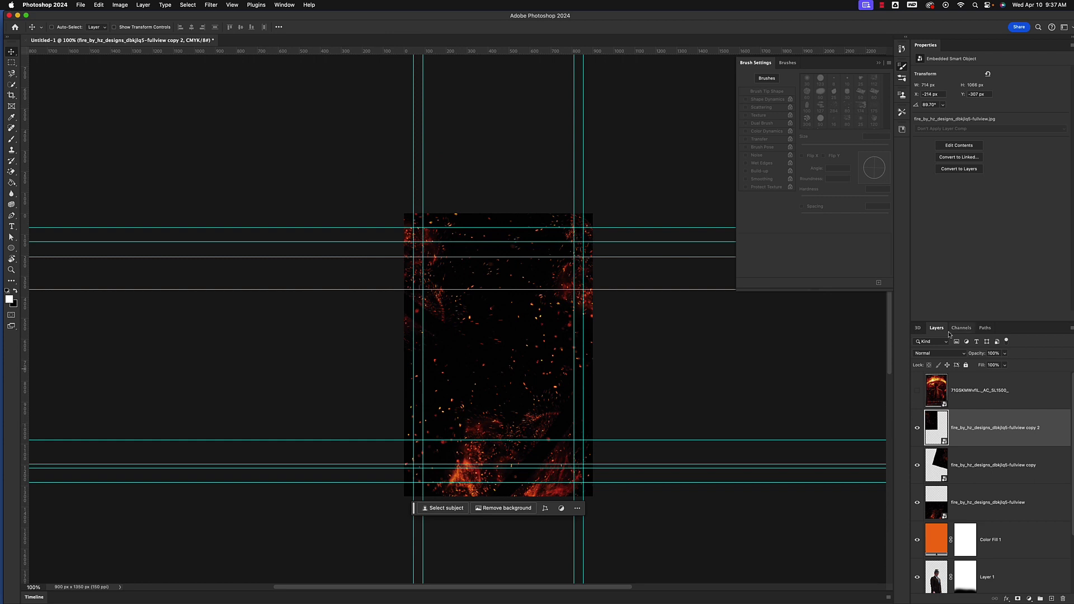
- Set the blend mode of all three fire layers to Lighten and compare the result with the reference poster, leaving the reference hidden
{"action": "left_click_drag", "start_coordinate": [930, 17], "coordinate": [913, 18]}
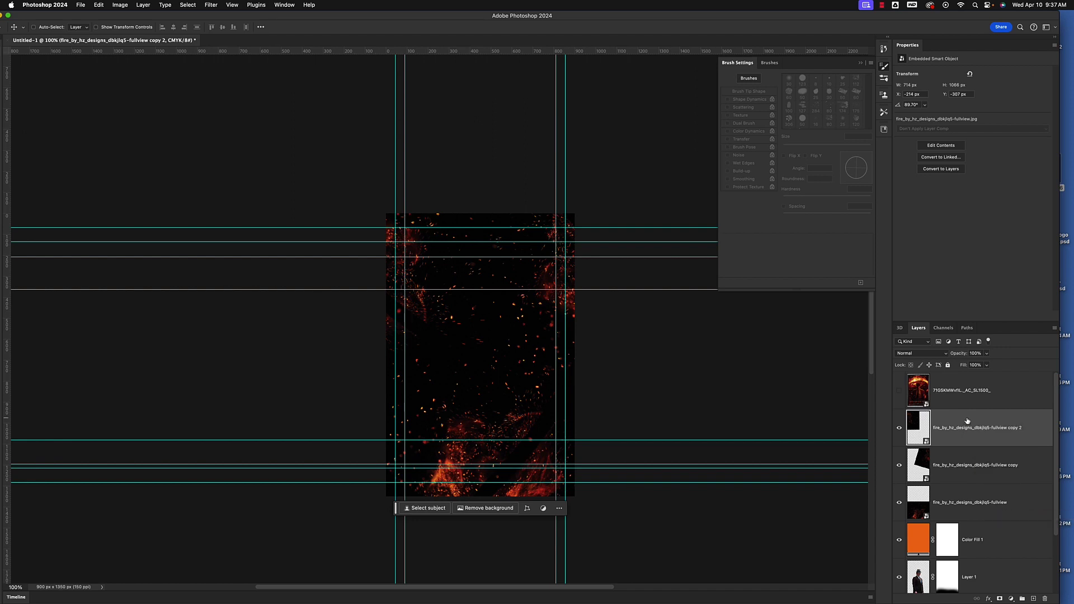
{"action": "left_click", "coordinate": [929, 354]}
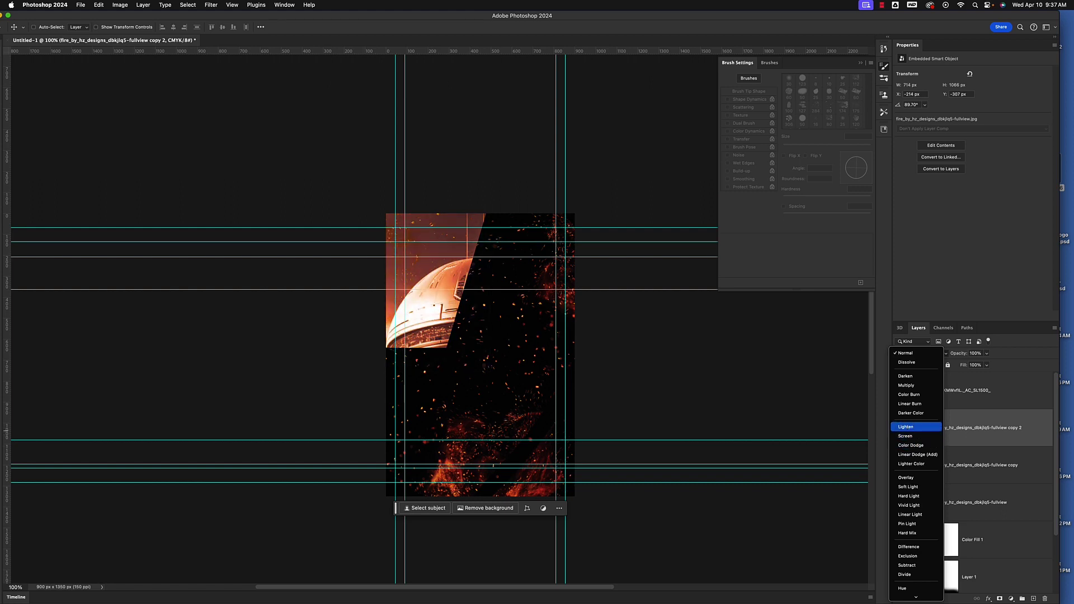
{"action": "left_click", "coordinate": [907, 427]}
{"action": "left_click", "coordinate": [969, 474]}
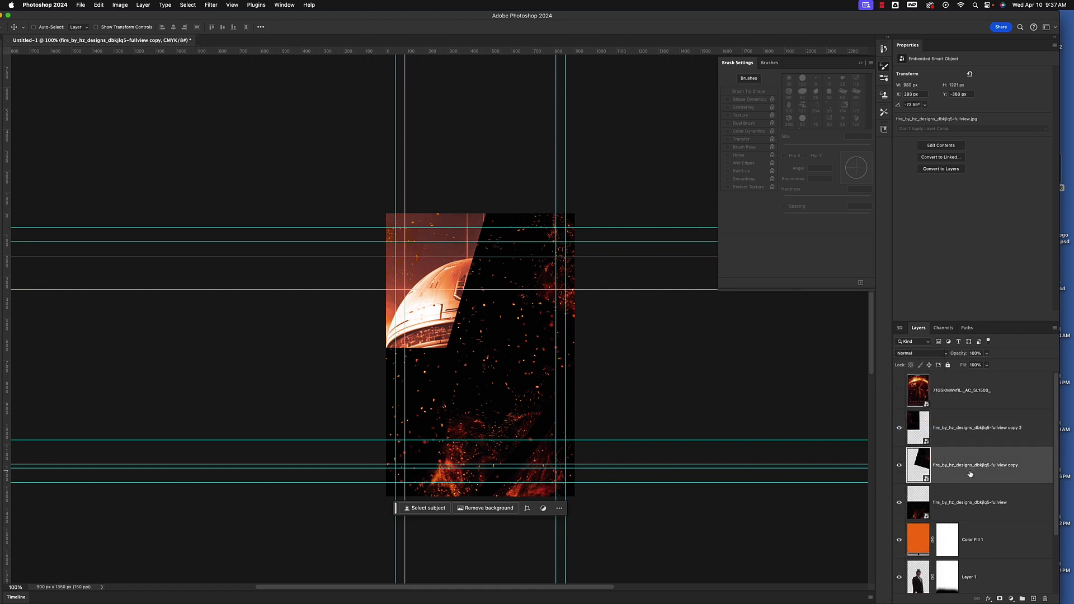
{"action": "left_click", "coordinate": [945, 354]}
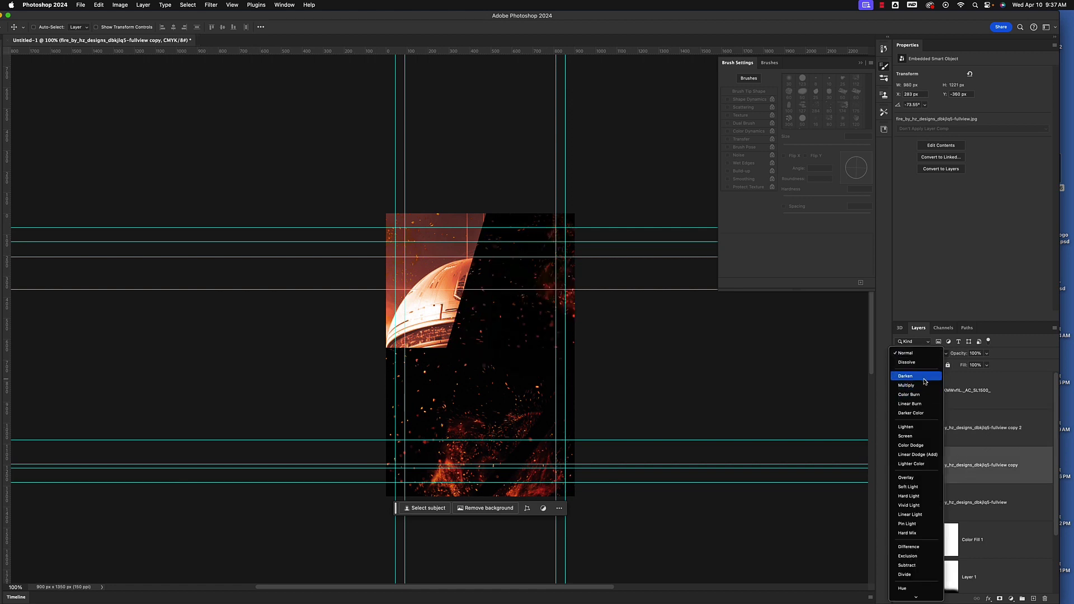
{"action": "left_click", "coordinate": [923, 427]}
{"action": "left_click", "coordinate": [949, 494]}
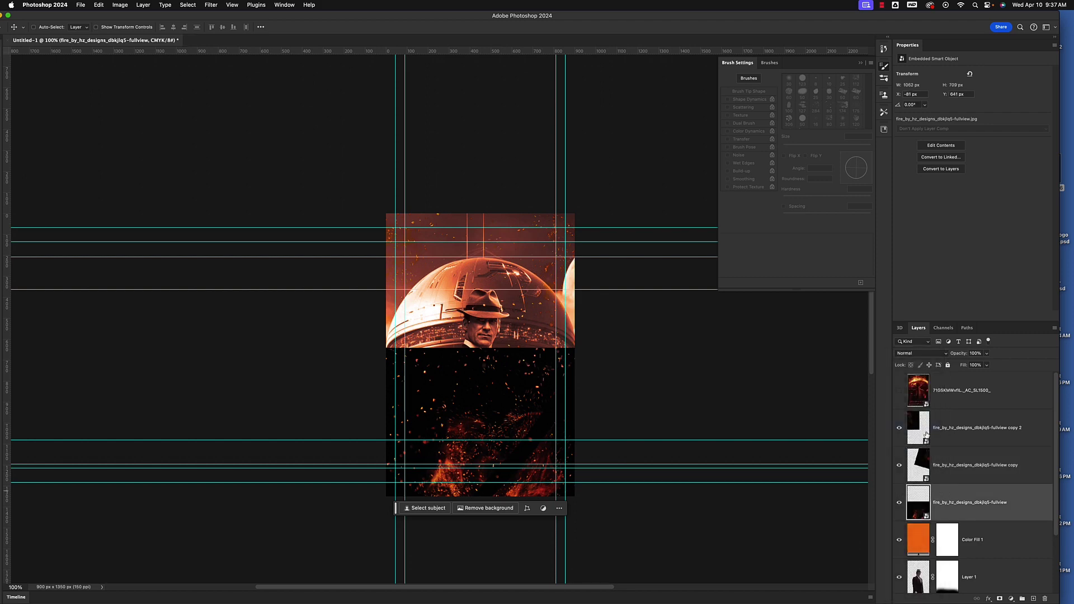
{"action": "left_click", "coordinate": [922, 353]}
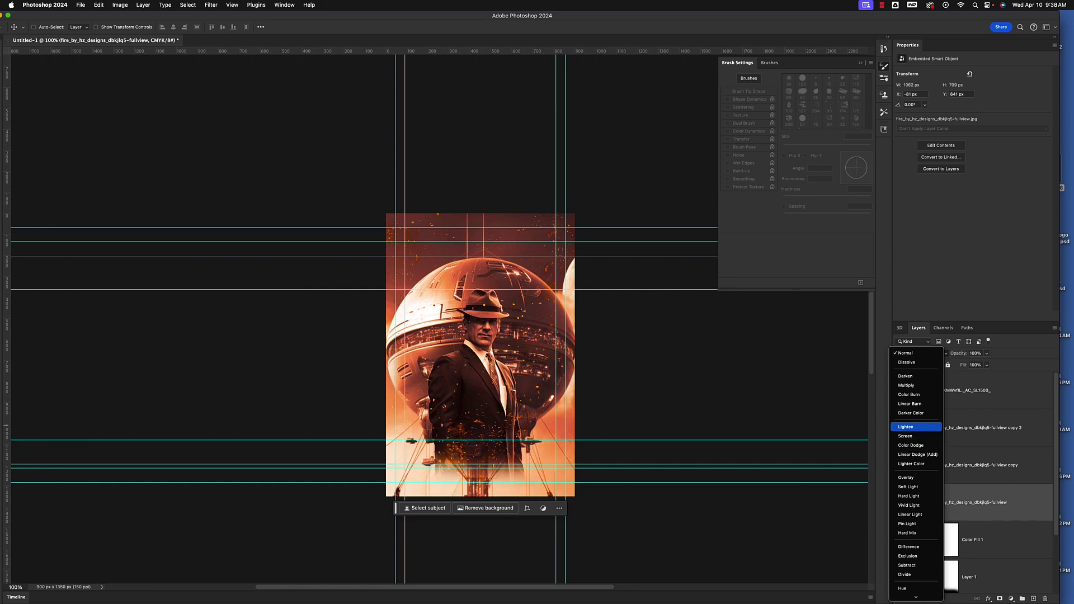
{"action": "left_click", "coordinate": [926, 427]}
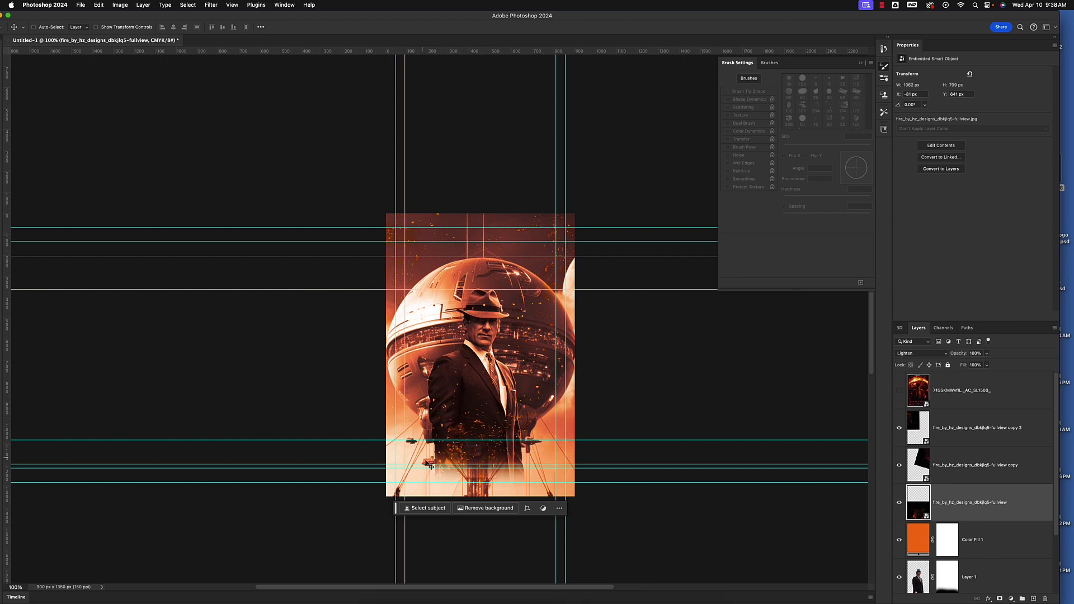
{"action": "left_click", "coordinate": [899, 391]}
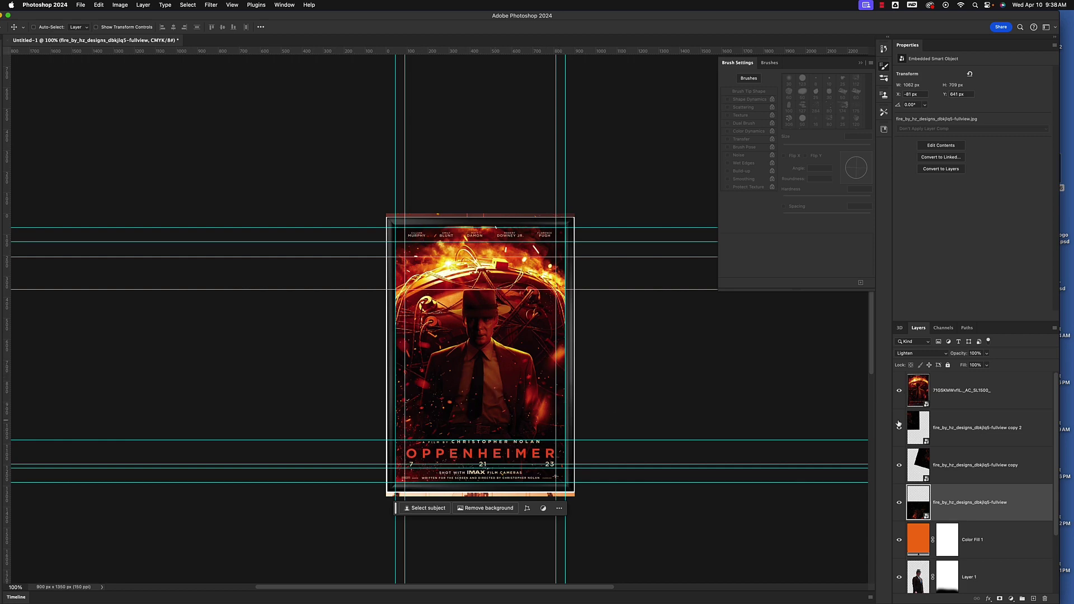
{"action": "left_click", "coordinate": [899, 390]}
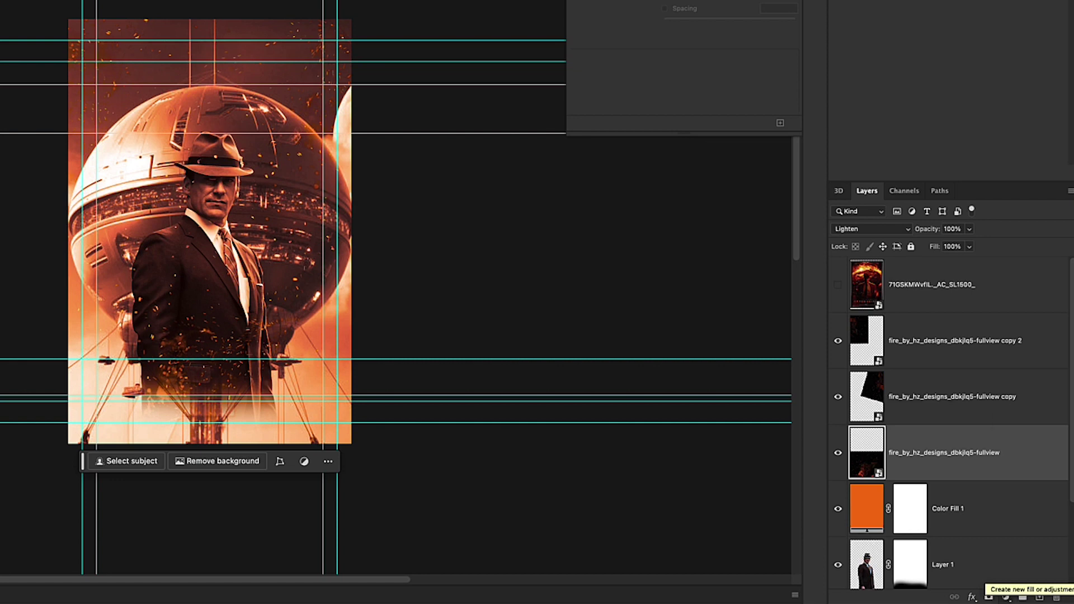
- Add a Gradient fill layer above the bottom fire layer, with its starting color stop set to near-black 040000 and fading to transparent
{"action": "left_click", "coordinate": [1006, 596]}
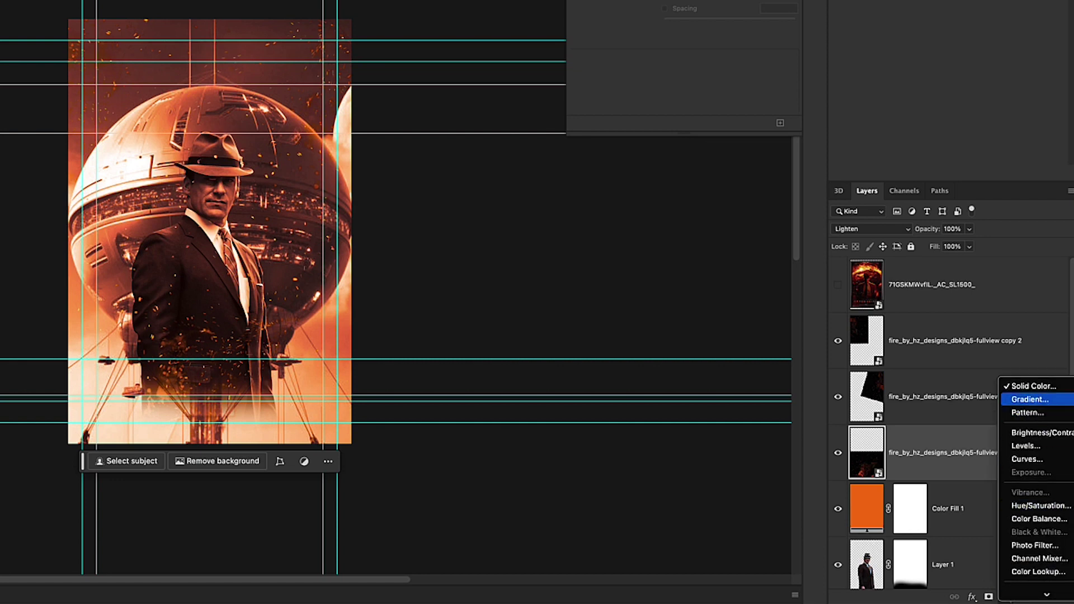
{"action": "left_click", "coordinate": [1026, 400]}
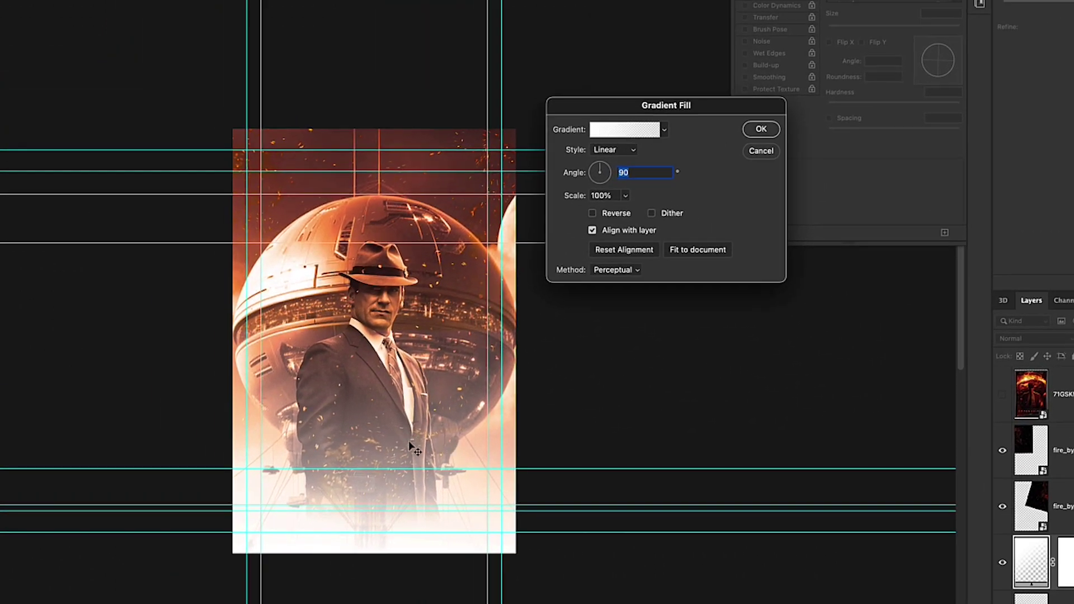
{"action": "left_click", "coordinate": [625, 132]}
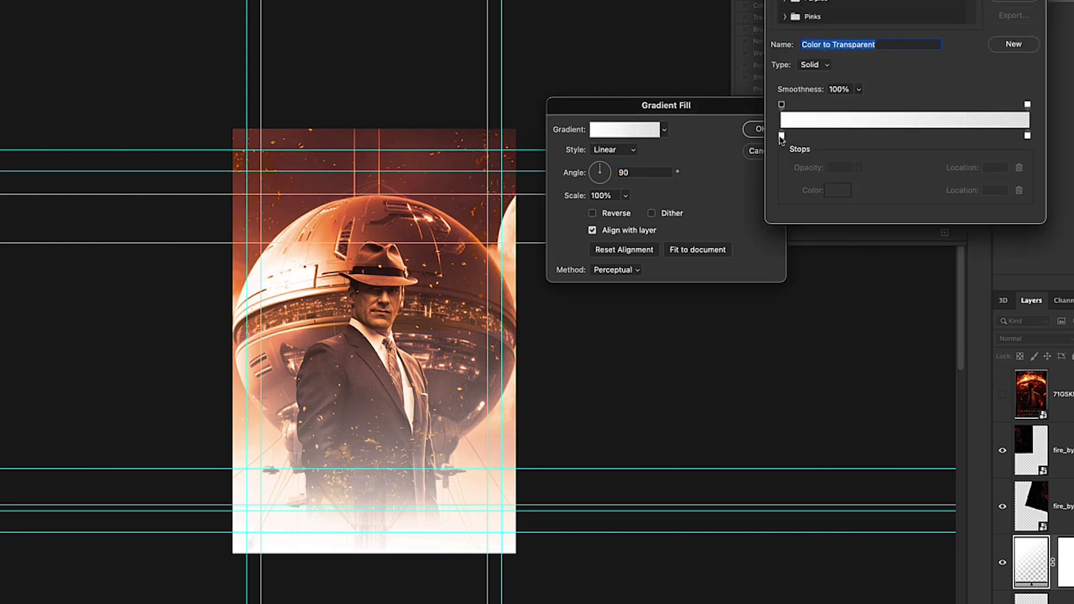
{"action": "left_click", "coordinate": [782, 105]}
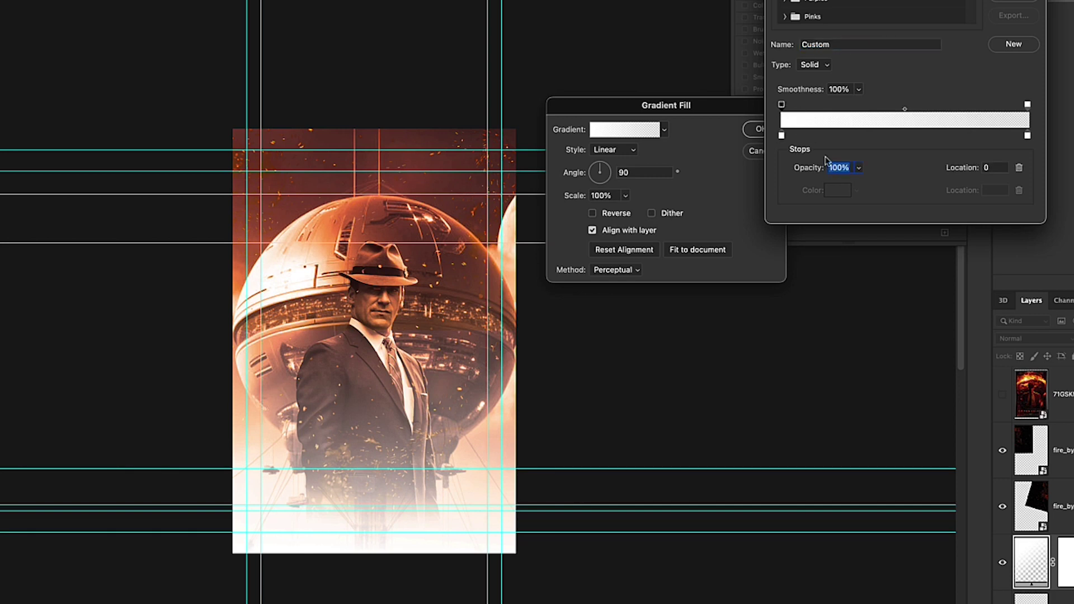
{"action": "left_click", "coordinate": [782, 135]}
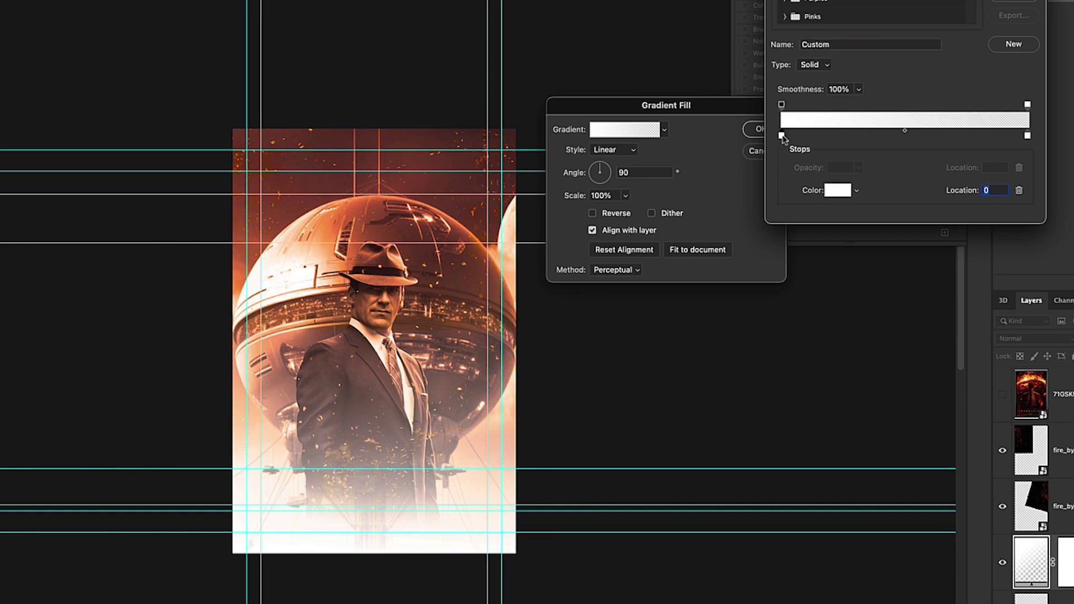
{"action": "left_click", "coordinate": [839, 191]}
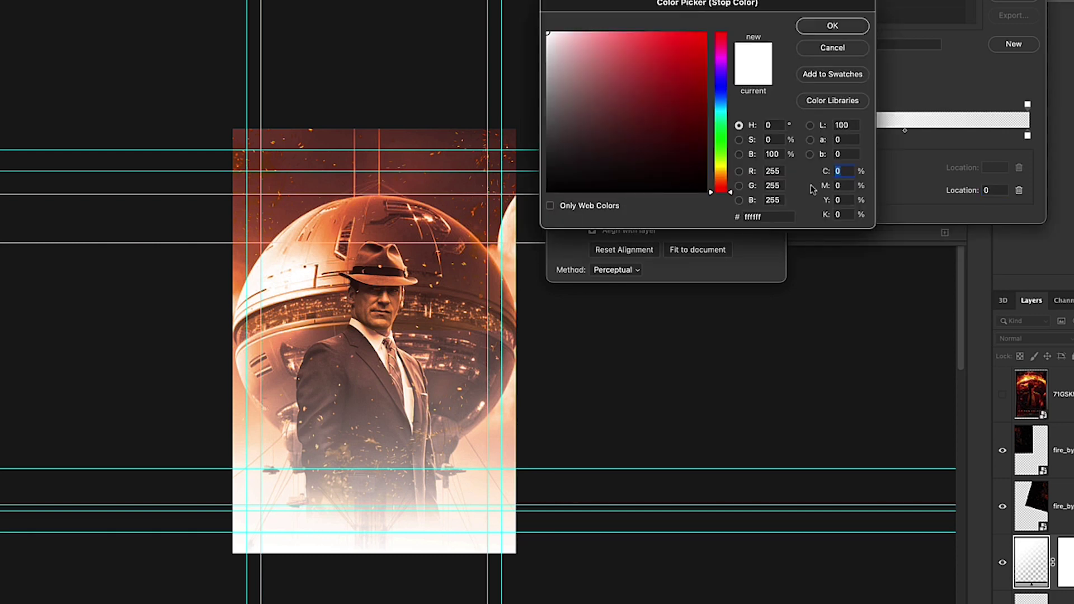
{"action": "left_click", "coordinate": [704, 190]}
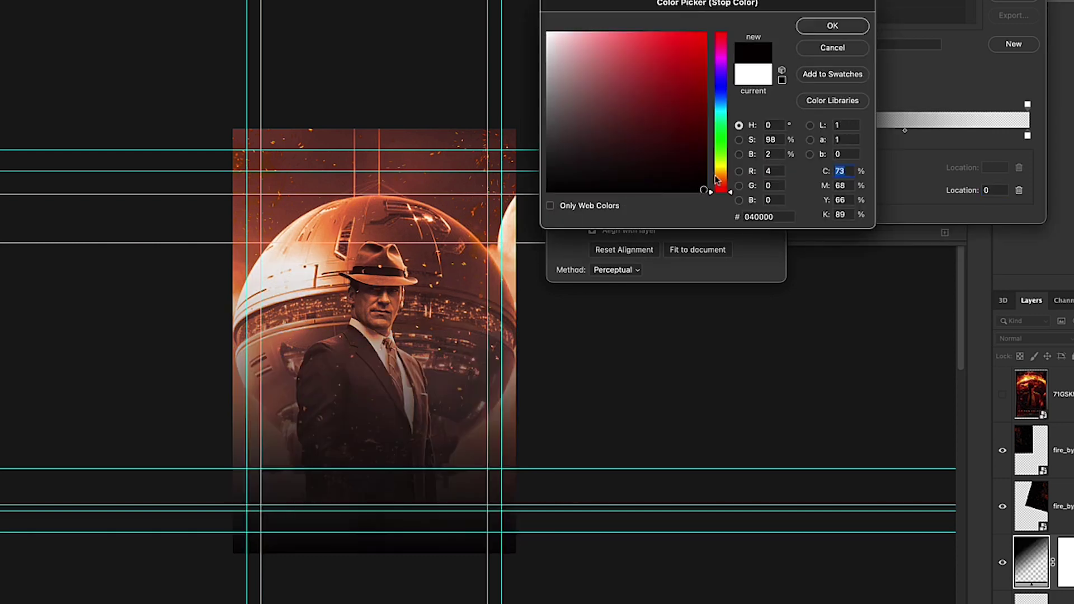
{"action": "left_click", "coordinate": [821, 26]}
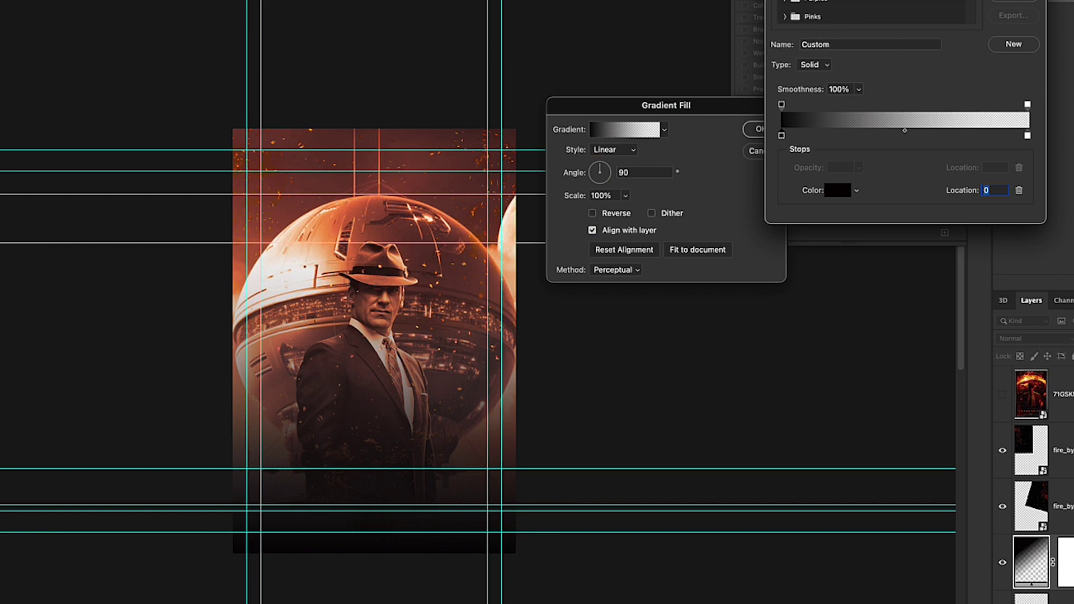
{"action": "left_click", "coordinate": [1027, 106]}
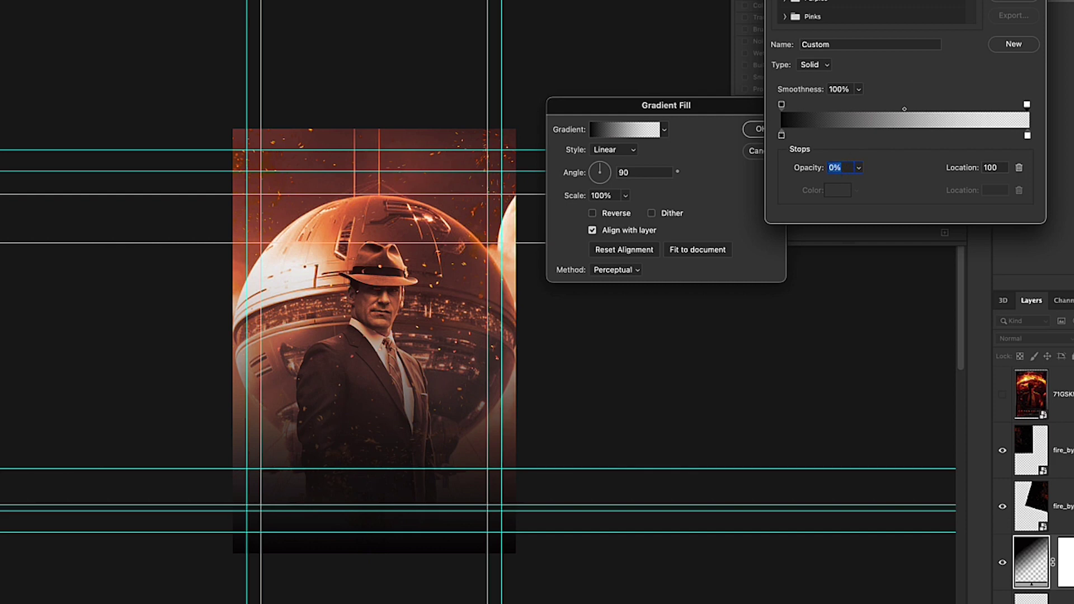
{"action": "key", "text": "Return"}
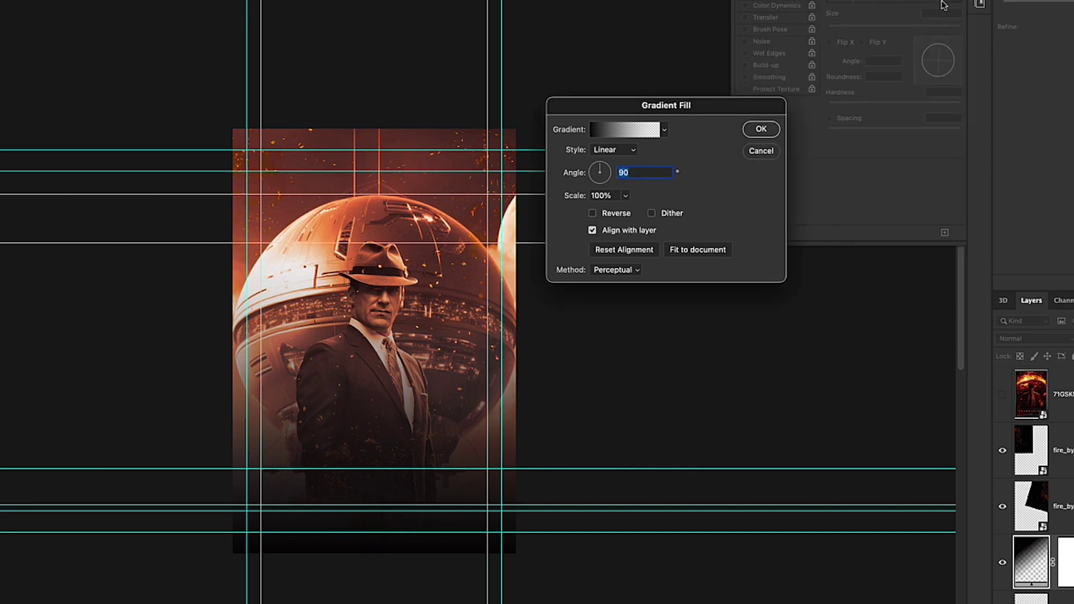
- Change the gradient fill's style to Radial and reverse it so the poster's edges darken around the man
{"action": "left_click", "coordinate": [635, 153]}
{"action": "left_click", "coordinate": [626, 162]}
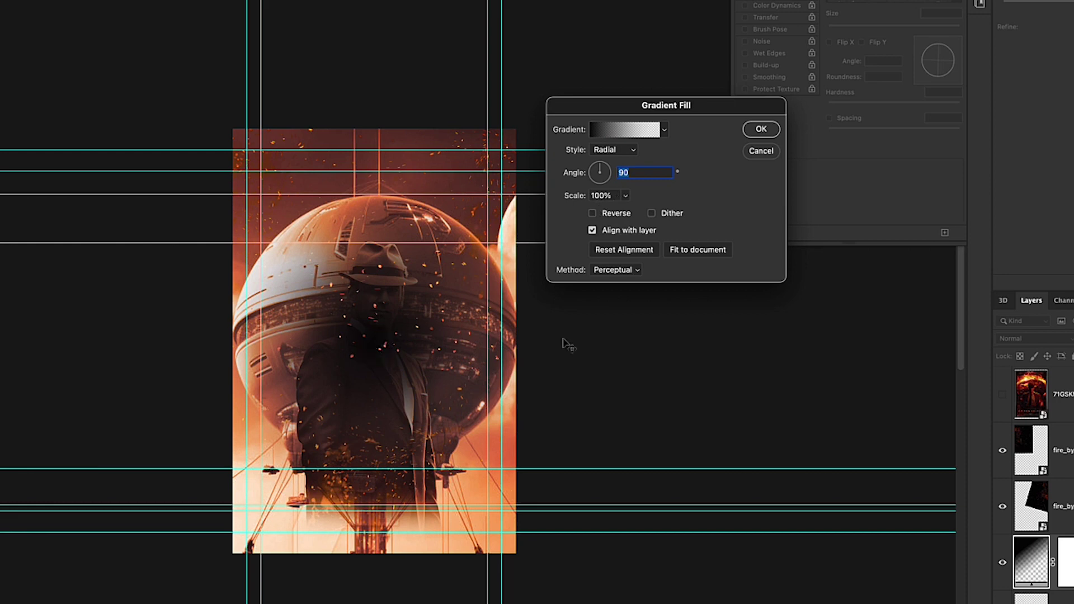
{"action": "left_click", "coordinate": [592, 214]}
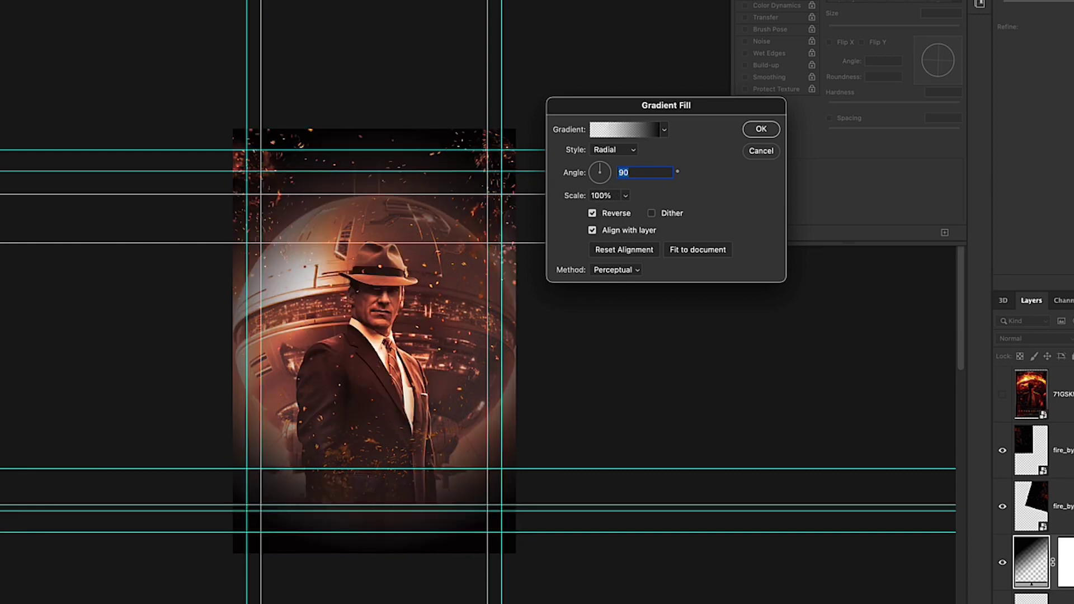
- Apply the reversed radial gradient fill at 90° and 100% scale, and inspect the vignette up close
{"action": "left_click_drag", "start_coordinate": [678, 109], "coordinate": [712, 0]}
{"action": "left_click_drag", "start_coordinate": [800, 0], "coordinate": [790, 0]}
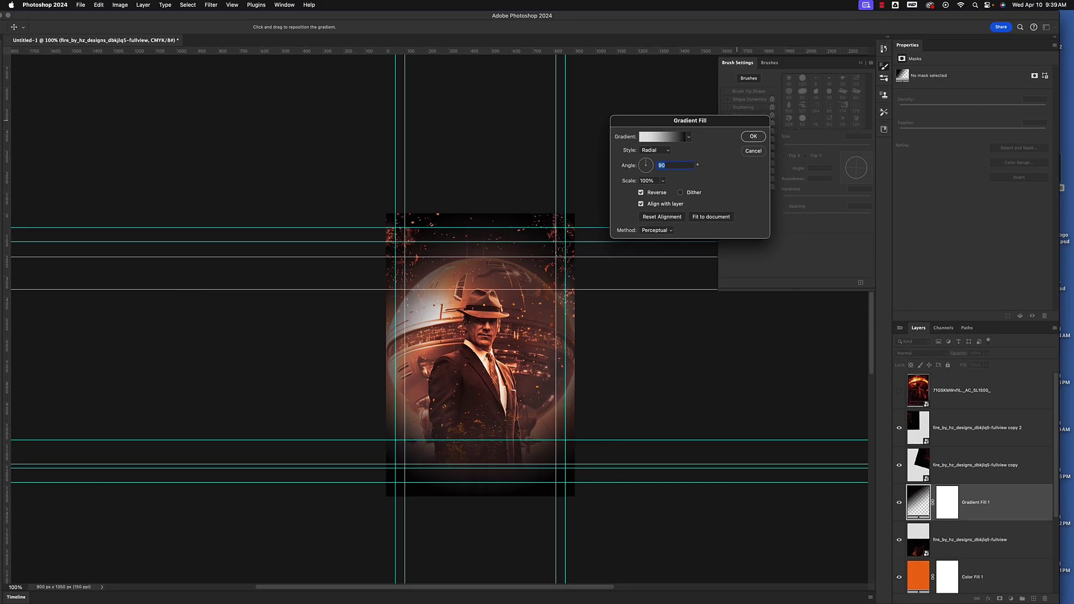
{"action": "left_click", "coordinate": [753, 137]}
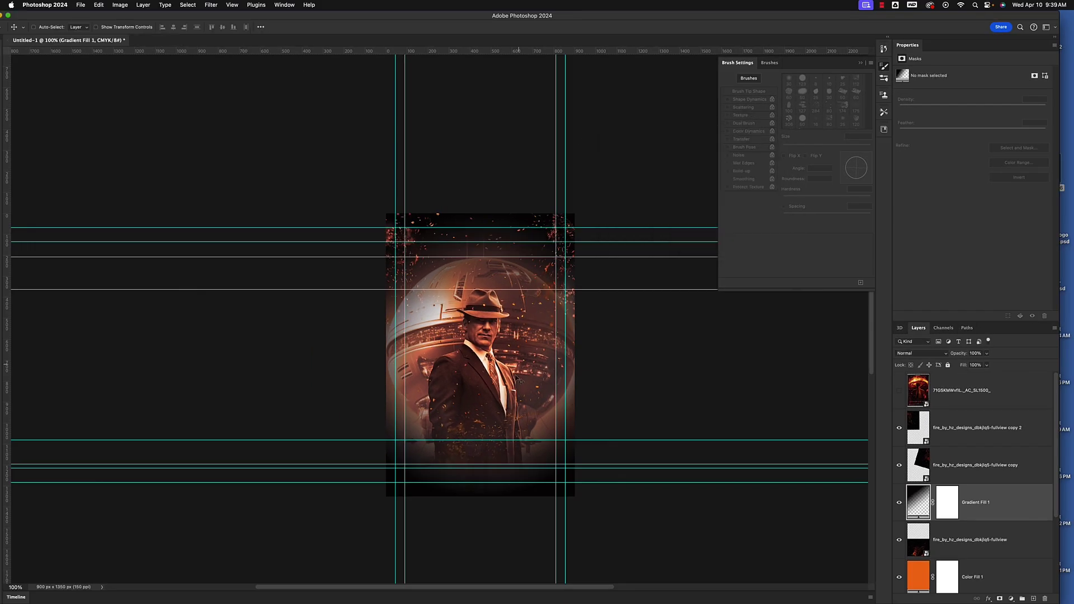
{"action": "key", "text": "super+plus"}
{"action": "left_click_drag", "start_coordinate": [561, 405], "coordinate": [463, 337]}
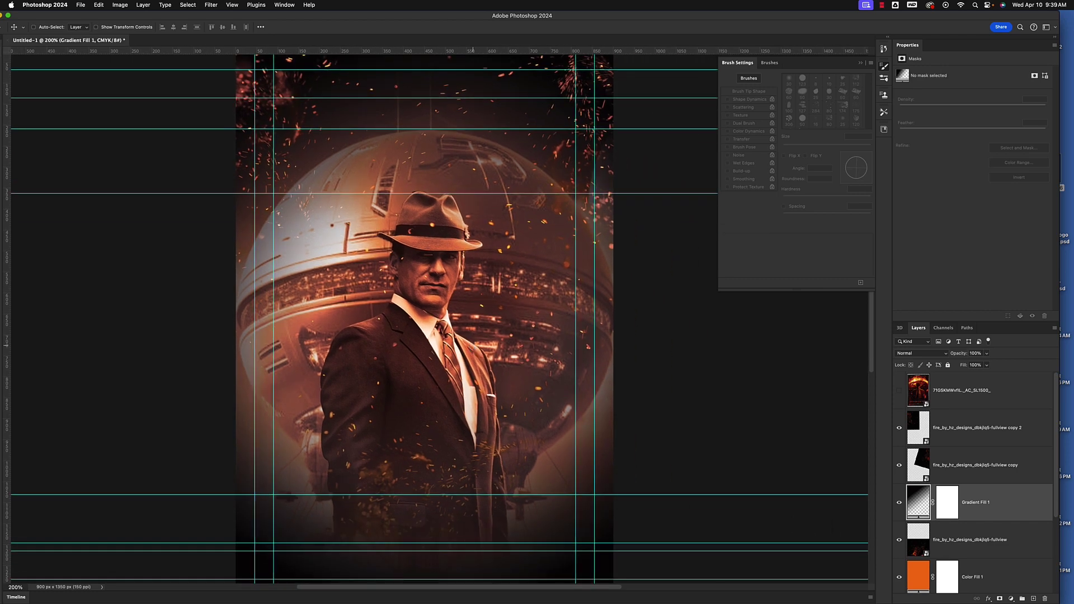
{"action": "key", "text": "super+minus"}
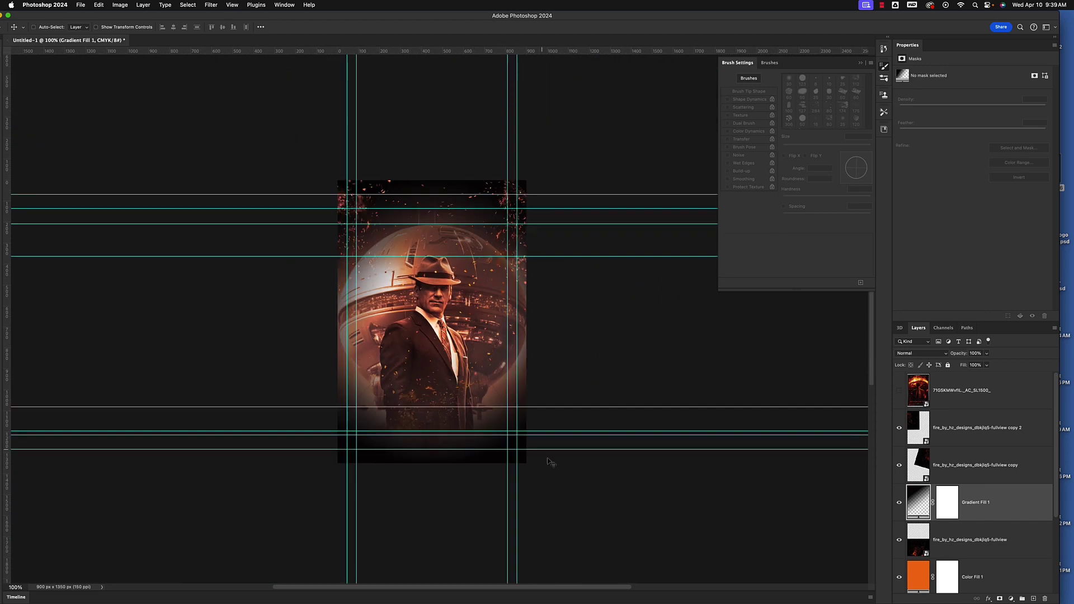
- Clear all guides from the document
{"action": "left_click", "coordinate": [232, 6]}
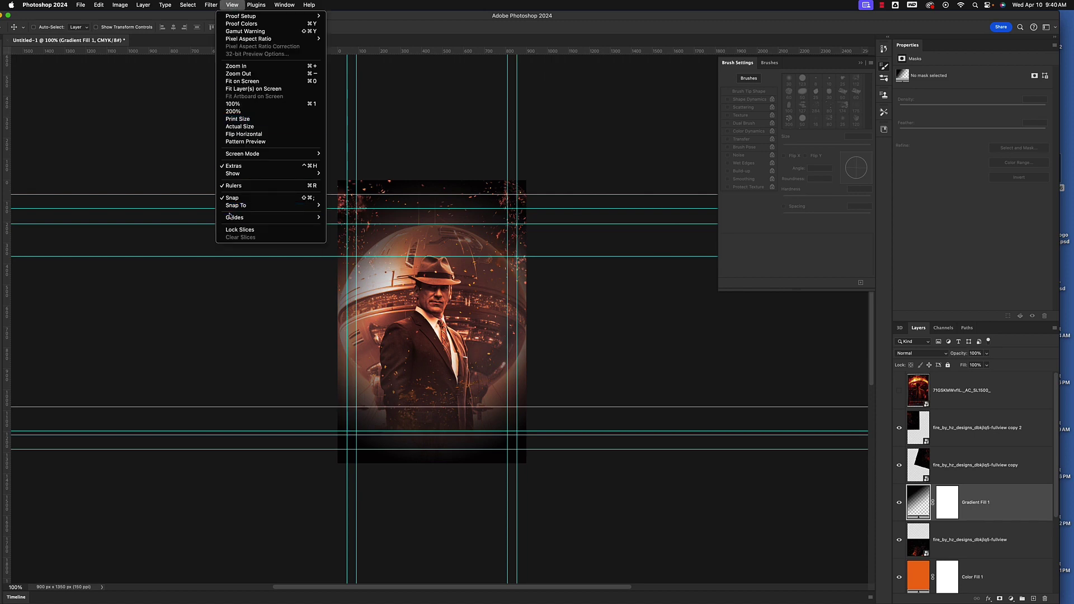
{"action": "mouse_move", "coordinate": [230, 218]}
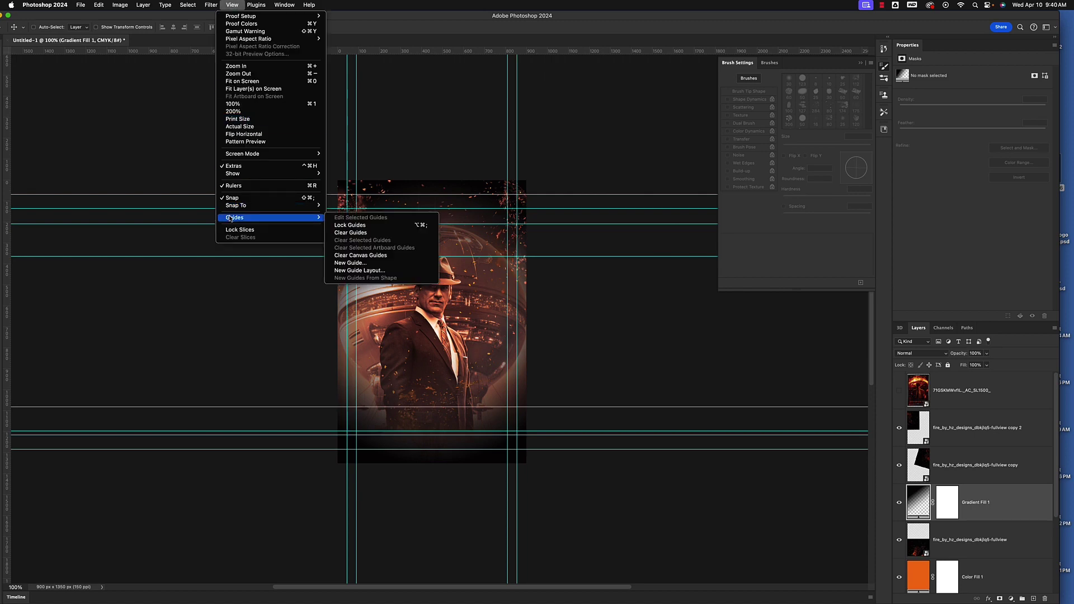
{"action": "left_click", "coordinate": [352, 233]}
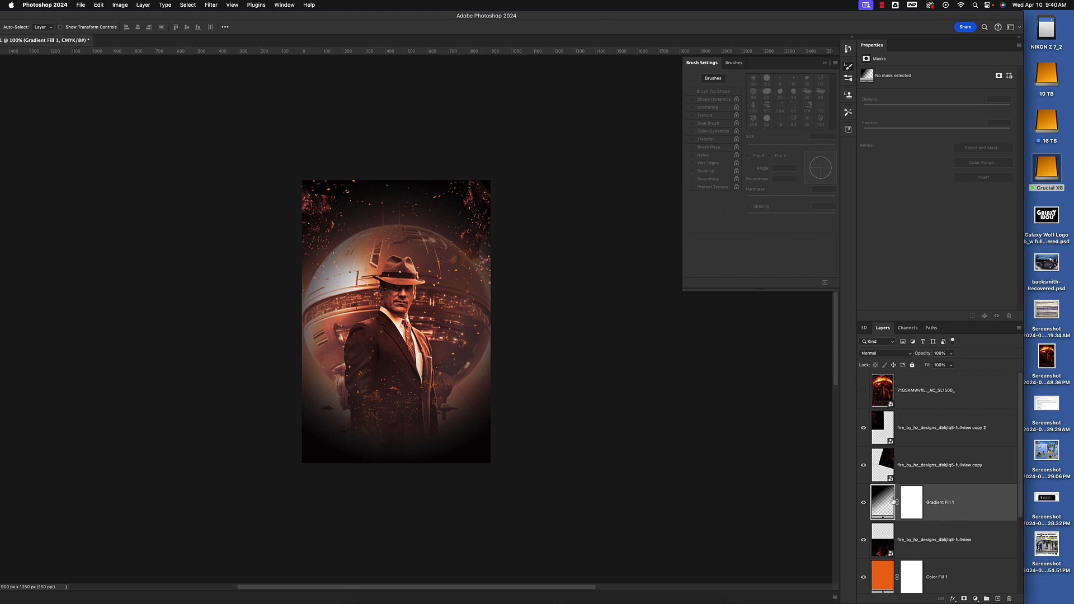
- Move the Gradient Fill 1 layer below the bottom fire layer and the orange Color Fill 1 layer, directly above the man's layer
{"action": "left_click_drag", "start_coordinate": [961, 511], "coordinate": [955, 560]}
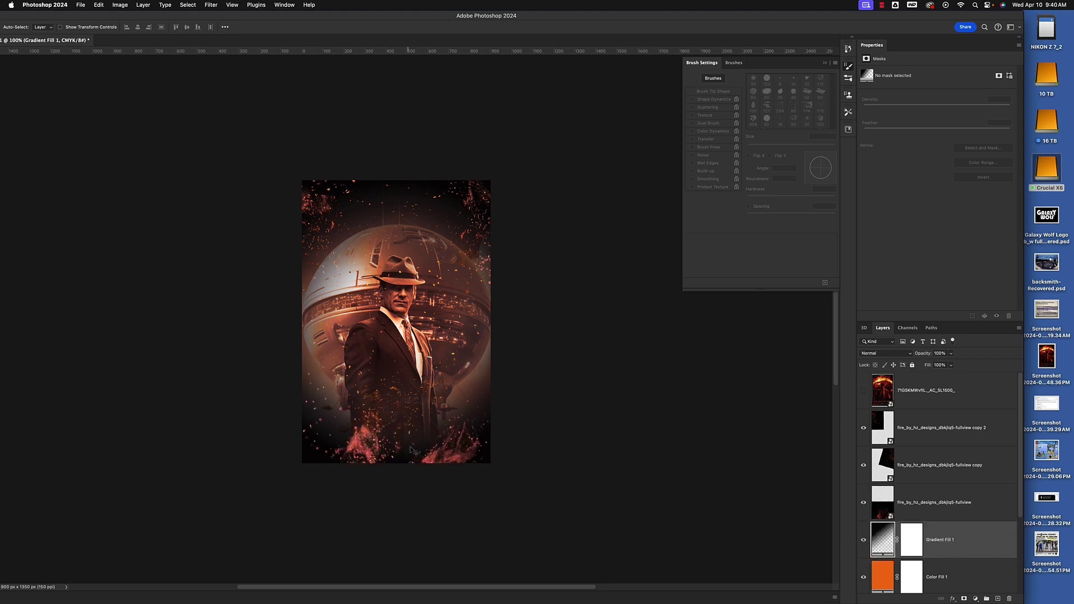
{"action": "scroll", "coordinate": [1016, 520], "scroll_direction": "down", "scroll_amount": 5}
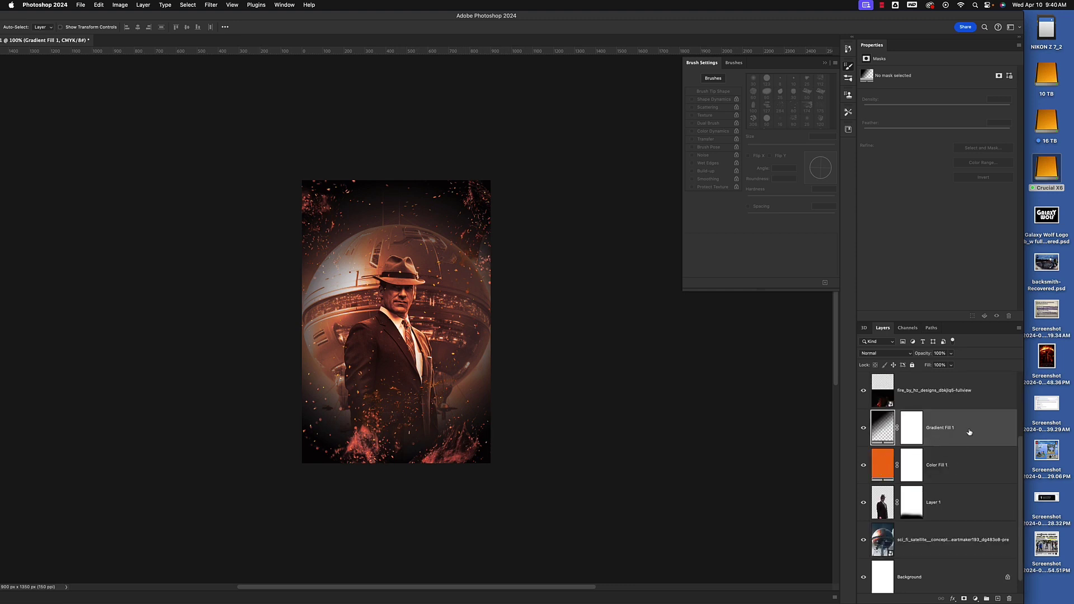
{"action": "left_click_drag", "start_coordinate": [970, 431], "coordinate": [958, 475]}
{"action": "left_click_drag", "start_coordinate": [957, 481], "coordinate": [958, 484]}
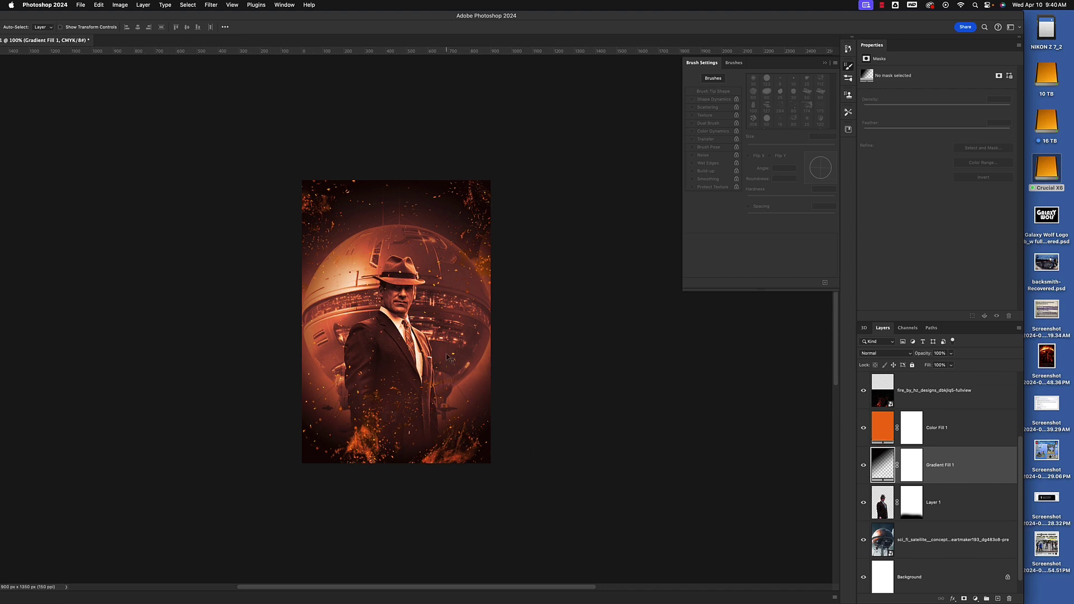
- Compare the composition with the Oppenheimer reference poster by toggling the reference layer's visibility, leaving it hidden
{"action": "scroll", "coordinate": [985, 411], "scroll_direction": "up", "scroll_amount": 3}
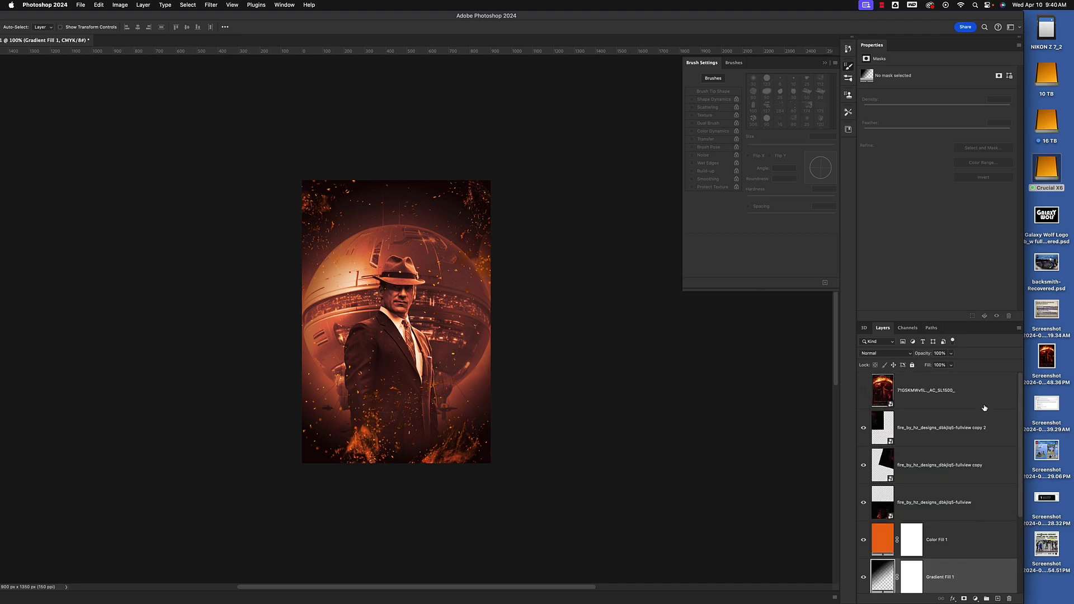
{"action": "left_click", "coordinate": [865, 392]}
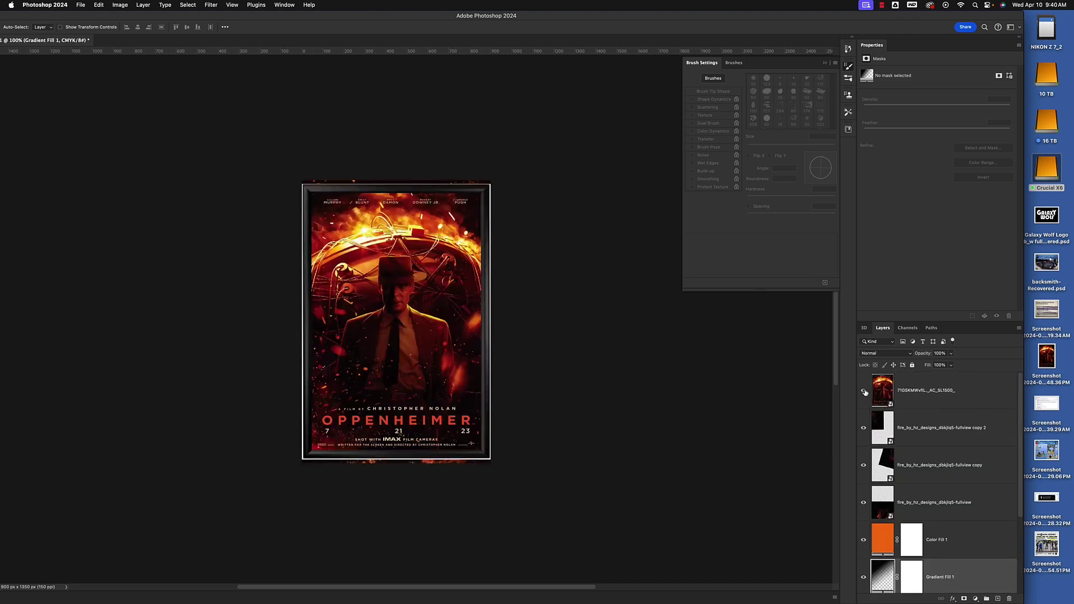
{"action": "left_click", "coordinate": [864, 392]}
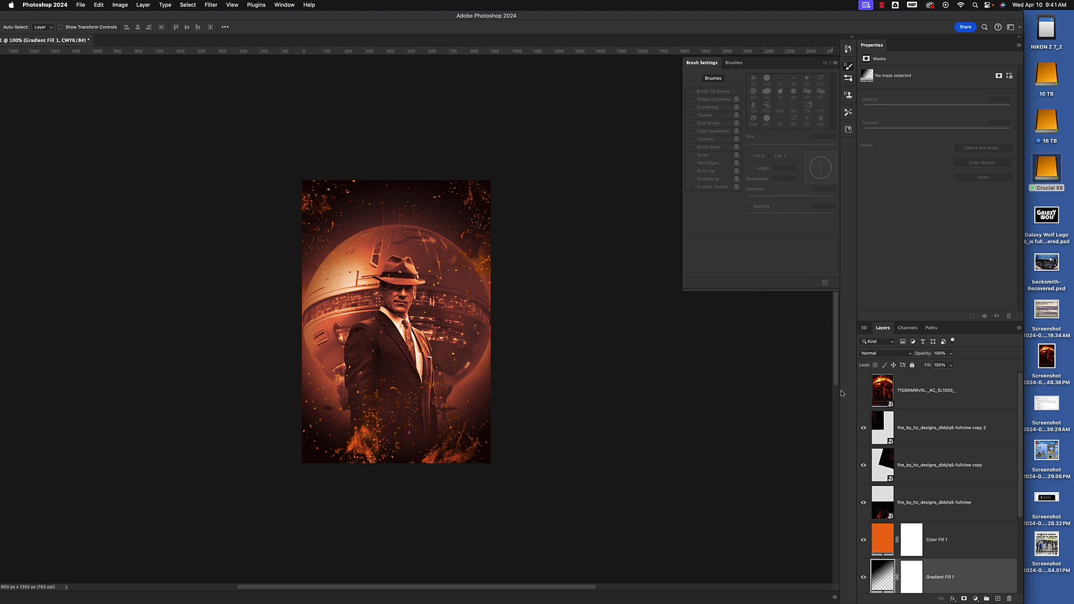
{"action": "left_click", "coordinate": [863, 393]}
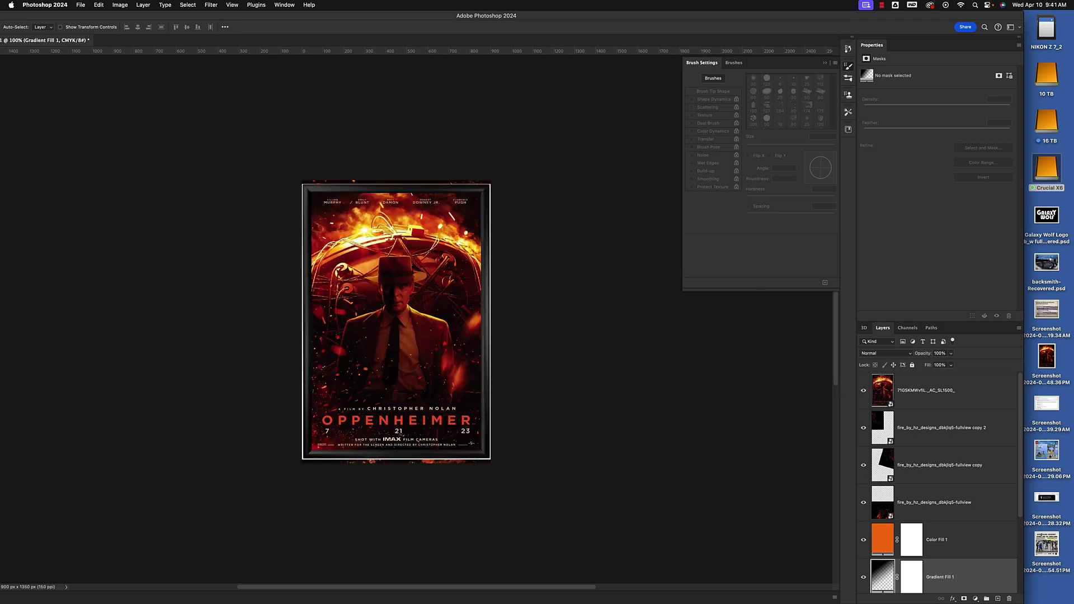
{"action": "left_click", "coordinate": [863, 392]}
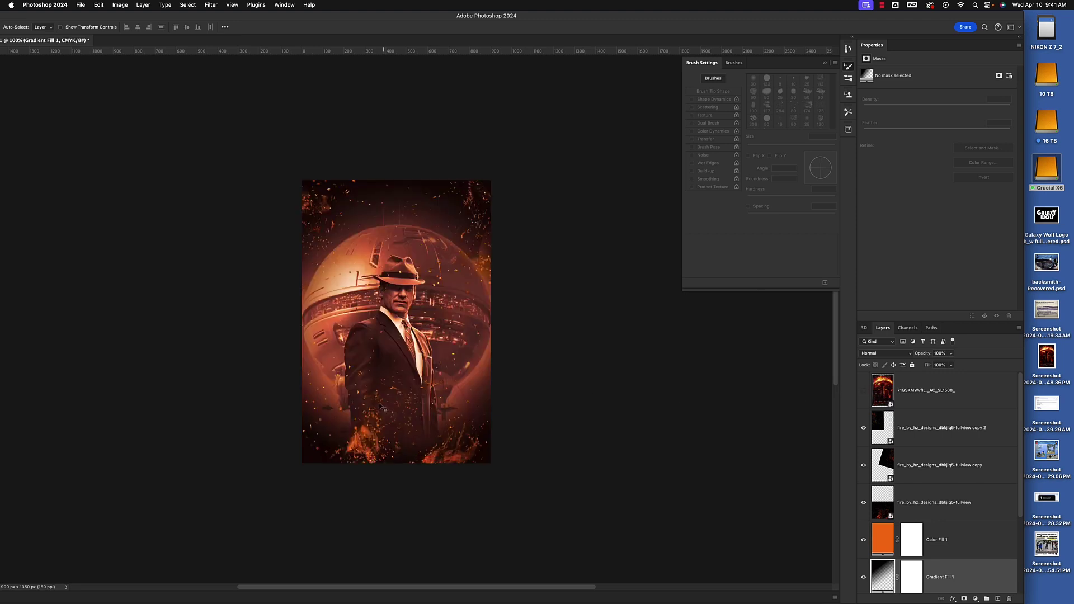
{"action": "left_click", "coordinate": [863, 392]}
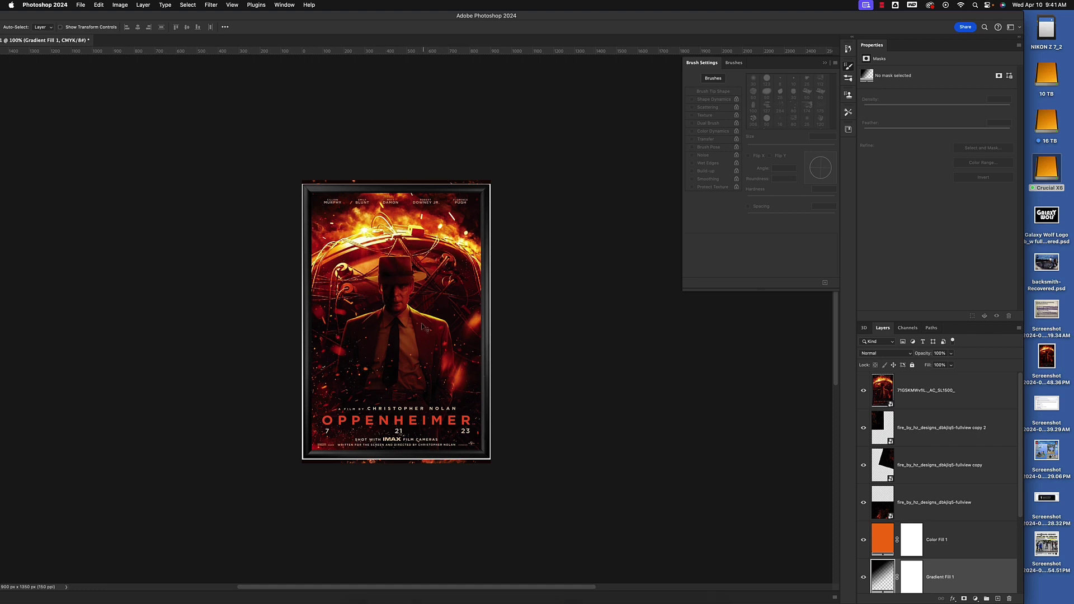
{"action": "left_click", "coordinate": [863, 391]}
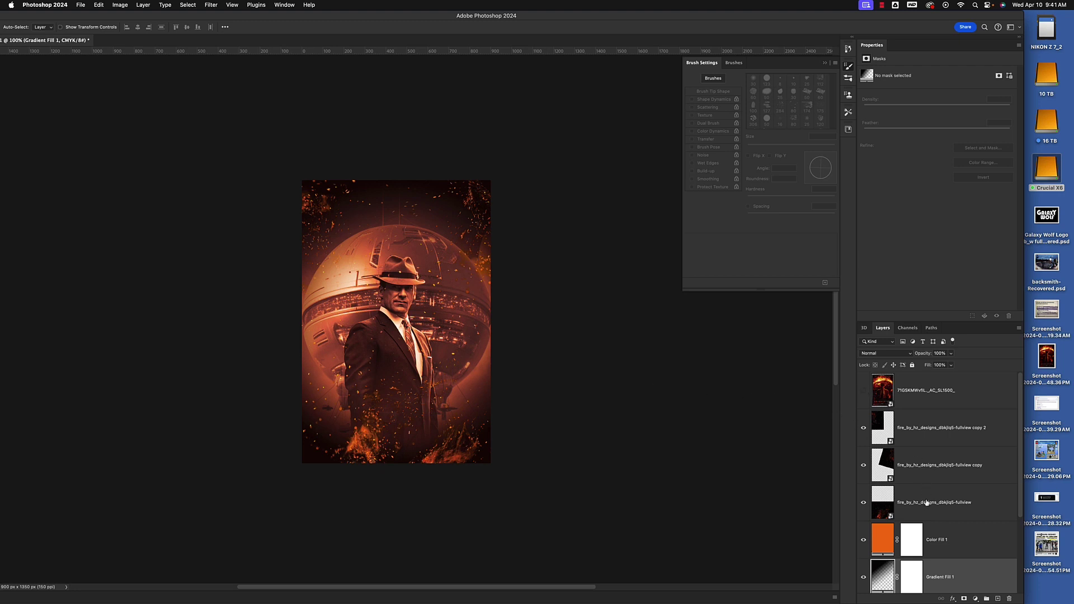
- Enlarge the bottom fire layer to about 324.6%, extending past both sides of the poster with its base on the lower edge
{"action": "scroll", "coordinate": [927, 503], "scroll_direction": "down", "scroll_amount": 2}
{"action": "left_click", "coordinate": [942, 490]}
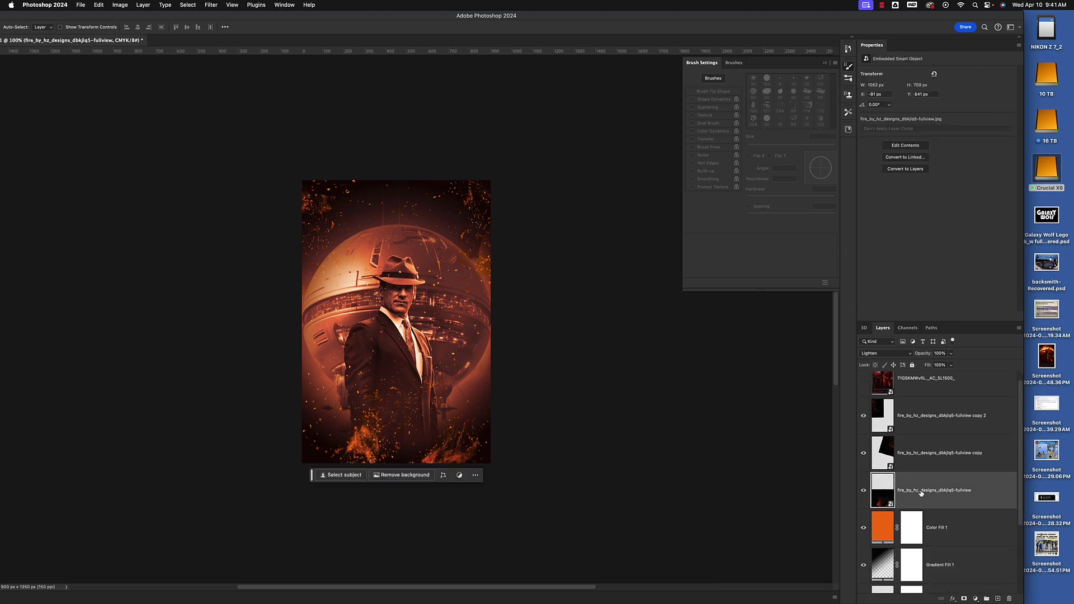
{"action": "key", "text": "super+t"}
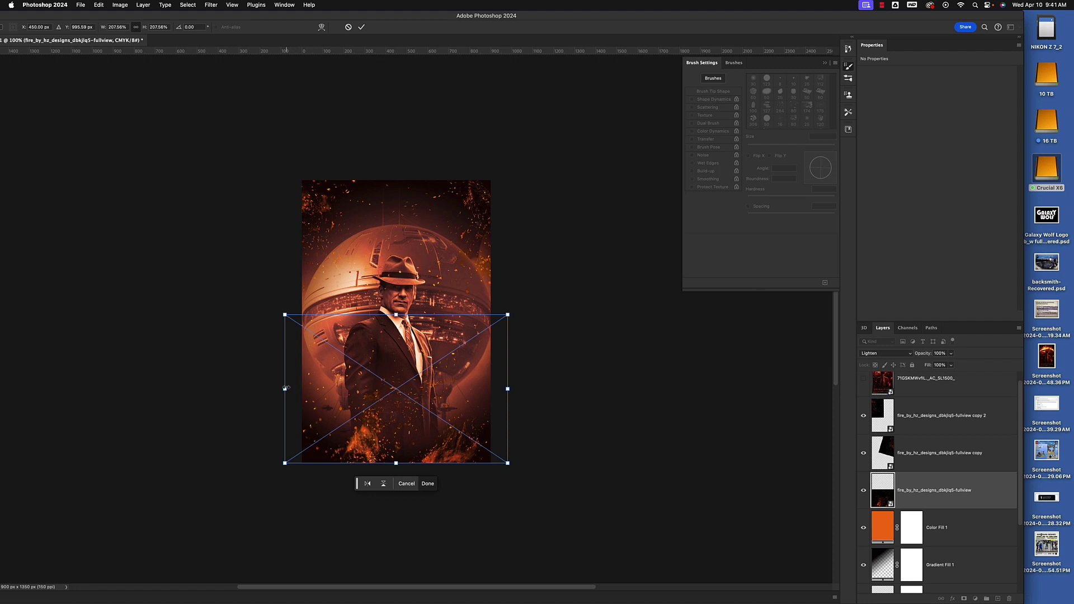
{"action": "left_click_drag", "start_coordinate": [286, 387], "coordinate": [239, 386]}
{"action": "left_click_drag", "start_coordinate": [439, 426], "coordinate": [443, 418]}
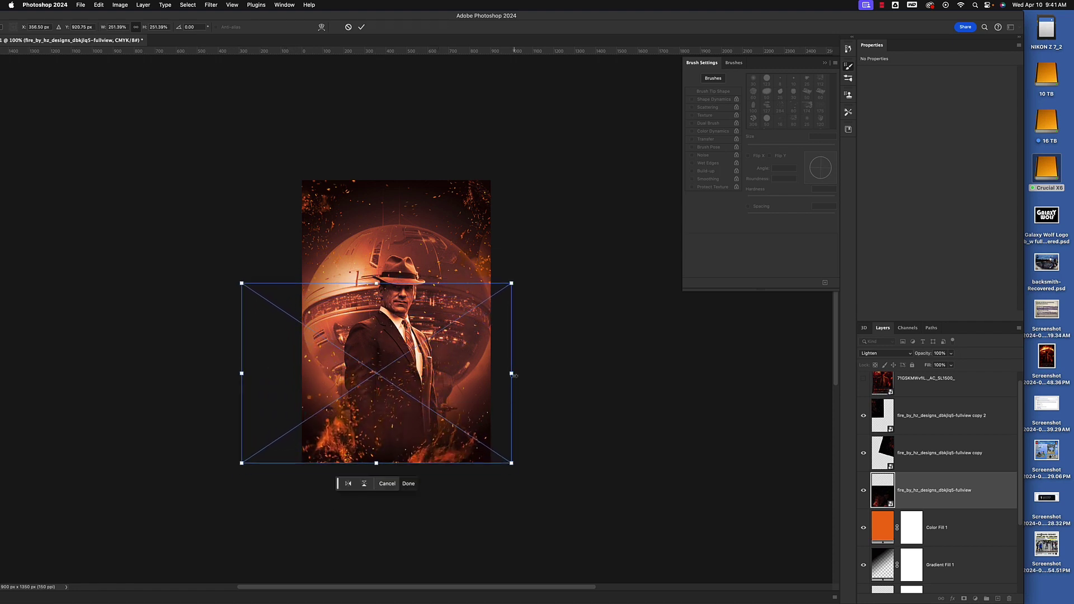
{"action": "left_click_drag", "start_coordinate": [511, 373], "coordinate": [591, 372]}
{"action": "left_click_drag", "start_coordinate": [491, 425], "coordinate": [457, 373]}
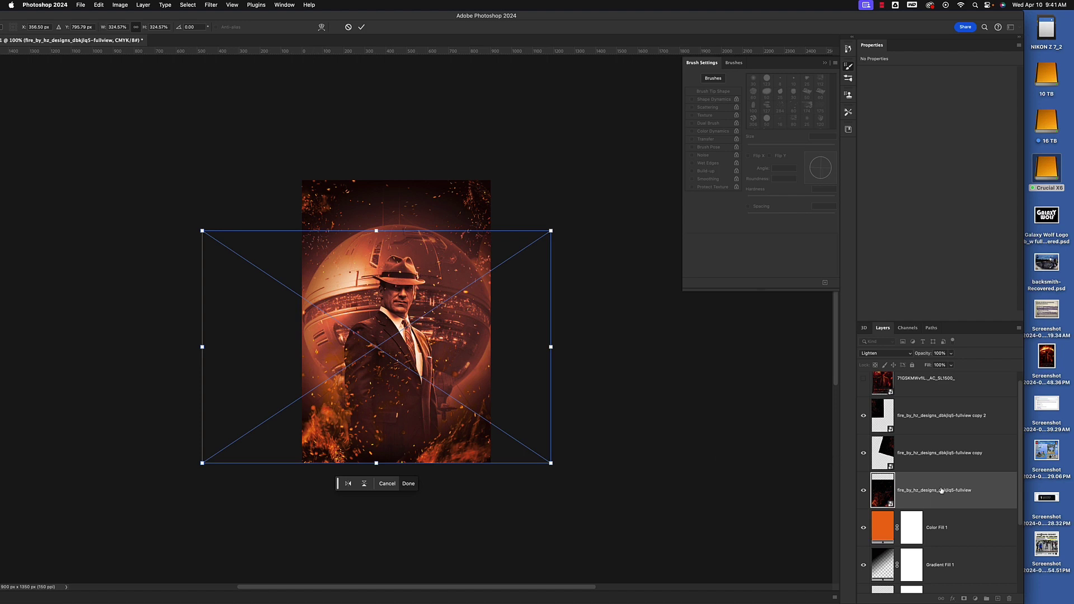
{"action": "key", "text": "Return"}
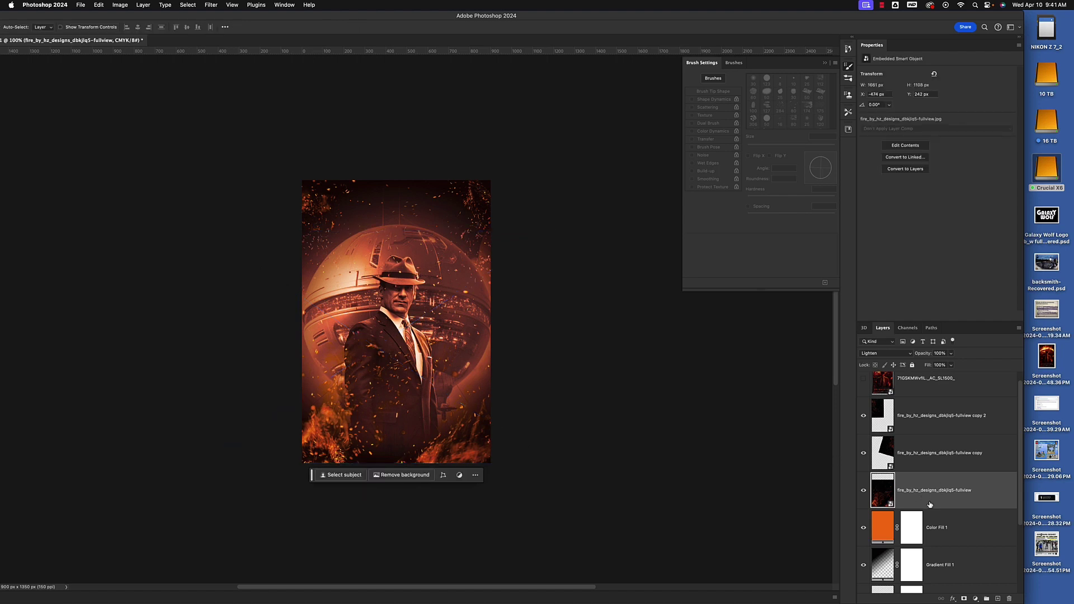
- Set the scale of the Gradient Fill 1 layer's radial gradient to 70%
{"action": "scroll", "coordinate": [929, 505], "scroll_direction": "down", "scroll_amount": 1}
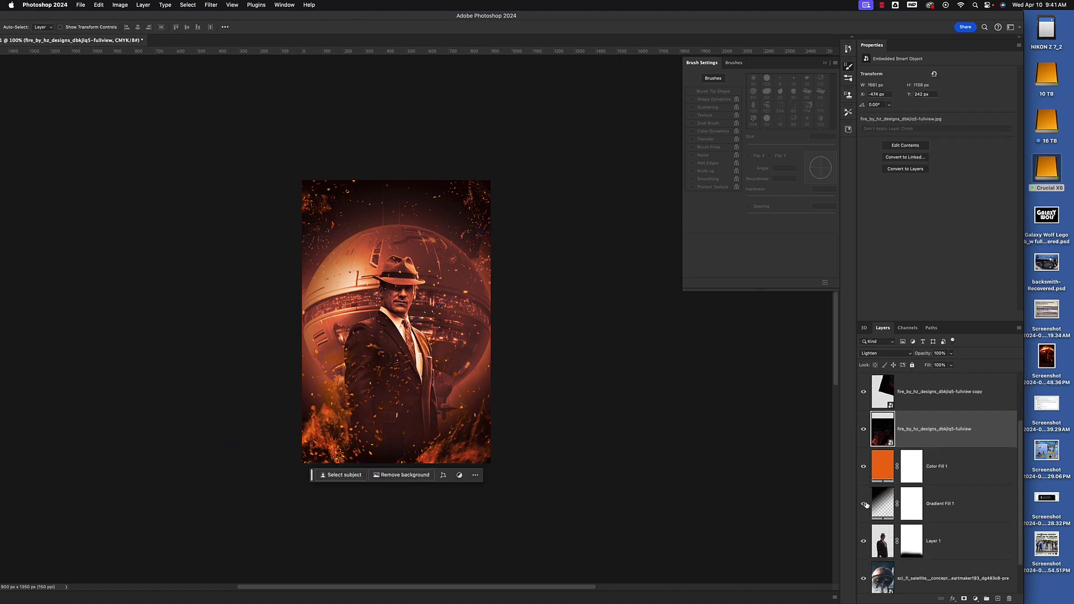
{"action": "scroll", "coordinate": [884, 536], "scroll_direction": "down", "scroll_amount": 3}
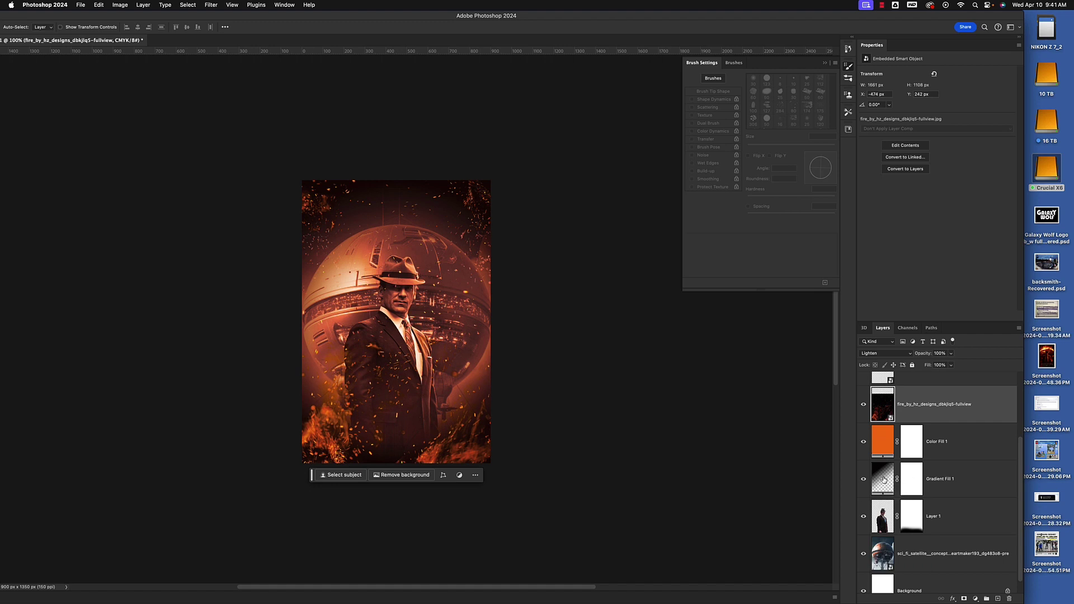
{"action": "double_click", "coordinate": [884, 479]}
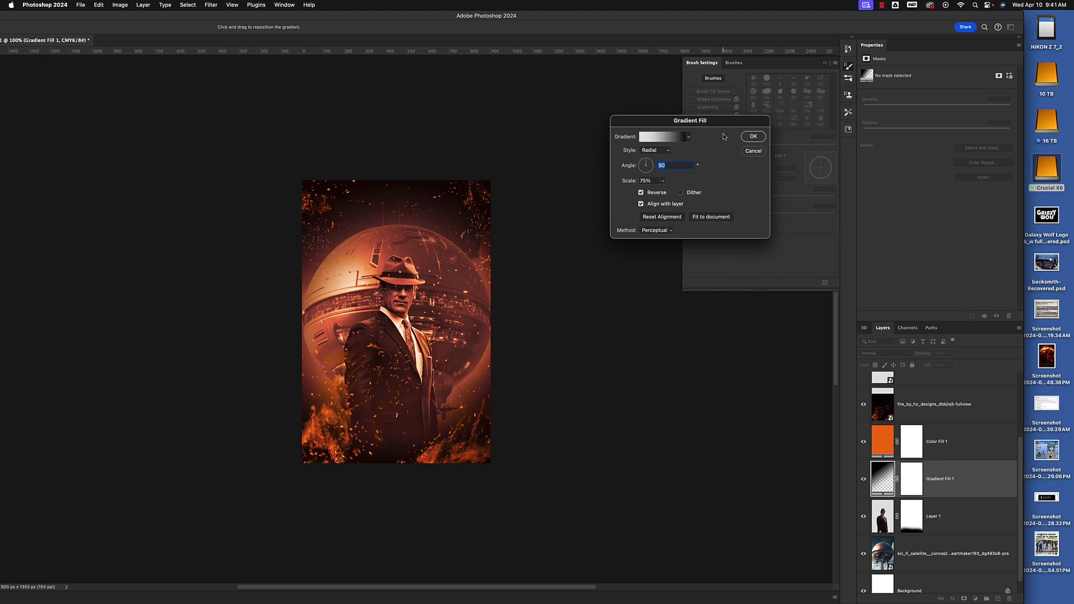
{"action": "left_click_drag", "start_coordinate": [726, 126], "coordinate": [668, 310]}
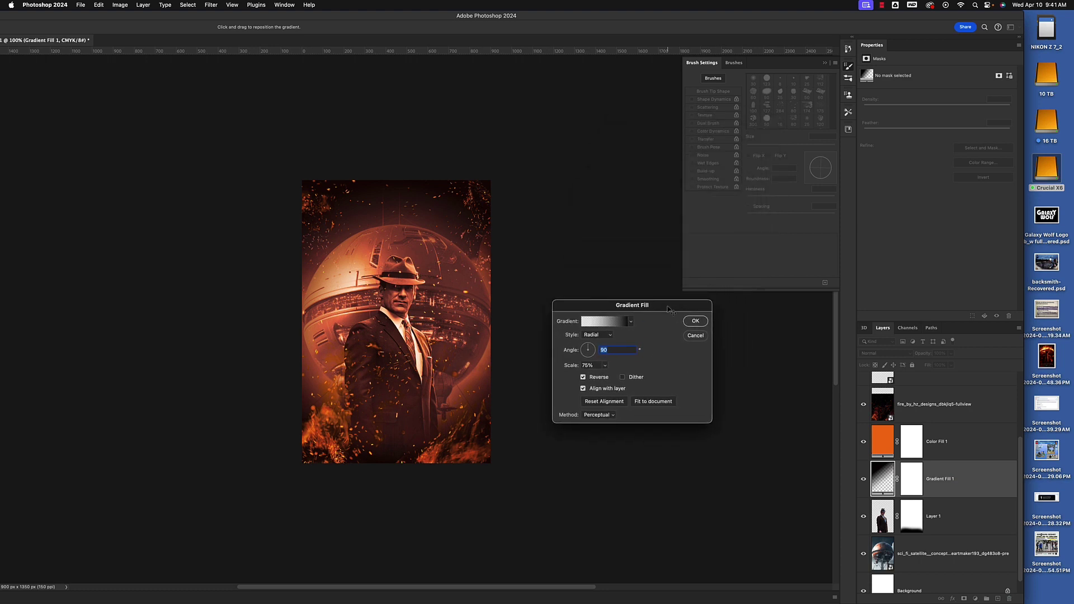
{"action": "left_click", "coordinate": [604, 366]}
{"action": "left_click_drag", "start_coordinate": [604, 378], "coordinate": [600, 378]}
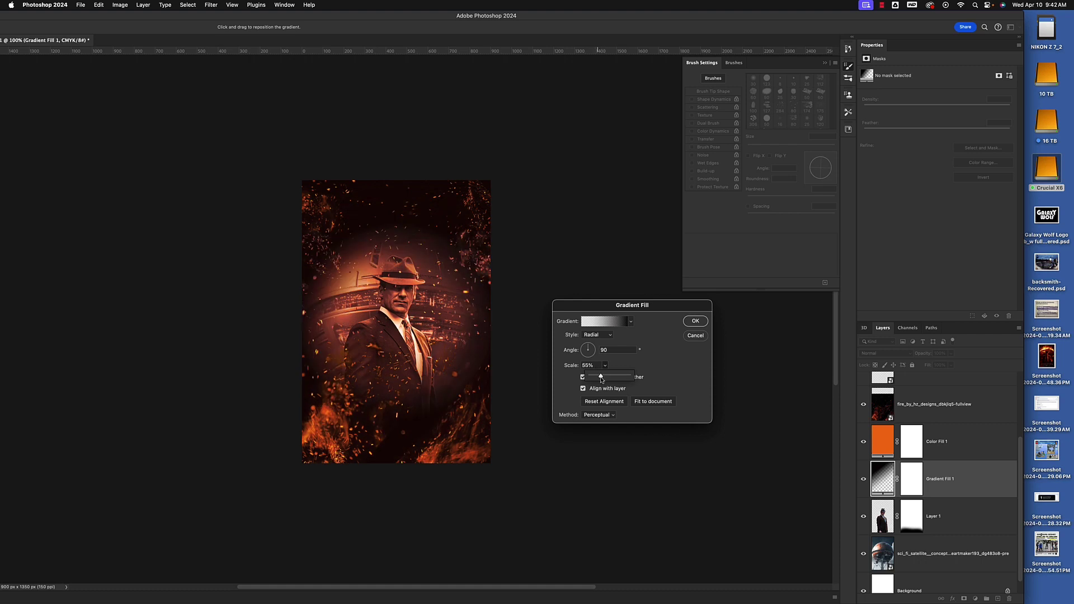
{"action": "left_click_drag", "start_coordinate": [604, 380], "coordinate": [605, 380]}
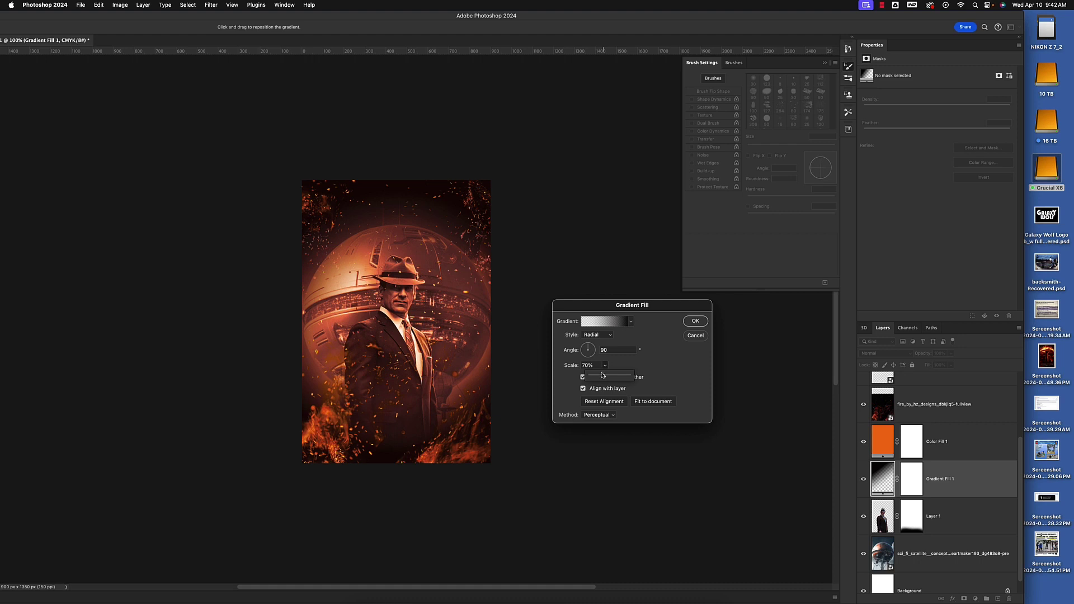
{"action": "left_click", "coordinate": [694, 323]}
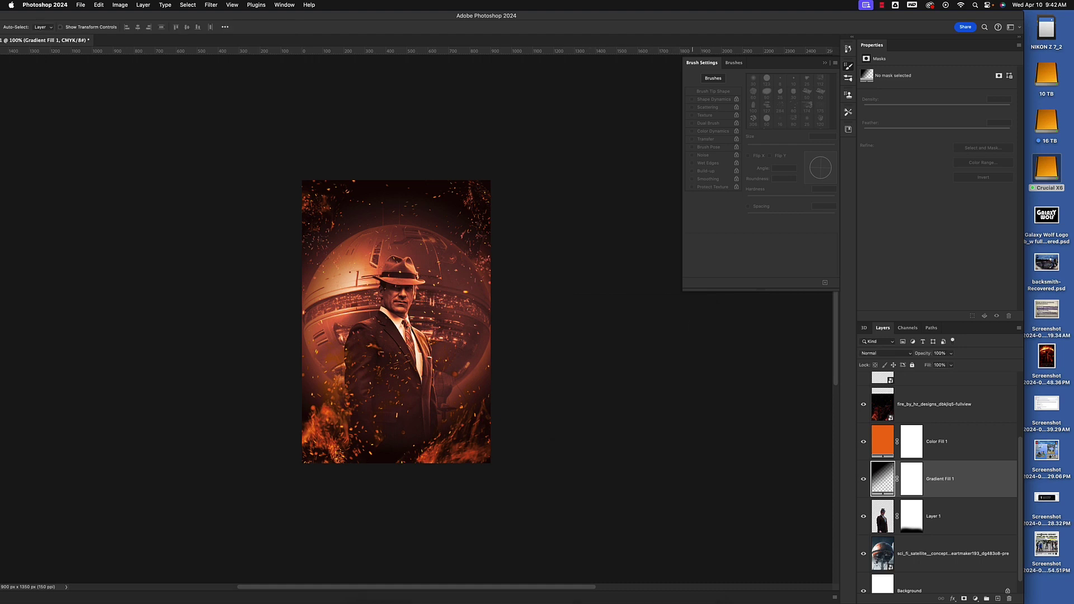
- Shift the enlarged bottom fire layer leftward to about X -608 px, keeping its base on the poster's lower edge
{"action": "scroll", "coordinate": [957, 434], "scroll_direction": "down", "scroll_amount": 1}
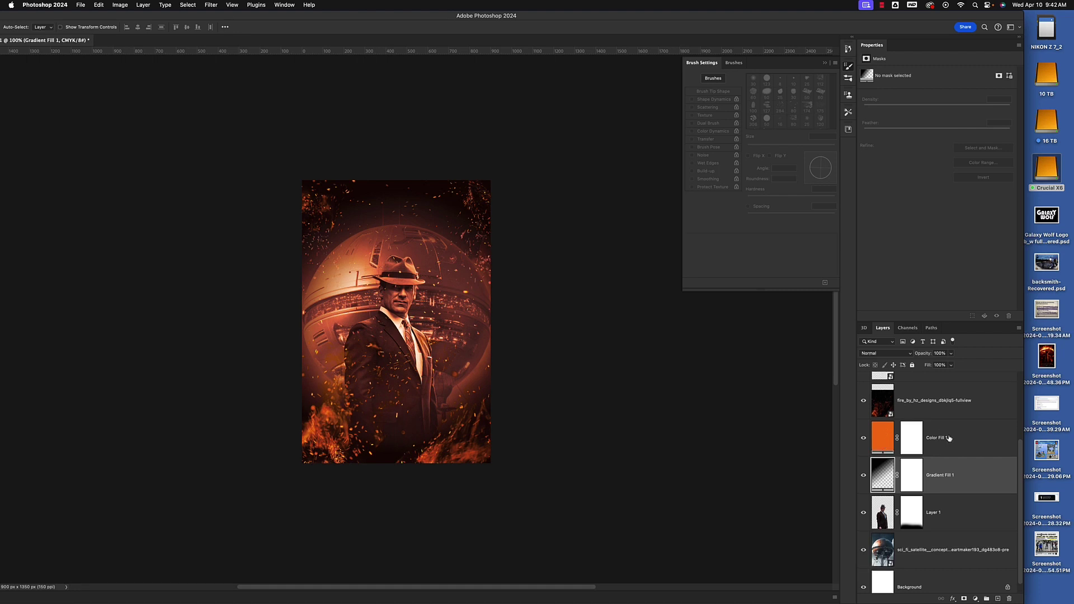
{"action": "scroll", "coordinate": [948, 435], "scroll_direction": "up", "scroll_amount": 2}
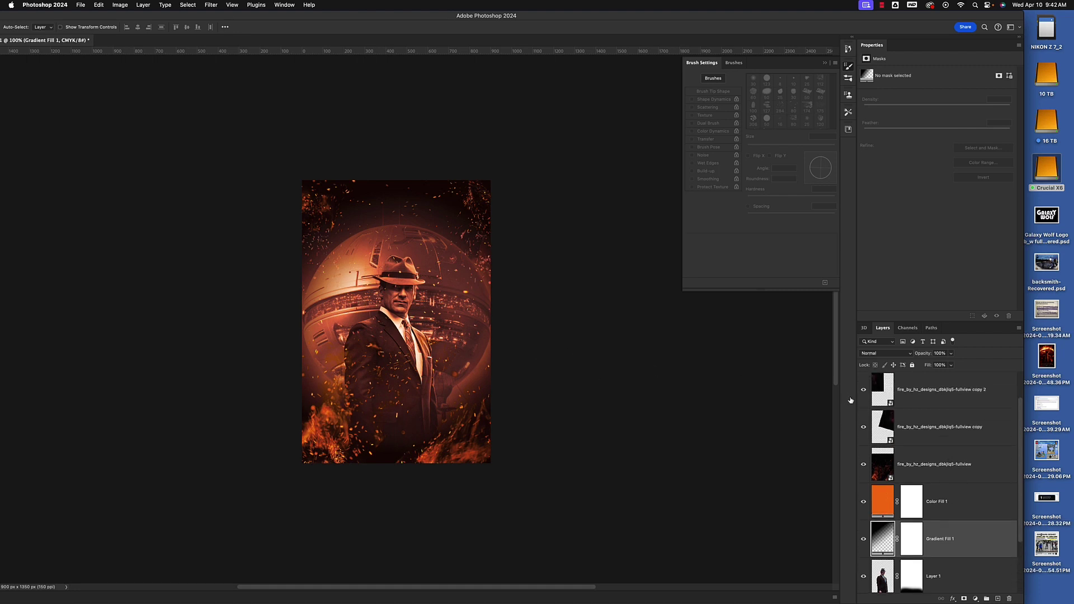
{"action": "scroll", "coordinate": [934, 424], "scroll_direction": "up", "scroll_amount": 1}
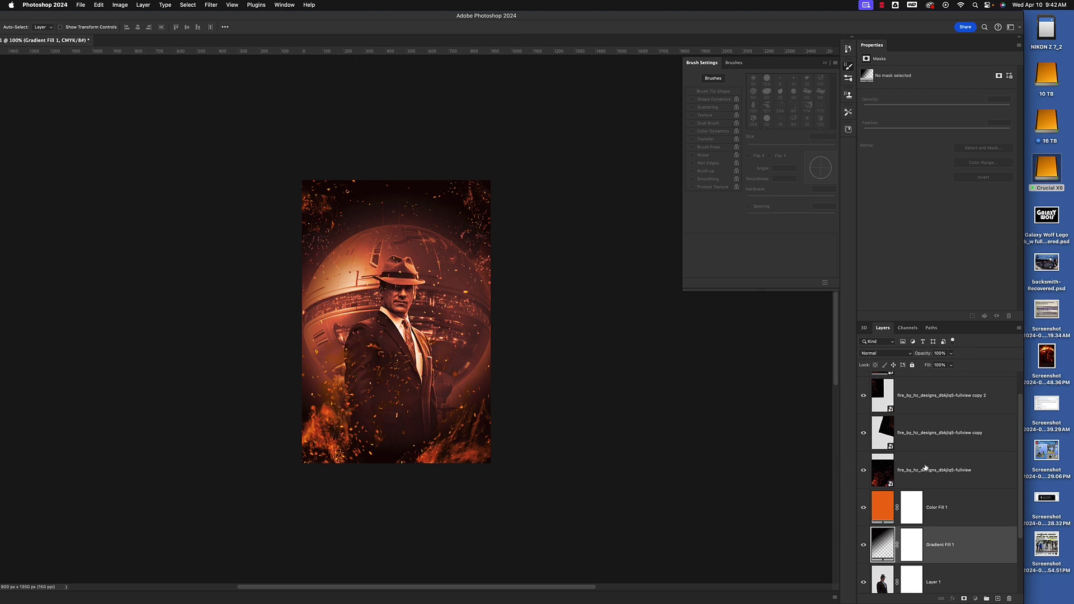
{"action": "left_click", "coordinate": [320, 431]}
{"action": "left_click_drag", "start_coordinate": [329, 438], "coordinate": [321, 382]}
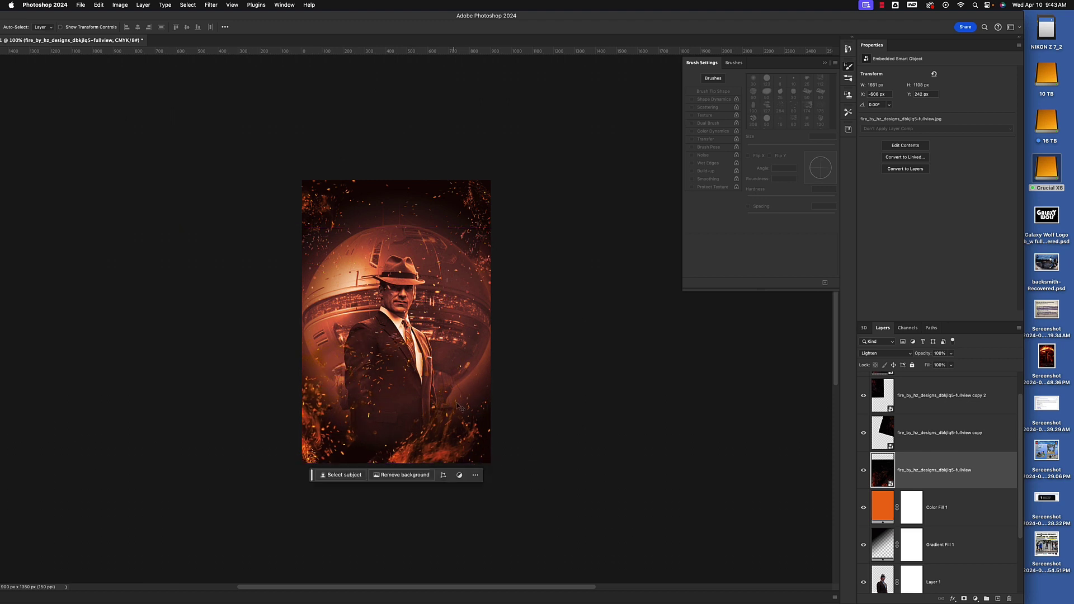
- Check the fire placement against the Oppenheimer reference by showing its layer briefly and hiding it again
{"action": "scroll", "coordinate": [907, 437], "scroll_direction": "up", "scroll_amount": 1}
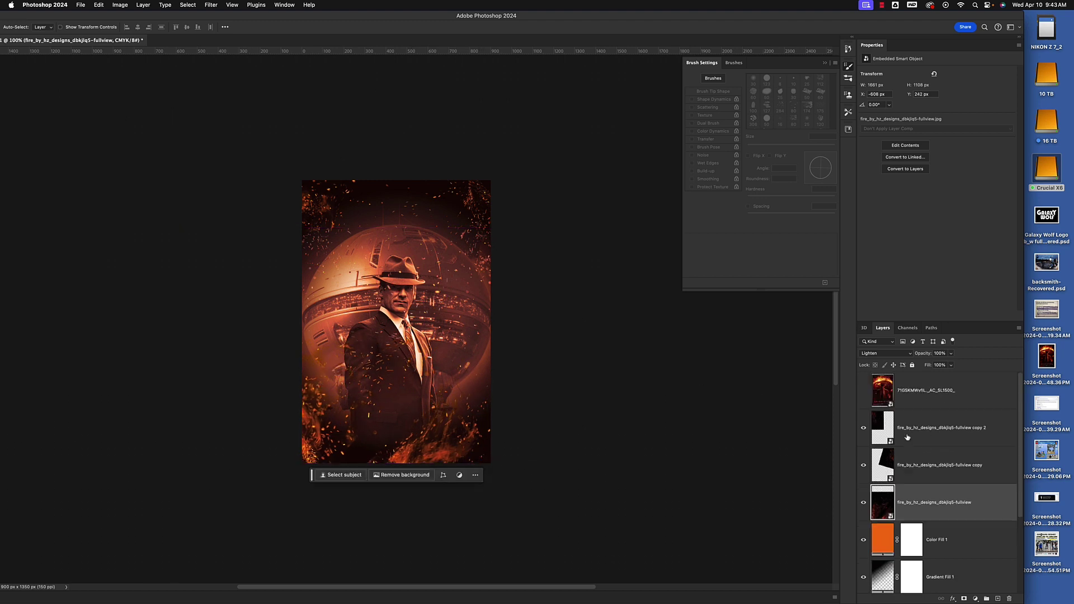
{"action": "left_click", "coordinate": [863, 391]}
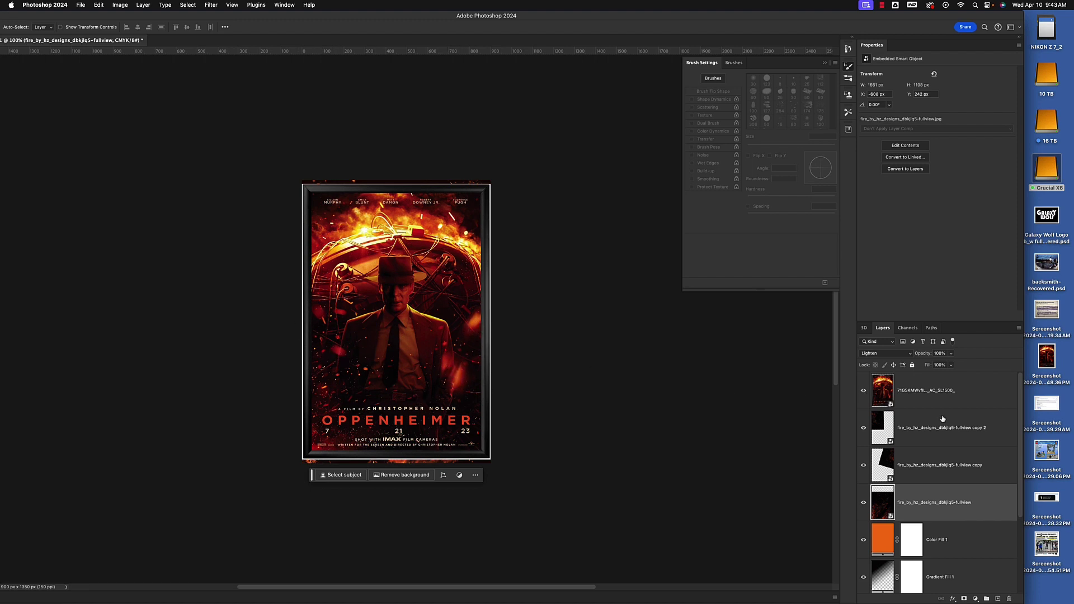
{"action": "left_click", "coordinate": [863, 391]}
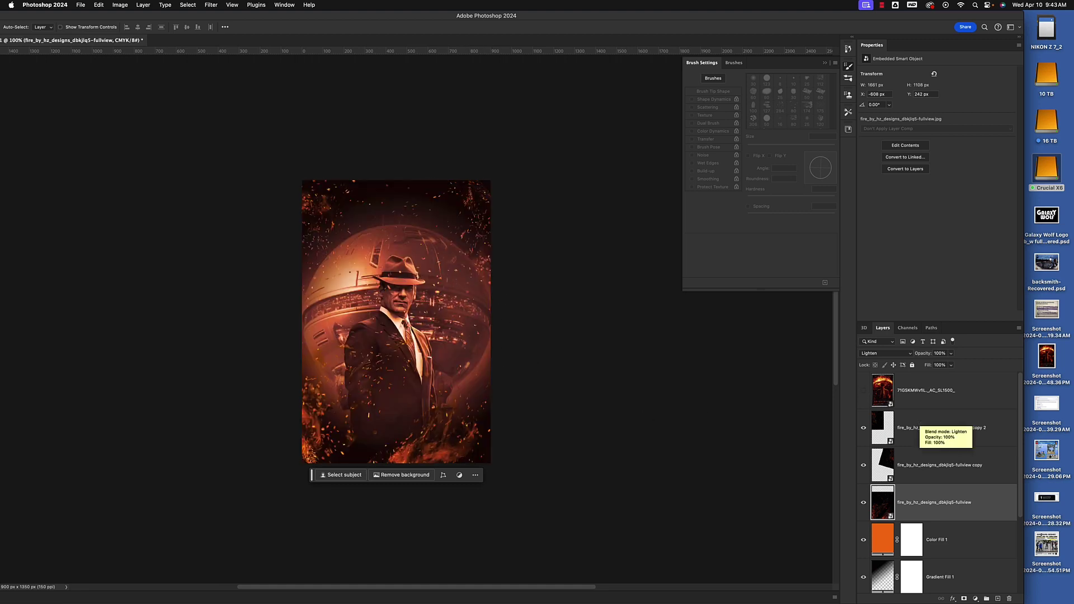
{"action": "scroll", "coordinate": [930, 431], "scroll_direction": "down", "scroll_amount": 1}
{"action": "scroll", "coordinate": [930, 430], "scroll_direction": "up", "scroll_amount": 1}
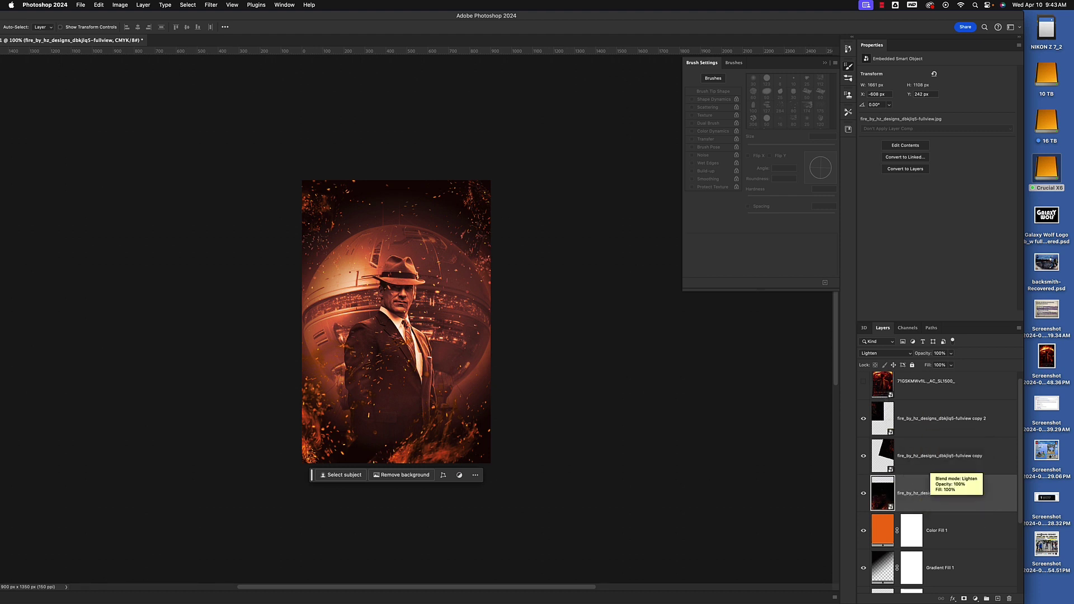
- Merge the three fire layers into a single layer and set the merged layer's blend mode to Lighten
{"action": "left_click", "coordinate": [984, 429], "text": "shift"}
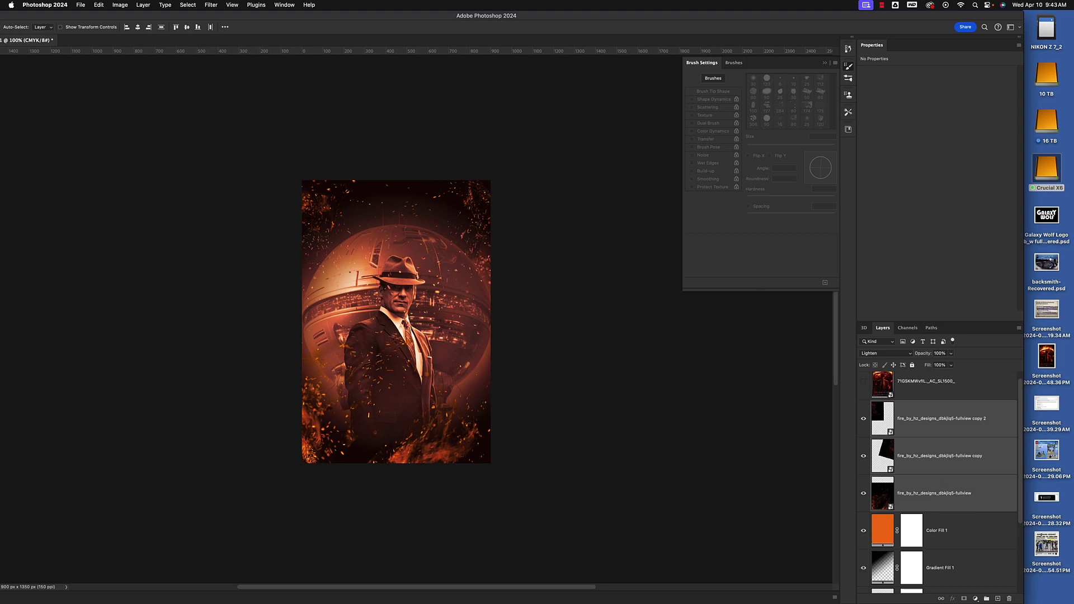
{"action": "left_click", "coordinate": [942, 504]}
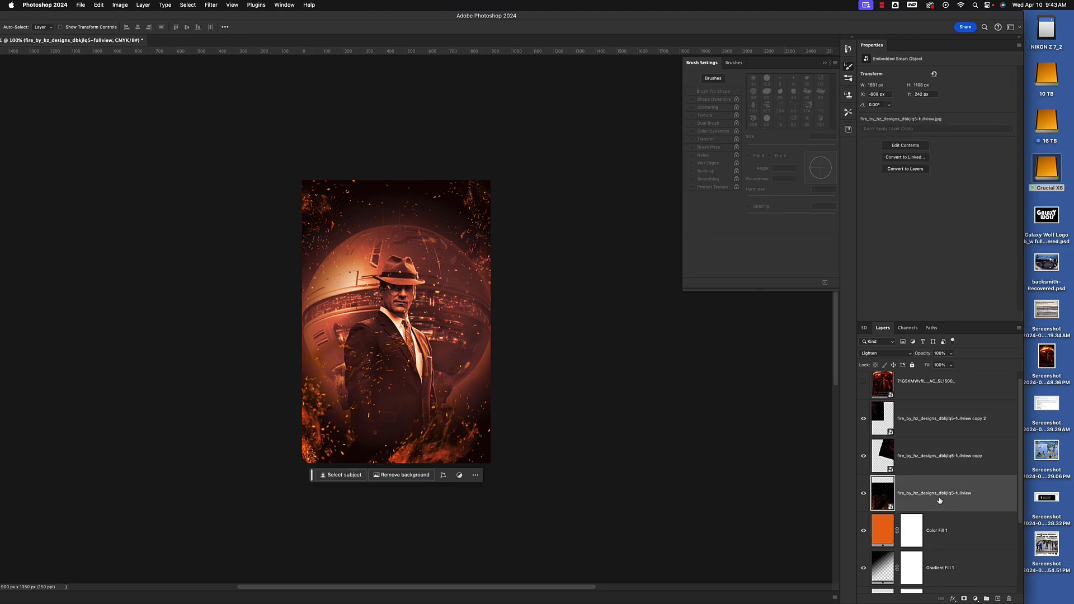
{"action": "left_click", "coordinate": [934, 418], "text": "shift"}
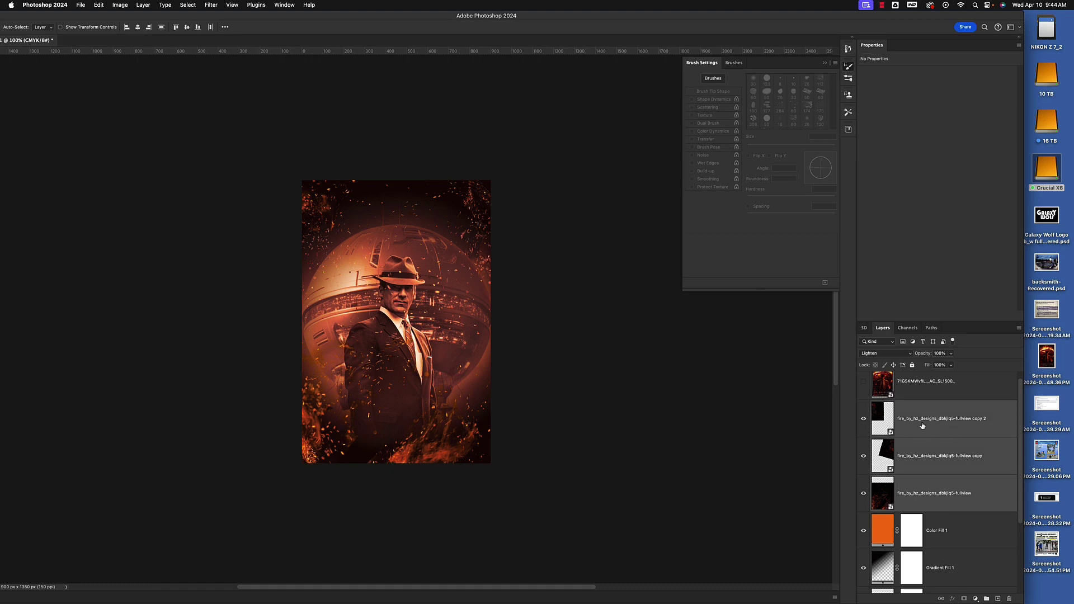
{"action": "right_click", "coordinate": [922, 426]}
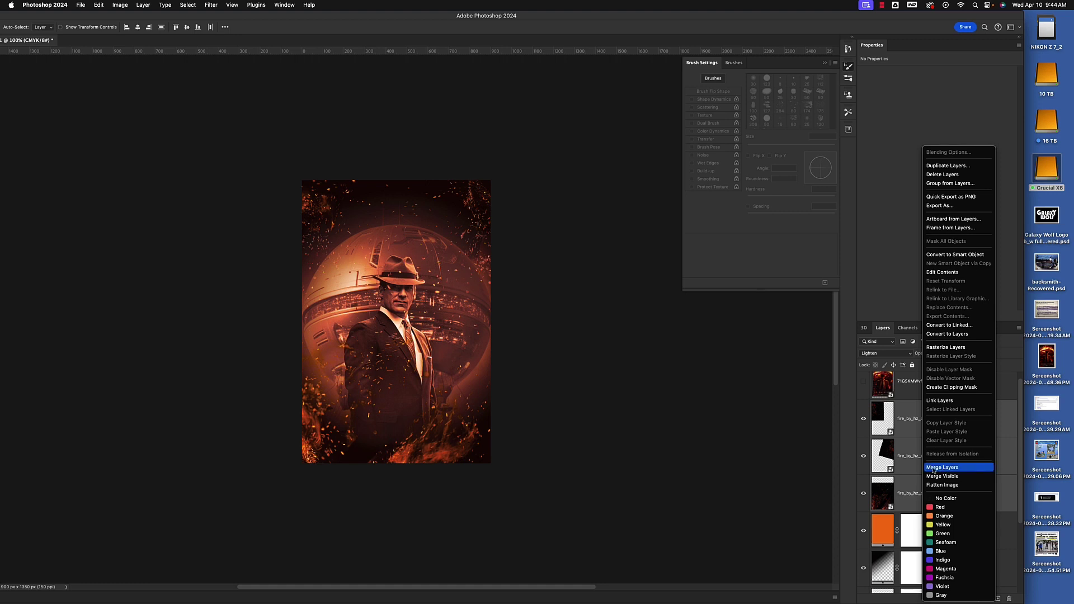
{"action": "left_click", "coordinate": [951, 472]}
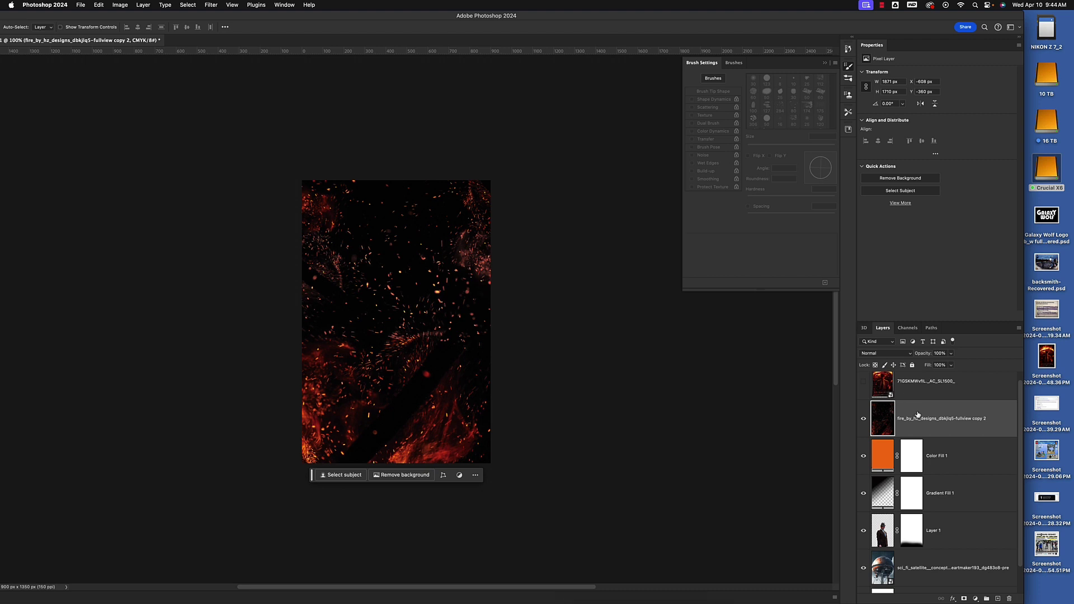
{"action": "left_click", "coordinate": [910, 356]}
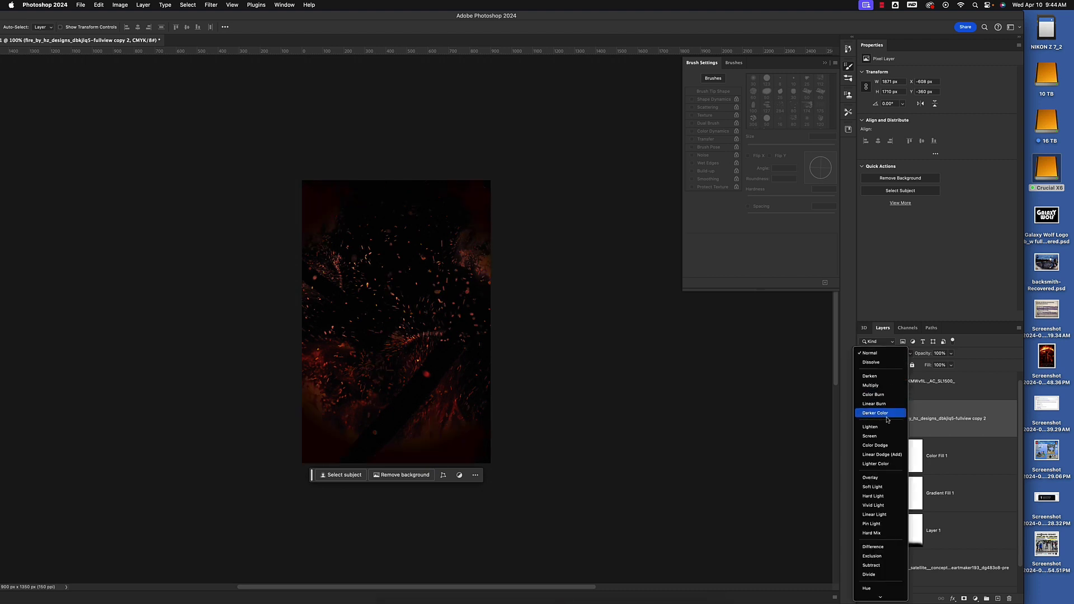
{"action": "left_click", "coordinate": [885, 427]}
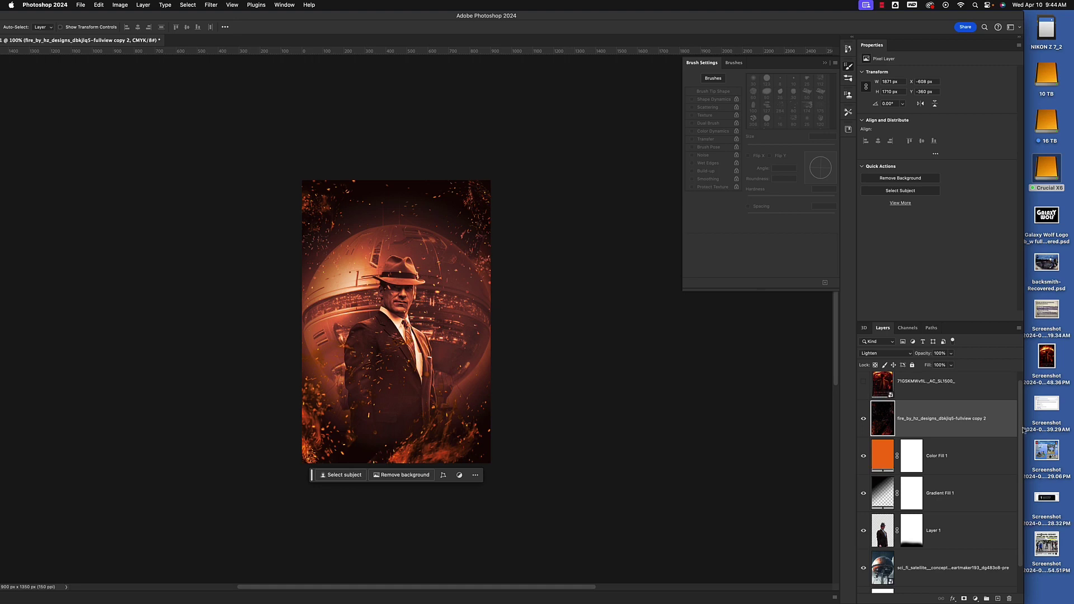
- Add a Levels adjustment above the merged fire layer with input levels 31, 0.82 and 239
{"action": "scroll", "coordinate": [1021, 429], "scroll_direction": "up", "scroll_amount": 1}
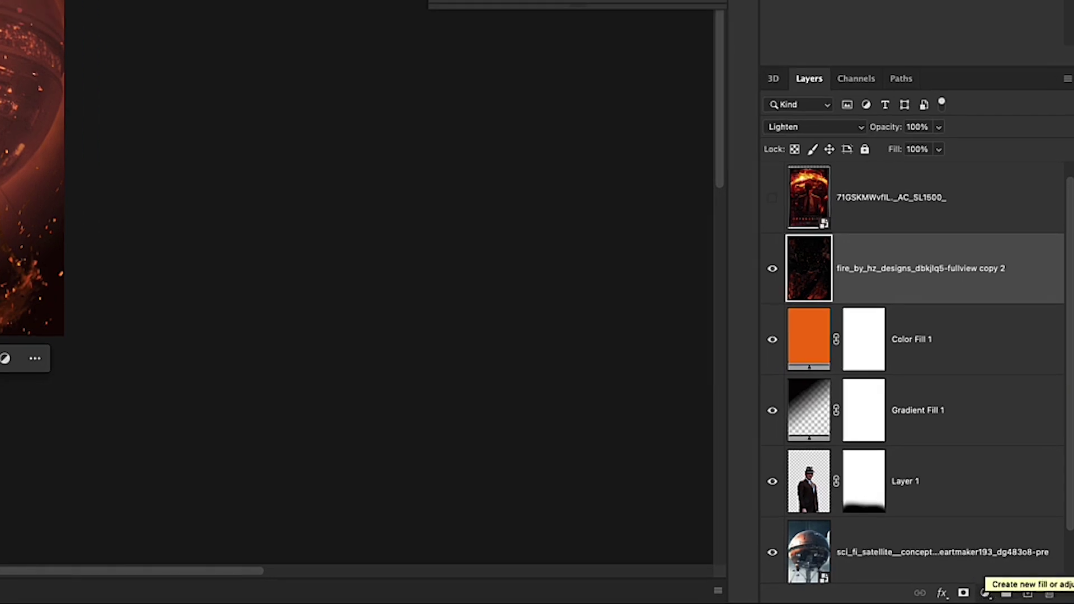
{"action": "left_click", "coordinate": [986, 594]}
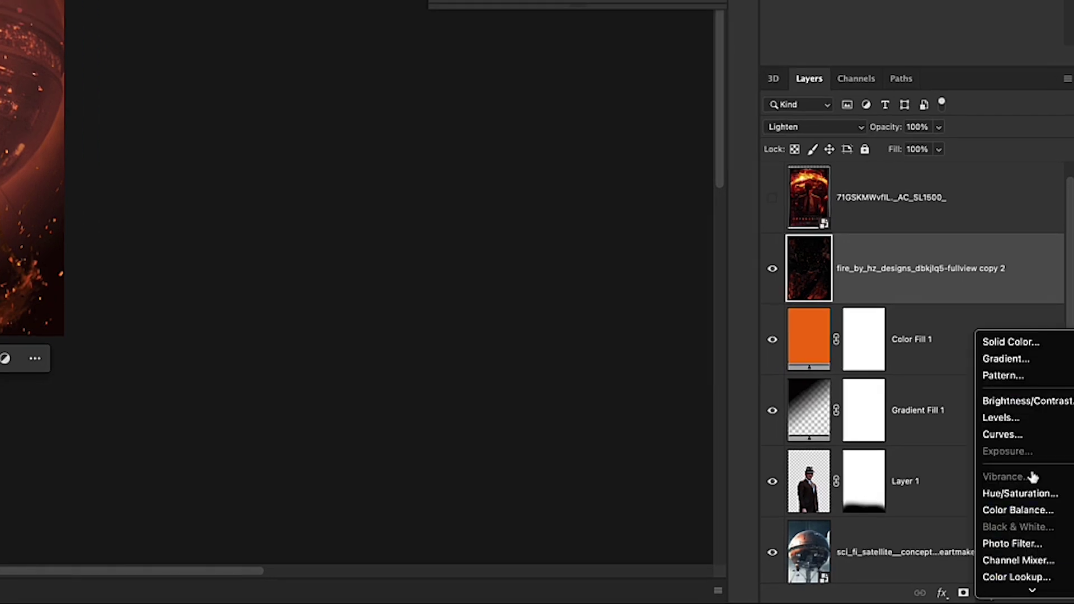
{"action": "left_click", "coordinate": [1001, 418]}
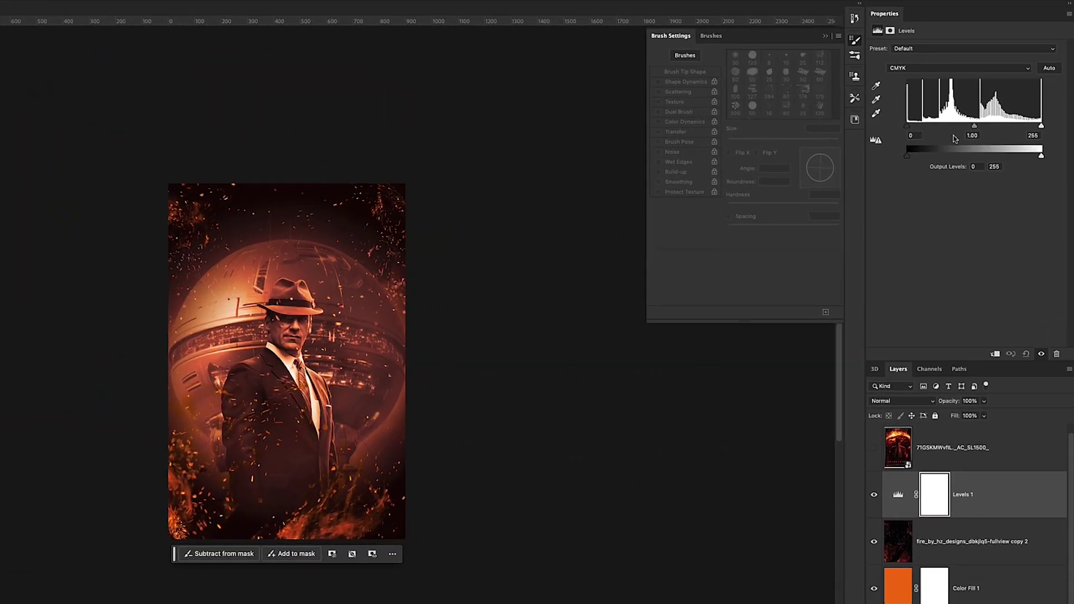
{"action": "left_click_drag", "start_coordinate": [896, 129], "coordinate": [930, 134]}
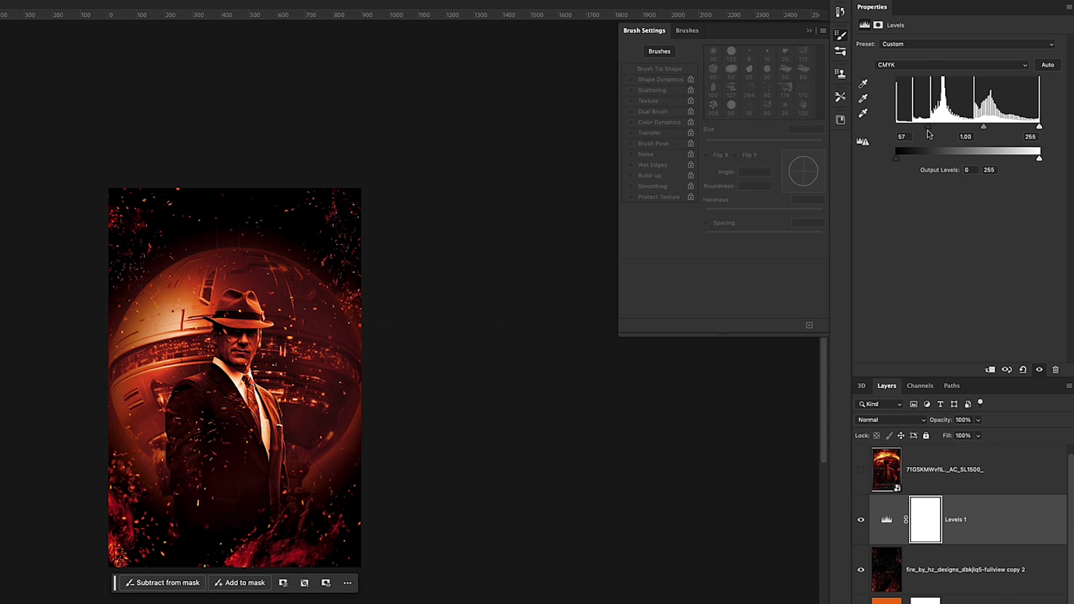
{"action": "left_click_drag", "start_coordinate": [929, 133], "coordinate": [916, 131]}
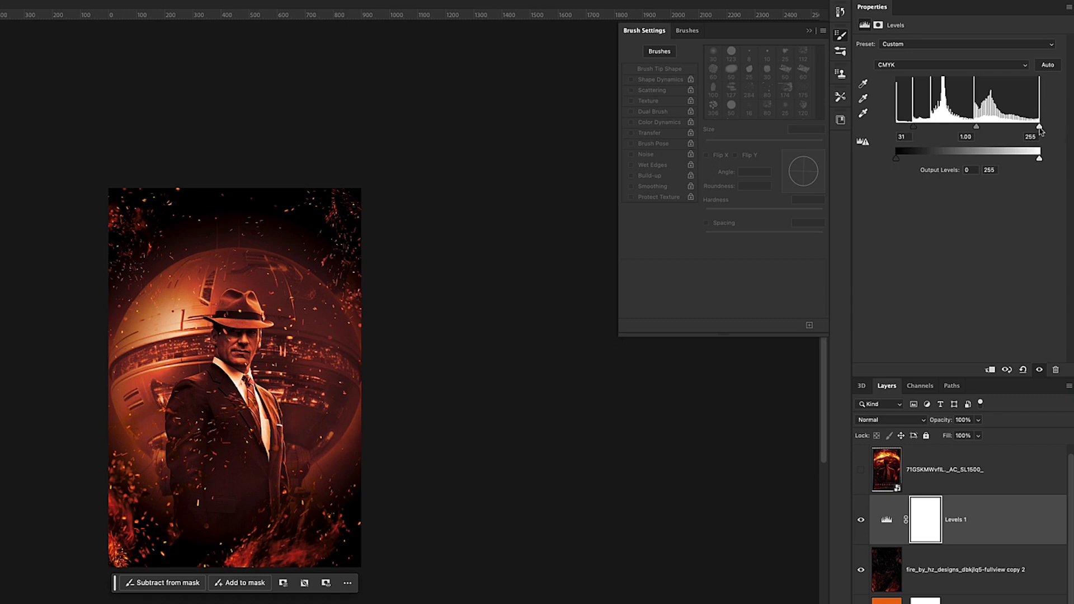
{"action": "left_click_drag", "start_coordinate": [1039, 128], "coordinate": [1030, 129]}
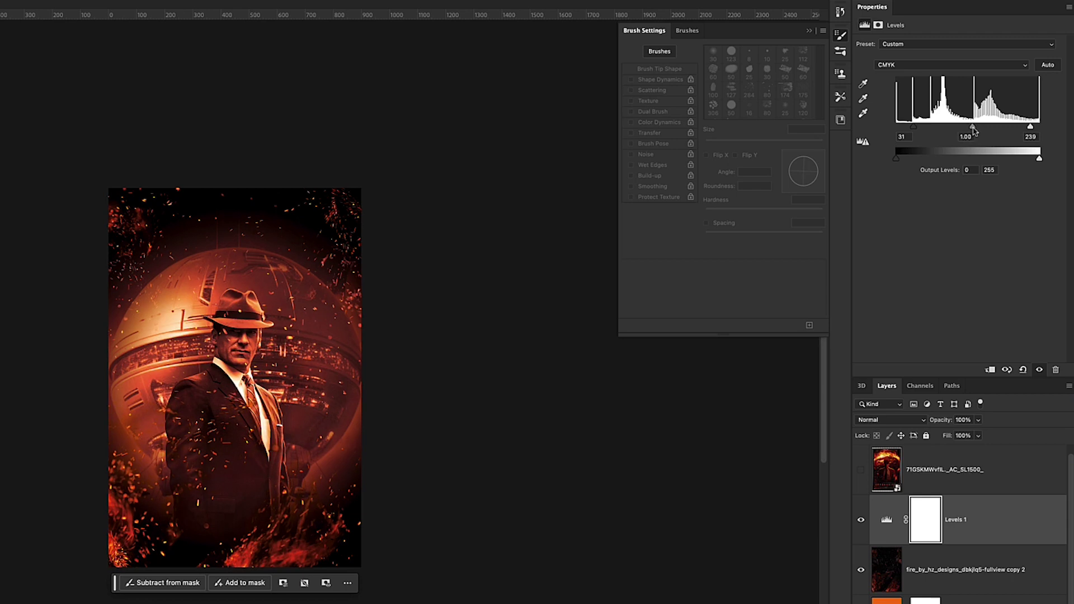
{"action": "left_click_drag", "start_coordinate": [973, 130], "coordinate": [980, 136]}
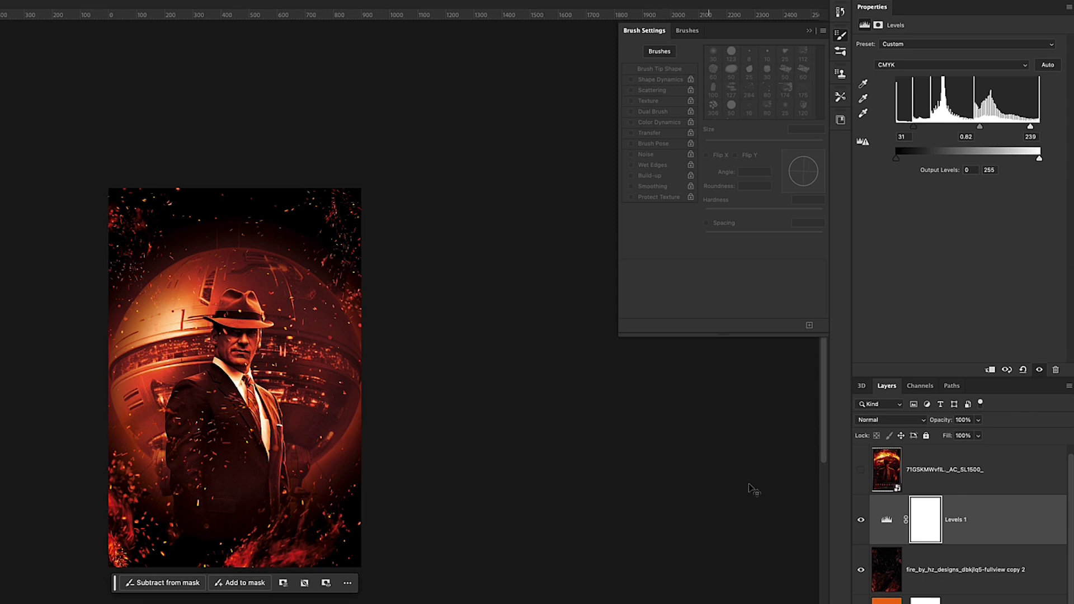
- Add a layer mask to the merged fire layer and paint out the embers over the man with a soft brush of 0% hardness
{"action": "left_click", "coordinate": [946, 577]}
{"action": "scroll", "coordinate": [947, 576], "scroll_direction": "down", "scroll_amount": 1}
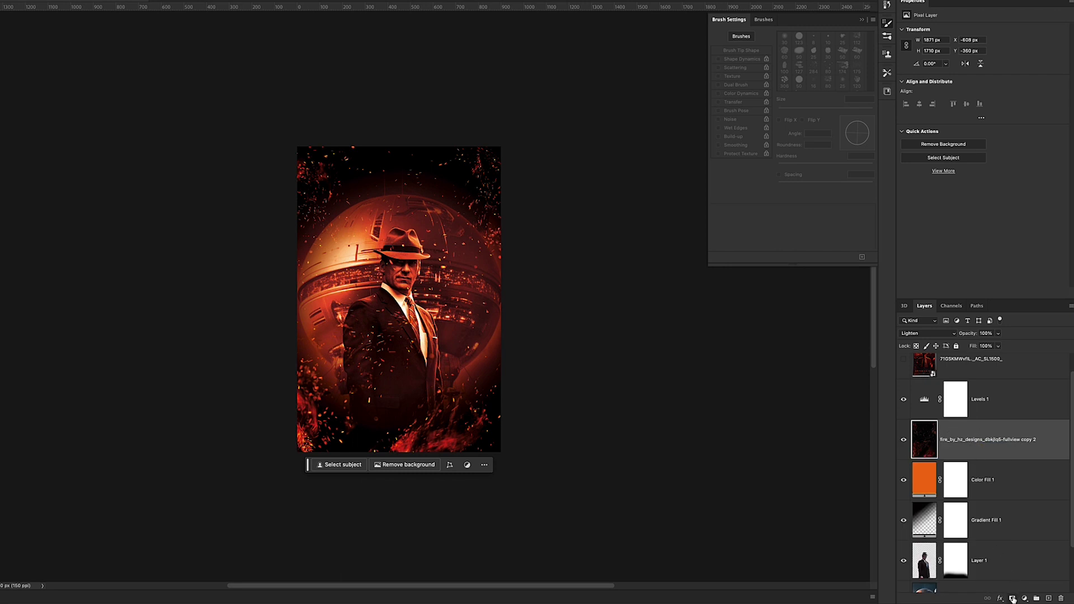
{"action": "left_click", "coordinate": [1011, 598]}
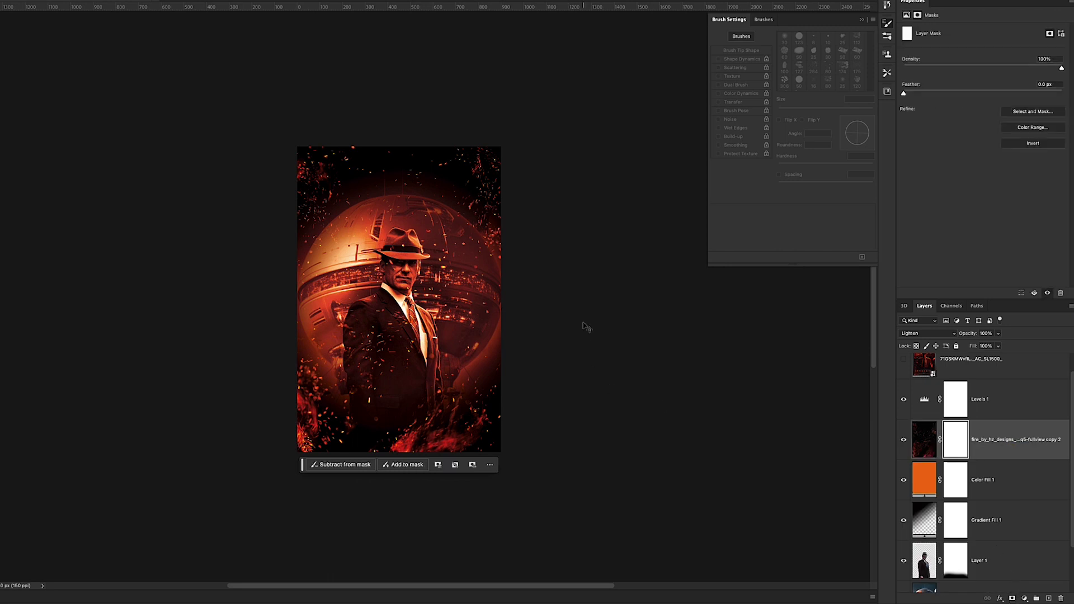
{"action": "key", "text": "b"}
{"action": "key", "text": "bracketleft"}
{"action": "key", "text": "bracketleft"}
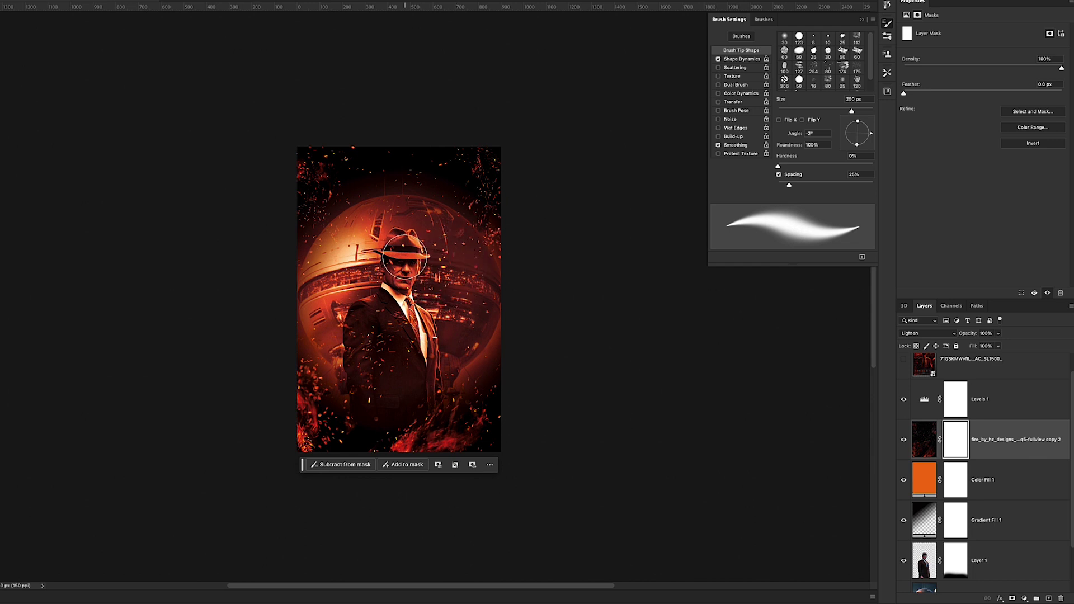
{"action": "mouse_move", "coordinate": [397, 307]}
{"action": "left_mouse_down"}
{"action": "mouse_move", "coordinate": [371, 307]}
{"action": "mouse_move", "coordinate": [398, 335]}
{"action": "left_mouse_up"}
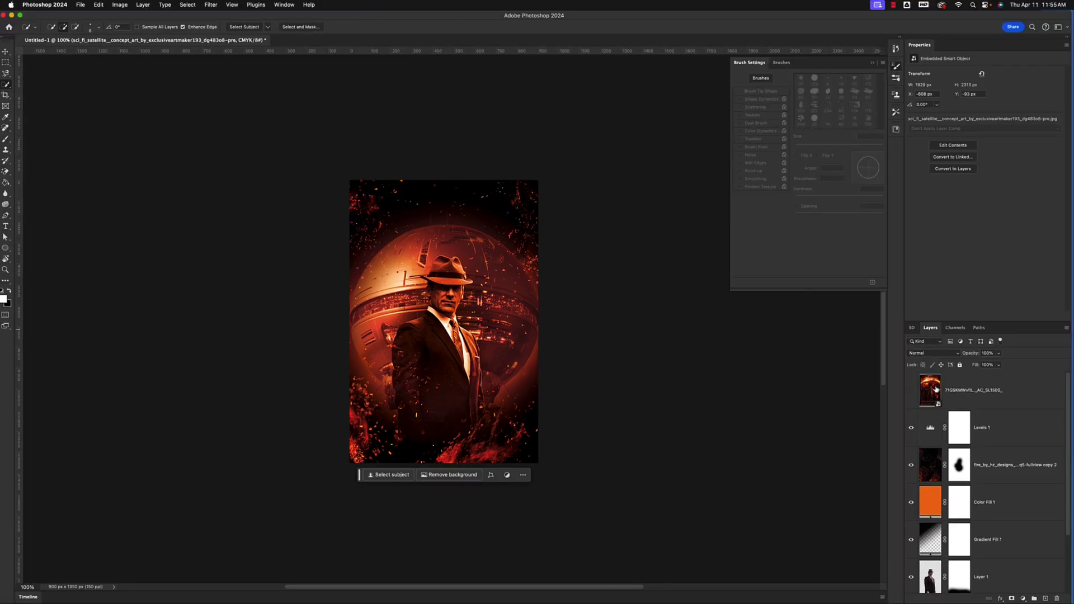
- Compare the levels-adjusted poster with the Oppenheimer reference by toggling the reference layer on and off
{"action": "left_click", "coordinate": [911, 391]}
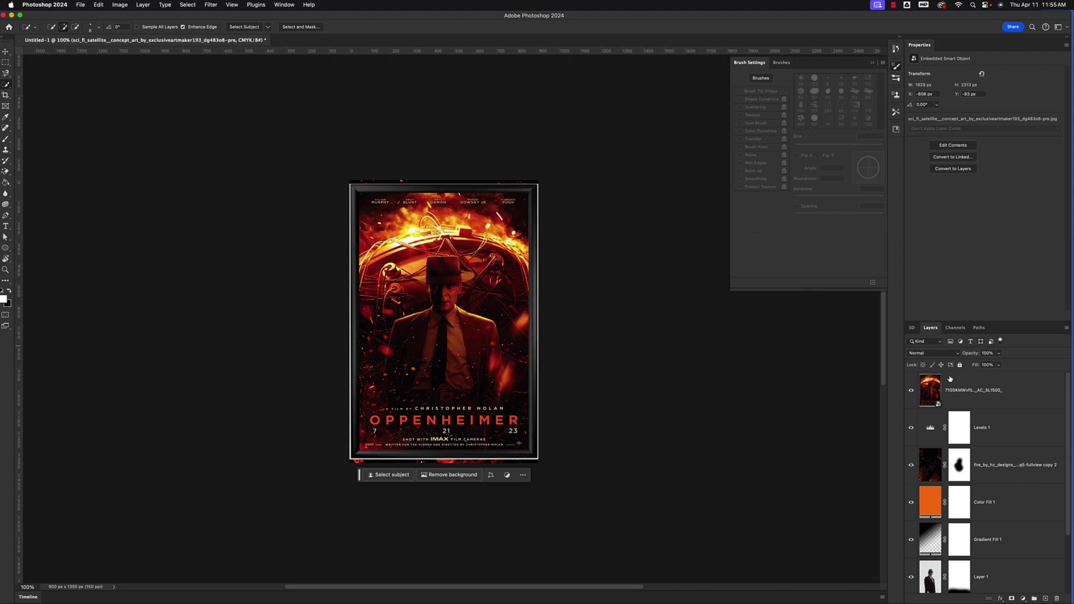
{"action": "left_click", "coordinate": [912, 391]}
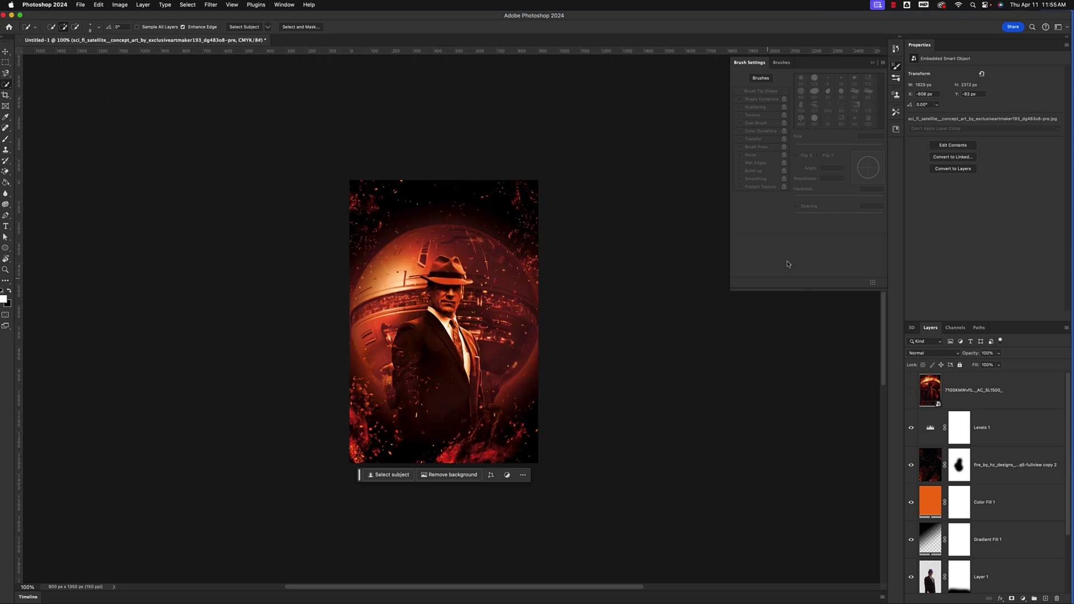
- Place the fire_by_hz_designs_dbkjlq5-fullview image into the poster as a new layer above Levels 1
{"action": "key", "text": "super+Tab"}
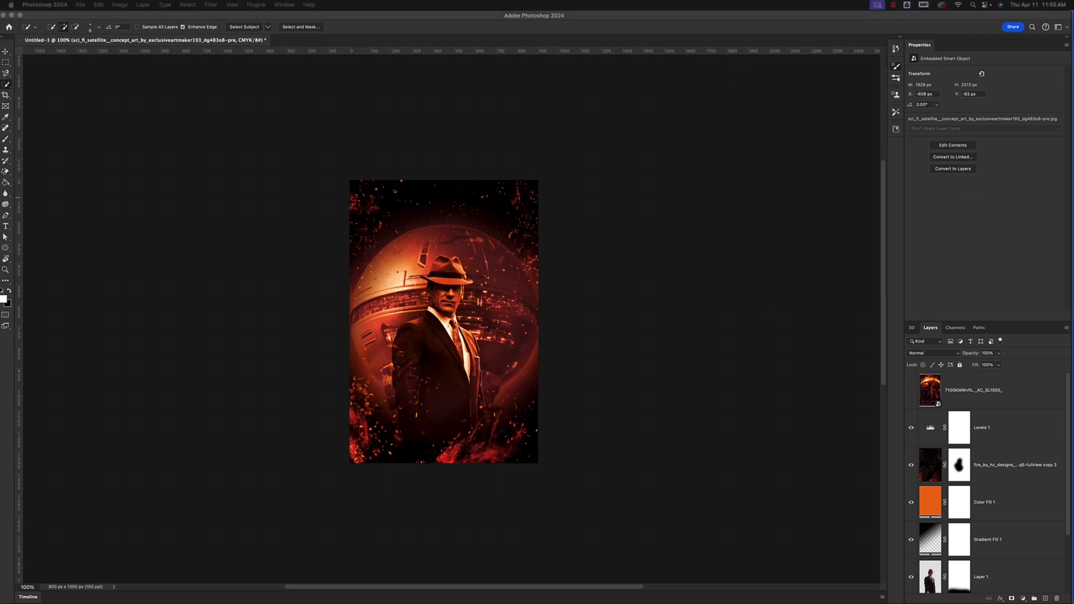
{"action": "left_click_drag", "start_coordinate": [1071, 336], "coordinate": [470, 329]}
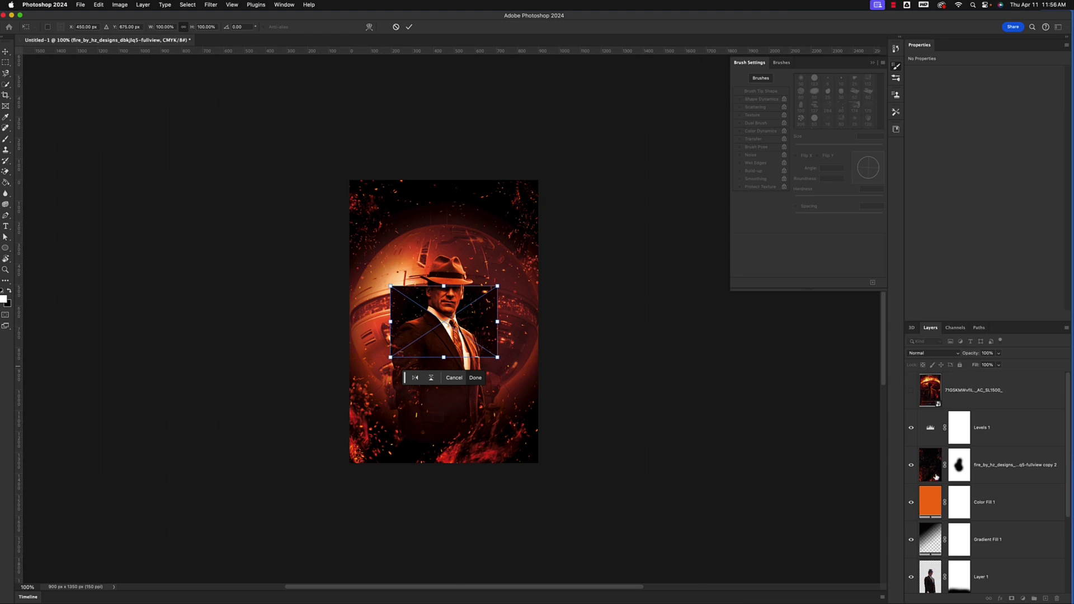
{"action": "key", "text": "Return"}
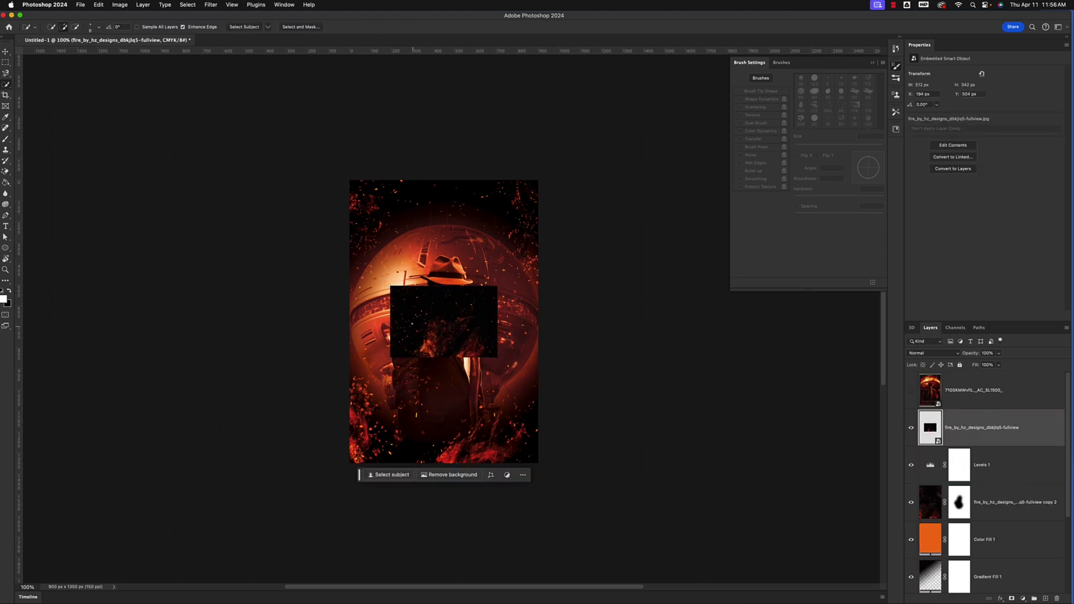
- Transform the new fire layer to about 276% scale and -30.48° rotation, placed diagonally across the poster's lower part at about X -241, Y 494 px
{"action": "key", "text": "super+t"}
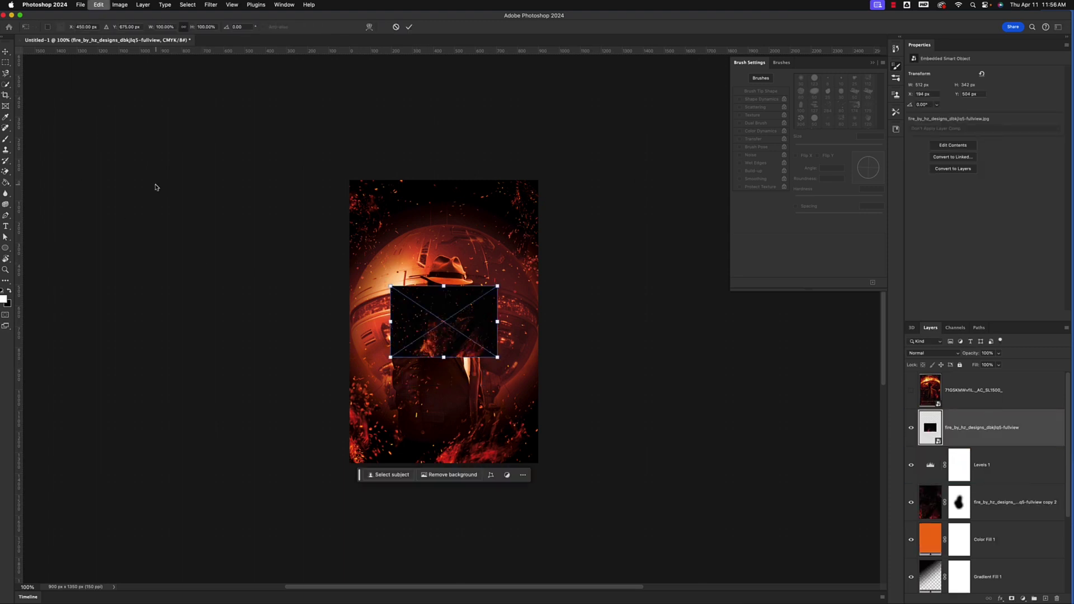
{"action": "left_click_drag", "start_coordinate": [493, 356], "coordinate": [438, 447]}
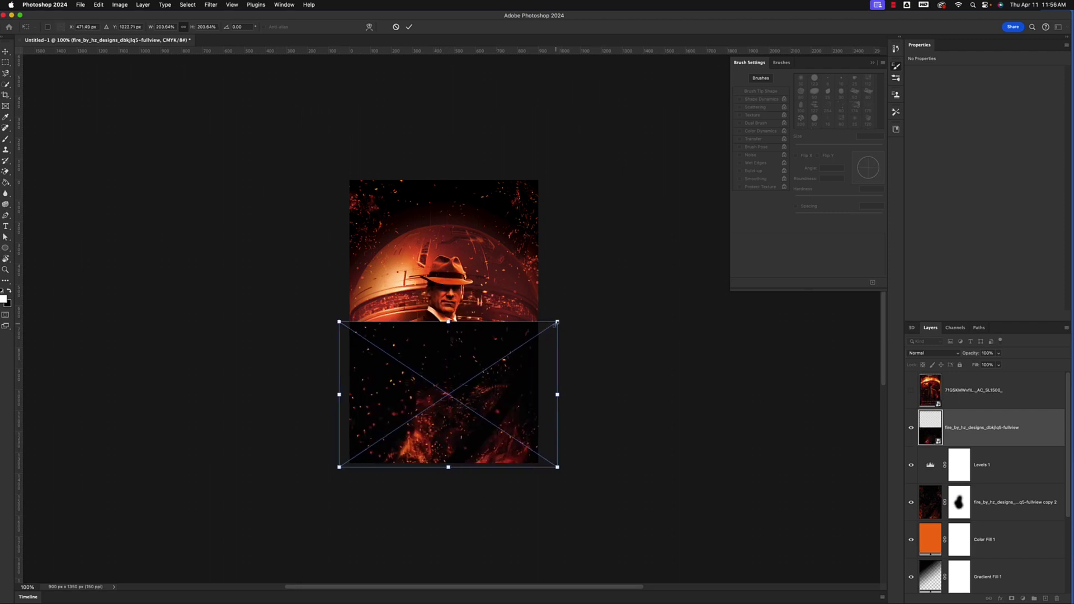
{"action": "left_click_drag", "start_coordinate": [557, 321], "coordinate": [540, 267]}
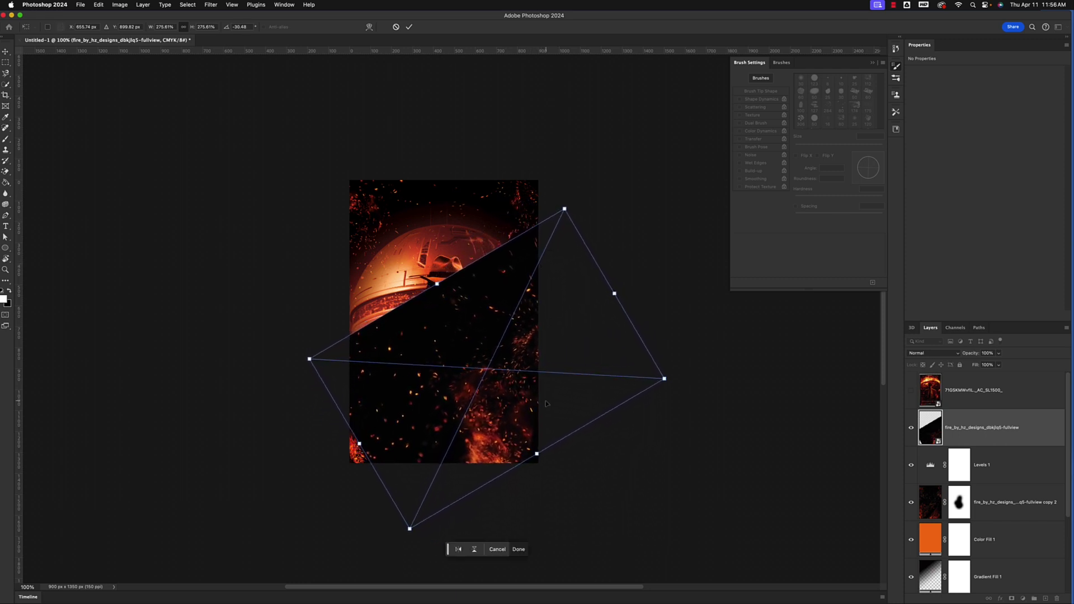
{"action": "left_click_drag", "start_coordinate": [514, 425], "coordinate": [500, 499]}
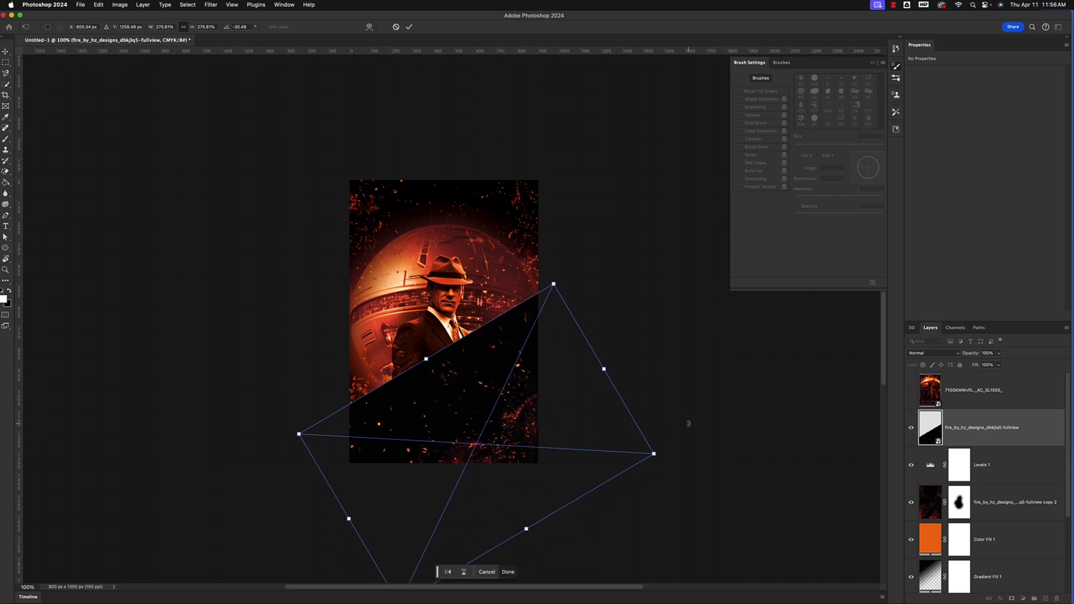
{"action": "key", "text": "Return"}
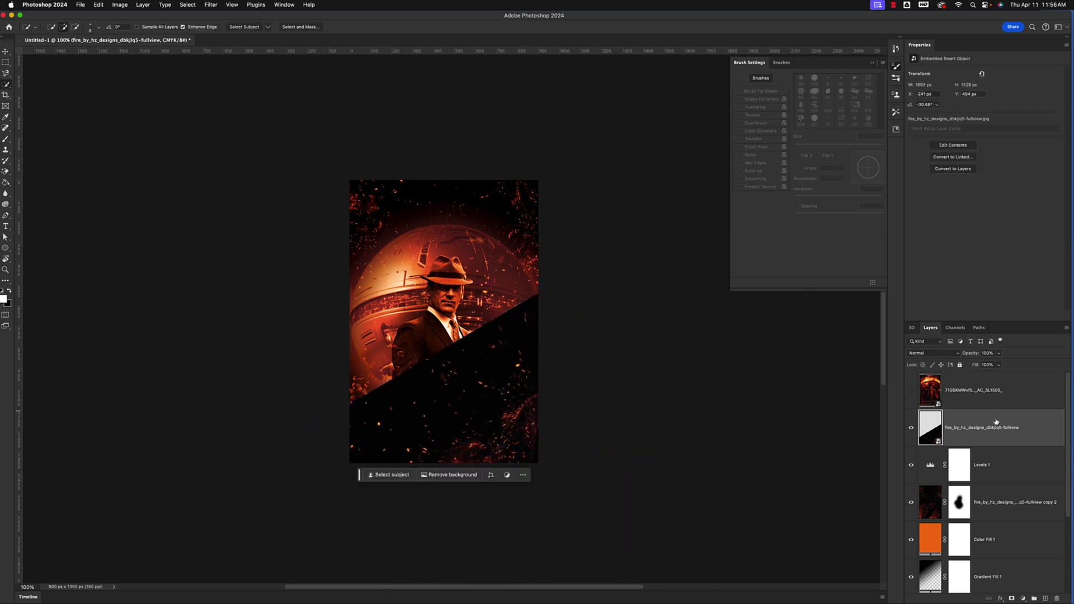
- Set the rotated fire layer's blend mode to Lighten
{"action": "left_click", "coordinate": [957, 354]}
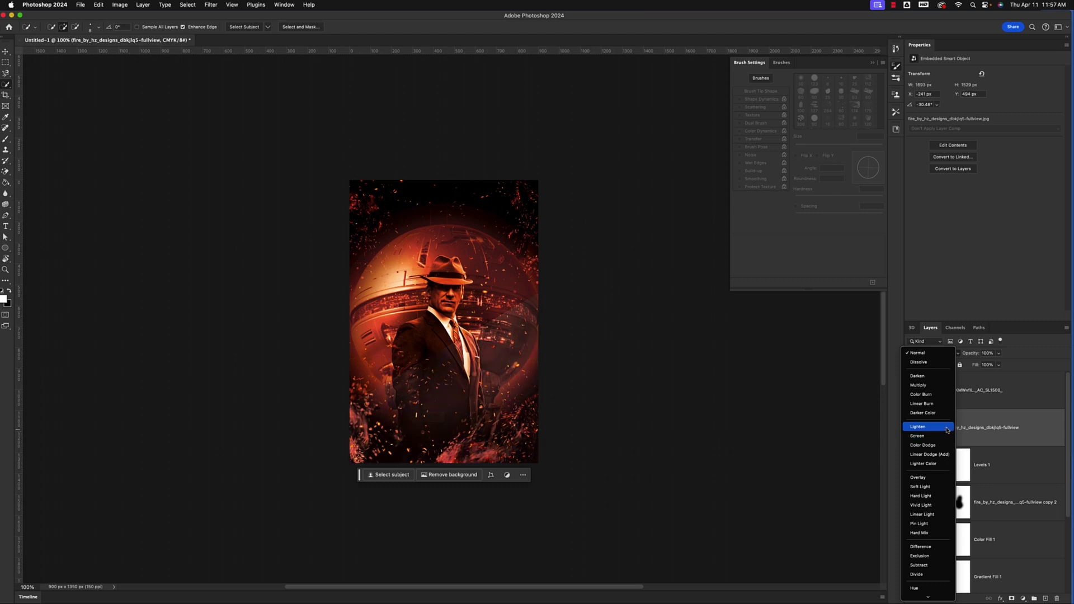
{"action": "left_click", "coordinate": [947, 429]}
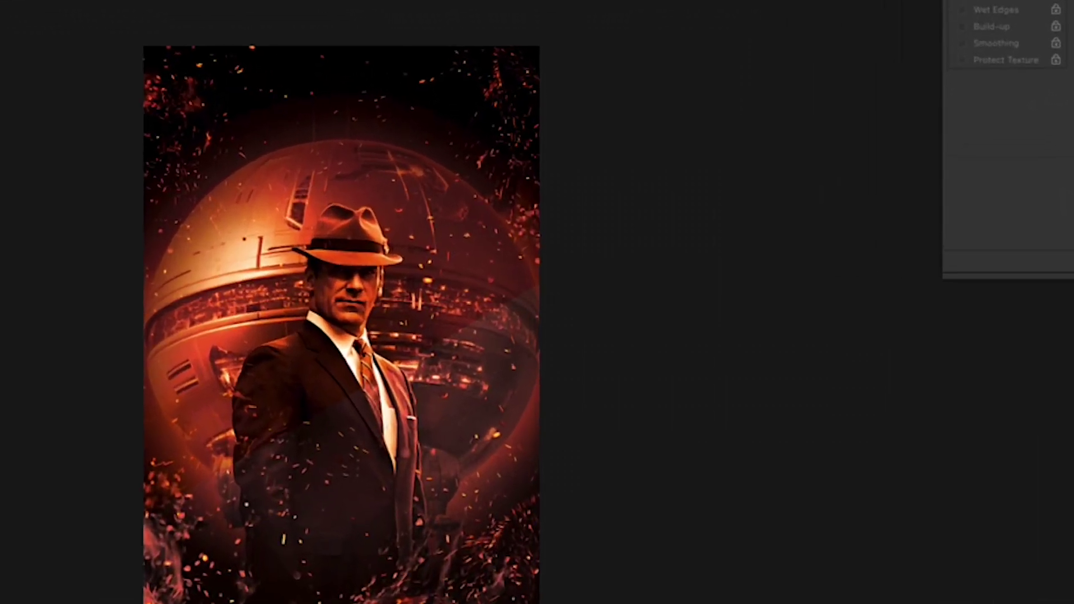
{"action": "scroll", "coordinate": [341, 302], "scroll_direction": "down", "scroll_amount": 3}
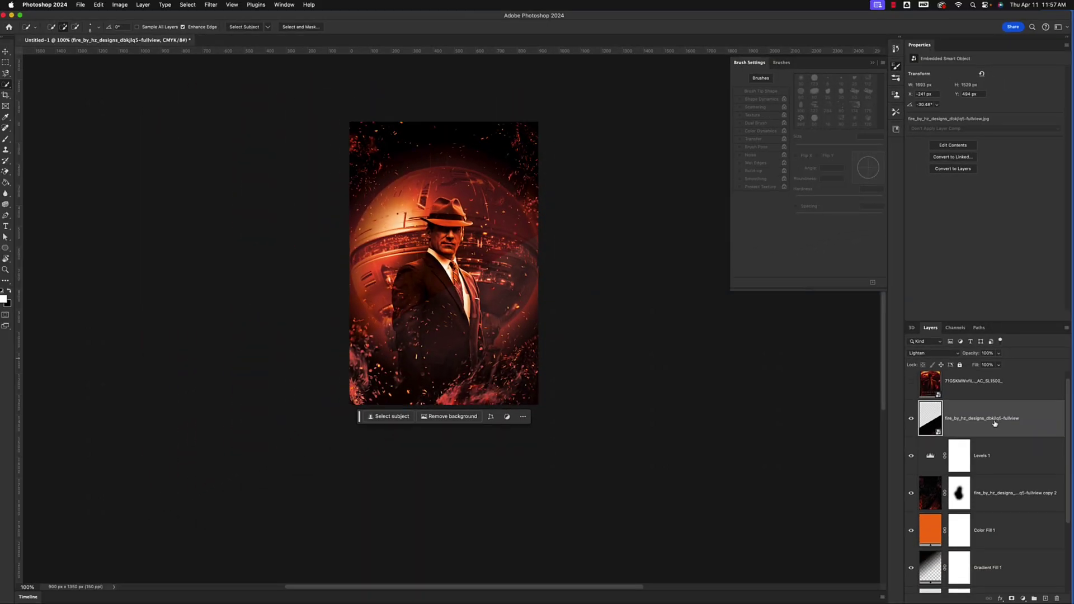
- Move the rotated fire layer below the Levels 1 adjustment and toggle the fire layer's visibility to judge its effect
{"action": "left_click_drag", "start_coordinate": [995, 423], "coordinate": [994, 474]}
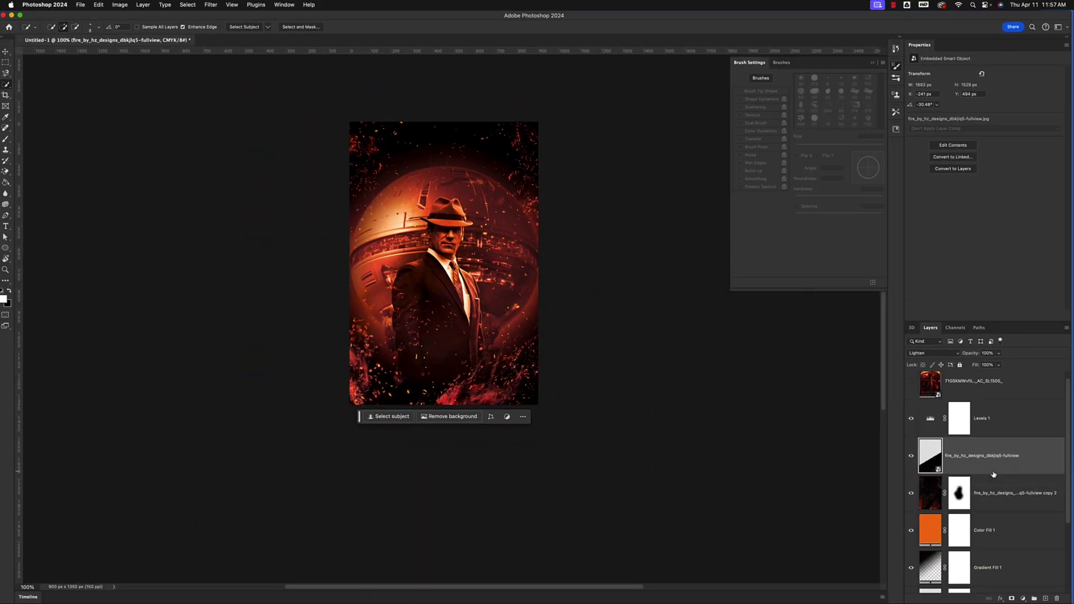
{"action": "key", "text": "super+z"}
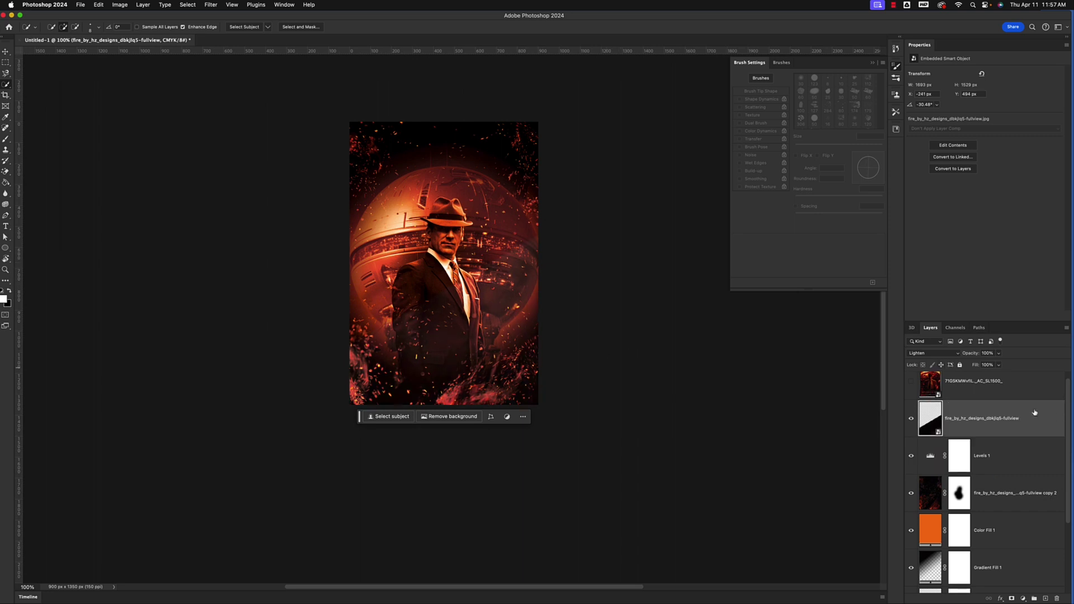
{"action": "left_click_drag", "start_coordinate": [1033, 415], "coordinate": [1031, 462]}
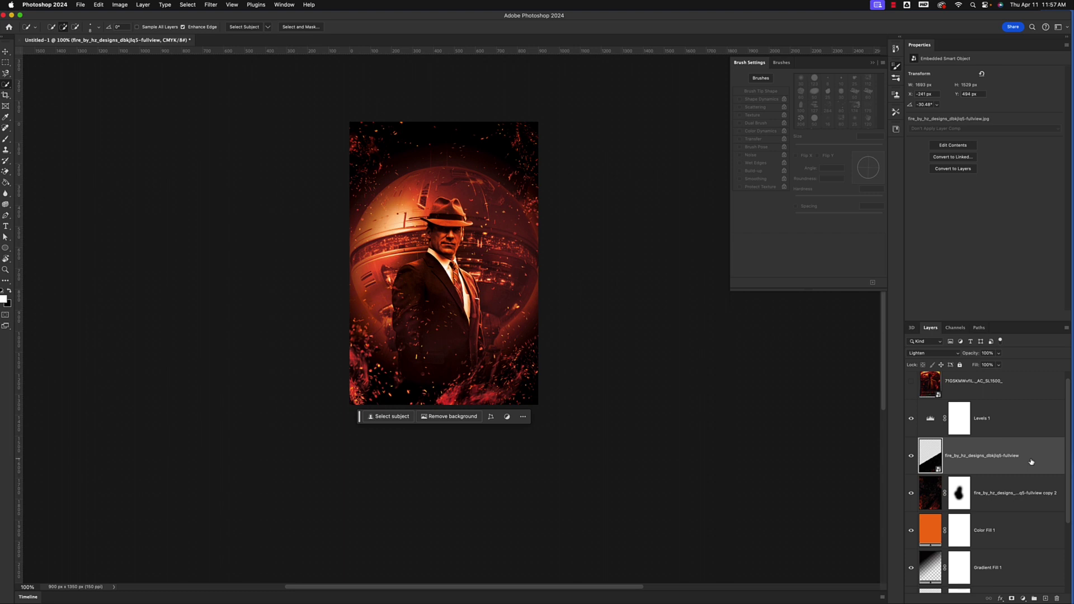
{"action": "left_click", "coordinate": [911, 455]}
{"action": "left_click", "coordinate": [911, 456]}
{"action": "left_click", "coordinate": [911, 455]}
{"action": "left_click", "coordinate": [911, 456]}
- Apply a short, upward-angled Motion Blur smart filter to the rotated fire layer
{"action": "left_click", "coordinate": [211, 5]}
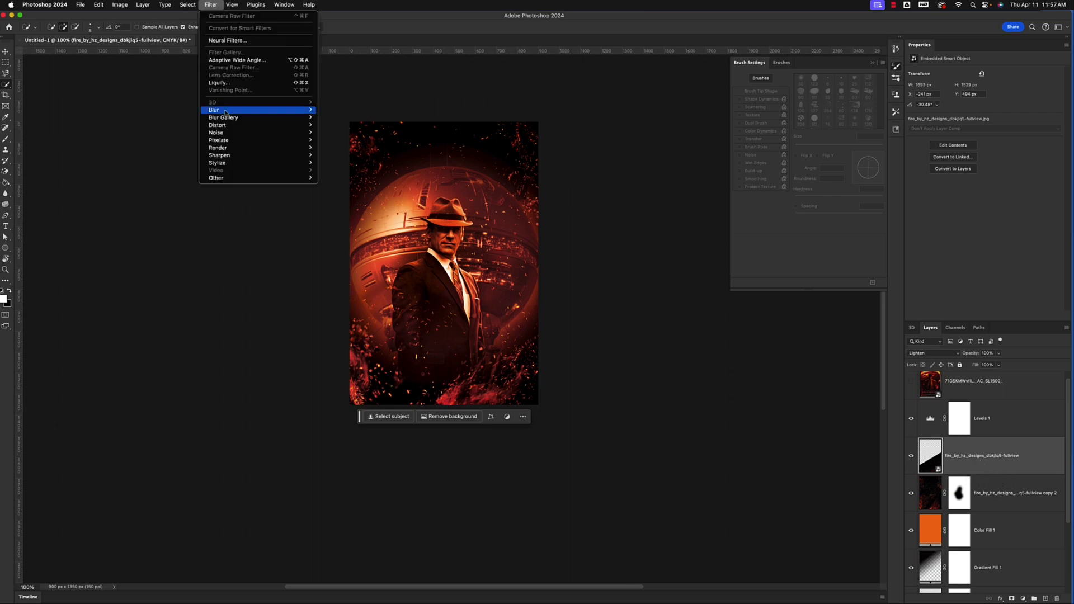
{"action": "mouse_move", "coordinate": [226, 112]}
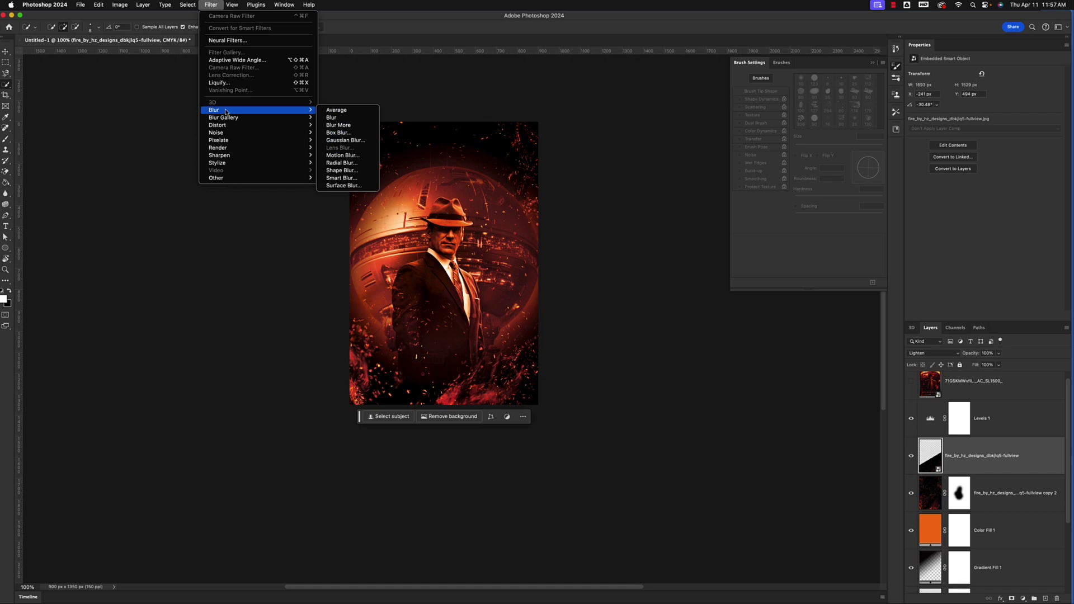
{"action": "left_click", "coordinate": [340, 156]}
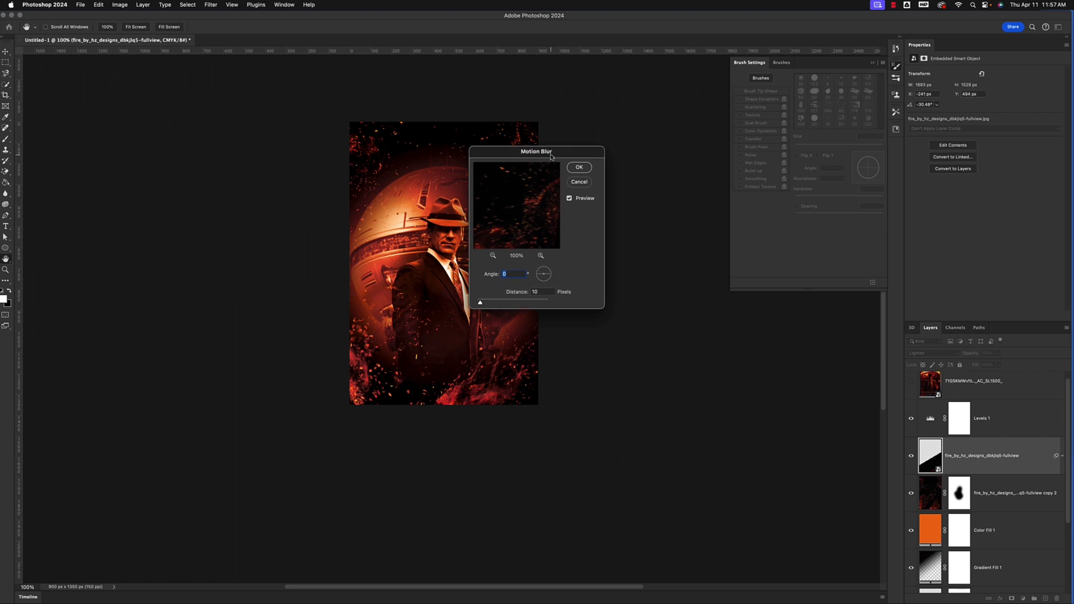
{"action": "left_click_drag", "start_coordinate": [552, 157], "coordinate": [656, 143]}
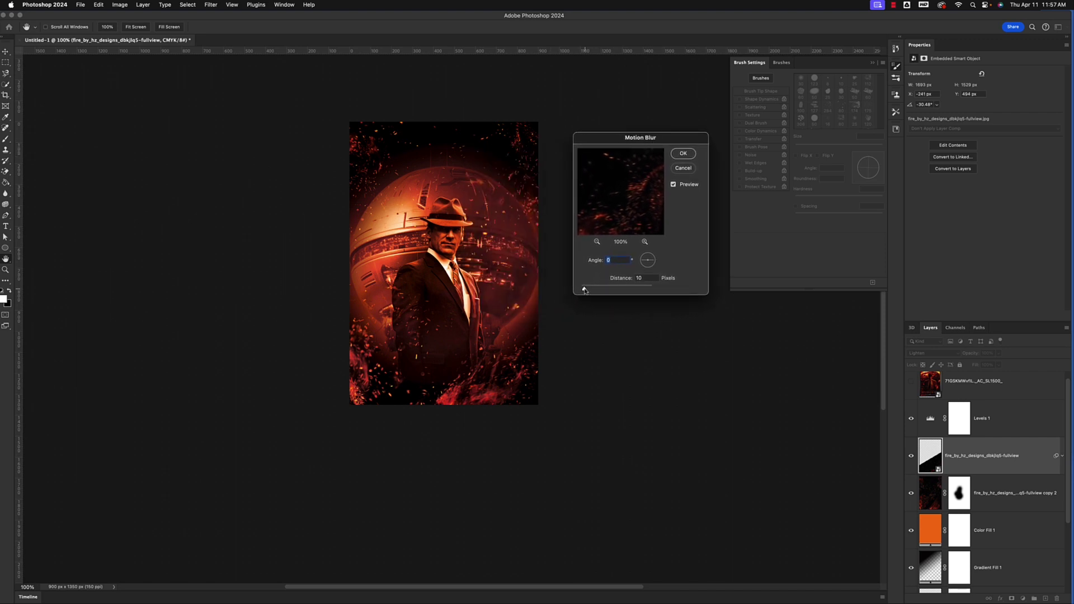
{"action": "left_click_drag", "start_coordinate": [586, 289], "coordinate": [596, 290]}
{"action": "key", "text": "Tab"}
{"action": "left_click_drag", "start_coordinate": [651, 263], "coordinate": [651, 255]}
{"action": "key", "text": "Up"}
{"action": "key", "text": "Up"}
{"action": "key", "text": "Up"}
{"action": "key", "text": "Up"}
{"action": "key", "text": "Up"}
{"action": "left_click_drag", "start_coordinate": [594, 289], "coordinate": [592, 290]}
{"action": "left_click", "coordinate": [680, 155]}
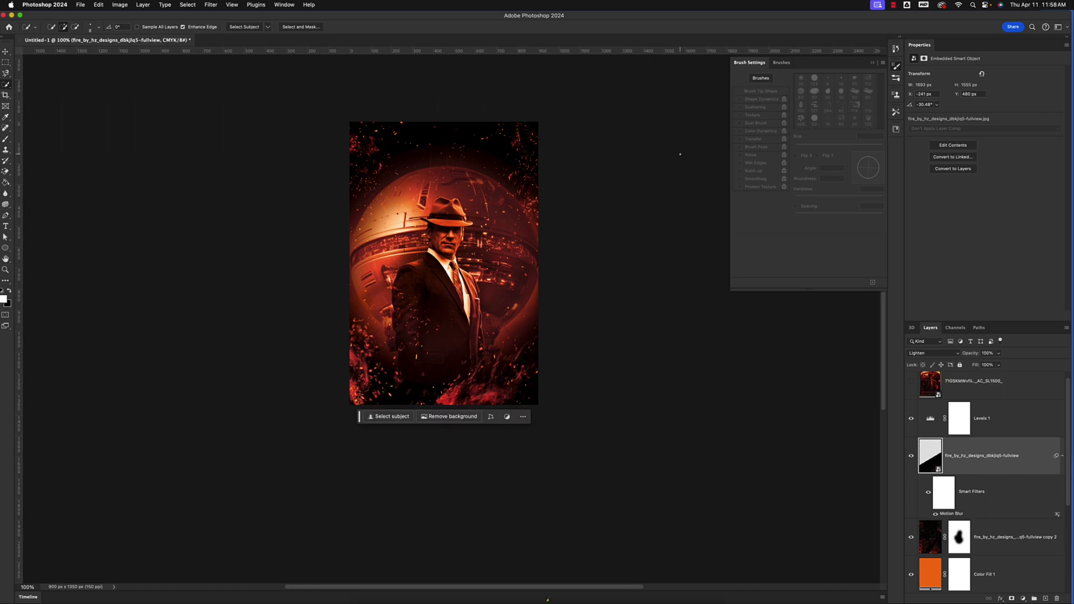
- Enlarge the motion-blurred fire layer to about 421% scale, keeping its -30.48° rotation
{"action": "key", "text": "super+t"}
{"action": "left_click", "coordinate": [556, 219]}
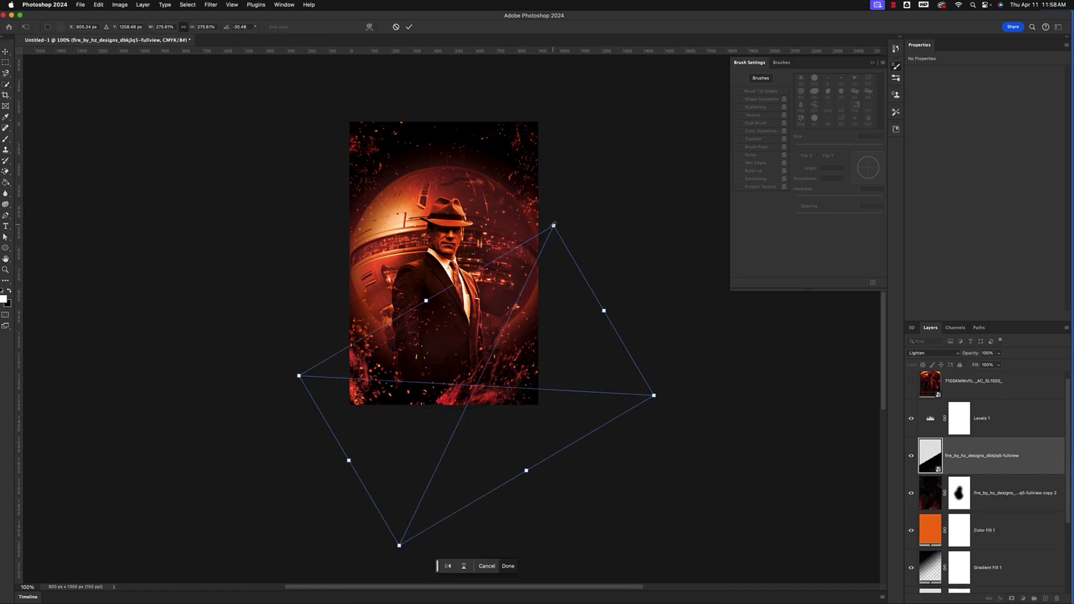
{"action": "left_click_drag", "start_coordinate": [553, 225], "coordinate": [746, 81]}
{"action": "left_click_drag", "start_coordinate": [515, 353], "coordinate": [439, 456]}
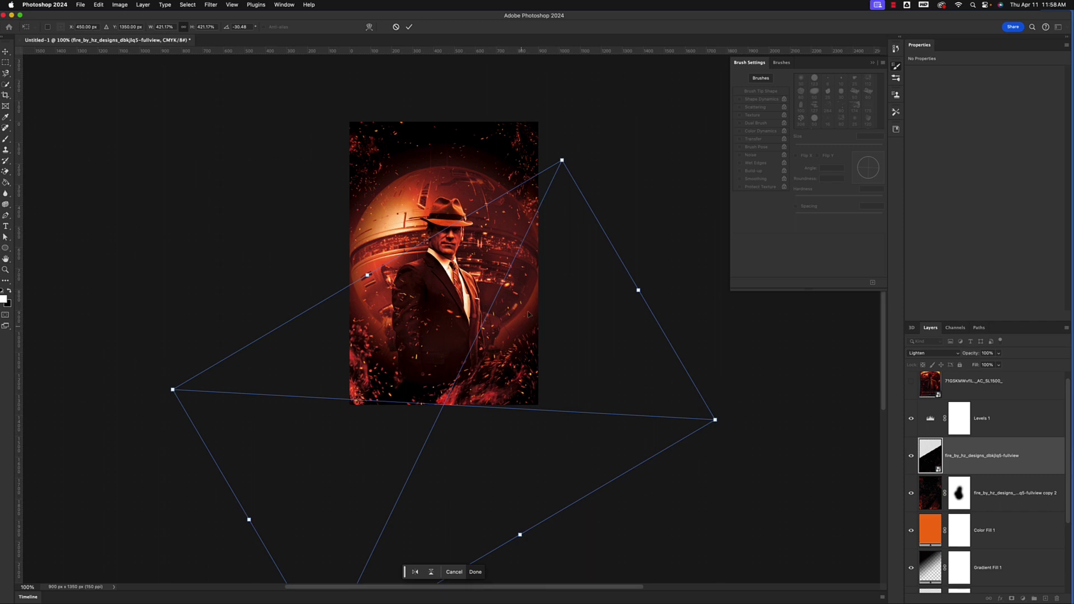
{"action": "key", "text": "Return"}
- Move the enlarged fire layer to about X -1184, Y -648 px, with embers beside the man, and check it against the Oppenheimer reference
{"action": "key", "text": "v"}
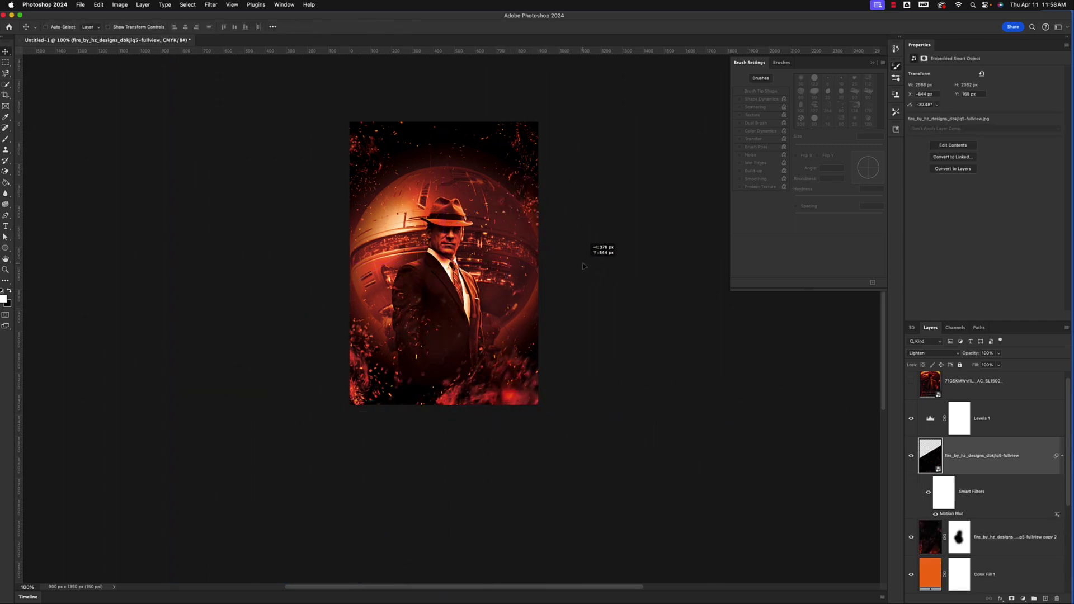
{"action": "left_click_drag", "start_coordinate": [534, 273], "coordinate": [414, 262]}
{"action": "left_click_drag", "start_coordinate": [392, 248], "coordinate": [406, 224]}
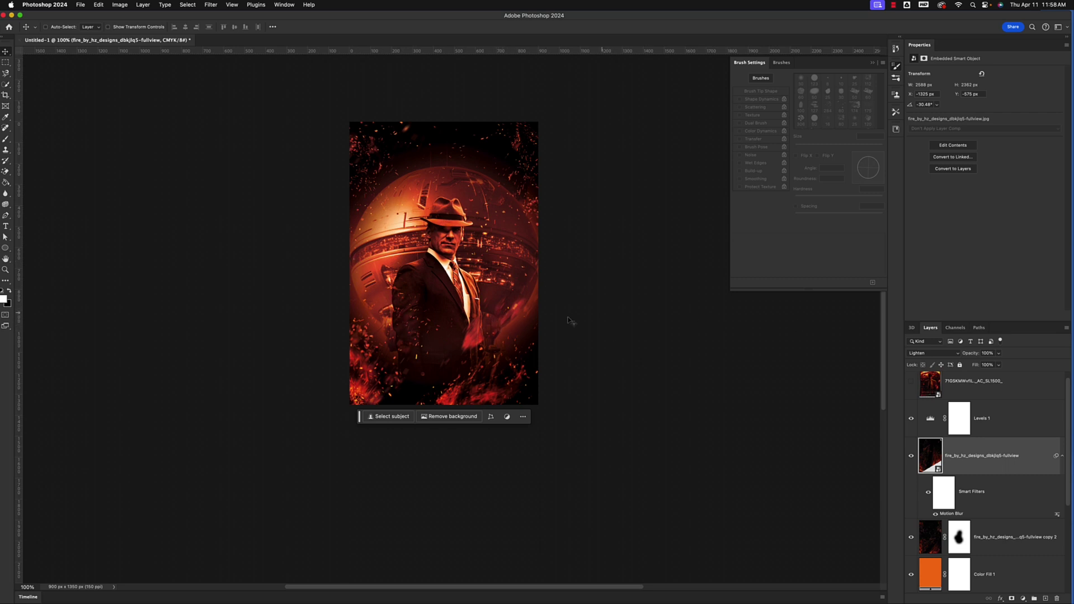
{"action": "left_click", "coordinate": [486, 335]}
{"action": "left_click_drag", "start_coordinate": [485, 335], "coordinate": [500, 316]}
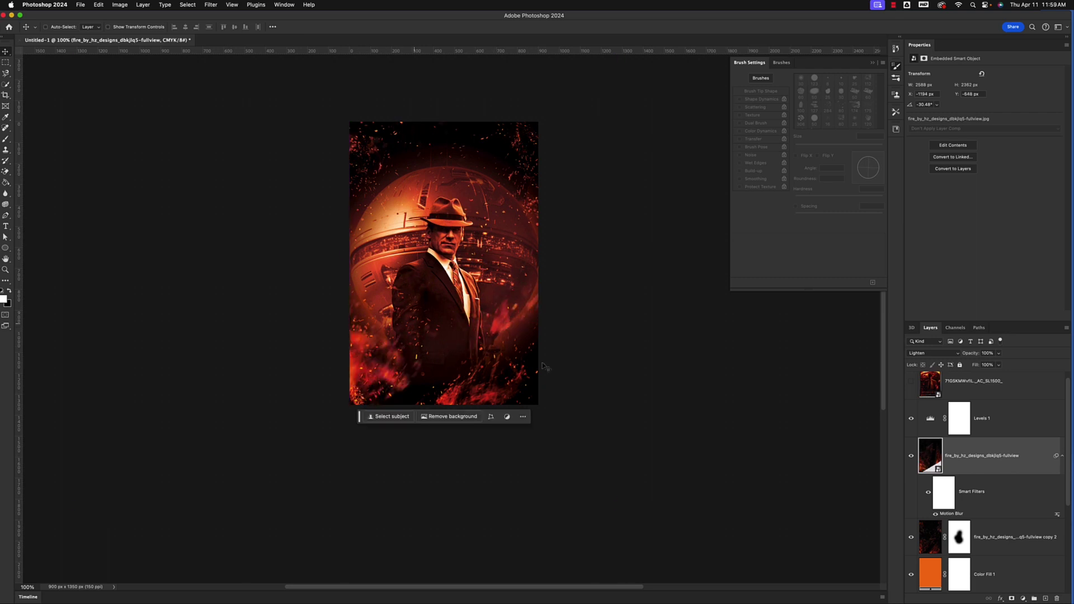
{"action": "left_click", "coordinate": [912, 382]}
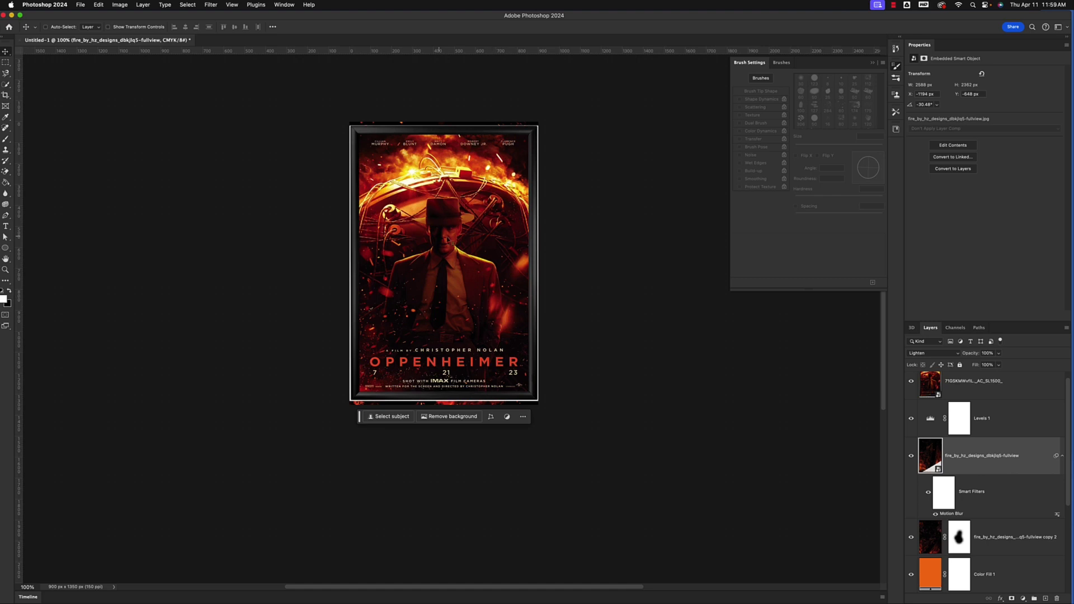
{"action": "left_click", "coordinate": [911, 457]}
- Set the radial Gradient Fill 1 vignette's scale to 70% and reposition its centre on the canvas
{"action": "scroll", "coordinate": [1069, 493], "scroll_direction": "down", "scroll_amount": 5}
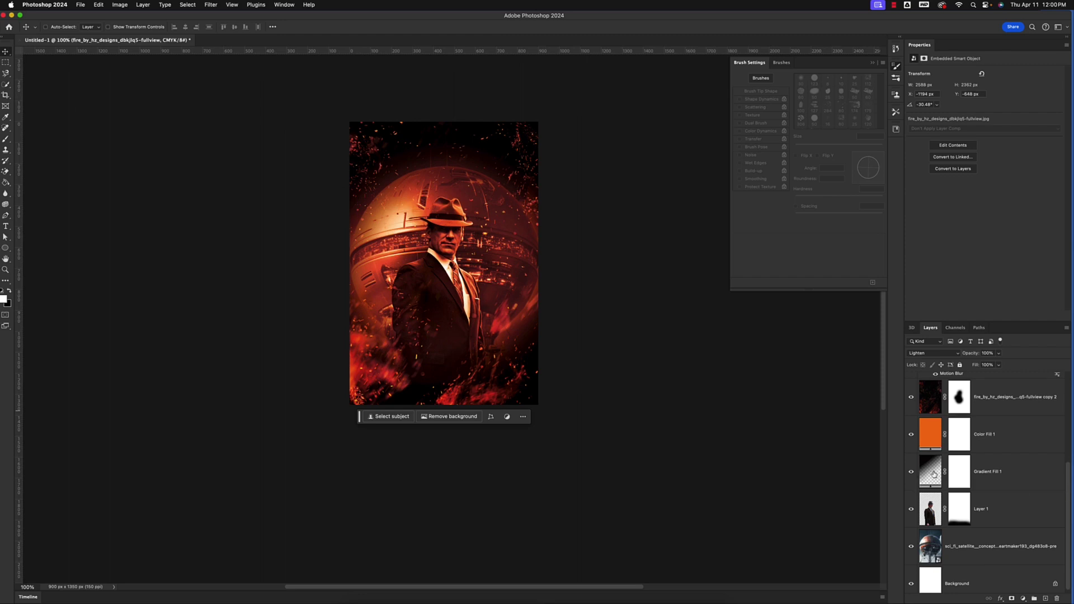
{"action": "double_click", "coordinate": [933, 474]}
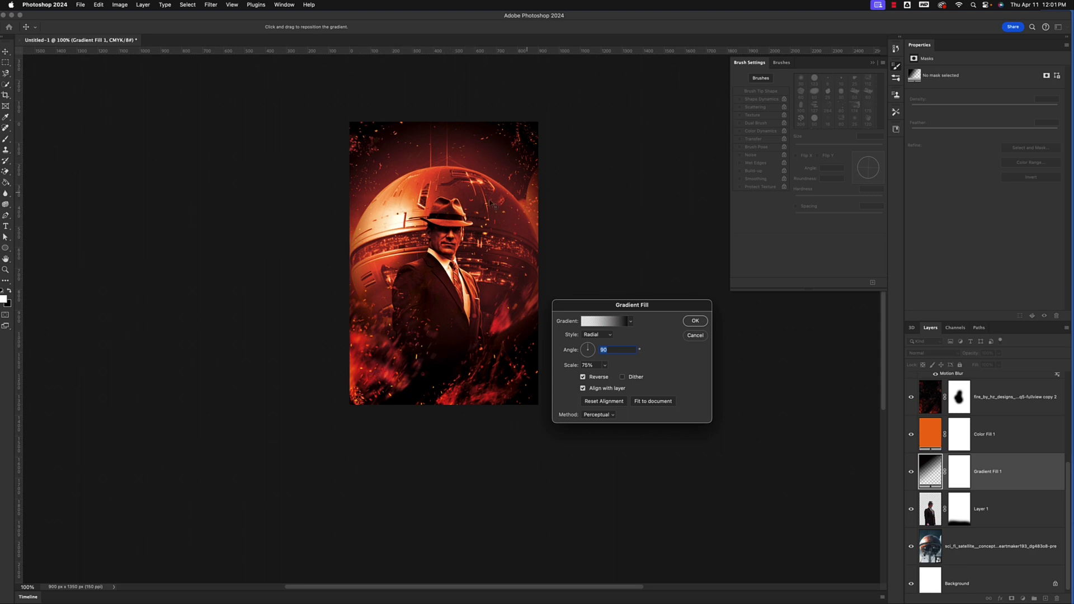
{"action": "left_click", "coordinate": [605, 366]}
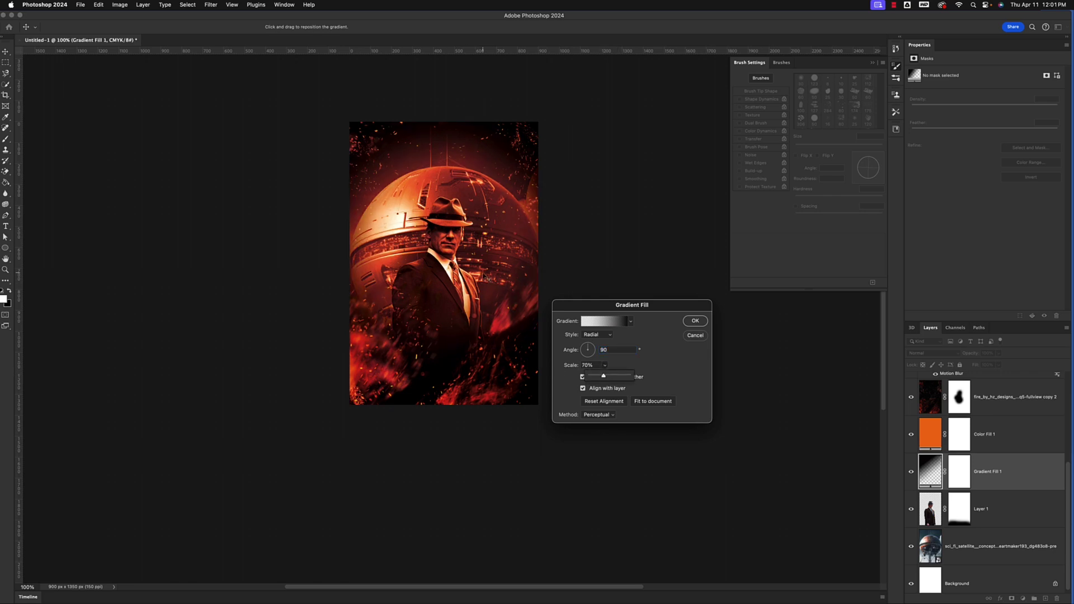
{"action": "left_click_drag", "start_coordinate": [470, 255], "coordinate": [466, 260]}
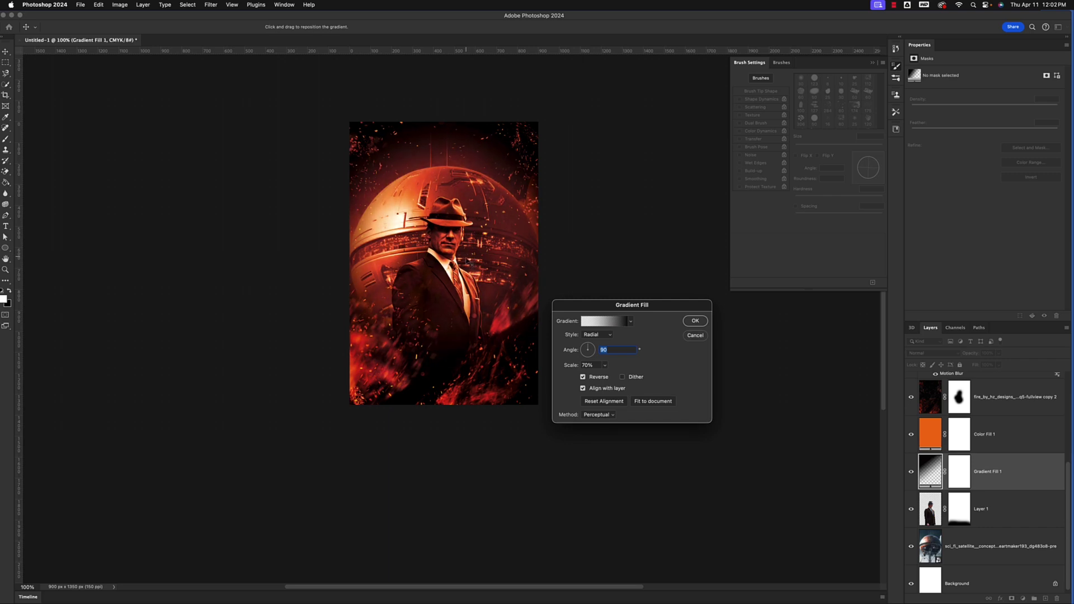
{"action": "left_click", "coordinate": [694, 321]}
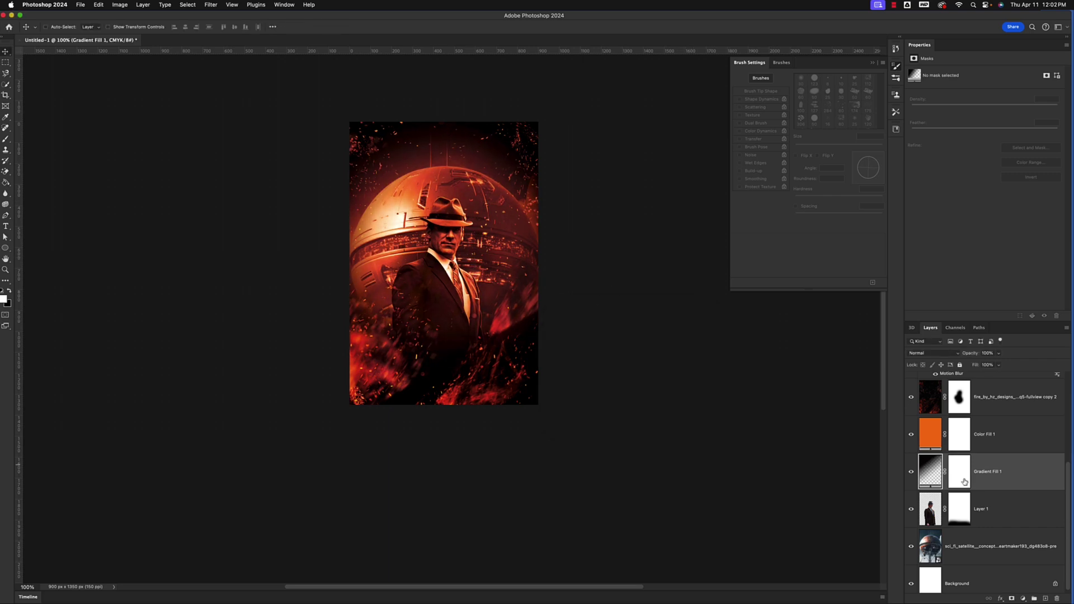
- Paint black on the Gradient Fill 1 mask over the man's lower body with a soft 250 px brush at 50% flow
{"action": "left_click", "coordinate": [956, 473]}
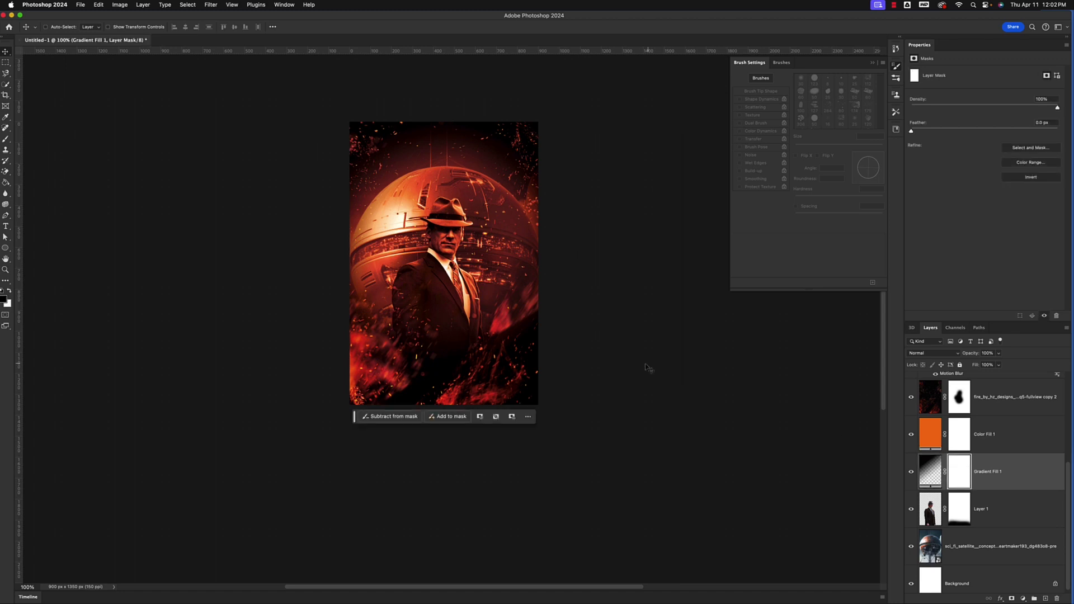
{"action": "key", "text": "b"}
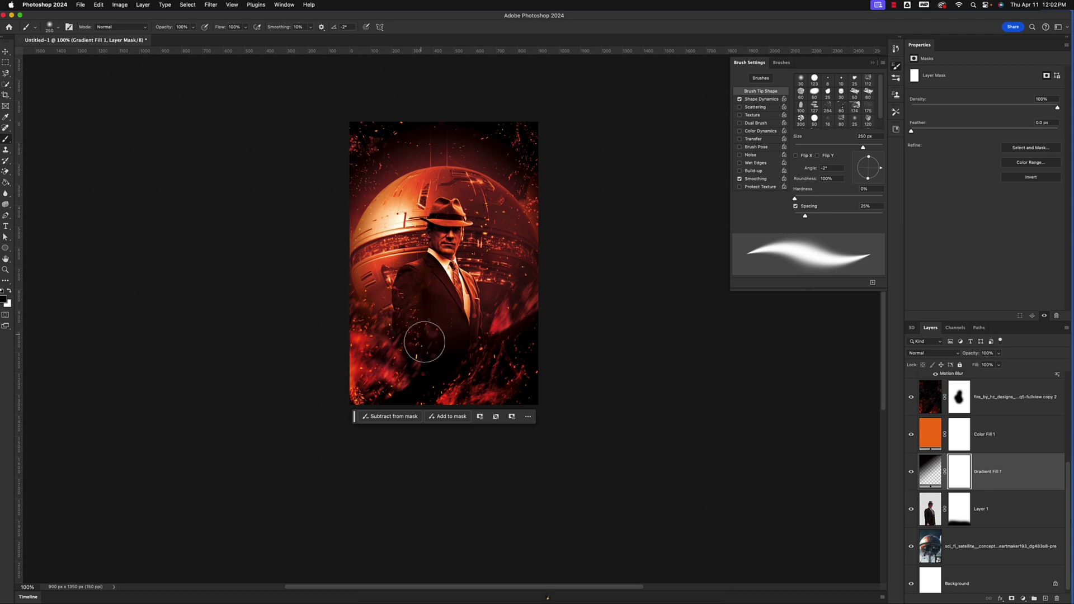
{"action": "mouse_move", "coordinate": [434, 350]}
{"action": "left_mouse_down"}
{"action": "mouse_move", "coordinate": [438, 360]}
{"action": "mouse_move", "coordinate": [453, 340]}
{"action": "mouse_move", "coordinate": [448, 355]}
{"action": "mouse_move", "coordinate": [465, 344]}
{"action": "mouse_move", "coordinate": [412, 390]}
{"action": "mouse_move", "coordinate": [383, 367]}
{"action": "mouse_move", "coordinate": [433, 369]}
{"action": "left_mouse_up"}
{"action": "key", "text": "super+z"}
{"action": "left_click", "coordinate": [245, 28]}
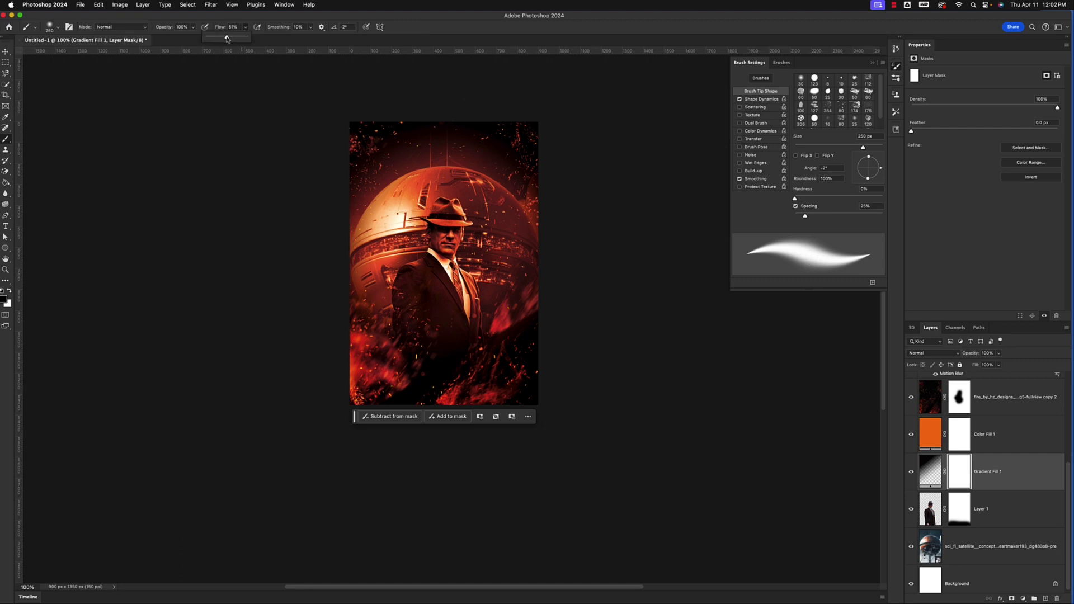
{"action": "left_click", "coordinate": [458, 334]}
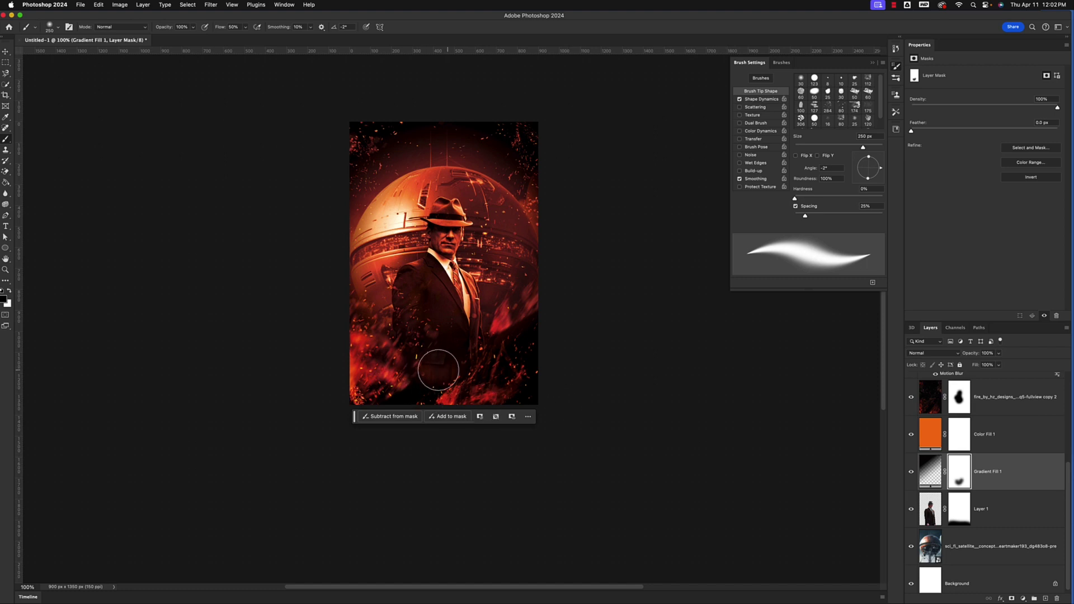
- Paint white on Layer 1's mask along its lower edge to reveal more of the man's lower body
{"action": "left_click", "coordinate": [976, 519]}
{"action": "left_click", "coordinate": [958, 515]}
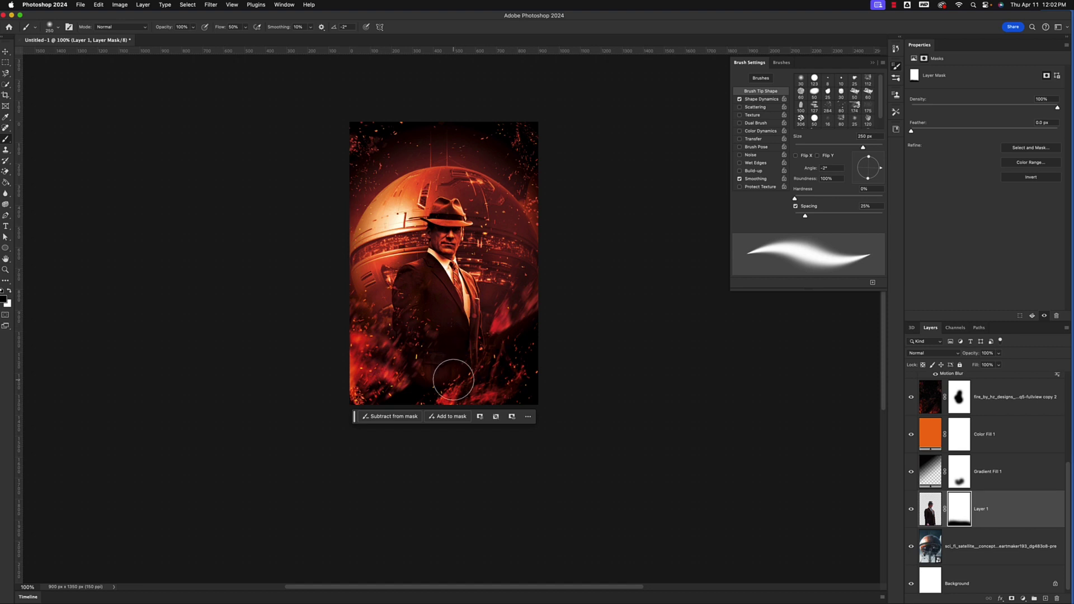
{"action": "key", "text": "x"}
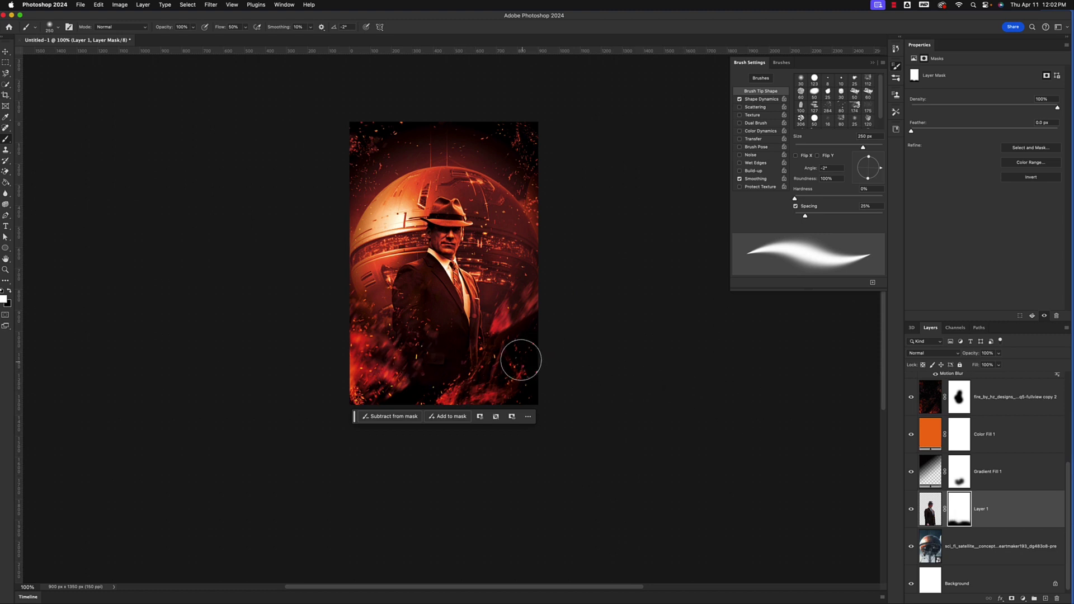
- Compare the updated poster with the Oppenheimer reference by toggling the reference layer on and off
{"action": "scroll", "coordinate": [957, 504], "scroll_direction": "up", "scroll_amount": 1}
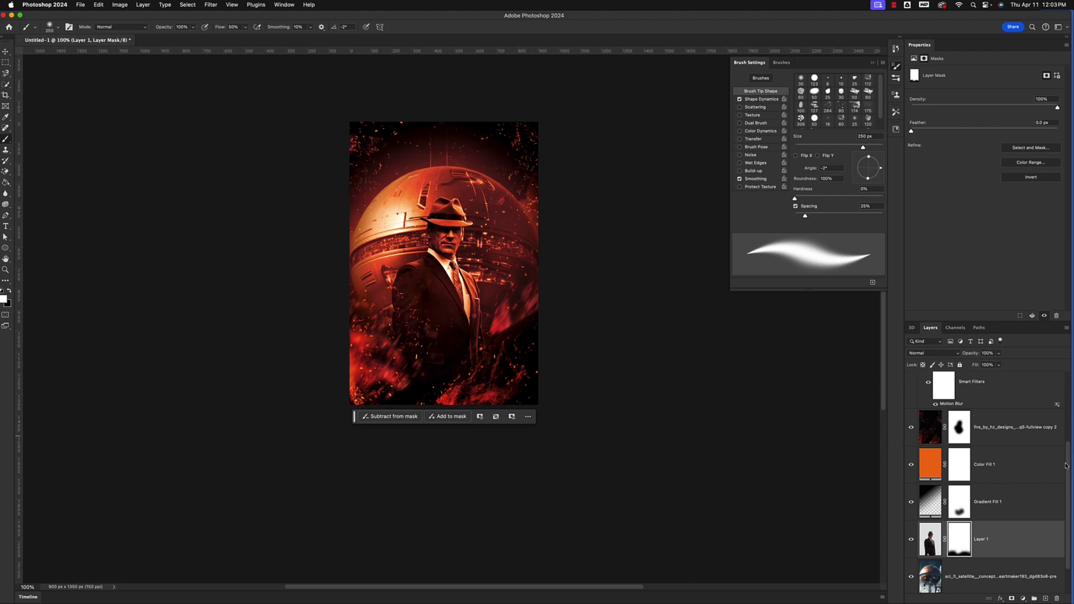
{"action": "left_click_drag", "start_coordinate": [1068, 471], "coordinate": [1064, 415]}
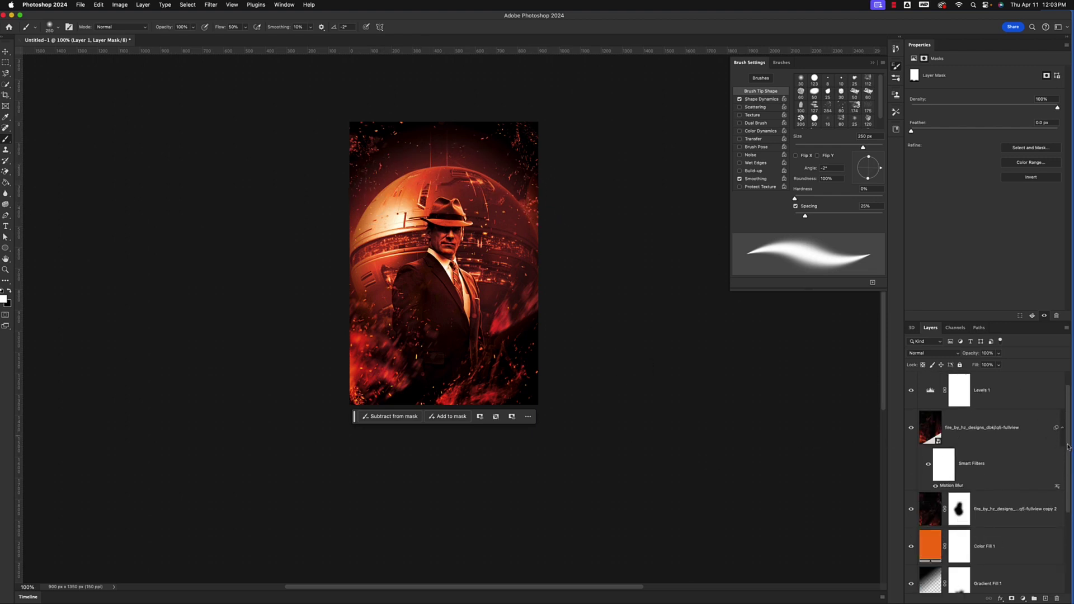
{"action": "scroll", "coordinate": [1067, 446], "scroll_direction": "up", "scroll_amount": 2}
{"action": "left_click", "coordinate": [910, 391]}
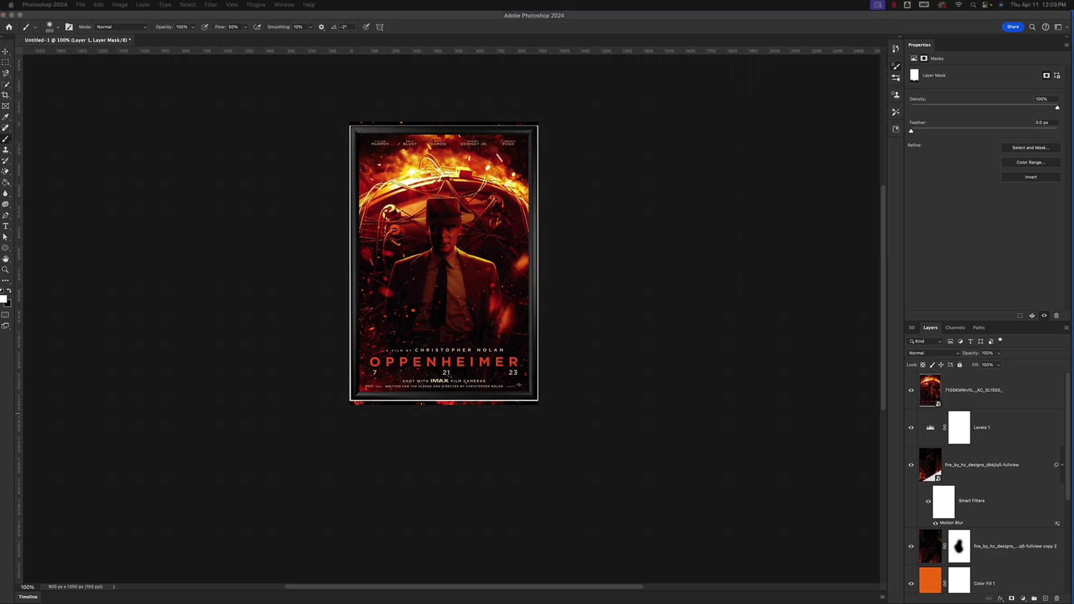
{"action": "left_click", "coordinate": [911, 392]}
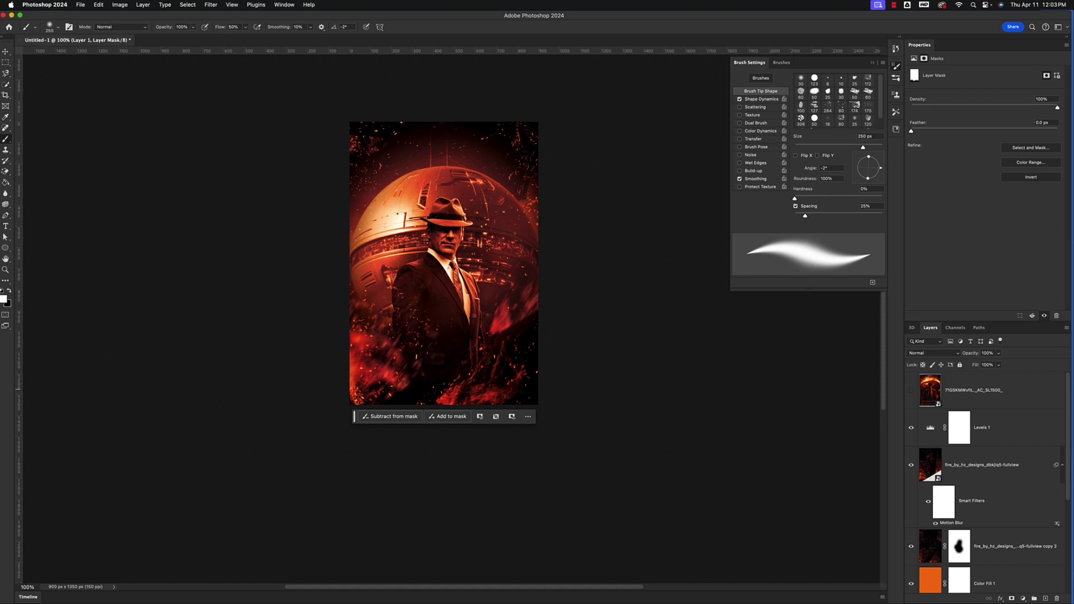
{"action": "left_click_drag", "start_coordinate": [1071, 161], "coordinate": [495, 305]}
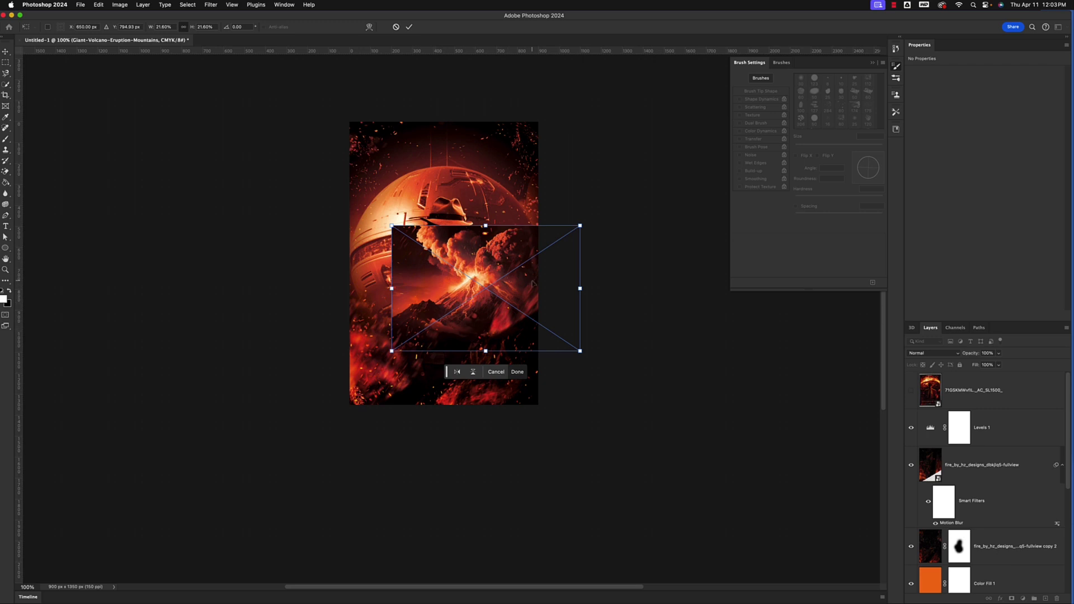
{"action": "left_click_drag", "start_coordinate": [518, 286], "coordinate": [598, 191]}
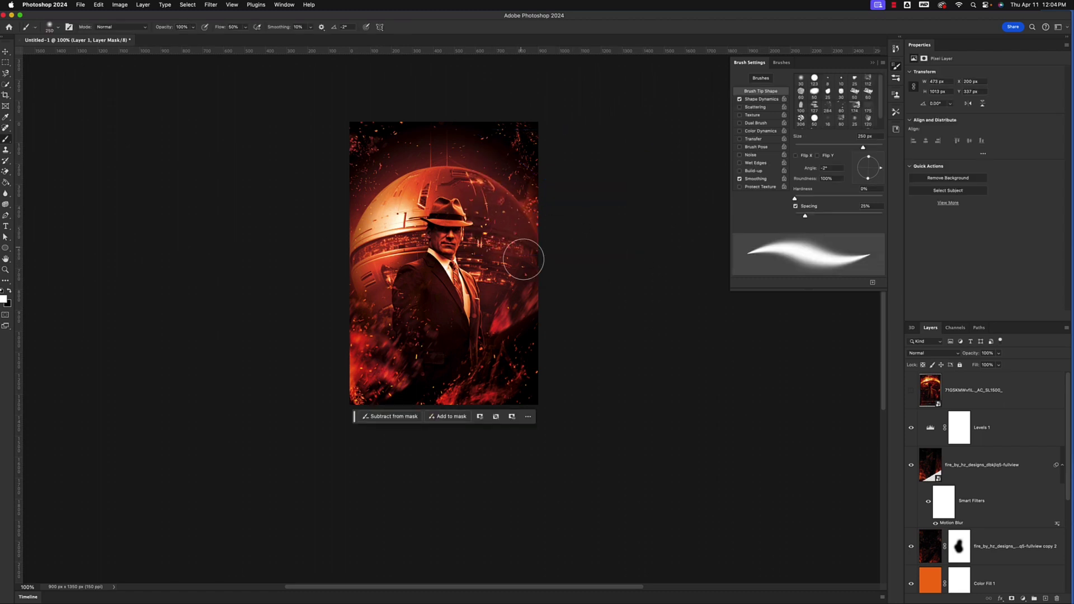
{"action": "mouse_move", "coordinate": [523, 259]}
{"action": "left_mouse_down"}
{"action": "mouse_move", "coordinate": [495, 314]}
{"action": "mouse_move", "coordinate": [453, 267]}
{"action": "left_mouse_up"}
- Isolate the sci-fi satellite image by hiding all layers above it, and make its layer active for the Object Selection tool
{"action": "left_click_drag", "start_coordinate": [1068, 390], "coordinate": [1063, 518]}
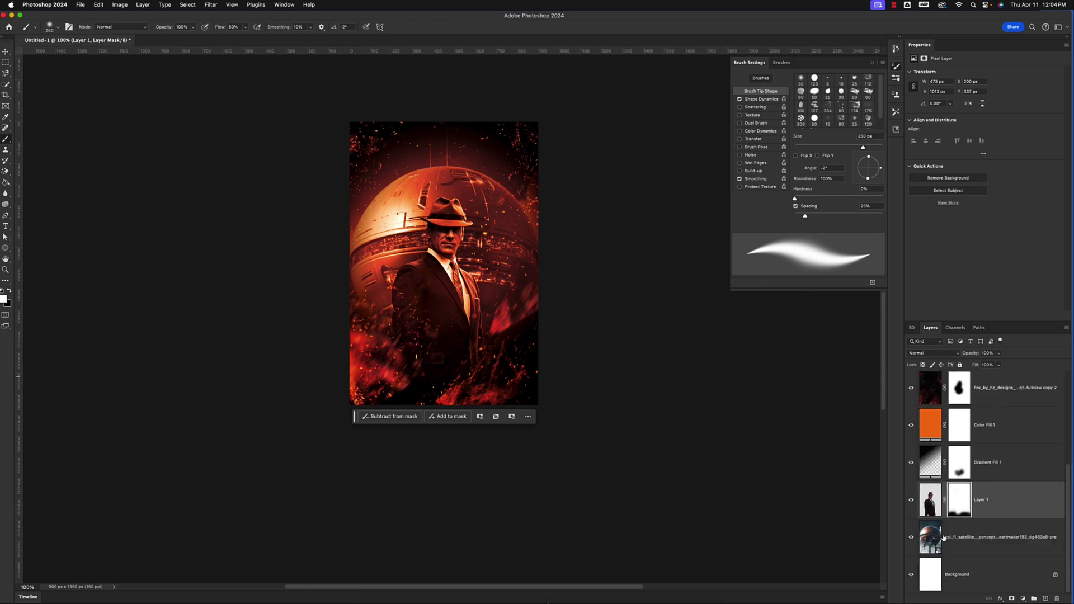
{"action": "left_click_drag", "start_coordinate": [913, 454], "coordinate": [914, 371]}
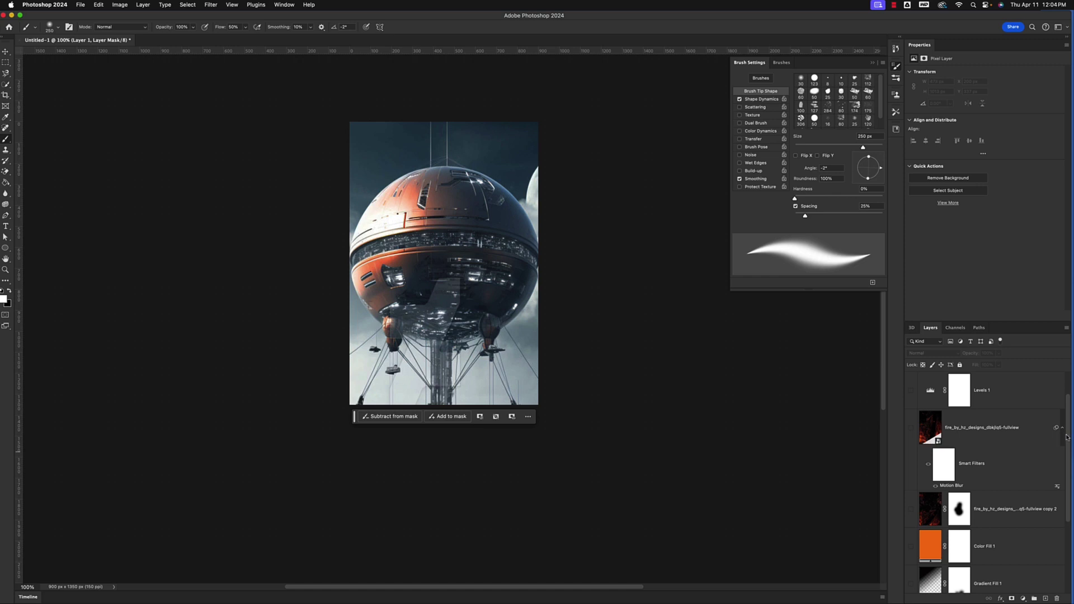
{"action": "scroll", "coordinate": [1067, 437], "scroll_direction": "down", "scroll_amount": 5}
{"action": "left_click", "coordinate": [1001, 536]}
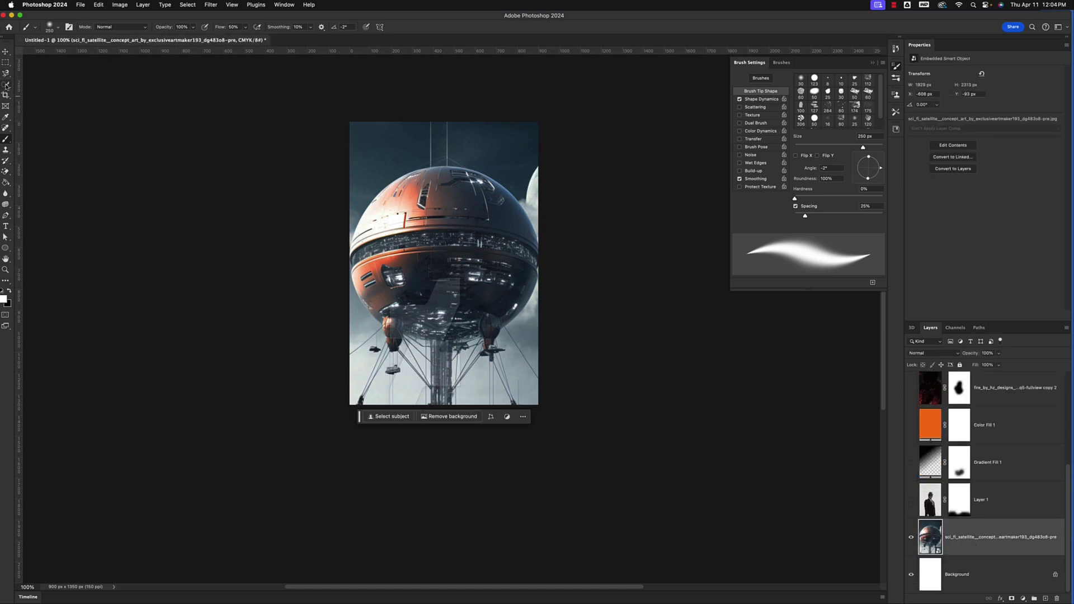
{"action": "left_click_drag", "start_coordinate": [7, 85], "coordinate": [40, 88]}
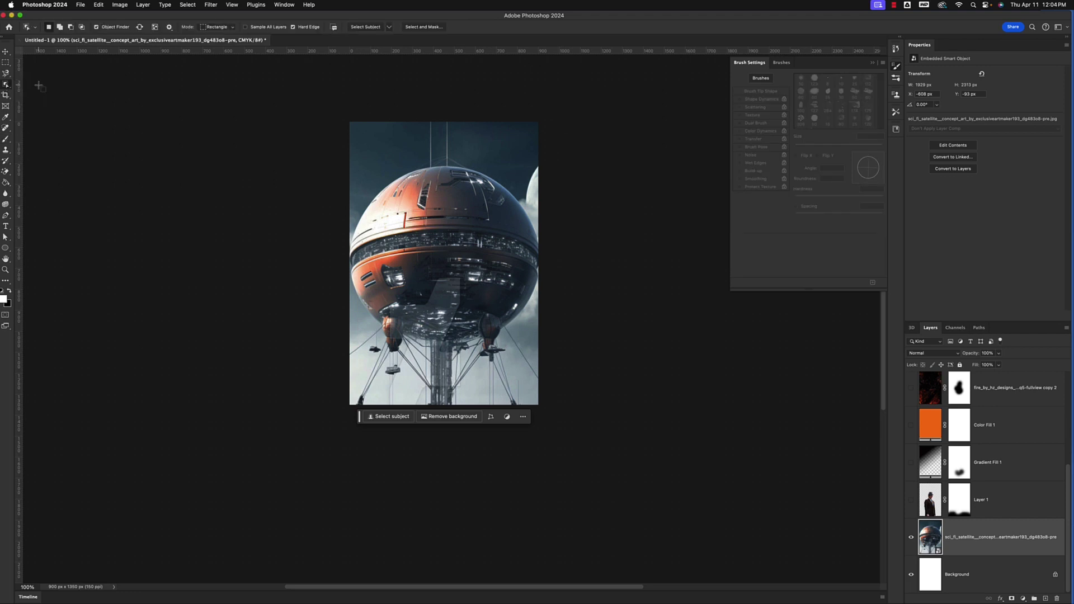
- Select the sci-fi sphere with the Object Selection tool and copy it onto its own layer
{"action": "left_click", "coordinate": [449, 209]}
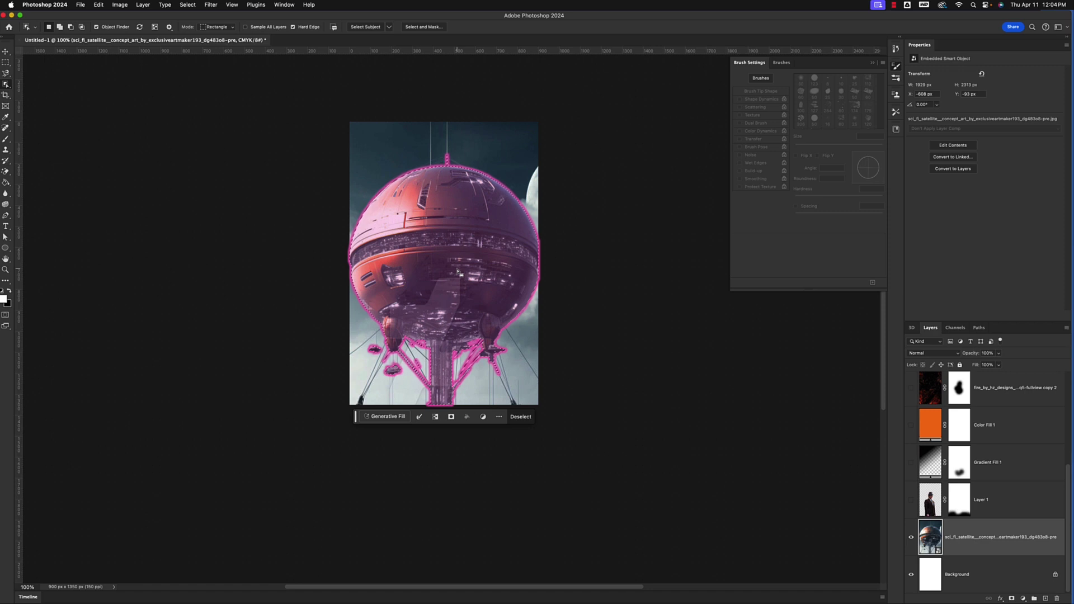
{"action": "key", "text": "super+j"}
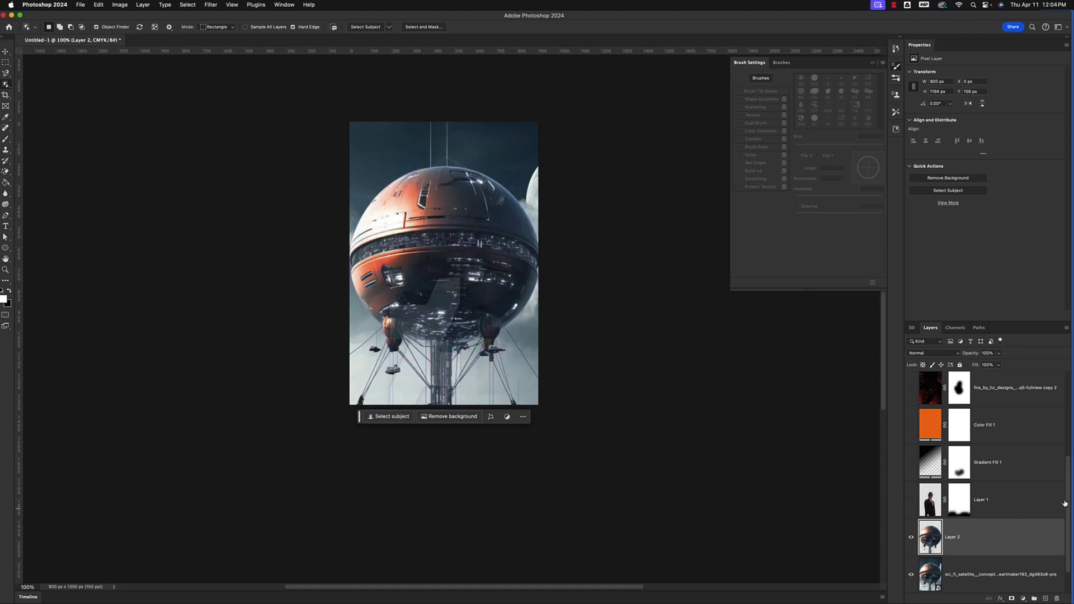
{"action": "mouse_move", "coordinate": [1067, 501]}
{"action": "left_mouse_down"}
{"action": "mouse_move", "coordinate": [1071, 484]}
{"action": "mouse_move", "coordinate": [1072, 516]}
{"action": "left_mouse_up"}
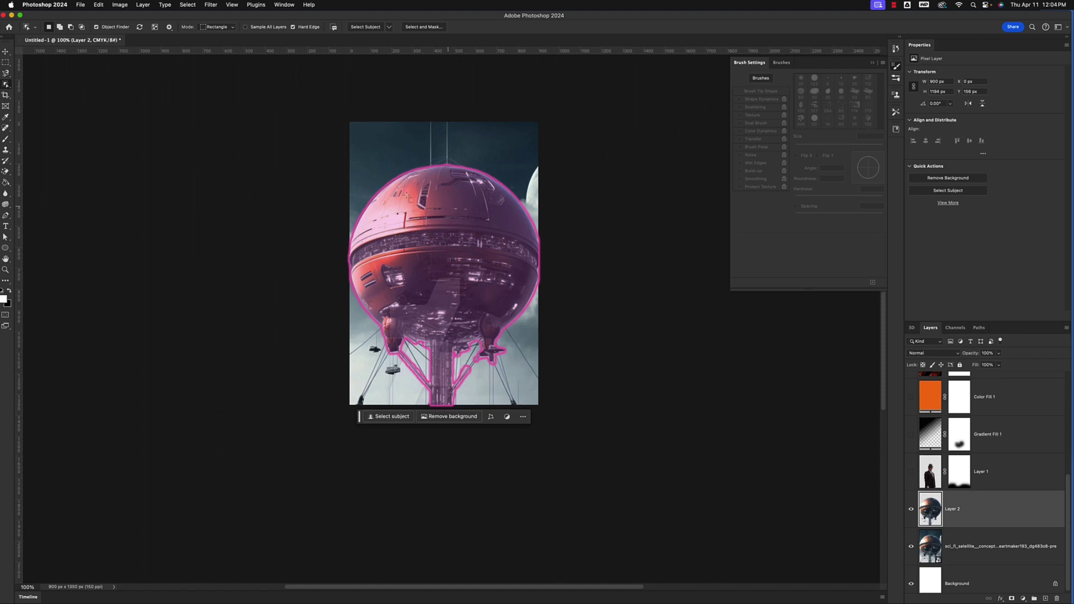
- Place the Giant-Volcano-Eruption-Mountains image beneath the cut-out sphere layer and move it up so the eruption sits behind the sphere's top
{"action": "key", "text": "v"}
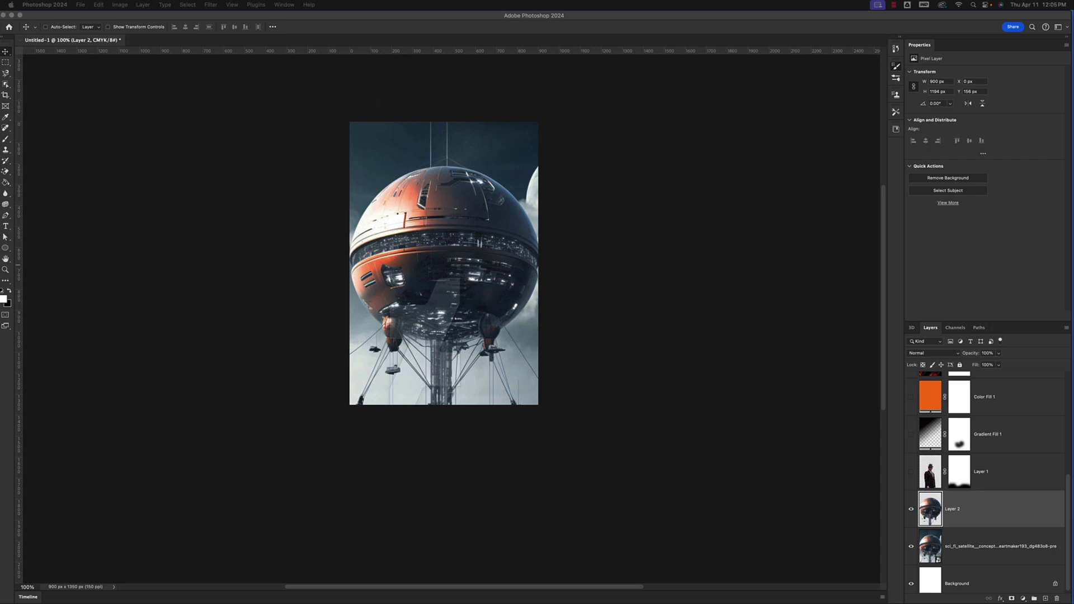
{"action": "left_click", "coordinate": [425, 281]}
{"action": "key", "text": "super+t"}
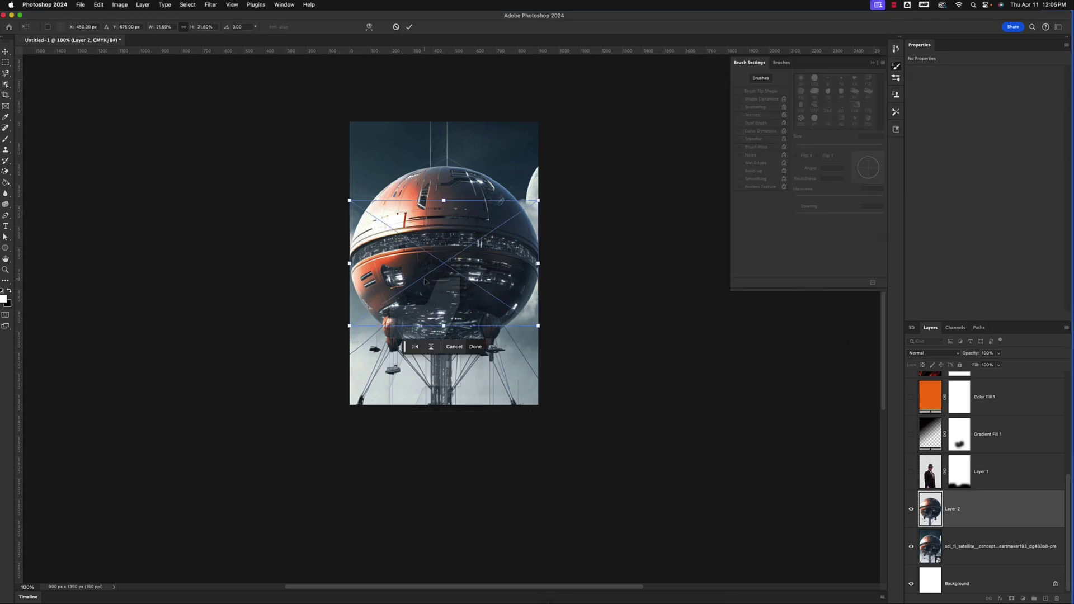
{"action": "left_click_drag", "start_coordinate": [1001, 526], "coordinate": [999, 566]}
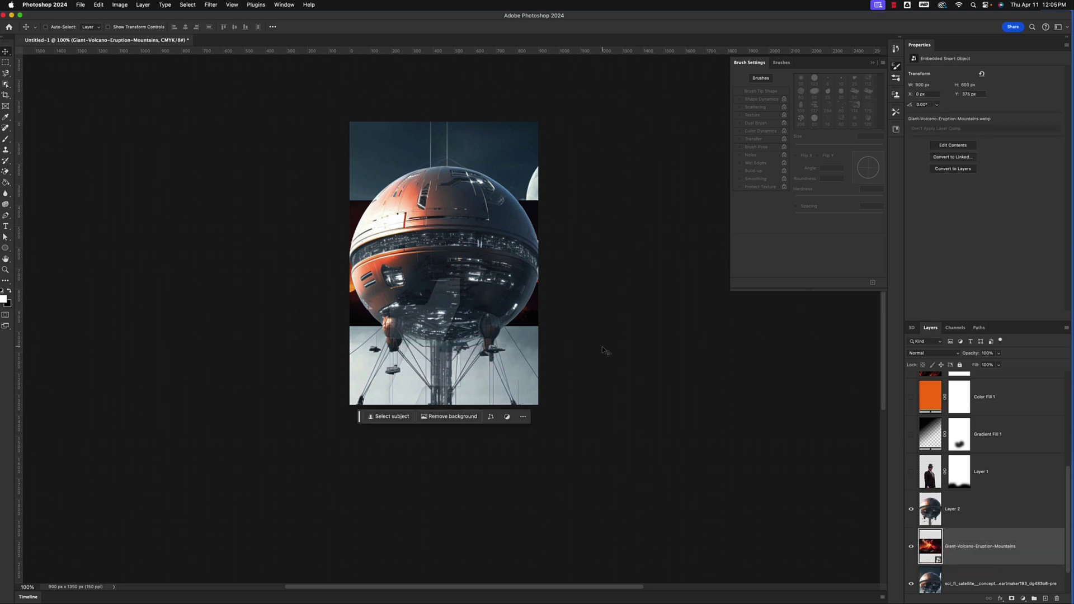
{"action": "left_click_drag", "start_coordinate": [534, 213], "coordinate": [537, 113]}
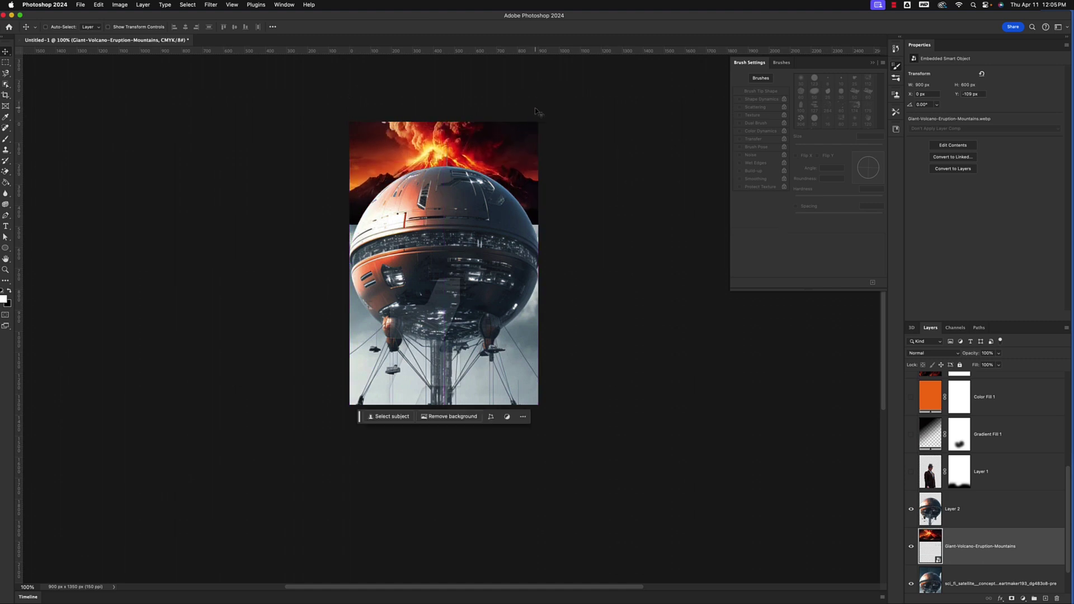
- Show all the poster layers above the sphere again, keeping the Oppenheimer reference layer hidden
{"action": "left_click_drag", "start_coordinate": [910, 477], "coordinate": [914, 434]}
{"action": "scroll", "coordinate": [909, 377], "scroll_direction": "up", "scroll_amount": 5}
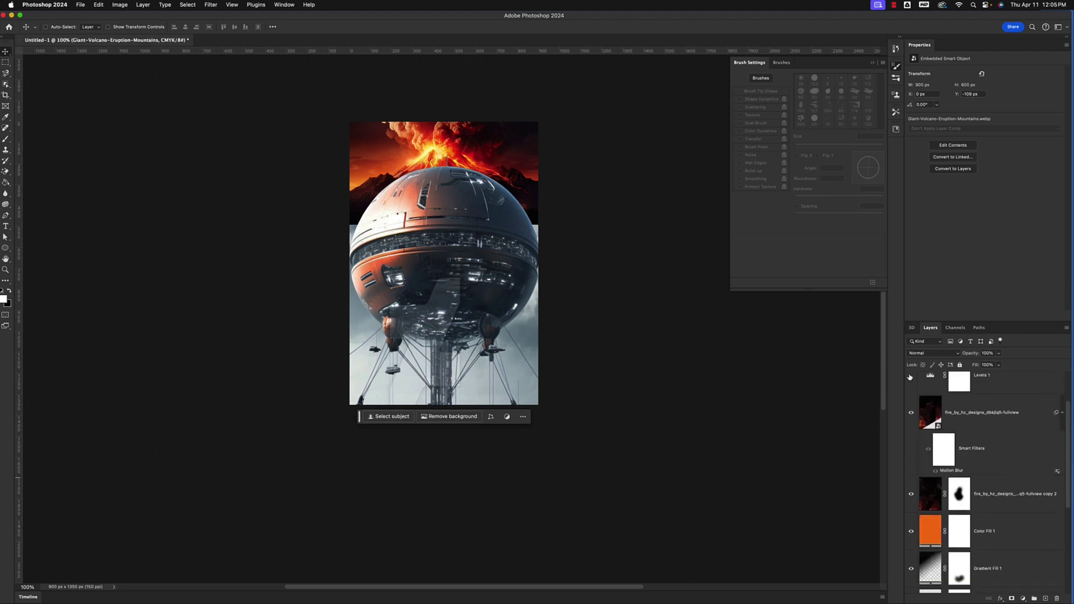
{"action": "scroll", "coordinate": [914, 401], "scroll_direction": "up", "scroll_amount": 2}
{"action": "left_click", "coordinate": [912, 390]}
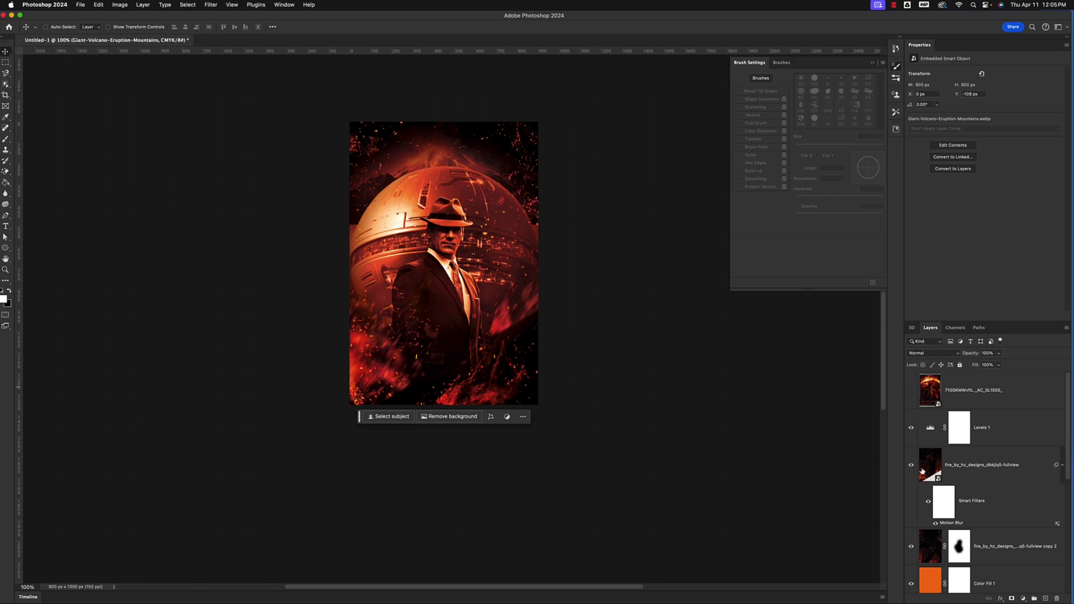
- Toggle Gradient Fill 1 on and off to check how it affects the volcano behind the sphere
{"action": "scroll", "coordinate": [1036, 487], "scroll_direction": "down", "scroll_amount": 4}
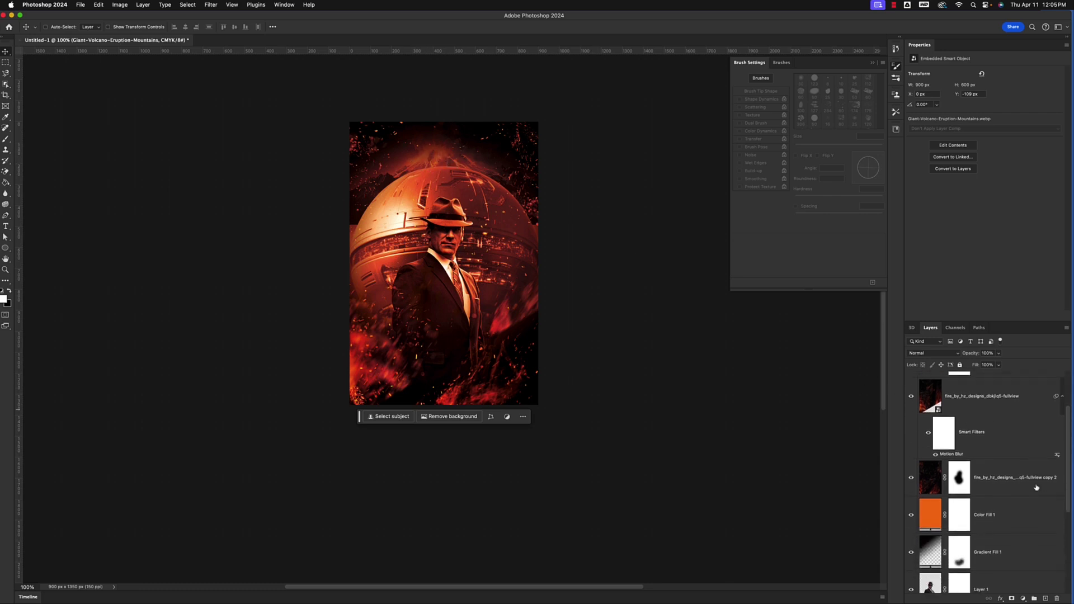
{"action": "left_click", "coordinate": [911, 531]}
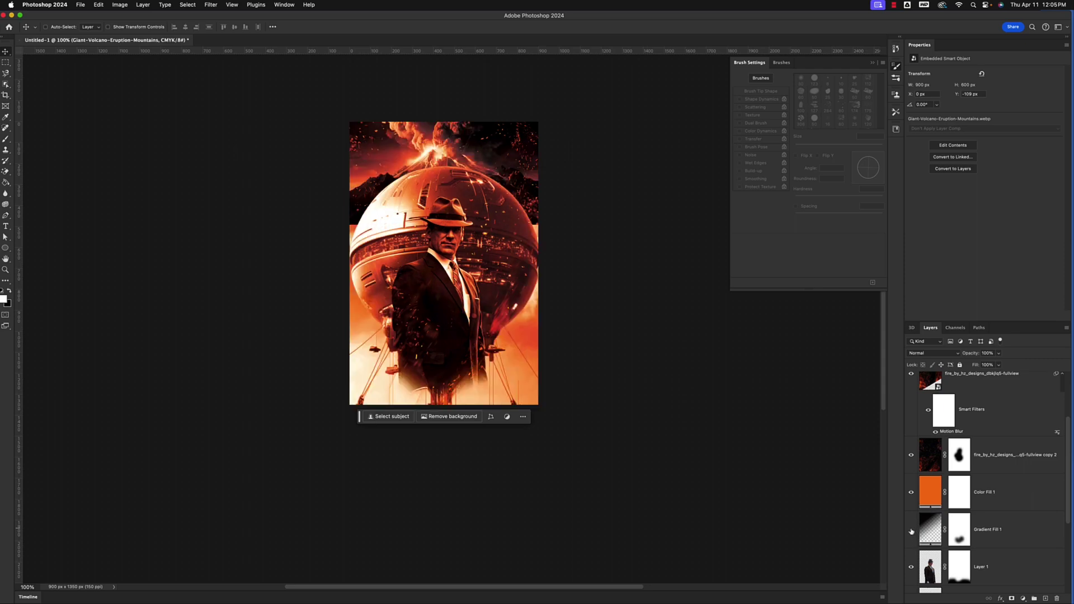
{"action": "left_click", "coordinate": [911, 531]}
{"action": "left_click", "coordinate": [911, 531]}
{"action": "left_click", "coordinate": [911, 531]}
{"action": "left_click", "coordinate": [911, 531]}
{"action": "left_click", "coordinate": [911, 531]}
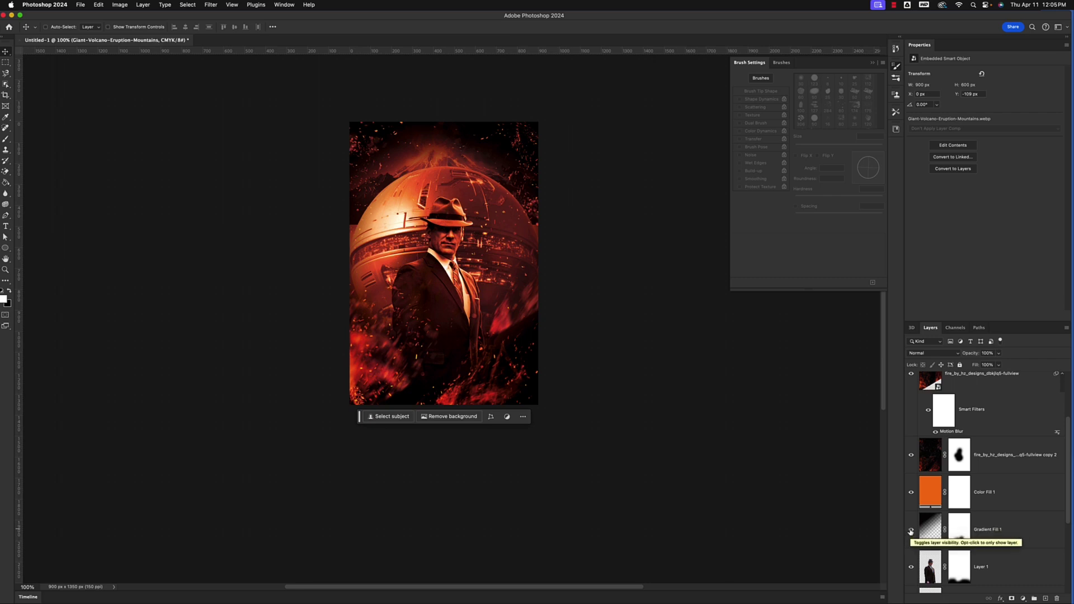
- Compare the poster with the Oppenheimer reference, review the layer stack, and hide the reference layer again
{"action": "scroll", "coordinate": [944, 460], "scroll_direction": "up", "scroll_amount": 3}
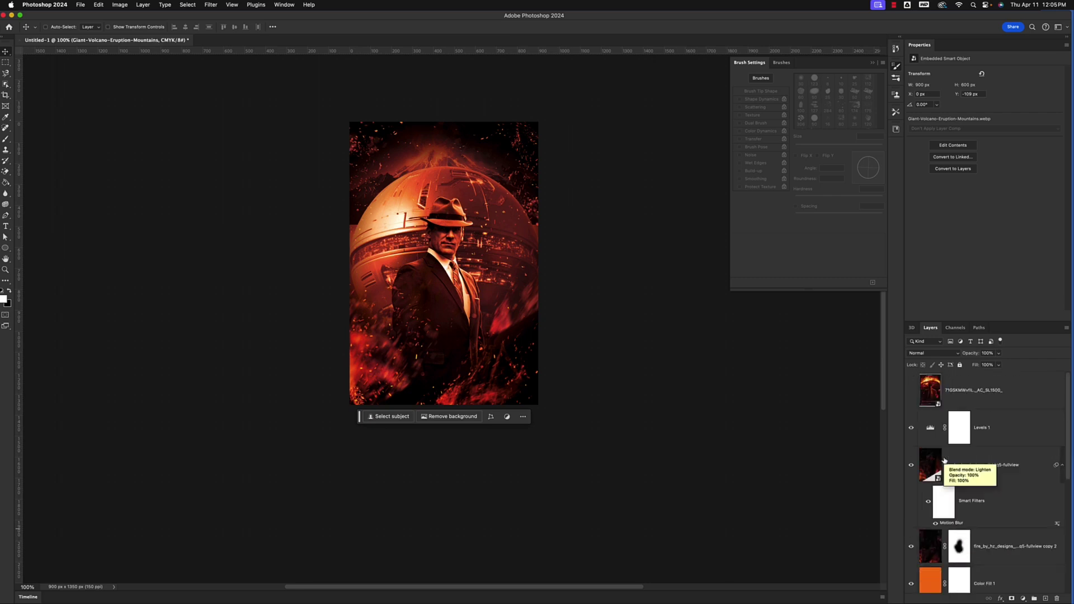
{"action": "left_click", "coordinate": [912, 391]}
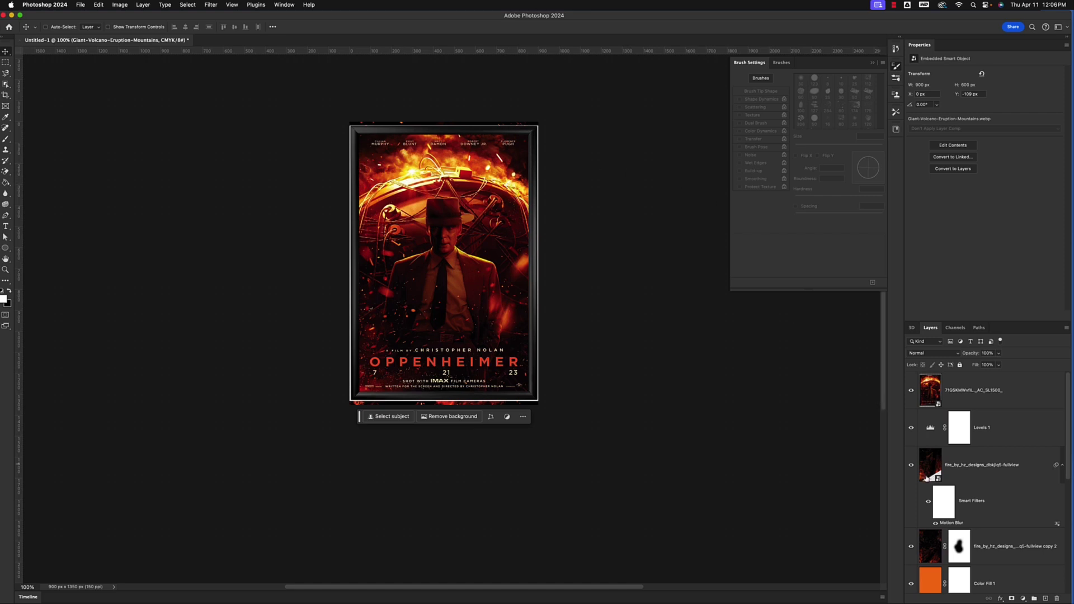
{"action": "scroll", "coordinate": [925, 479], "scroll_direction": "down", "scroll_amount": 10}
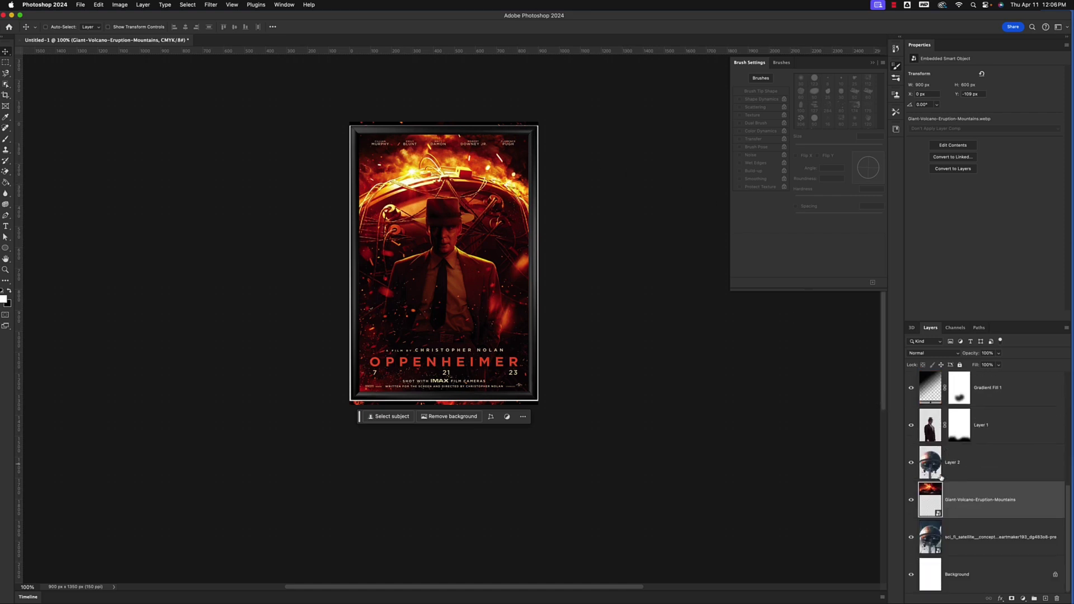
{"action": "scroll", "coordinate": [925, 462], "scroll_direction": "up", "scroll_amount": 10}
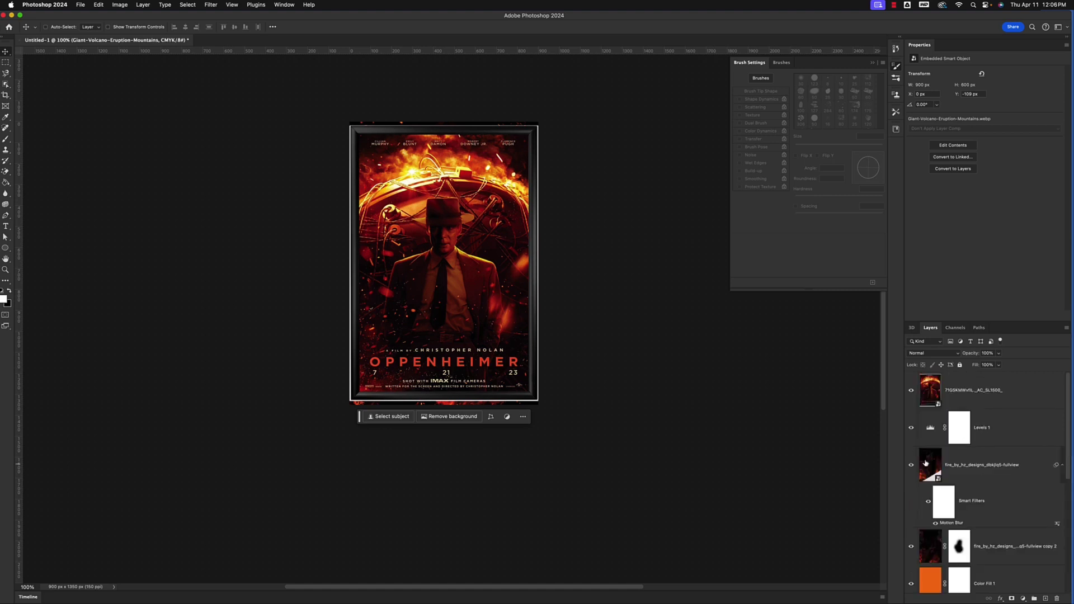
{"action": "left_click", "coordinate": [911, 392]}
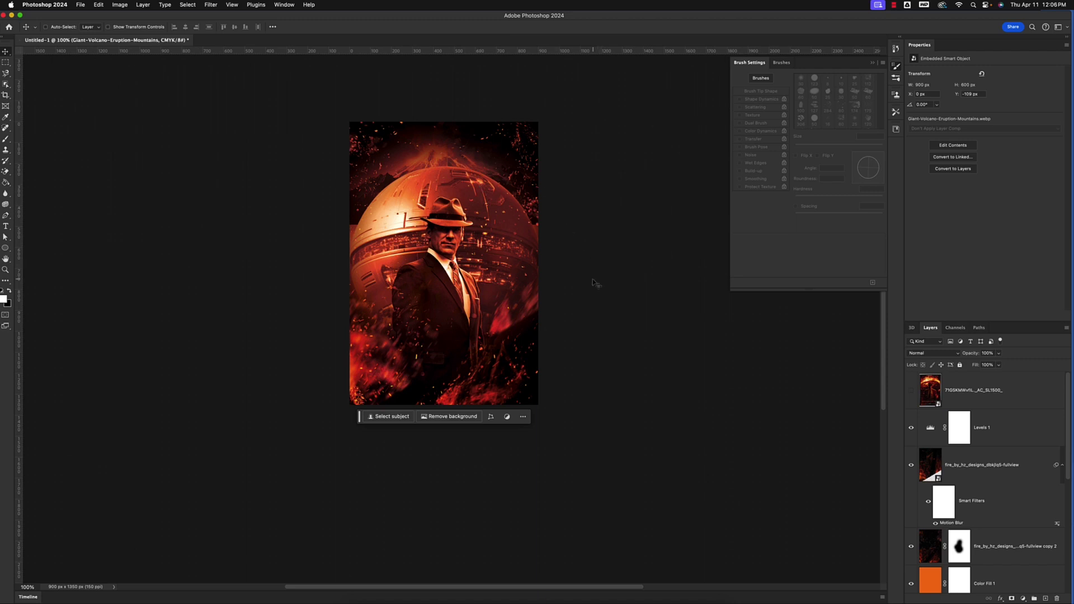
- Scale the volcano image to about 29.2%, rotate it about -13.3°, and shift it over the sphere's upper part
{"action": "key", "text": "super+v"}
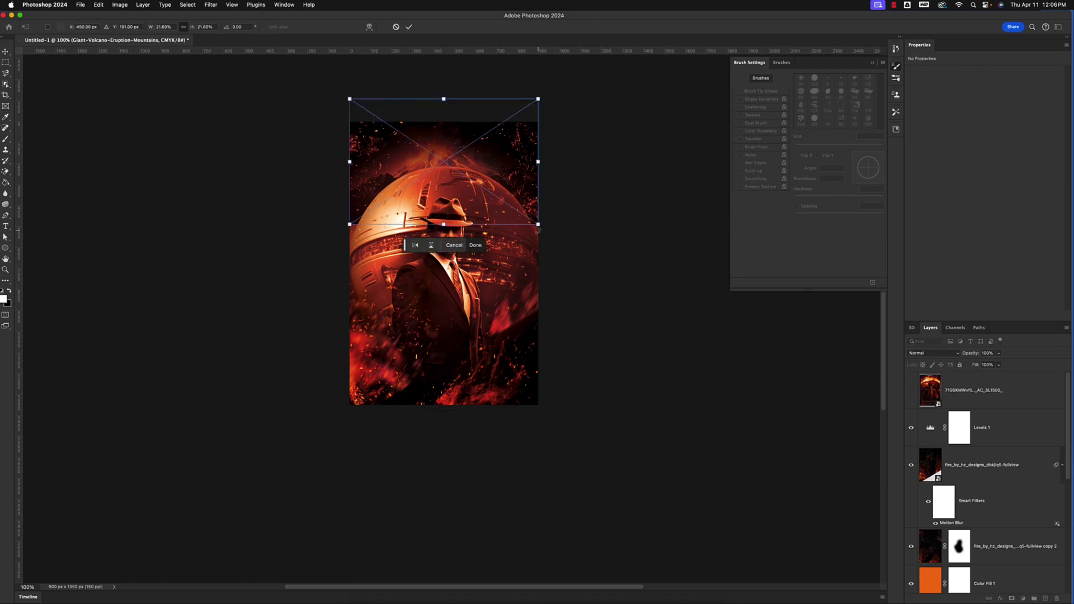
{"action": "left_click_drag", "start_coordinate": [538, 224], "coordinate": [604, 263]}
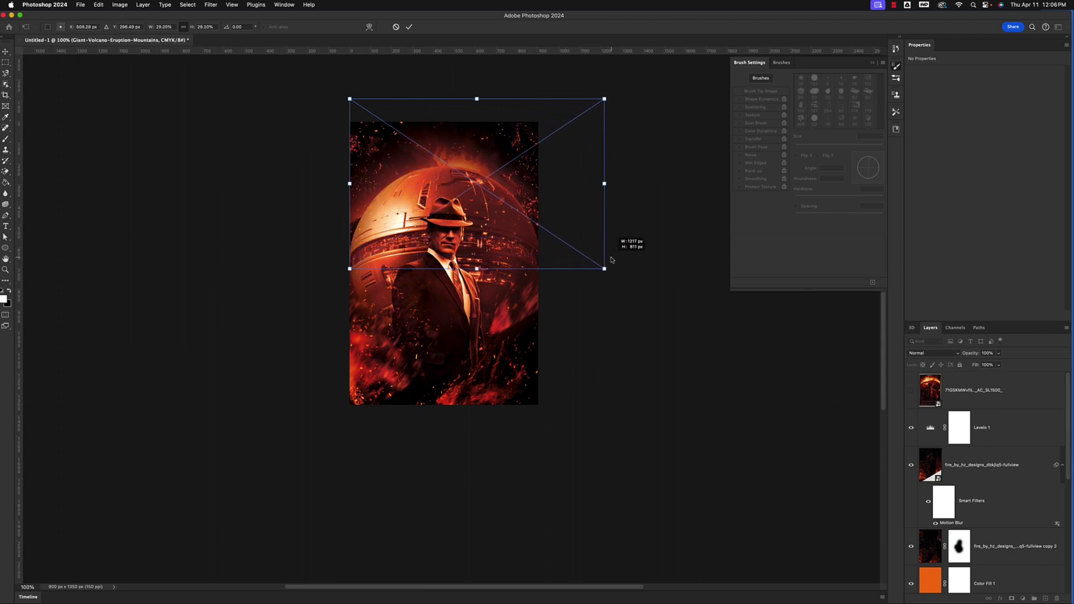
{"action": "left_click_drag", "start_coordinate": [510, 230], "coordinate": [489, 218]}
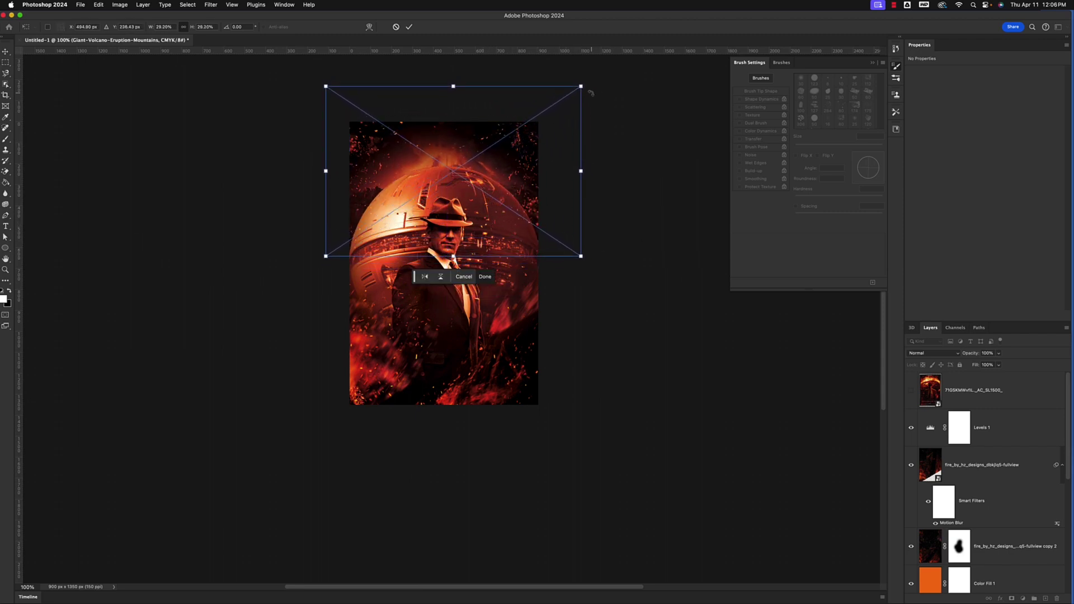
{"action": "left_click_drag", "start_coordinate": [591, 93], "coordinate": [560, 59]}
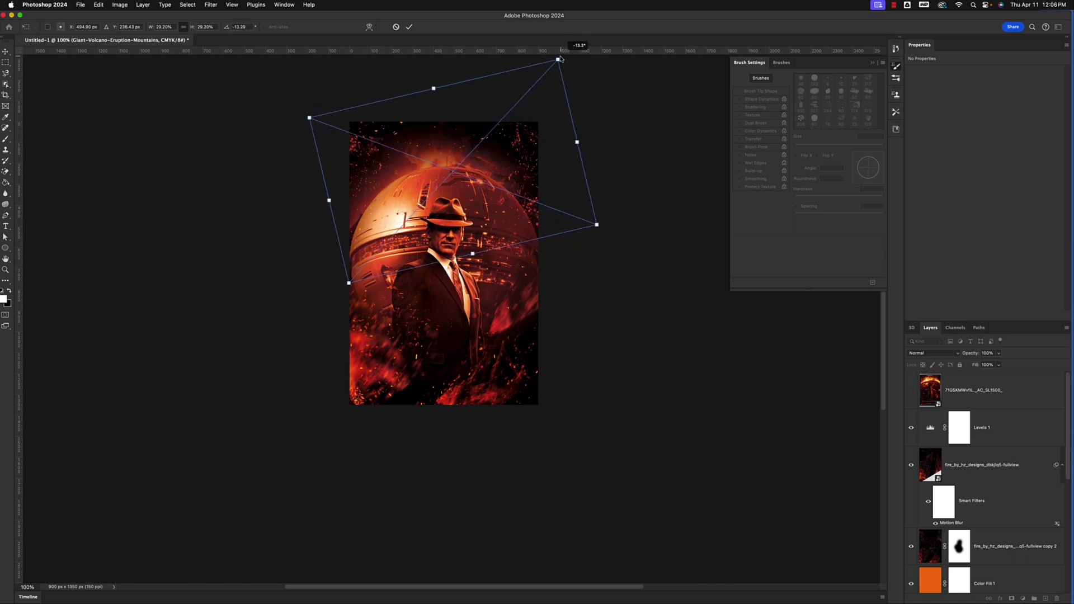
{"action": "mouse_move", "coordinate": [529, 187]}
{"action": "left_mouse_down"}
{"action": "mouse_move", "coordinate": [509, 183]}
{"action": "mouse_move", "coordinate": [509, 196]}
{"action": "left_mouse_up"}
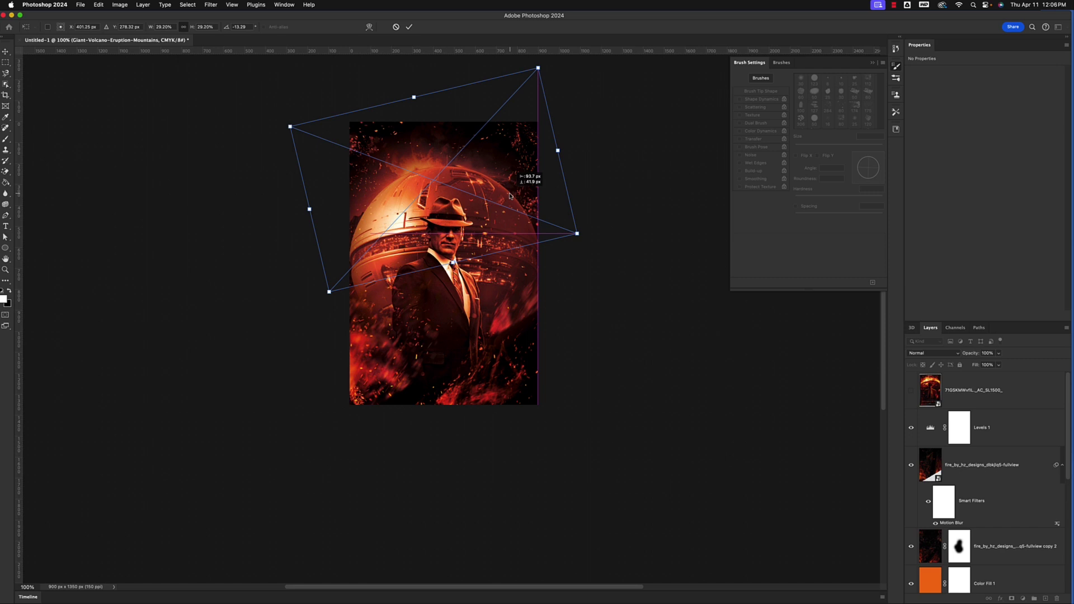
{"action": "left_click_drag", "start_coordinate": [511, 194], "coordinate": [512, 194]}
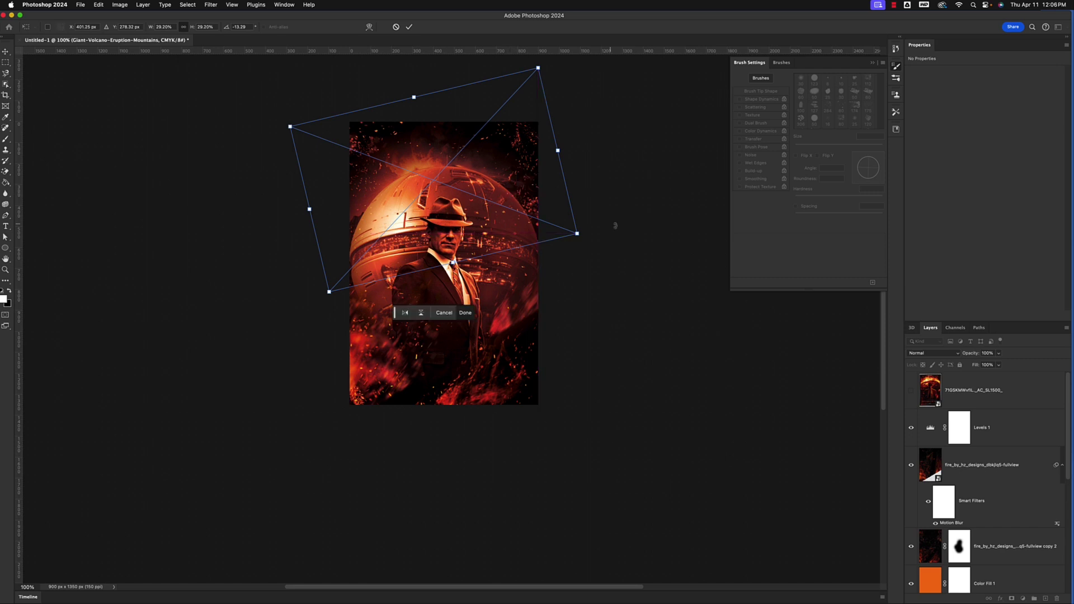
- With Gradient Fill 1 temporarily hidden, enlarge the volcano image to about 34% and reposition its eruption behind the sphere's upper edge
{"action": "scroll", "coordinate": [1002, 472], "scroll_direction": "down", "scroll_amount": 3}
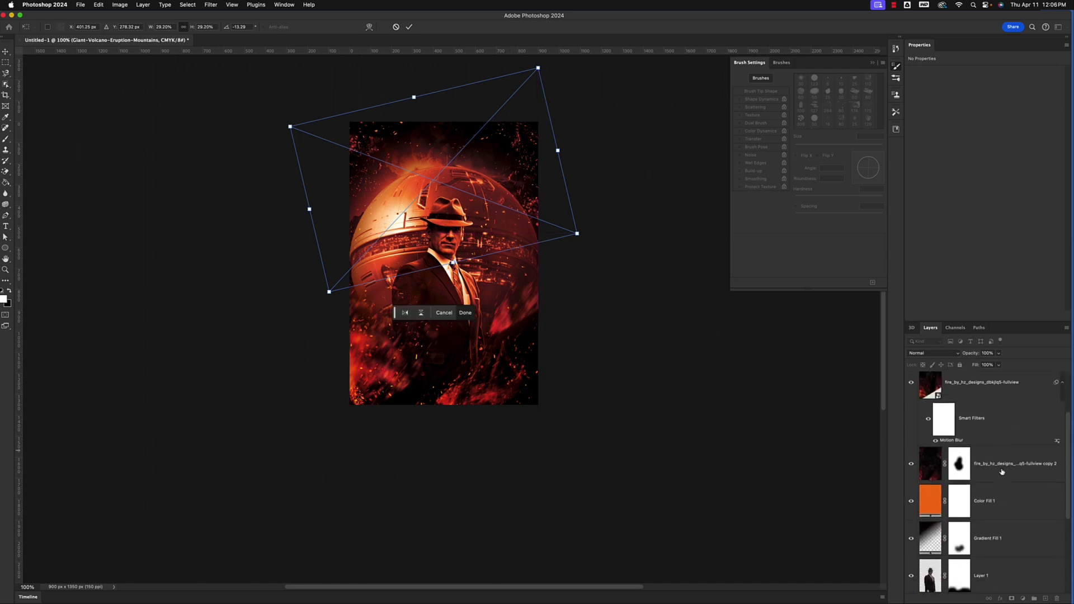
{"action": "left_click", "coordinate": [911, 539]}
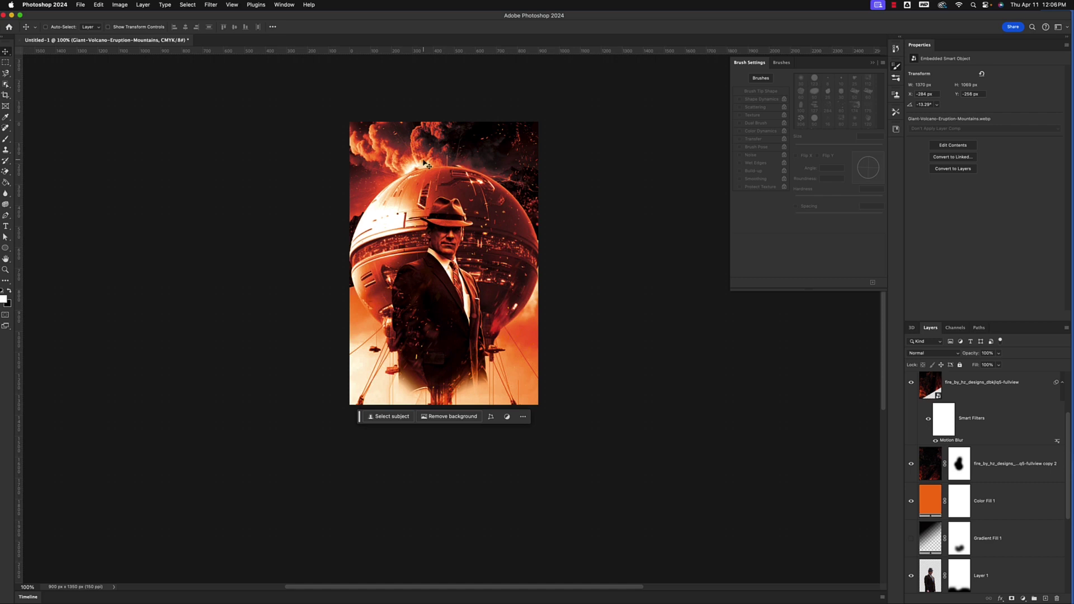
{"action": "key", "text": "super"}
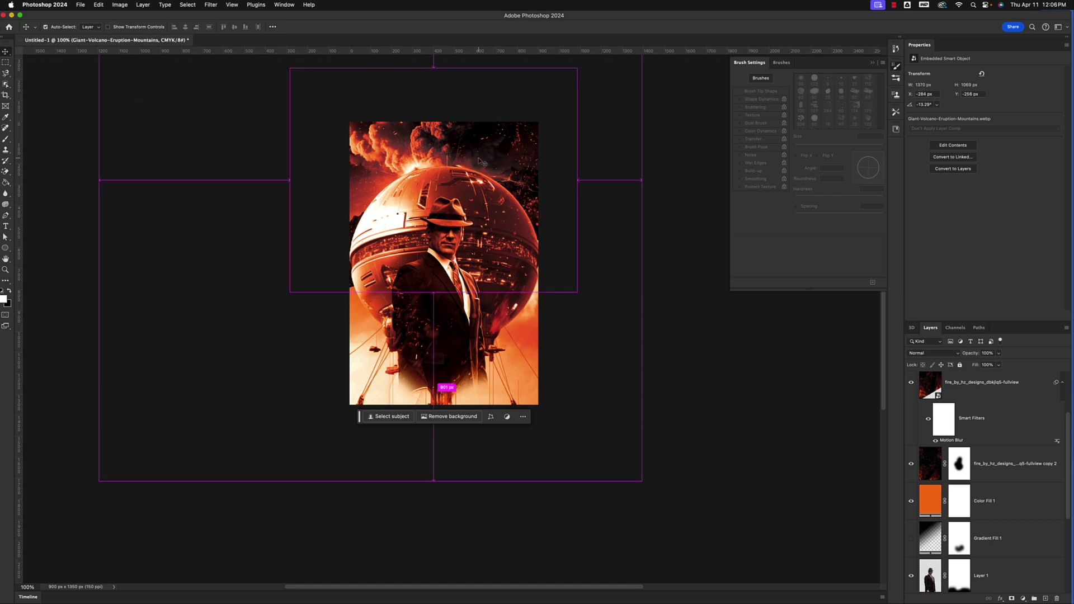
{"action": "key", "text": "super+t"}
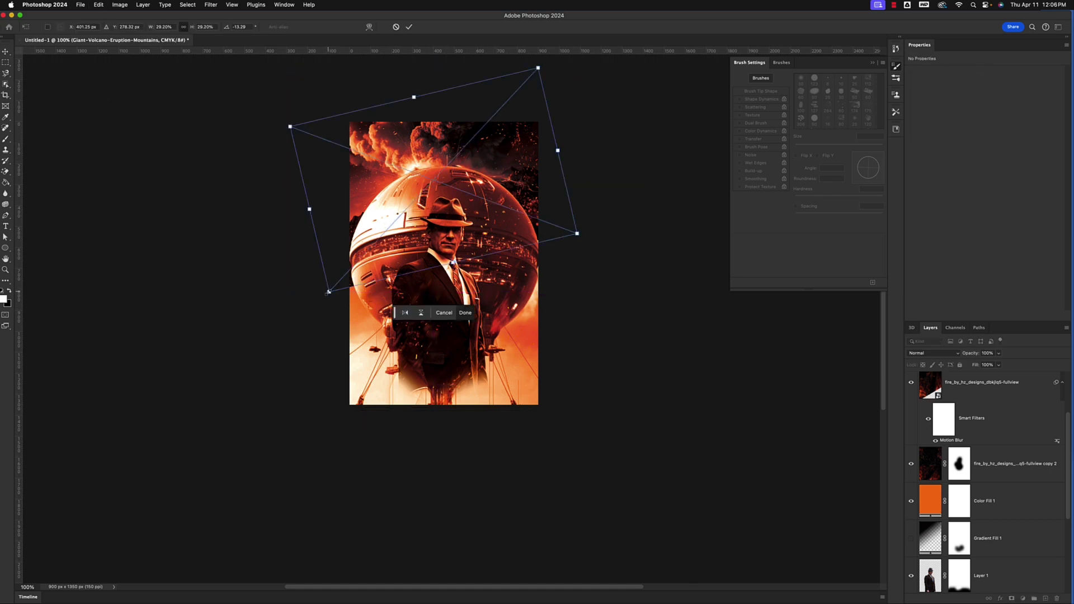
{"action": "left_click_drag", "start_coordinate": [329, 292], "coordinate": [295, 329]}
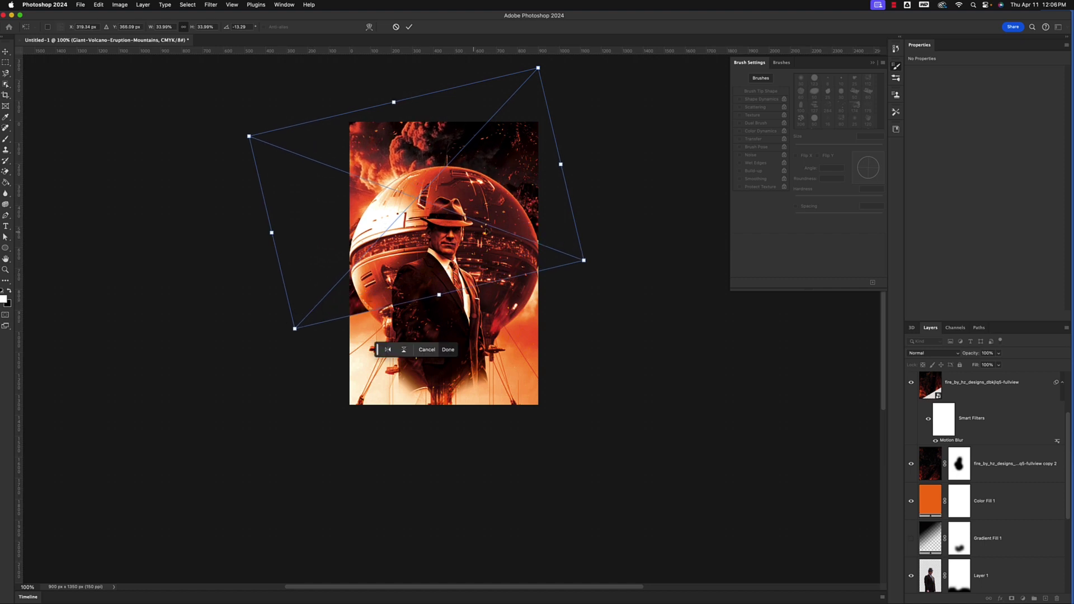
{"action": "left_click_drag", "start_coordinate": [560, 219], "coordinate": [575, 202]}
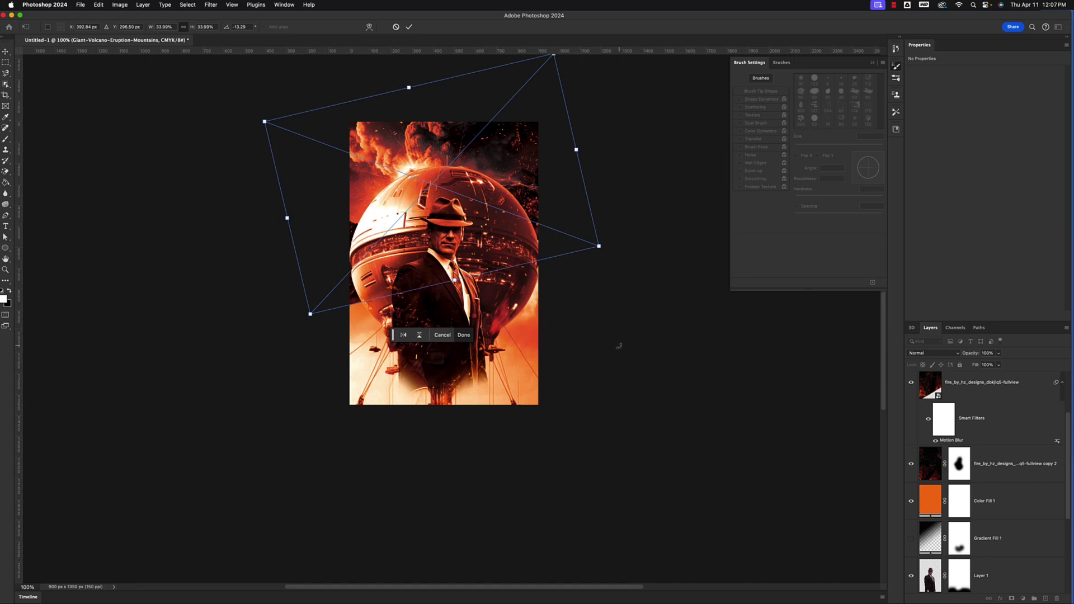
{"action": "left_click", "coordinate": [911, 538]}
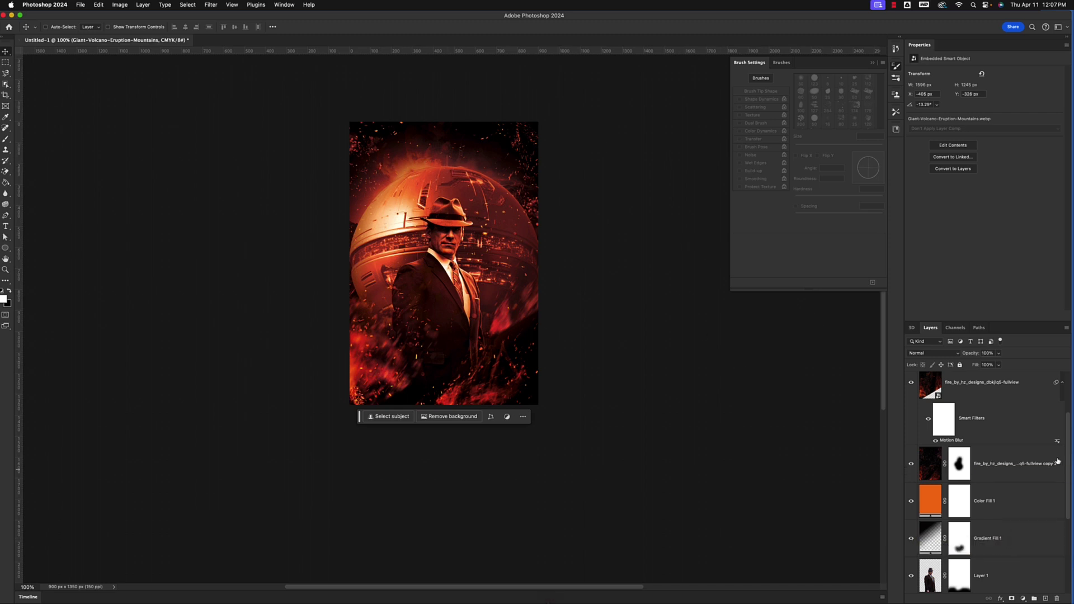
- Paint black on the Gradient Fill 1 mask along the sphere's top with a soft 250 px brush at 50% flow to reveal the eruption
{"action": "left_click_drag", "start_coordinate": [1068, 457], "coordinate": [1065, 475]}
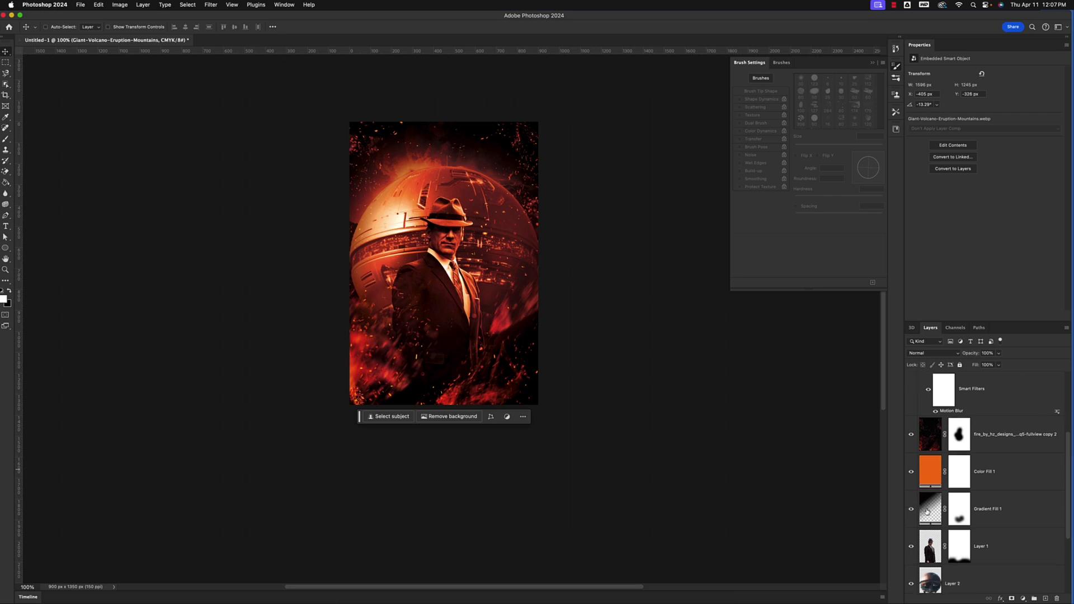
{"action": "left_click", "coordinate": [927, 511]}
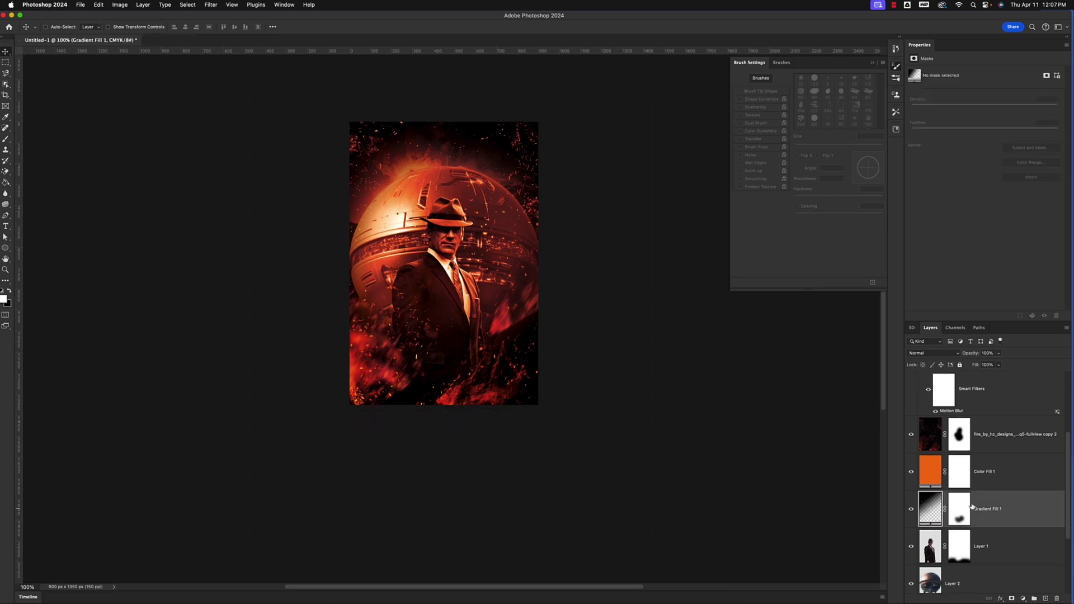
{"action": "left_click", "coordinate": [965, 508]}
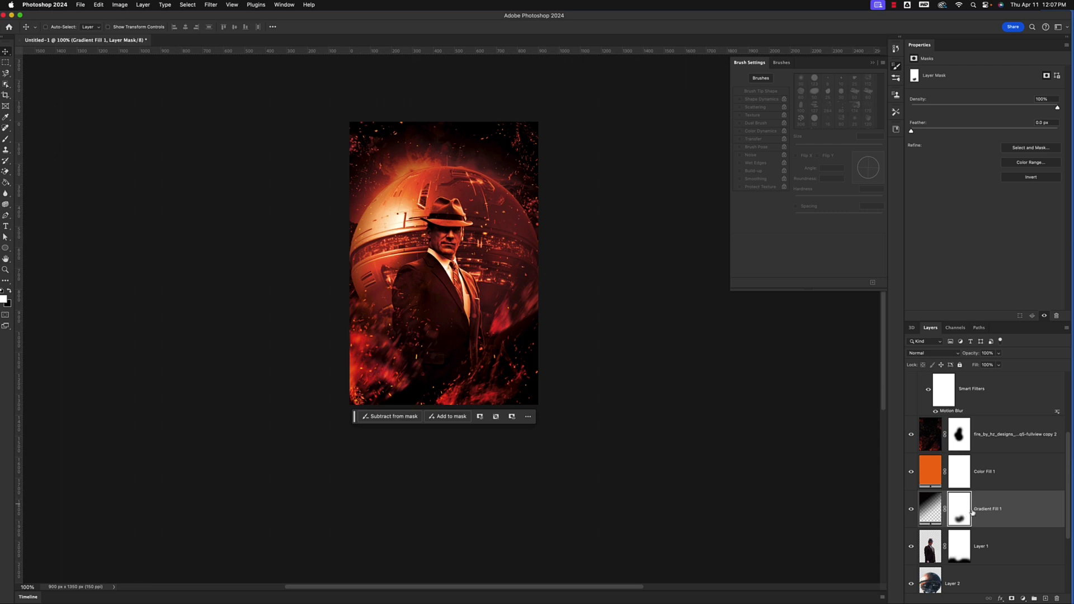
{"action": "key", "text": "b"}
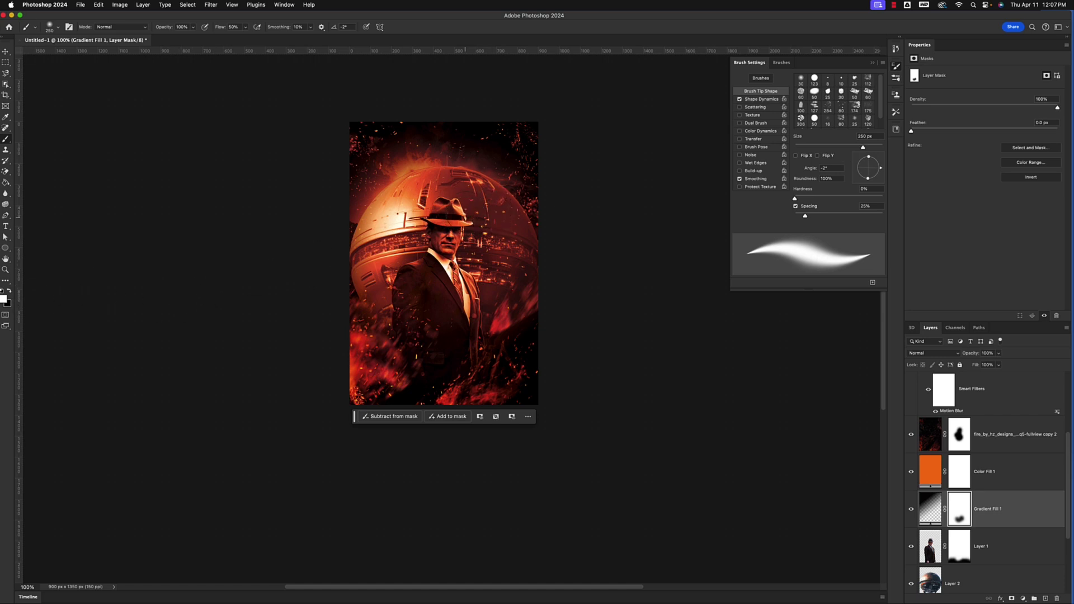
{"action": "key", "text": "x"}
{"action": "mouse_move", "coordinate": [457, 174]}
{"action": "left_mouse_down"}
{"action": "mouse_move", "coordinate": [404, 172]}
{"action": "mouse_move", "coordinate": [422, 167]}
{"action": "mouse_move", "coordinate": [441, 168]}
{"action": "mouse_move", "coordinate": [386, 193]}
{"action": "mouse_move", "coordinate": [391, 179]}
{"action": "mouse_move", "coordinate": [464, 171]}
{"action": "mouse_move", "coordinate": [513, 188]}
{"action": "mouse_move", "coordinate": [494, 175]}
{"action": "mouse_move", "coordinate": [429, 169]}
{"action": "mouse_move", "coordinate": [386, 178]}
{"action": "mouse_move", "coordinate": [367, 212]}
{"action": "mouse_move", "coordinate": [387, 168]}
{"action": "left_mouse_up"}
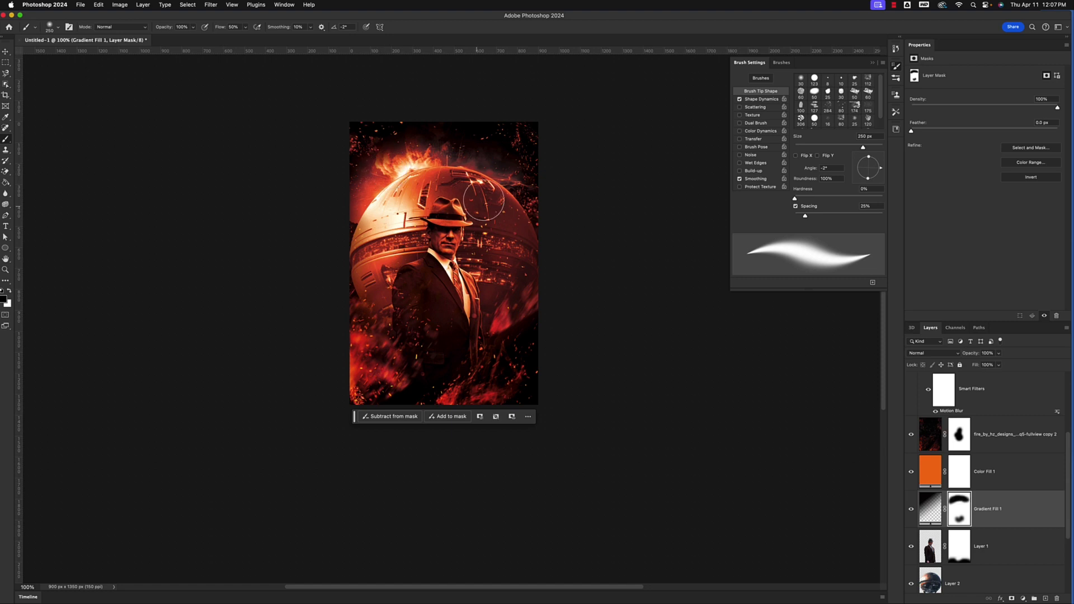
- Paint white on the Gradient Fill 1 mask at the sphere's left edge, and compare the poster with the Oppenheimer reference layer
{"action": "key", "text": "x"}
{"action": "mouse_move", "coordinate": [358, 199]}
{"action": "left_mouse_down"}
{"action": "mouse_move", "coordinate": [366, 220]}
{"action": "mouse_move", "coordinate": [354, 211]}
{"action": "left_mouse_up"}
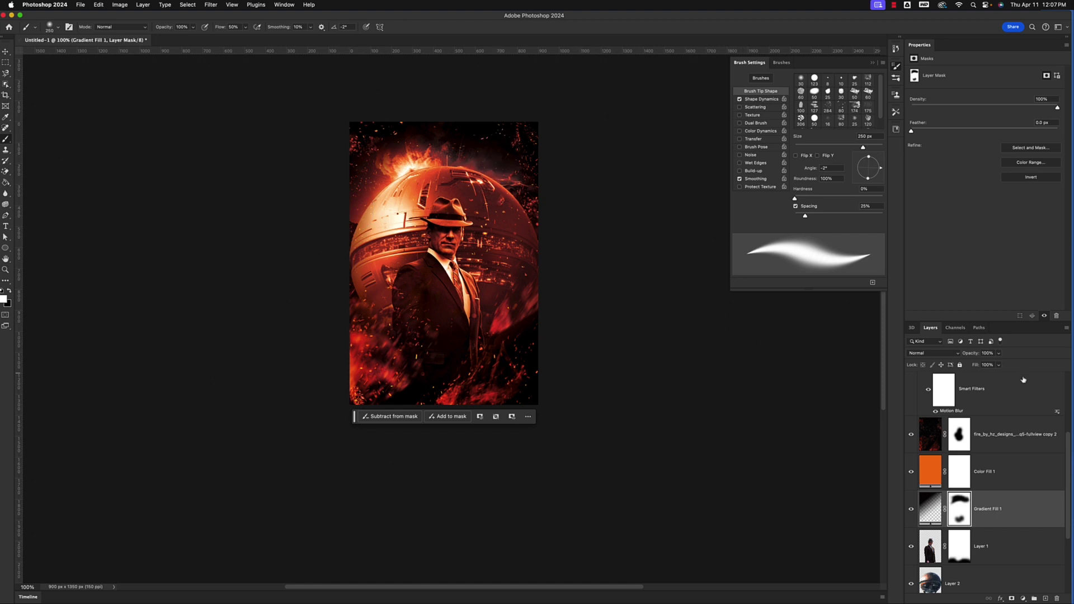
{"action": "scroll", "coordinate": [984, 451], "scroll_direction": "up", "scroll_amount": 4}
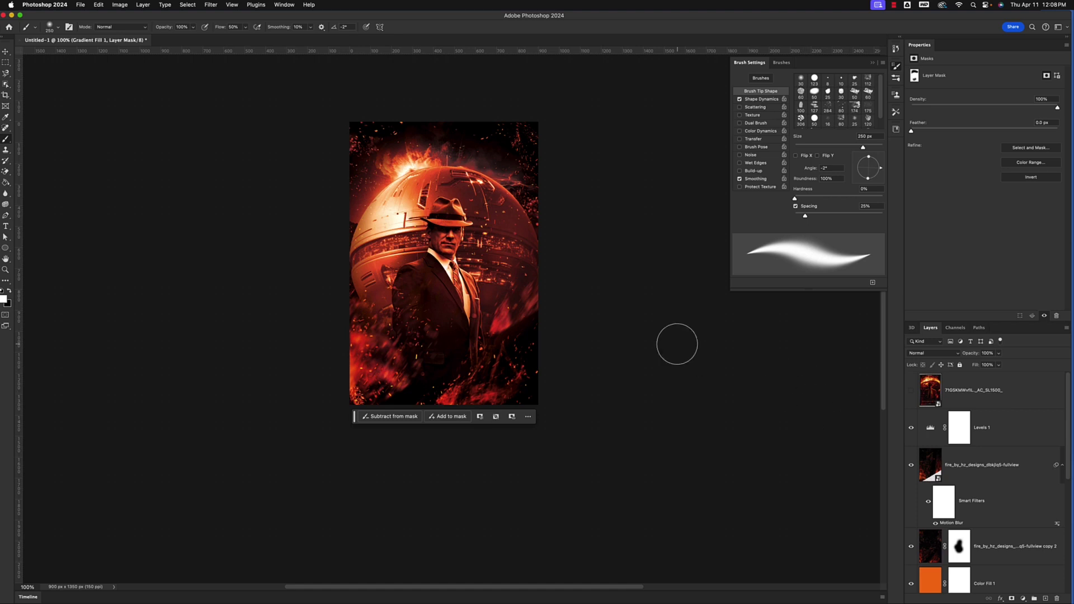
{"action": "left_click", "coordinate": [910, 391]}
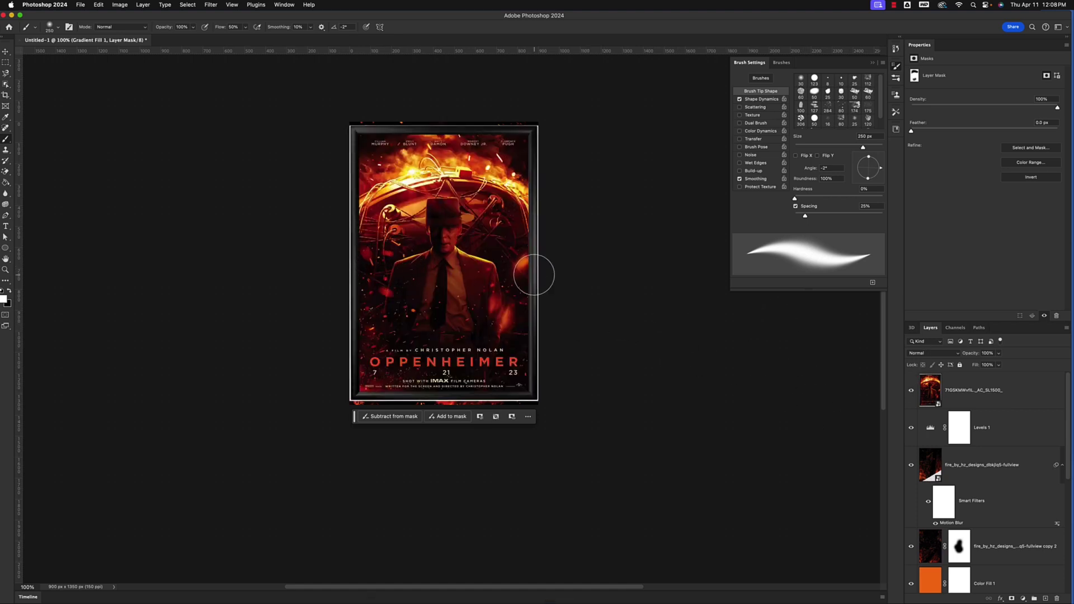
{"action": "left_click", "coordinate": [910, 390]}
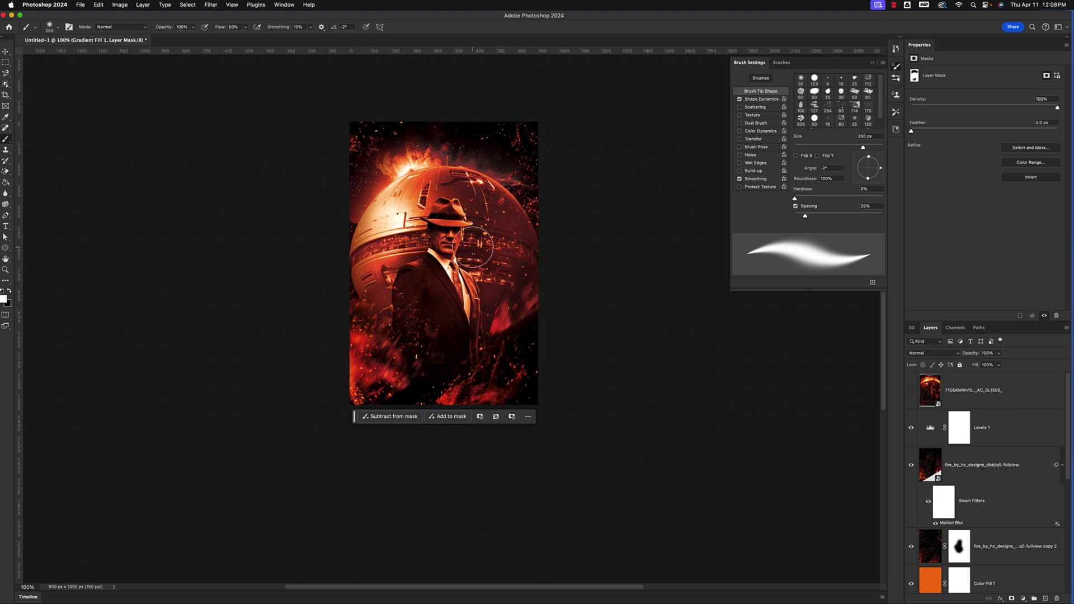
- Add a new empty layer directly above Levels 1 and set its blend mode to Soft Light
{"action": "double_click", "coordinate": [646, 17]}
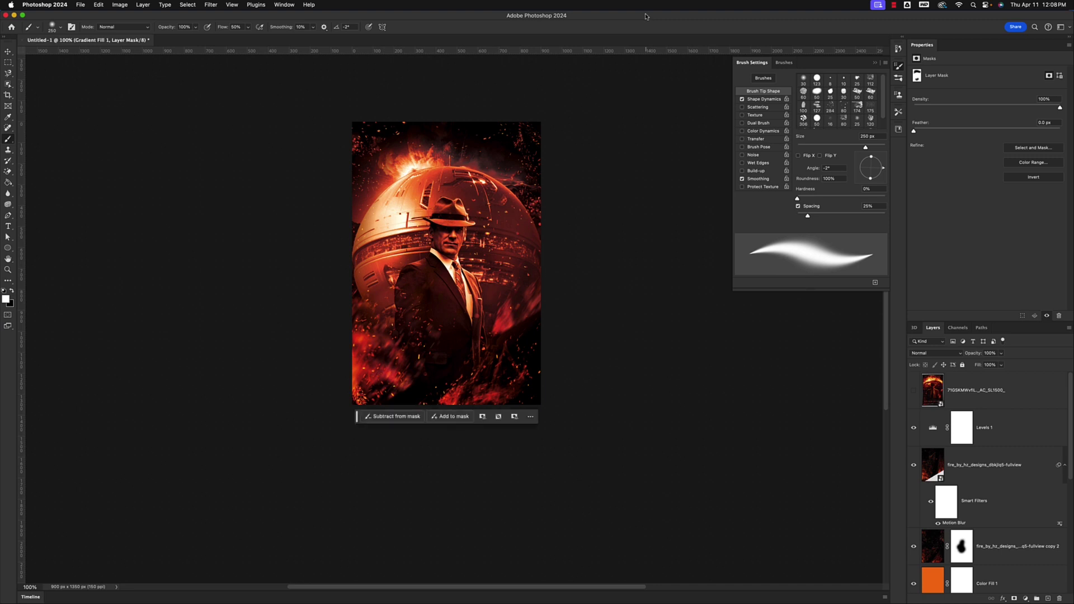
{"action": "key", "text": "o"}
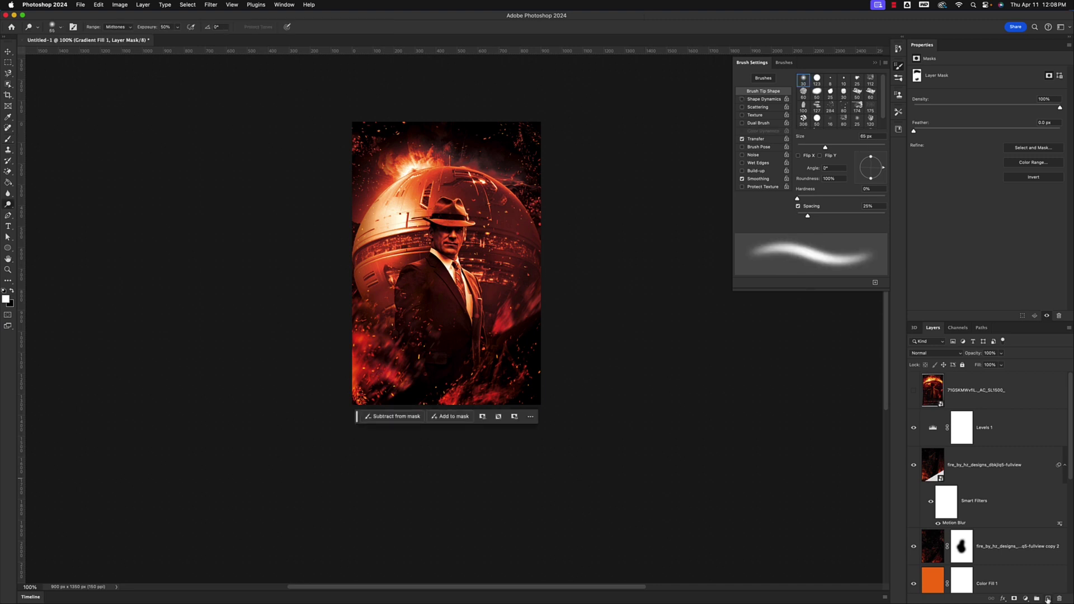
{"action": "left_click", "coordinate": [1048, 599]}
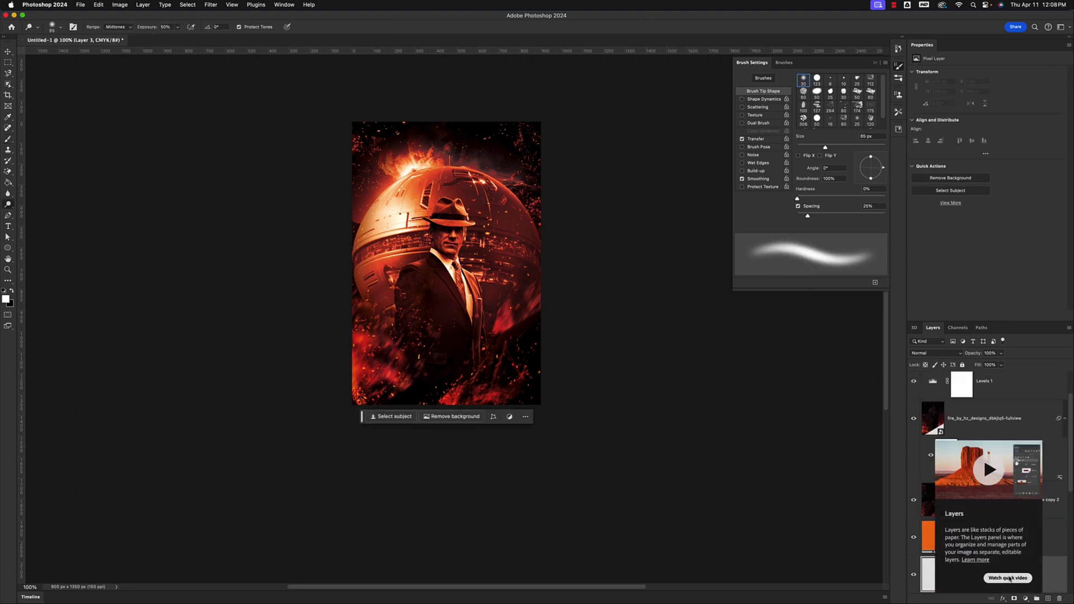
{"action": "left_click_drag", "start_coordinate": [1022, 571], "coordinate": [1017, 406]}
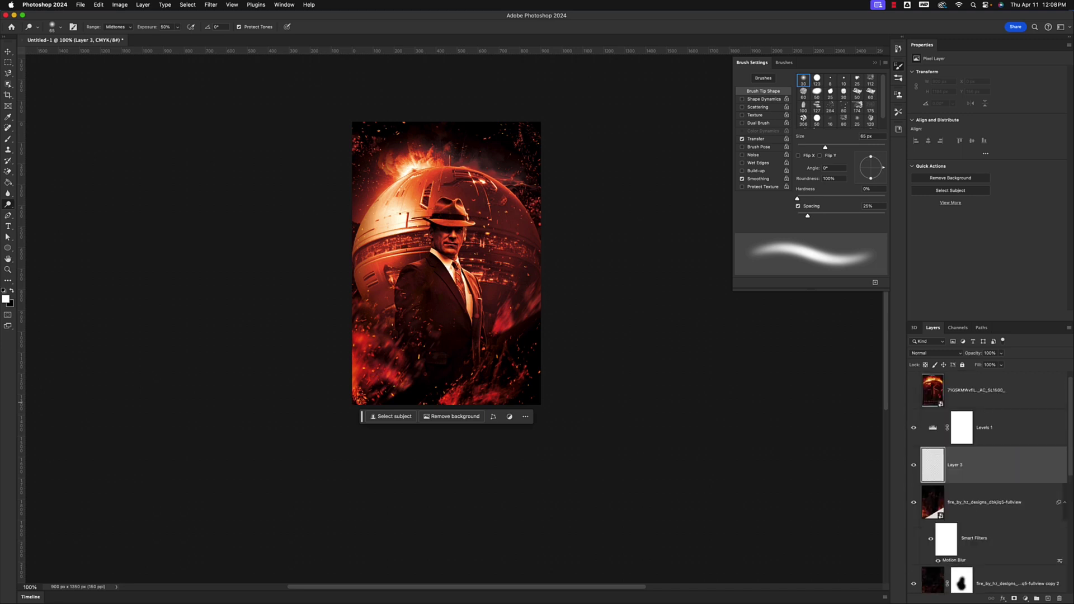
{"action": "left_click_drag", "start_coordinate": [995, 467], "coordinate": [993, 412]}
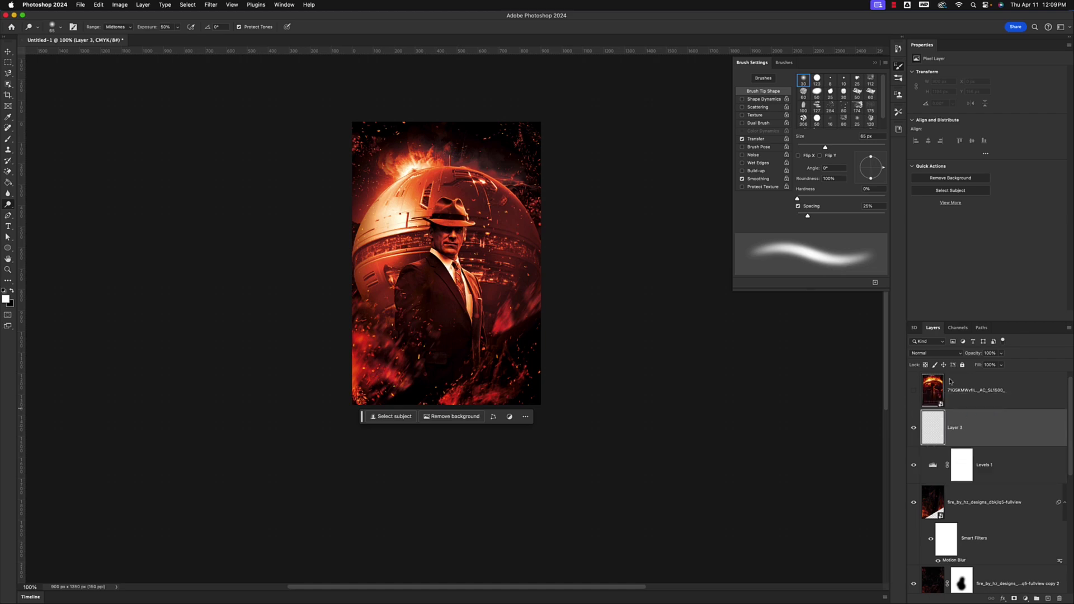
{"action": "left_click", "coordinate": [958, 353]}
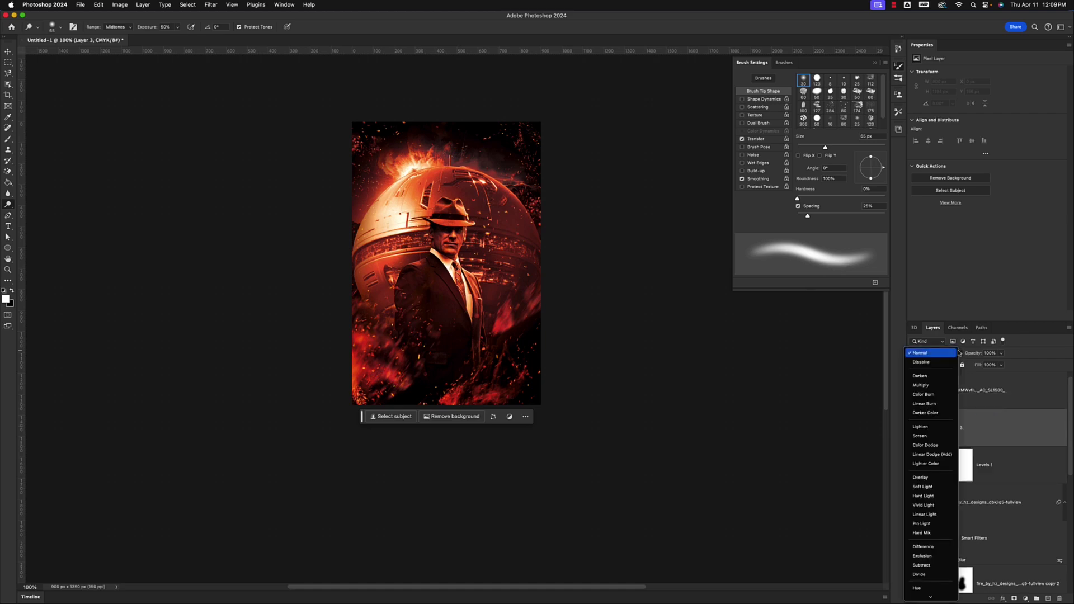
{"action": "left_click", "coordinate": [938, 488]}
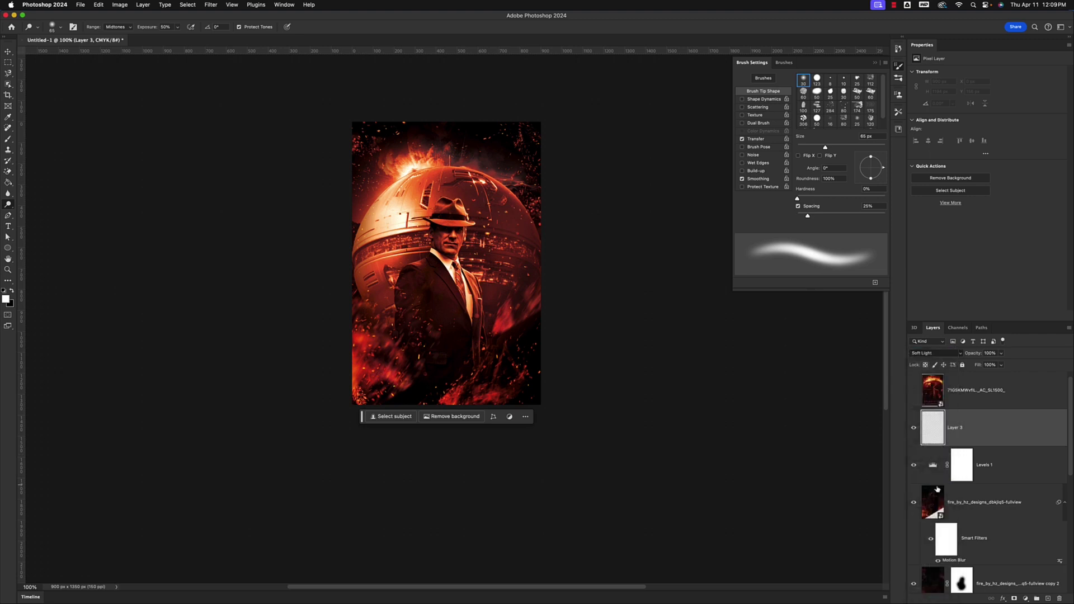
{"action": "left_click", "coordinate": [953, 358]}
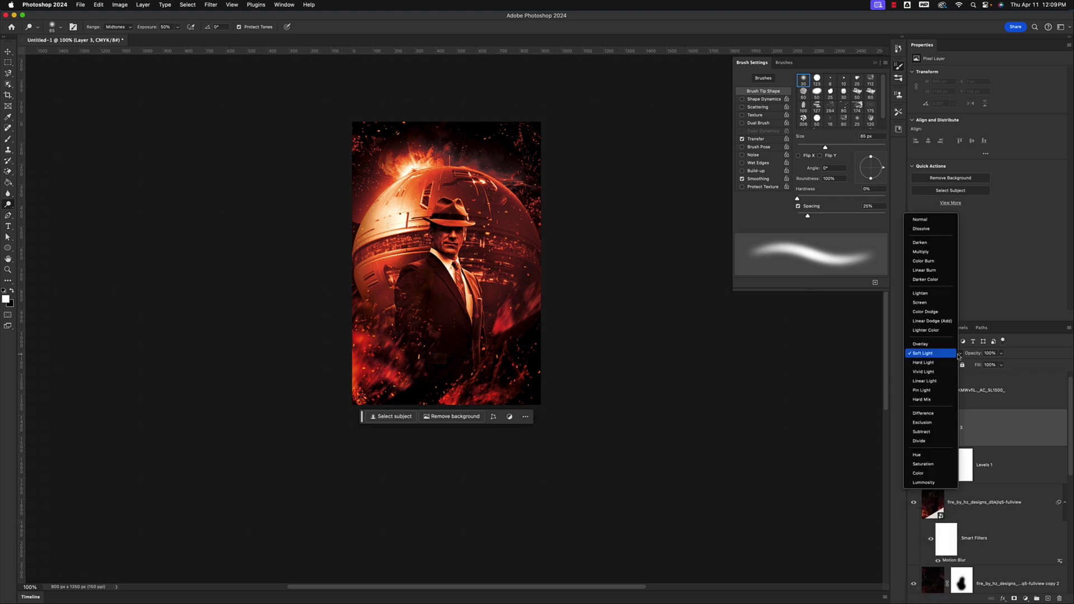
{"action": "left_click", "coordinate": [928, 354]}
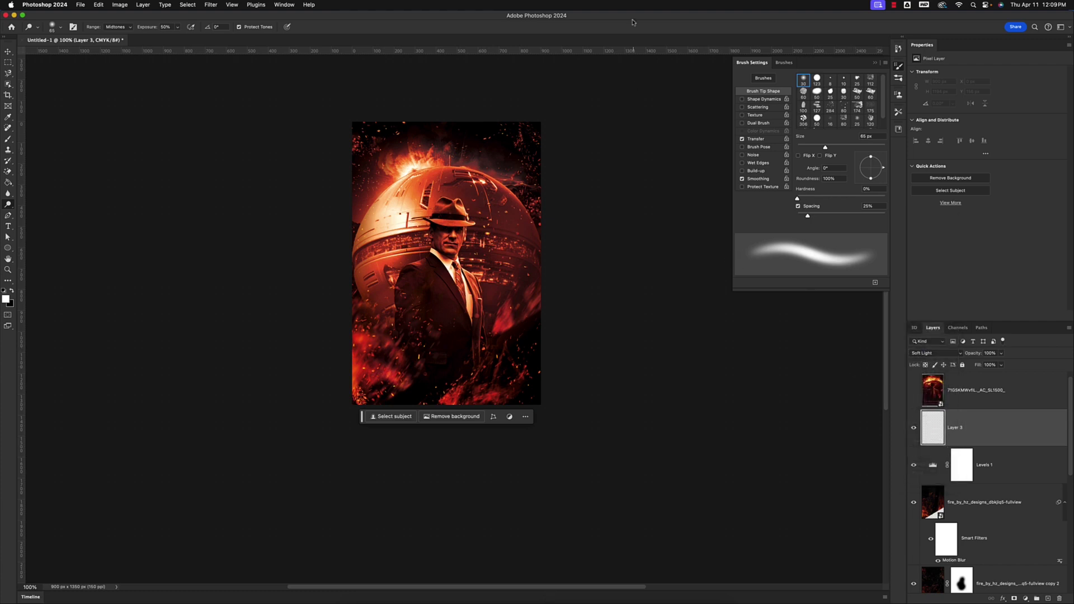
{"action": "left_click_drag", "start_coordinate": [633, 22], "coordinate": [640, 19]}
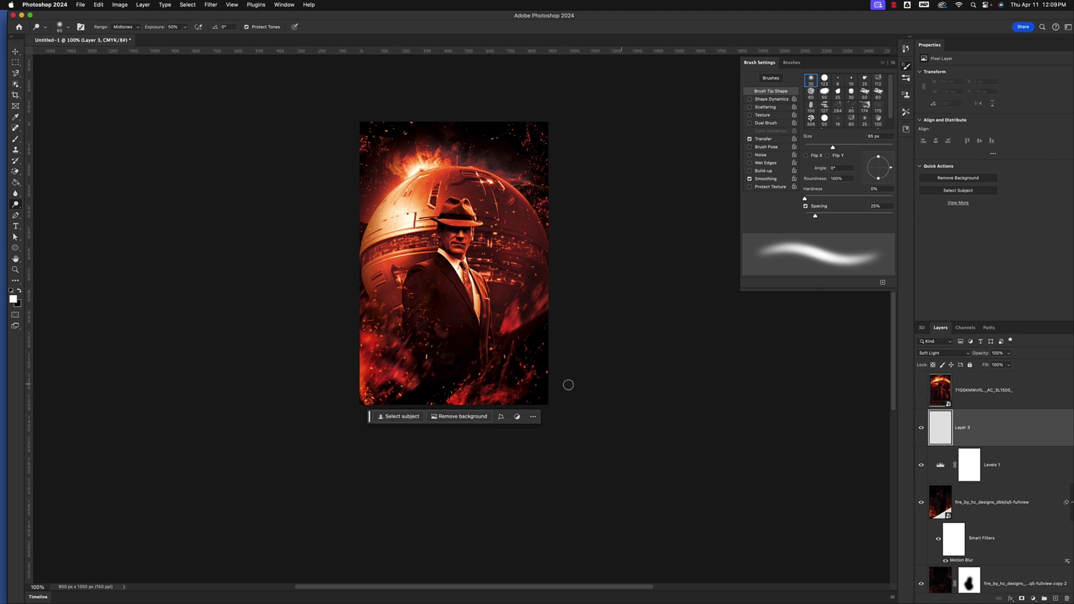
- Set up the soft 250 px brush with black at 25% flow for shading around the man's suit
{"action": "key", "text": "b"}
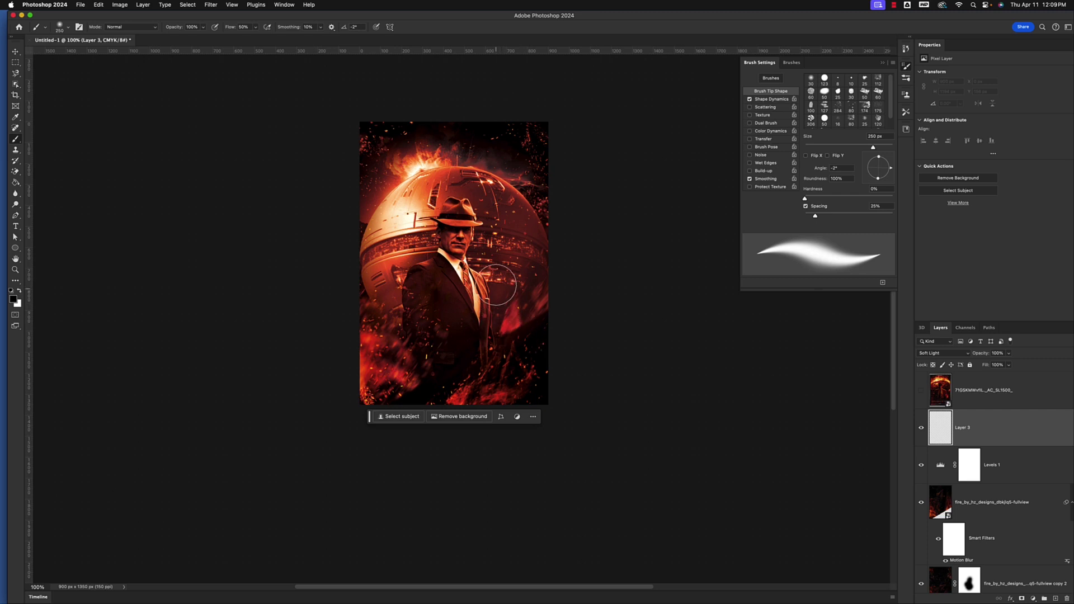
{"action": "left_click", "coordinate": [255, 28]}
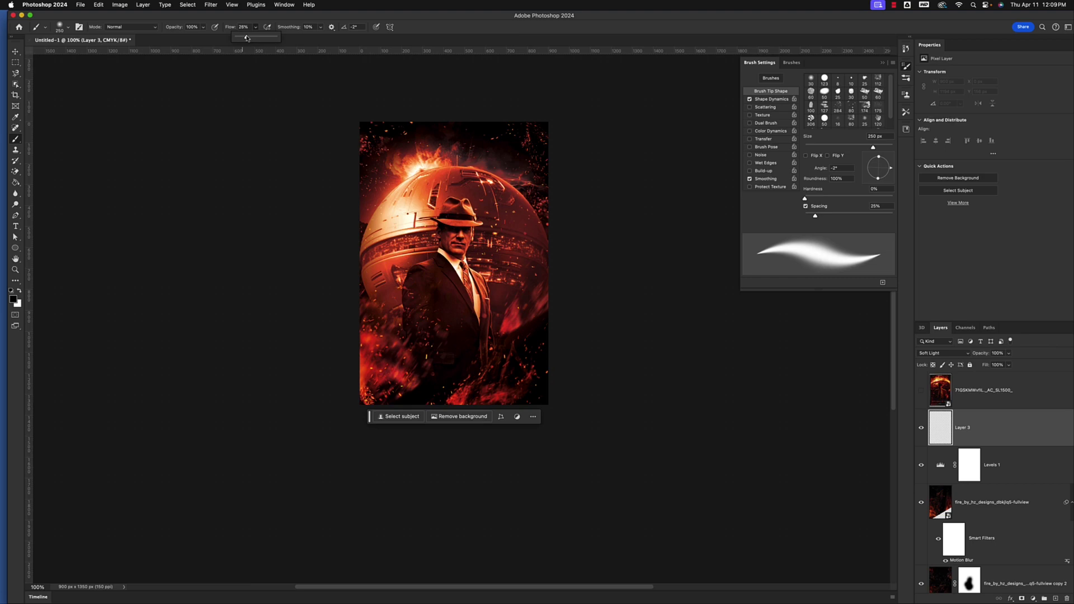
{"action": "key", "text": "super+equal"}
{"action": "key", "text": "super+equal"}
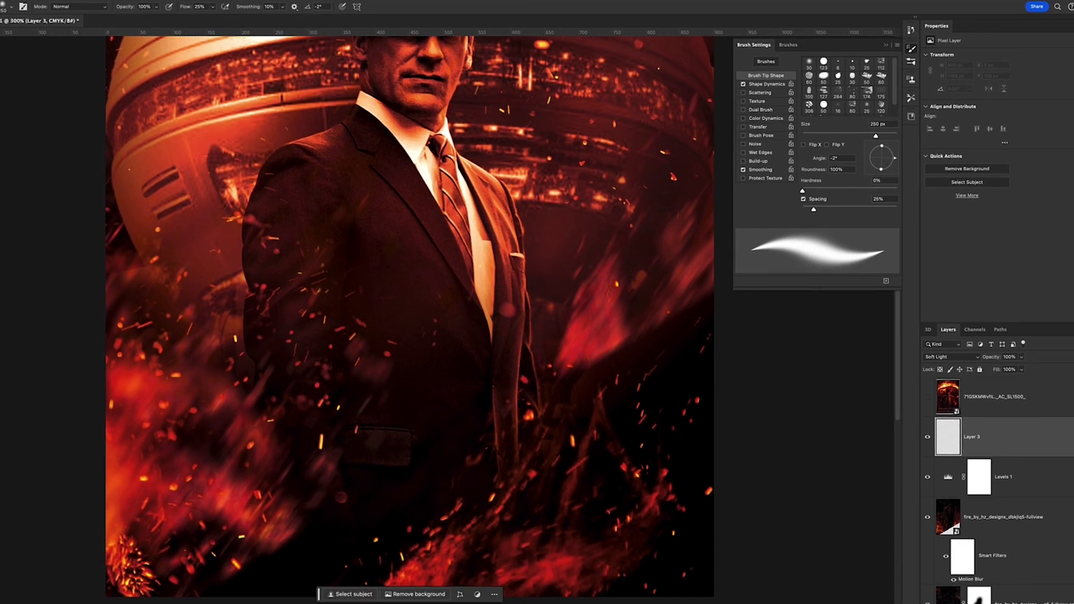
- Move the Soft Light layer between Layer 1 and Layer 2 and rename it "dodge and burn"
{"action": "left_click_drag", "start_coordinate": [1050, 445], "coordinate": [1049, 549]}
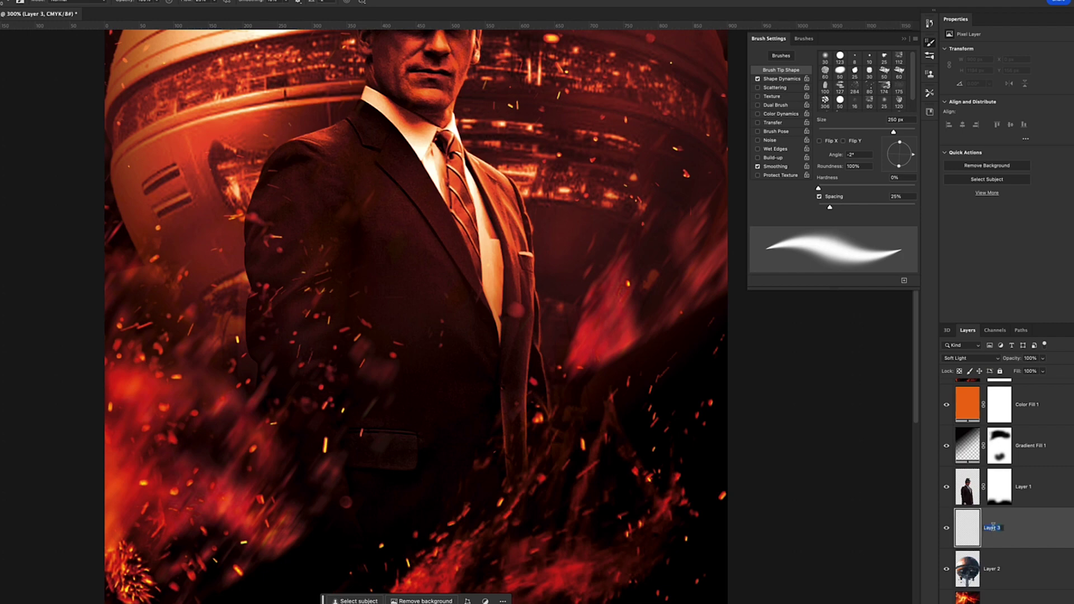
{"action": "type", "text": "dodge and burn"}
{"action": "key", "text": "Return"}
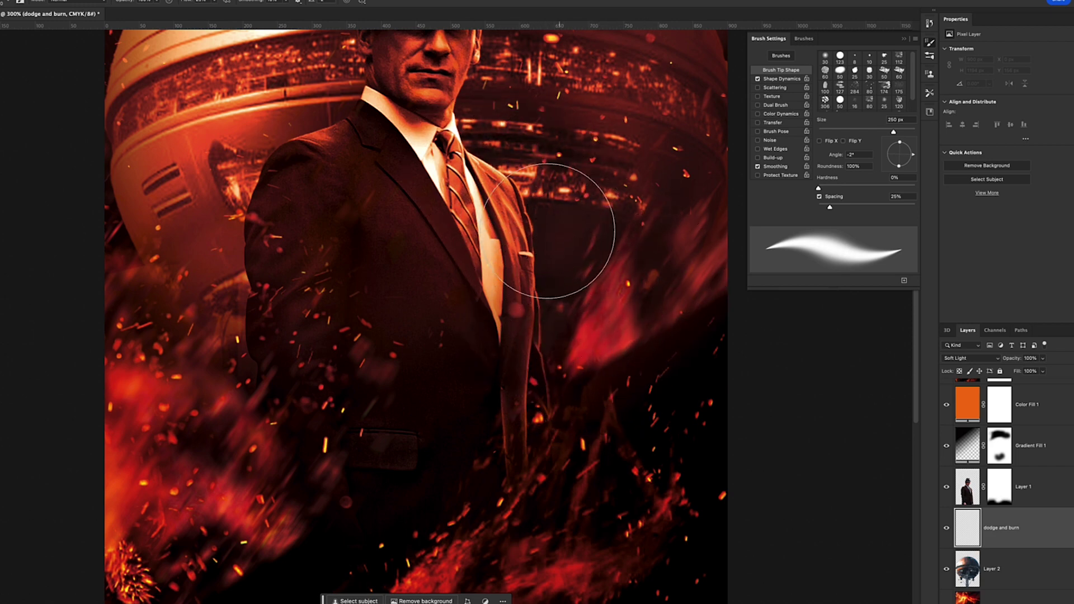
- Darken the sphere on both sides of the man's suit with soft black strokes on the dodge and burn layer
{"action": "mouse_move", "coordinate": [548, 231]}
{"action": "left_mouse_down"}
{"action": "mouse_move", "coordinate": [546, 283]}
{"action": "mouse_move", "coordinate": [537, 263]}
{"action": "left_mouse_up"}
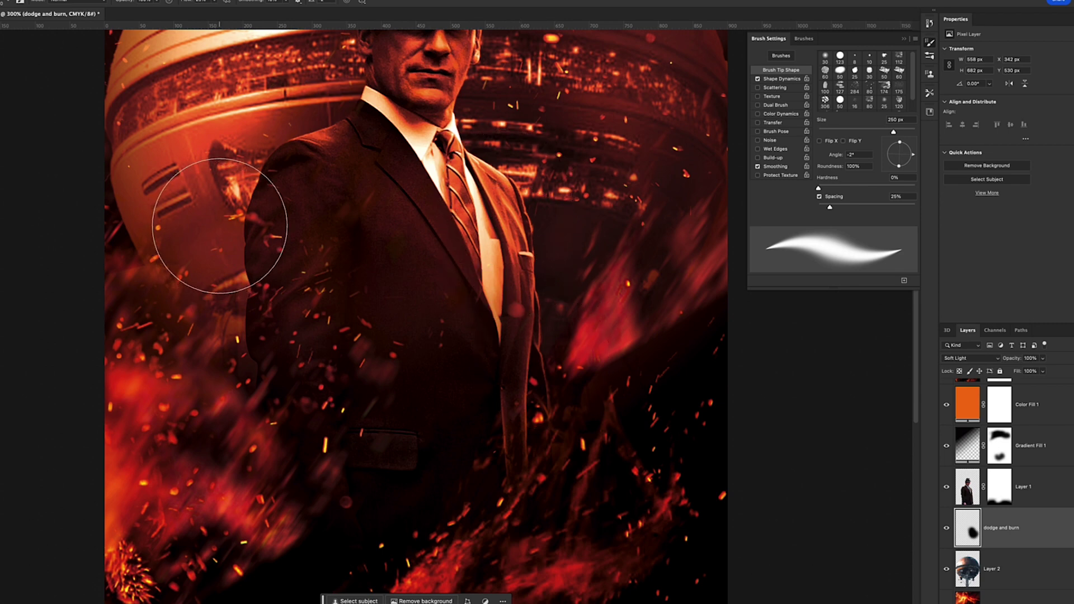
{"action": "mouse_move", "coordinate": [219, 226]}
{"action": "left_mouse_down"}
{"action": "mouse_move", "coordinate": [219, 375]}
{"action": "mouse_move", "coordinate": [156, 179]}
{"action": "mouse_move", "coordinate": [142, 274]}
{"action": "mouse_move", "coordinate": [172, 312]}
{"action": "left_mouse_up"}
{"action": "left_click_drag", "start_coordinate": [263, 309], "coordinate": [284, 317]}
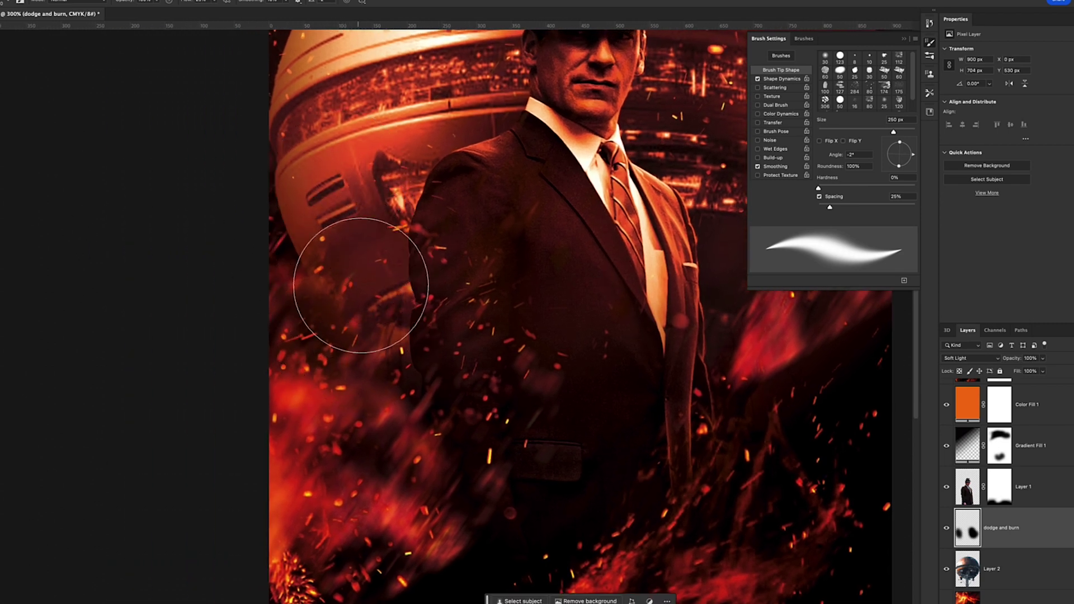
- Paint shading on the dodge and burn layer behind both sides of the man, adjusting the brush flow between strokes
{"action": "left_click_drag", "start_coordinate": [360, 285], "coordinate": [355, 204]}
{"action": "left_click", "coordinate": [214, 2]}
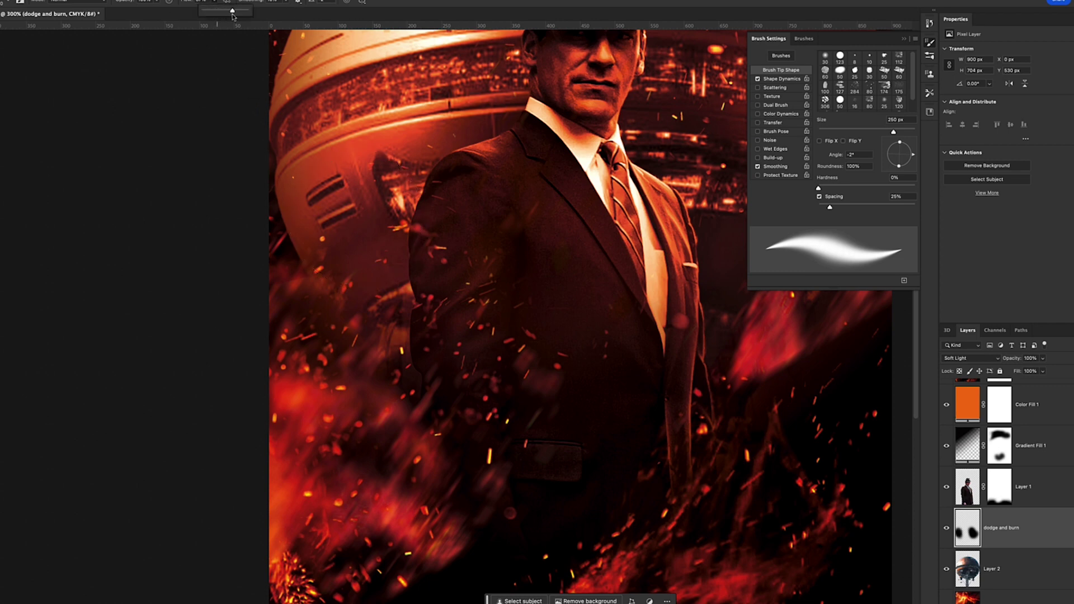
{"action": "mouse_move", "coordinate": [287, 216]}
{"action": "left_mouse_down"}
{"action": "mouse_move", "coordinate": [319, 247]}
{"action": "mouse_move", "coordinate": [300, 223]}
{"action": "mouse_move", "coordinate": [383, 259]}
{"action": "mouse_move", "coordinate": [371, 348]}
{"action": "mouse_move", "coordinate": [343, 355]}
{"action": "left_mouse_up"}
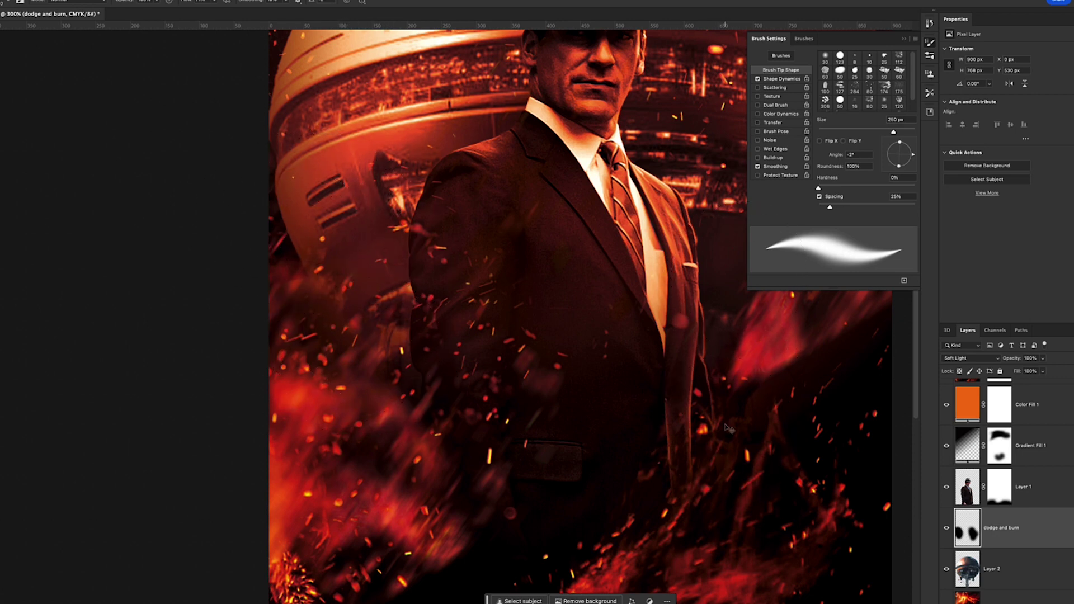
{"action": "key", "text": "ctrl+minus"}
{"action": "mouse_move", "coordinate": [629, 339]}
{"action": "left_mouse_down"}
{"action": "mouse_move", "coordinate": [650, 305]}
{"action": "mouse_move", "coordinate": [661, 317]}
{"action": "mouse_move", "coordinate": [717, 257]}
{"action": "mouse_move", "coordinate": [680, 333]}
{"action": "mouse_move", "coordinate": [698, 208]}
{"action": "left_mouse_up"}
{"action": "mouse_move", "coordinate": [354, 246]}
{"action": "left_mouse_down"}
{"action": "mouse_move", "coordinate": [411, 297]}
{"action": "mouse_move", "coordinate": [437, 258]}
{"action": "mouse_move", "coordinate": [435, 216]}
{"action": "mouse_move", "coordinate": [310, 224]}
{"action": "mouse_move", "coordinate": [372, 230]}
{"action": "mouse_move", "coordinate": [440, 213]}
{"action": "mouse_move", "coordinate": [469, 202]}
{"action": "mouse_move", "coordinate": [451, 188]}
{"action": "mouse_move", "coordinate": [494, 166]}
{"action": "mouse_move", "coordinate": [567, 168]}
{"action": "mouse_move", "coordinate": [540, 190]}
{"action": "mouse_move", "coordinate": [600, 218]}
{"action": "mouse_move", "coordinate": [574, 163]}
{"action": "mouse_move", "coordinate": [634, 284]}
{"action": "mouse_move", "coordinate": [633, 254]}
{"action": "mouse_move", "coordinate": [519, 146]}
{"action": "mouse_move", "coordinate": [508, 117]}
{"action": "mouse_move", "coordinate": [491, 125]}
{"action": "mouse_move", "coordinate": [481, 178]}
{"action": "mouse_move", "coordinate": [456, 200]}
{"action": "mouse_move", "coordinate": [458, 176]}
{"action": "mouse_move", "coordinate": [419, 250]}
{"action": "mouse_move", "coordinate": [406, 355]}
{"action": "mouse_move", "coordinate": [403, 249]}
{"action": "mouse_move", "coordinate": [362, 282]}
{"action": "left_mouse_up"}
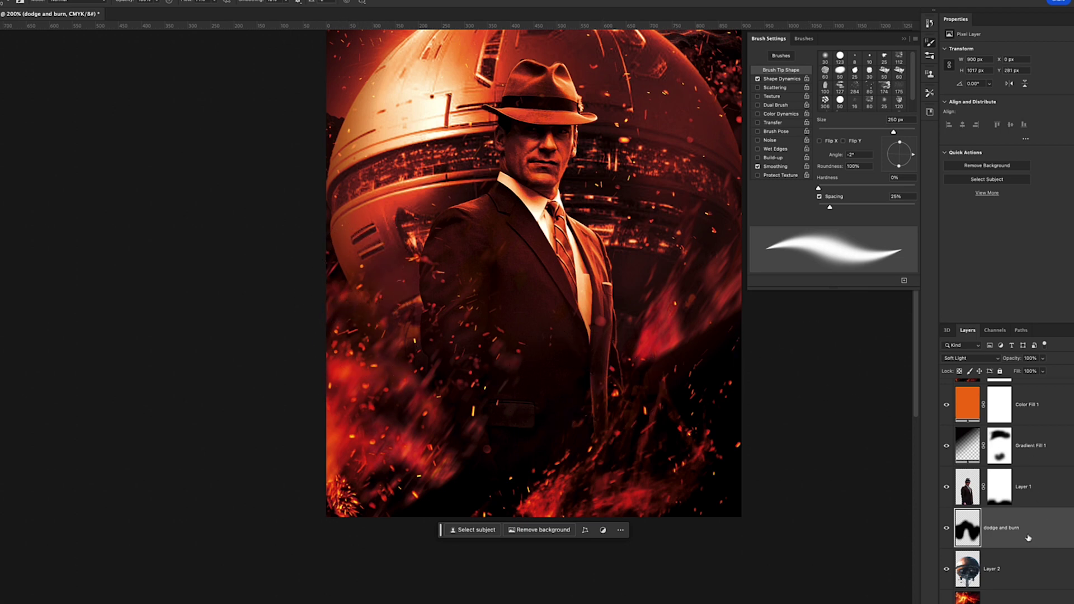
- Set the dodge and burn layer's blend mode to Linear Light and brush more shading over the area beside the man's shoulder
{"action": "left_click", "coordinate": [995, 361]}
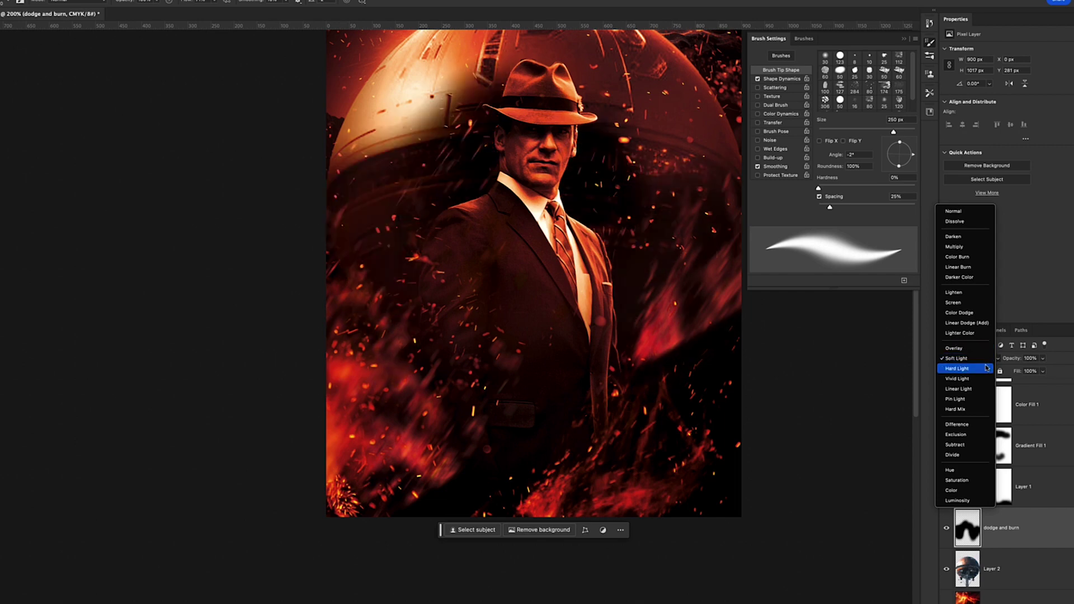
{"action": "left_click", "coordinate": [976, 389]}
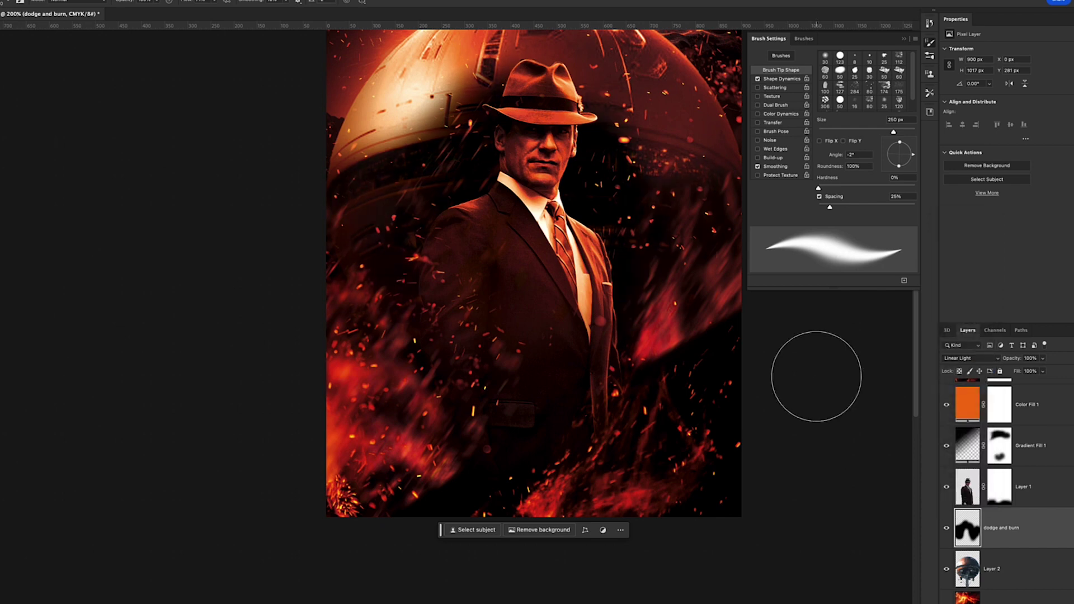
{"action": "key", "text": "ctrl+minus"}
{"action": "key", "text": "ctrl+minus"}
{"action": "key", "text": "ctrl+plus"}
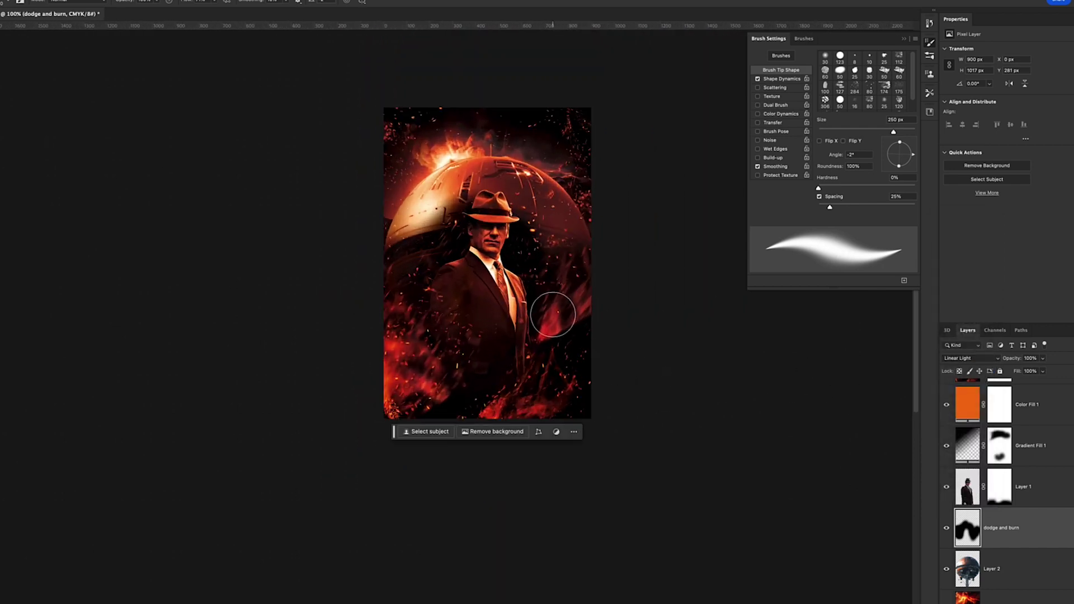
{"action": "mouse_move", "coordinate": [553, 314]}
{"action": "left_mouse_down"}
{"action": "mouse_move", "coordinate": [583, 290]}
{"action": "mouse_move", "coordinate": [564, 276]}
{"action": "mouse_move", "coordinate": [578, 236]}
{"action": "mouse_move", "coordinate": [574, 273]}
{"action": "mouse_move", "coordinate": [537, 249]}
{"action": "left_mouse_up"}
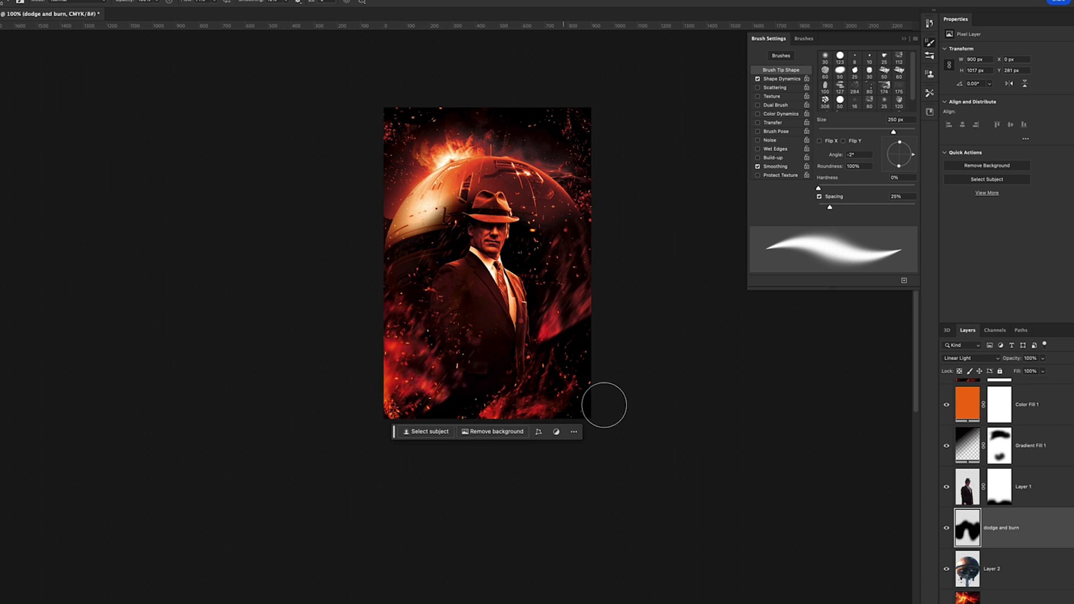
- Show and hide the Oppenheimer reference poster layer to compare it with the composite
{"action": "scroll", "coordinate": [1006, 451], "scroll_direction": "up", "scroll_amount": 5}
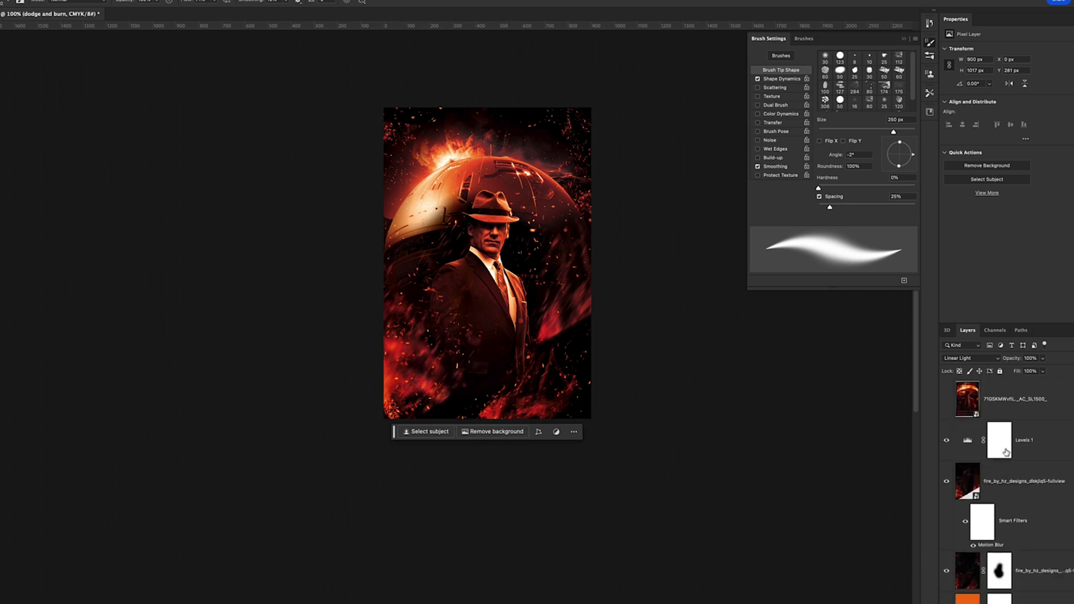
{"action": "left_click", "coordinate": [946, 399]}
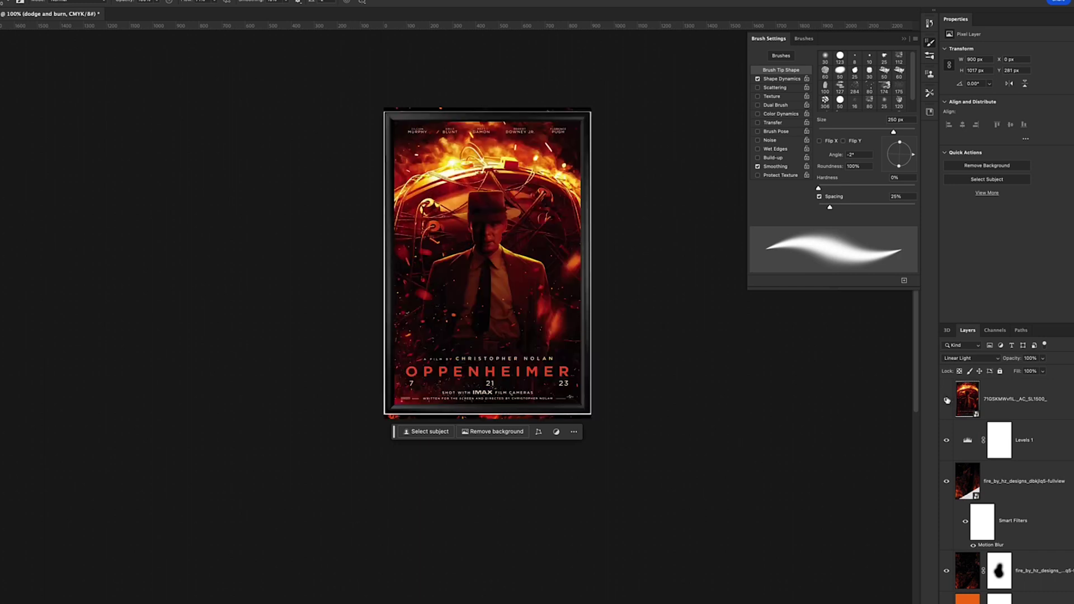
{"action": "left_click", "coordinate": [946, 399]}
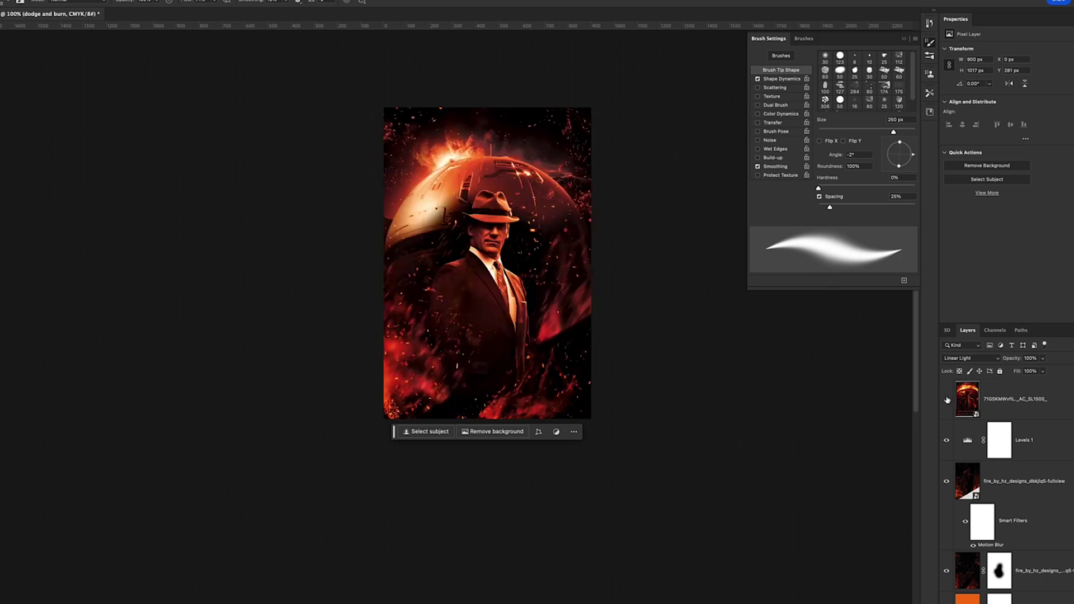
{"action": "left_click", "coordinate": [946, 399]}
{"action": "left_click", "coordinate": [947, 400]}
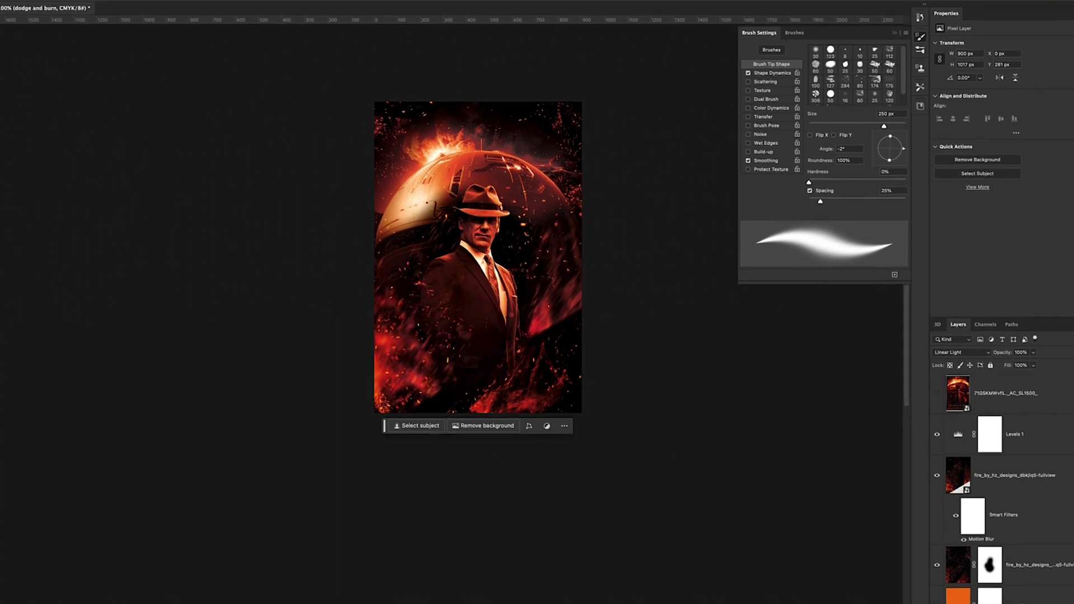
- Add a new Soft Light layer directly above Layer 1 and darken the man's jacket on it with the 250 px brush
{"action": "scroll", "coordinate": [956, 404], "scroll_direction": "down", "scroll_amount": 5}
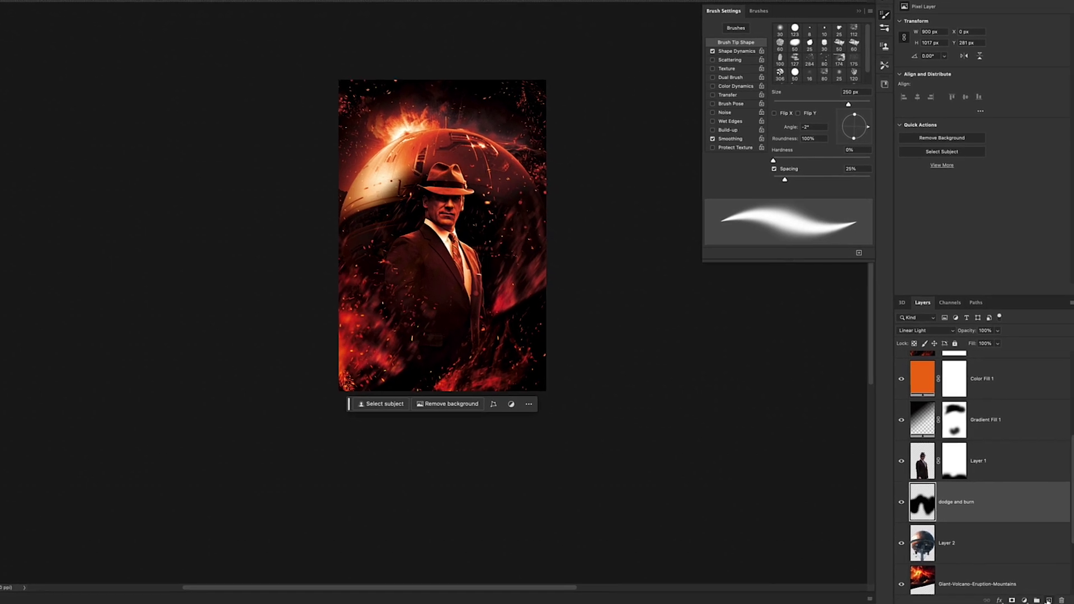
{"action": "left_click", "coordinate": [1044, 598]}
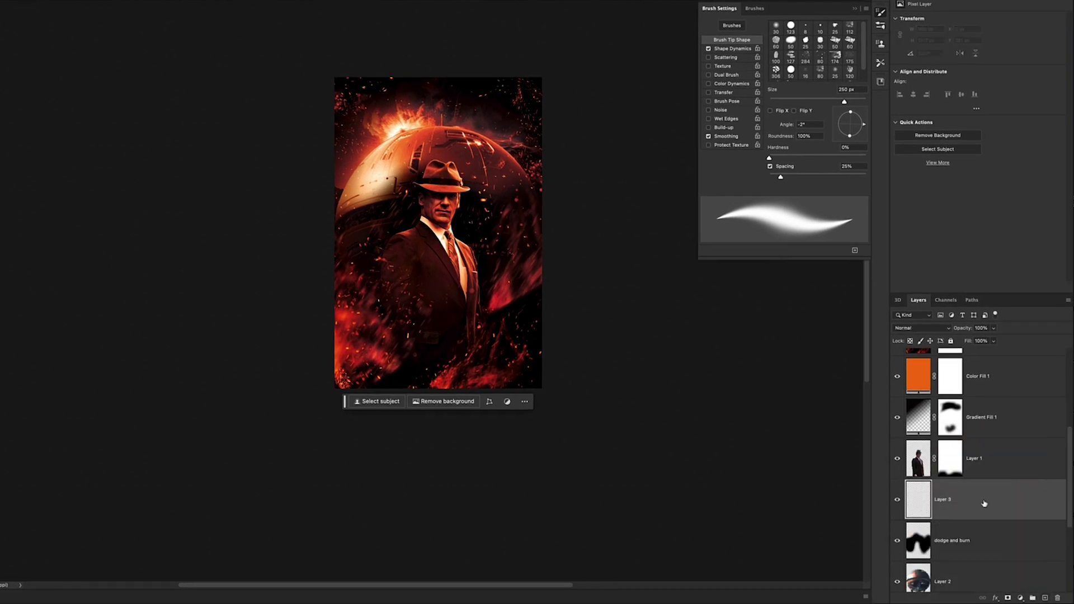
{"action": "left_click_drag", "start_coordinate": [984, 504], "coordinate": [985, 443]}
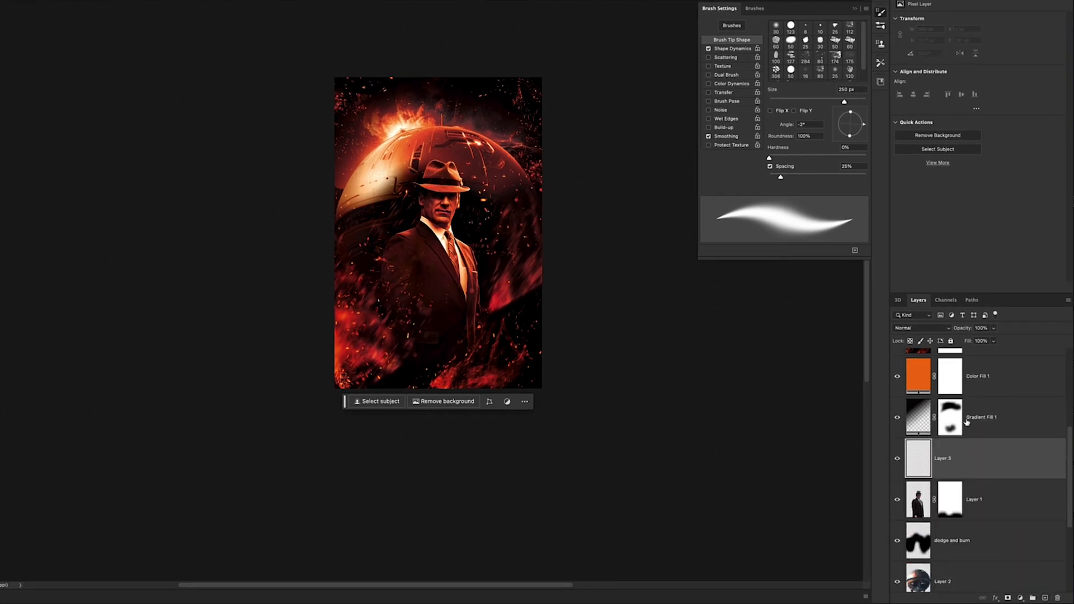
{"action": "left_click", "coordinate": [941, 327]}
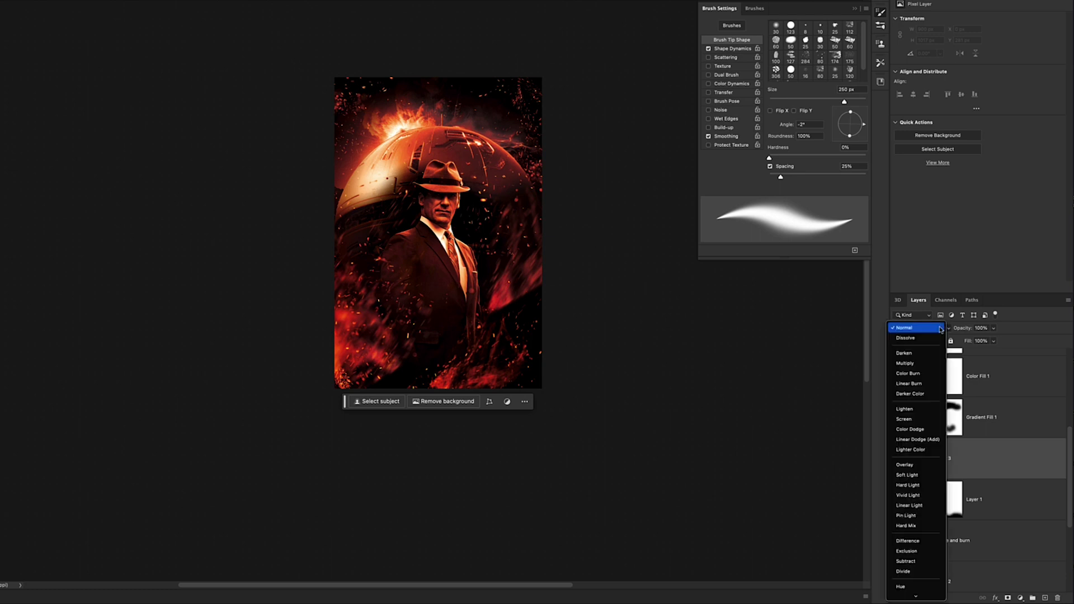
{"action": "left_click", "coordinate": [914, 475]}
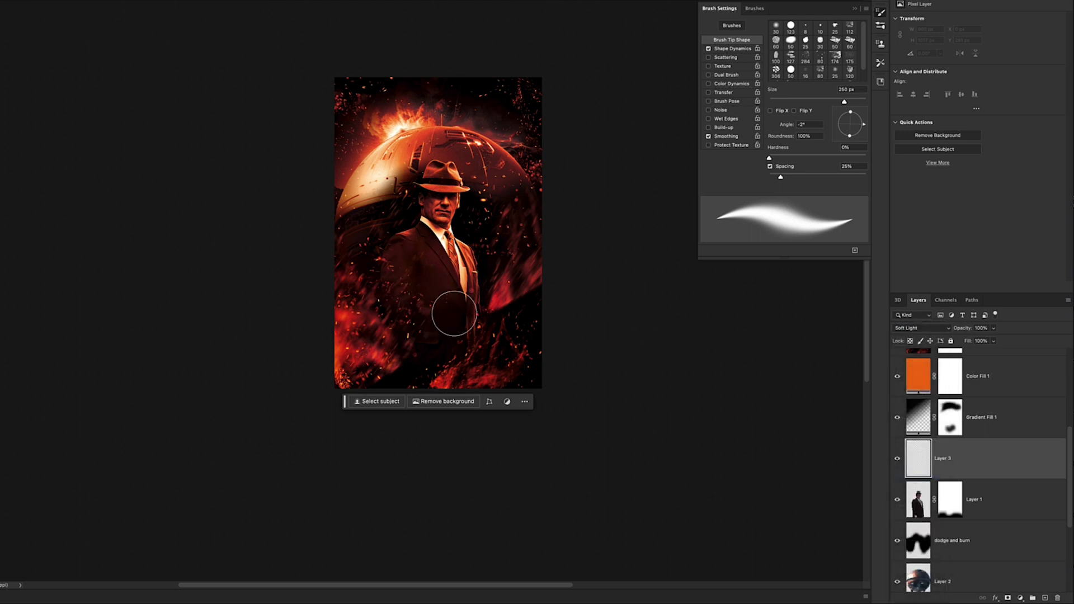
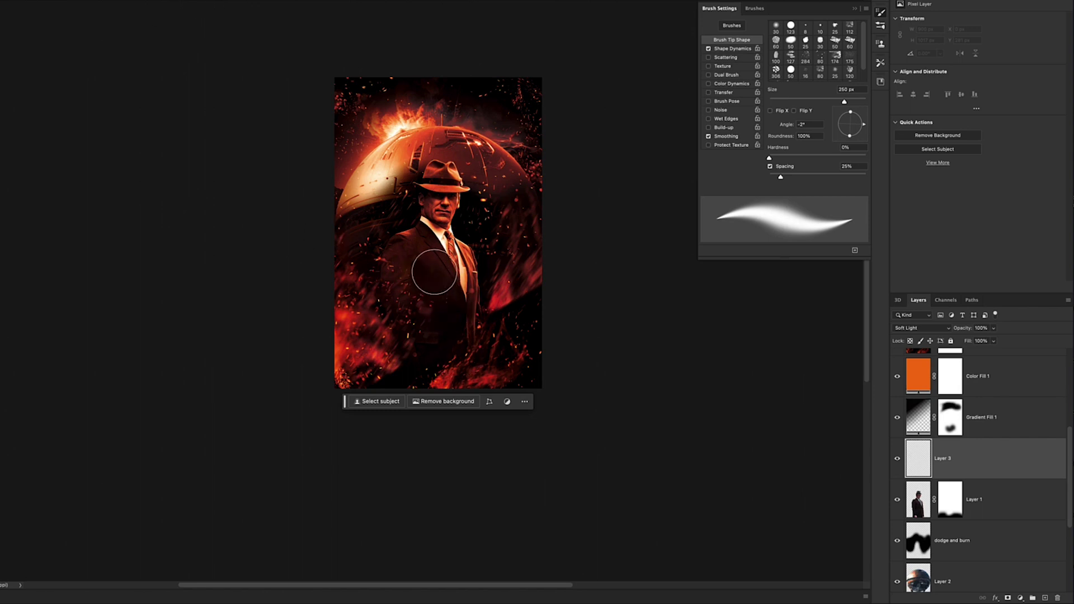
{"action": "mouse_move", "coordinate": [434, 272]}
{"action": "left_mouse_down"}
{"action": "mouse_move", "coordinate": [440, 301]}
{"action": "mouse_move", "coordinate": [417, 270]}
{"action": "mouse_move", "coordinate": [414, 299]}
{"action": "mouse_move", "coordinate": [407, 279]}
{"action": "mouse_move", "coordinate": [442, 323]}
{"action": "mouse_move", "coordinate": [467, 304]}
{"action": "mouse_move", "coordinate": [462, 312]}
{"action": "mouse_move", "coordinate": [456, 269]}
{"action": "mouse_move", "coordinate": [396, 237]}
{"action": "mouse_move", "coordinate": [416, 280]}
{"action": "mouse_move", "coordinate": [422, 240]}
{"action": "left_mouse_up"}
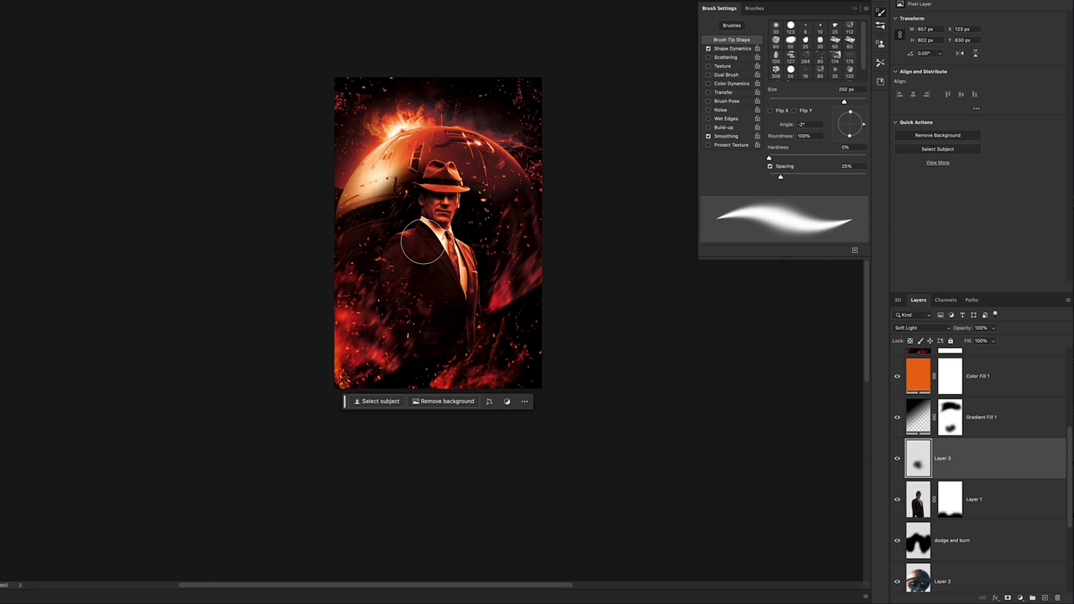
- Reduce the brush size to 90 px, check the reference poster, and darken the man's face beneath the hat brim
{"action": "scroll", "coordinate": [450, 207], "scroll_direction": "up", "scroll_amount": 3}
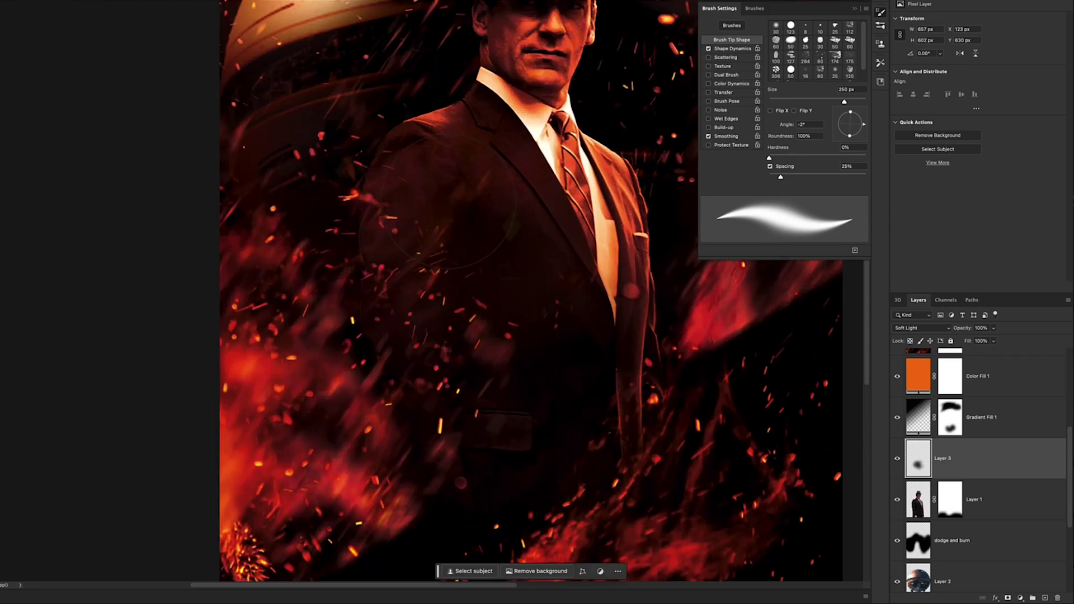
{"action": "scroll", "coordinate": [468, 179], "scroll_direction": "up", "scroll_amount": 2}
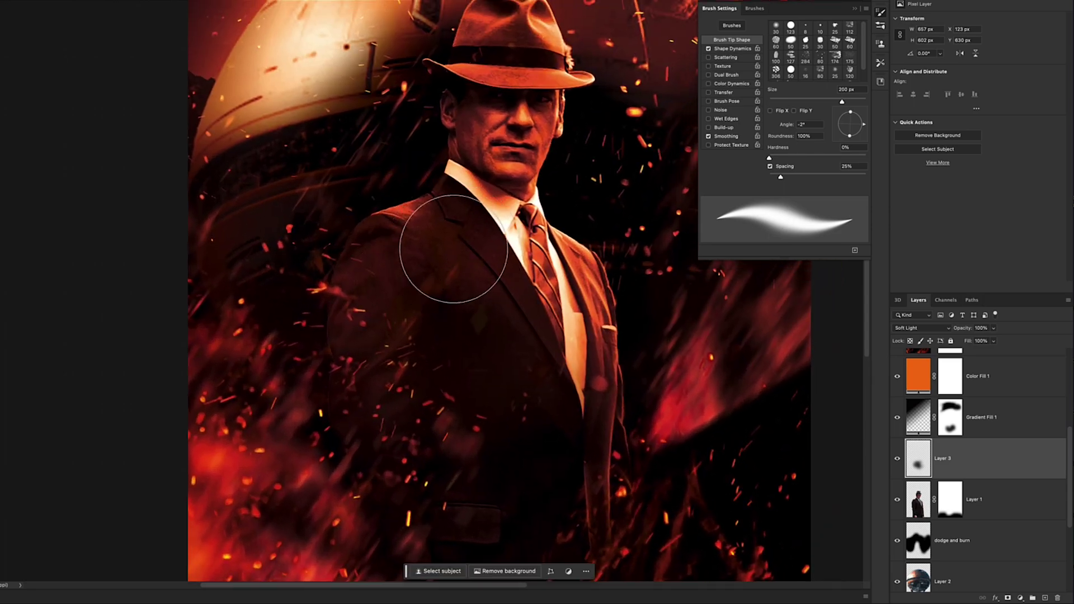
{"action": "key", "text": "bracketleft"}
{"action": "key", "text": "bracketleft"}
{"action": "key", "text": "bracketleft"}
{"action": "key", "text": "bracketleft"}
{"action": "key", "text": "bracketleft"}
{"action": "key", "text": "bracketleft"}
{"action": "scroll", "coordinate": [978, 425], "scroll_direction": "up", "scroll_amount": 4}
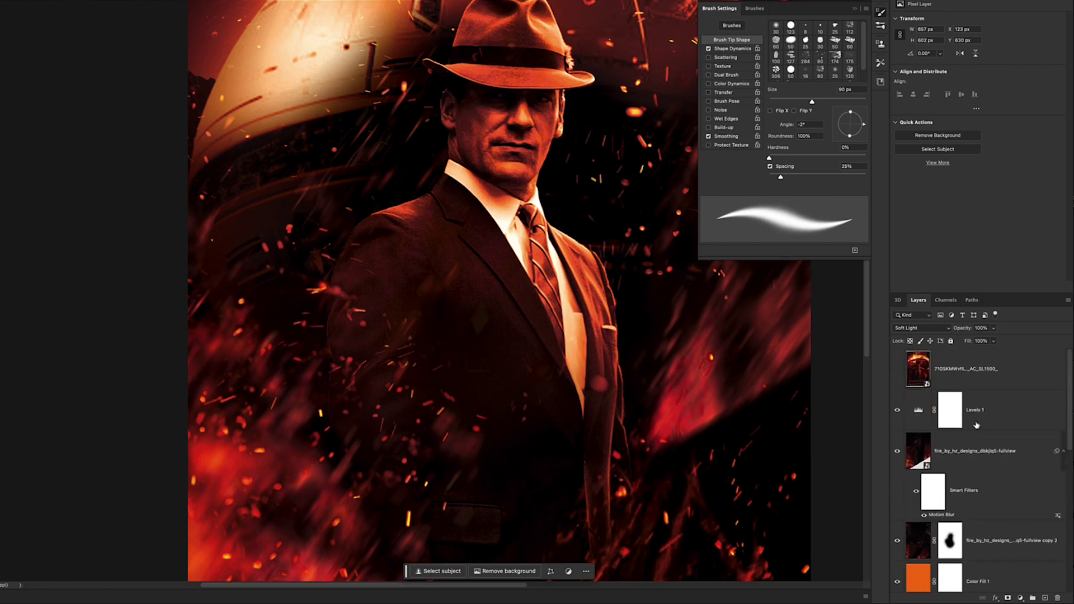
{"action": "left_click", "coordinate": [897, 371]}
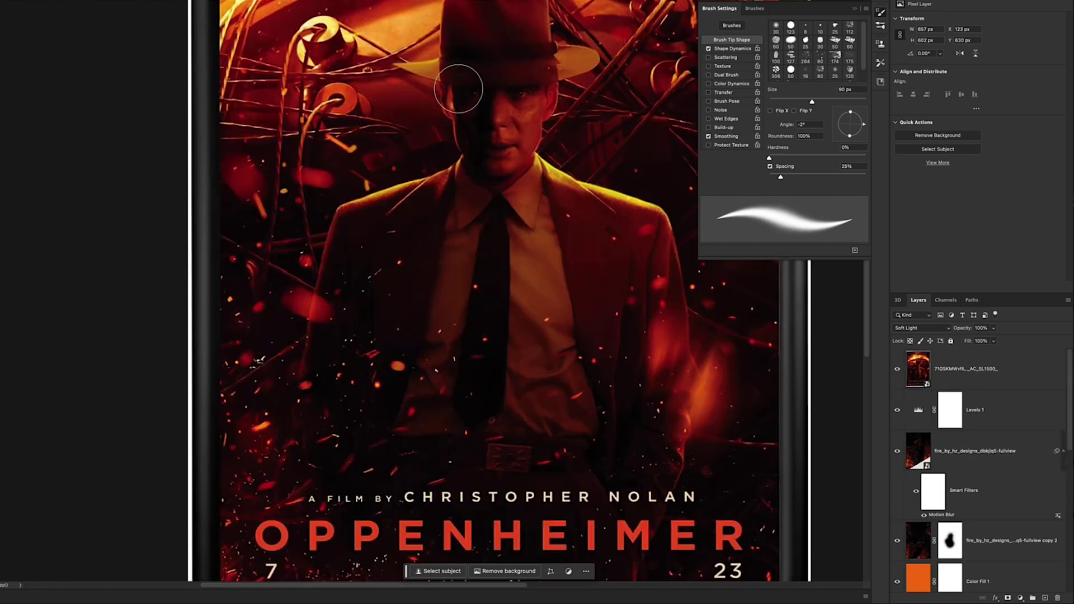
{"action": "left_click", "coordinate": [896, 368]}
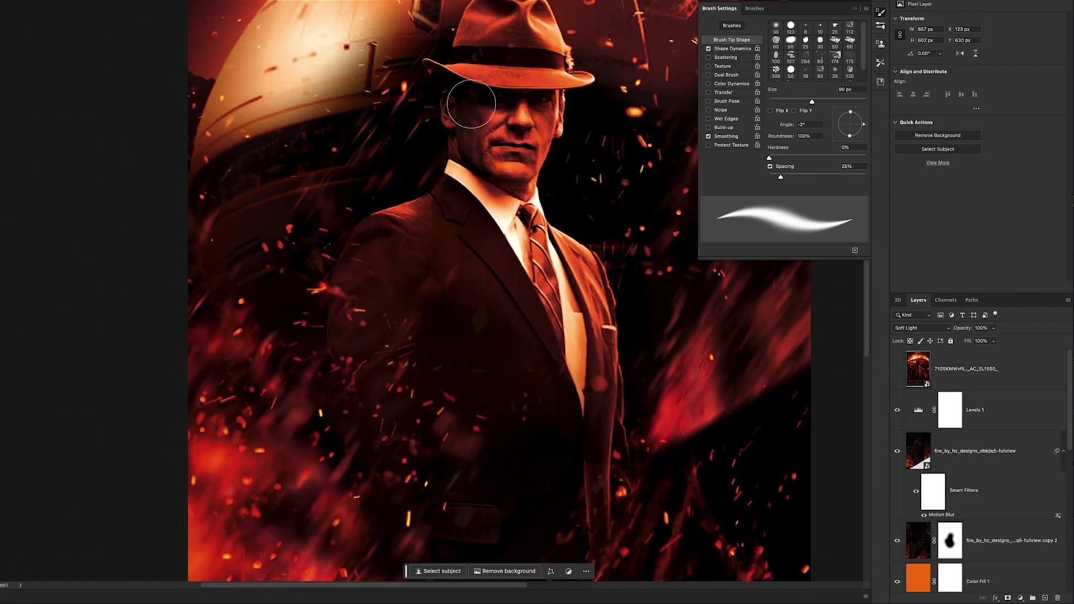
{"action": "mouse_move", "coordinate": [479, 101]}
{"action": "left_mouse_down"}
{"action": "mouse_move", "coordinate": [490, 146]}
{"action": "mouse_move", "coordinate": [487, 106]}
{"action": "mouse_move", "coordinate": [446, 89]}
{"action": "left_mouse_up"}
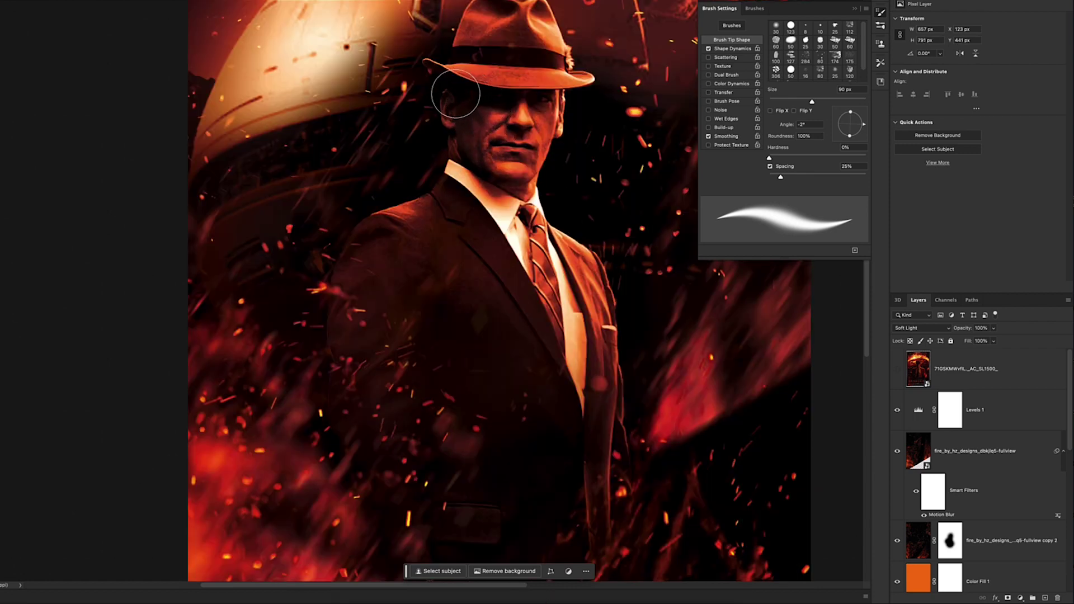
- Try brushing along the jacket's shoulder and outer sleeve with a 40 px brush
{"action": "key", "text": "bracketleft"}
{"action": "key", "text": "bracketleft"}
{"action": "key", "text": "bracketleft"}
{"action": "key", "text": "bracketleft"}
{"action": "key", "text": "bracketleft"}
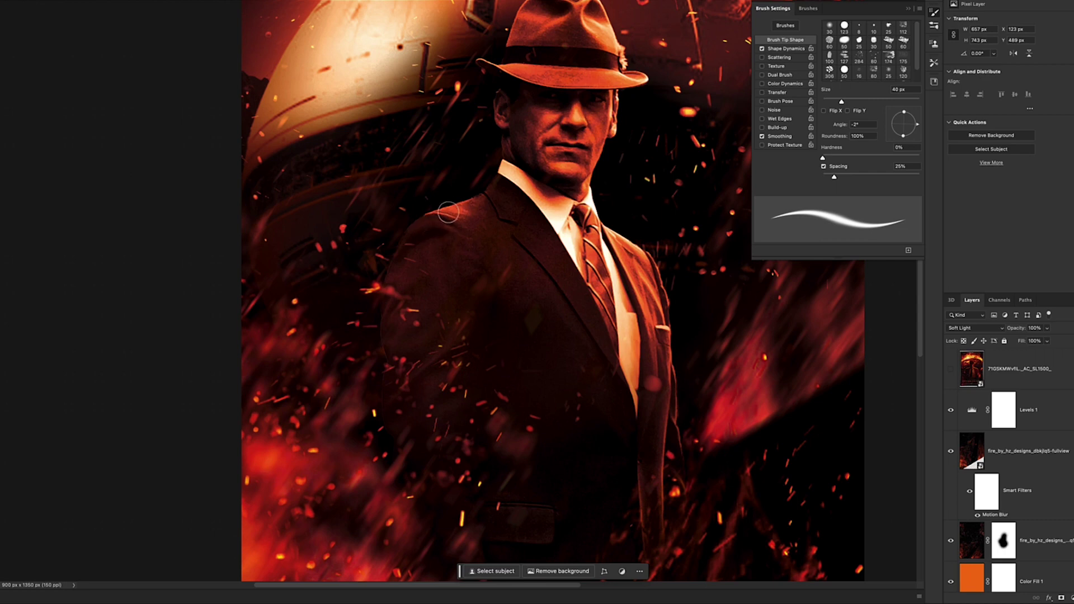
{"action": "mouse_move", "coordinate": [492, 189]}
{"action": "left_mouse_down"}
{"action": "mouse_move", "coordinate": [409, 239]}
{"action": "mouse_move", "coordinate": [391, 313]}
{"action": "left_mouse_up"}
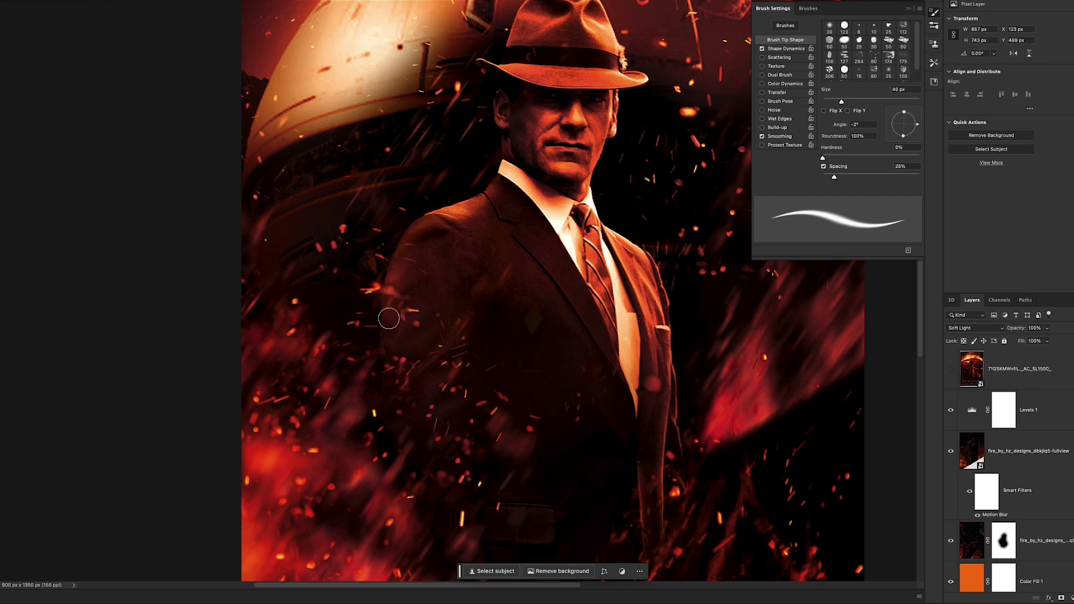
{"action": "key", "text": "ctrl+z"}
- Reduce the brush size to 15 px for finer strokes
{"action": "key", "text": "bracketleft"}
{"action": "key", "text": "bracketleft"}
{"action": "key", "text": "bracketleft"}
{"action": "key", "text": "bracketleft"}
{"action": "key", "text": "bracketleft"}
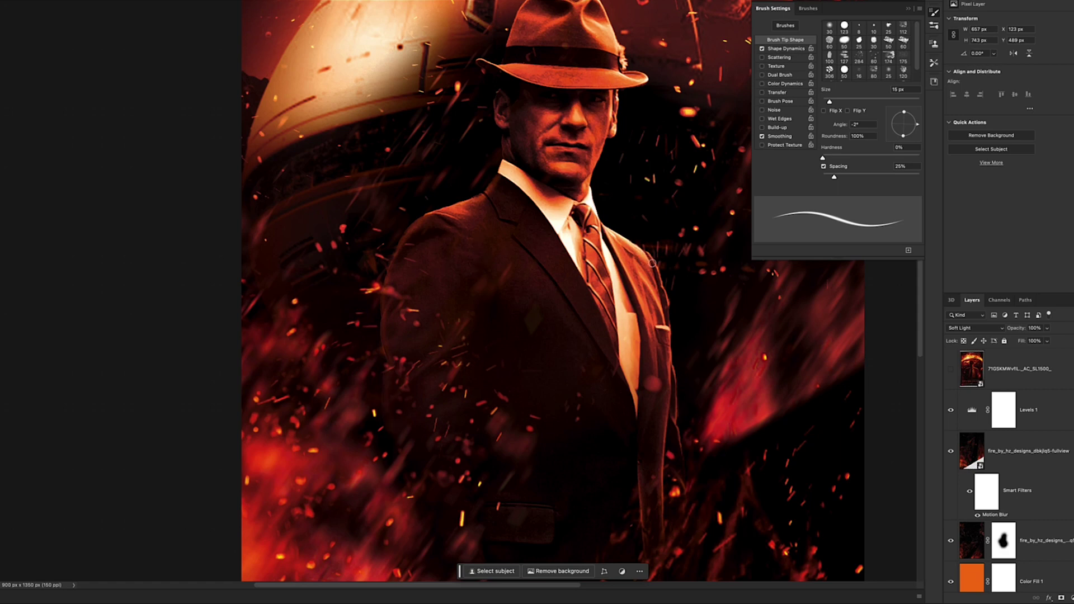
- Enlarge the brush to 60 px and compare the whole composite with the Oppenheimer reference poster
{"action": "key", "text": "bracketright"}
{"action": "key", "text": "bracketright"}
{"action": "key", "text": "bracketright"}
{"action": "key", "text": "bracketright"}
{"action": "key", "text": "bracketright"}
{"action": "key", "text": "ctrl+minus"}
{"action": "key", "text": "ctrl+minus"}
{"action": "key", "text": "ctrl+minus"}
{"action": "key", "text": "ctrl+minus"}
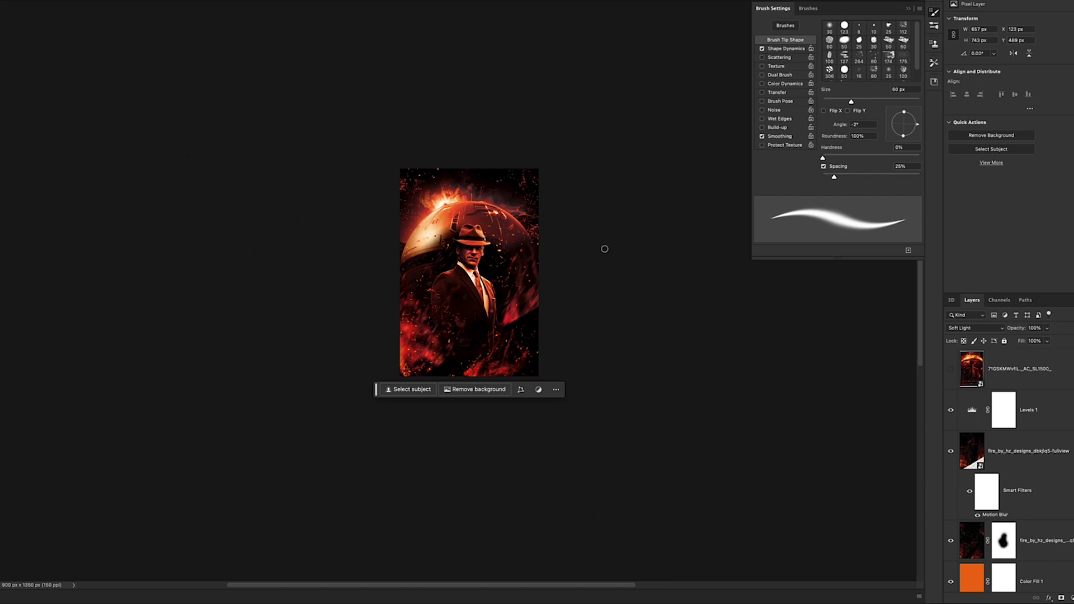
{"action": "left_click", "coordinate": [950, 370]}
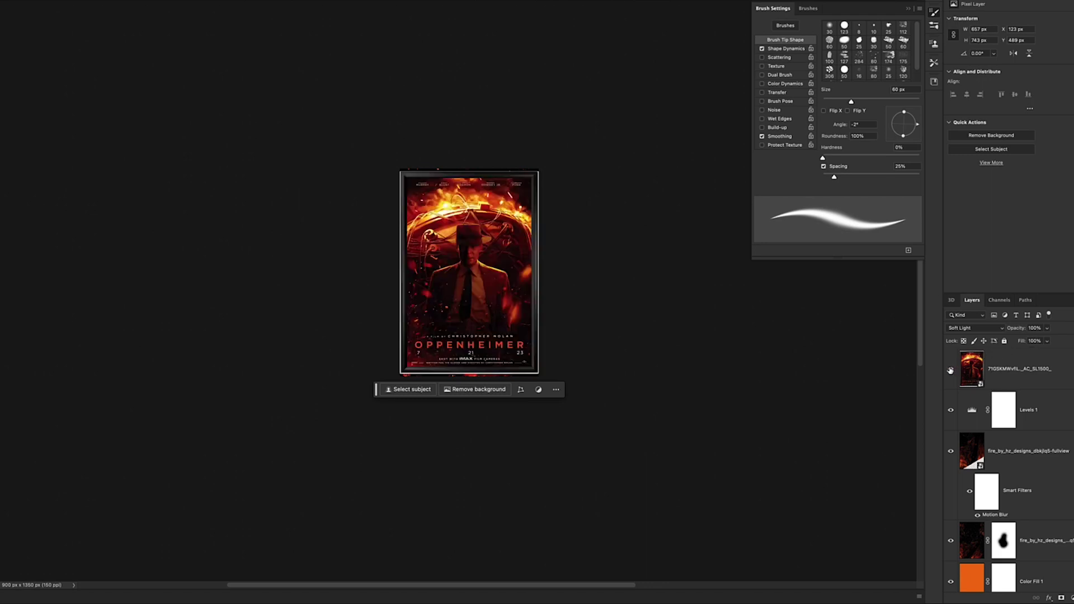
{"action": "left_click", "coordinate": [951, 371]}
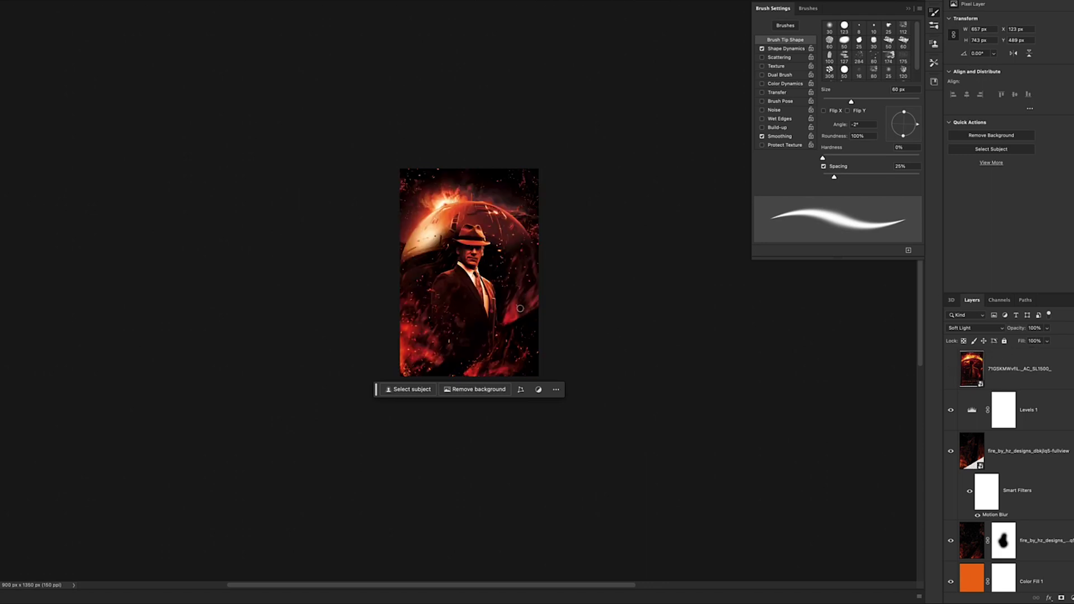
- Check the motion-blurred fire layer's effect by toggling its visibility, and add a layer mask to it
{"action": "scroll", "coordinate": [1032, 453], "scroll_direction": "down", "scroll_amount": 2}
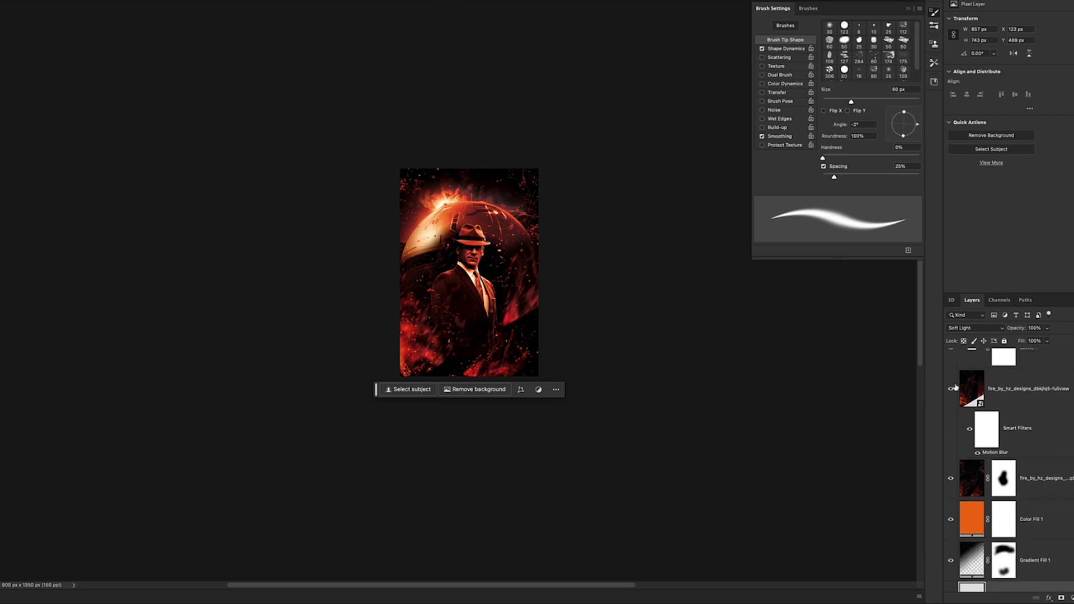
{"action": "left_click", "coordinate": [951, 390]}
{"action": "left_click", "coordinate": [951, 390]}
{"action": "left_click", "coordinate": [971, 387]}
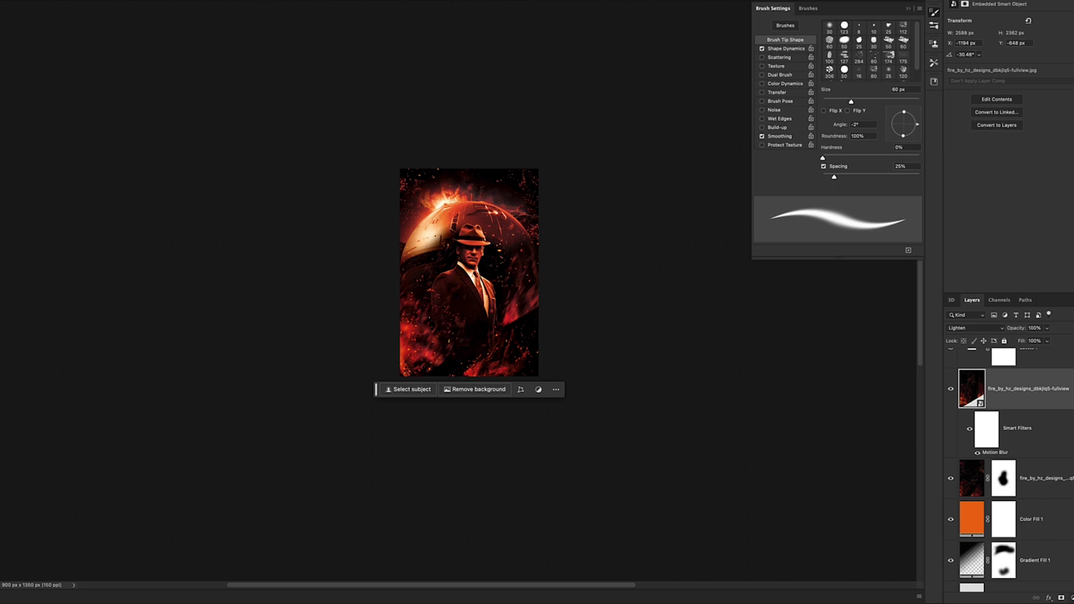
{"action": "left_click", "coordinate": [1061, 598]}
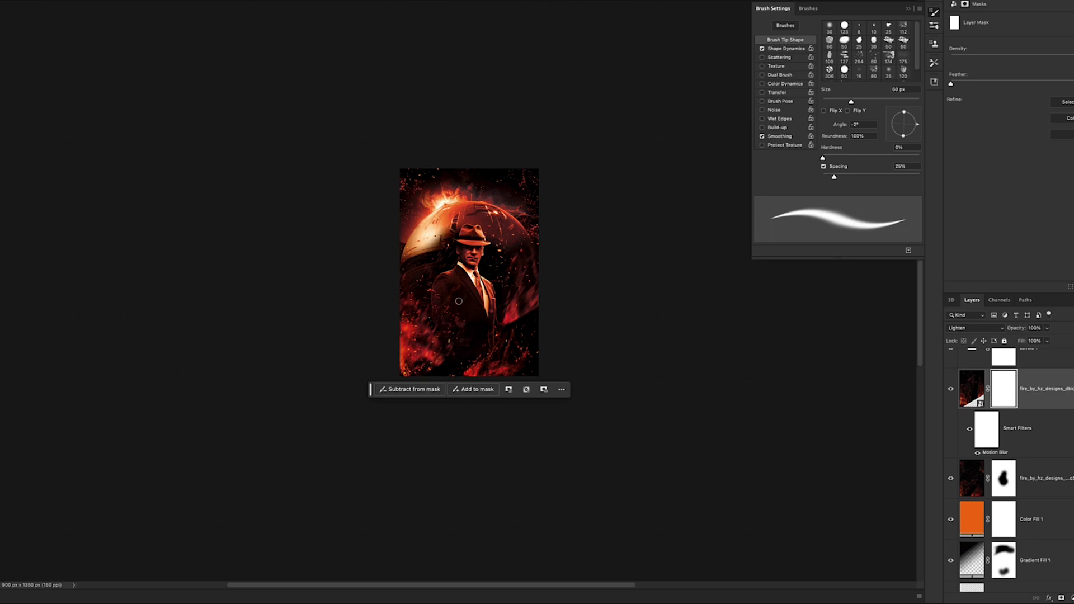
- Enlarge the brush to 175 px and mask out the motion-blurred fire in the poster's lower-left corner
{"action": "key", "text": "bracketright"}
{"action": "key", "text": "bracketright"}
{"action": "key", "text": "bracketright"}
{"action": "key", "text": "bracketright"}
{"action": "key", "text": "bracketright"}
{"action": "key", "text": "bracketright"}
{"action": "key", "text": "bracketright"}
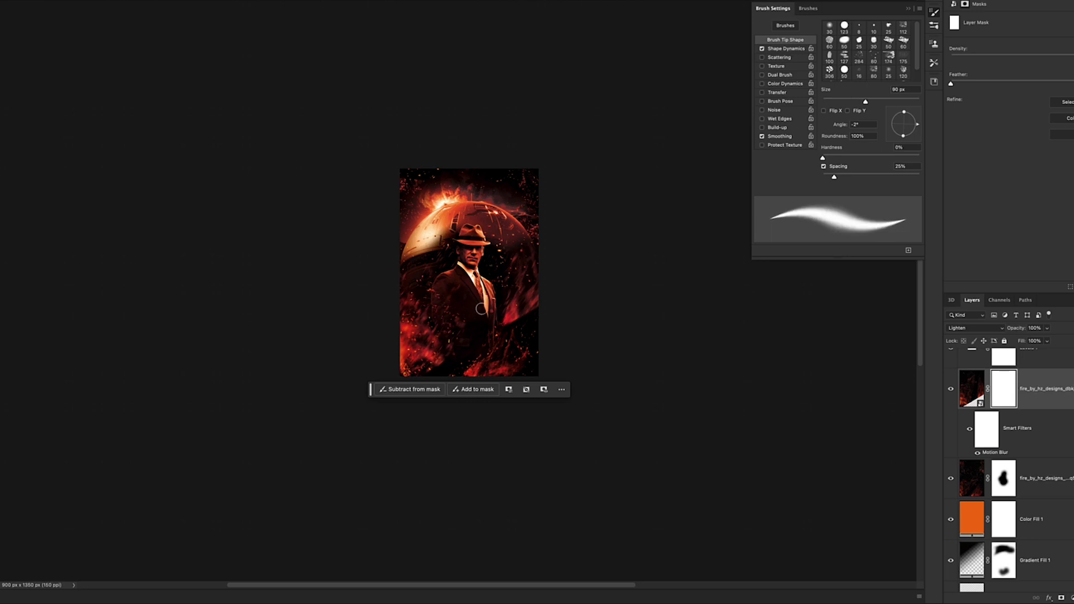
{"action": "left_click_drag", "start_coordinate": [402, 342], "coordinate": [401, 327]}
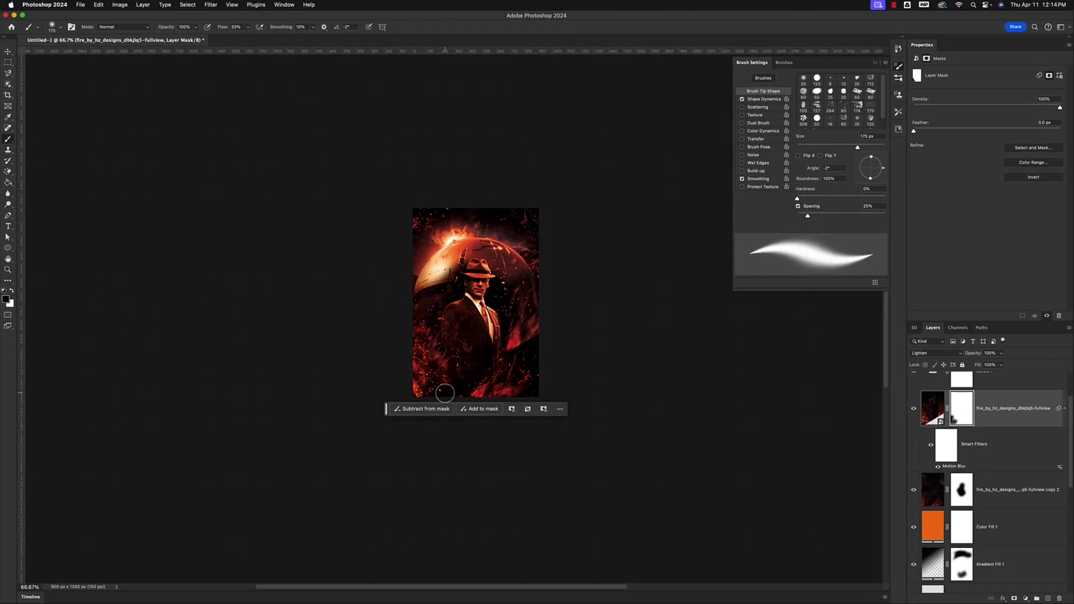
- Mask out the motion-blurred fire along the poster's lower edge and right side, and compare the composite with the reference poster
{"action": "left_click_drag", "start_coordinate": [494, 377], "coordinate": [458, 355]}
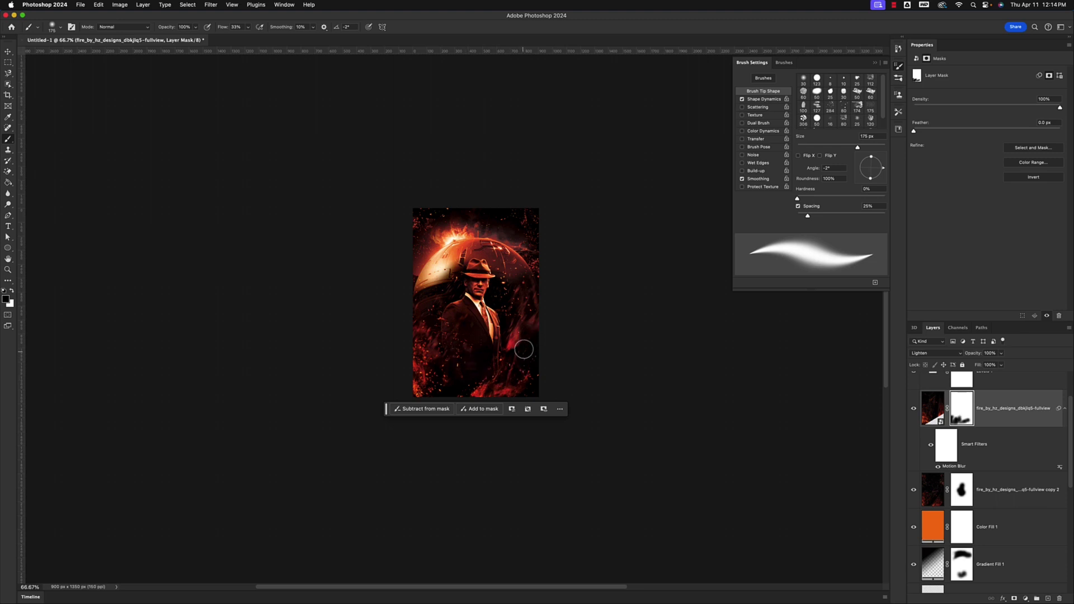
{"action": "left_click_drag", "start_coordinate": [519, 352], "coordinate": [507, 307]}
{"action": "scroll", "coordinate": [921, 391], "scroll_direction": "up", "scroll_amount": 2}
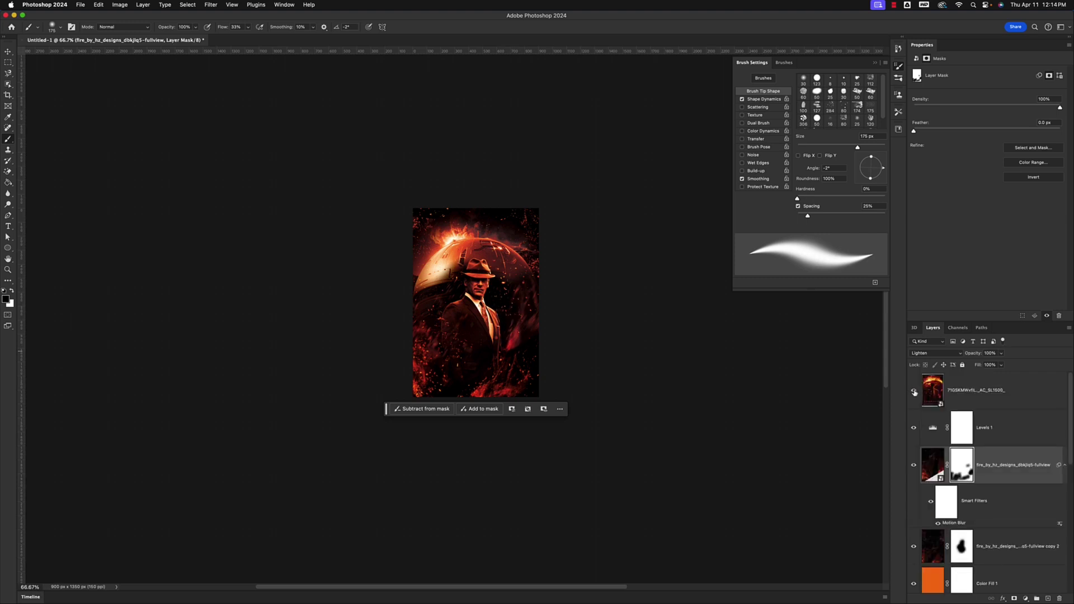
{"action": "left_click", "coordinate": [914, 392]}
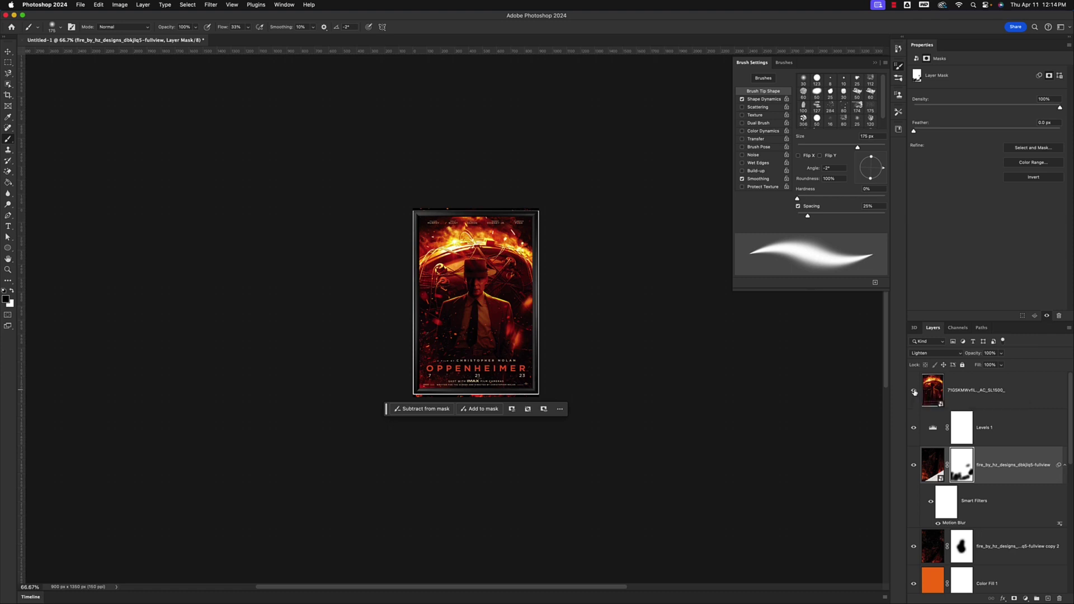
{"action": "left_click", "coordinate": [914, 392]}
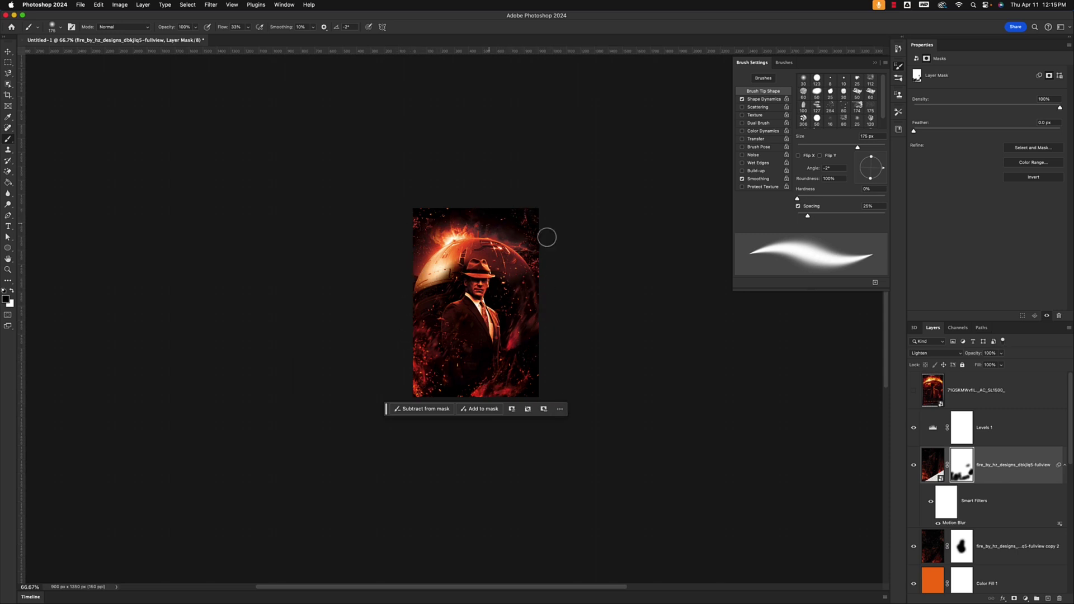
- Add a gradient fill layer above the motion-blurred fire layer, recolouring the gradient's black stop to red #c20408
{"action": "left_click", "coordinate": [1025, 598]}
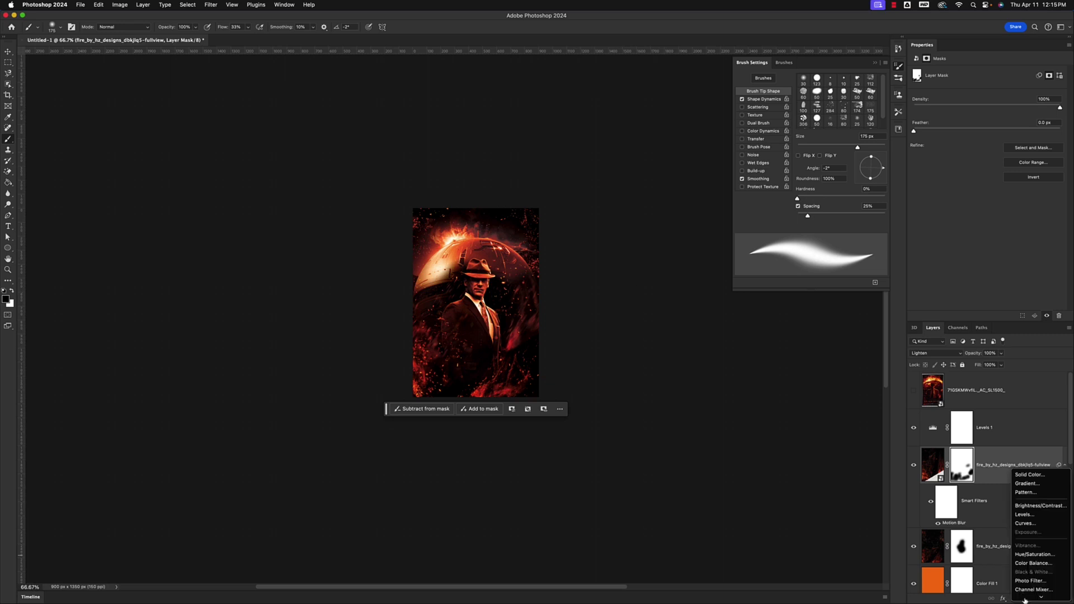
{"action": "left_click", "coordinate": [1026, 484]}
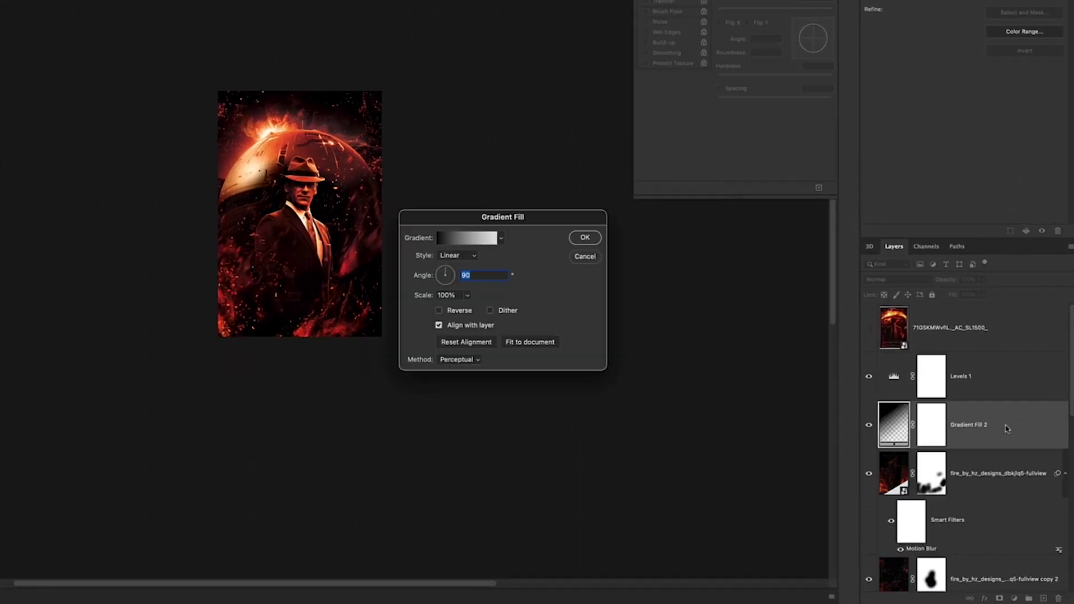
{"action": "left_click_drag", "start_coordinate": [565, 217], "coordinate": [570, 78]}
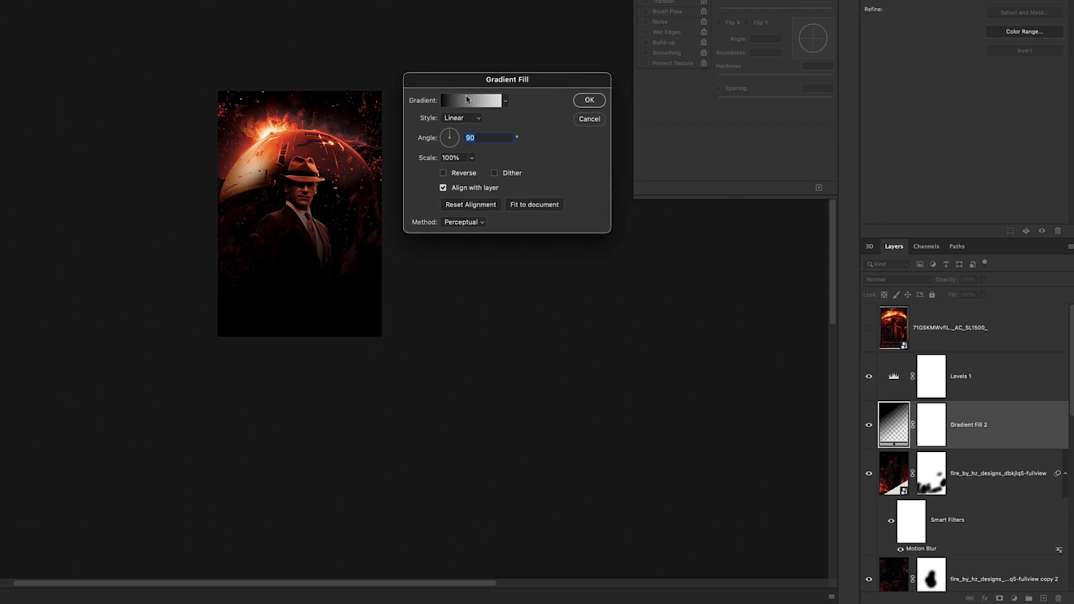
{"action": "left_click", "coordinate": [445, 101]}
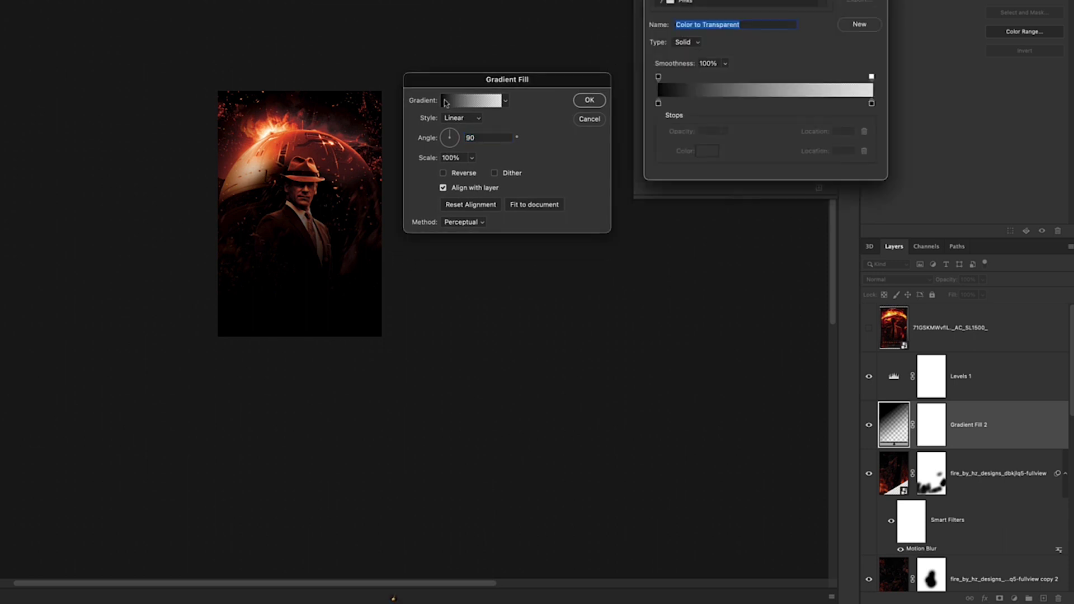
{"action": "left_click", "coordinate": [658, 104]}
{"action": "left_click", "coordinate": [706, 151]}
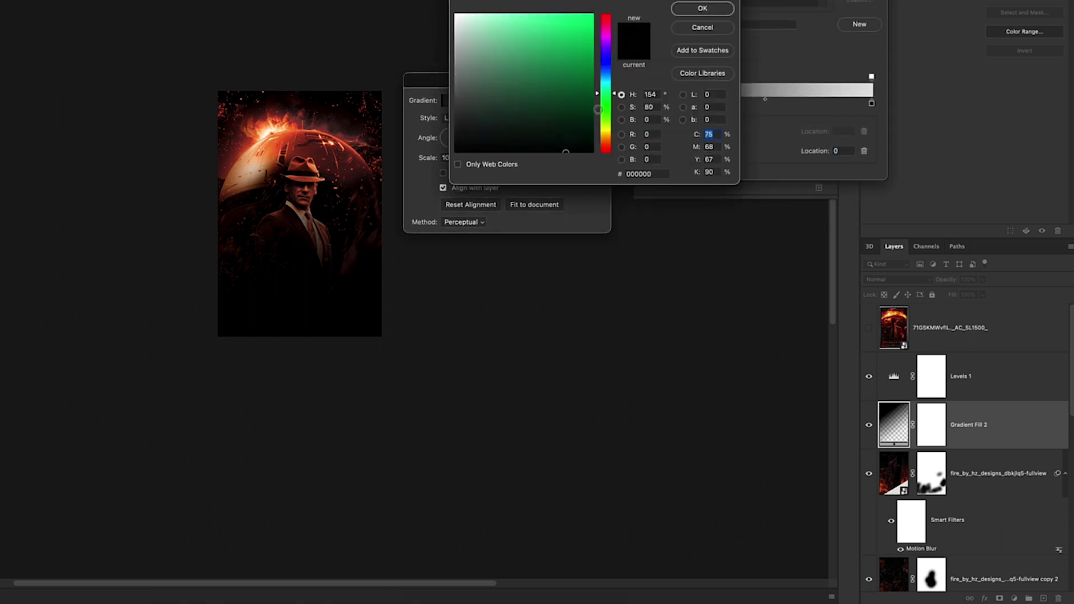
{"action": "left_click", "coordinate": [608, 16]}
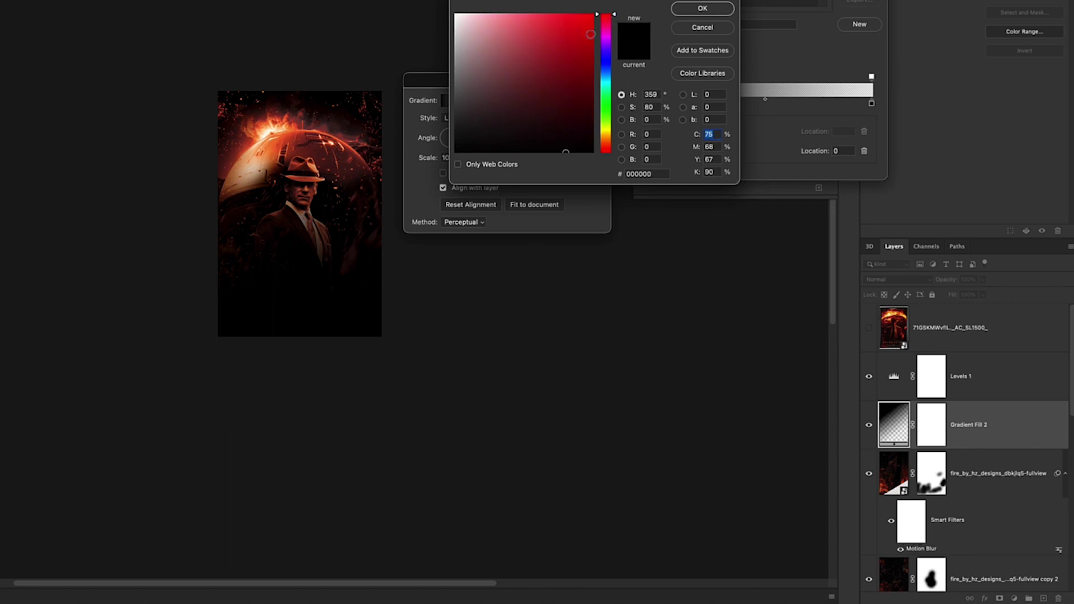
{"action": "left_click_drag", "start_coordinate": [590, 34], "coordinate": [590, 47]}
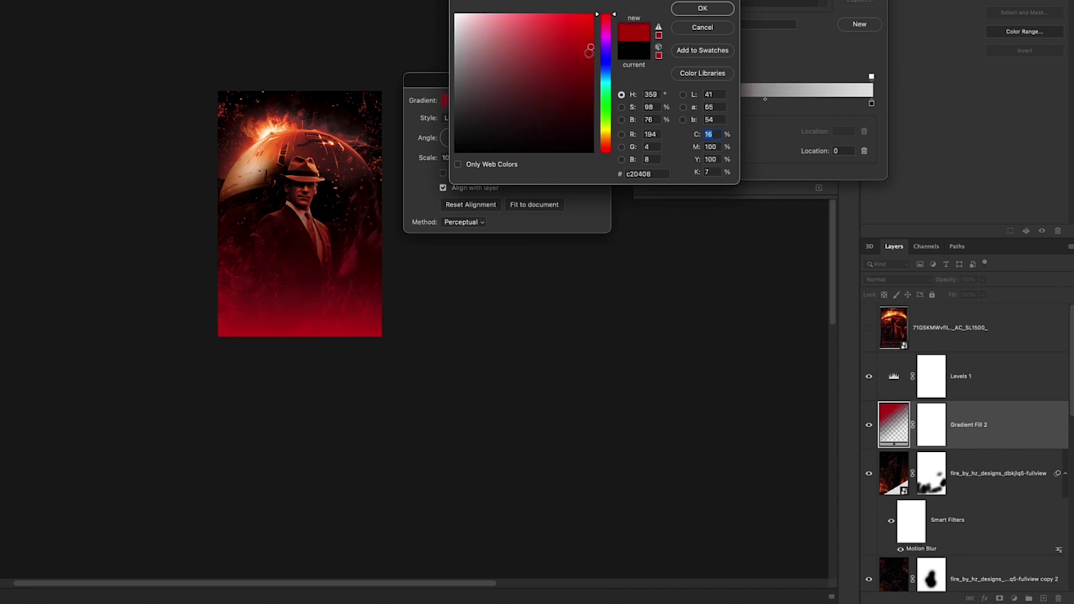
{"action": "left_click", "coordinate": [700, 7]}
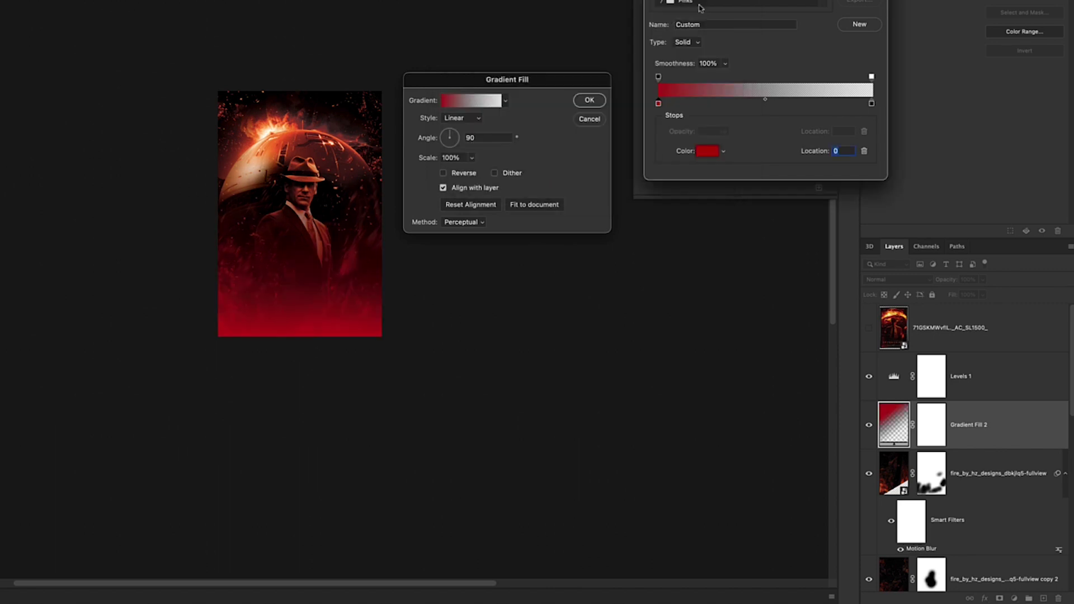
{"action": "key", "text": "Return"}
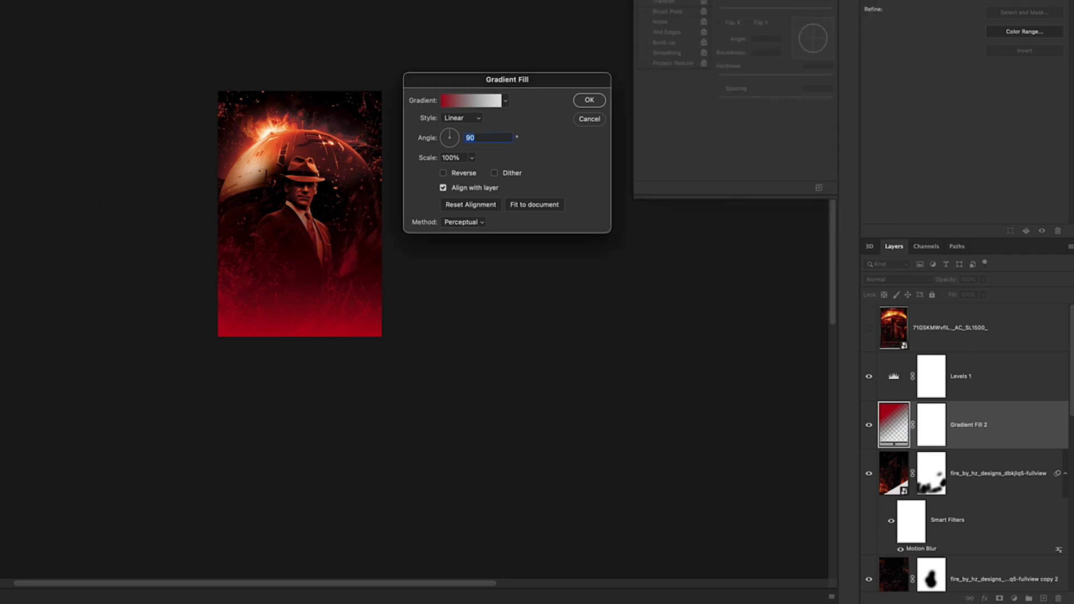
- Make the red gradient fill radial and reversed so the colour surrounds the man from the poster's edges
{"action": "left_click", "coordinate": [477, 118]}
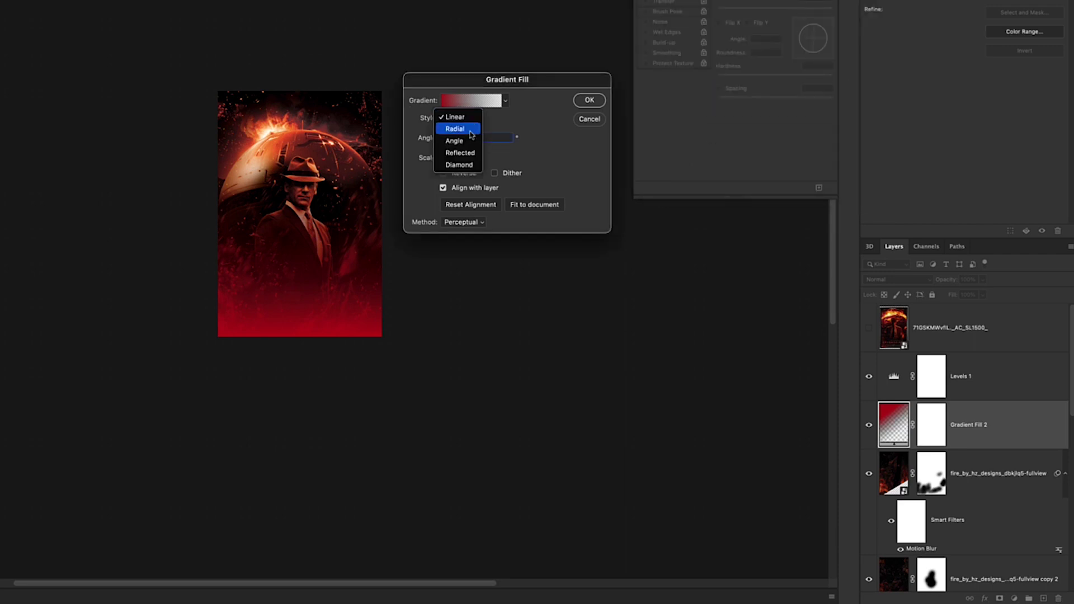
{"action": "left_click", "coordinate": [469, 129]}
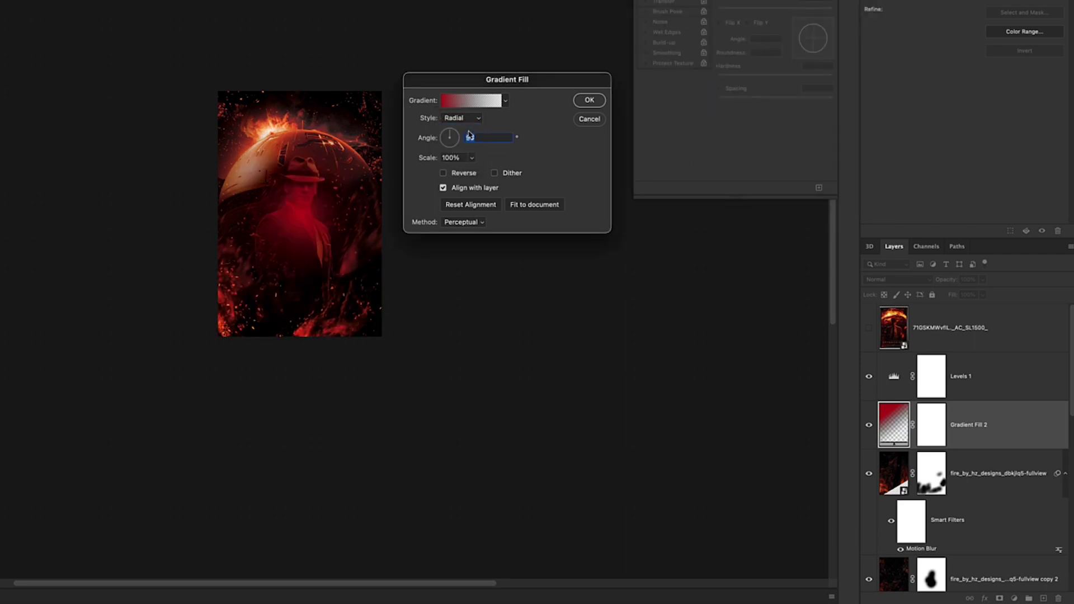
{"action": "left_click", "coordinate": [443, 174]}
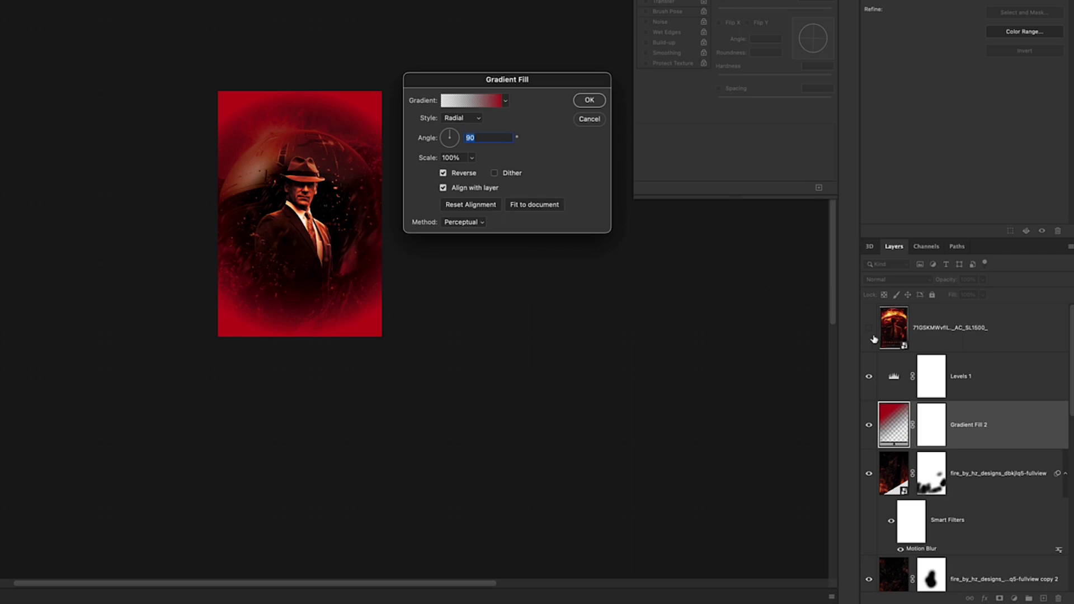
{"action": "scroll", "coordinate": [992, 439], "scroll_direction": "down", "scroll_amount": 1}
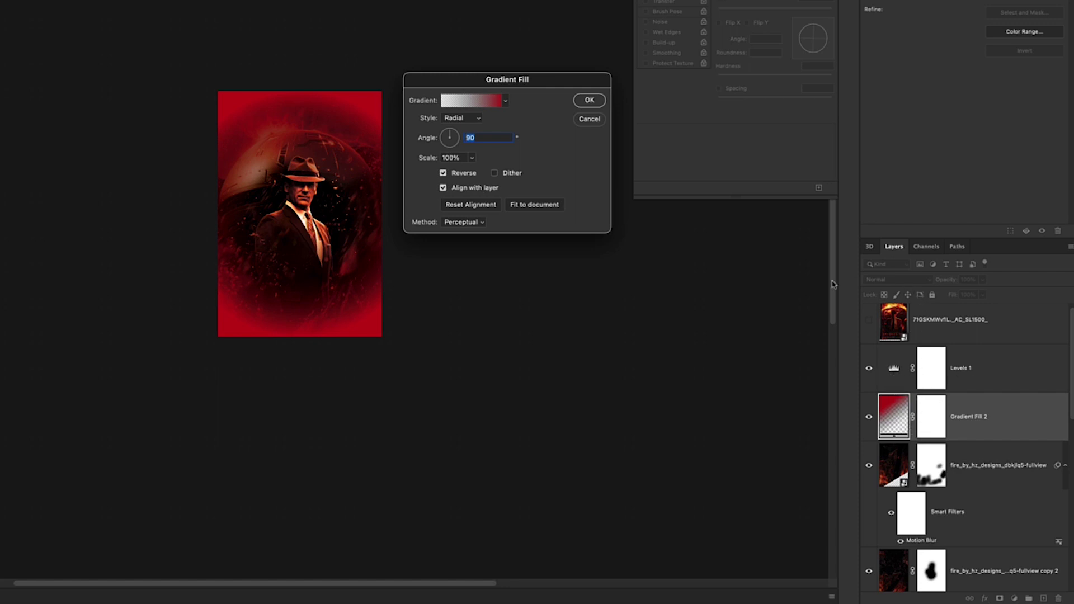
{"action": "left_click", "coordinate": [589, 101]}
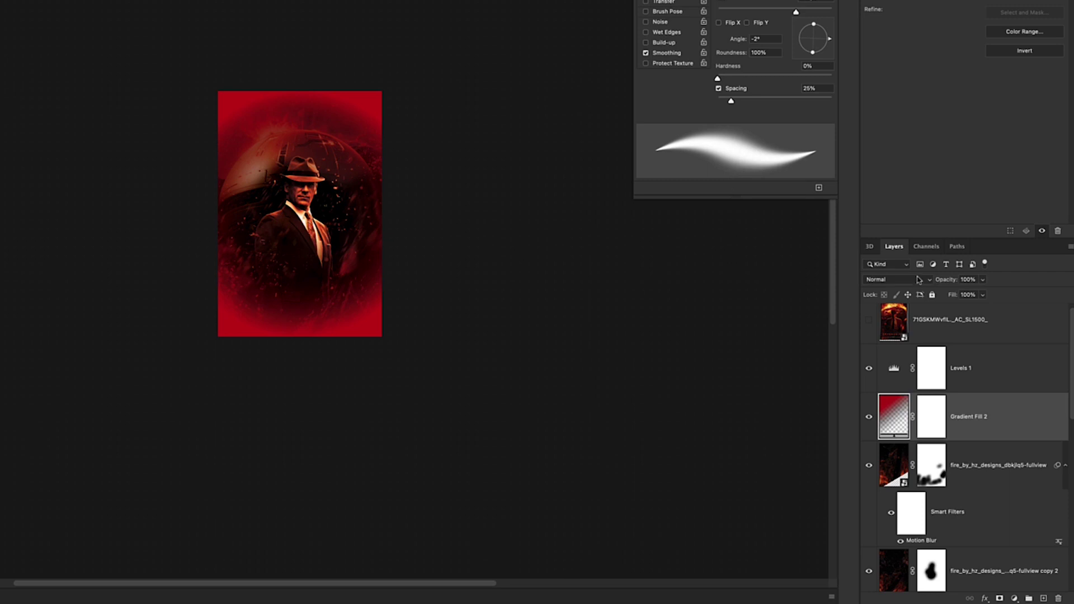
- Set the red gradient layer's blend mode to Color and check its effect by toggling its visibility
{"action": "left_click", "coordinate": [922, 282]}
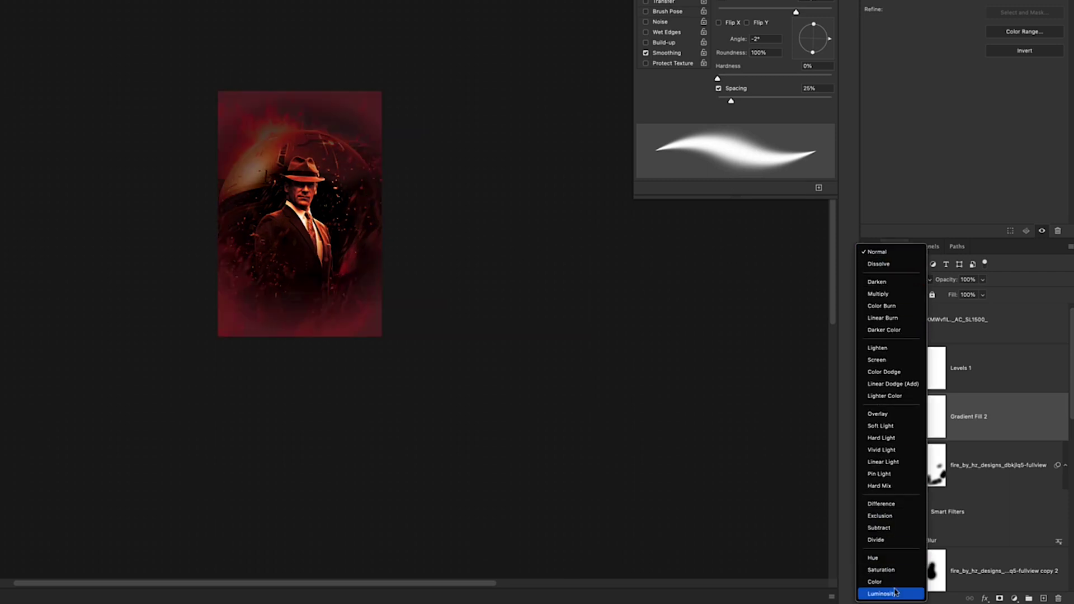
{"action": "left_click", "coordinate": [896, 585]}
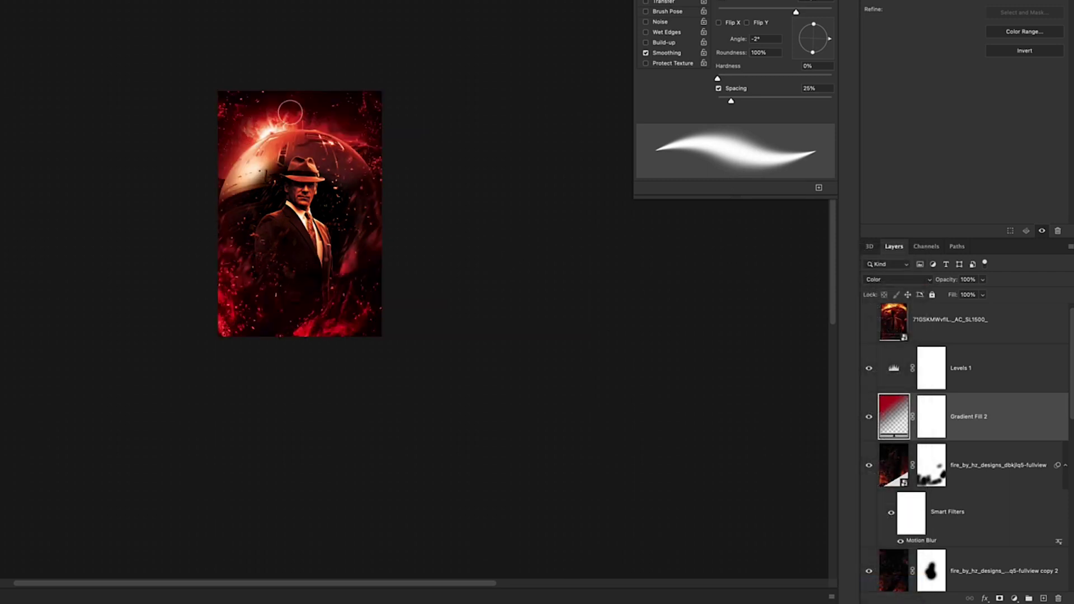
{"action": "left_click", "coordinate": [869, 417]}
{"action": "left_click", "coordinate": [869, 418]}
{"action": "left_click", "coordinate": [869, 417]}
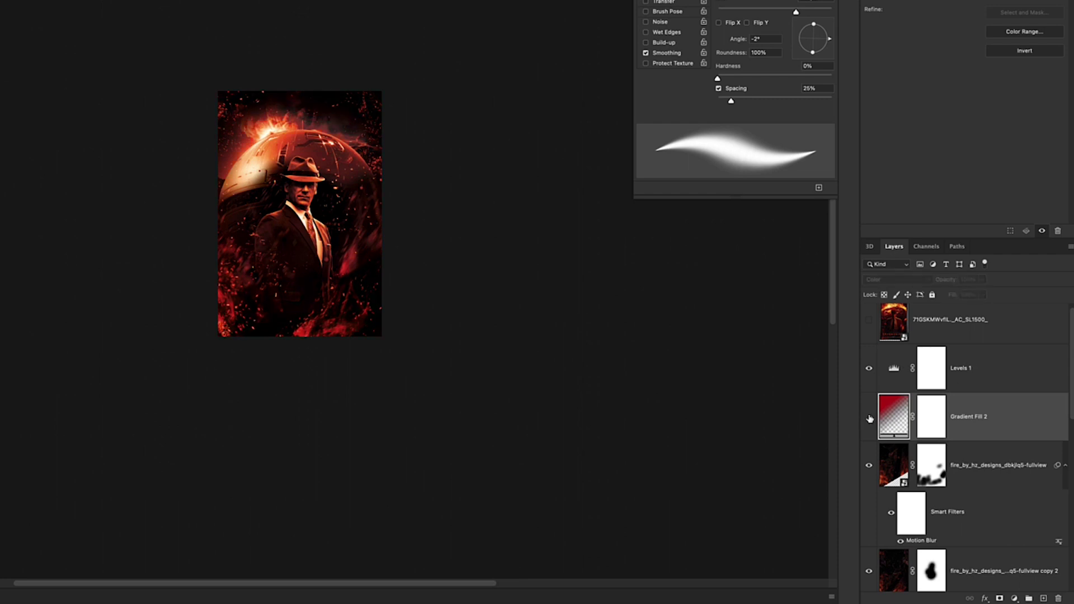
{"action": "left_click", "coordinate": [869, 418]}
{"action": "left_click", "coordinate": [869, 418]}
{"action": "left_click", "coordinate": [869, 418]}
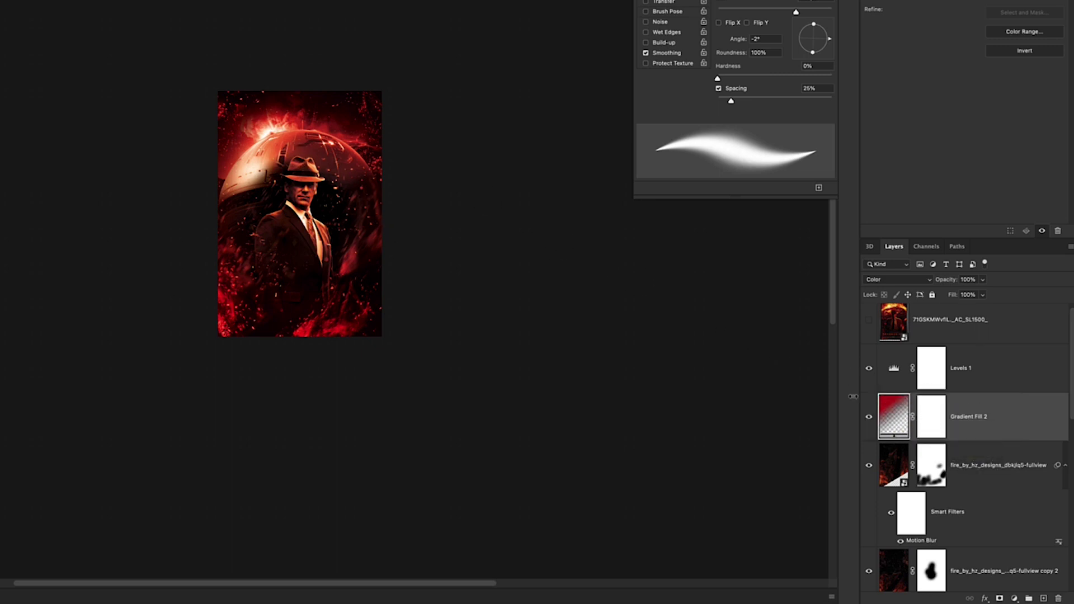
- Try to mask the red gradient off the fiery glow at the top of the planet
{"action": "left_click", "coordinate": [937, 421]}
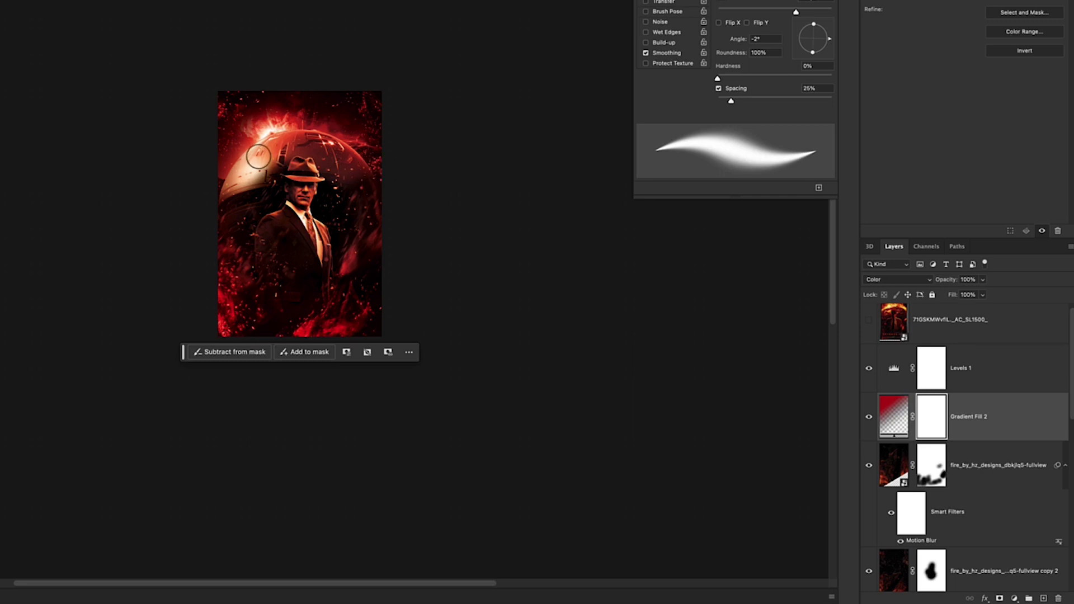
{"action": "mouse_move", "coordinate": [281, 135]}
{"action": "left_mouse_down"}
{"action": "mouse_move", "coordinate": [248, 143]}
{"action": "mouse_move", "coordinate": [284, 126]}
{"action": "left_mouse_up"}
{"action": "key", "text": "super+z"}
- Set the red gradient fill's scale to 114% and its layer blend mode to Color
{"action": "double_click", "coordinate": [889, 424]}
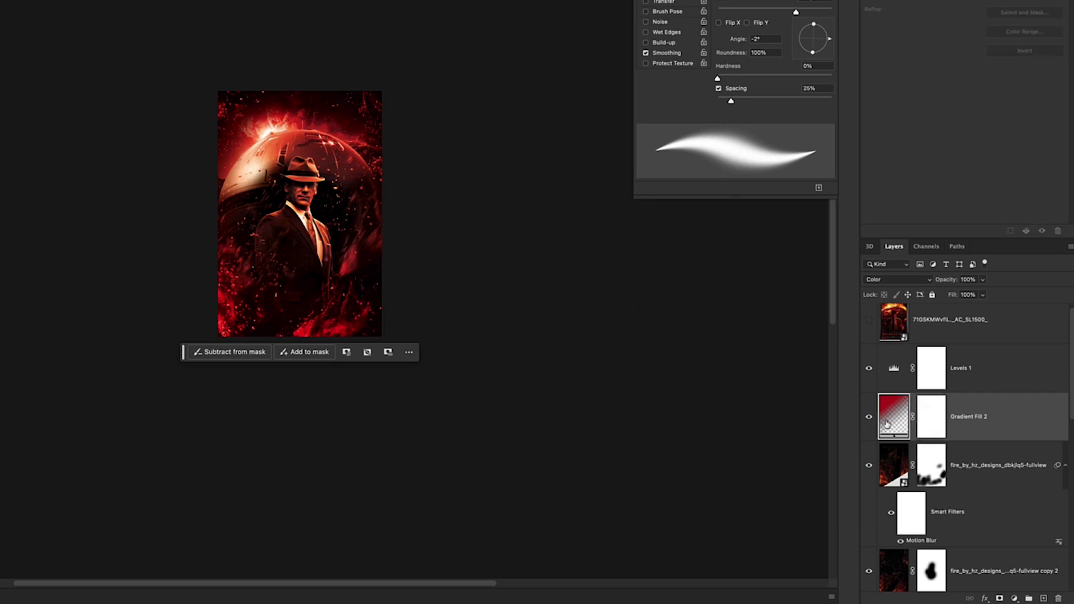
{"action": "left_click_drag", "start_coordinate": [548, 81], "coordinate": [566, 83]}
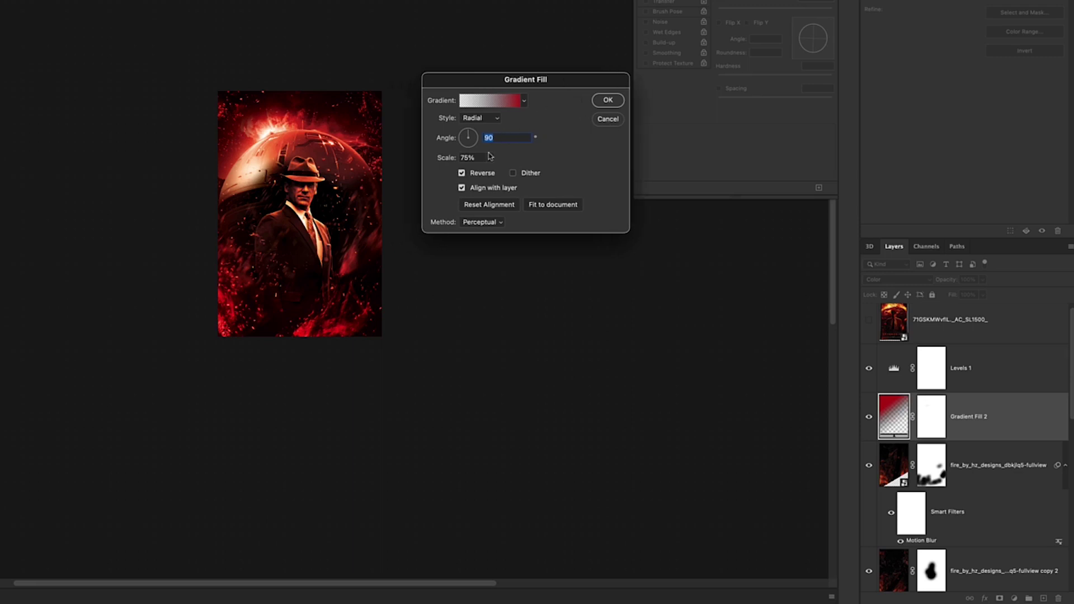
{"action": "left_click", "coordinate": [490, 158]}
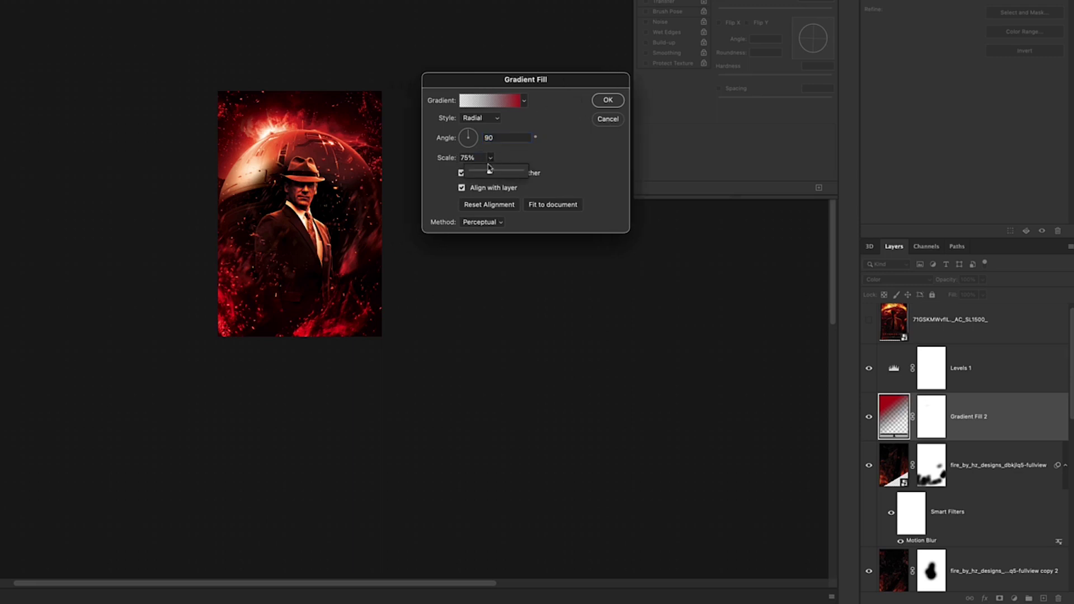
{"action": "left_click_drag", "start_coordinate": [489, 173], "coordinate": [490, 174]}
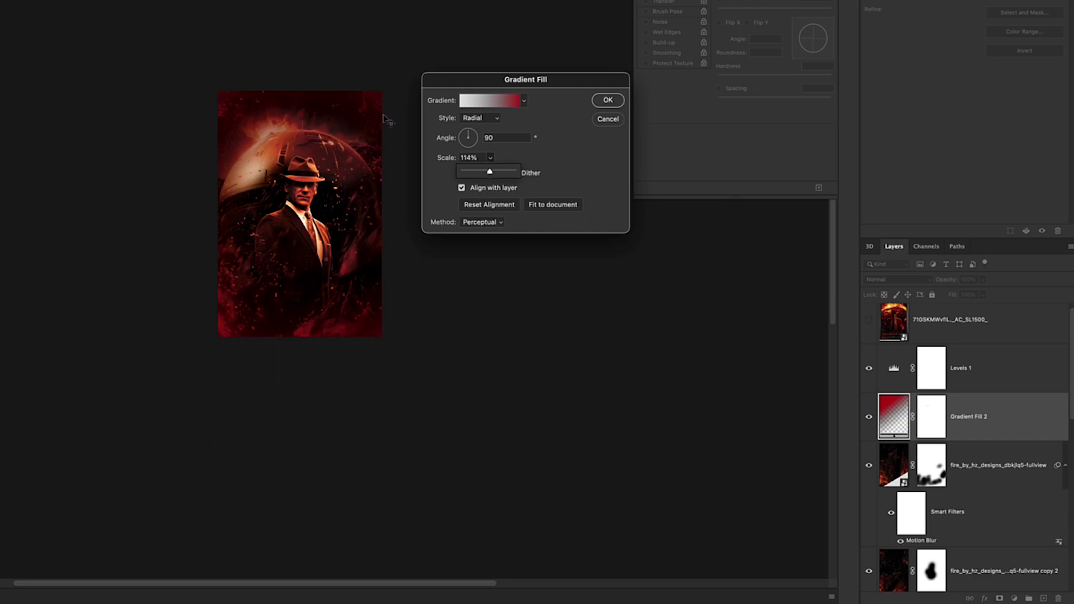
{"action": "left_click", "coordinate": [604, 102]}
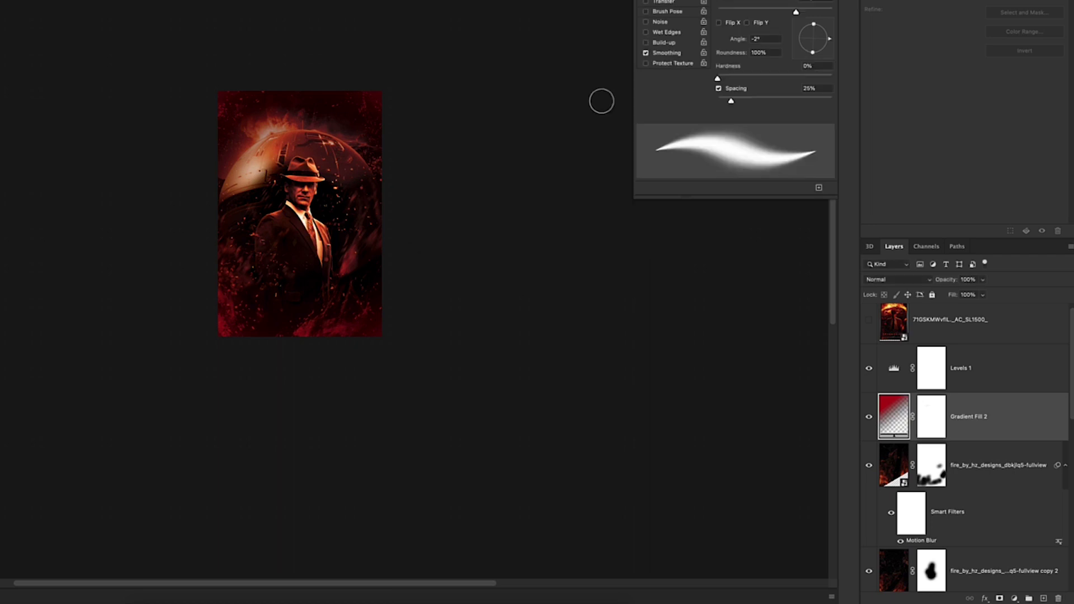
{"action": "left_click", "coordinate": [931, 281]}
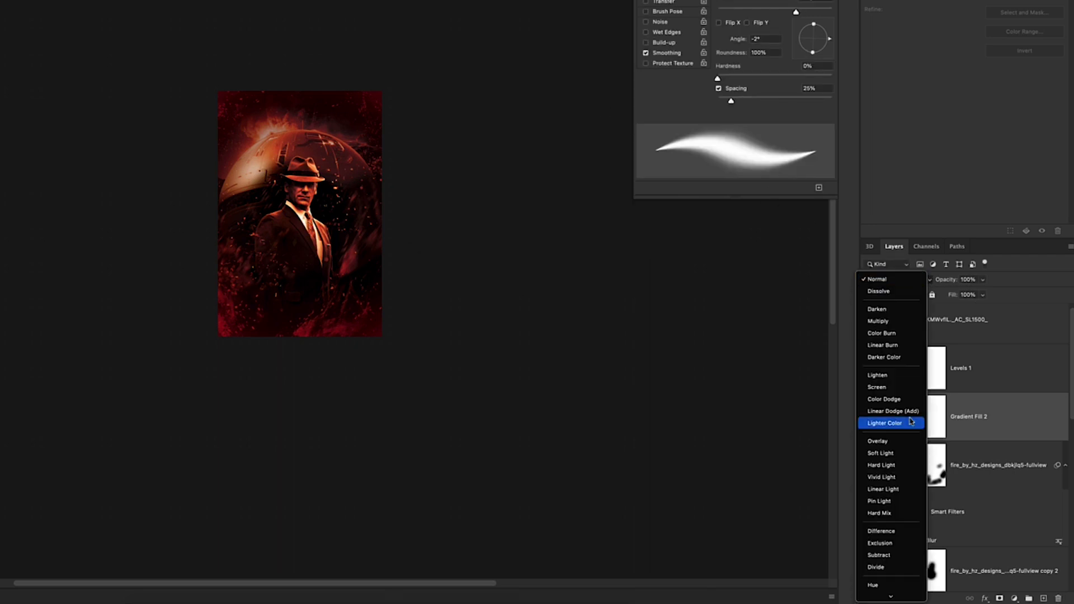
{"action": "left_click", "coordinate": [895, 580]}
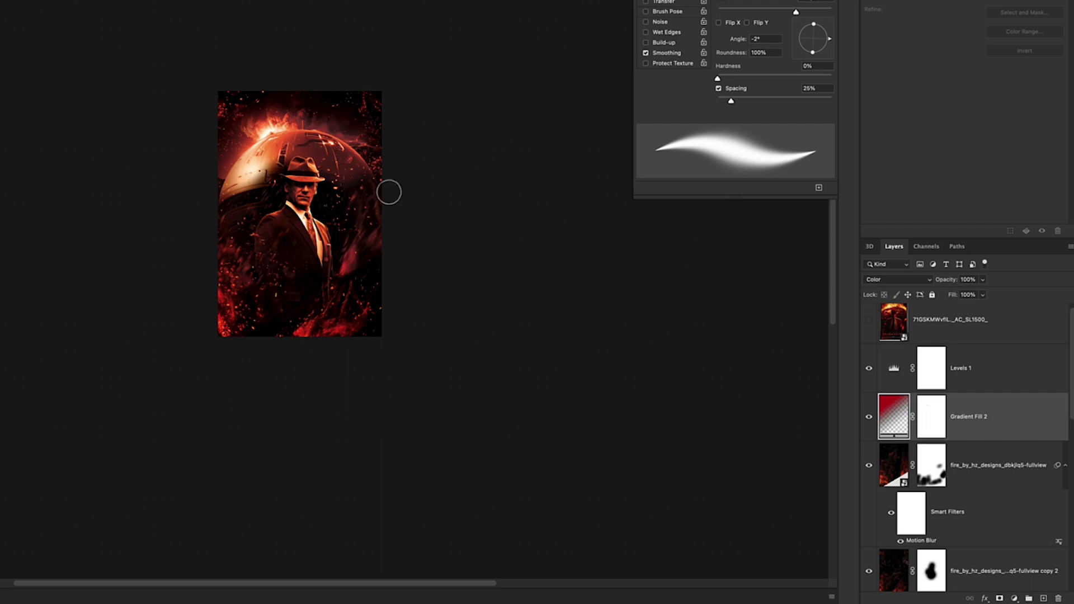
- Examine the red-tinted composite up close against the Oppenheimer reference poster
{"action": "key", "text": "super+plus"}
{"action": "scroll", "coordinate": [392, 195], "scroll_direction": "up", "scroll_amount": 3}
{"action": "scroll", "coordinate": [392, 196], "scroll_direction": "down", "scroll_amount": 3}
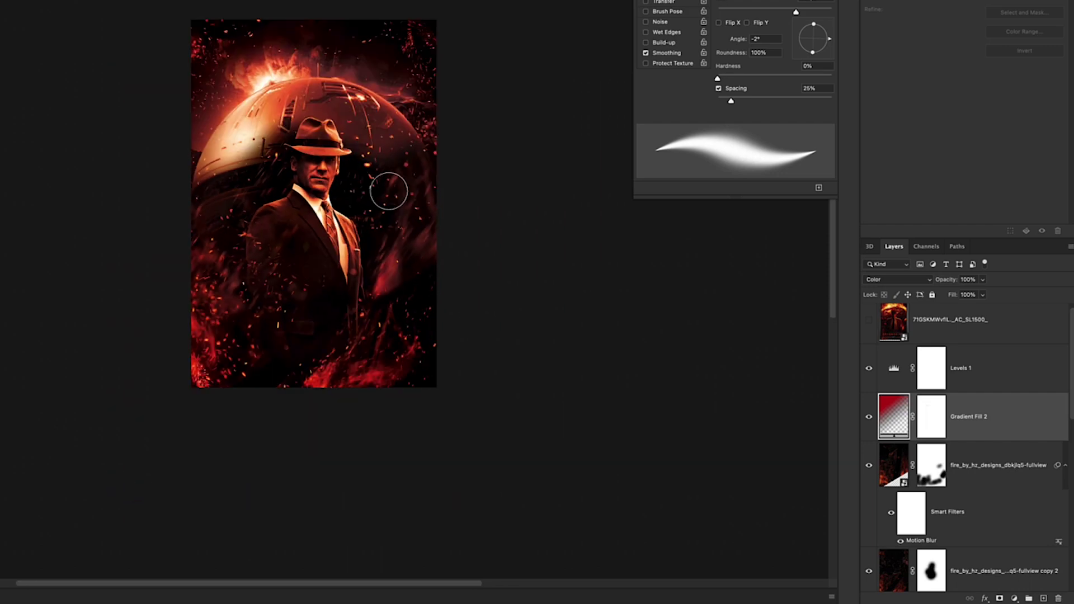
{"action": "left_click", "coordinate": [868, 320]}
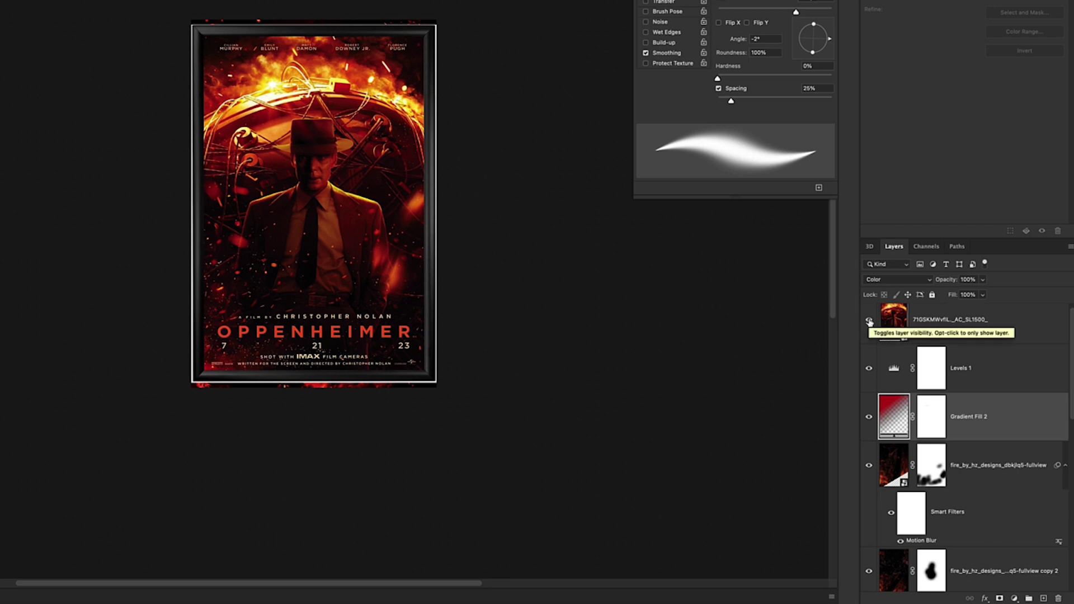
{"action": "left_click", "coordinate": [868, 322]}
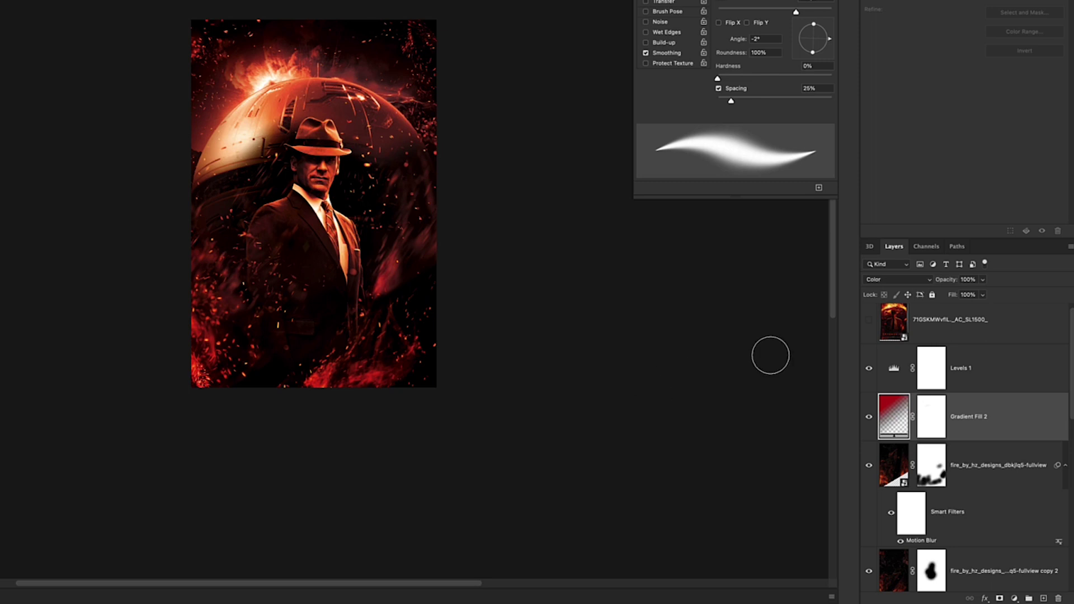
{"action": "left_click", "coordinate": [868, 321]}
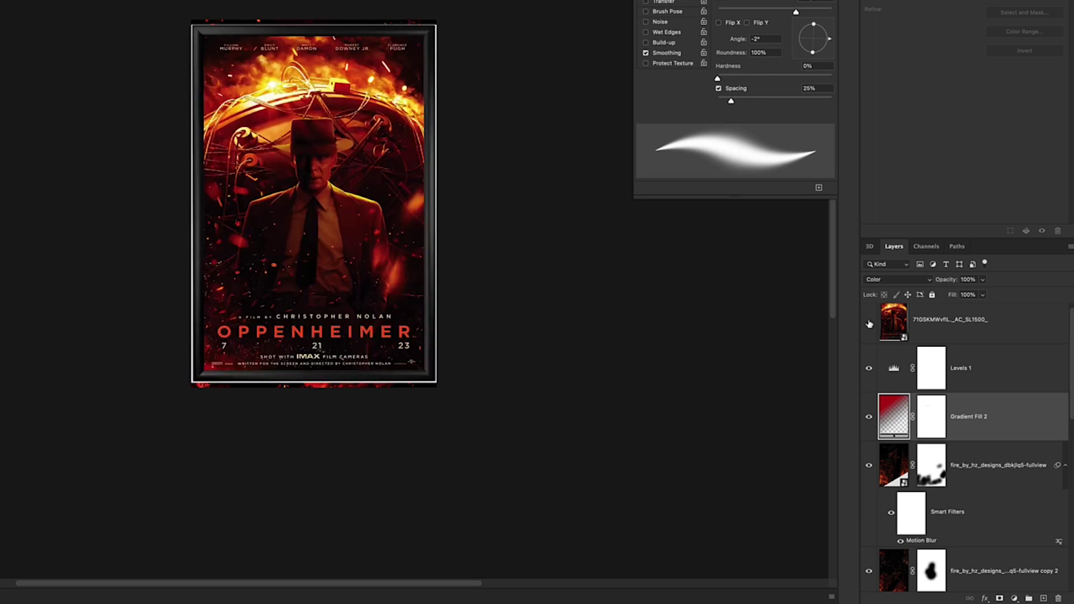
{"action": "left_click", "coordinate": [869, 324]}
{"action": "left_click", "coordinate": [869, 321]}
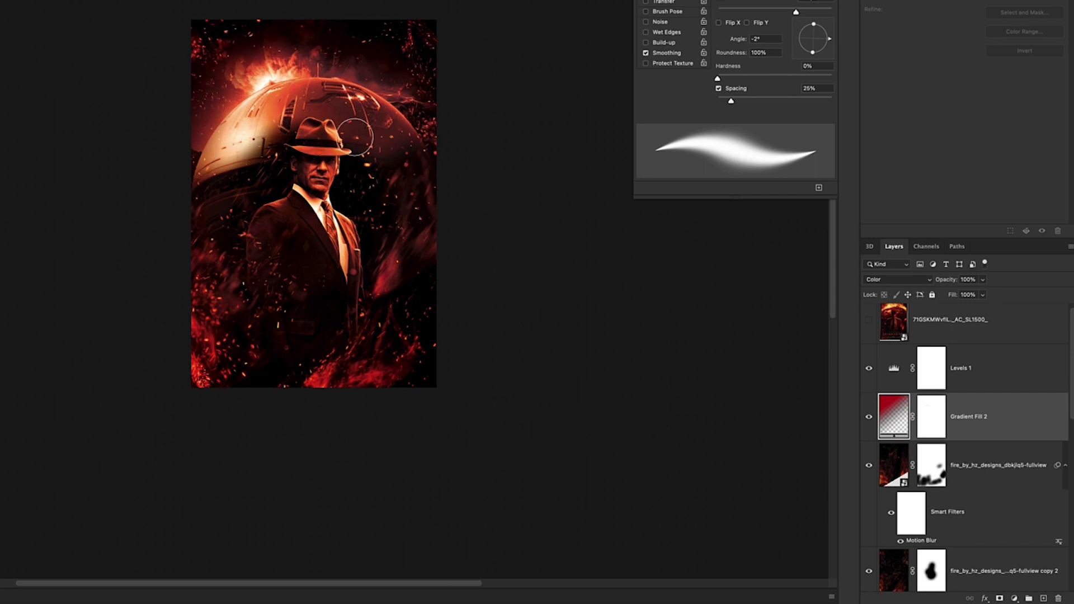
- Hide the composite layers above Giant-Volcano-Eruption-Mountains except Gradient Fill 2 and select the volcano layer
{"action": "scroll", "coordinate": [950, 448], "scroll_direction": "down", "scroll_amount": 3}
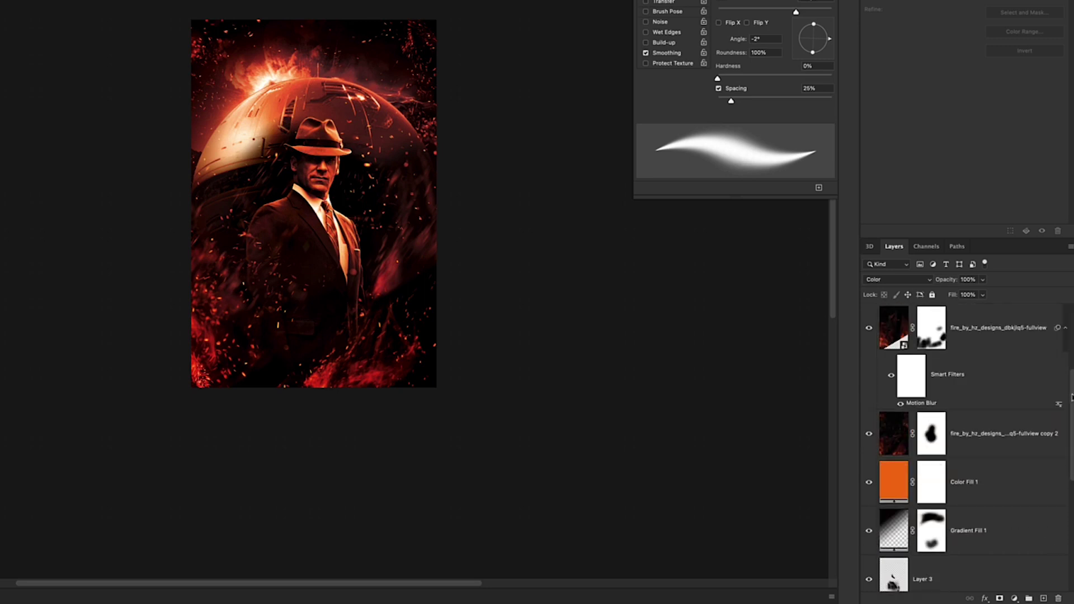
{"action": "scroll", "coordinate": [1071, 397], "scroll_direction": "down", "scroll_amount": 8}
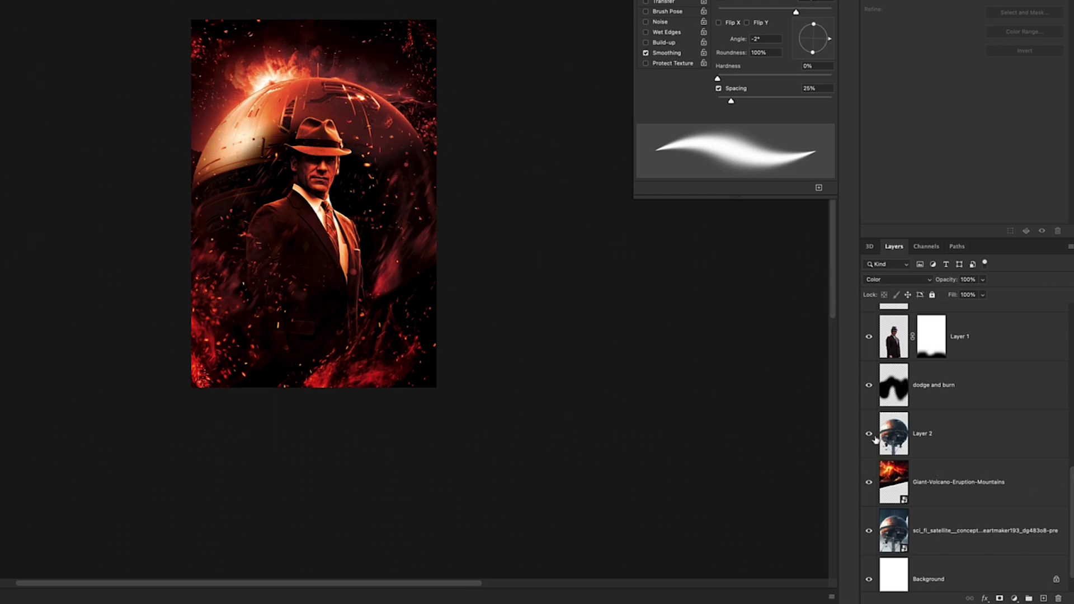
{"action": "scroll", "coordinate": [871, 317], "scroll_direction": "up", "scroll_amount": 4}
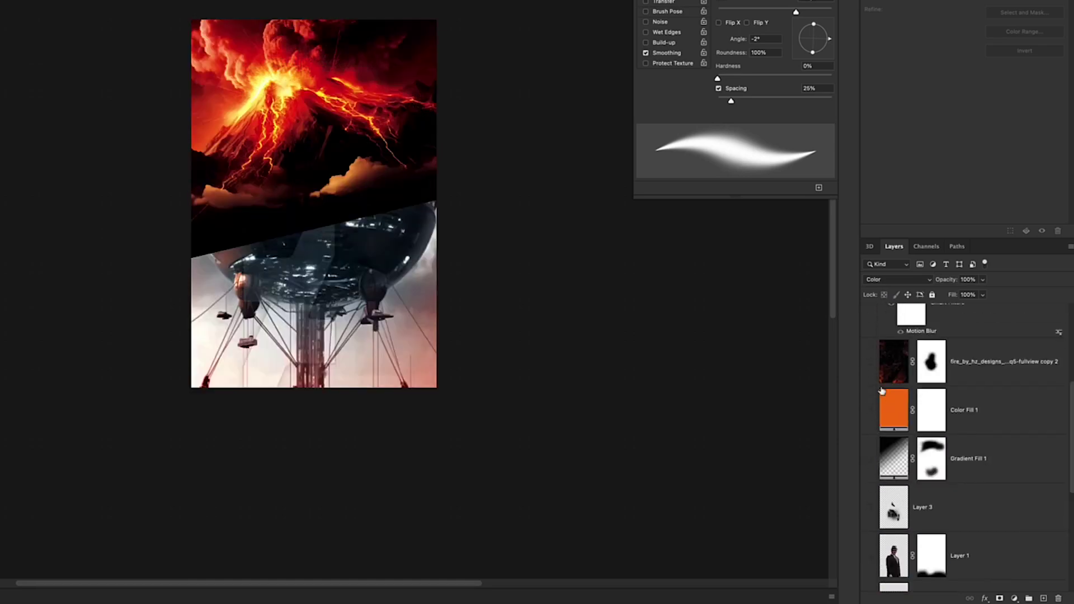
{"action": "scroll", "coordinate": [878, 386], "scroll_direction": "up", "scroll_amount": 3}
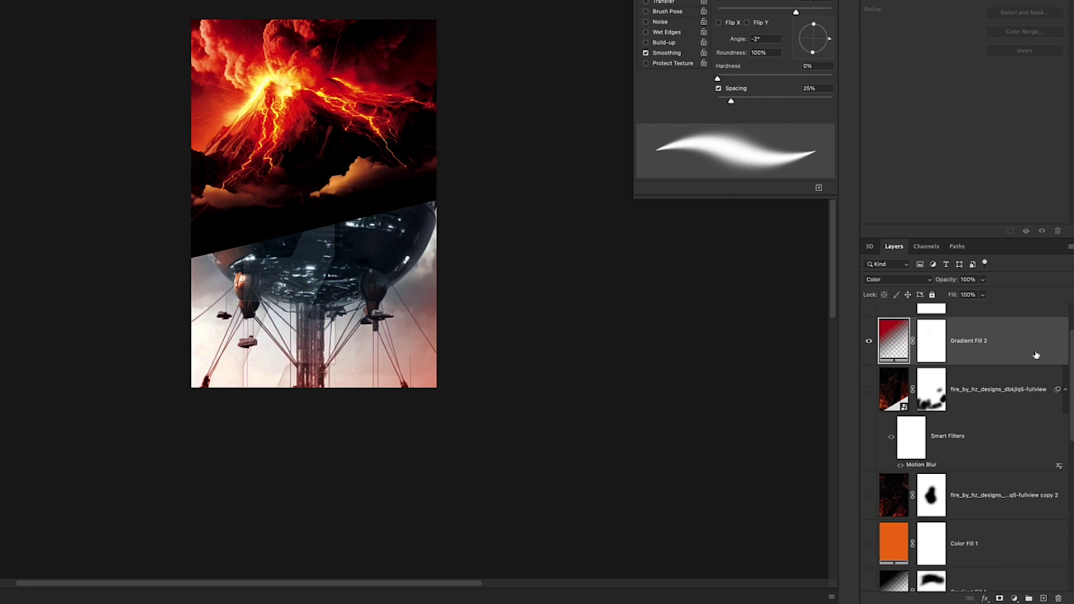
{"action": "scroll", "coordinate": [1059, 529], "scroll_direction": "down", "scroll_amount": 8}
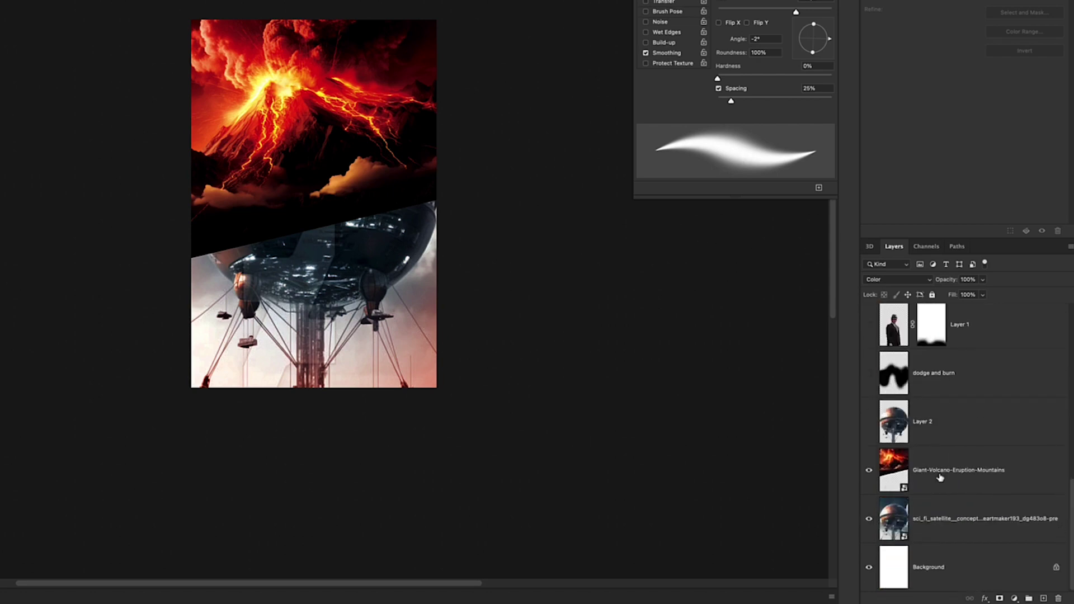
{"action": "left_click", "coordinate": [937, 461]}
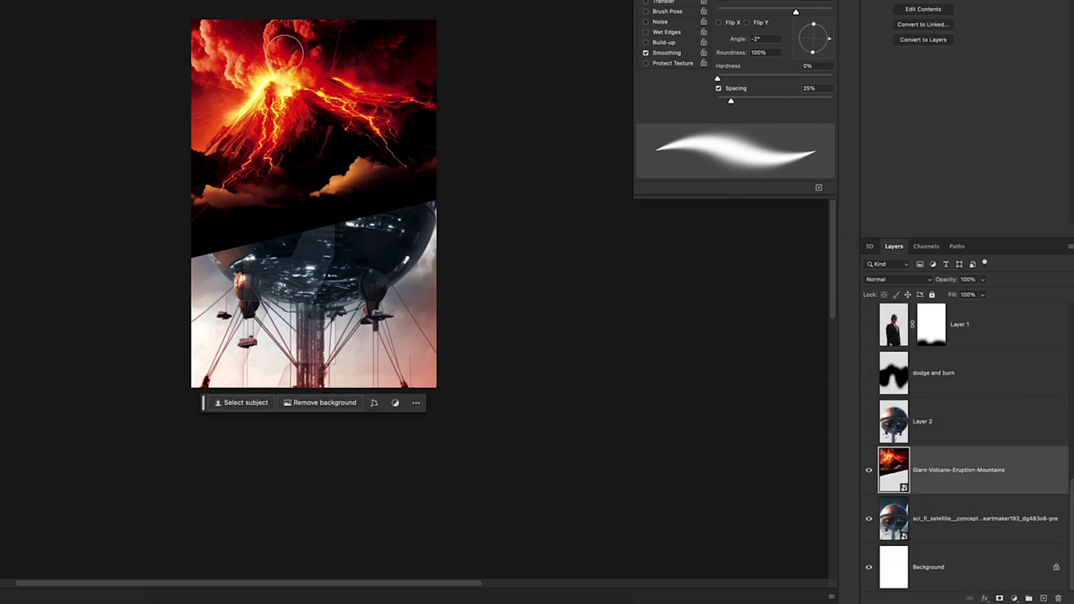
- Switch to the Clone Stamp with a much larger brush and set its hardness to 0%
{"action": "key", "text": "period"}
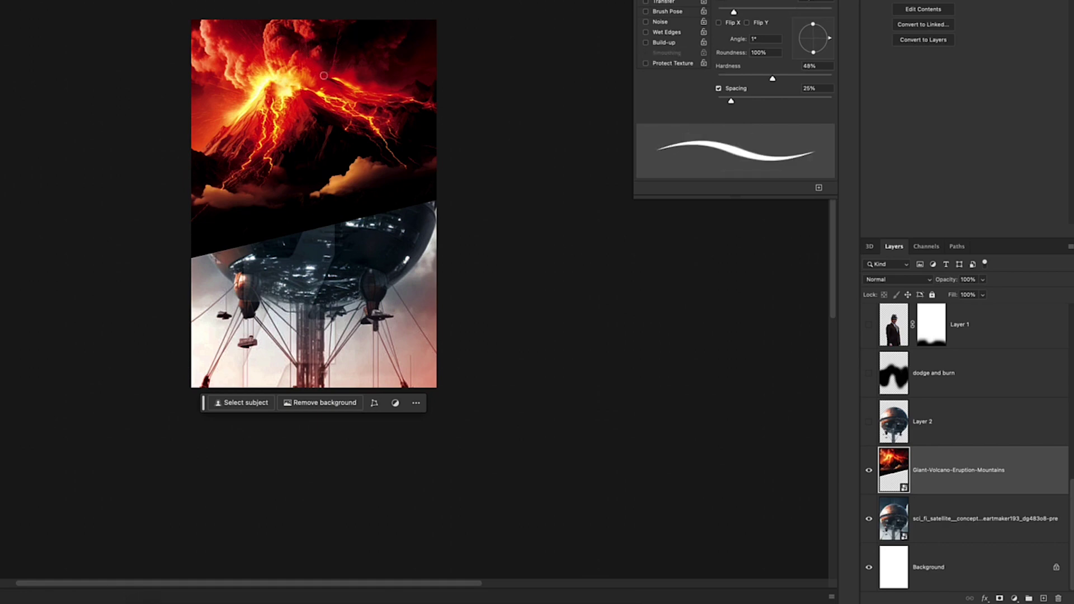
{"action": "key", "text": "bracketright"}
{"action": "key", "text": "bracketright"}
{"action": "key", "text": "bracketright"}
{"action": "key", "text": "bracketright"}
{"action": "key", "text": "bracketright"}
{"action": "key", "text": "bracketright"}
{"action": "key", "text": "bracketright"}
{"action": "key", "text": "bracketright"}
{"action": "key", "text": "bracketright"}
{"action": "key", "text": "bracketright"}
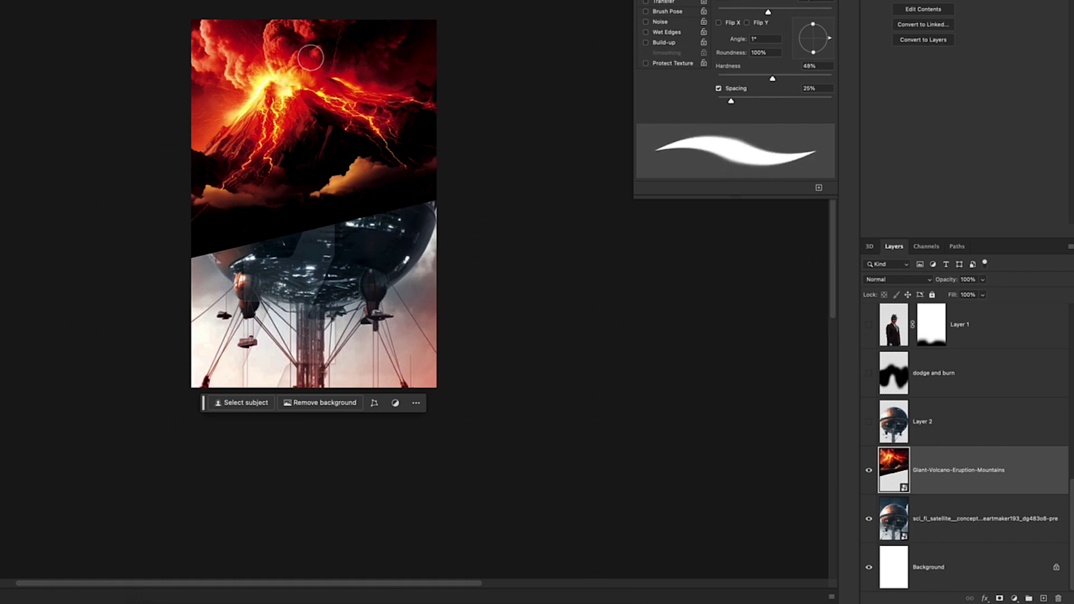
{"action": "key", "text": "bracketright"}
{"action": "key", "text": "bracketright"}
{"action": "key", "text": "bracketright"}
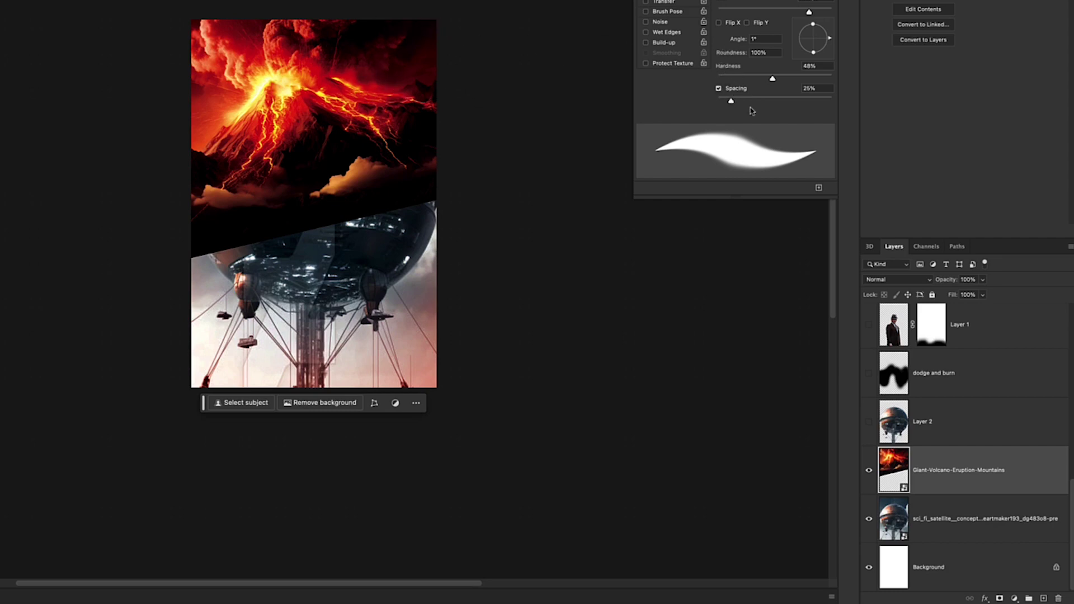
{"action": "left_click_drag", "start_coordinate": [764, 78], "coordinate": [718, 79]}
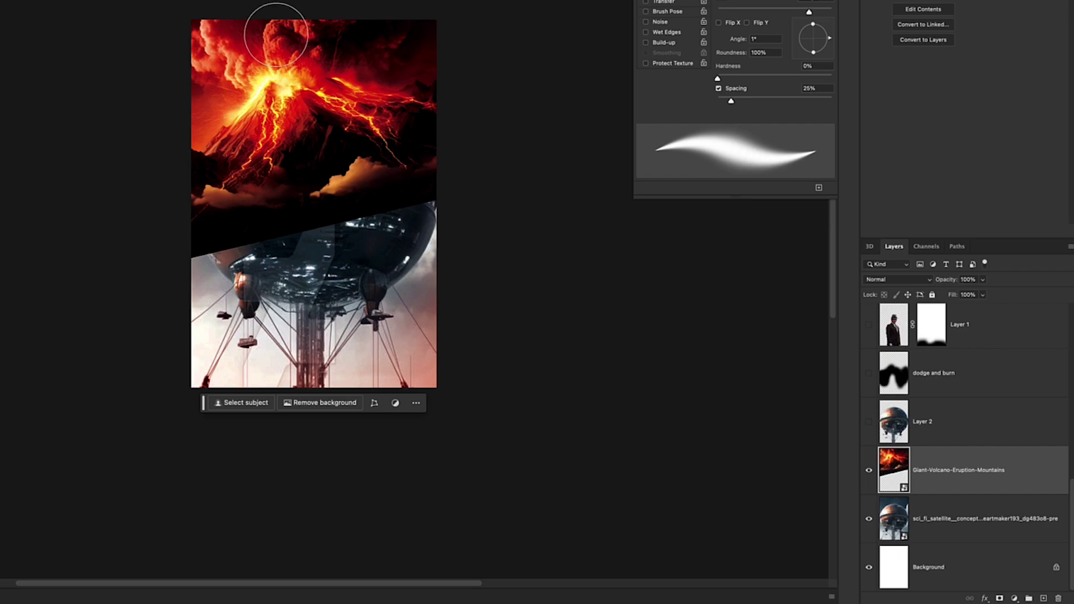
- Sample the smoke above the volcano's crater as the clone source and rasterize the volcano smart object
{"action": "key", "text": "alt"}
{"action": "left_click", "coordinate": [277, 37], "text": "alt"}
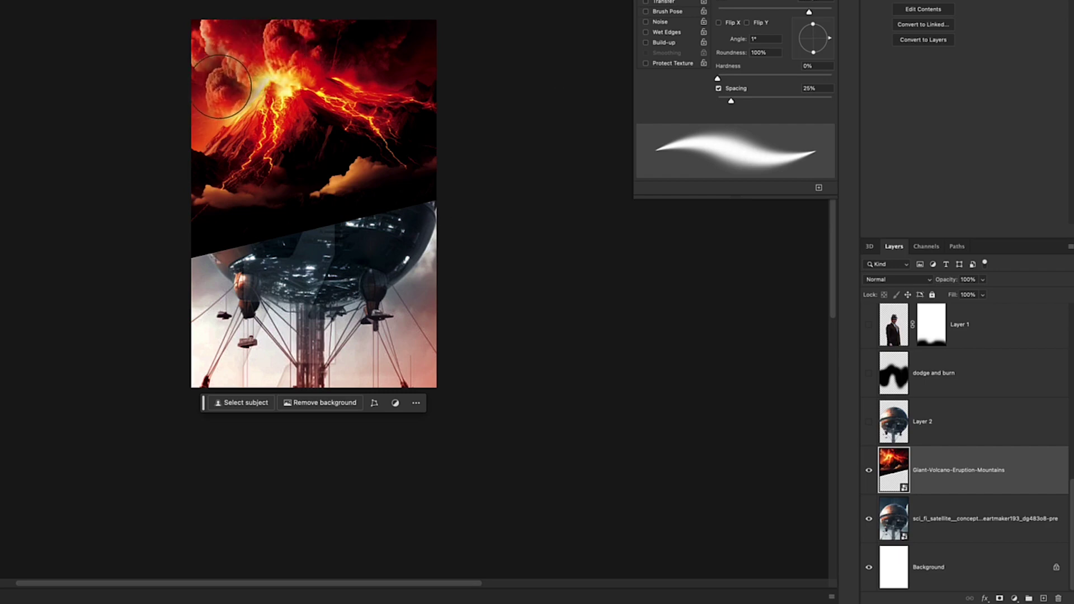
{"action": "left_click", "coordinate": [205, 105]}
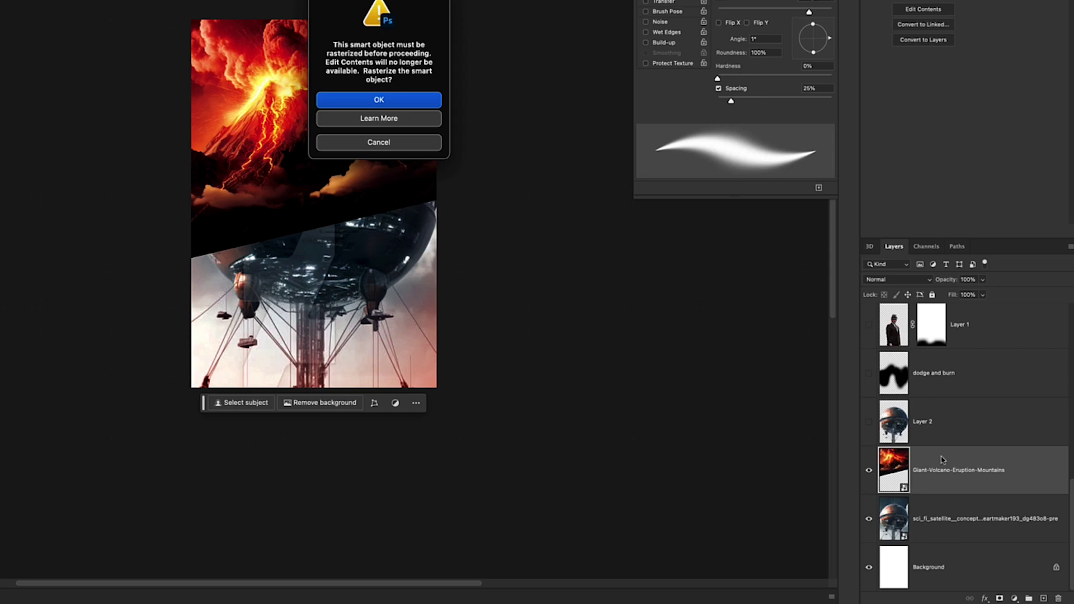
{"action": "left_click", "coordinate": [409, 100]}
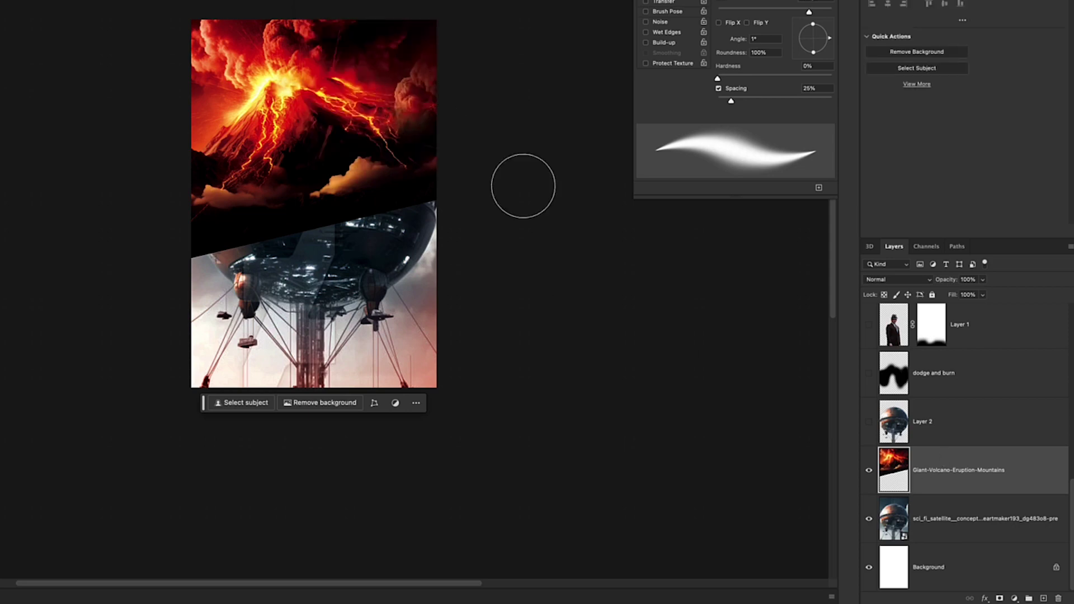
- Clone red smoke clouds over the sky beside the crater, mainly at the volcano image's left edge
{"action": "mouse_move", "coordinate": [271, 88]}
{"action": "left_mouse_down"}
{"action": "mouse_move", "coordinate": [254, 72]}
{"action": "mouse_move", "coordinate": [192, 115]}
{"action": "mouse_move", "coordinate": [189, 72]}
{"action": "left_mouse_up"}
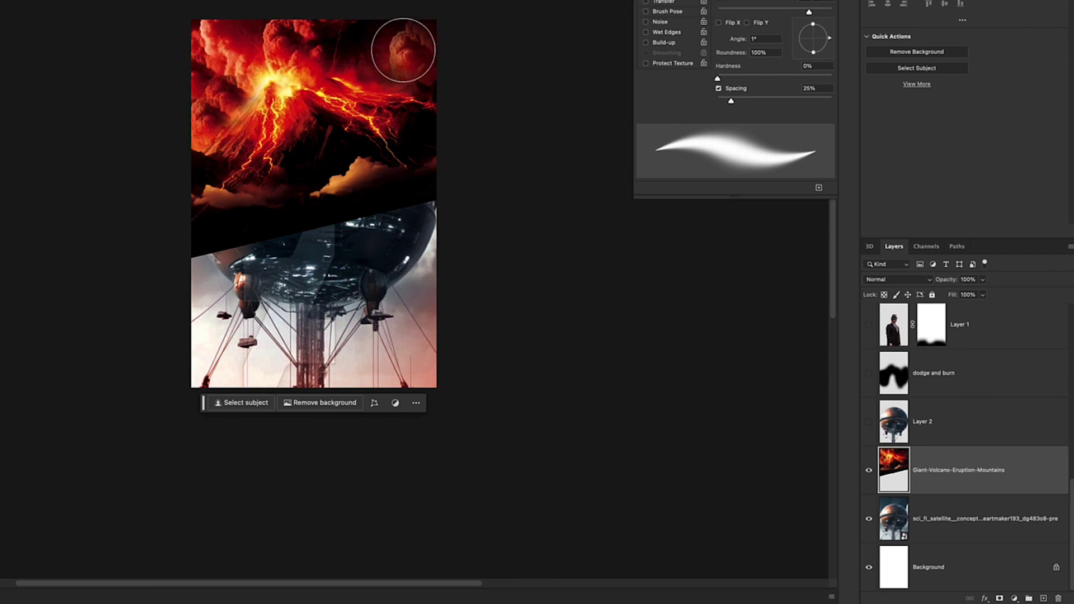
{"action": "mouse_move", "coordinate": [403, 45]}
{"action": "left_mouse_down"}
{"action": "mouse_move", "coordinate": [355, 41]}
{"action": "mouse_move", "coordinate": [392, 33]}
{"action": "mouse_move", "coordinate": [419, 48]}
{"action": "mouse_move", "coordinate": [422, 31]}
{"action": "mouse_move", "coordinate": [354, 40]}
{"action": "mouse_move", "coordinate": [443, 24]}
{"action": "mouse_move", "coordinate": [518, 38]}
{"action": "mouse_move", "coordinate": [434, 45]}
{"action": "mouse_move", "coordinate": [422, 29]}
{"action": "mouse_move", "coordinate": [438, 0]}
{"action": "left_mouse_up"}
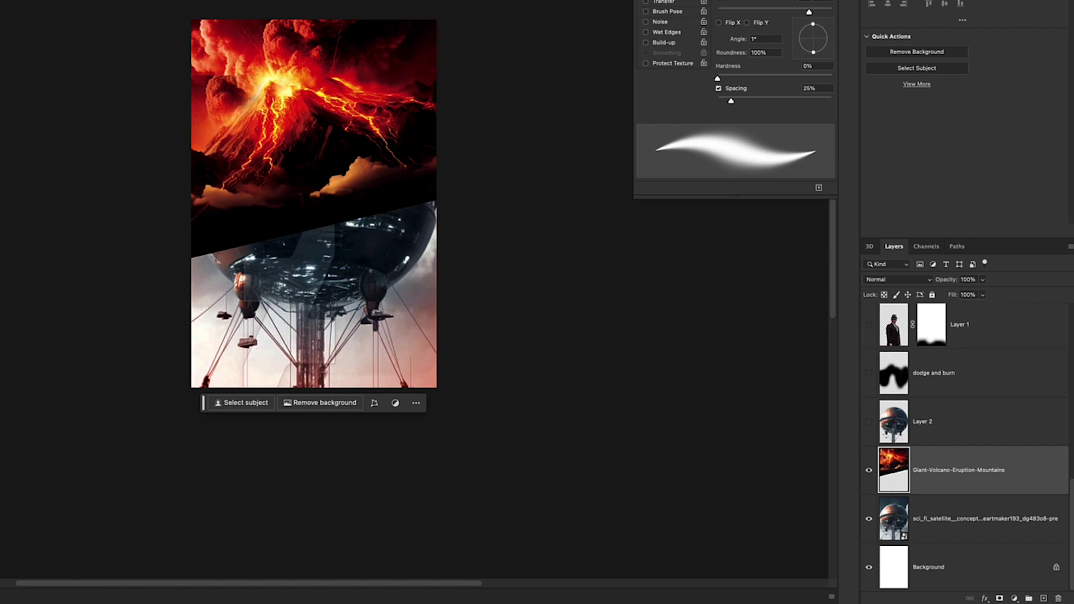
{"action": "mouse_move", "coordinate": [224, 8]}
{"action": "left_mouse_down"}
{"action": "mouse_move", "coordinate": [215, 33]}
{"action": "mouse_move", "coordinate": [252, 2]}
{"action": "mouse_move", "coordinate": [216, 39]}
{"action": "mouse_move", "coordinate": [239, 0]}
{"action": "left_mouse_up"}
{"action": "left_click_drag", "start_coordinate": [230, 101], "coordinate": [220, 47]}
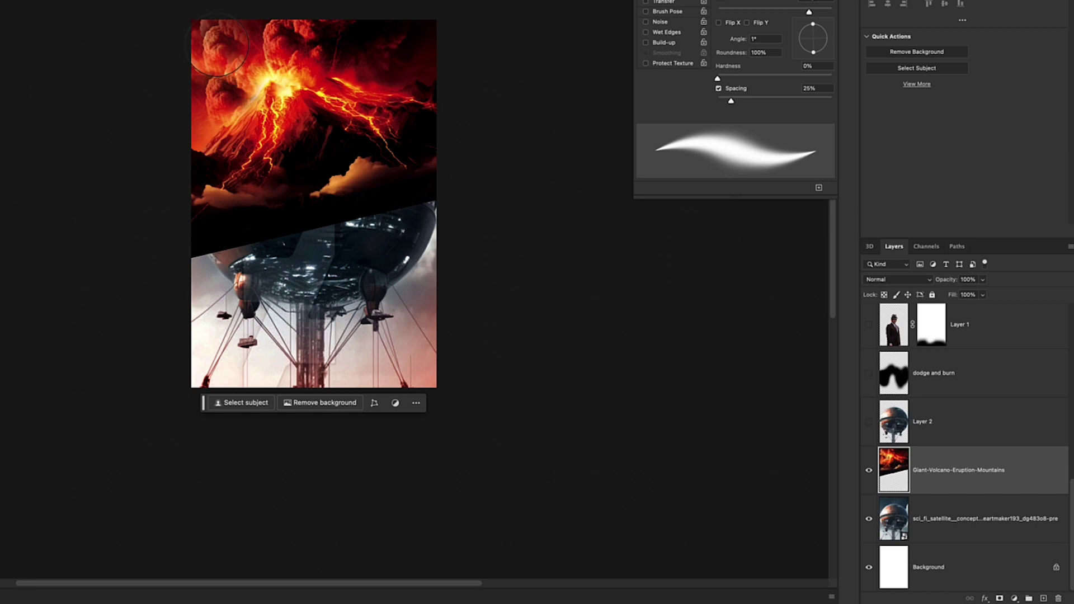
{"action": "left_click", "coordinate": [218, 45]}
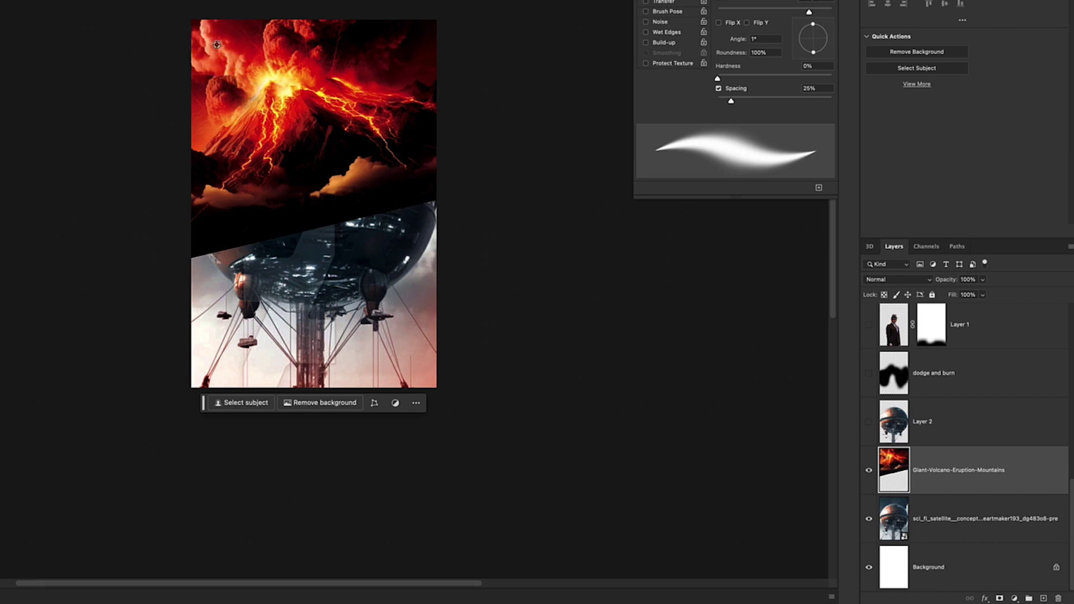
{"action": "mouse_move", "coordinate": [221, 44]}
{"action": "left_mouse_down"}
{"action": "mouse_move", "coordinate": [198, 119]}
{"action": "mouse_move", "coordinate": [215, 121]}
{"action": "mouse_move", "coordinate": [200, 76]}
{"action": "left_mouse_up"}
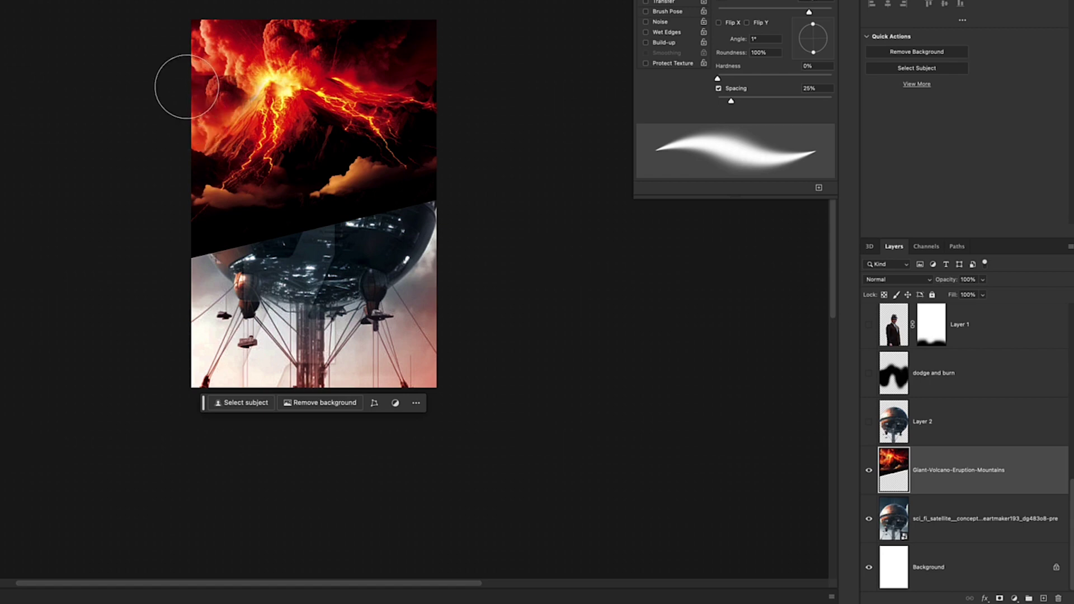
- Fill the dark sky along the volcano image's upper and right areas with cloned smoke clouds
{"action": "mouse_move", "coordinate": [415, 56]}
{"action": "left_mouse_down"}
{"action": "mouse_move", "coordinate": [400, 73]}
{"action": "mouse_move", "coordinate": [365, 65]}
{"action": "mouse_move", "coordinate": [419, 85]}
{"action": "left_mouse_up"}
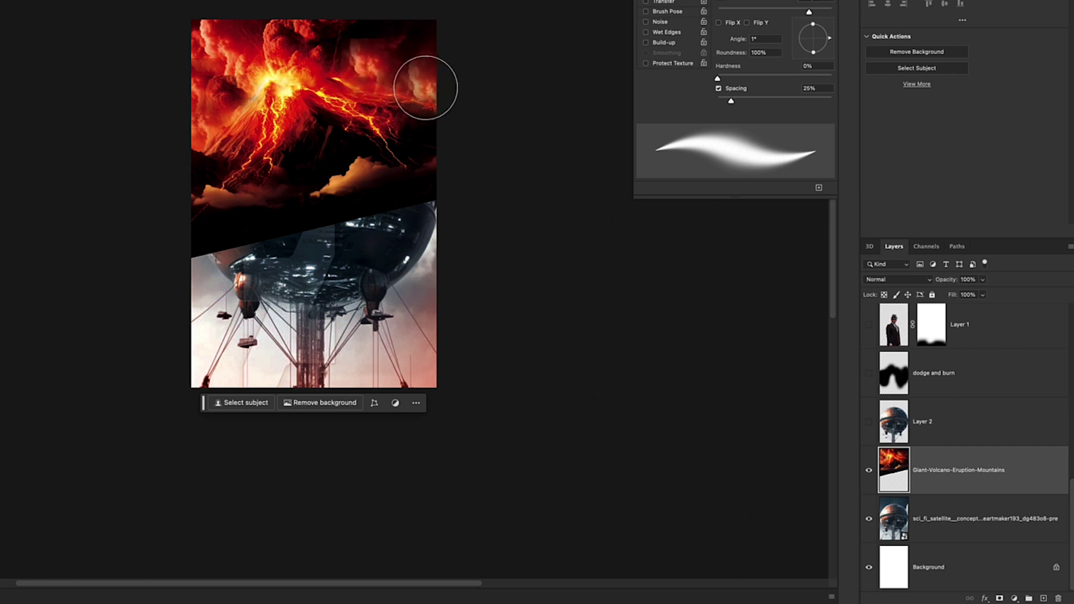
{"action": "left_click", "coordinate": [424, 85]}
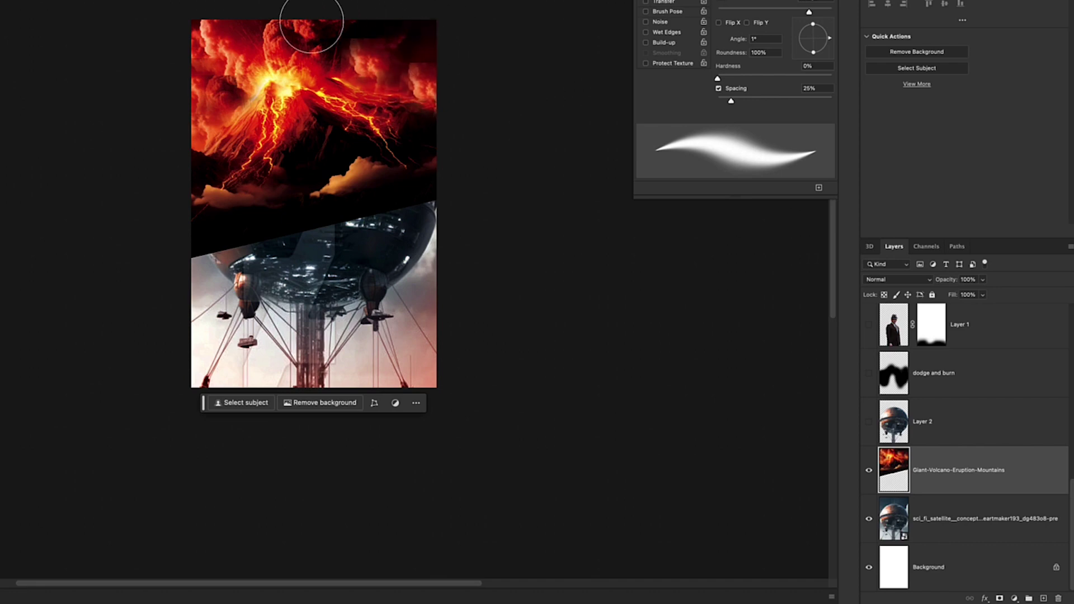
{"action": "left_click_drag", "start_coordinate": [307, 19], "coordinate": [280, 33]}
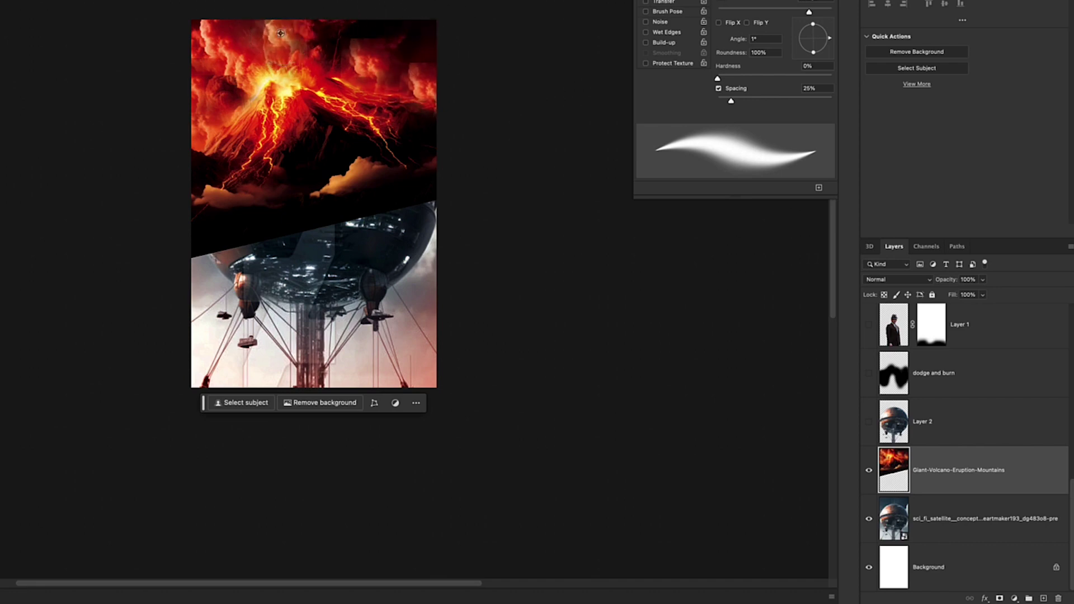
{"action": "left_click_drag", "start_coordinate": [348, 24], "coordinate": [415, 32]}
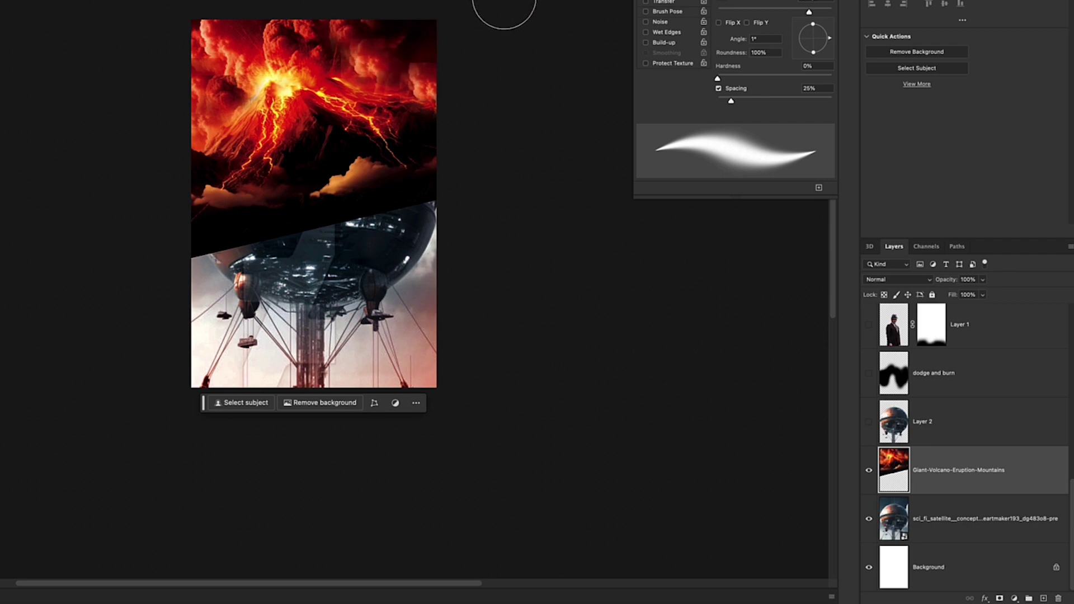
{"action": "mouse_move", "coordinate": [399, 53]}
{"action": "left_mouse_down"}
{"action": "mouse_move", "coordinate": [412, 24]}
{"action": "mouse_move", "coordinate": [391, 24]}
{"action": "left_mouse_up"}
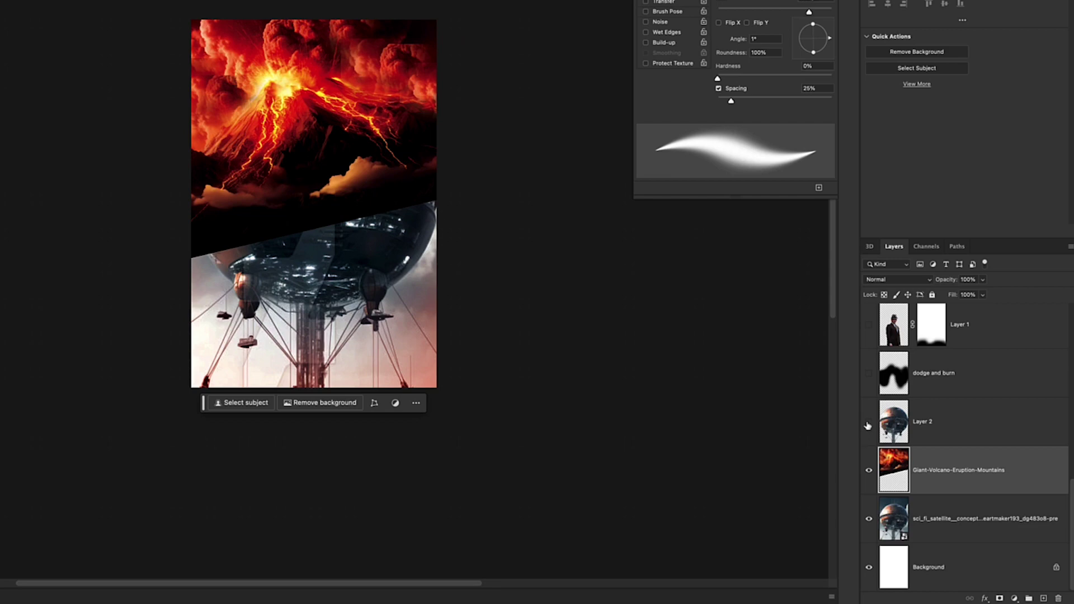
- Make all the hidden composite layers visible again above the volcano layer
{"action": "scroll", "coordinate": [868, 325], "scroll_direction": "up", "scroll_amount": 3}
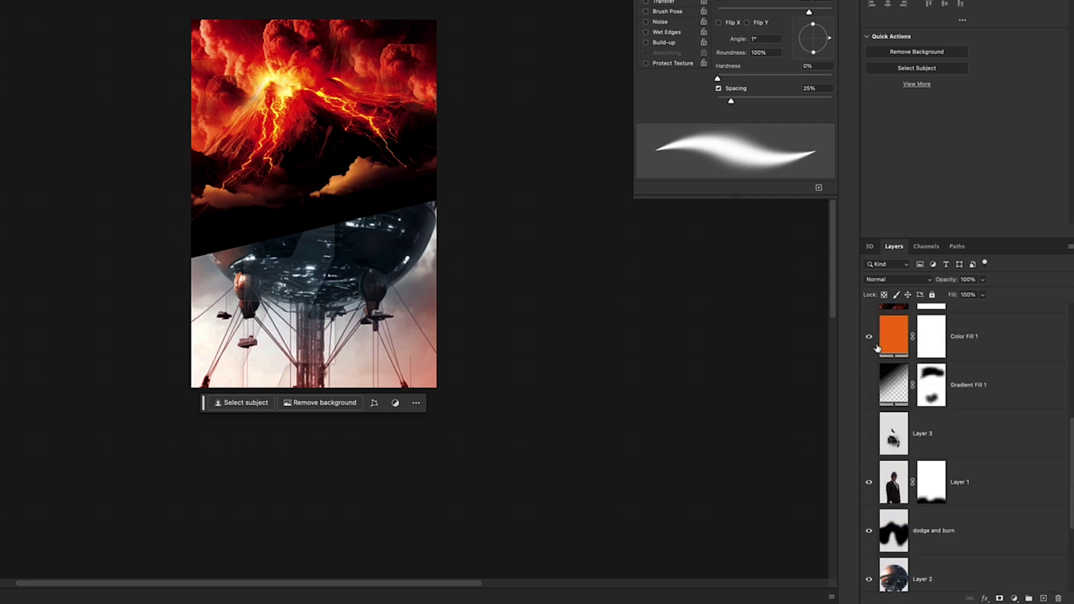
{"action": "key", "text": "ctrl+comma"}
{"action": "scroll", "coordinate": [870, 425], "scroll_direction": "up", "scroll_amount": 5}
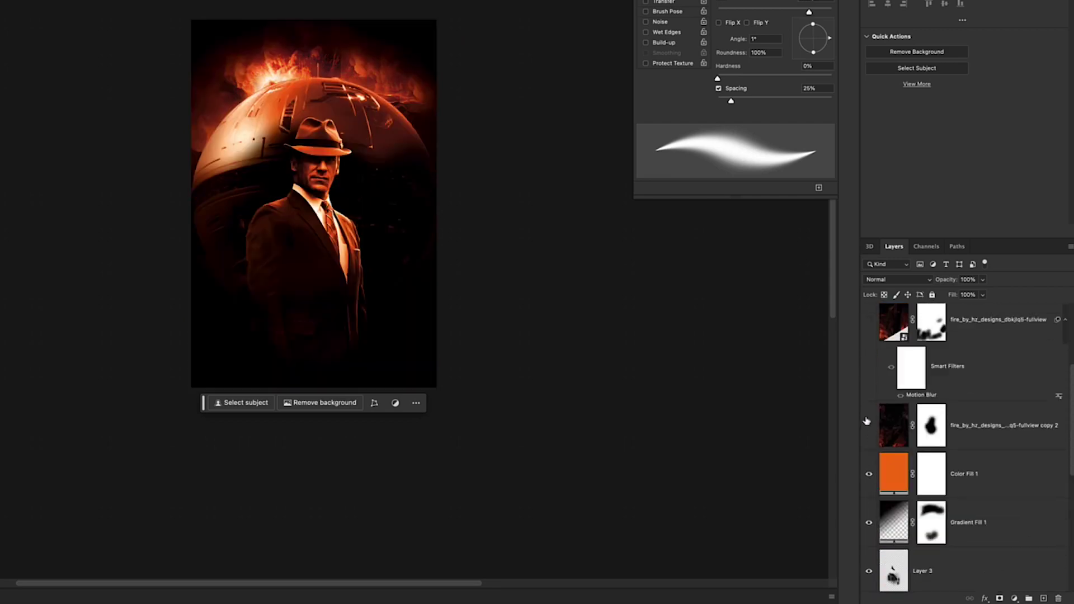
{"action": "scroll", "coordinate": [935, 420], "scroll_direction": "down", "scroll_amount": 5}
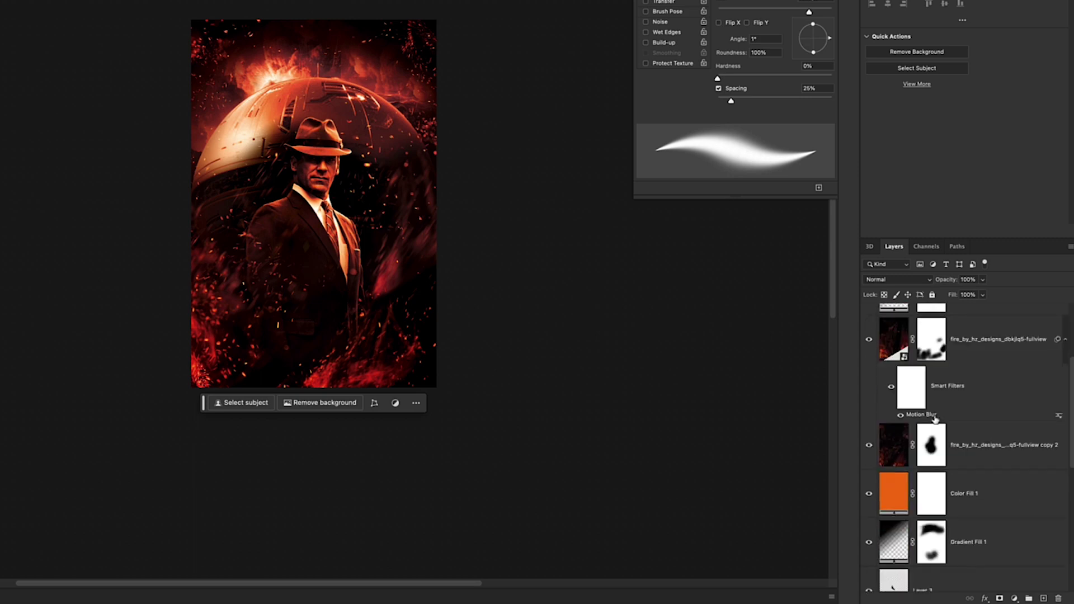
- Select the Gradient Fill 1 layer and switch to the soft Brush tool at a much larger size
{"action": "scroll", "coordinate": [936, 419], "scroll_direction": "down", "scroll_amount": 4}
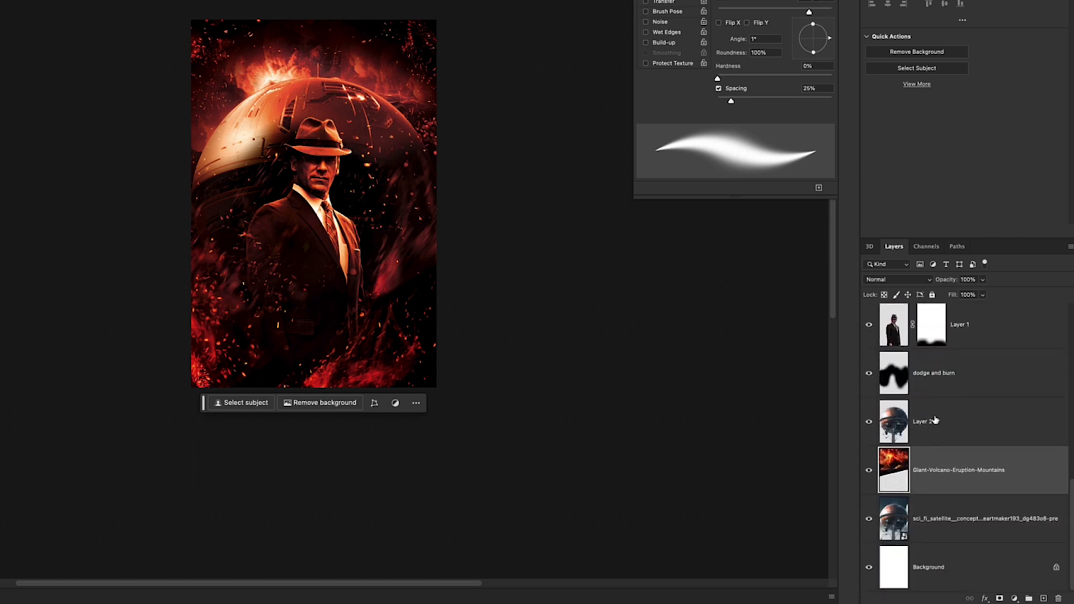
{"action": "scroll", "coordinate": [935, 419], "scroll_direction": "up", "scroll_amount": 8}
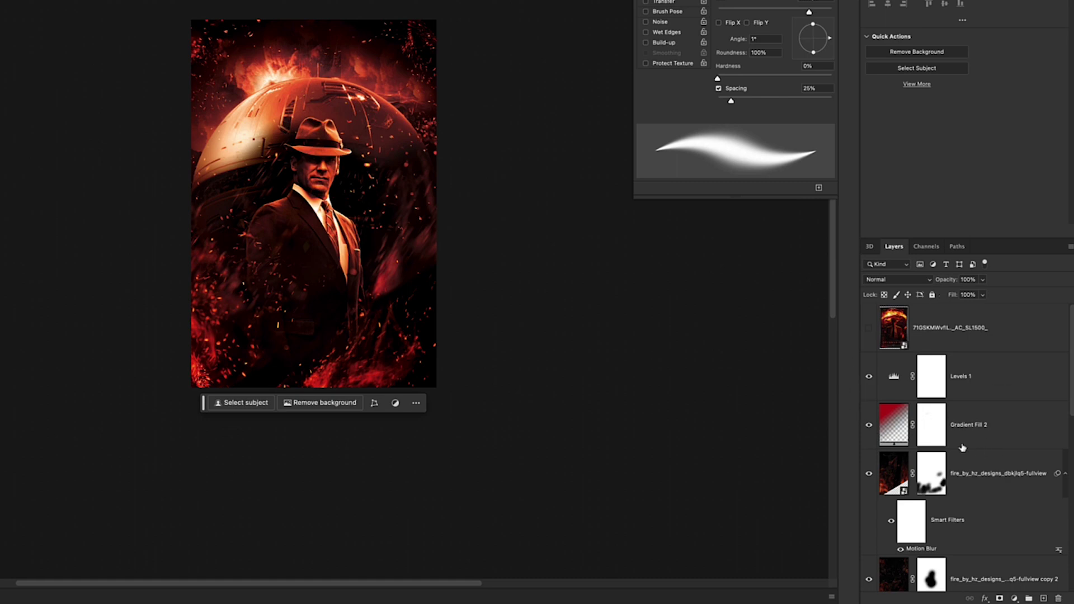
{"action": "scroll", "coordinate": [962, 447], "scroll_direction": "down", "scroll_amount": 3}
{"action": "scroll", "coordinate": [962, 447], "scroll_direction": "up", "scroll_amount": 3}
{"action": "scroll", "coordinate": [962, 448], "scroll_direction": "down", "scroll_amount": 10}
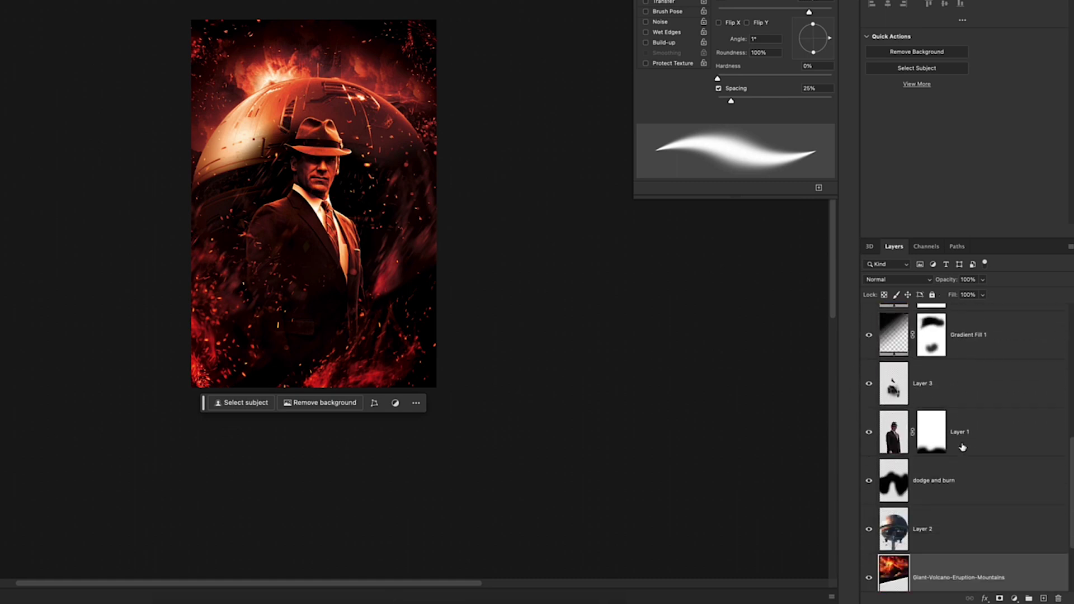
{"action": "scroll", "coordinate": [962, 448], "scroll_direction": "up", "scroll_amount": 1}
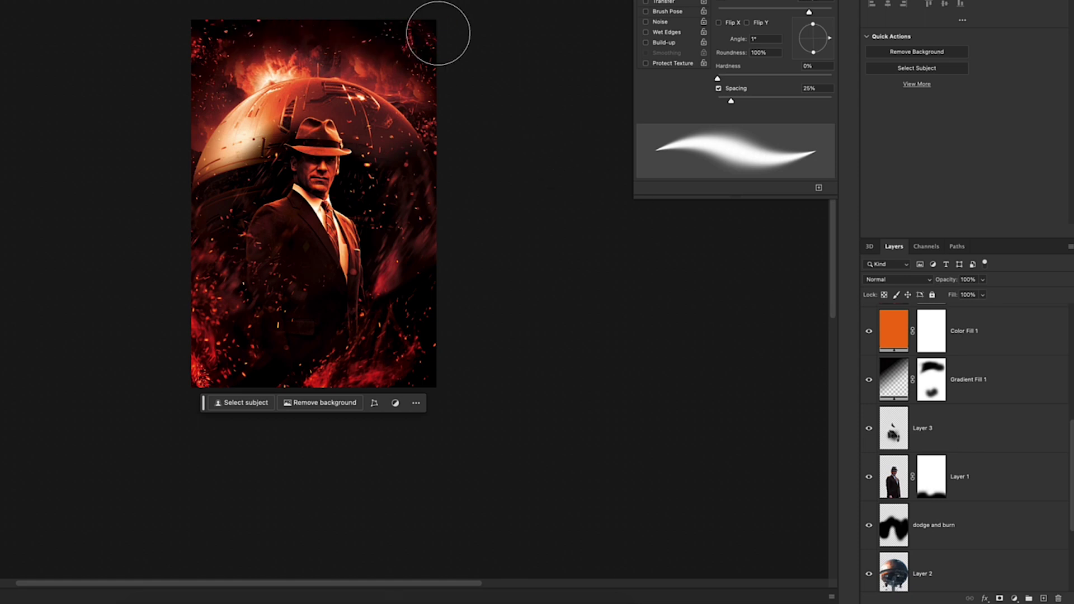
{"action": "left_click", "coordinate": [899, 382]}
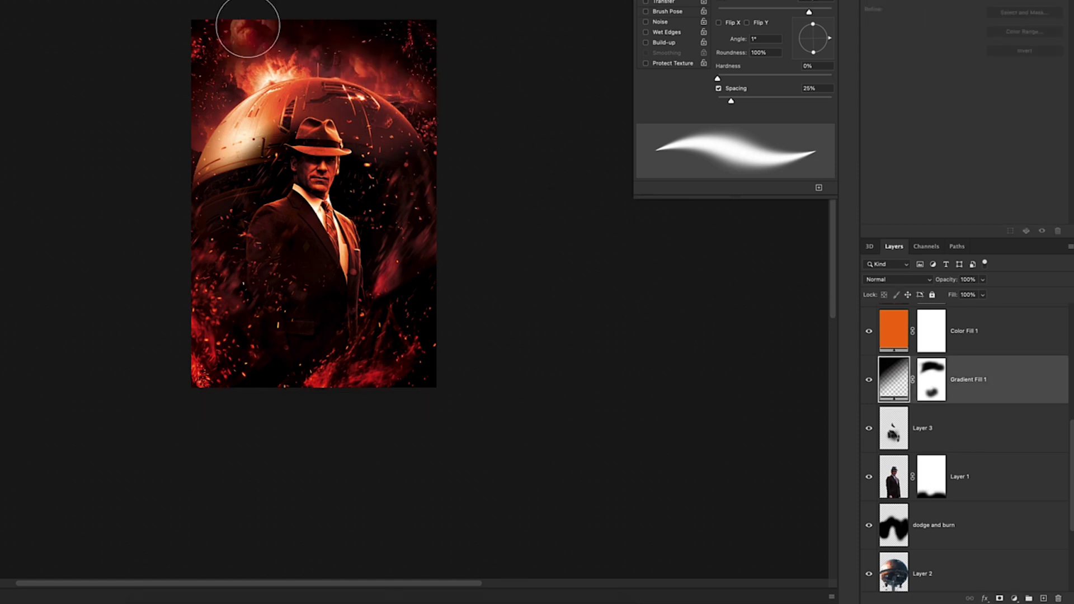
{"action": "key", "text": "b"}
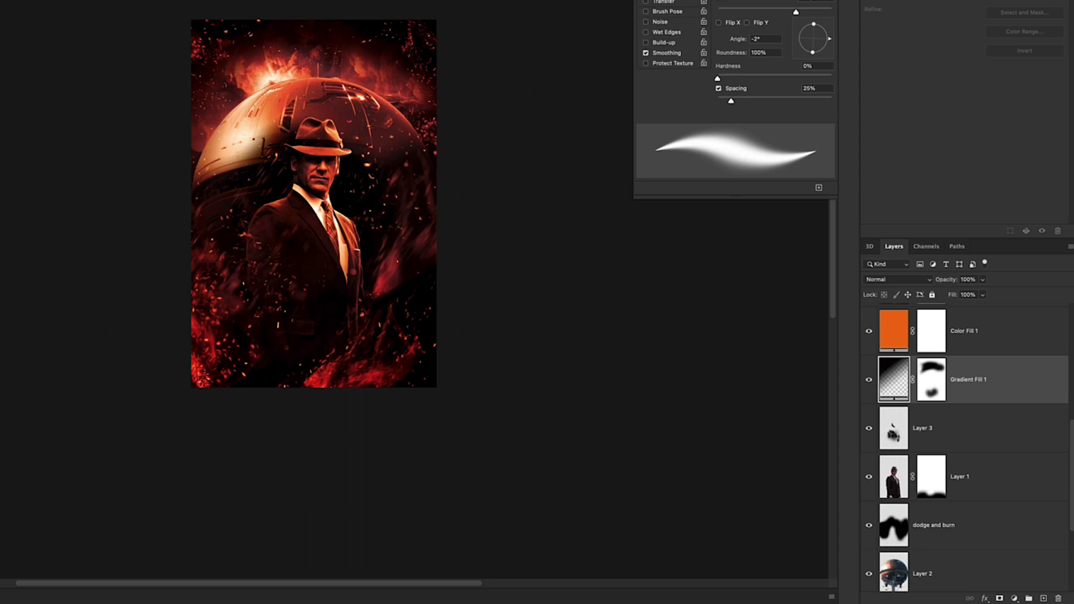
{"action": "key", "text": "bracketright"}
{"action": "key", "text": "bracketright"}
{"action": "key", "text": "bracketright"}
{"action": "key", "text": "bracketright"}
{"action": "key", "text": "bracketright"}
{"action": "key", "text": "bracketright"}
{"action": "key", "text": "bracketright"}
{"action": "key", "text": "bracketright"}
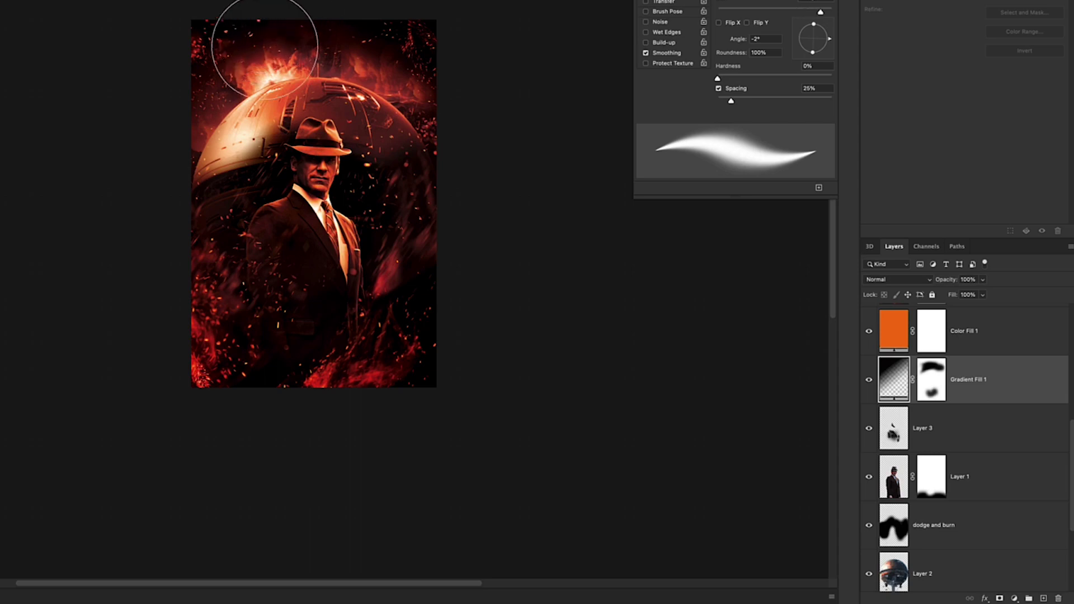
- Try painting a soft dark spot on a new layer over the fiery glow at the planet's upper left
{"action": "key", "text": "ctrl+shift+alt+n"}
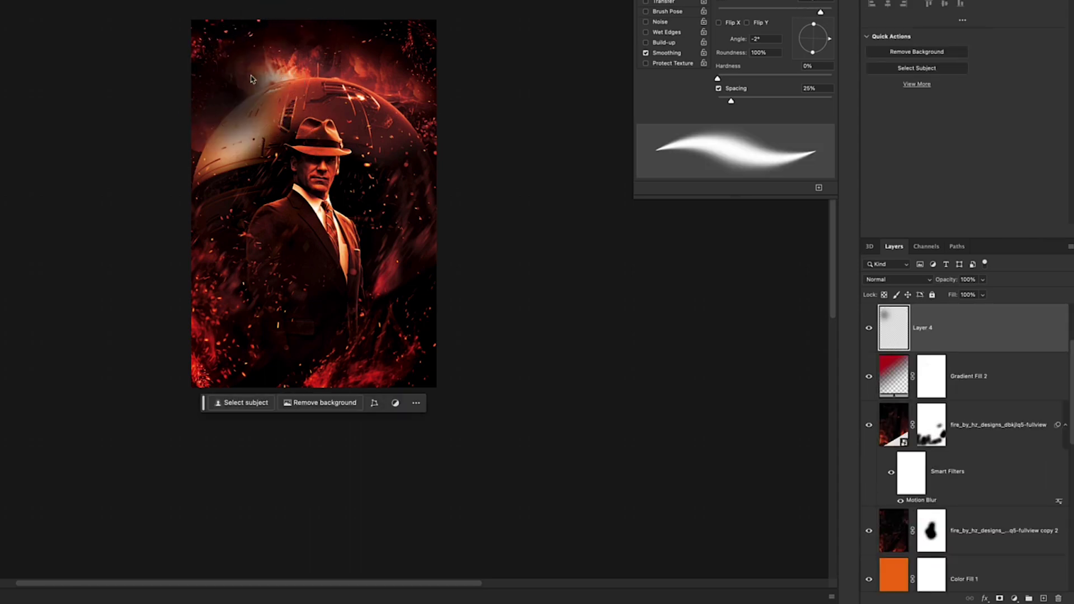
{"action": "key", "text": "ctrl+z"}
{"action": "scroll", "coordinate": [953, 497], "scroll_direction": "down", "scroll_amount": 2}
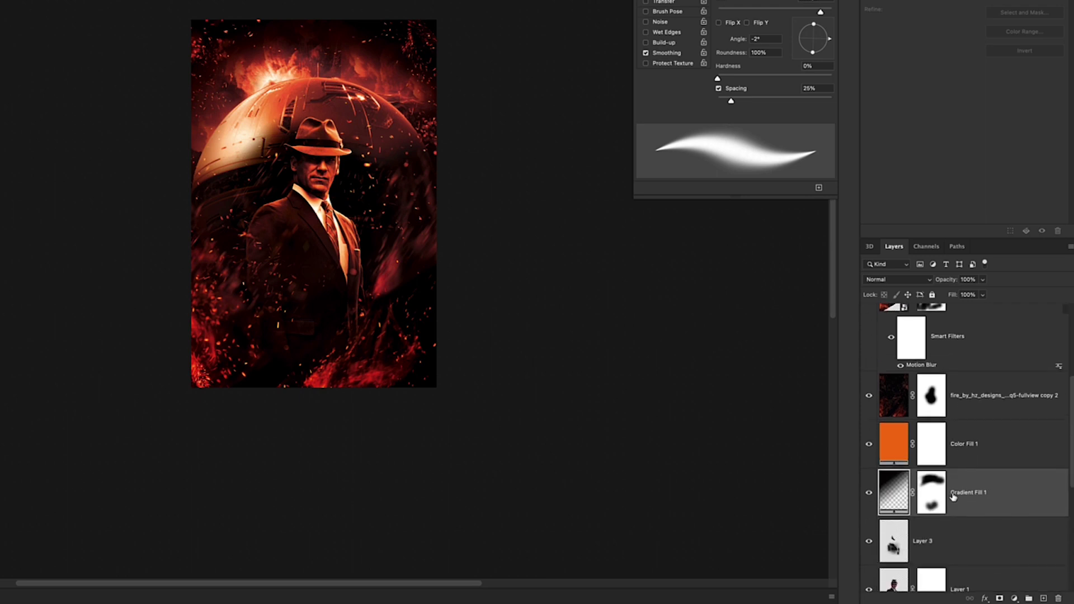
- Paint with the soft black brush on the Gradient Fill 1 mask across the upper sky to reveal more fiery smoke
{"action": "left_click", "coordinate": [932, 495]}
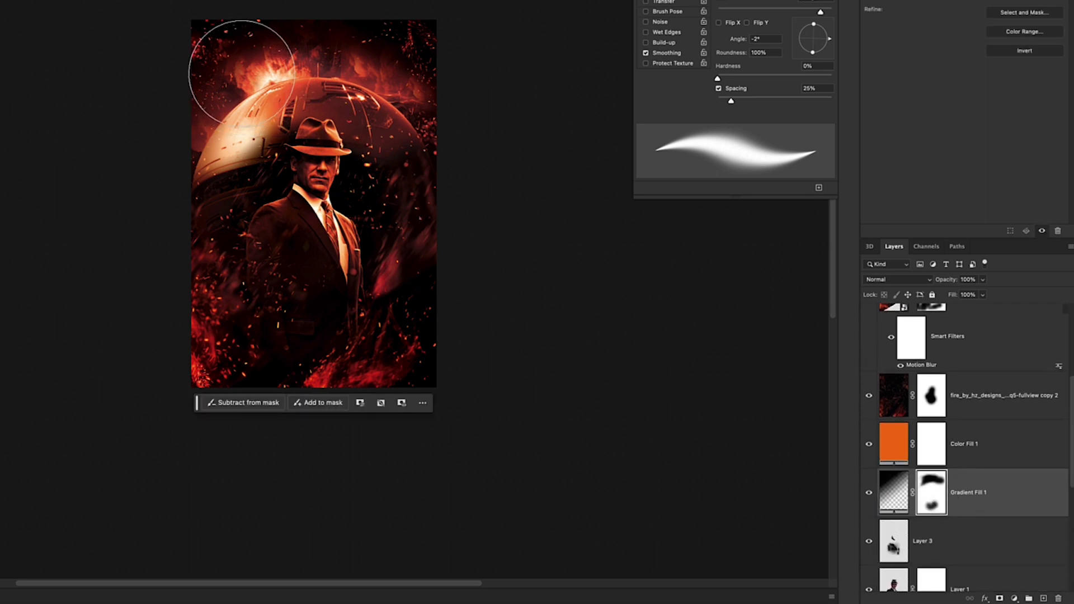
{"action": "mouse_move", "coordinate": [240, 60]}
{"action": "left_mouse_down"}
{"action": "mouse_move", "coordinate": [250, 69]}
{"action": "mouse_move", "coordinate": [293, 64]}
{"action": "left_mouse_up"}
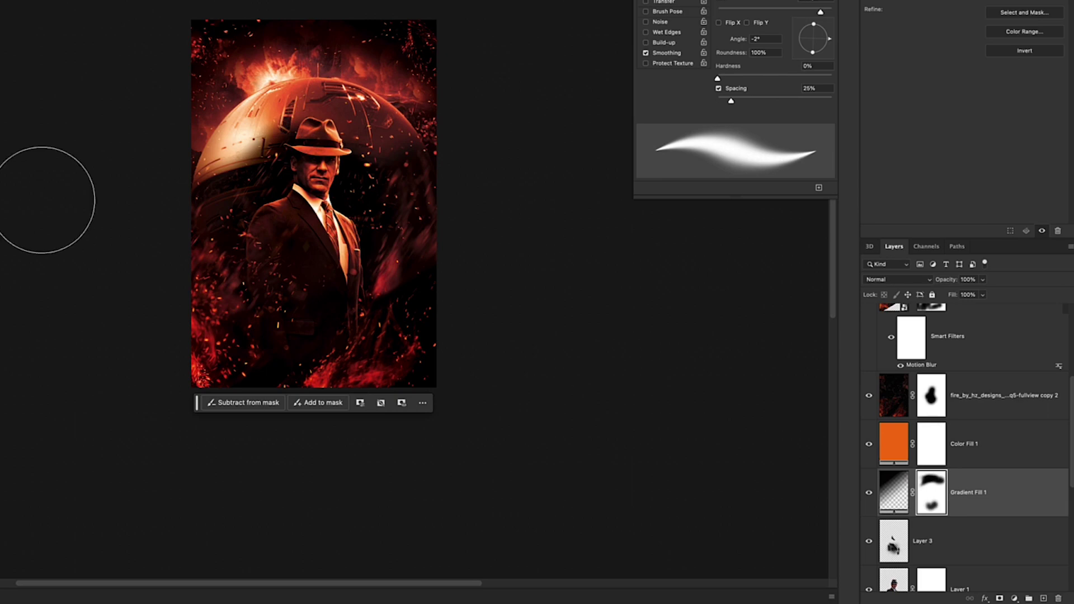
{"action": "mouse_move", "coordinate": [255, 64]}
{"action": "left_mouse_down"}
{"action": "mouse_move", "coordinate": [300, 39]}
{"action": "mouse_move", "coordinate": [360, 60]}
{"action": "mouse_move", "coordinate": [393, 92]}
{"action": "mouse_move", "coordinate": [379, 53]}
{"action": "left_mouse_up"}
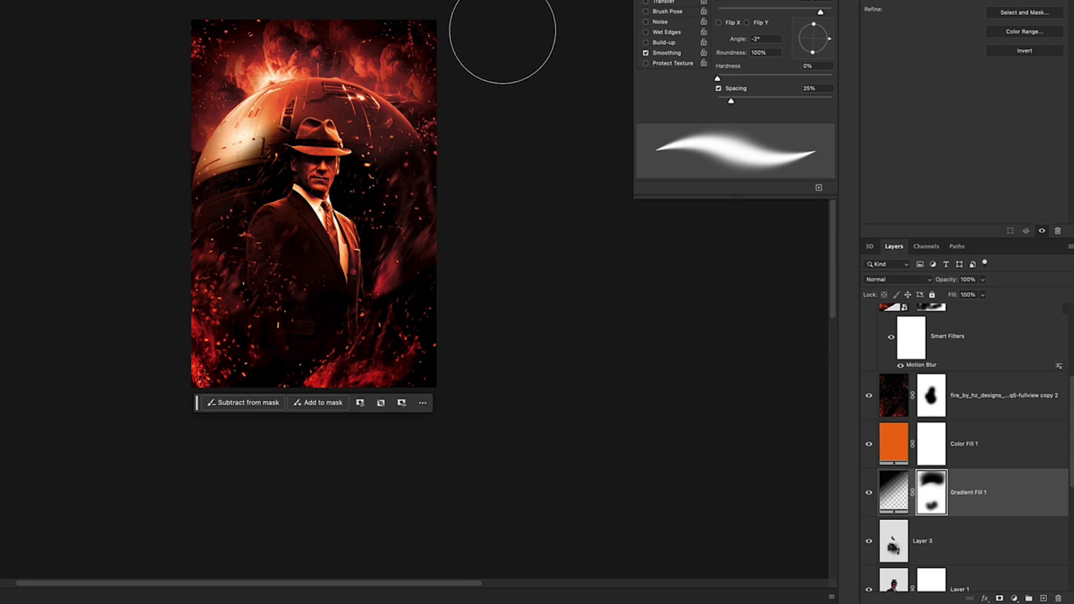
- Show the Oppenheimer reference poster over the composite to compare its fire and colours, and hide it again
{"action": "key", "text": "super+minus"}
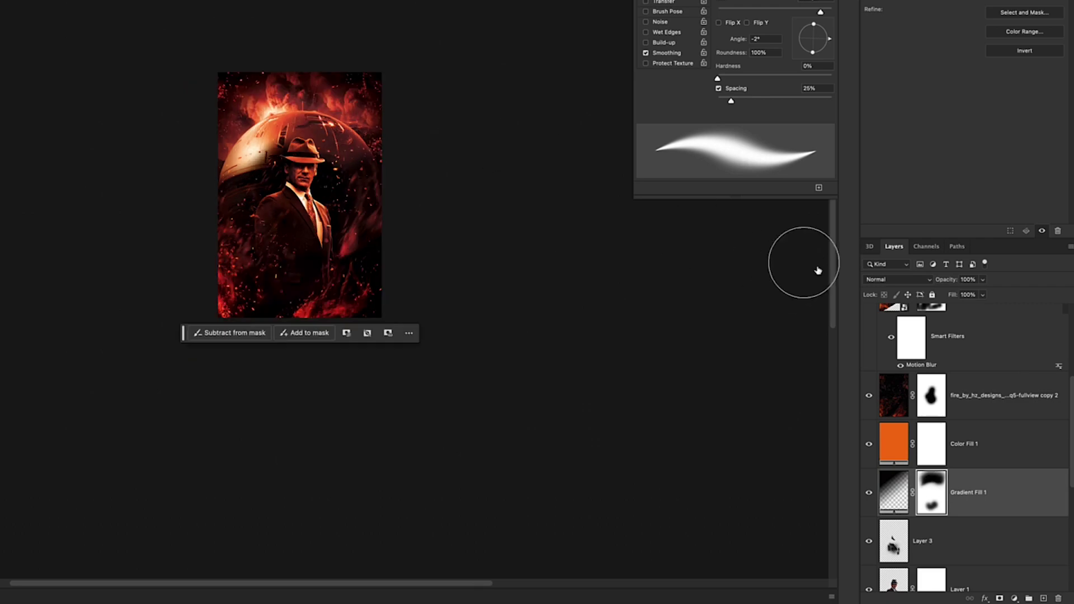
{"action": "scroll", "coordinate": [913, 340], "scroll_direction": "up", "scroll_amount": 5}
{"action": "left_click", "coordinate": [869, 329]}
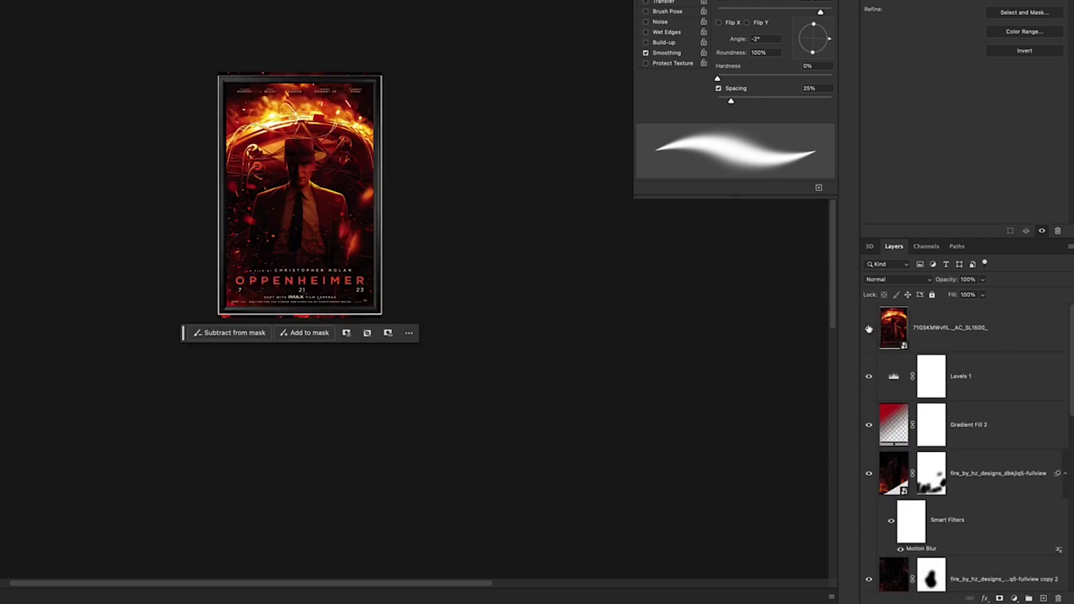
{"action": "scroll", "coordinate": [375, 206], "scroll_direction": "up", "scroll_amount": 2}
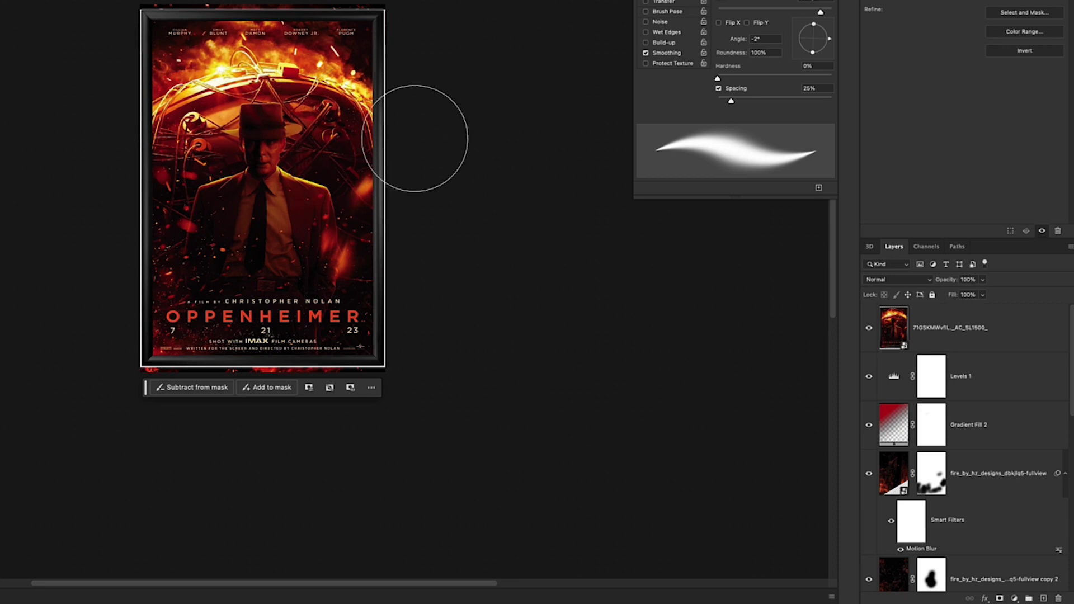
{"action": "scroll", "coordinate": [1071, 346], "scroll_direction": "down", "scroll_amount": 3}
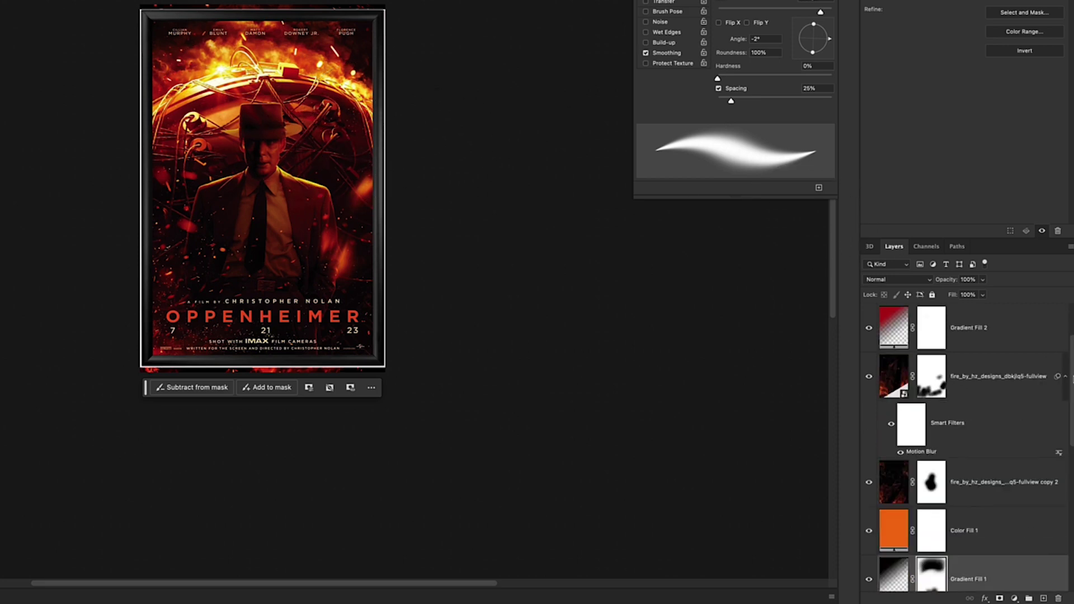
{"action": "scroll", "coordinate": [951, 363], "scroll_direction": "up", "scroll_amount": 3}
{"action": "left_click", "coordinate": [868, 328]}
- Add a bright yellow solid color fill layer directly above the Gradient Fill 1 layer
{"action": "left_click", "coordinate": [1015, 600]}
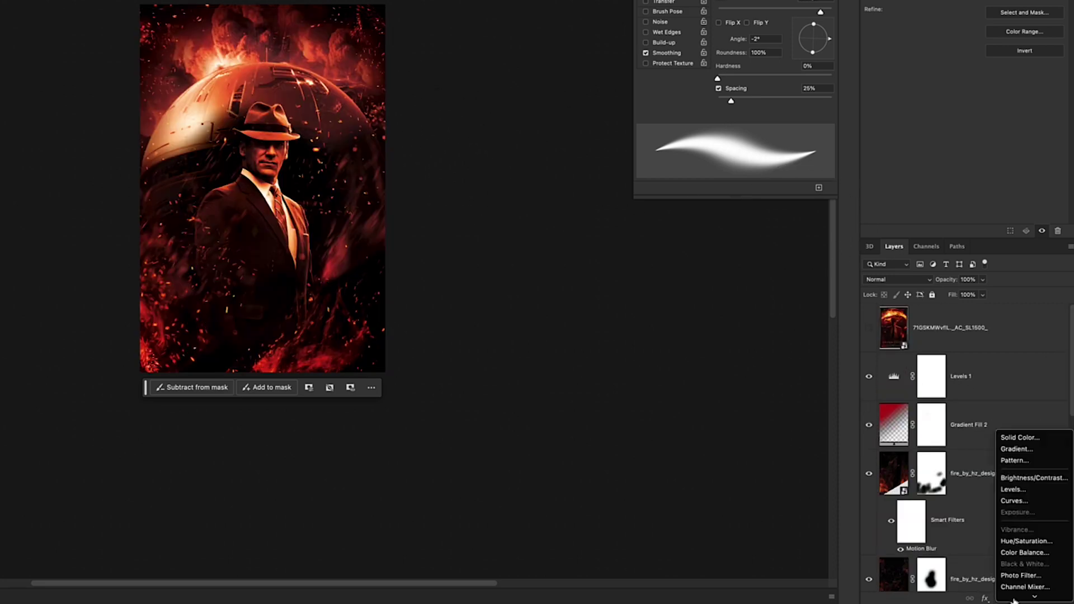
{"action": "left_click", "coordinate": [1021, 432]}
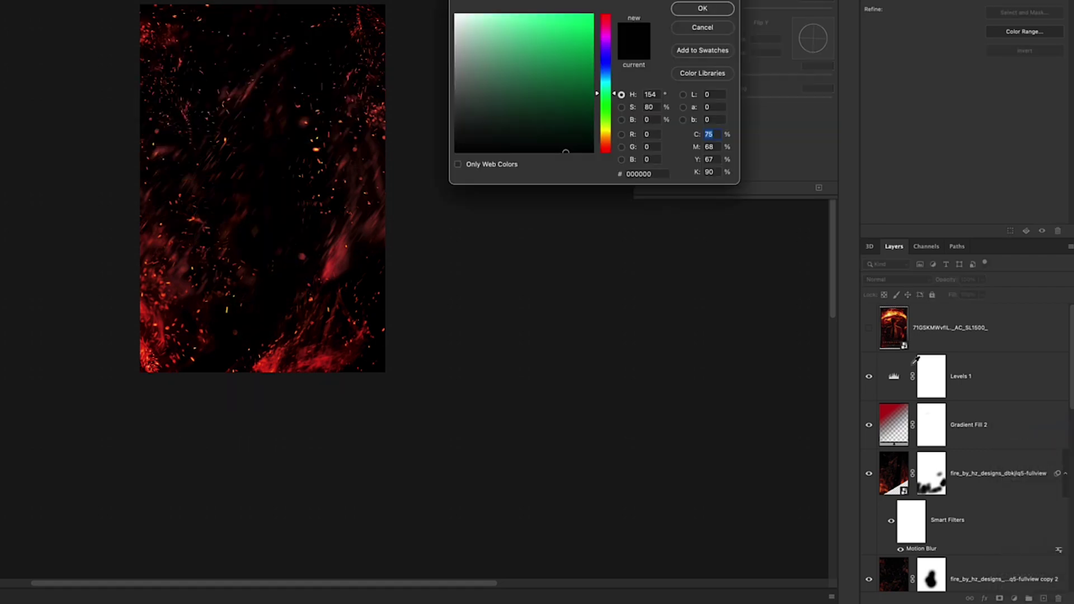
{"action": "left_click", "coordinate": [609, 132]}
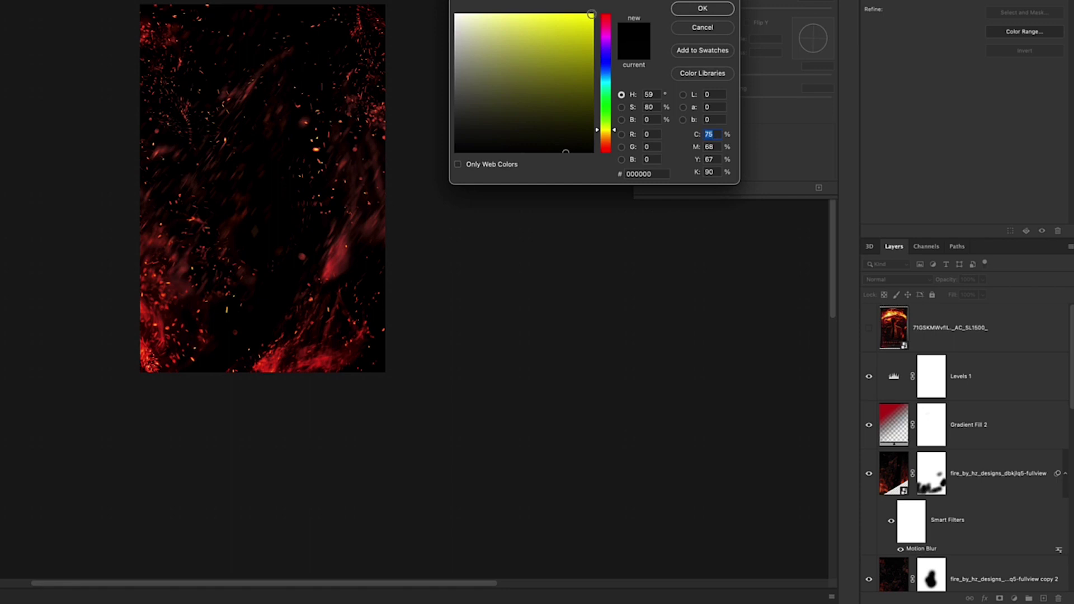
{"action": "left_click", "coordinate": [592, 14]}
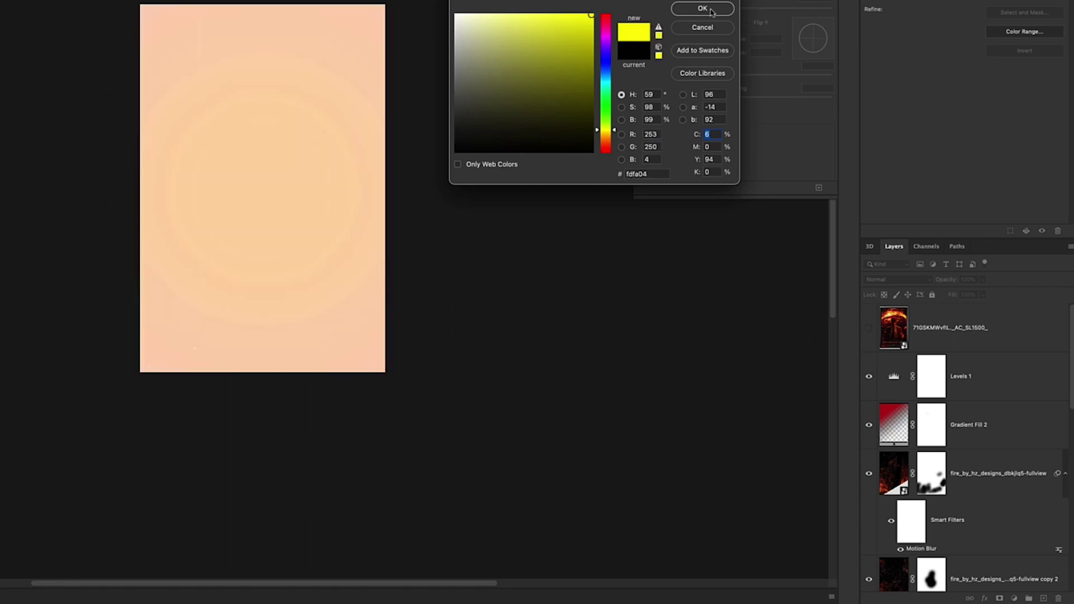
{"action": "left_click_drag", "start_coordinate": [591, 15], "coordinate": [594, 14]}
{"action": "left_click", "coordinate": [719, 9]}
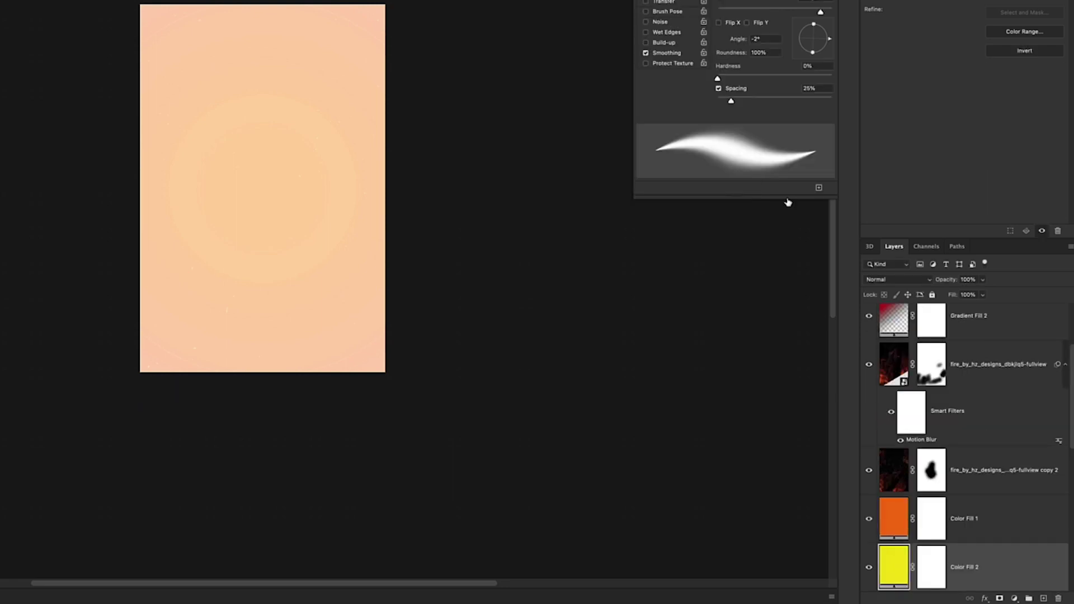
- Place the yellow Color Fill 2 layer between Levels 1 and Gradient Fill 2 and set its blend mode to Color
{"action": "left_click_drag", "start_coordinate": [981, 564], "coordinate": [945, 349]}
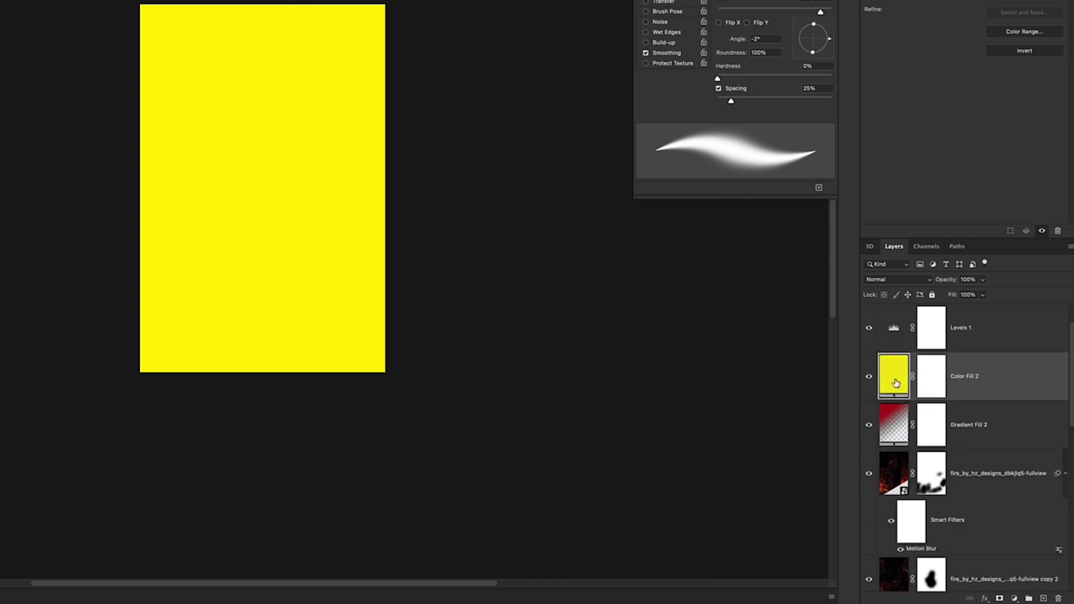
{"action": "left_click", "coordinate": [896, 281]}
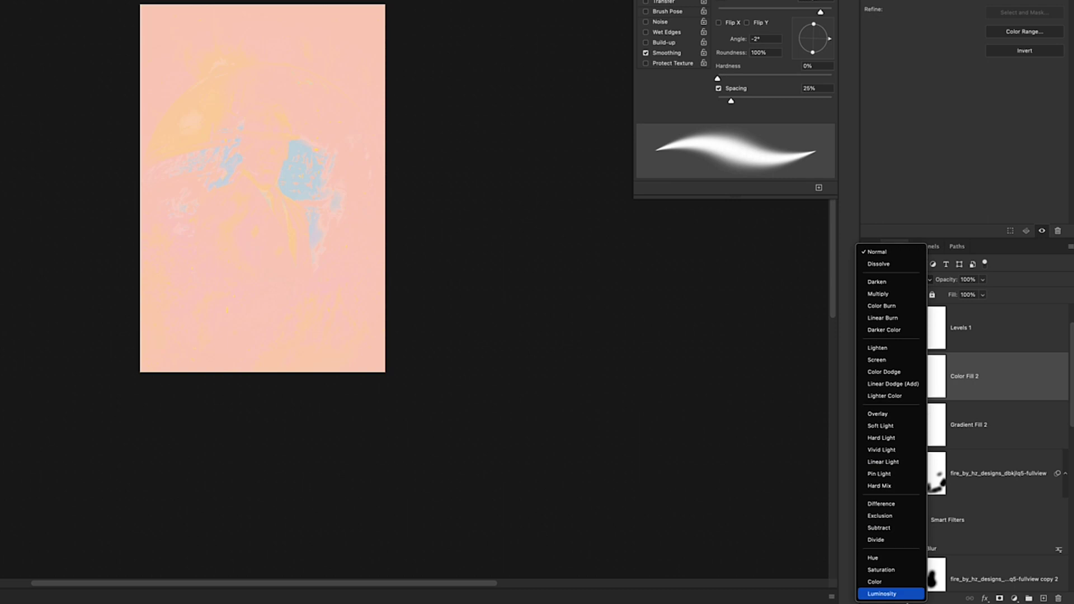
{"action": "left_click", "coordinate": [902, 586]}
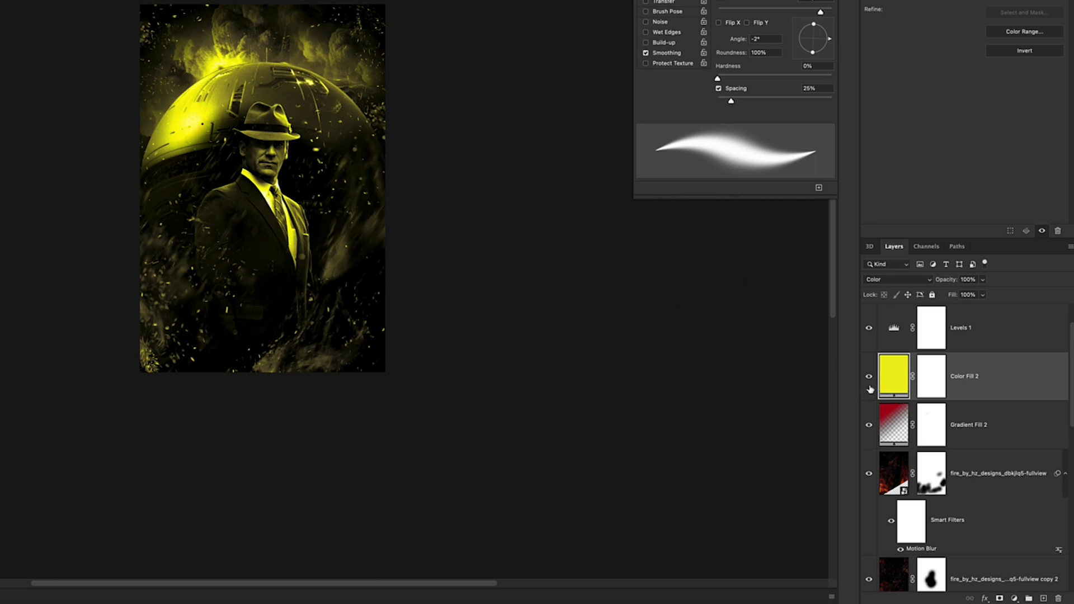
- Change the Color Fill 2 colour to a soft golden orange, f5cc6b
{"action": "double_click", "coordinate": [896, 382]}
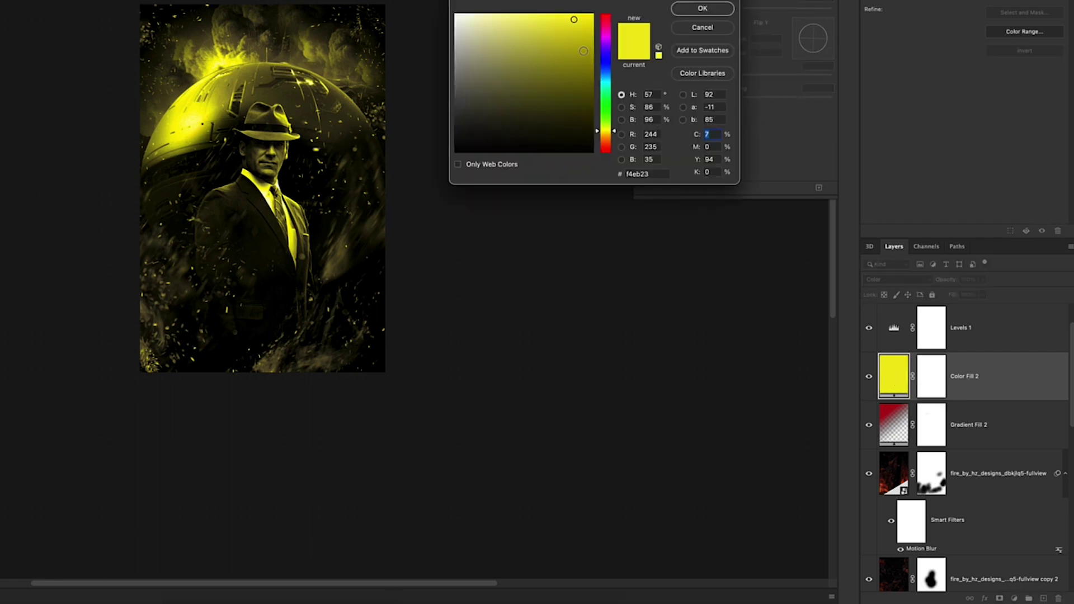
{"action": "left_click_drag", "start_coordinate": [613, 132], "coordinate": [612, 138]}
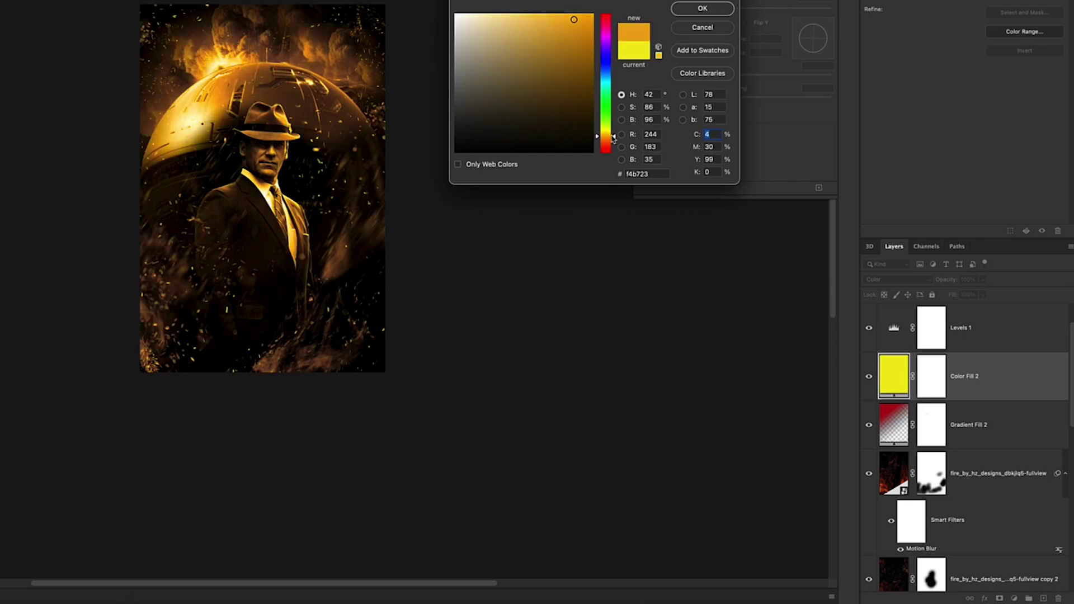
{"action": "left_click", "coordinate": [552, 17]}
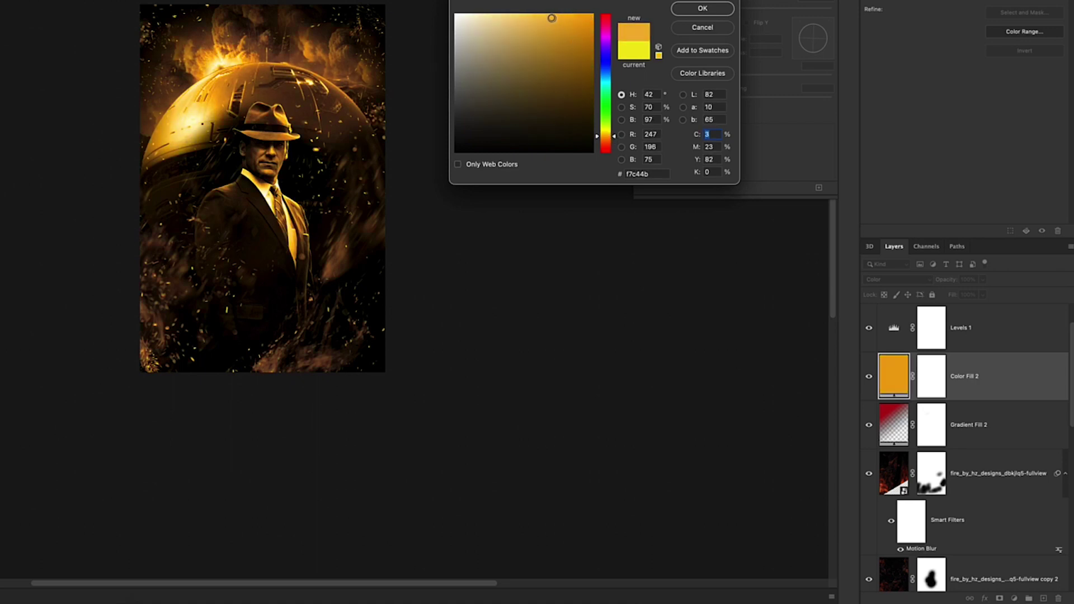
{"action": "left_click_drag", "start_coordinate": [551, 18], "coordinate": [532, 18]}
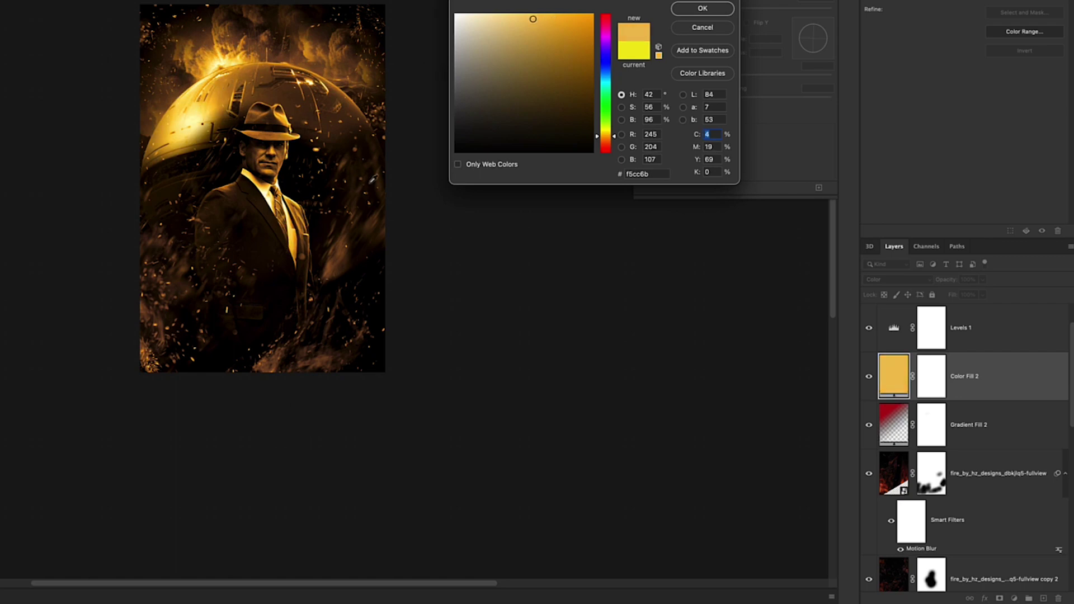
{"action": "left_click", "coordinate": [699, 9]}
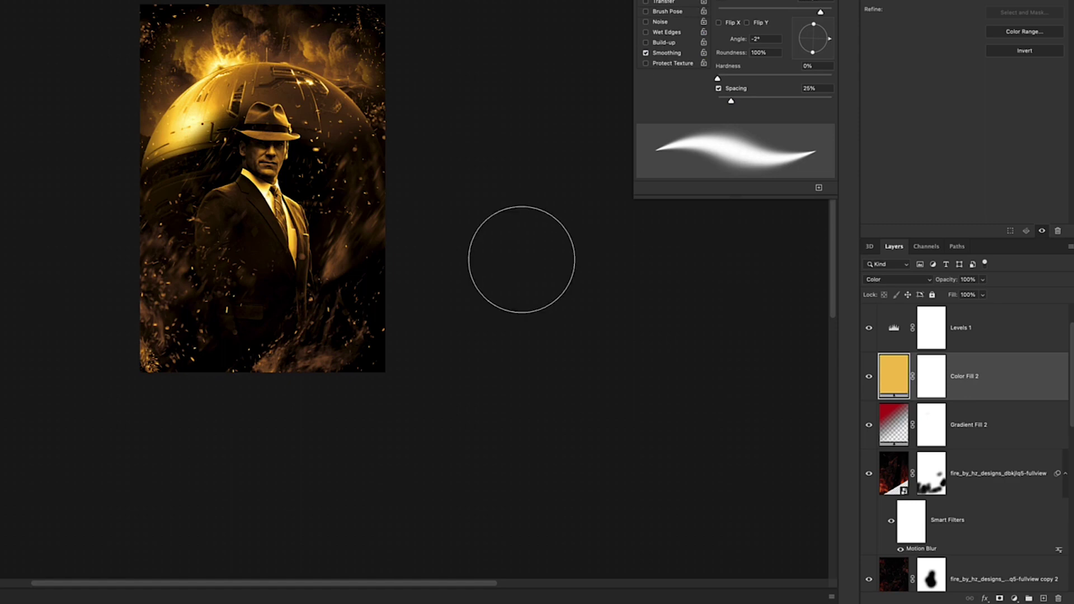
- Try Color Fill 2 at lower stacking positions and place it between Gradient Fill 2 and the motion-blurred fire layer
{"action": "left_click_drag", "start_coordinate": [1002, 383], "coordinate": [1011, 445]}
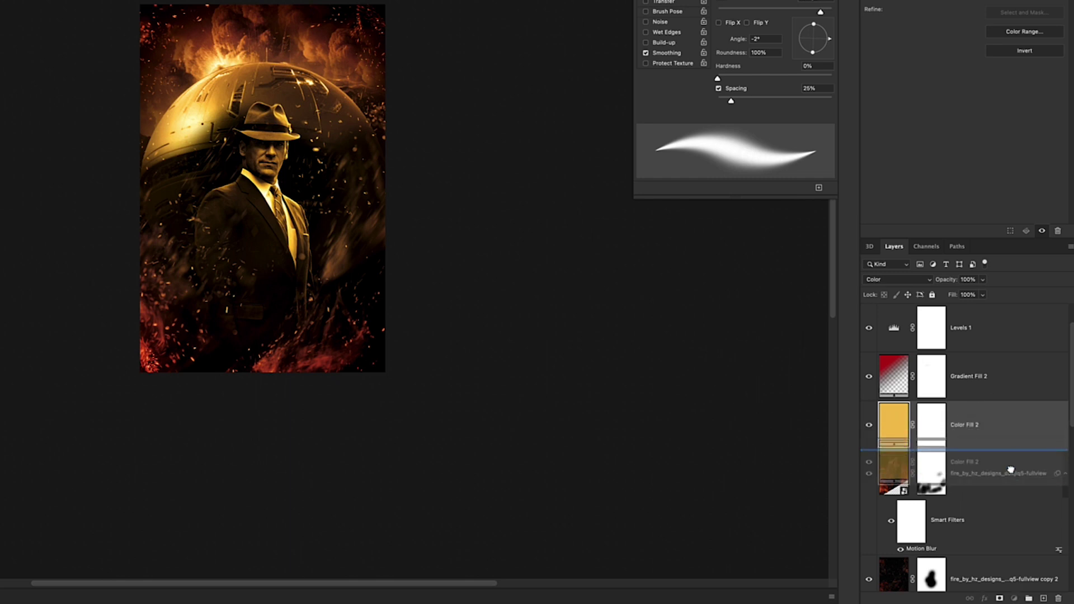
{"action": "scroll", "coordinate": [1025, 517], "scroll_direction": "down", "scroll_amount": 3}
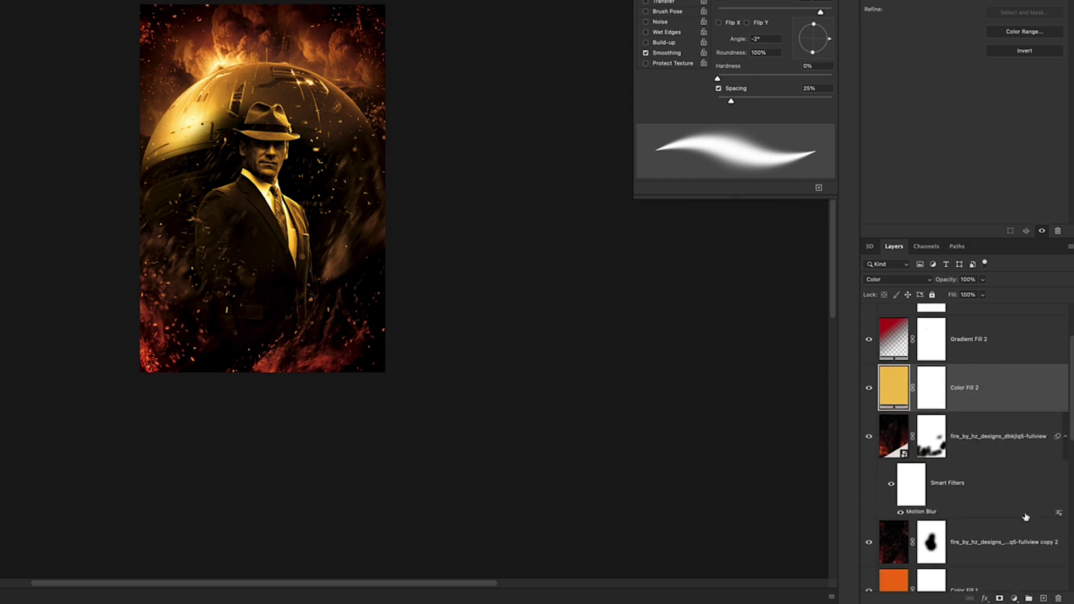
{"action": "left_click_drag", "start_coordinate": [1007, 353], "coordinate": [971, 485]}
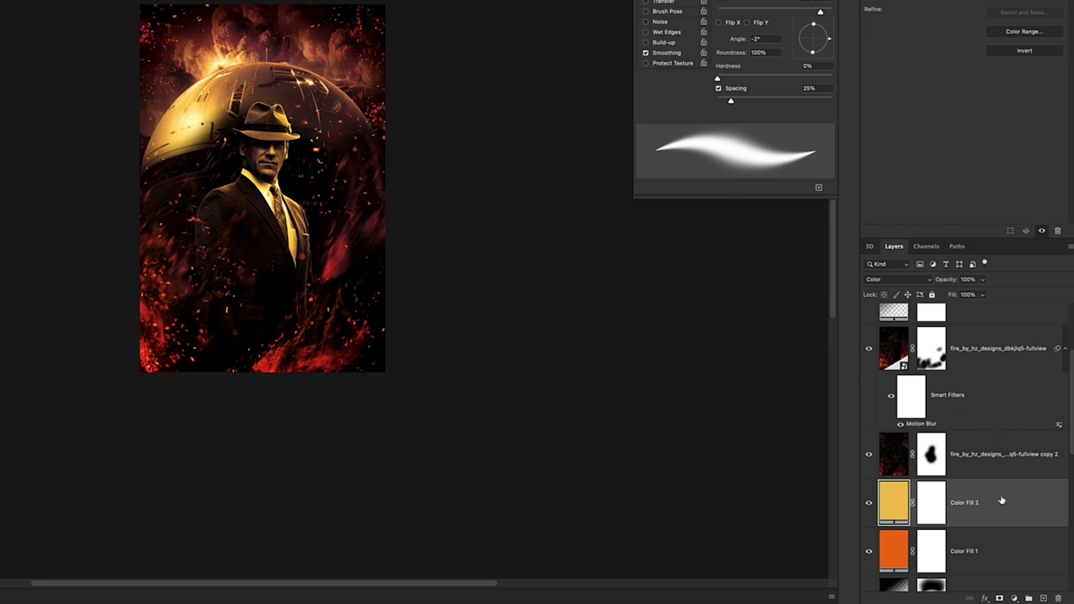
{"action": "left_click_drag", "start_coordinate": [1003, 502], "coordinate": [990, 452]}
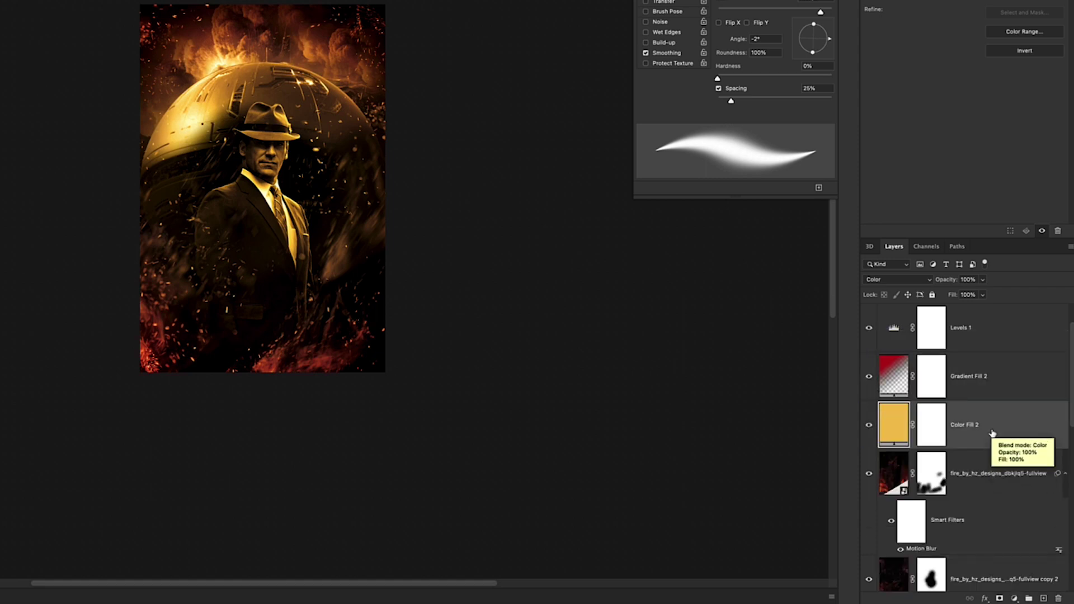
- Mask the golden Color Fill 2 tint off the man, the planet and the surrounding fire with the soft brush
{"action": "left_click", "coordinate": [925, 427]}
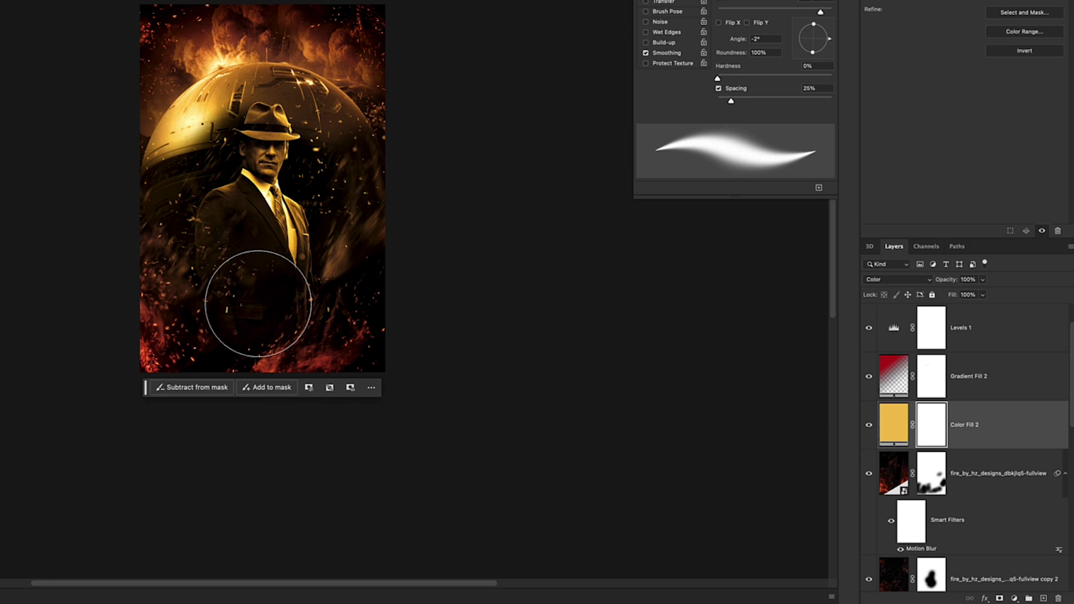
{"action": "mouse_move", "coordinate": [258, 304]}
{"action": "left_mouse_down"}
{"action": "mouse_move", "coordinate": [250, 283]}
{"action": "mouse_move", "coordinate": [317, 277]}
{"action": "mouse_move", "coordinate": [284, 265]}
{"action": "mouse_move", "coordinate": [318, 242]}
{"action": "mouse_move", "coordinate": [300, 238]}
{"action": "mouse_move", "coordinate": [363, 194]}
{"action": "mouse_move", "coordinate": [260, 141]}
{"action": "mouse_move", "coordinate": [241, 295]}
{"action": "mouse_move", "coordinate": [258, 302]}
{"action": "mouse_move", "coordinate": [349, 266]}
{"action": "mouse_move", "coordinate": [399, 287]}
{"action": "mouse_move", "coordinate": [328, 310]}
{"action": "mouse_move", "coordinate": [192, 295]}
{"action": "mouse_move", "coordinate": [171, 280]}
{"action": "mouse_move", "coordinate": [207, 185]}
{"action": "mouse_move", "coordinate": [200, 165]}
{"action": "mouse_move", "coordinate": [221, 140]}
{"action": "mouse_move", "coordinate": [236, 185]}
{"action": "mouse_move", "coordinate": [228, 142]}
{"action": "mouse_move", "coordinate": [279, 156]}
{"action": "mouse_move", "coordinate": [308, 149]}
{"action": "left_mouse_up"}
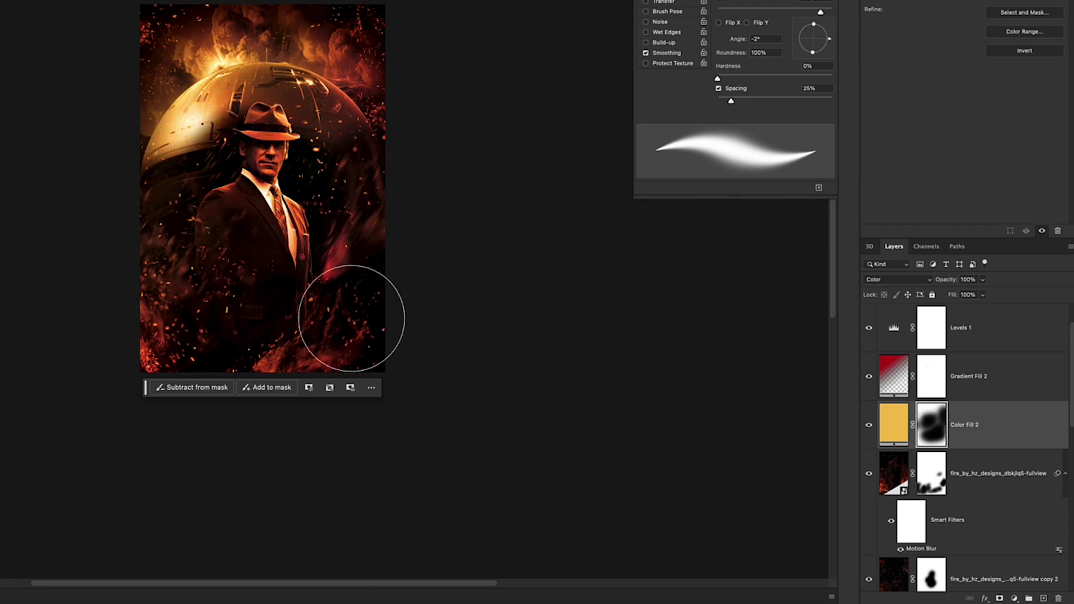
{"action": "mouse_move", "coordinate": [143, 158]}
{"action": "left_mouse_down"}
{"action": "mouse_move", "coordinate": [119, 61]}
{"action": "mouse_move", "coordinate": [106, 227]}
{"action": "left_mouse_up"}
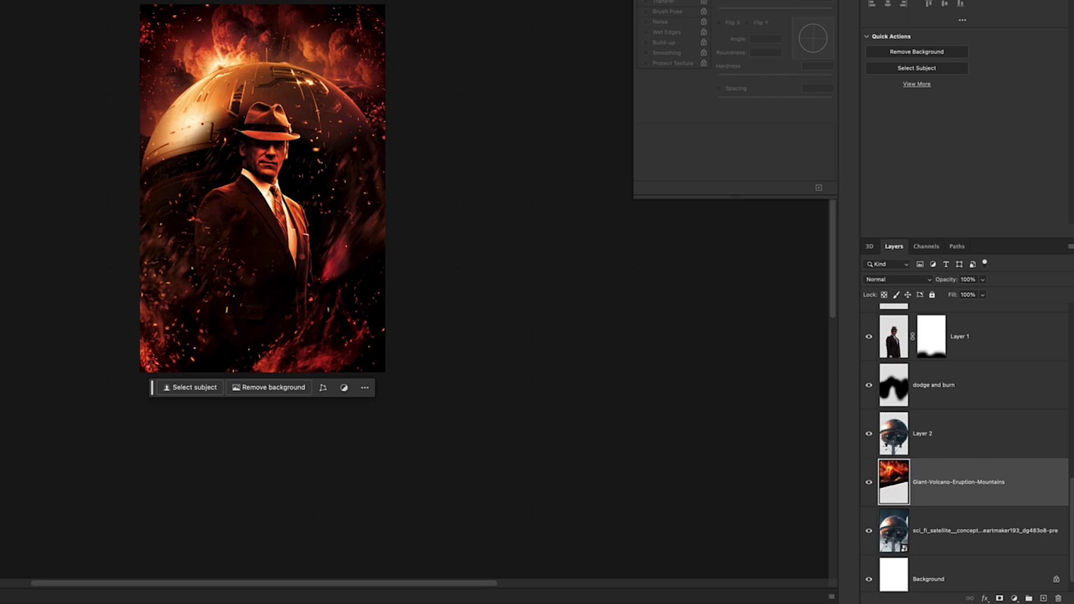
- Duplicate the Giant-Volcano-Eruption-Mountains layer, shift the copy's flames to the right above the planet, and set its blend mode to Lighten
{"action": "key", "text": "ctrl+j"}
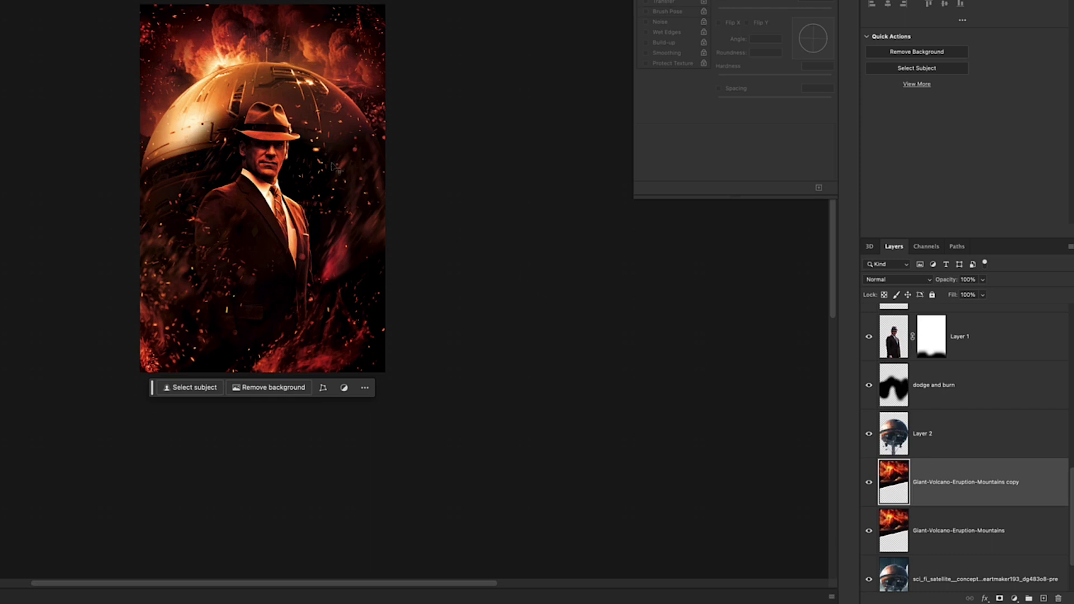
{"action": "left_click_drag", "start_coordinate": [258, 48], "coordinate": [321, 52]}
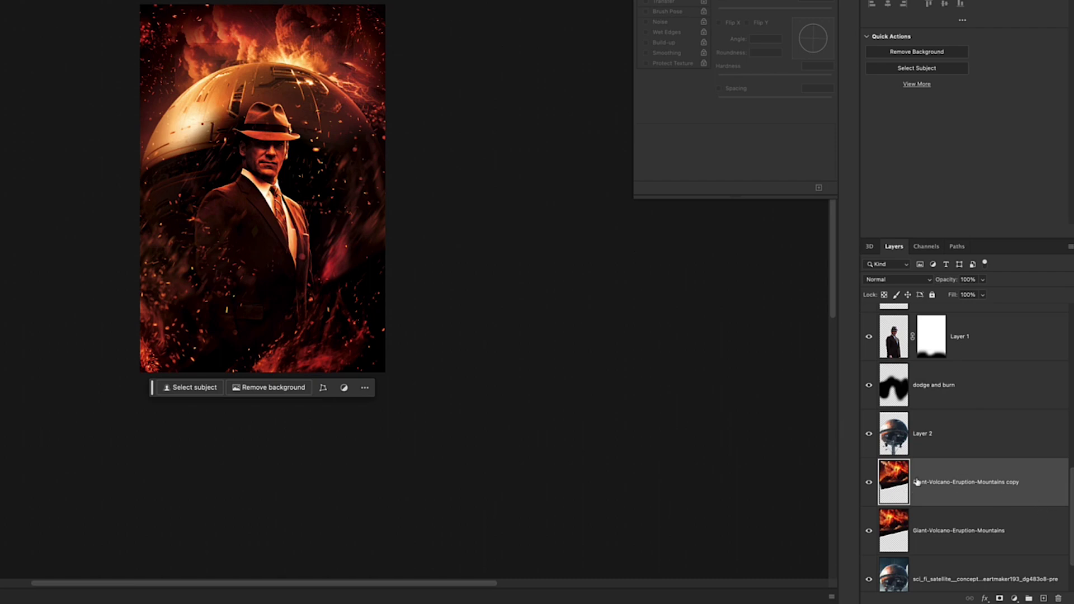
{"action": "left_click", "coordinate": [907, 280]}
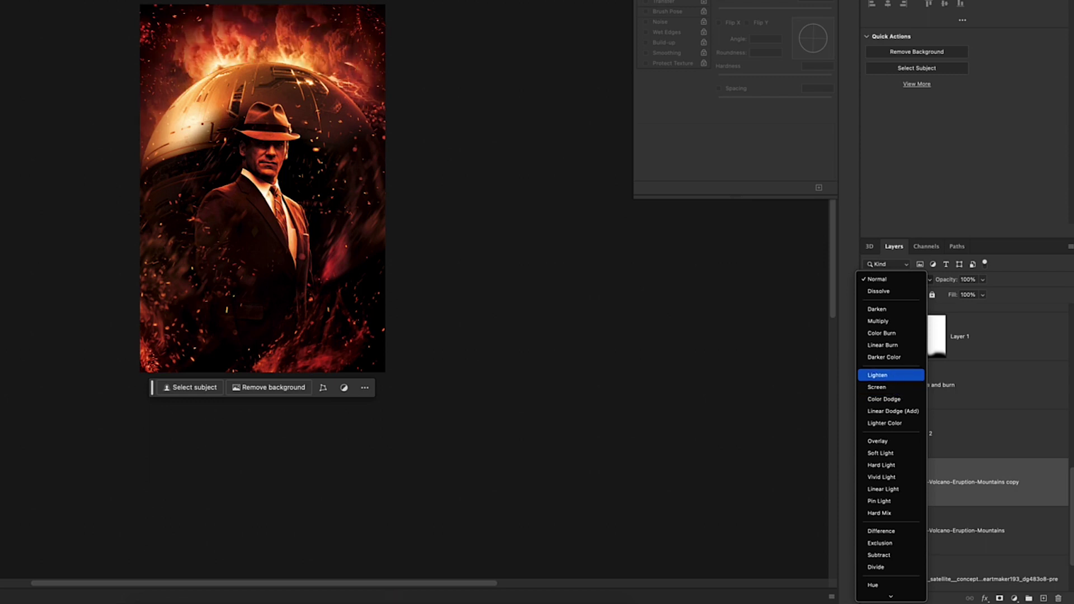
{"action": "left_click", "coordinate": [893, 382]}
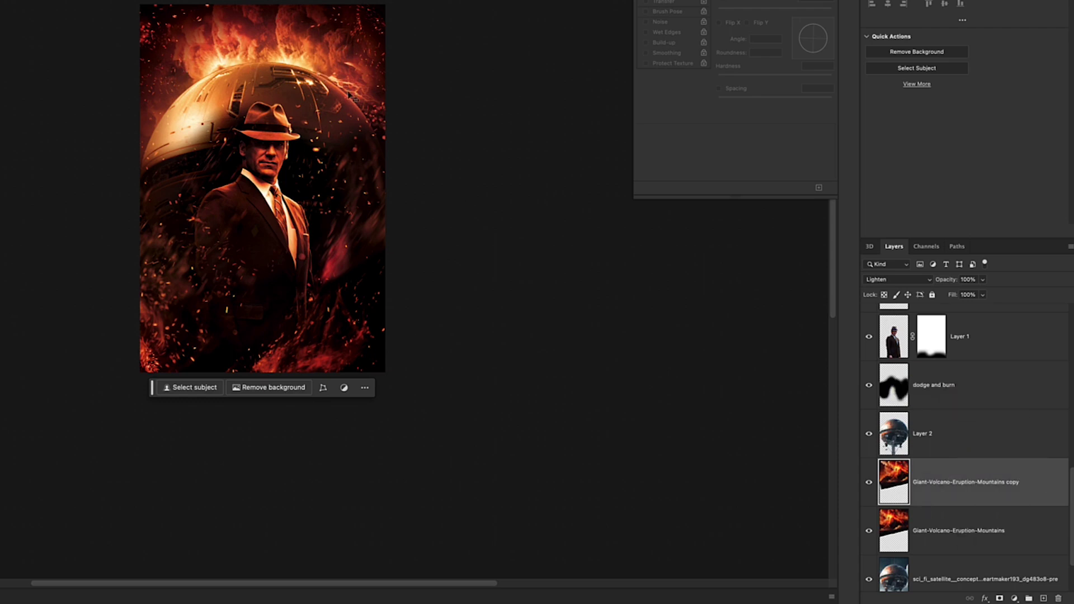
- Enlarge the original Giant-Volcano-Eruption-Mountains layer with Free Transform and reposition its flames behind and above the planet
{"action": "left_click", "coordinate": [958, 534]}
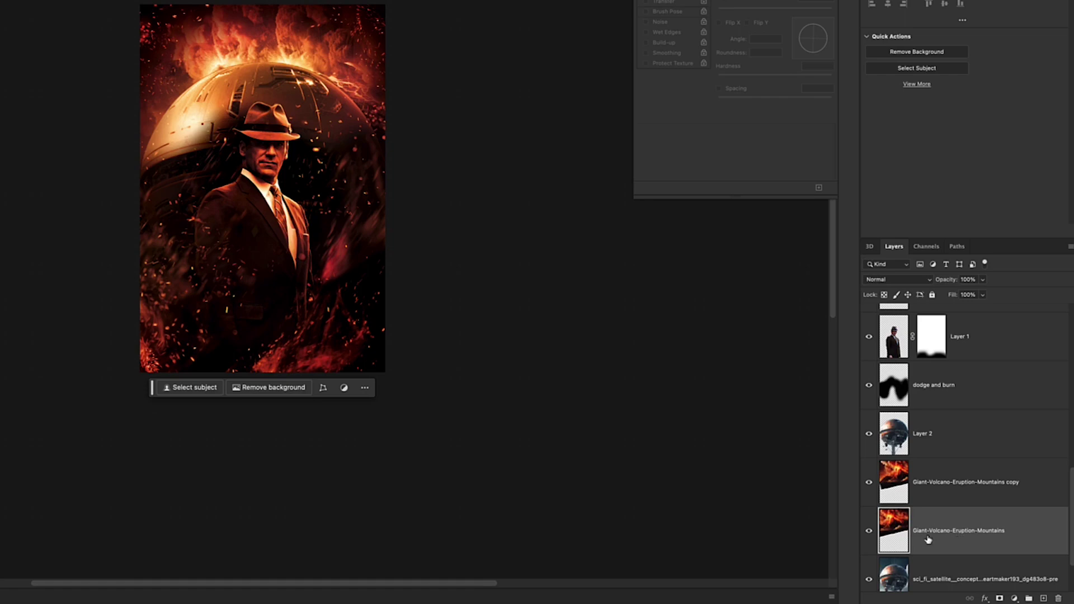
{"action": "key", "text": "ctrl+t"}
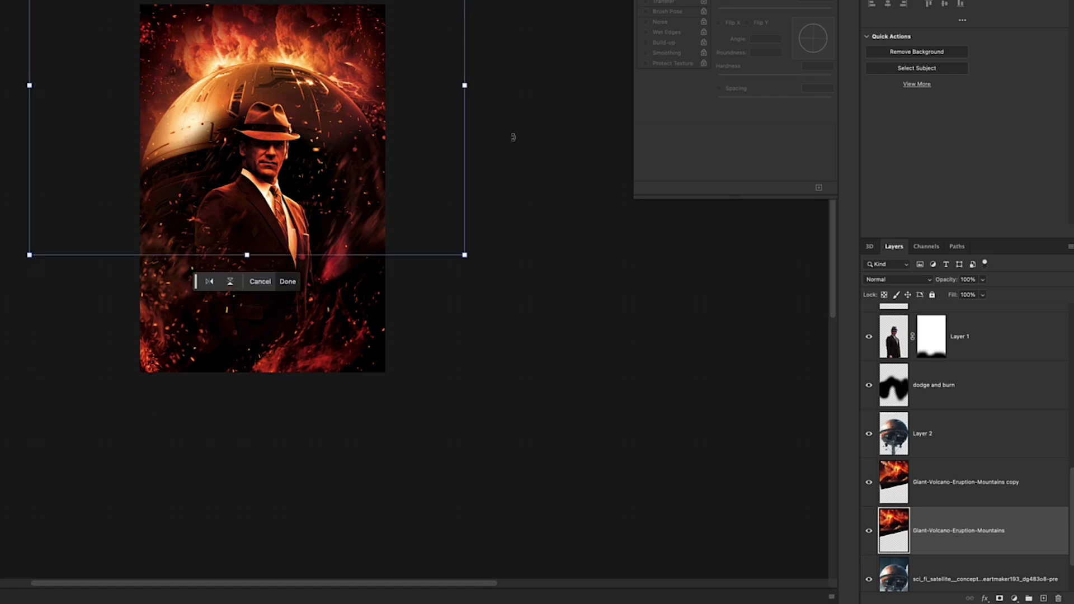
{"action": "left_click_drag", "start_coordinate": [25, 249], "coordinate": [0, 297]}
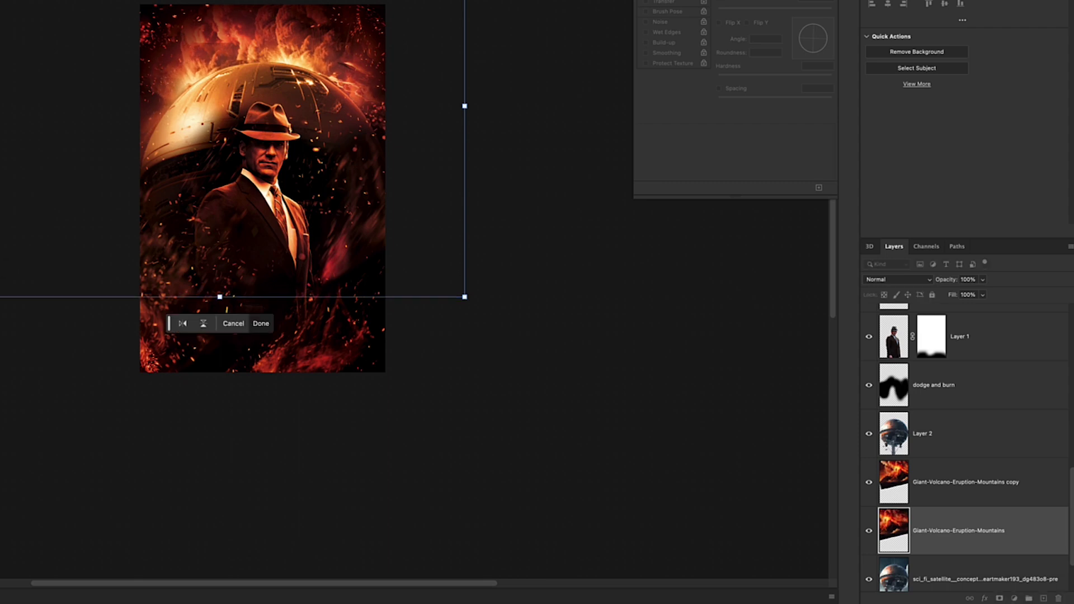
{"action": "left_click_drag", "start_coordinate": [228, 130], "coordinate": [229, 115]}
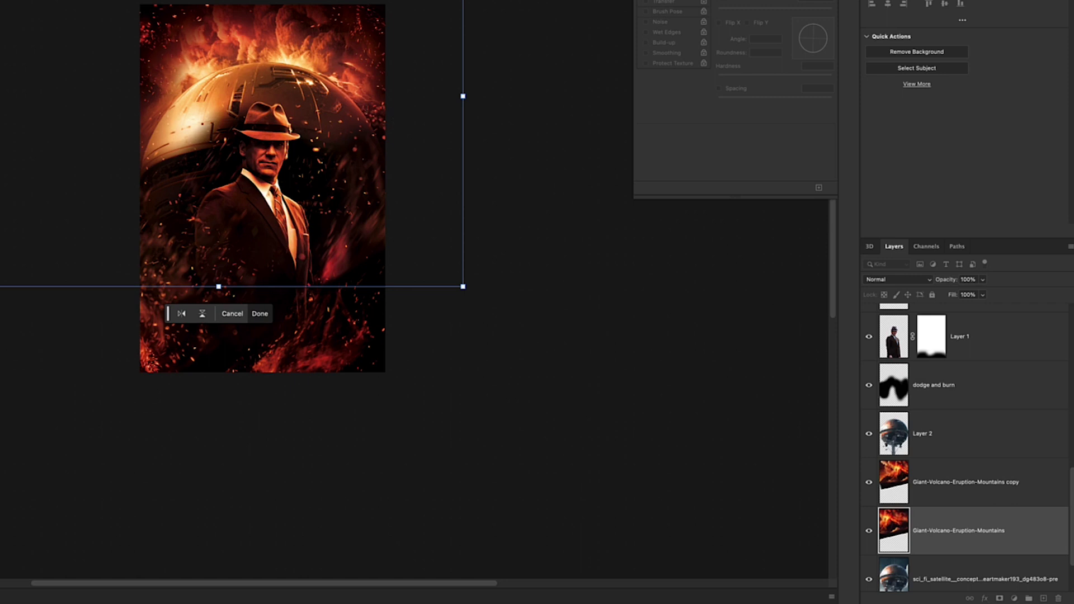
{"action": "left_click_drag", "start_coordinate": [466, 99], "coordinate": [485, 97]}
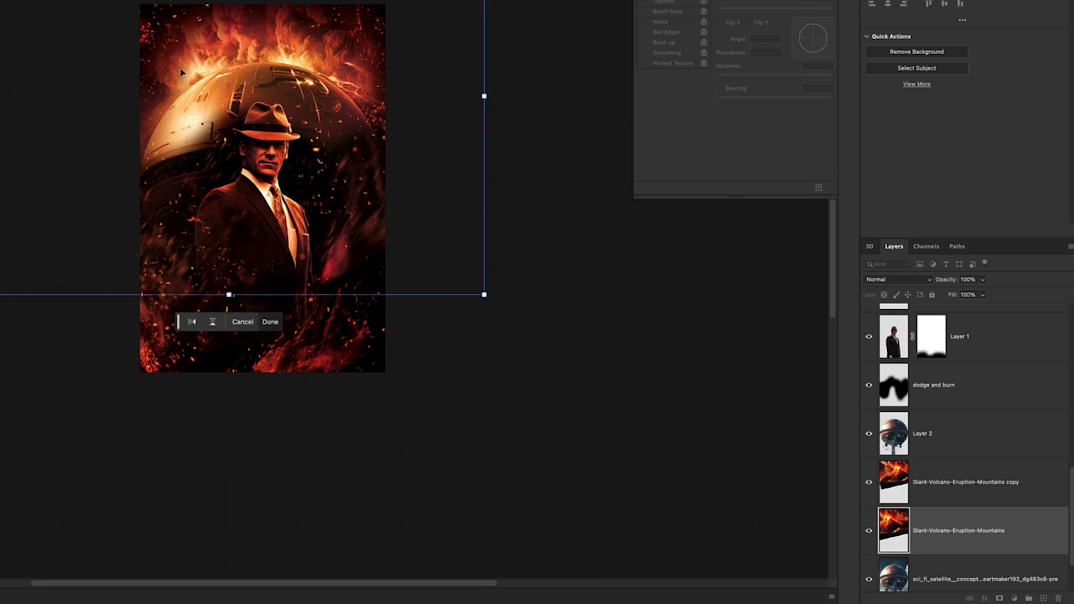
{"action": "left_click_drag", "start_coordinate": [181, 72], "coordinate": [170, 60]}
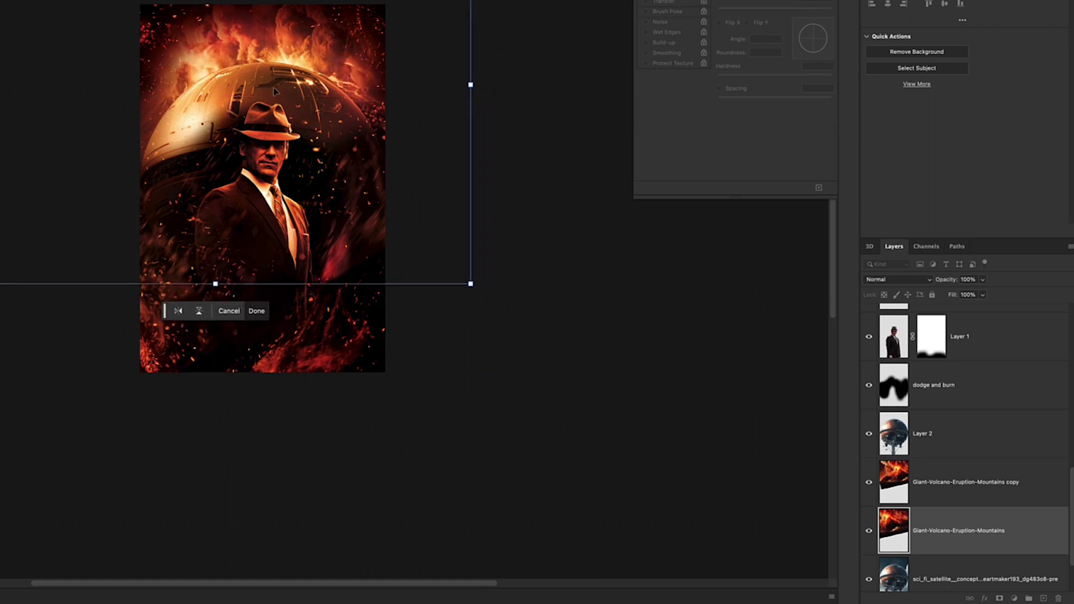
{"action": "key", "text": "Return"}
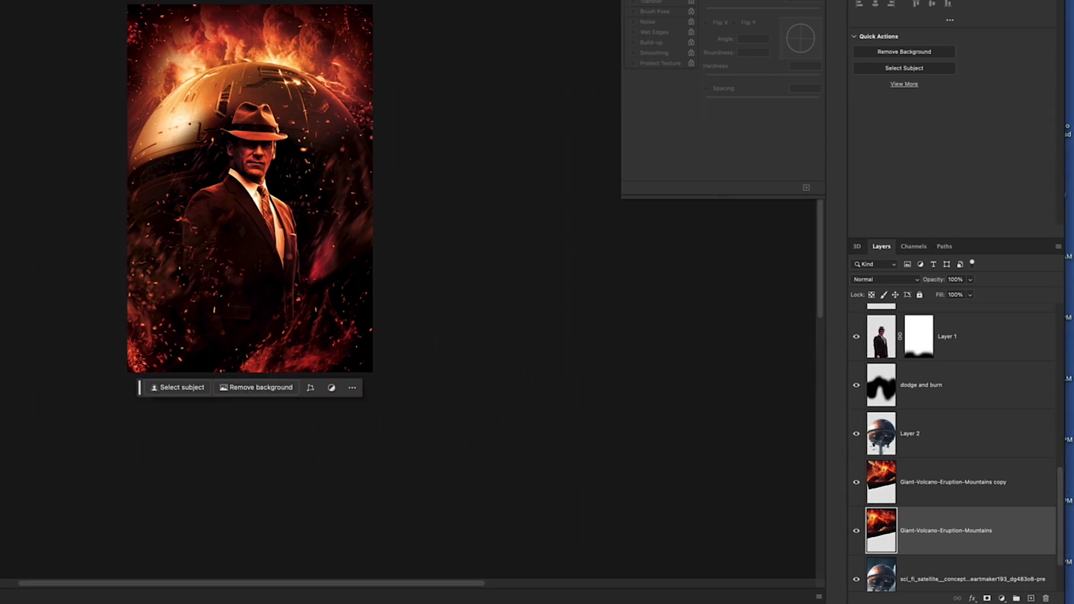
- Show the Oppenheimer reference poster briefly to compare its fire and lighting with the composite, and hide it again
{"action": "scroll", "coordinate": [958, 352], "scroll_direction": "up", "scroll_amount": 5}
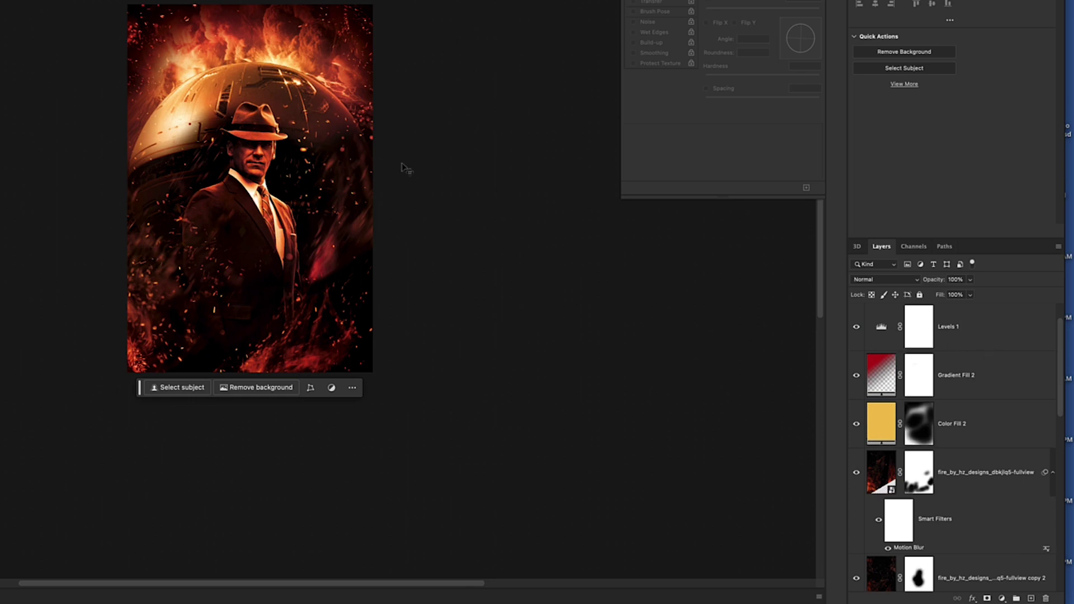
{"action": "scroll", "coordinate": [1055, 343], "scroll_direction": "up", "scroll_amount": 1}
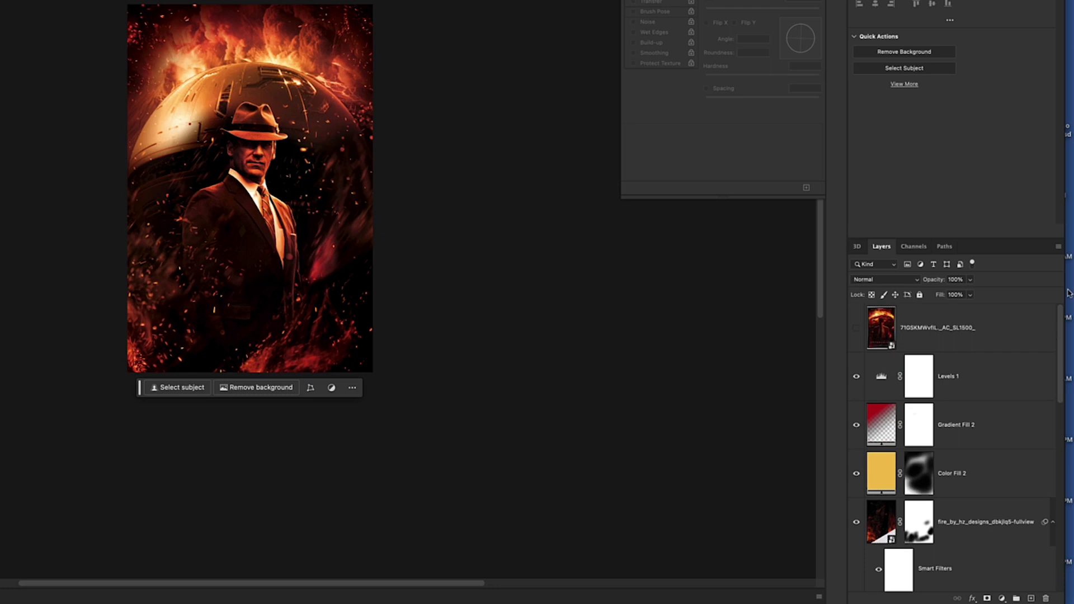
{"action": "left_click", "coordinate": [856, 328]}
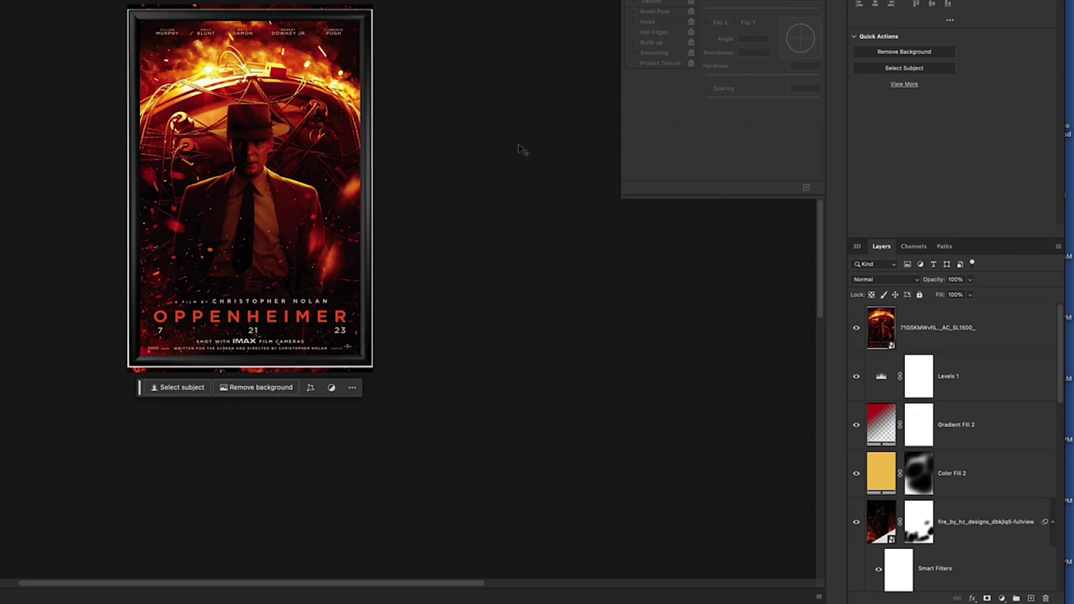
{"action": "left_click", "coordinate": [856, 330]}
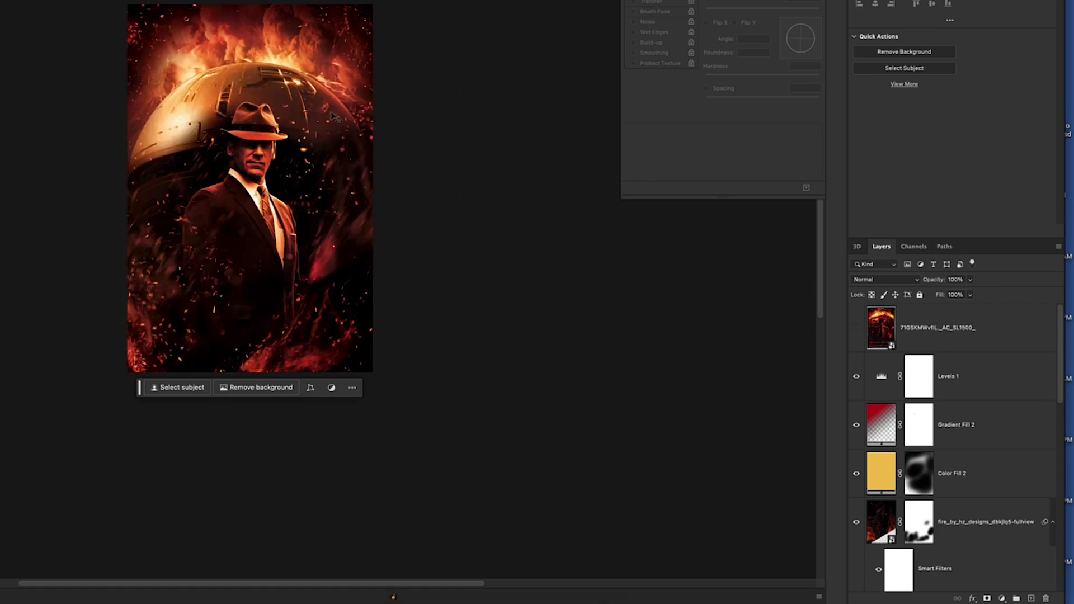
- Brush over the embers beside the man on the fire_by_hz_designs fullview copy 2 layer and reduce the soft brush's size
{"action": "left_click_drag", "start_coordinate": [1064, 361], "coordinate": [1061, 404]}
{"action": "left_click", "coordinate": [962, 486]}
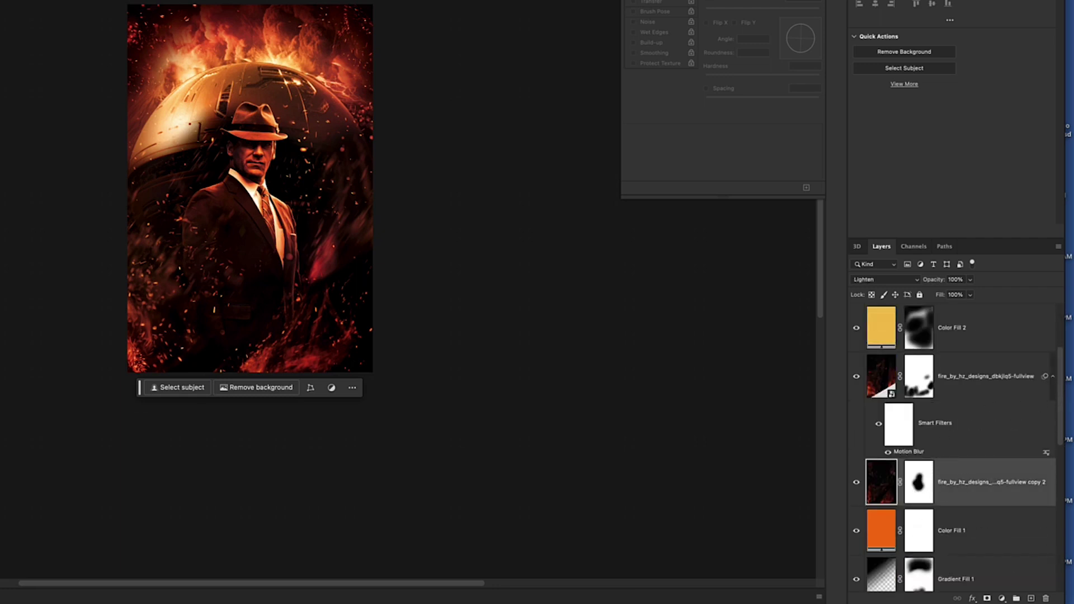
{"action": "key", "text": "b"}
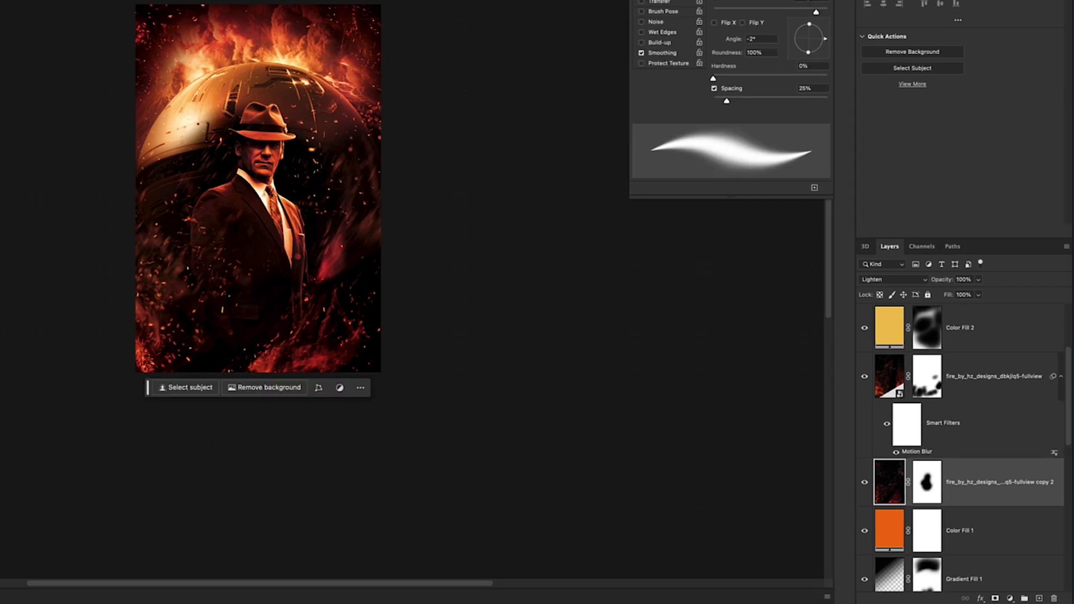
{"action": "left_click_drag", "start_coordinate": [342, 204], "coordinate": [326, 184]}
{"action": "key", "text": "bracketleft"}
{"action": "key", "text": "bracketleft"}
{"action": "key", "text": "bracketleft"}
{"action": "key", "text": "bracketleft"}
{"action": "key", "text": "bracketleft"}
{"action": "key", "text": "bracketleft"}
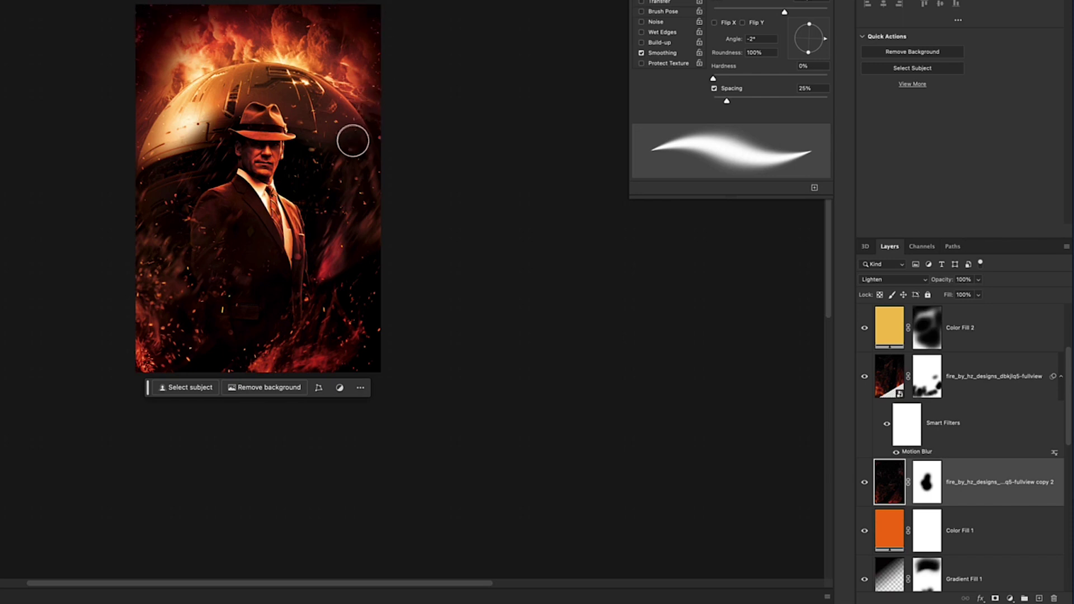
- Check the motion-blurred fire layer's contribution by toggling its visibility, and mask out its streaks around the man with the small soft brush
{"action": "scroll", "coordinate": [977, 389], "scroll_direction": "up", "scroll_amount": 2}
{"action": "scroll", "coordinate": [978, 389], "scroll_direction": "down", "scroll_amount": 1}
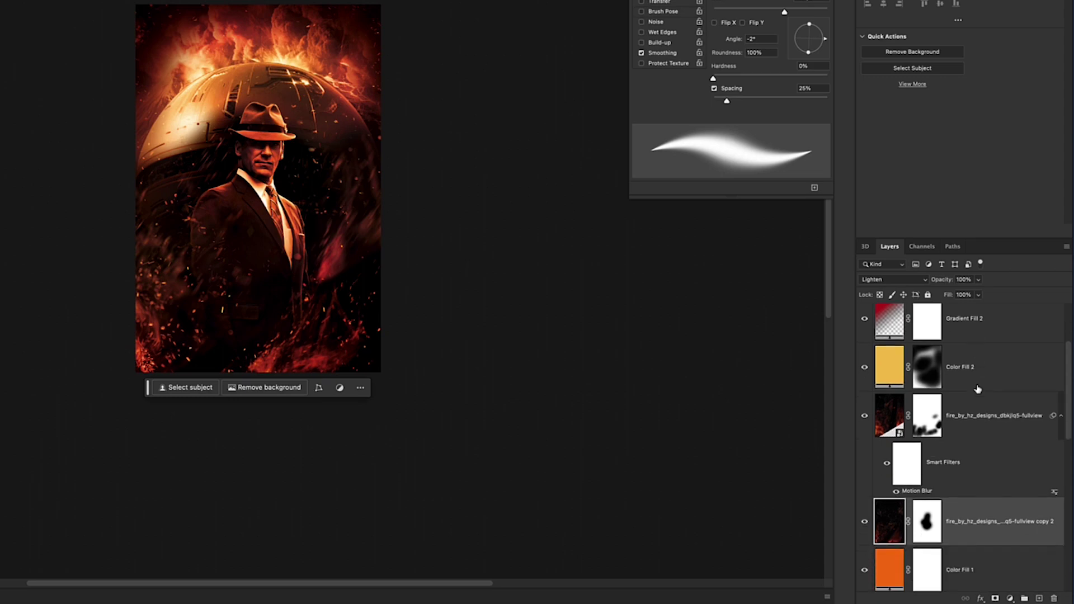
{"action": "left_click", "coordinate": [865, 415]}
{"action": "left_click", "coordinate": [865, 417]}
{"action": "left_click", "coordinate": [865, 416]}
{"action": "left_click", "coordinate": [866, 416]}
{"action": "left_click", "coordinate": [927, 415]}
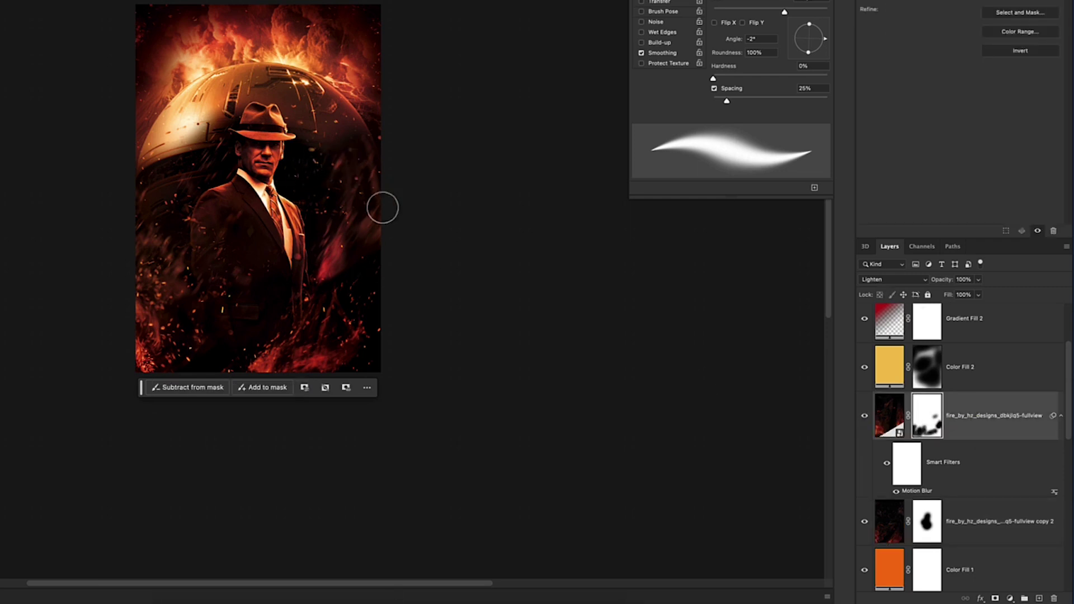
{"action": "left_click_drag", "start_coordinate": [336, 285], "coordinate": [347, 262]}
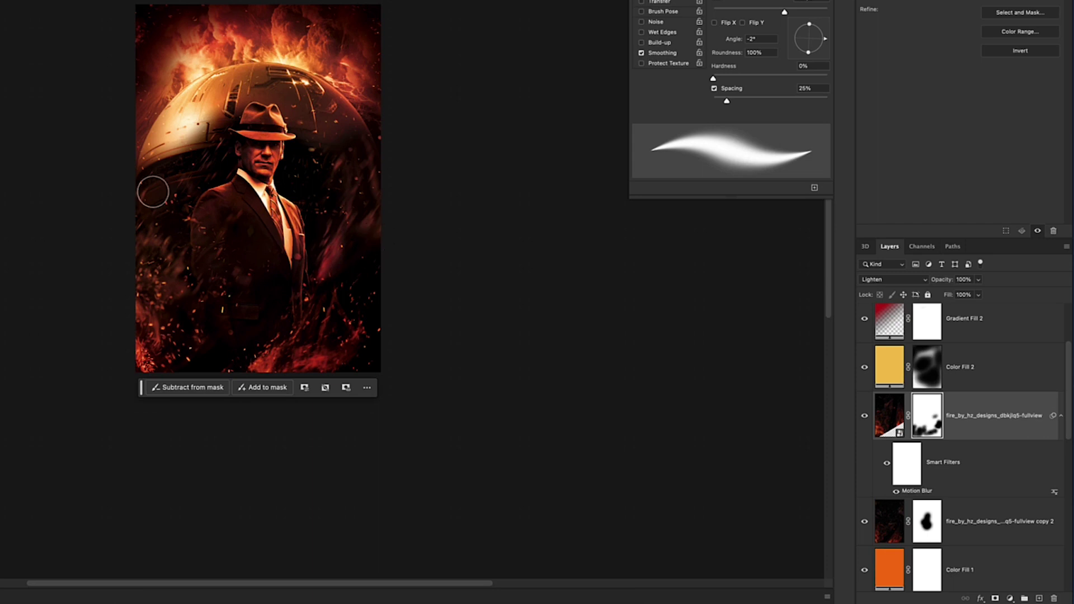
{"action": "left_click", "coordinate": [227, 162]}
{"action": "left_click", "coordinate": [287, 178]}
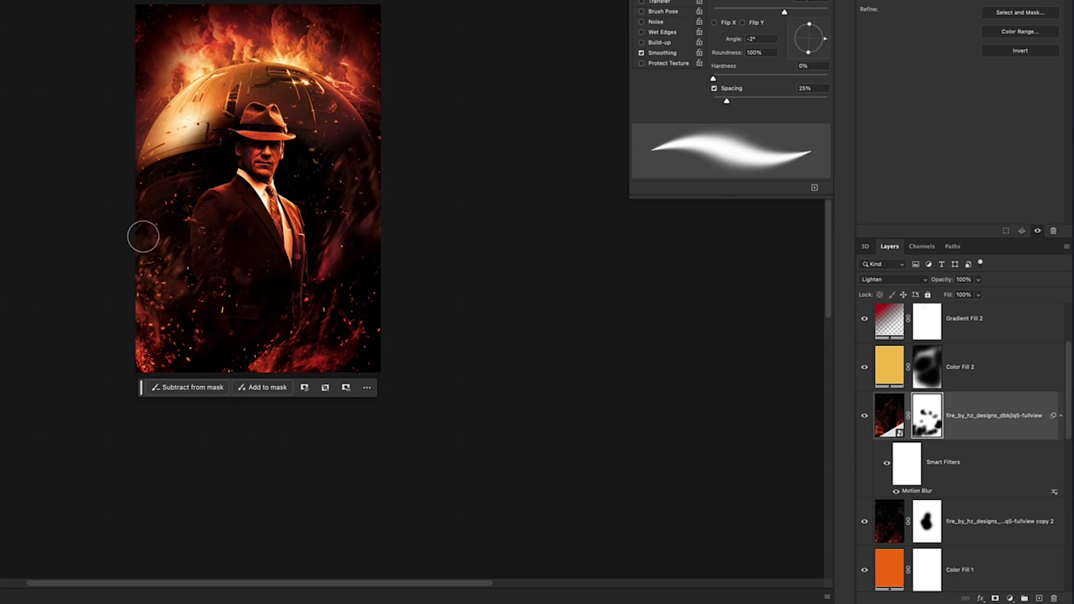
{"action": "left_click_drag", "start_coordinate": [128, 293], "coordinate": [132, 292]}
{"action": "left_click_drag", "start_coordinate": [207, 280], "coordinate": [171, 300]}
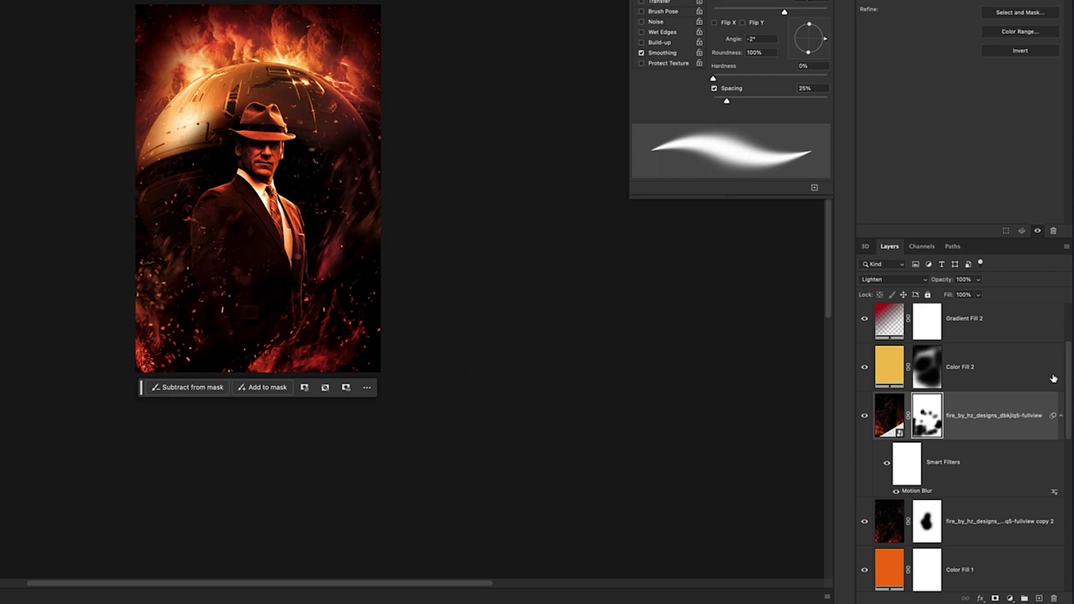
- Compare the thinned-out fire streaks with the Oppenheimer reference poster by showing and hiding its layer
{"action": "left_click_drag", "start_coordinate": [1068, 386], "coordinate": [1072, 285]}
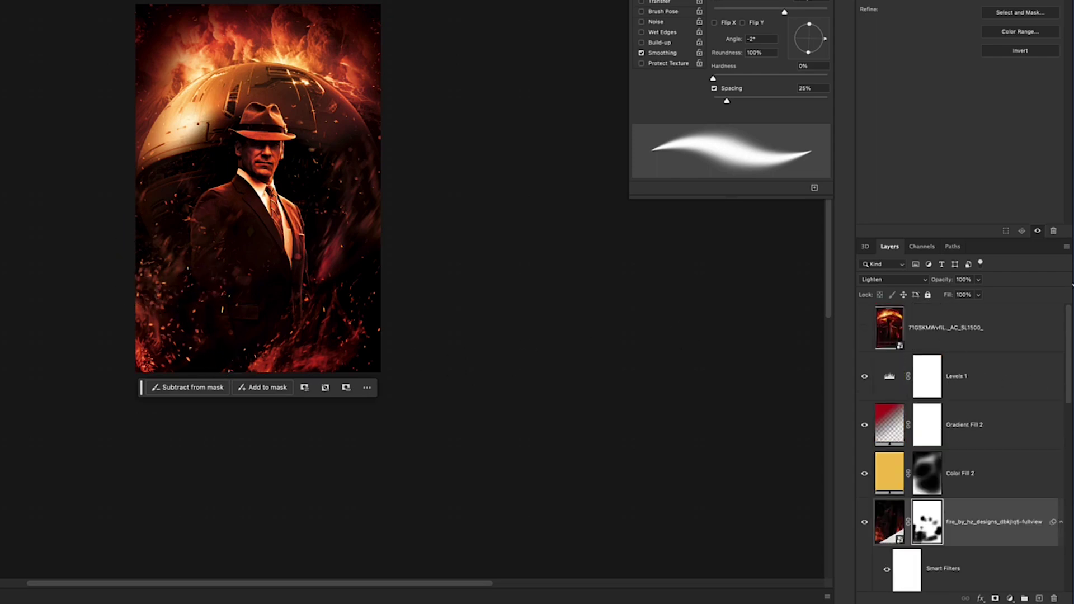
{"action": "left_click", "coordinate": [865, 329]}
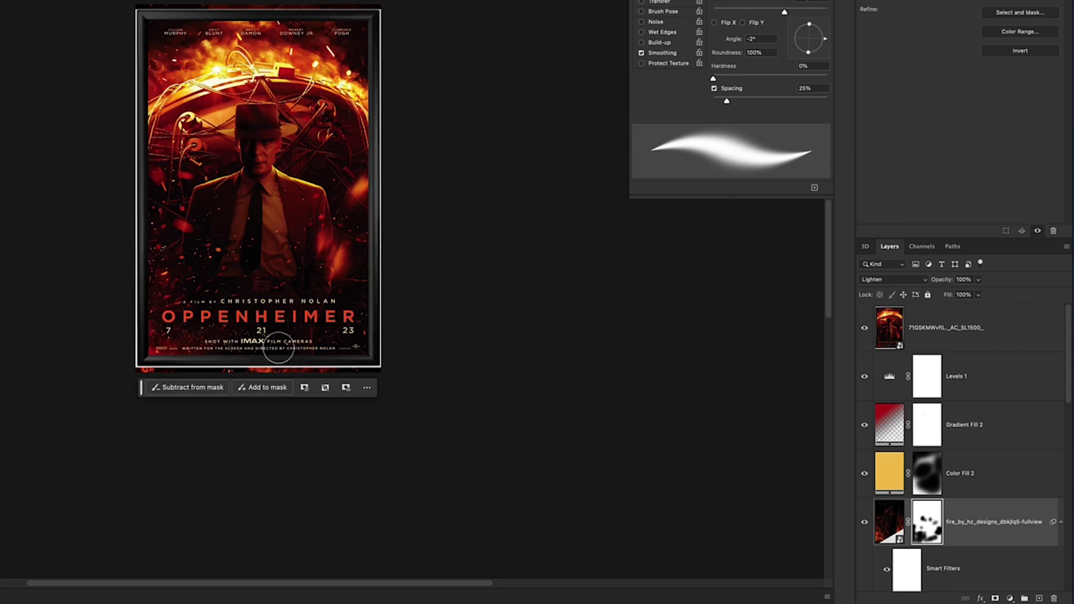
{"action": "left_click", "coordinate": [865, 329]}
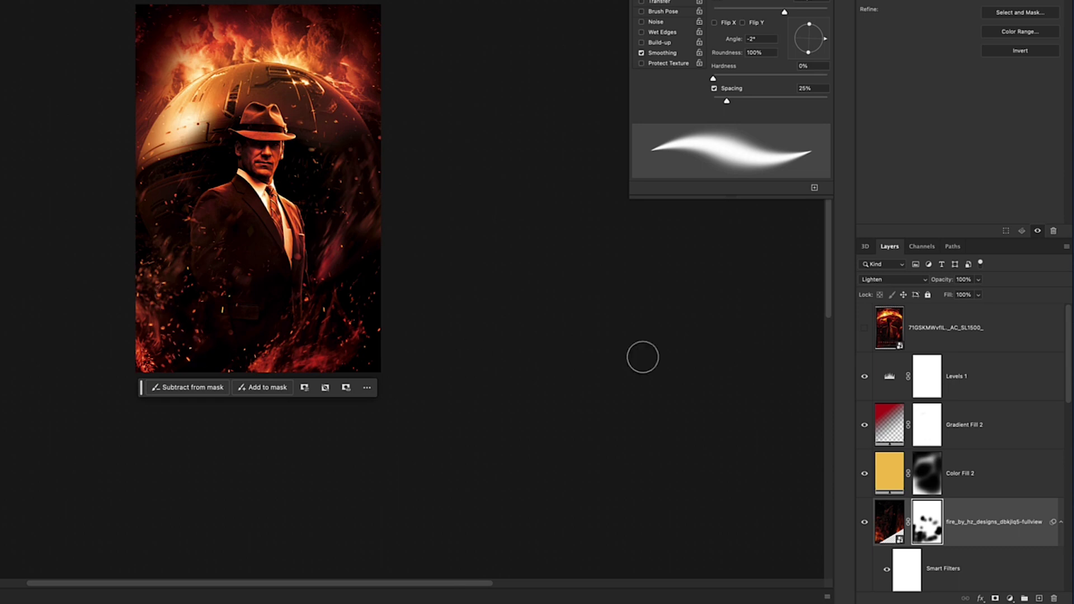
- Paint out the flames and embers across the lower poster on the fire copy 2 layer with a larger brush, and compare with the reference
{"action": "scroll", "coordinate": [978, 482], "scroll_direction": "down", "scroll_amount": 4}
{"action": "left_click", "coordinate": [988, 521]}
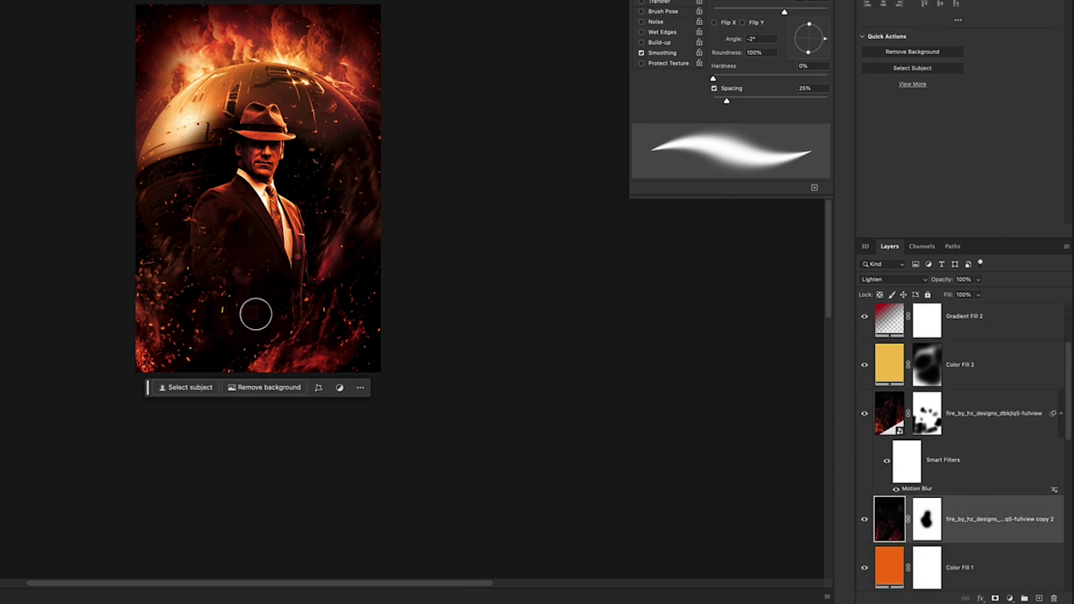
{"action": "key", "text": "bracketright"}
{"action": "key", "text": "bracketright"}
{"action": "key", "text": "bracketright"}
{"action": "key", "text": "bracketright"}
{"action": "key", "text": "bracketright"}
{"action": "key", "text": "bracketright"}
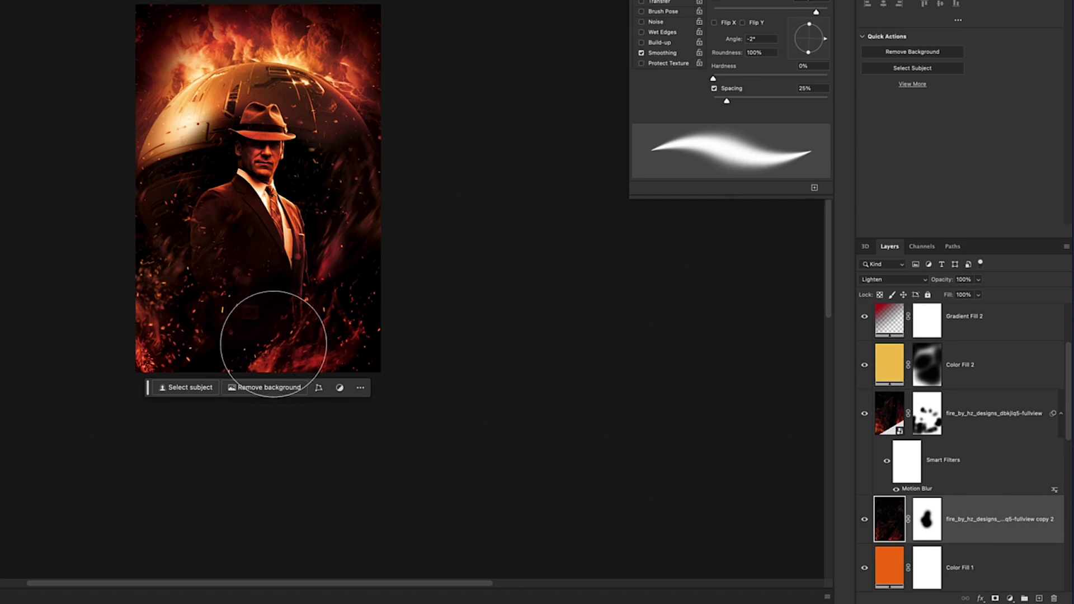
{"action": "mouse_move", "coordinate": [279, 342]}
{"action": "left_mouse_down"}
{"action": "mouse_move", "coordinate": [271, 335]}
{"action": "mouse_move", "coordinate": [331, 318]}
{"action": "left_mouse_up"}
{"action": "mouse_move", "coordinate": [198, 305]}
{"action": "left_mouse_down"}
{"action": "mouse_move", "coordinate": [209, 292]}
{"action": "mouse_move", "coordinate": [167, 291]}
{"action": "mouse_move", "coordinate": [179, 335]}
{"action": "mouse_move", "coordinate": [172, 378]}
{"action": "mouse_move", "coordinate": [204, 372]}
{"action": "left_mouse_up"}
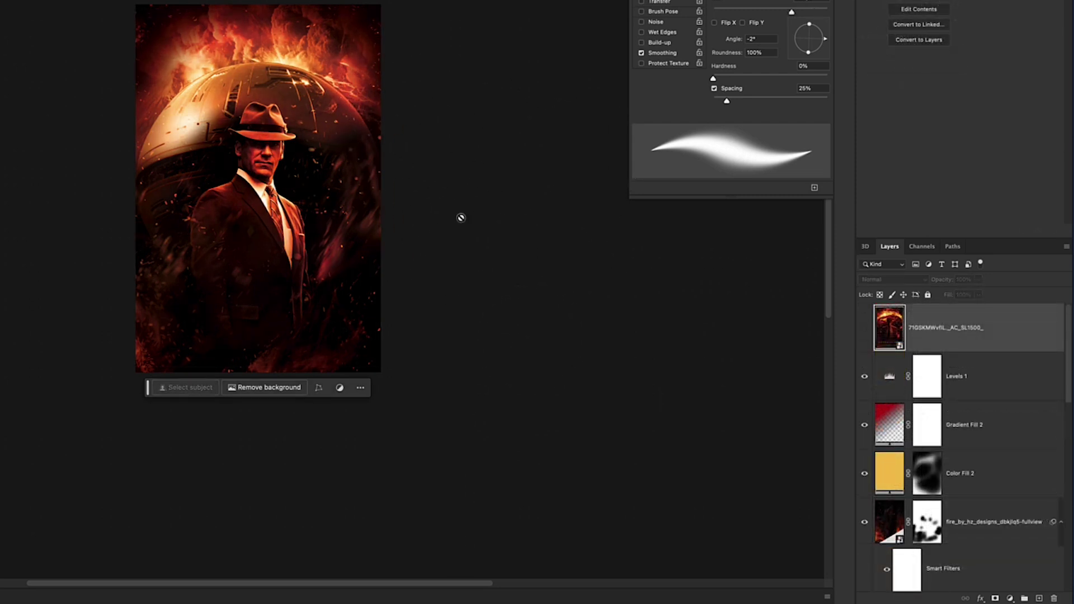
{"action": "left_click", "coordinate": [865, 329]}
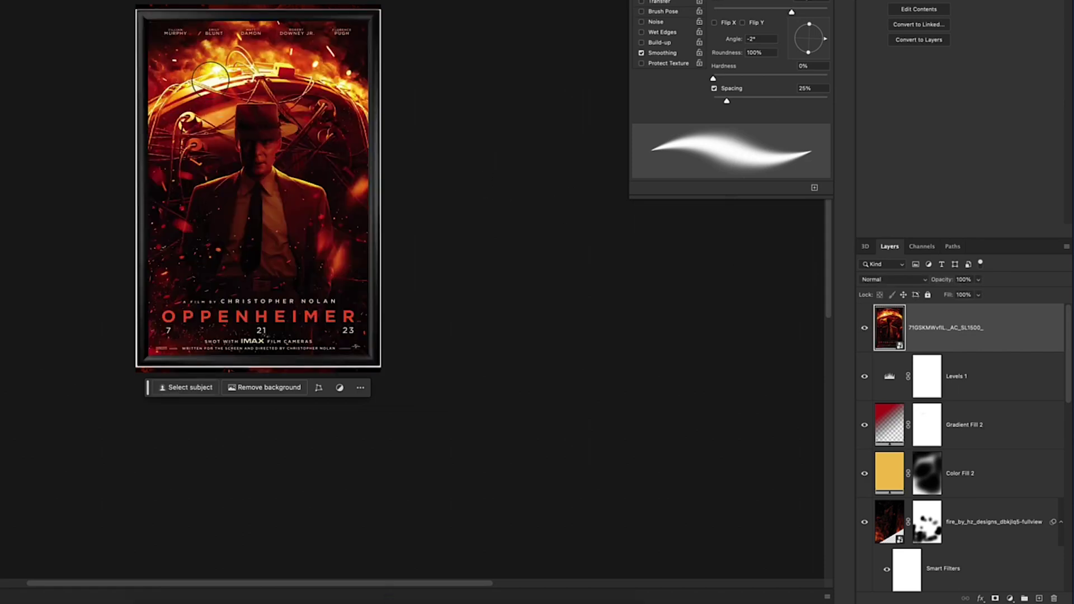
{"action": "left_click", "coordinate": [865, 329]}
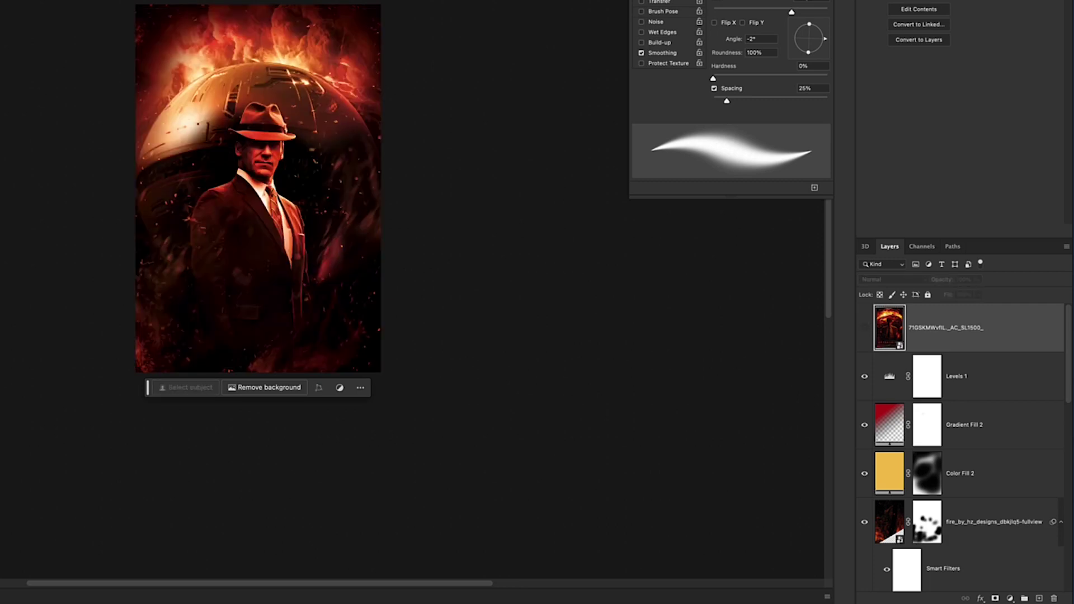
- Switch to Safari, look through the Google Images results for light rays, and minimise the browser window
{"action": "mouse_move", "coordinate": [497, 576]}
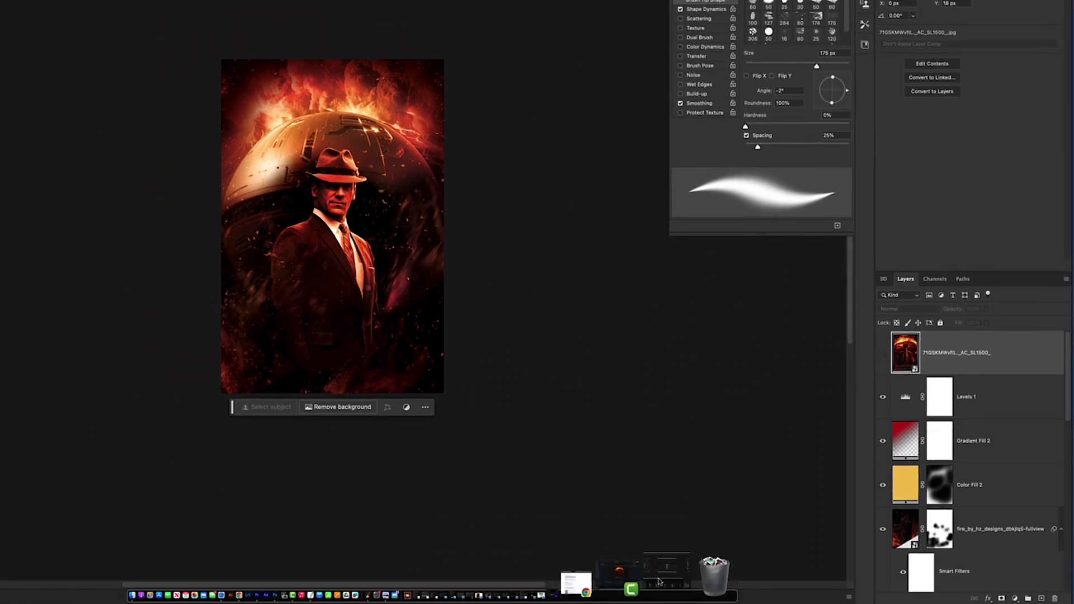
{"action": "left_click", "coordinate": [663, 575]}
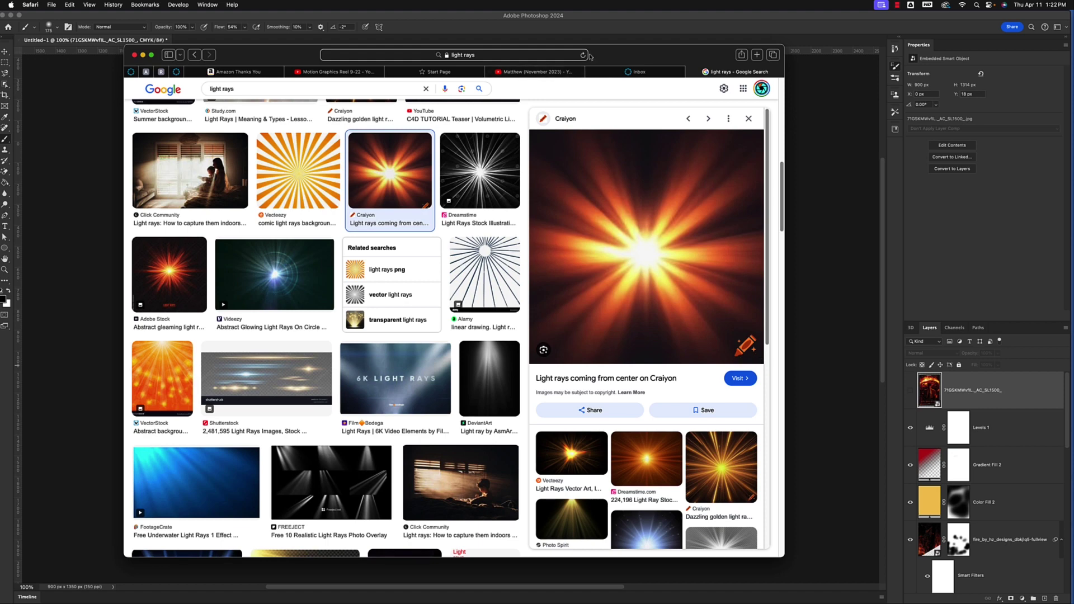
{"action": "left_click_drag", "start_coordinate": [590, 56], "coordinate": [625, 55]}
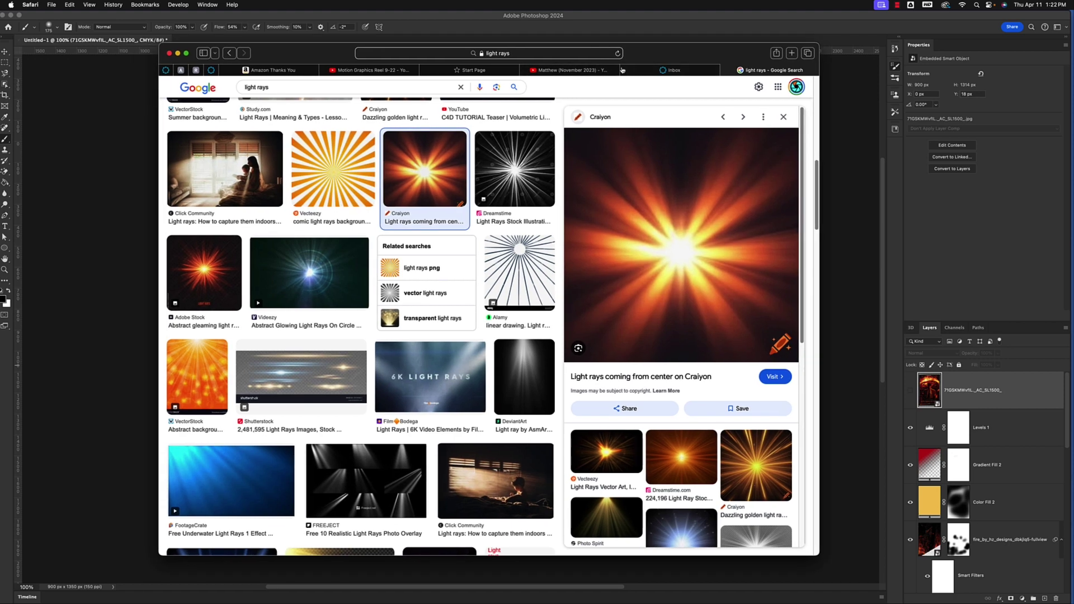
{"action": "scroll", "coordinate": [281, 81], "scroll_direction": "up", "scroll_amount": 10}
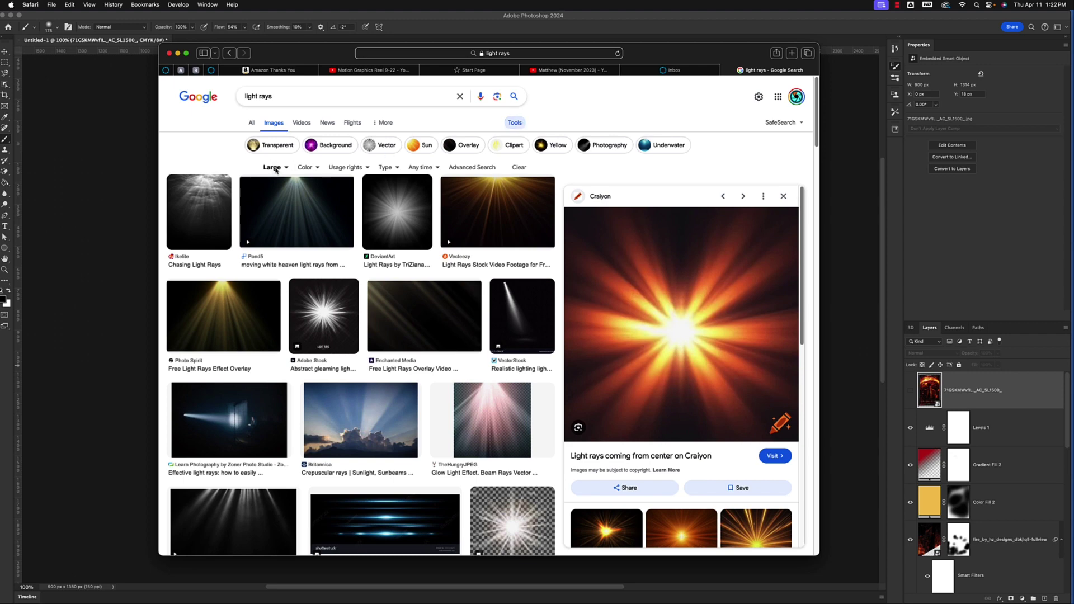
{"action": "scroll", "coordinate": [276, 169], "scroll_direction": "down", "scroll_amount": 3}
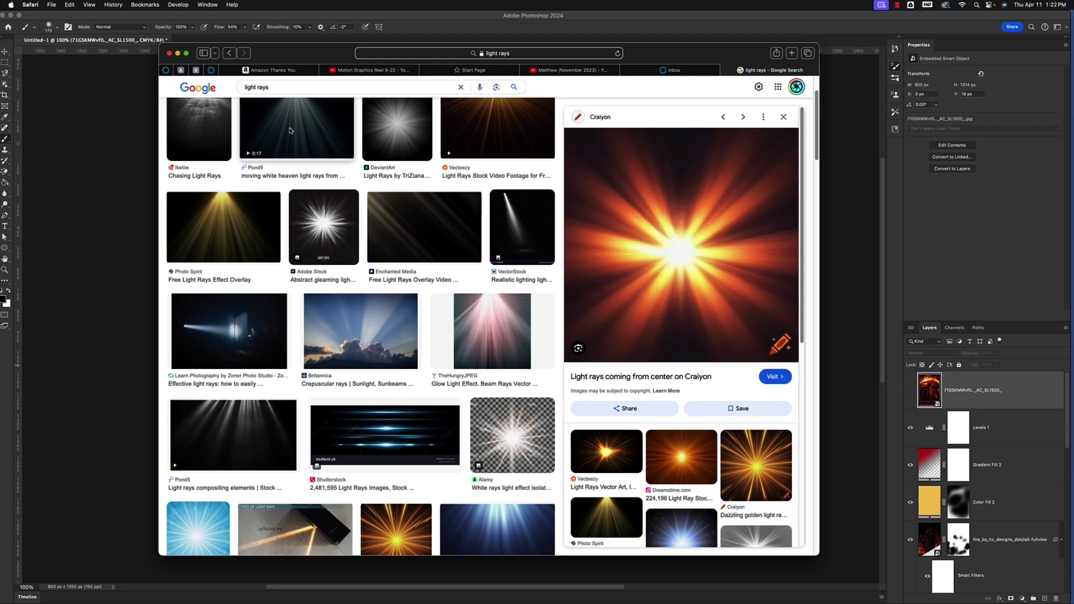
{"action": "left_click", "coordinate": [178, 53]}
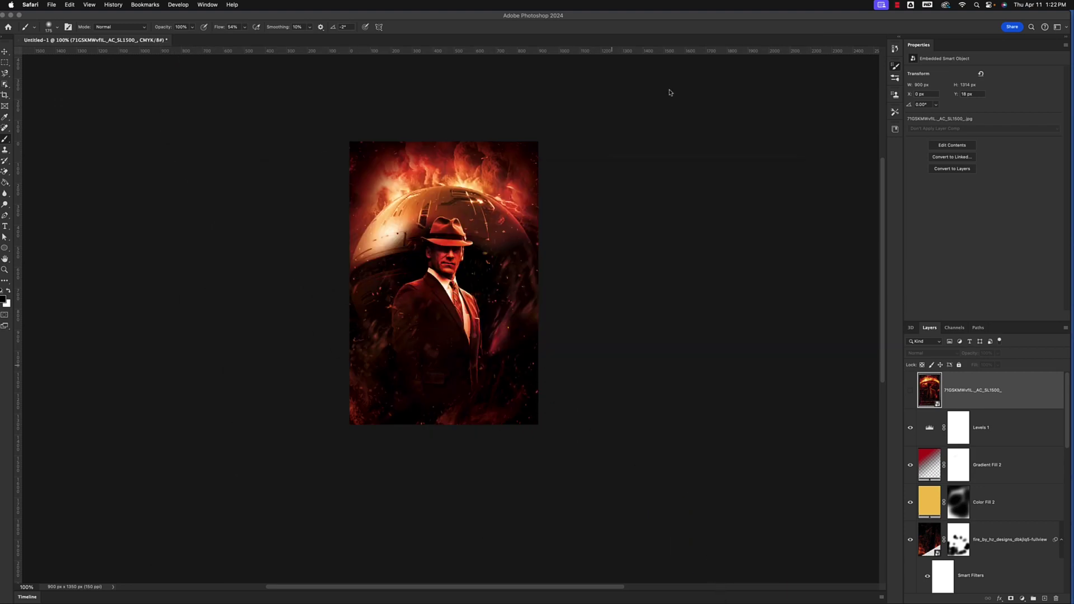
- Place the orange light-burst image over the upper poster and move its layer directly below Levels 1
{"action": "left_click_drag", "start_coordinate": [1071, 316], "coordinate": [407, 241]}
{"action": "left_click_drag", "start_coordinate": [461, 317], "coordinate": [441, 273]}
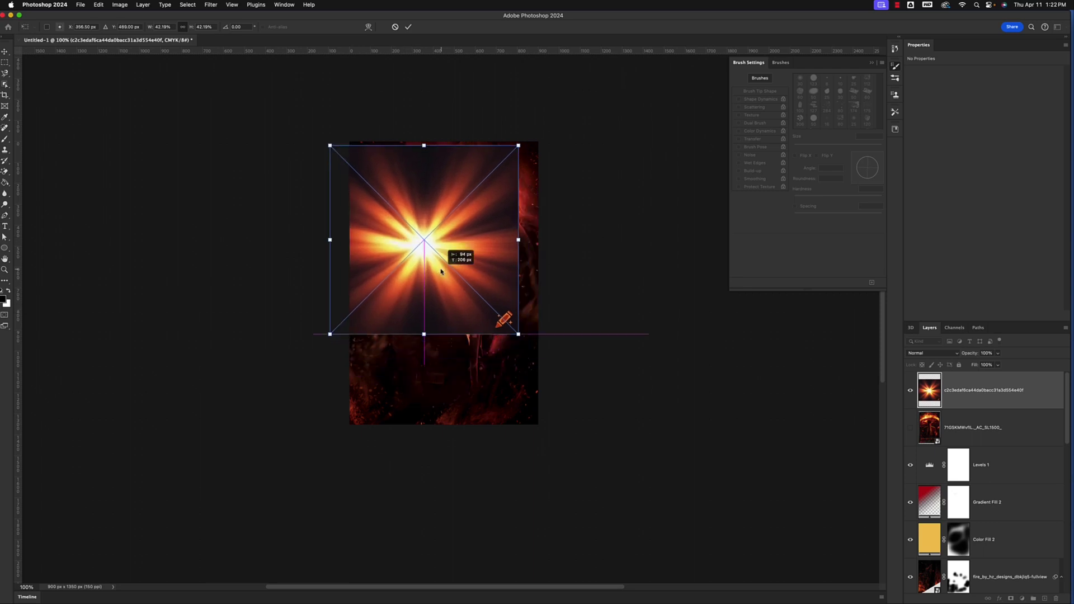
{"action": "scroll", "coordinate": [990, 383], "scroll_direction": "down", "scroll_amount": 1}
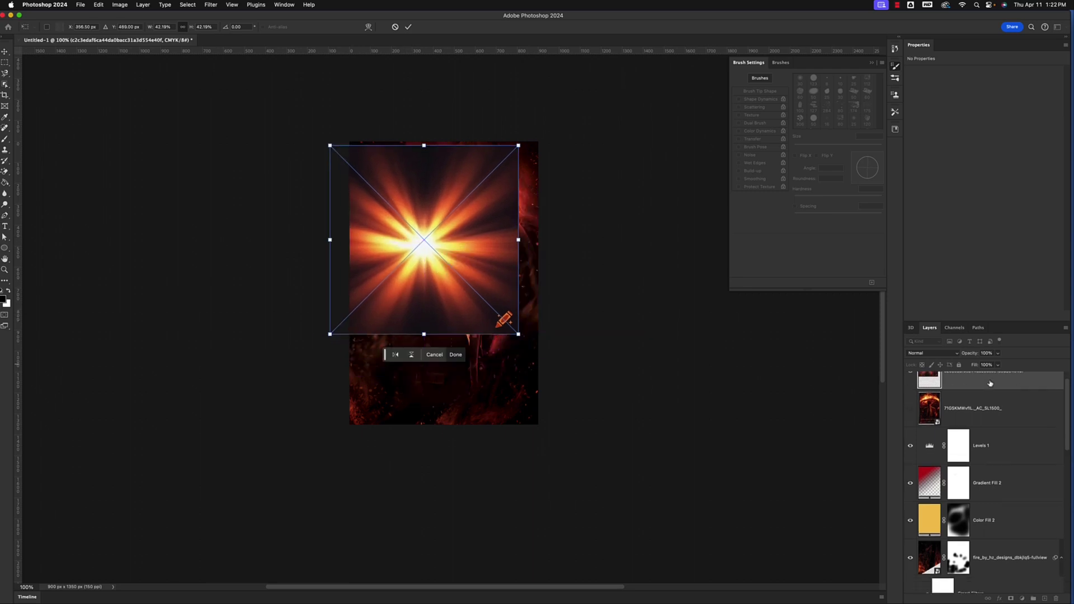
{"action": "mouse_move", "coordinate": [990, 383]}
{"action": "left_mouse_down"}
{"action": "mouse_move", "coordinate": [1003, 382]}
{"action": "mouse_move", "coordinate": [998, 470]}
{"action": "left_mouse_up"}
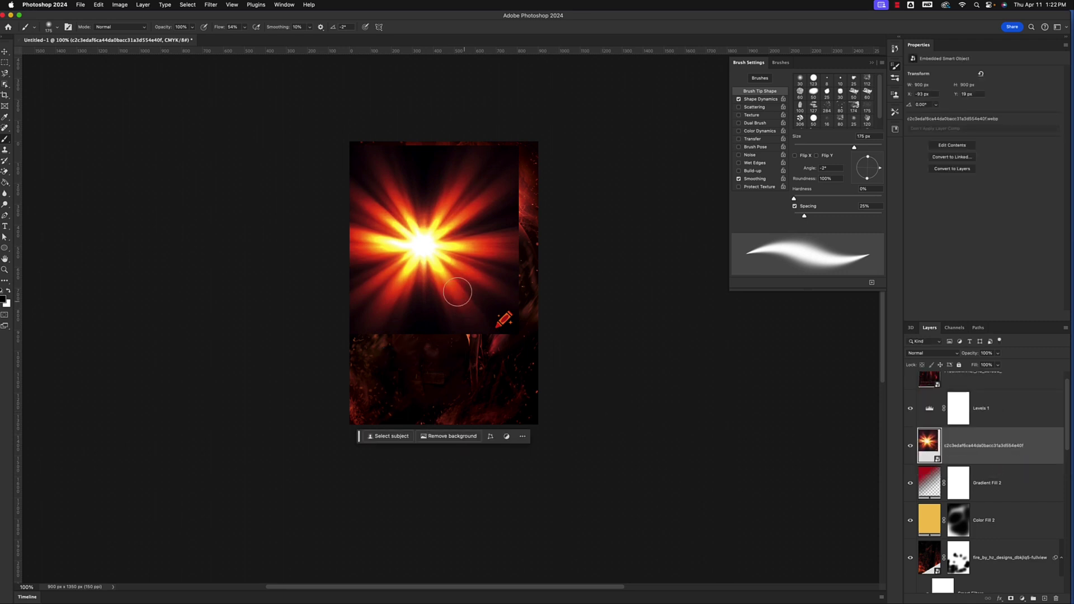
- Scale the light-burst image down to about 571 px square and position it over the poster's upper-left area
{"action": "key", "text": "ctrl+t"}
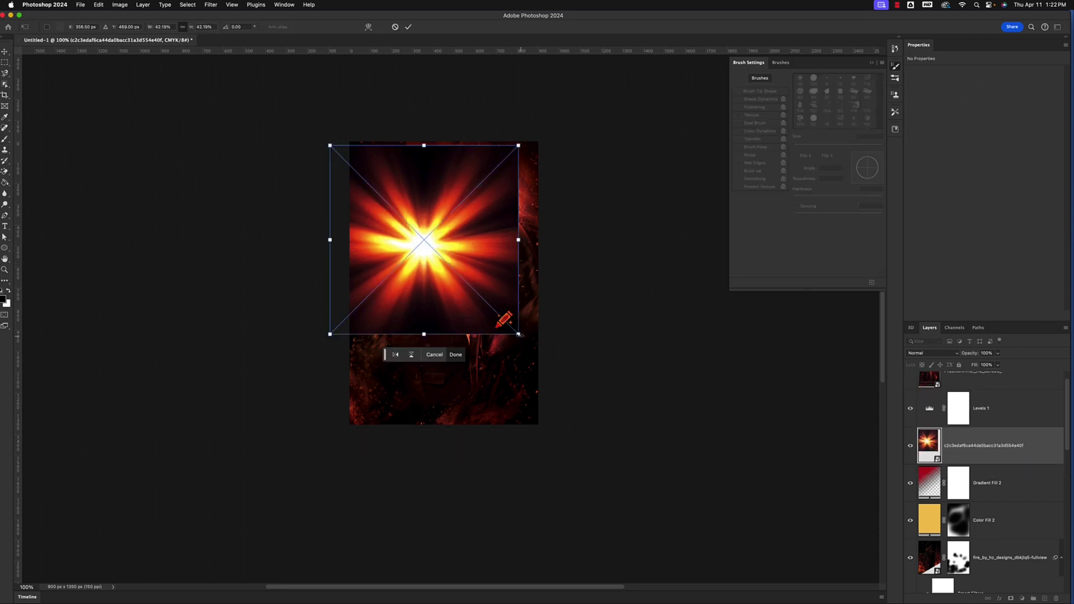
{"action": "left_click_drag", "start_coordinate": [517, 332], "coordinate": [428, 226]}
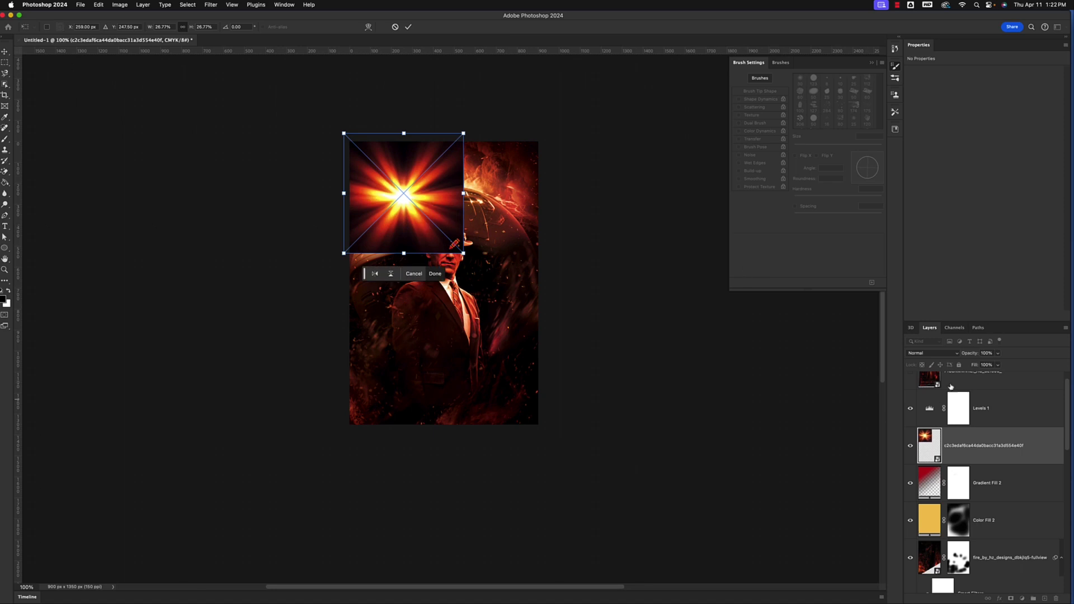
{"action": "key", "text": "Return"}
- Set the light-burst layer's blend mode to Lighten and shift the burst slightly left above the sphere
{"action": "left_click", "coordinate": [954, 353]}
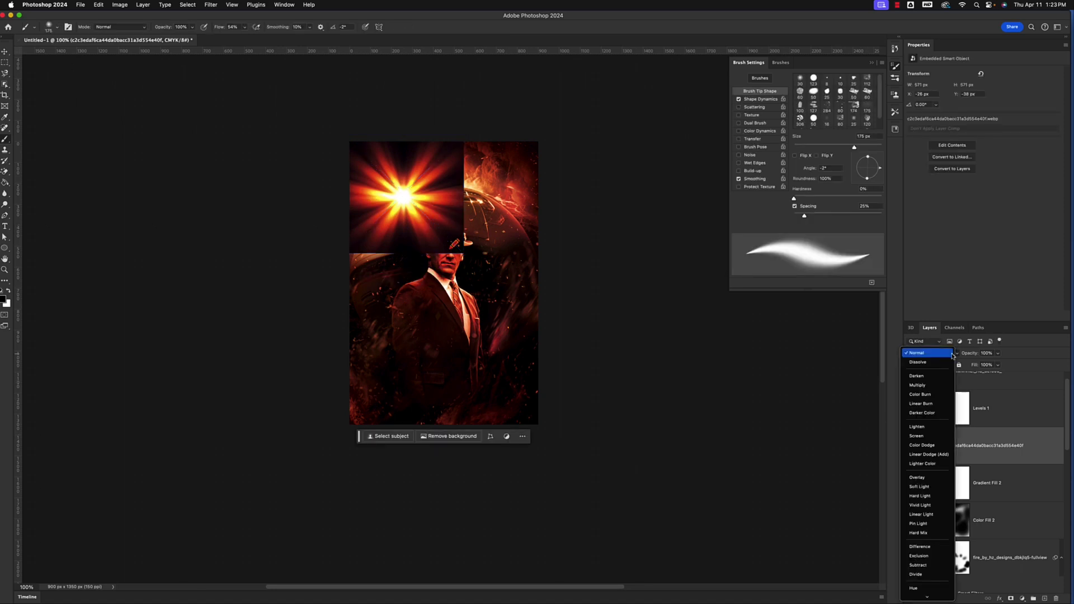
{"action": "left_click", "coordinate": [933, 426]}
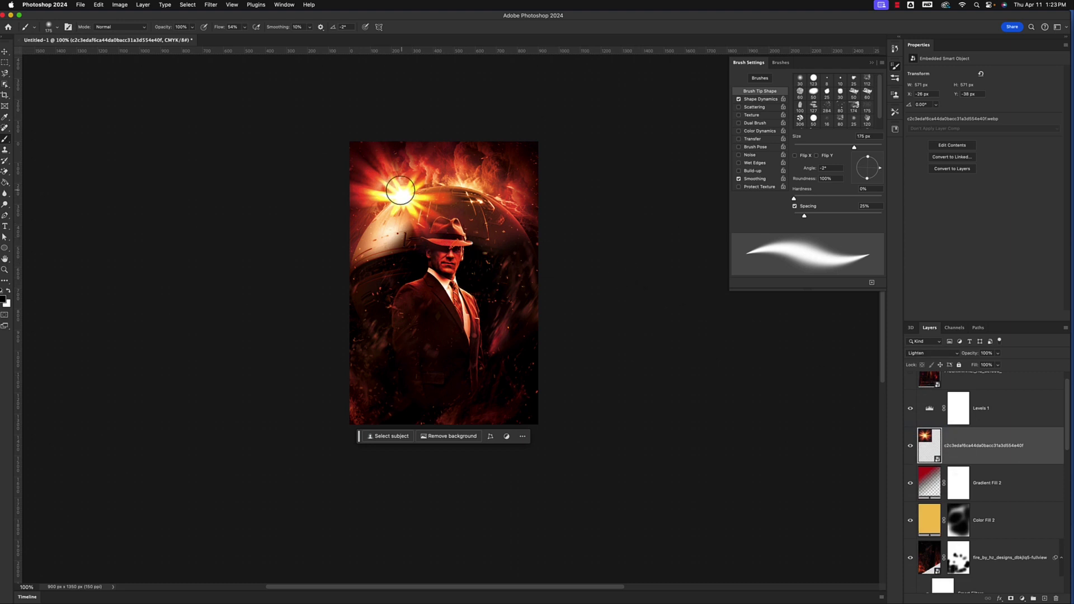
{"action": "key", "text": "v"}
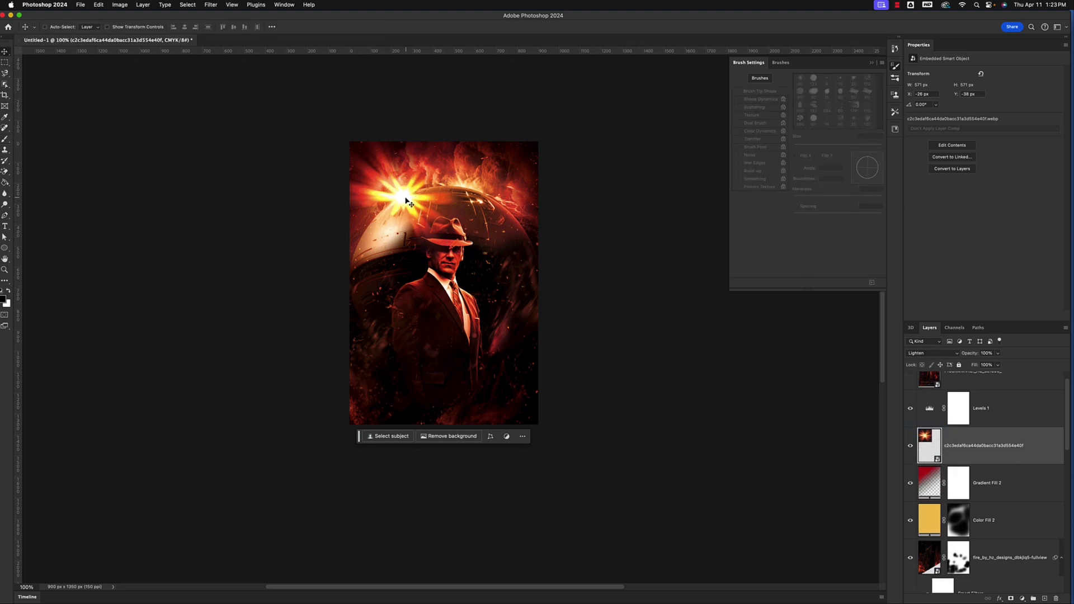
{"action": "mouse_move", "coordinate": [406, 200]}
{"action": "left_mouse_down"}
{"action": "mouse_move", "coordinate": [381, 180]}
{"action": "mouse_move", "coordinate": [450, 190]}
{"action": "mouse_move", "coordinate": [400, 176]}
{"action": "mouse_move", "coordinate": [394, 199]}
{"action": "left_mouse_up"}
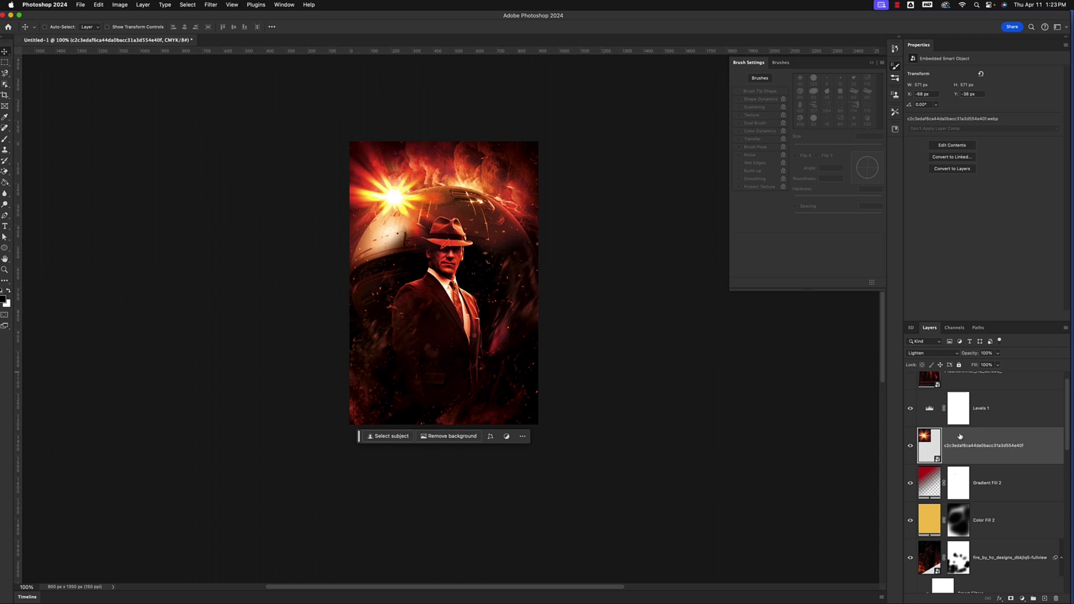
- Add a layer mask to the light burst and paint out its outer rays with the soft 175 px brush
{"action": "left_click", "coordinate": [1011, 598]}
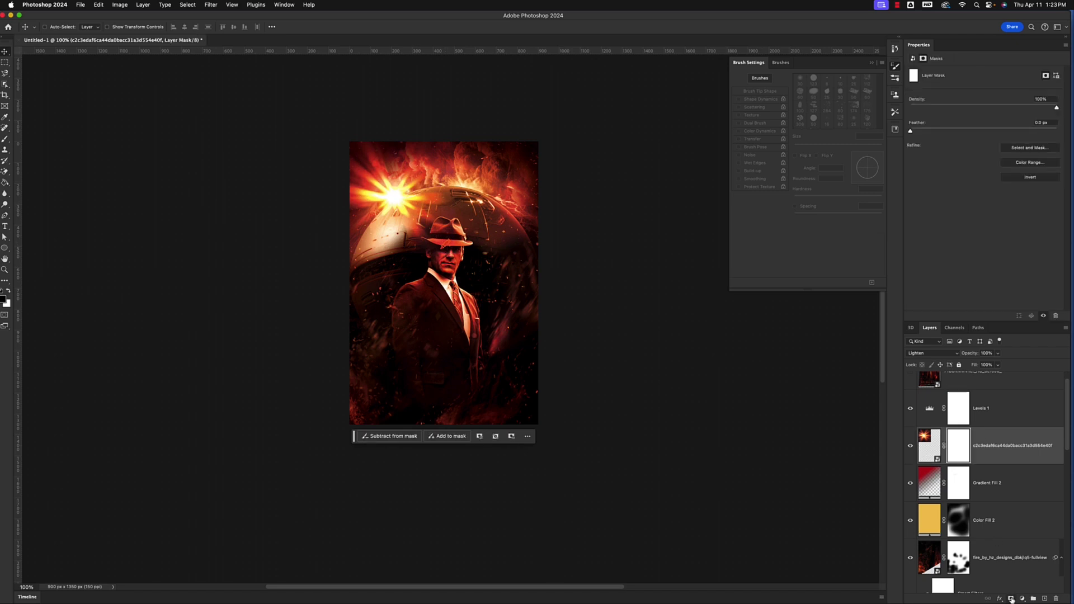
{"action": "key", "text": "b"}
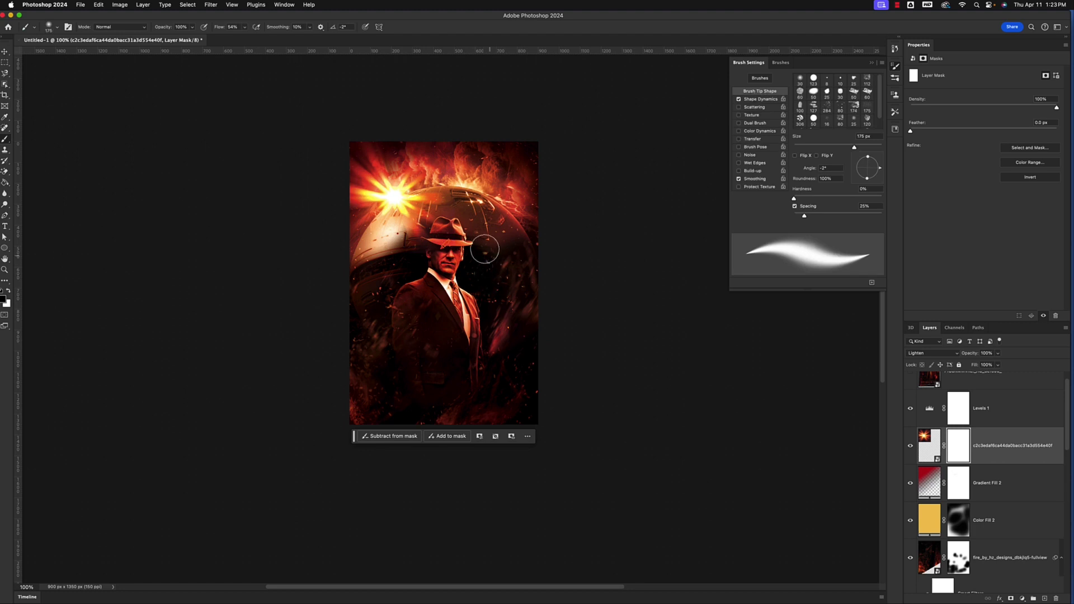
{"action": "mouse_move", "coordinate": [454, 247]}
{"action": "left_mouse_down"}
{"action": "mouse_move", "coordinate": [467, 240]}
{"action": "mouse_move", "coordinate": [439, 249]}
{"action": "mouse_move", "coordinate": [443, 241]}
{"action": "left_mouse_up"}
{"action": "mouse_move", "coordinate": [417, 160]}
{"action": "left_mouse_down"}
{"action": "mouse_move", "coordinate": [414, 177]}
{"action": "mouse_move", "coordinate": [369, 202]}
{"action": "mouse_move", "coordinate": [405, 167]}
{"action": "mouse_move", "coordinate": [358, 185]}
{"action": "mouse_move", "coordinate": [387, 135]}
{"action": "left_mouse_up"}
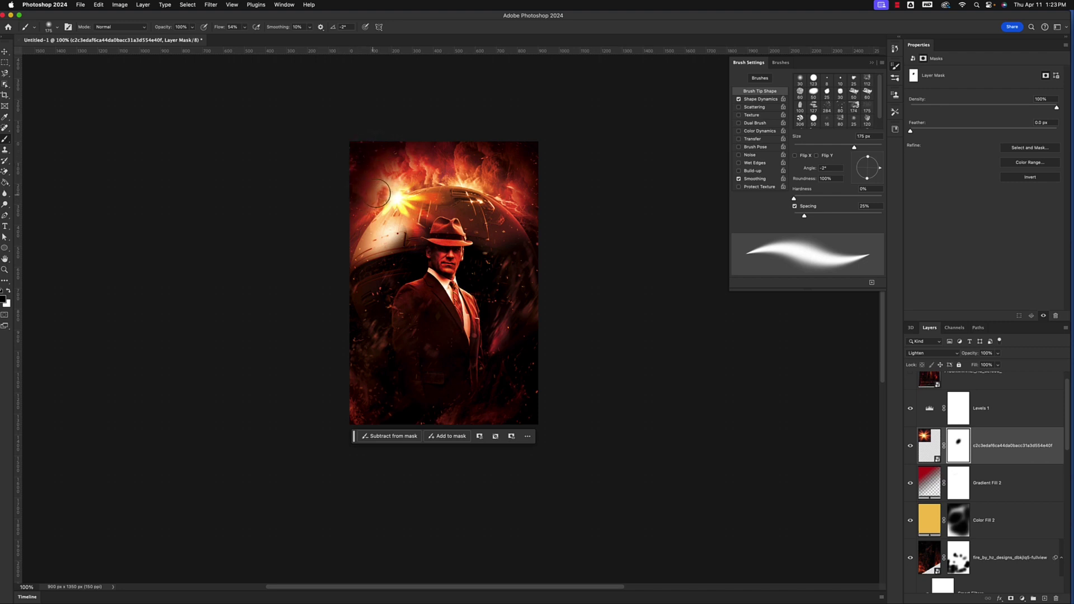
{"action": "left_click_drag", "start_coordinate": [376, 193], "coordinate": [445, 176]}
{"action": "key", "text": "ctrl+t"}
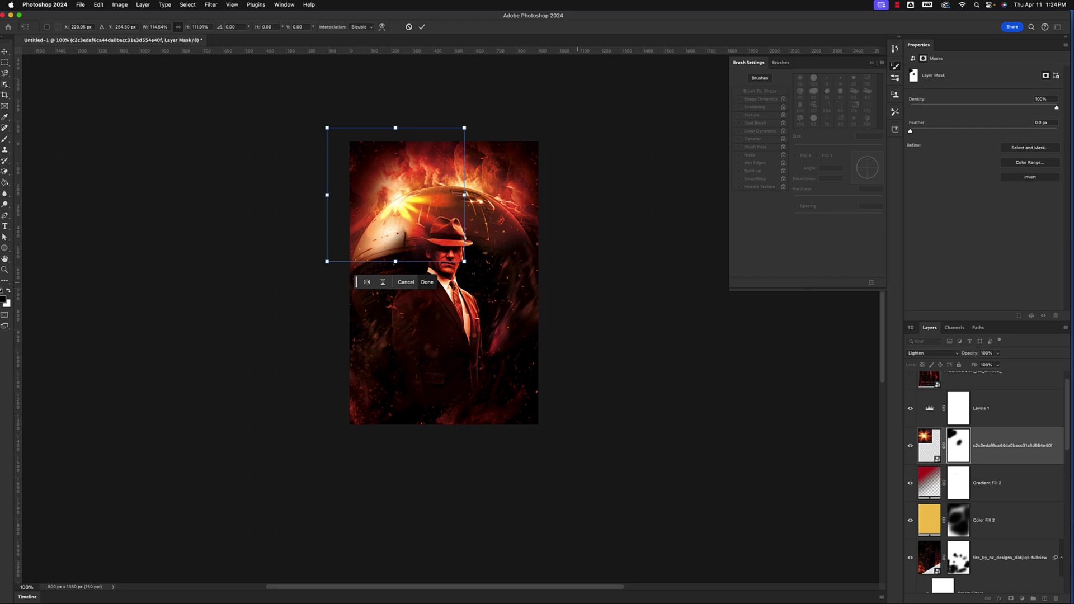
{"action": "key", "text": "Escape"}
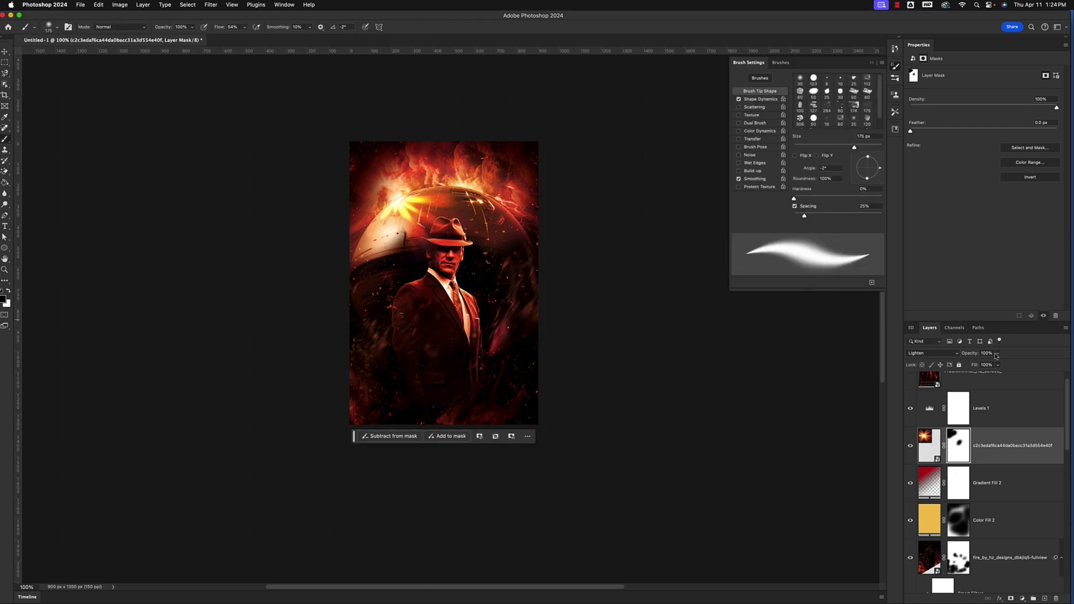
- Lower the light-burst layer's opacity to 59% and nudge the burst on the sphere's upper-left edge
{"action": "left_click", "coordinate": [997, 354]}
{"action": "left_click_drag", "start_coordinate": [983, 364], "coordinate": [981, 364]}
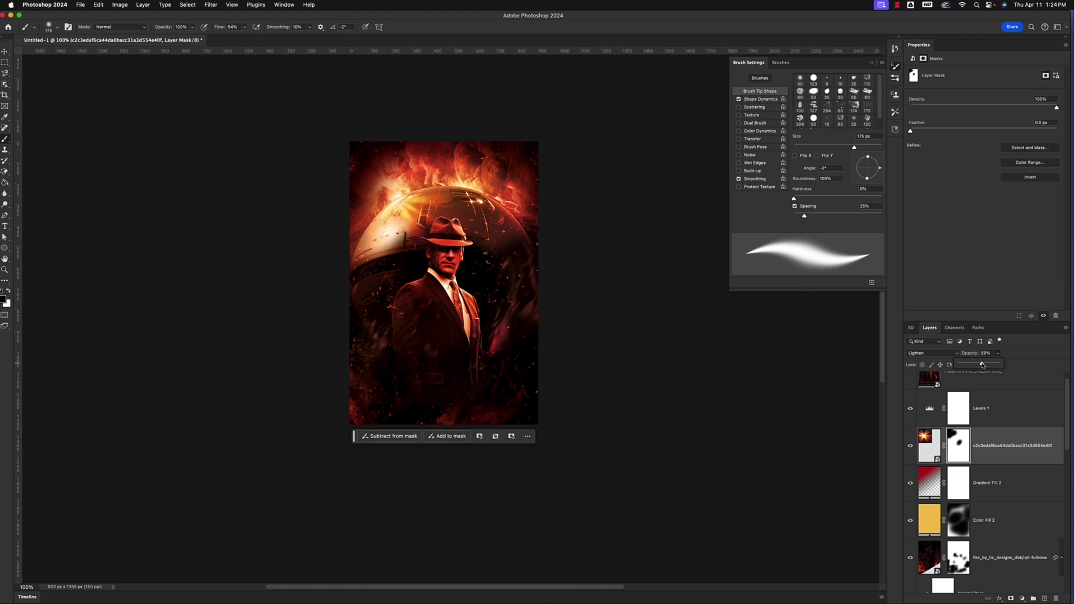
{"action": "key", "text": "v"}
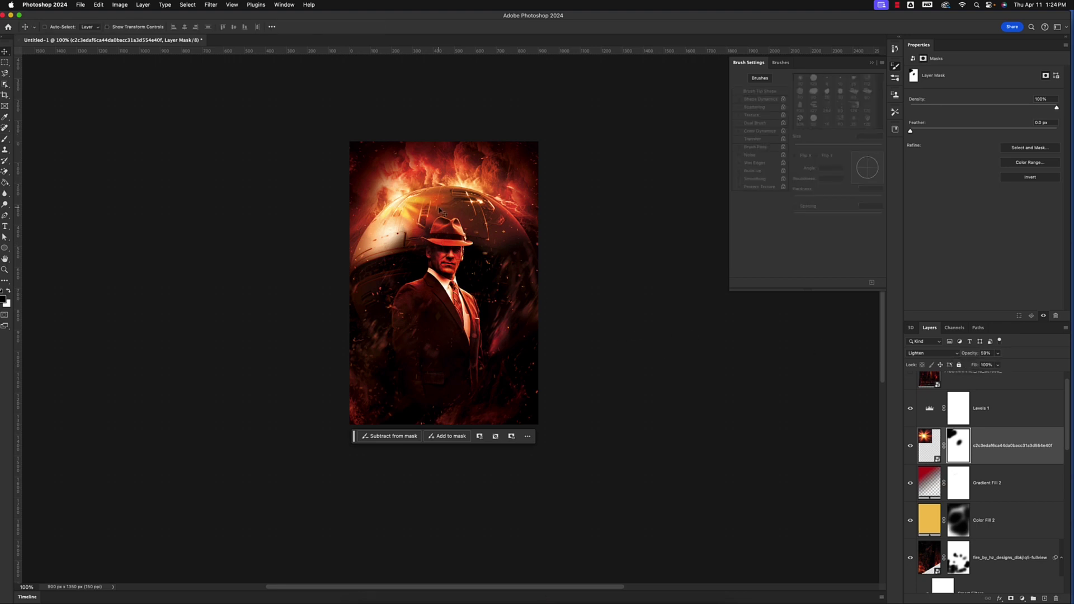
{"action": "mouse_move", "coordinate": [404, 206]}
{"action": "left_mouse_down"}
{"action": "mouse_move", "coordinate": [405, 190]}
{"action": "mouse_move", "coordinate": [392, 193]}
{"action": "mouse_move", "coordinate": [403, 203]}
{"action": "left_mouse_up"}
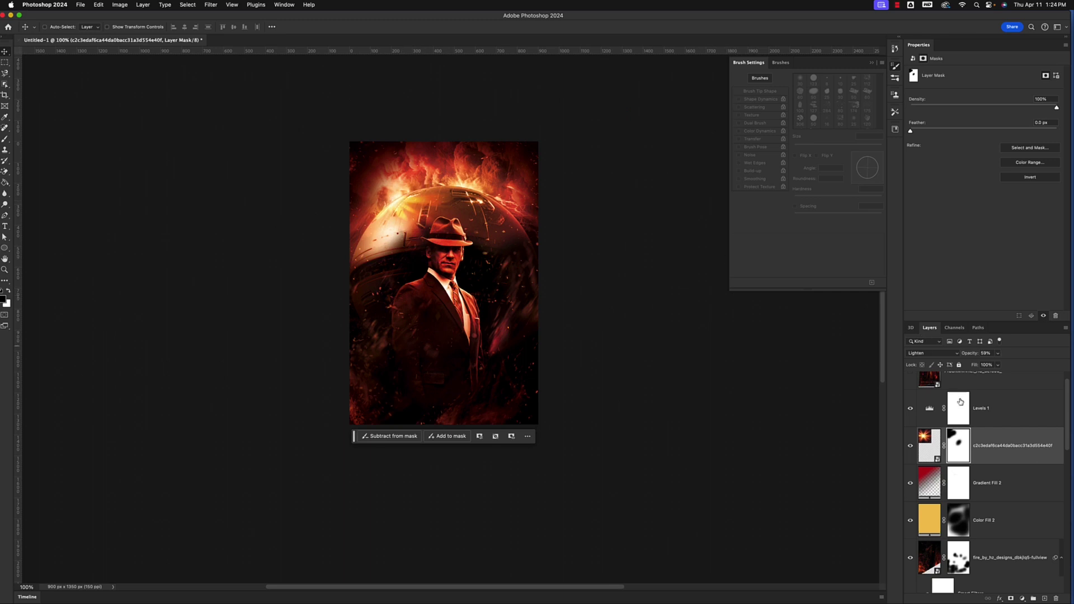
- Compare the softened light rays with the Oppenheimer reference poster by showing and hiding its layer
{"action": "scroll", "coordinate": [960, 402], "scroll_direction": "up", "scroll_amount": 2}
{"action": "left_click", "coordinate": [909, 390]}
{"action": "left_click", "coordinate": [909, 390]}
{"action": "key", "text": "b"}
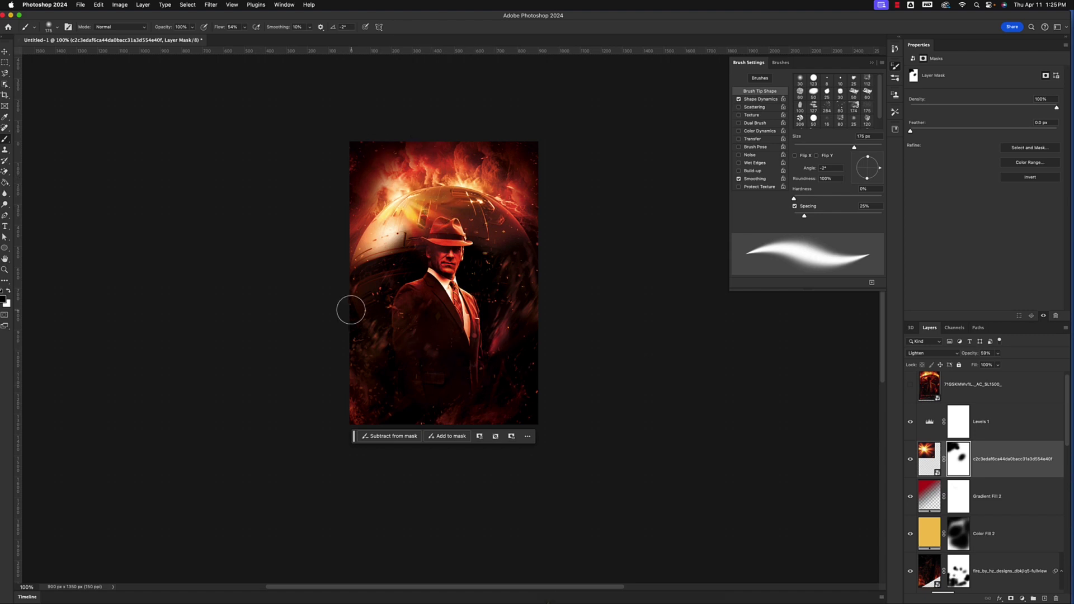
- Check the reference poster's title placement and add the text "Drapenheimer" in 24 pt Helvetica Neue Medium across the lower poster
{"action": "left_click", "coordinate": [6, 226]}
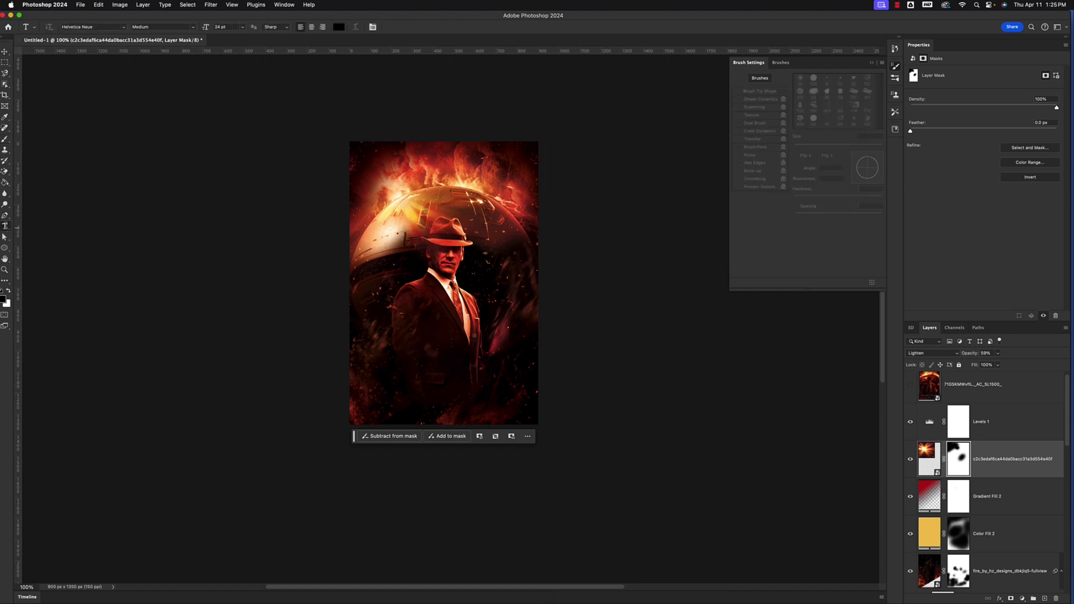
{"action": "left_click", "coordinate": [909, 385]}
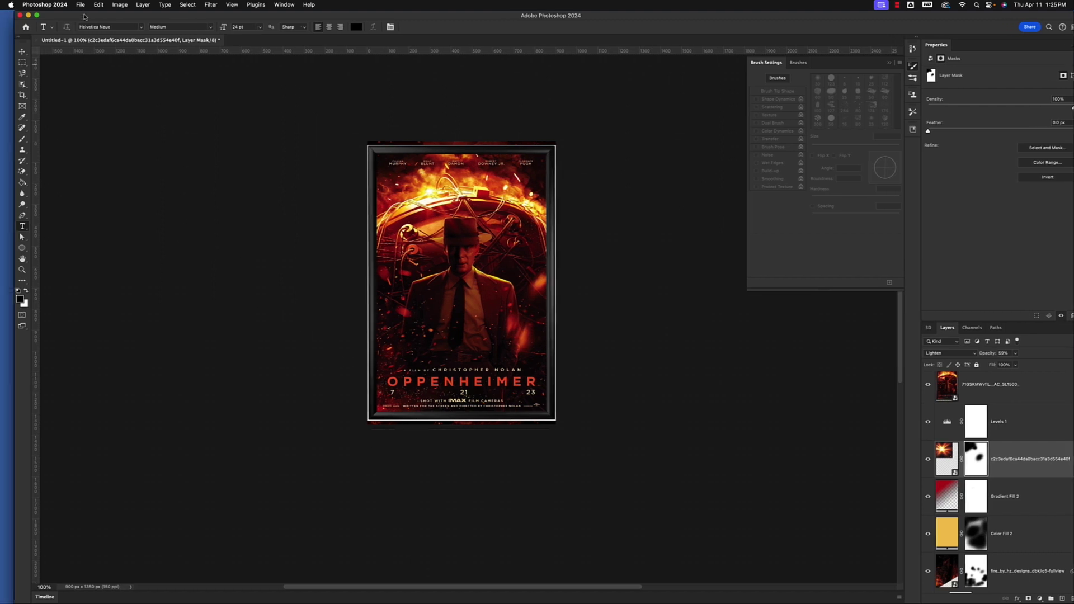
{"action": "left_click", "coordinate": [924, 385]}
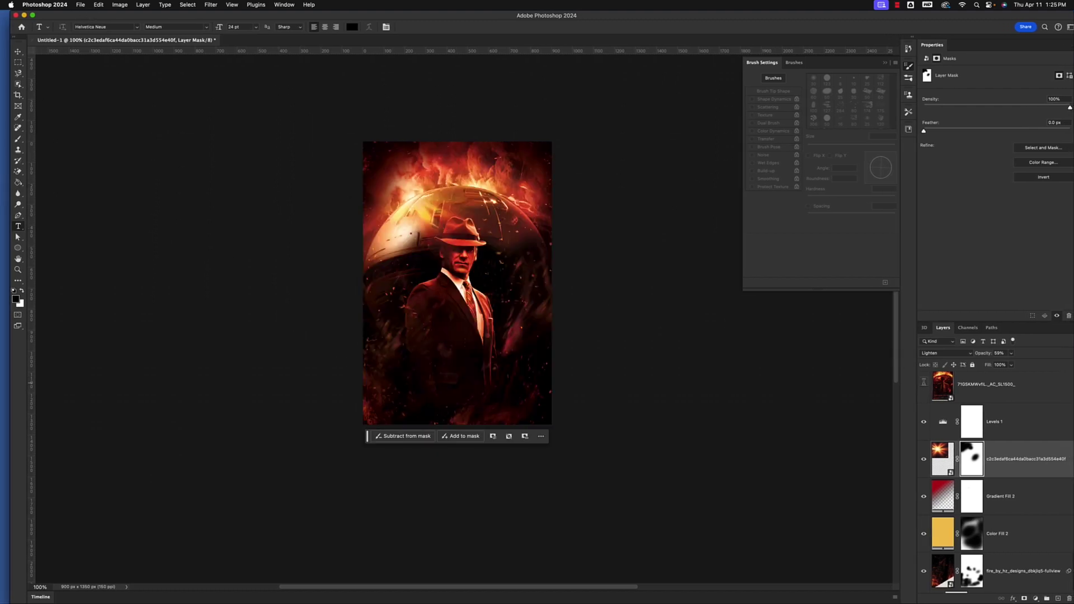
{"action": "left_click", "coordinate": [384, 391]}
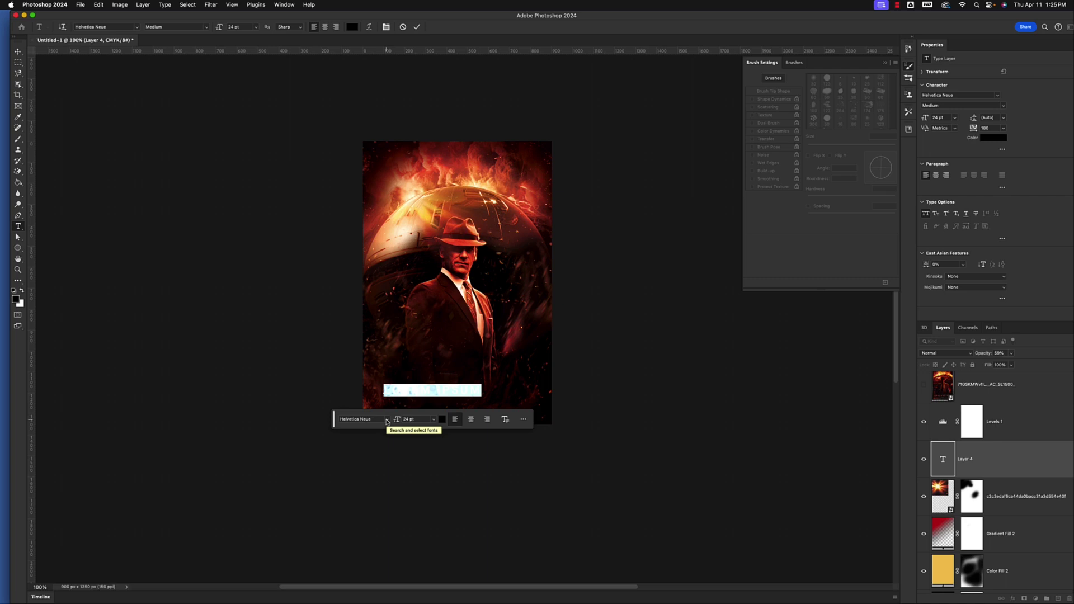
{"action": "key", "text": "BackSpace"}
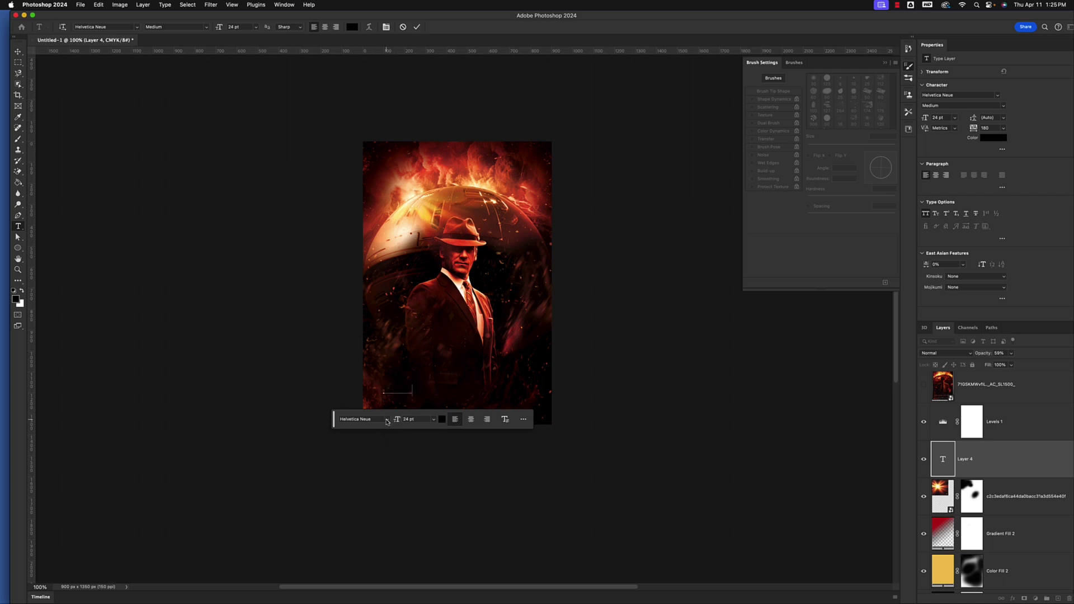
{"action": "type", "text": "AND"}
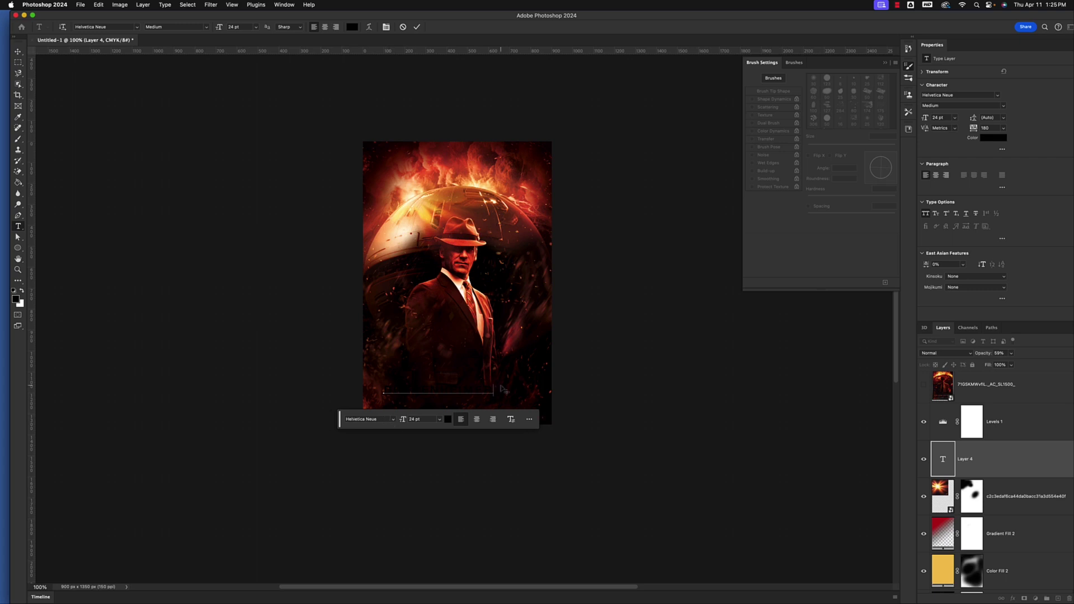
- Colour the Drapenheimer title orange-red #f1662d, sampled from the reference poster's OPPENHEIMER lettering, and hide the reference layer
{"action": "left_click_drag", "start_coordinate": [495, 390], "coordinate": [389, 388]}
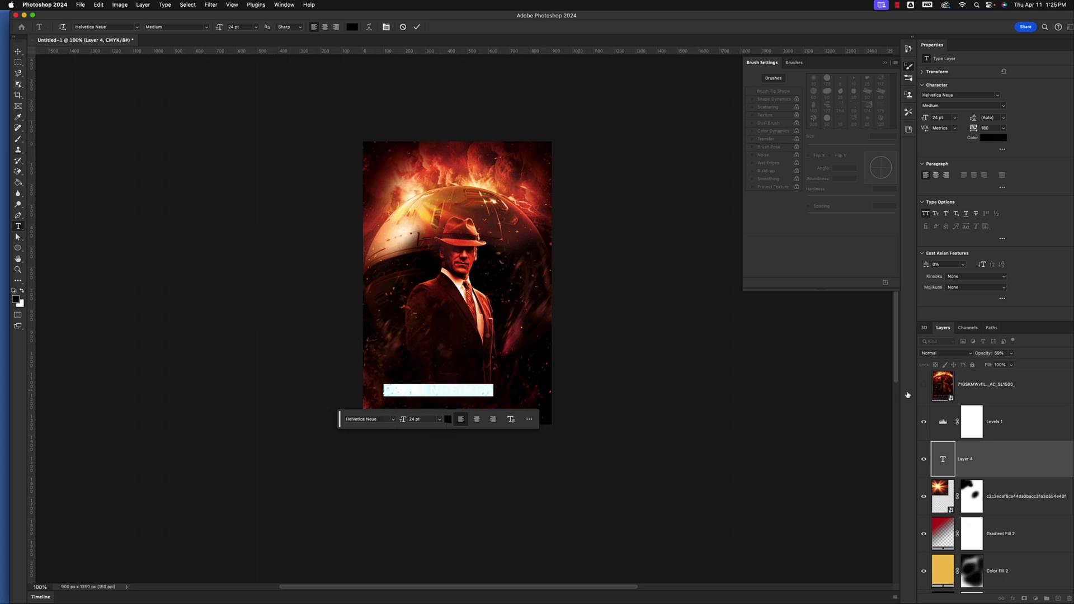
{"action": "left_click", "coordinate": [924, 386]}
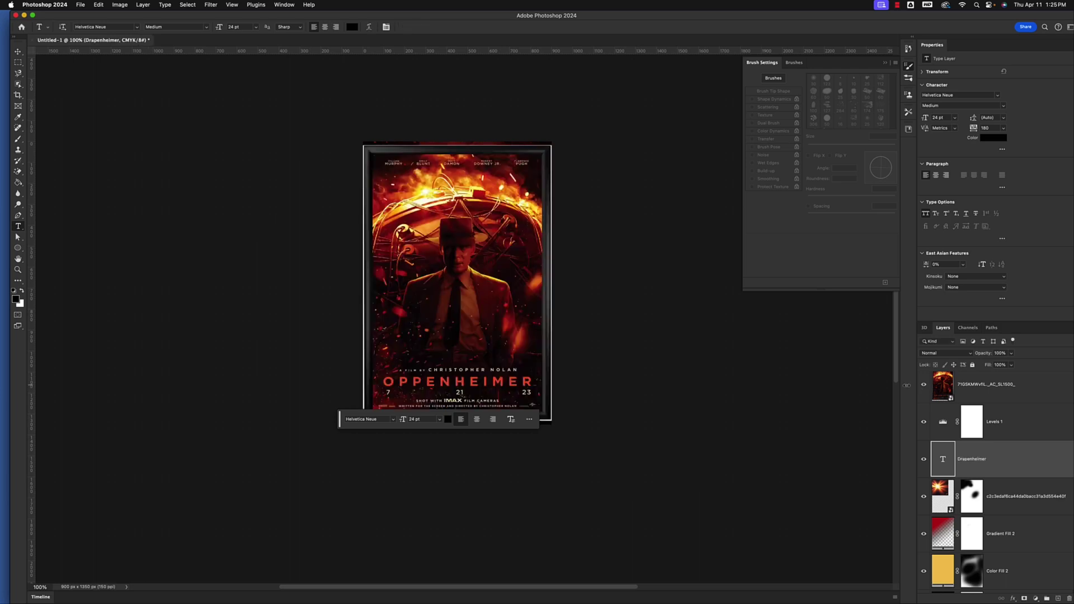
{"action": "key", "text": "i"}
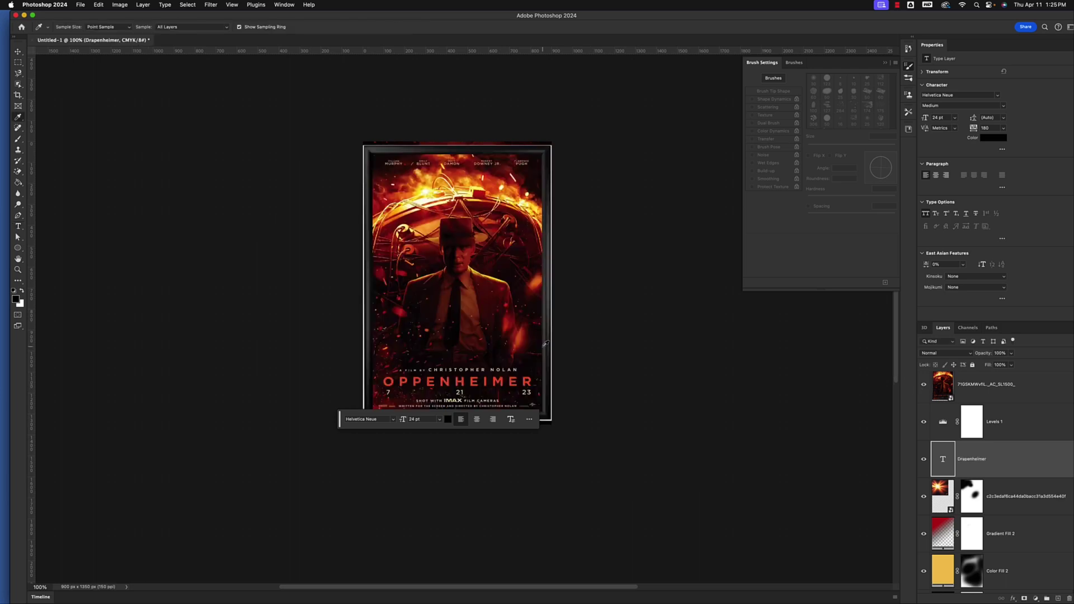
{"action": "left_click", "coordinate": [472, 383]}
{"action": "key", "text": "F6"}
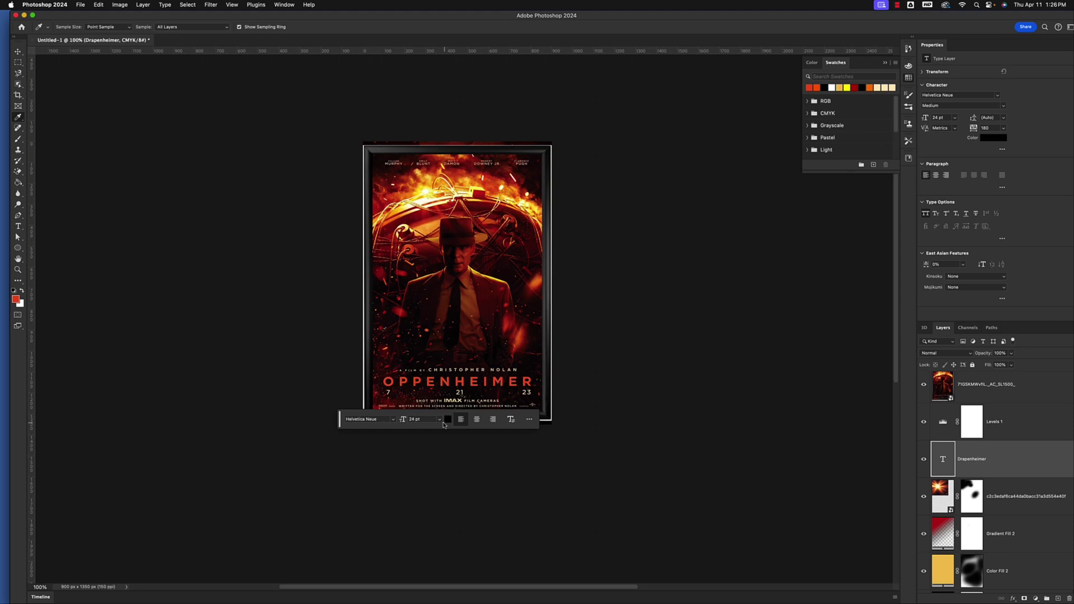
{"action": "left_click", "coordinate": [284, 4]}
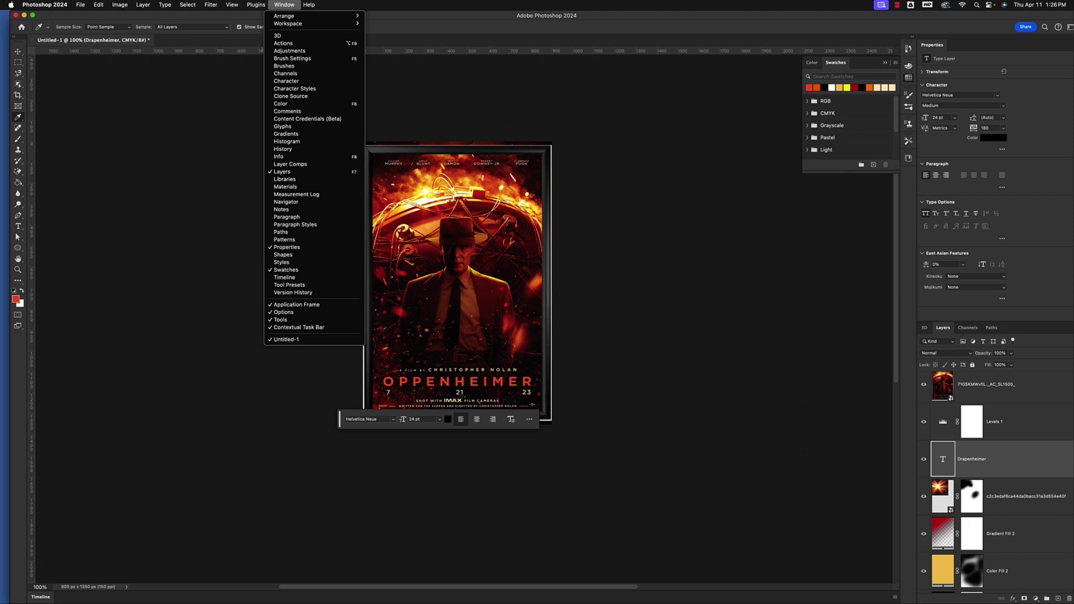
{"action": "left_click", "coordinate": [809, 87]}
{"action": "left_click", "coordinate": [447, 419]}
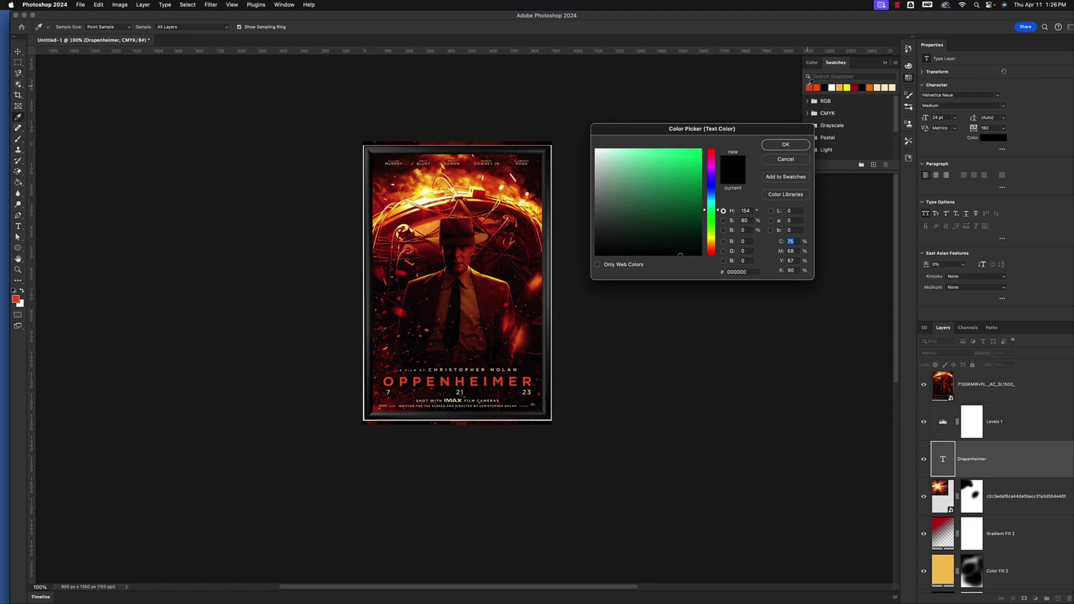
{"action": "left_click", "coordinate": [808, 87]}
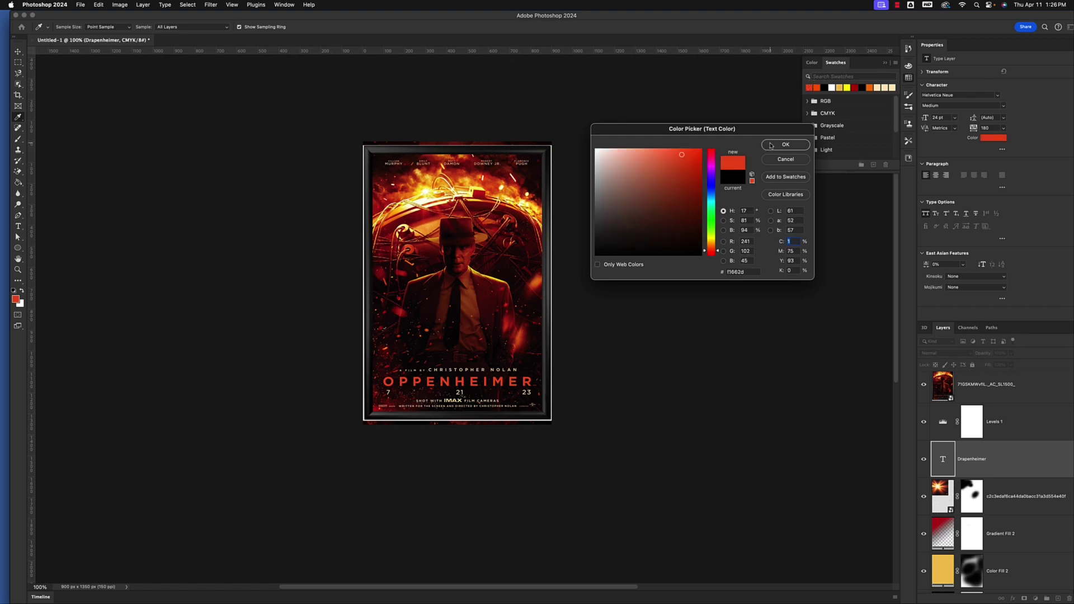
{"action": "left_click", "coordinate": [771, 145]}
{"action": "left_click", "coordinate": [924, 386]}
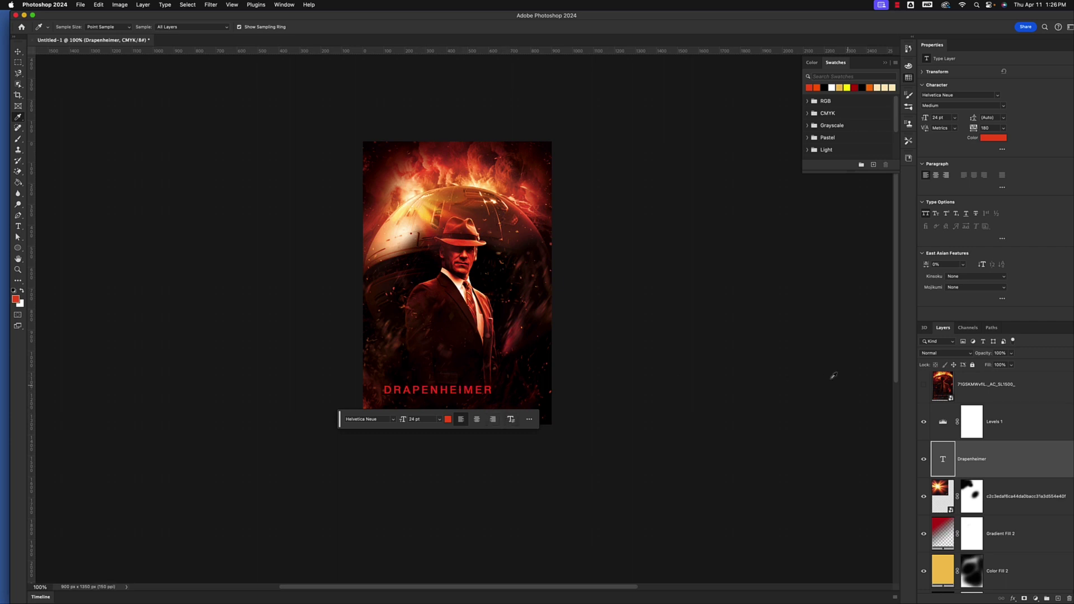
- Compare the Drapenheimer title with the reference poster's lettering and change its font style to Helvetica Neue Bold
{"action": "left_click", "coordinate": [924, 386]}
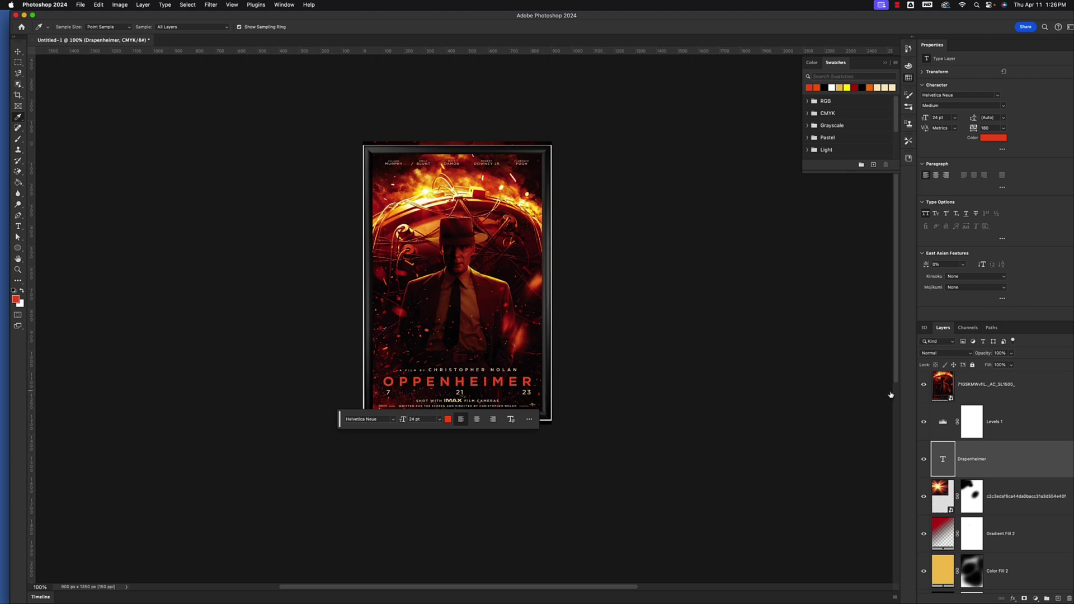
{"action": "left_click", "coordinate": [924, 385]}
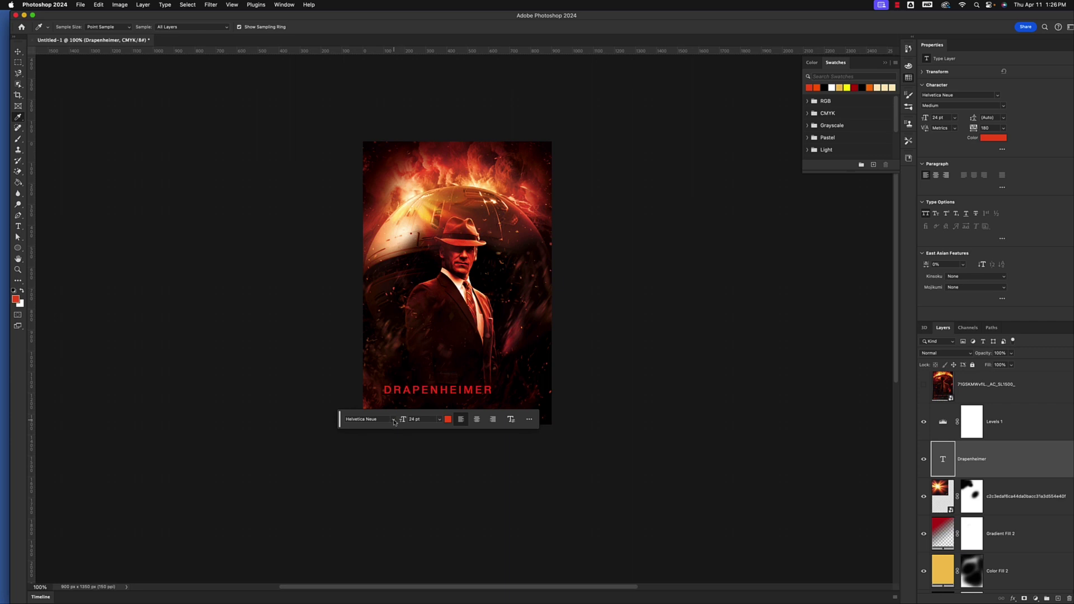
{"action": "left_click", "coordinate": [393, 420]}
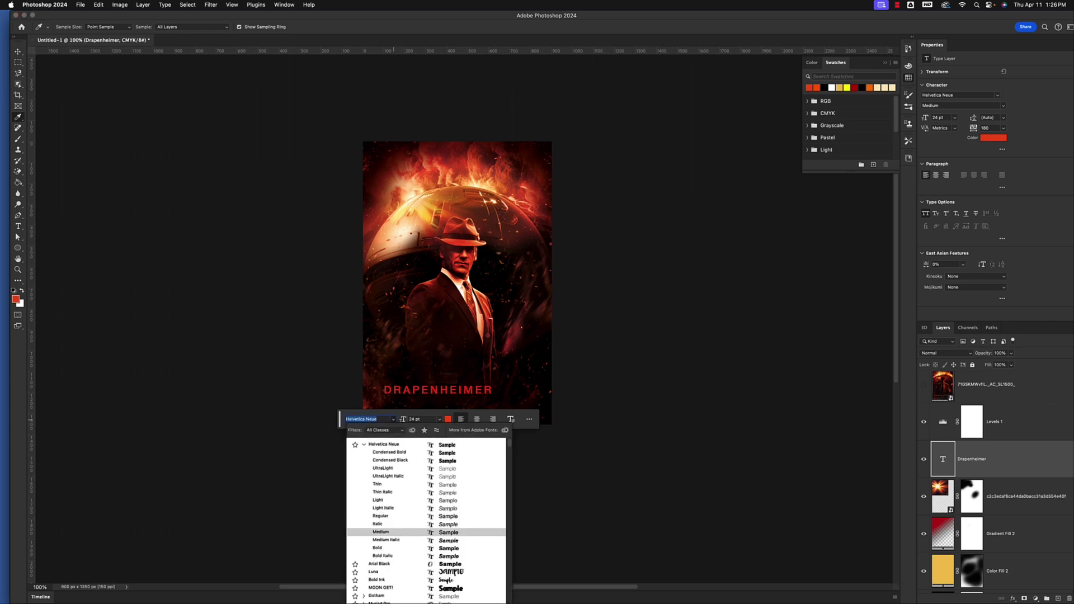
{"action": "left_click", "coordinate": [390, 550]}
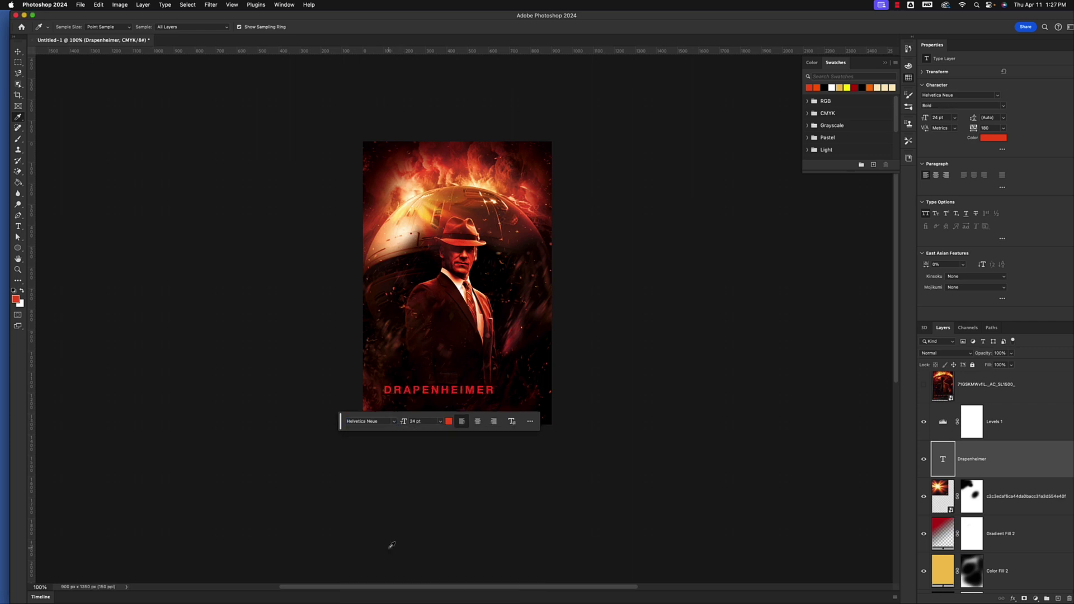
- Enlarge the Drapenheimer title to 33 pt and widen its tracking to 260
{"action": "left_click_drag", "start_coordinate": [916, 21], "coordinate": [906, 21]}
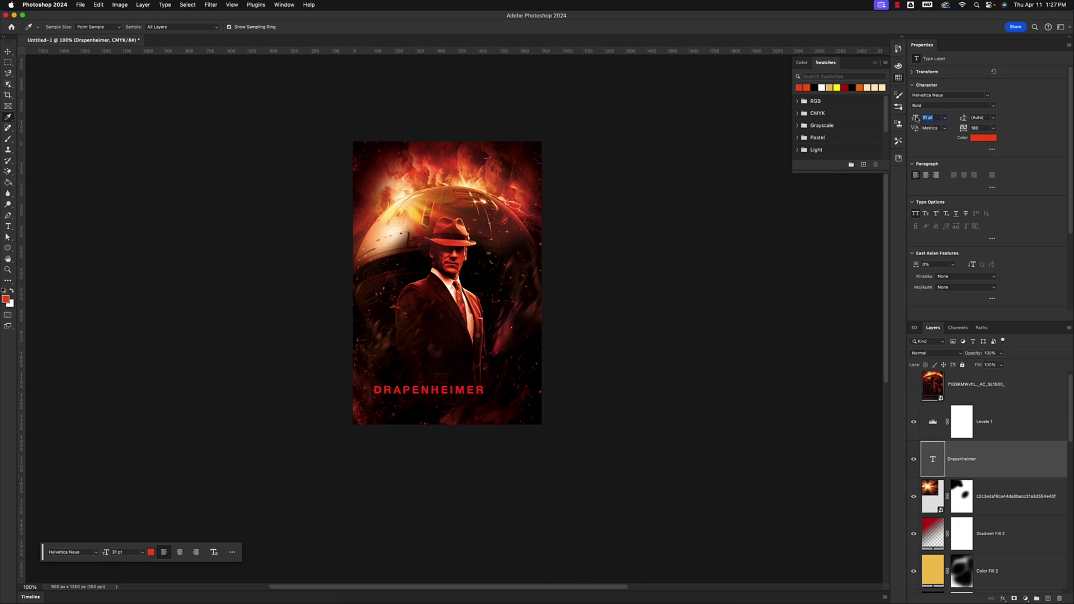
{"action": "mouse_move", "coordinate": [915, 119]}
{"action": "left_mouse_down"}
{"action": "mouse_move", "coordinate": [928, 119]}
{"action": "mouse_move", "coordinate": [908, 121]}
{"action": "left_mouse_up"}
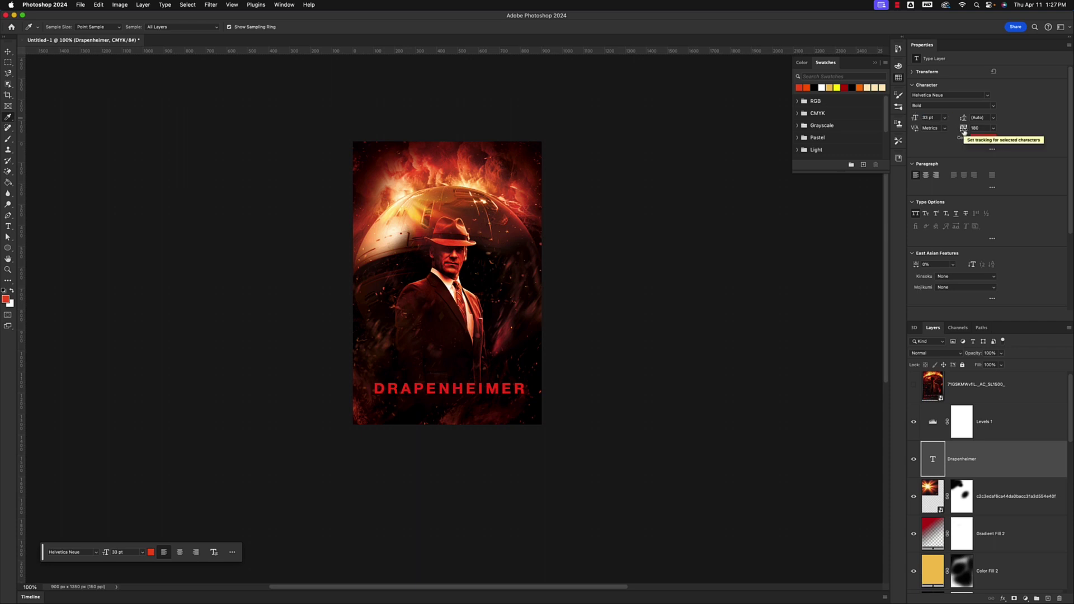
{"action": "left_click_drag", "start_coordinate": [962, 130], "coordinate": [964, 131]}
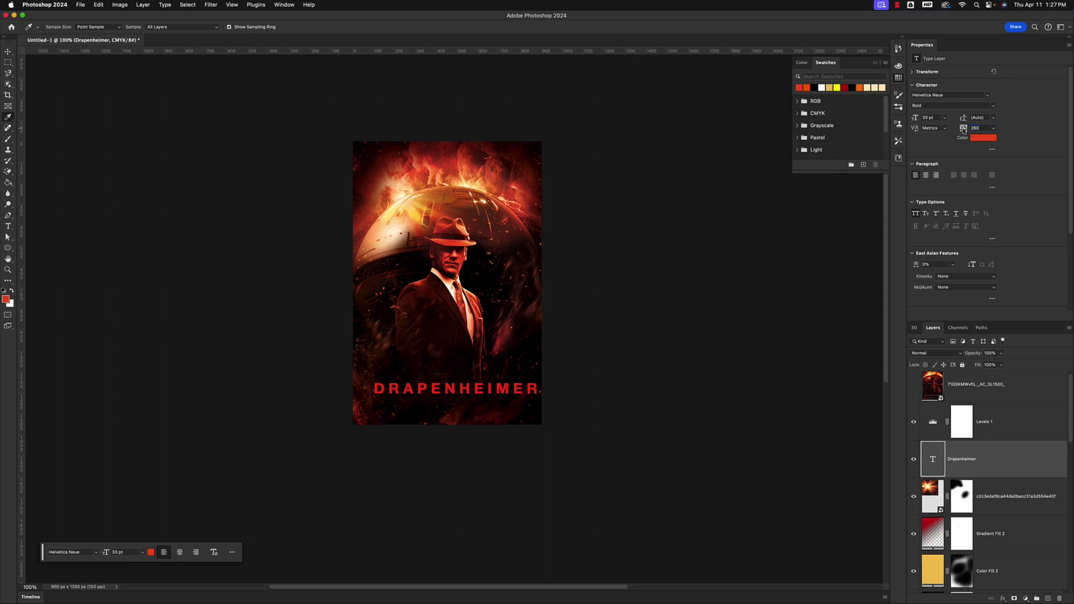
- Check the title against the reference poster and move it down and left toward the poster's bottom edge
{"action": "left_click", "coordinate": [914, 385]}
{"action": "left_click", "coordinate": [913, 386]}
{"action": "left_click", "coordinate": [8, 51]}
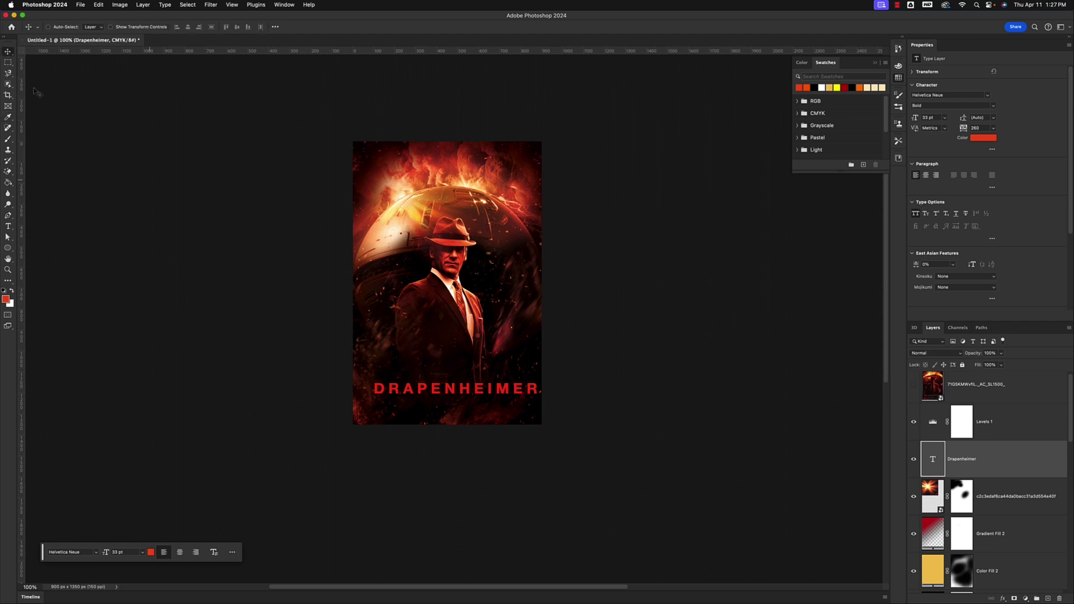
{"action": "left_click_drag", "start_coordinate": [488, 391], "coordinate": [475, 400]}
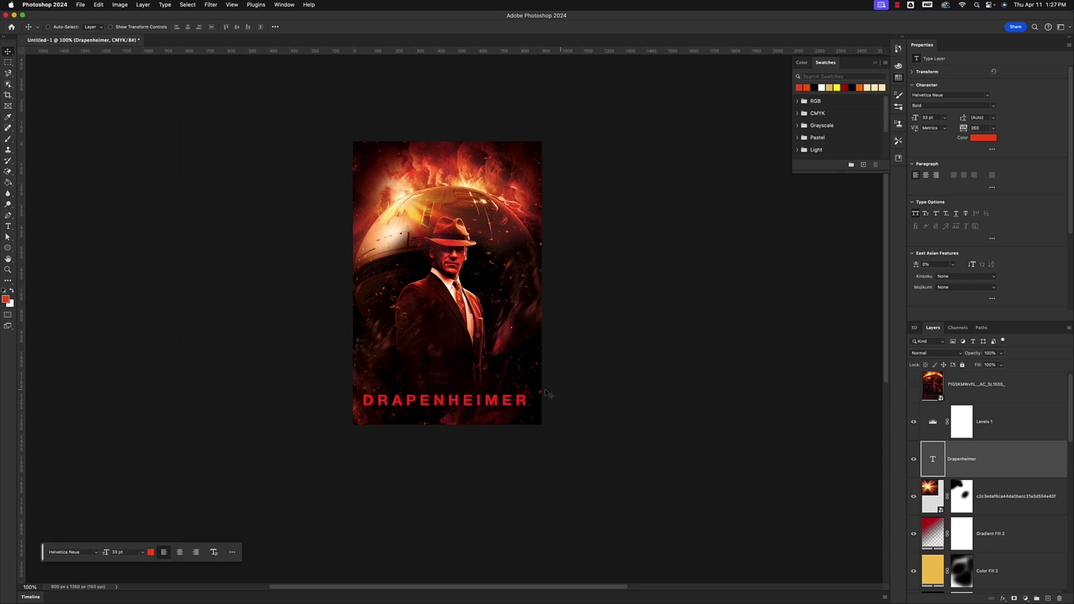
- Show the reference poster and place four horizontal guides along the edges of its director credit line and OPPENHEIMER title
{"action": "left_click", "coordinate": [914, 386]}
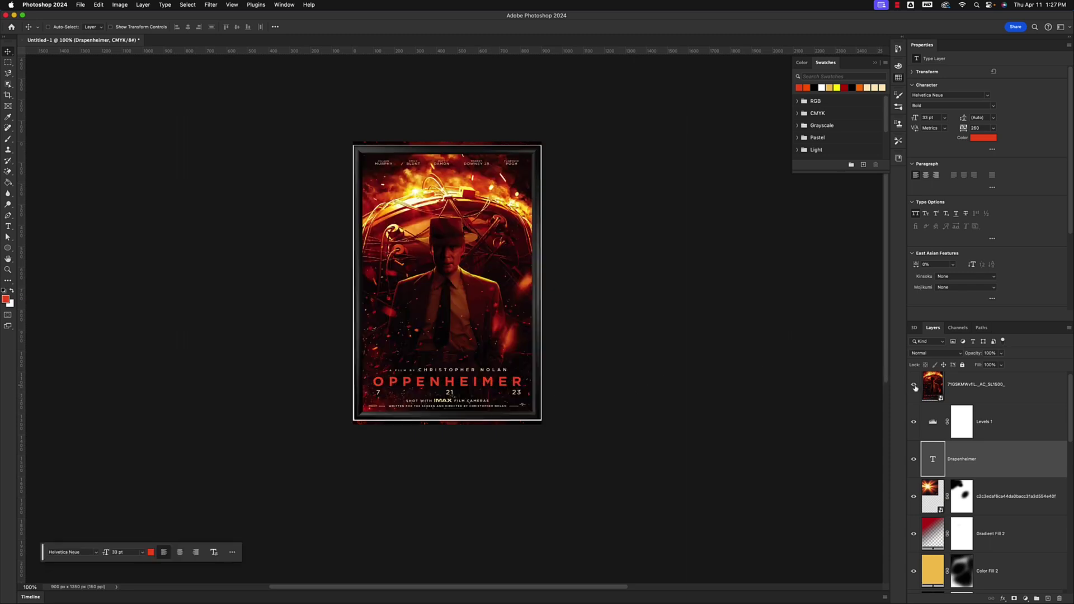
{"action": "left_click", "coordinate": [257, 4]}
{"action": "mouse_move", "coordinate": [229, 5]}
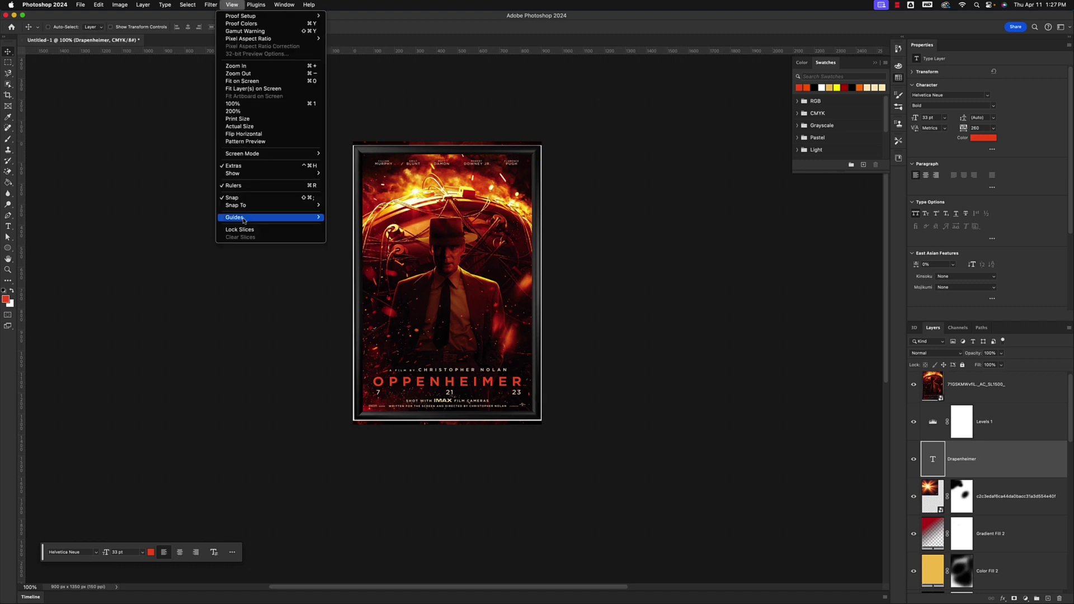
{"action": "mouse_move", "coordinate": [224, 218]}
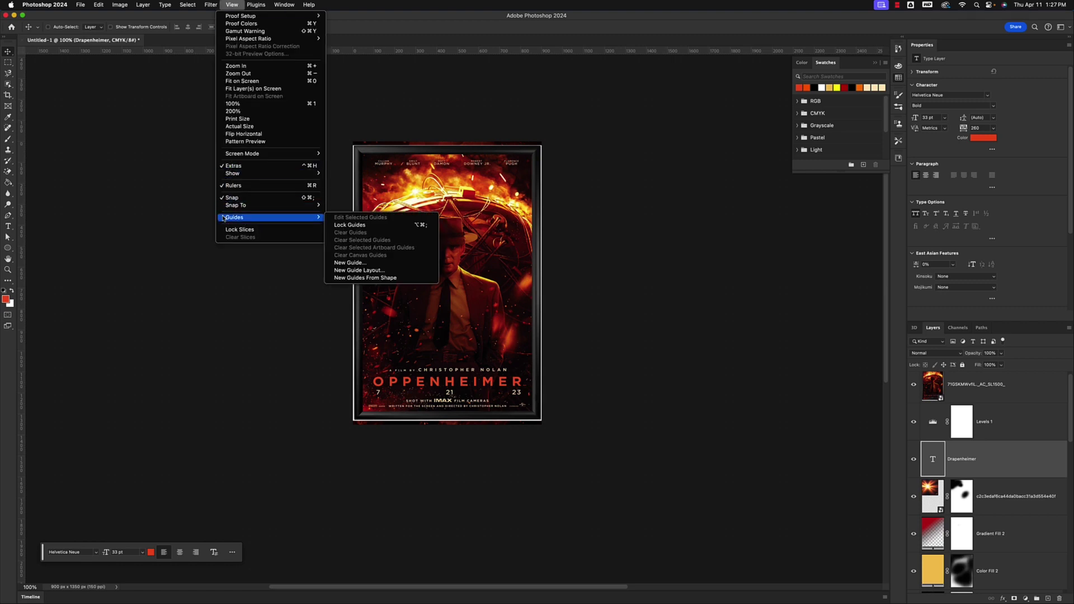
{"action": "left_click", "coordinate": [429, 88]}
{"action": "left_click_drag", "start_coordinate": [481, 50], "coordinate": [497, 378]}
{"action": "left_click_drag", "start_coordinate": [556, 51], "coordinate": [570, 387]}
{"action": "left_click_drag", "start_coordinate": [593, 52], "coordinate": [607, 372]}
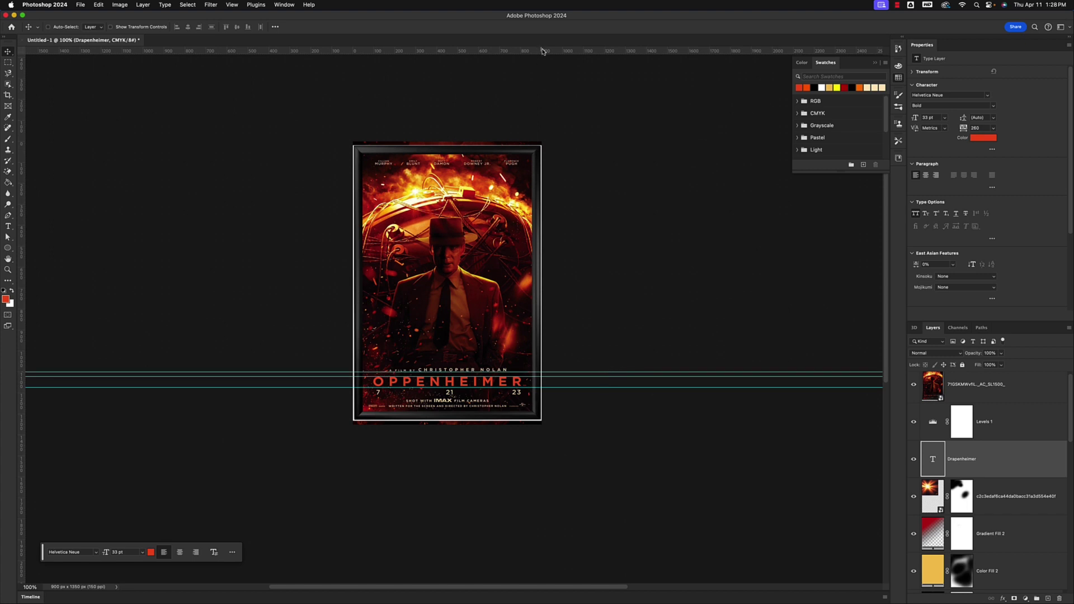
{"action": "left_click_drag", "start_coordinate": [541, 50], "coordinate": [539, 367]}
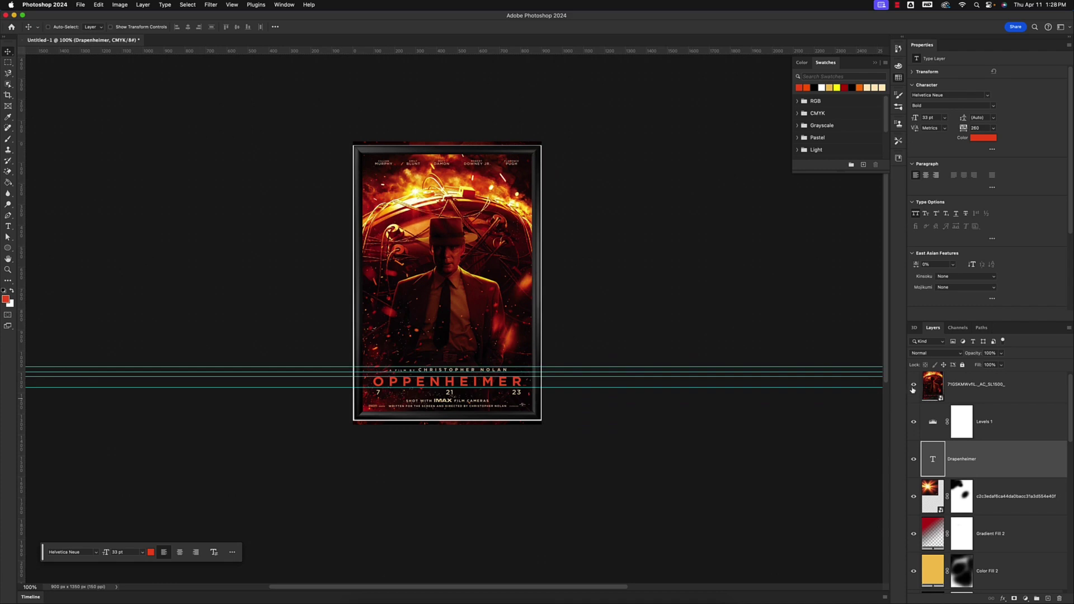
- Hide the reference poster and move the Drapenheimer title up between the lower two guides
{"action": "left_click", "coordinate": [913, 385]}
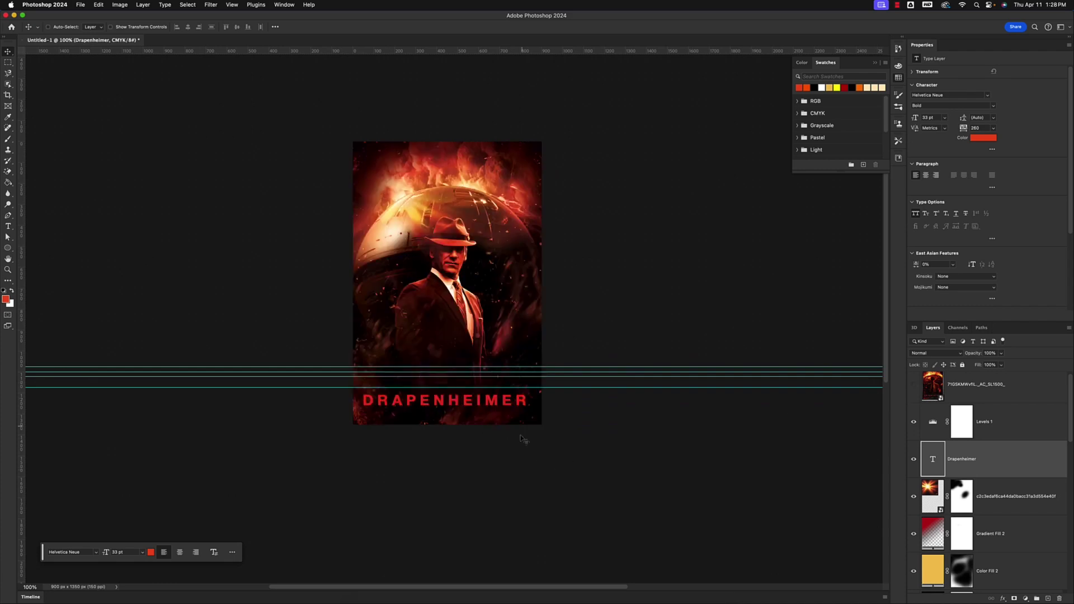
{"action": "left_click_drag", "start_coordinate": [483, 403], "coordinate": [484, 386]}
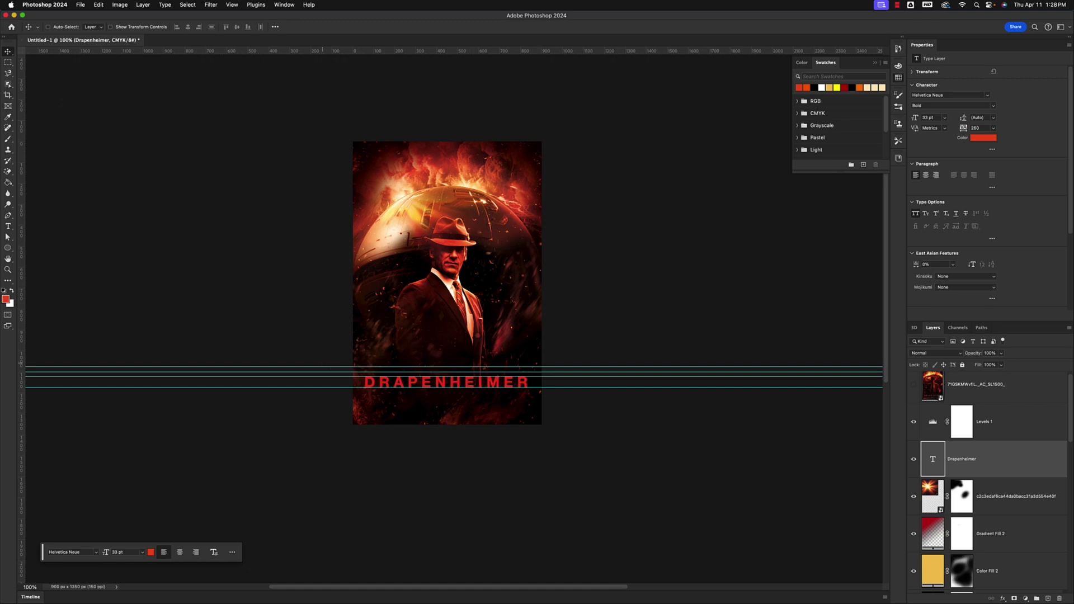
- Add a new text layer over the man's jacket reading "a film by Motion creative media"
{"action": "key", "text": "super+plus"}
{"action": "key", "text": "super+plus"}
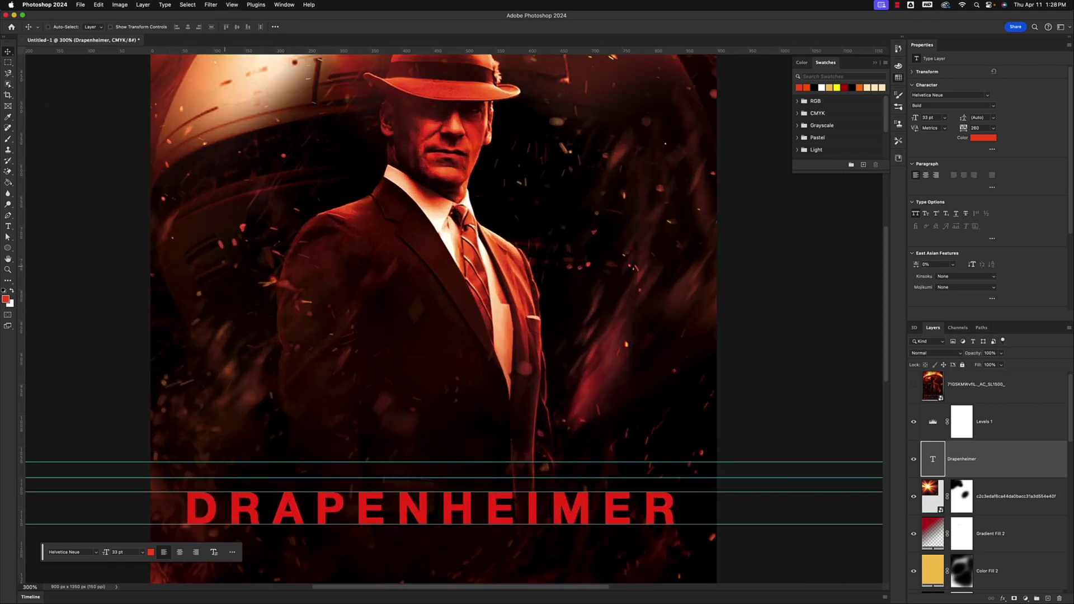
{"action": "left_click", "coordinate": [8, 226]}
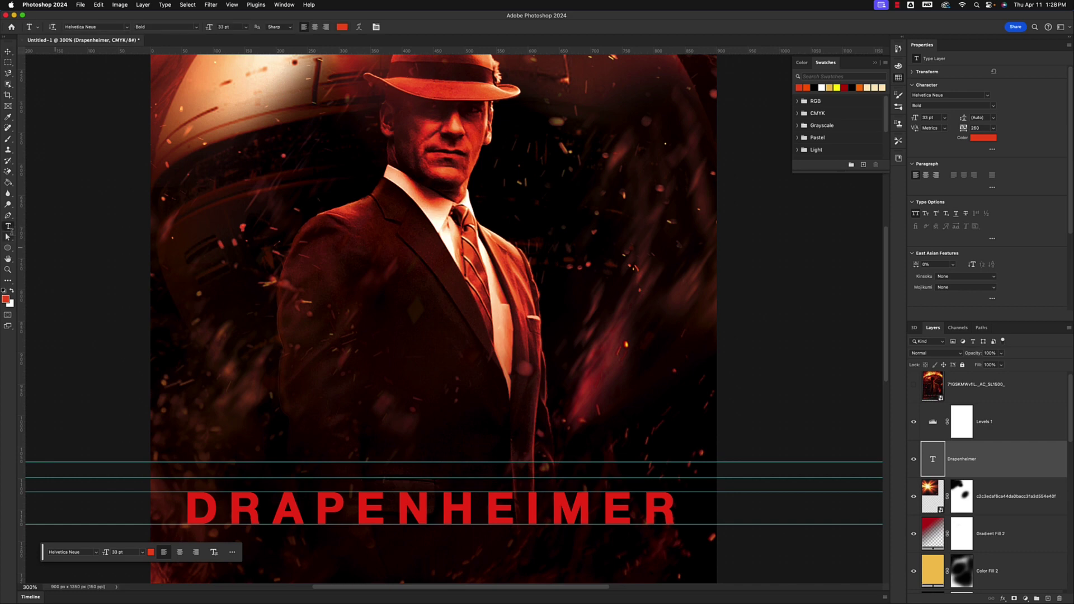
{"action": "left_click", "coordinate": [322, 330]}
{"action": "type", "text": "A"}
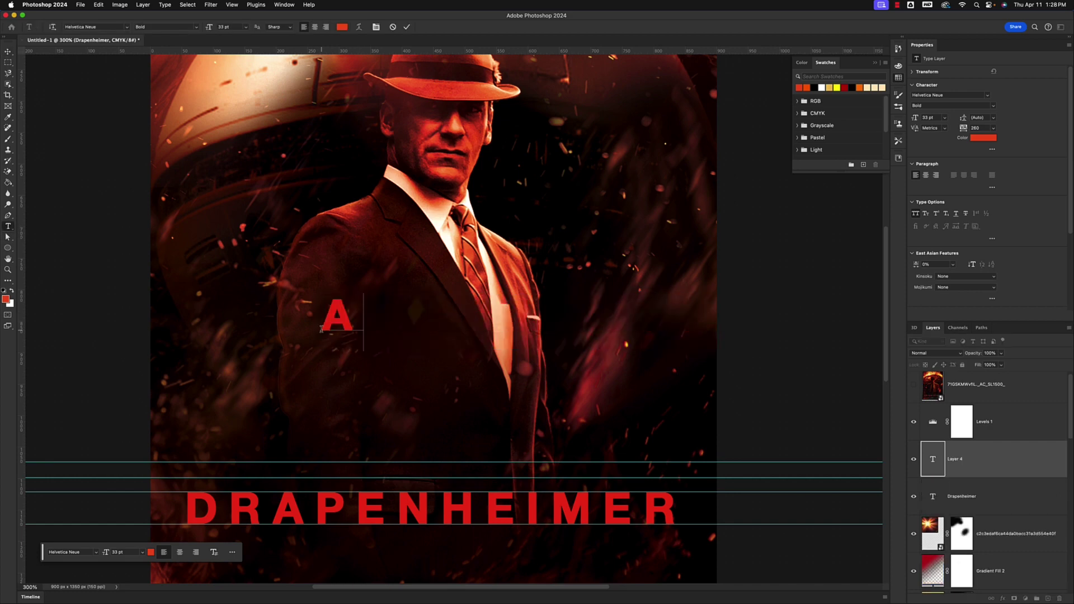
{"action": "type", "text": " FILM"}
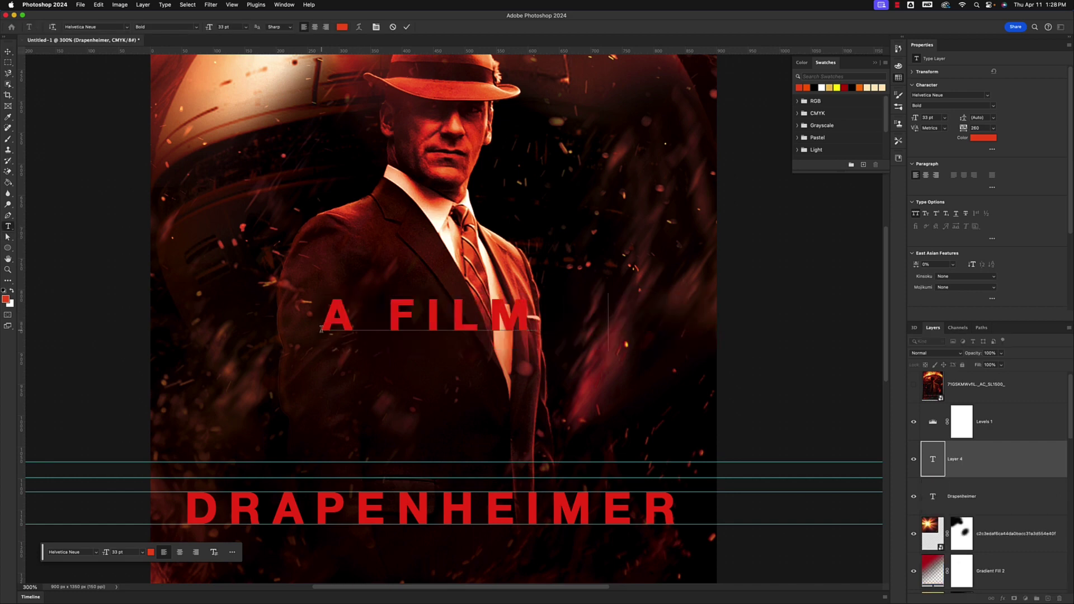
{"action": "type", "text": " BY MA"}
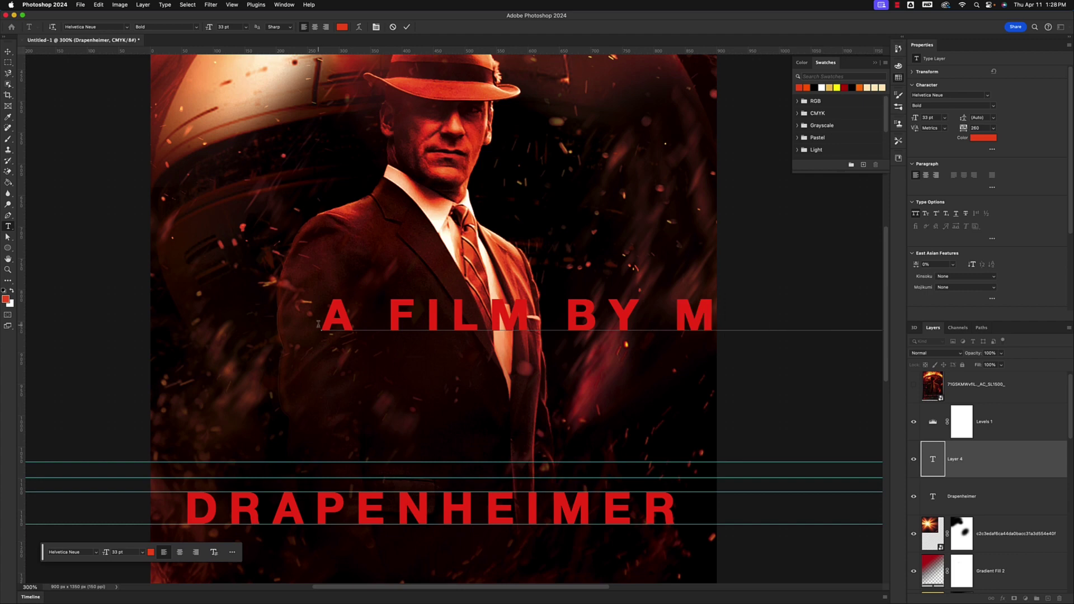
{"action": "left_click", "coordinate": [932, 466]}
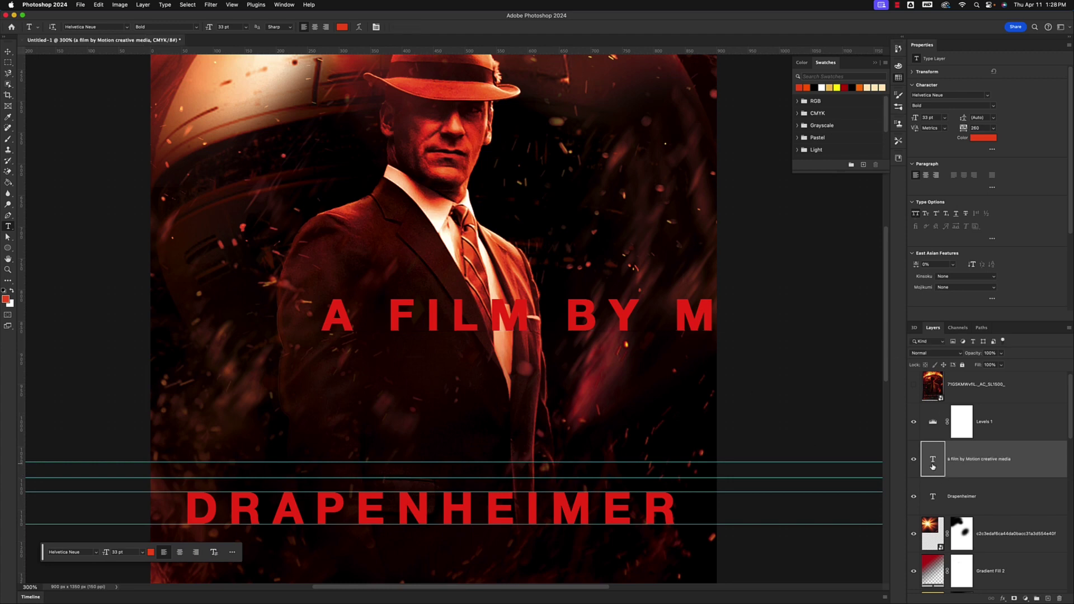
- Set the film credit text to 3 pt and recolour it near-white
{"action": "left_click", "coordinate": [927, 117]}
{"action": "type", "text": "3"}
{"action": "key", "text": "Return"}
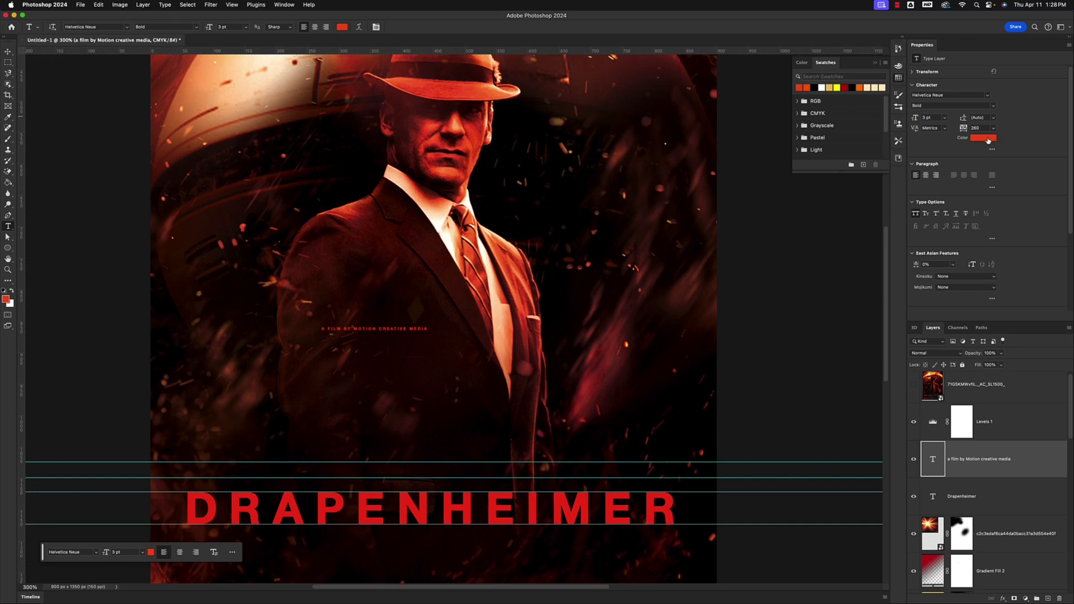
{"action": "left_click", "coordinate": [987, 138]}
{"action": "left_click", "coordinate": [630, 149]}
{"action": "key", "text": "Return"}
- Move the film credit between the upper two guides above the title and enlarge it to 10 pt
{"action": "key", "text": "v"}
{"action": "left_click_drag", "start_coordinate": [379, 330], "coordinate": [410, 474]}
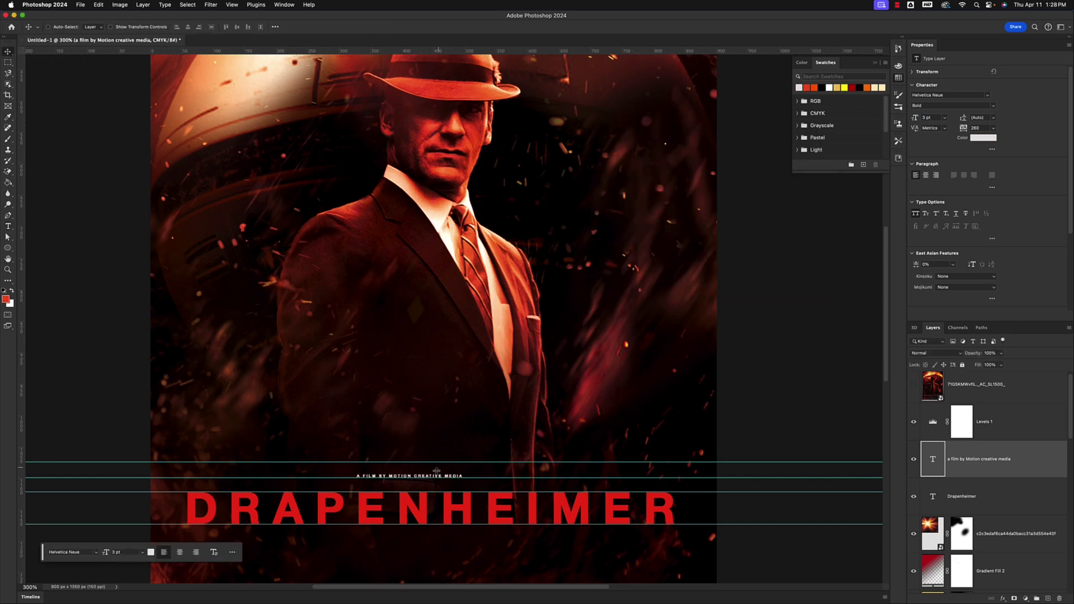
{"action": "double_click", "coordinate": [926, 470]}
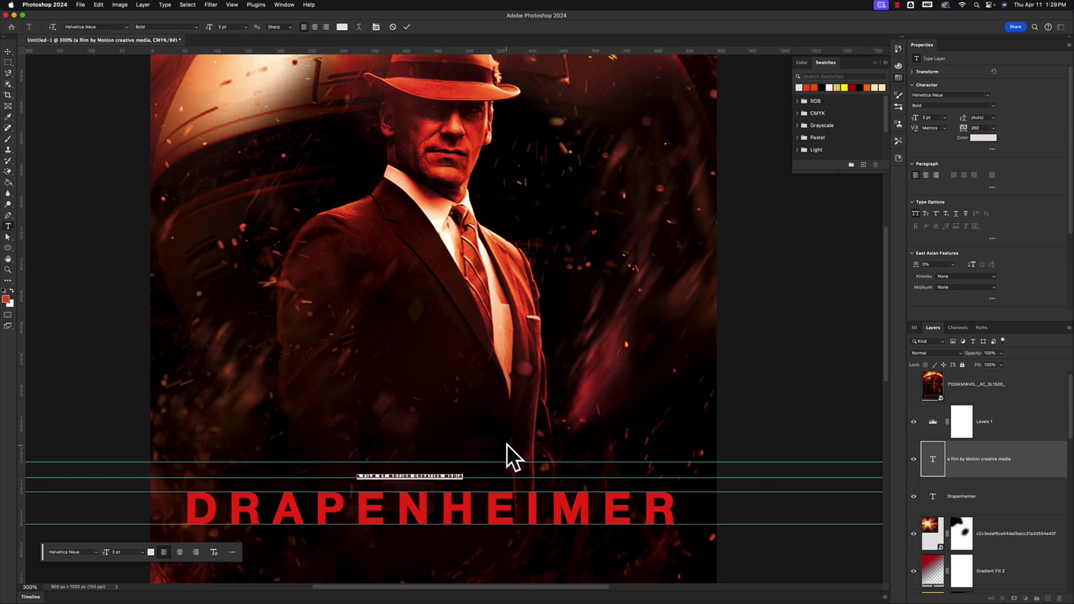
{"action": "mouse_move", "coordinate": [915, 118]}
{"action": "left_mouse_down"}
{"action": "mouse_move", "coordinate": [945, 117]}
{"action": "mouse_move", "coordinate": [936, 117]}
{"action": "left_mouse_up"}
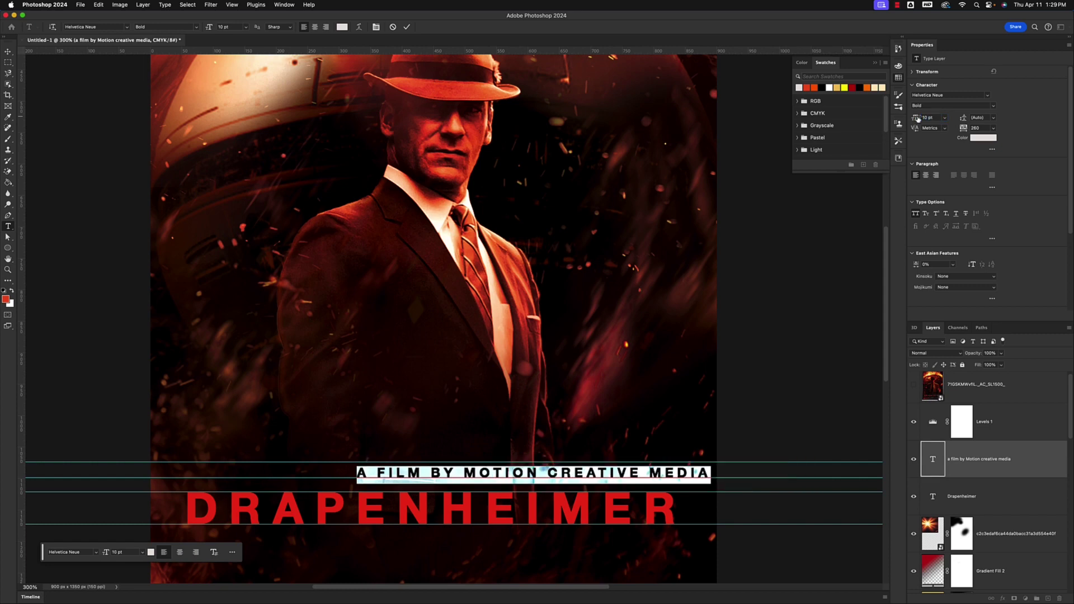
{"action": "left_click", "coordinate": [611, 473]}
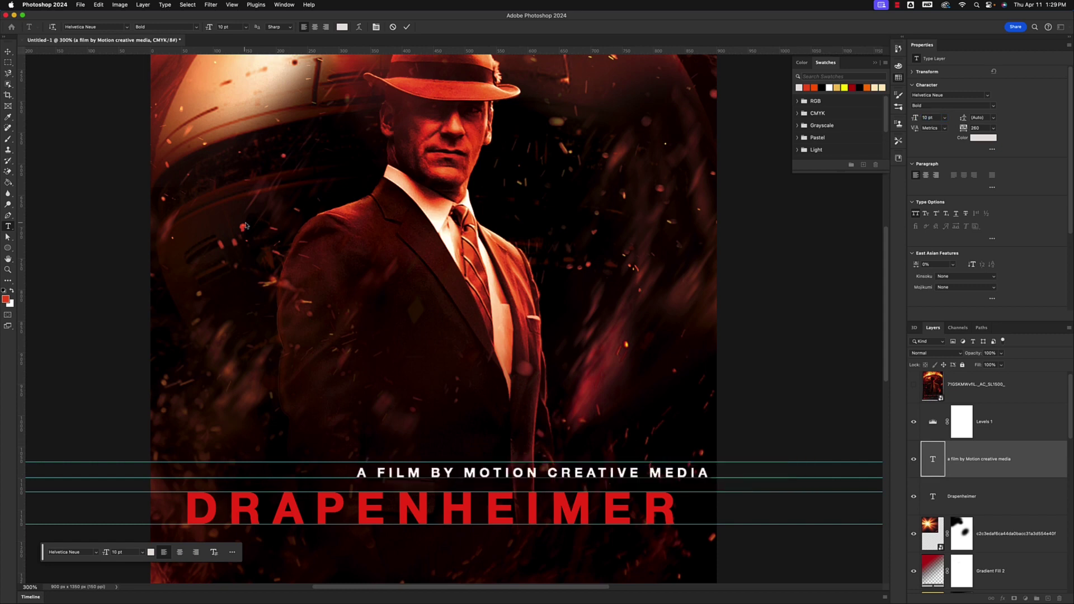
- Centre the film credit above the Drapenheimer title and compare it with the reference poster's credit line
{"action": "left_click", "coordinate": [7, 51]}
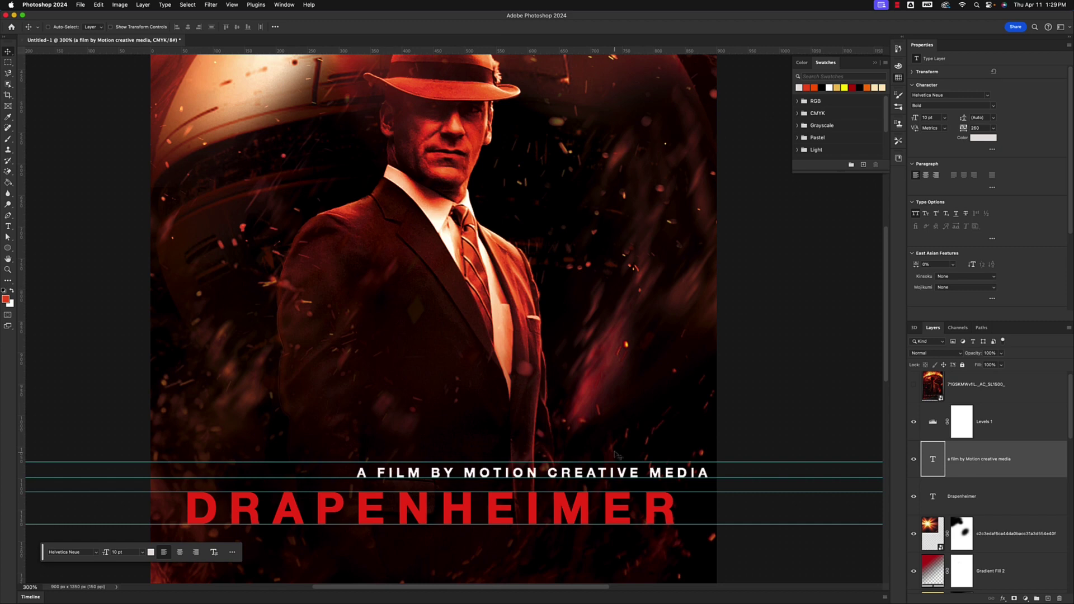
{"action": "left_click_drag", "start_coordinate": [610, 473], "coordinate": [512, 475]}
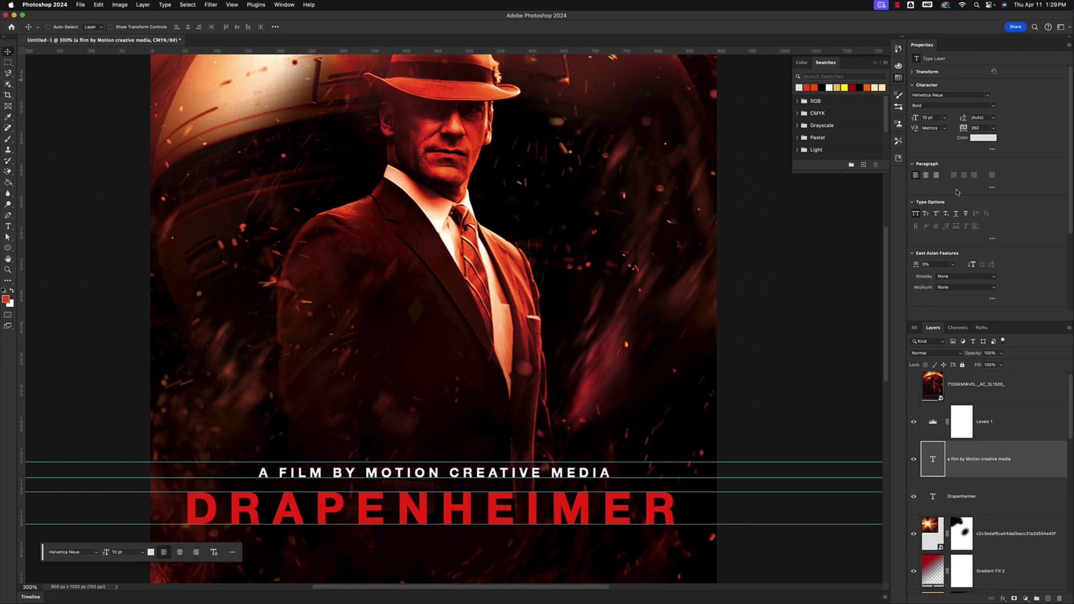
{"action": "left_click", "coordinate": [912, 385]}
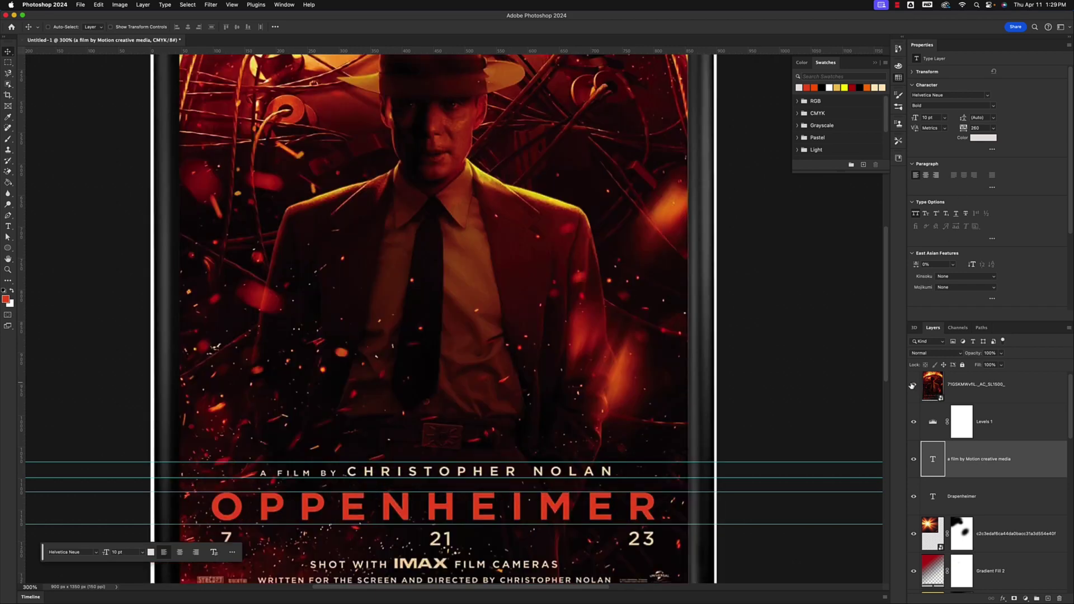
{"action": "left_click", "coordinate": [913, 385]}
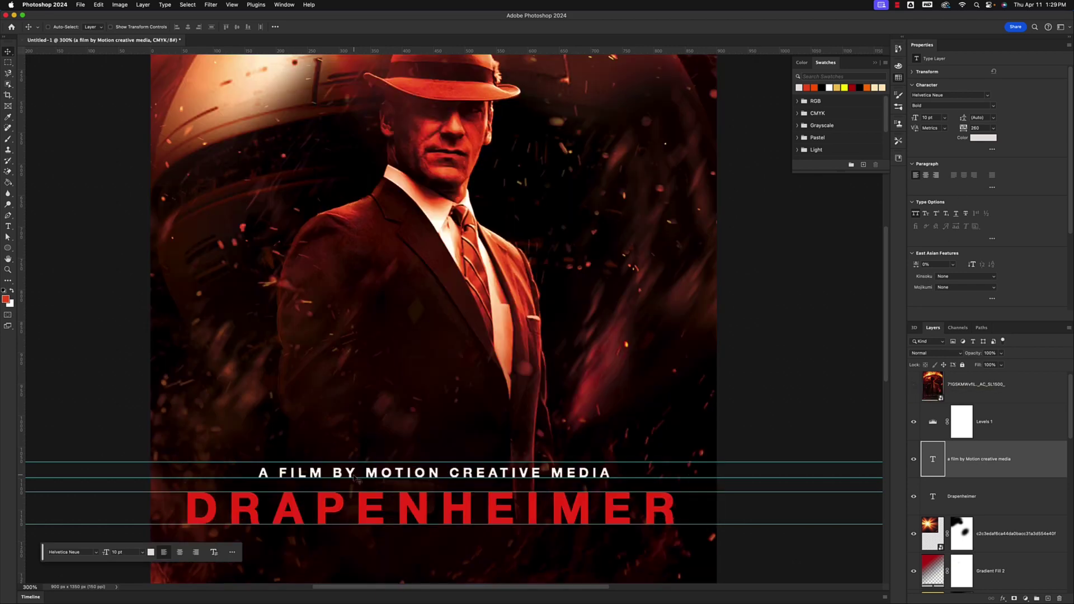
- Reduce the size of only the words "A FILM BY" and shift the credit line slightly right to recentre it
{"action": "left_click", "coordinate": [8, 226]}
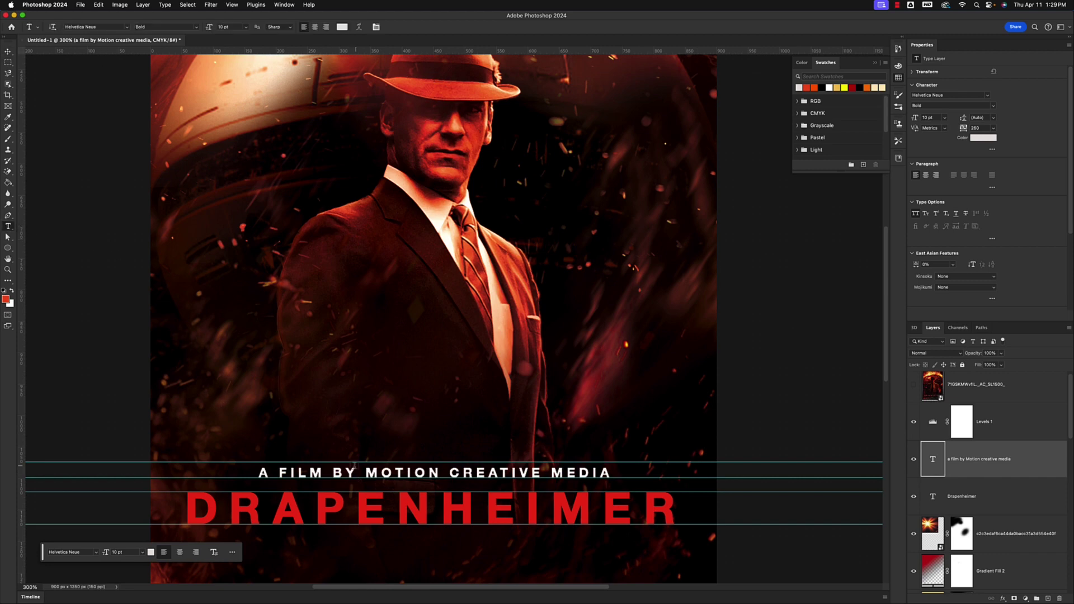
{"action": "left_click_drag", "start_coordinate": [357, 473], "coordinate": [258, 473]}
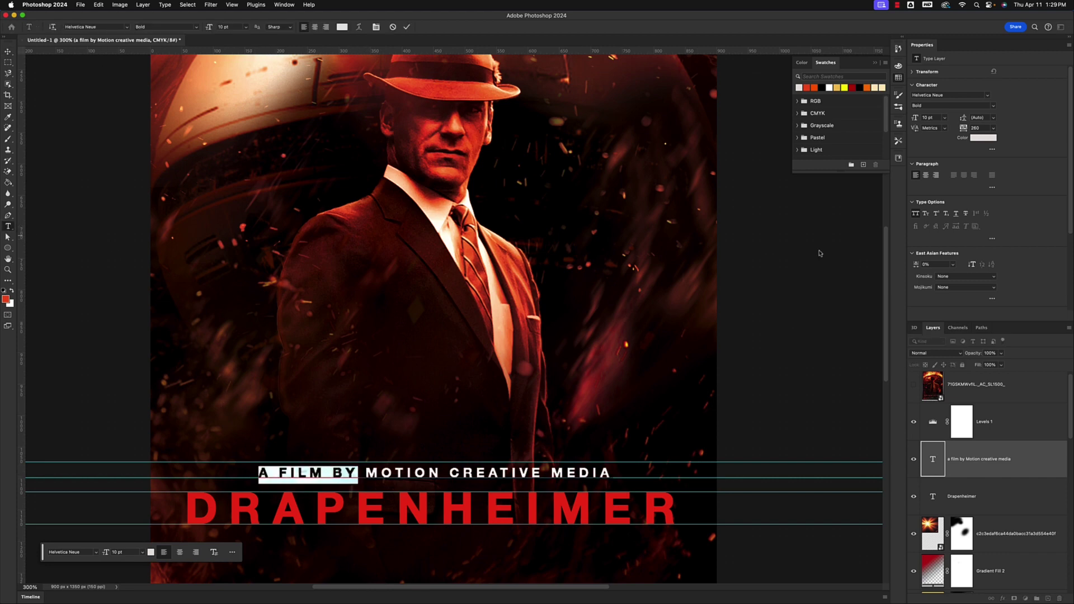
{"action": "left_click_drag", "start_coordinate": [916, 118], "coordinate": [317, 309]}
{"action": "key", "text": "super+Return"}
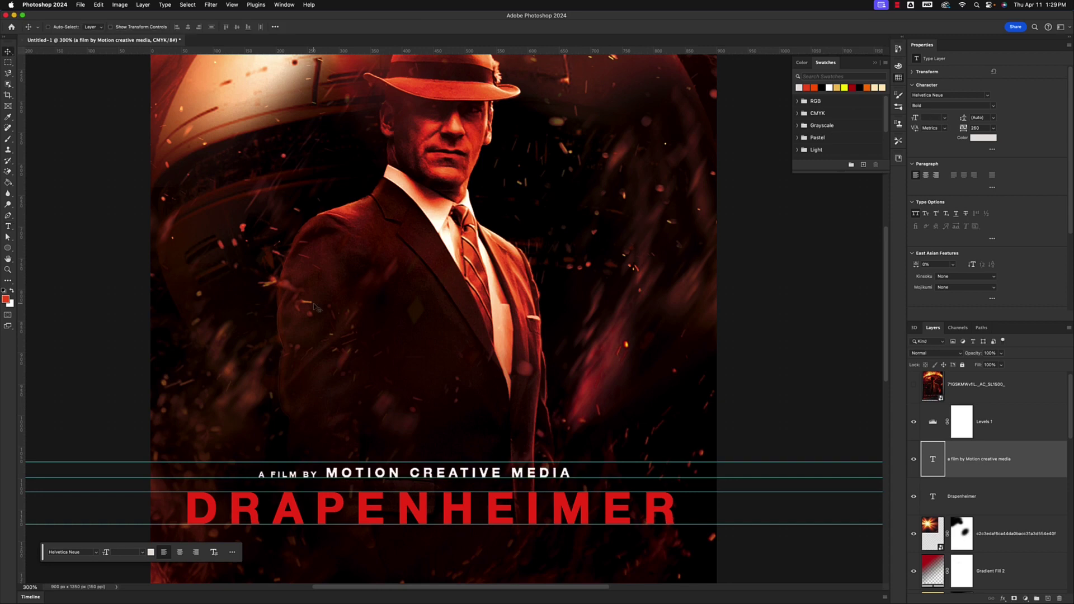
{"action": "left_click_drag", "start_coordinate": [494, 477], "coordinate": [505, 477]}
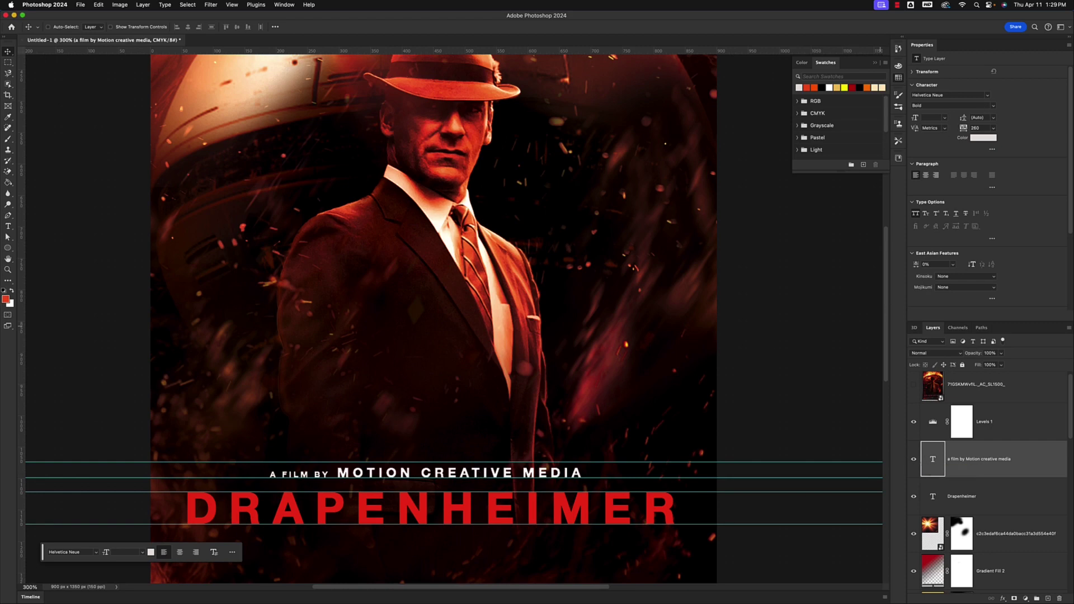
- Check the credit line on the reference poster and set the film credit text's font weight to Medium
{"action": "left_click", "coordinate": [913, 384]}
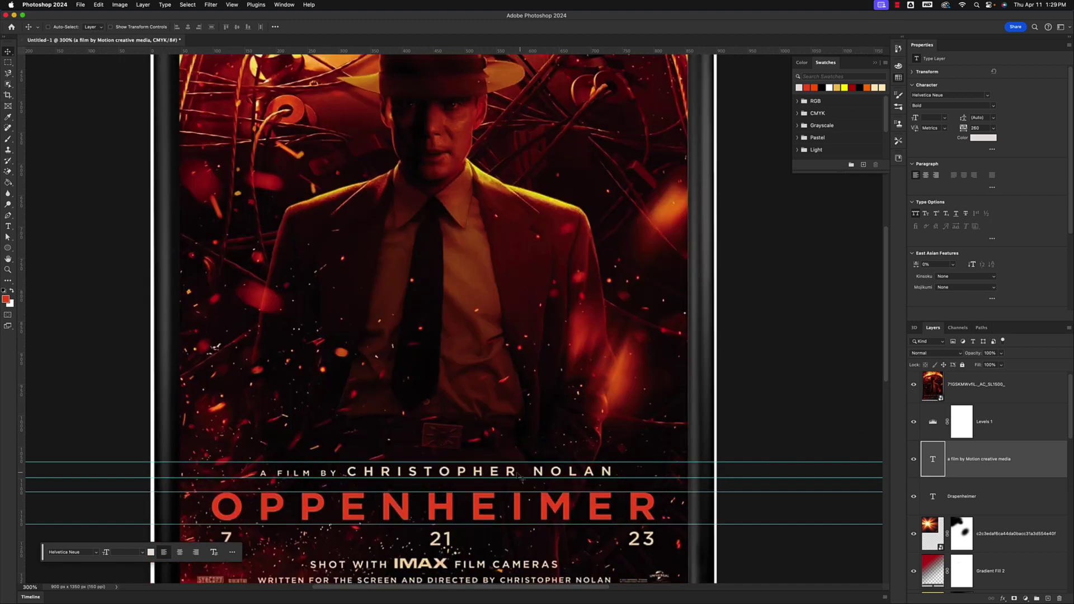
{"action": "left_click", "coordinate": [914, 384]}
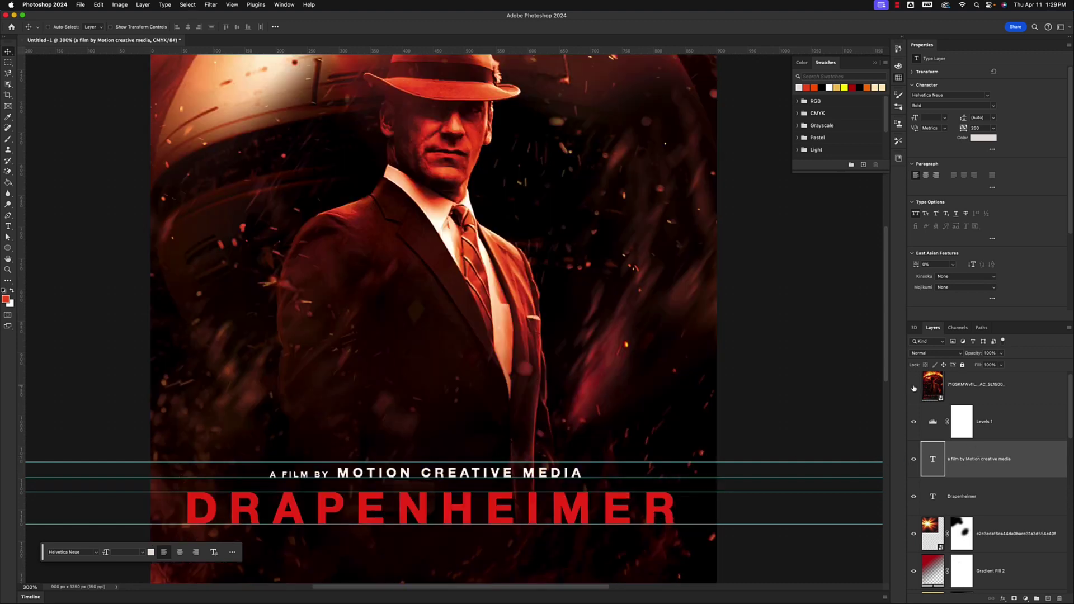
{"action": "double_click", "coordinate": [929, 466]}
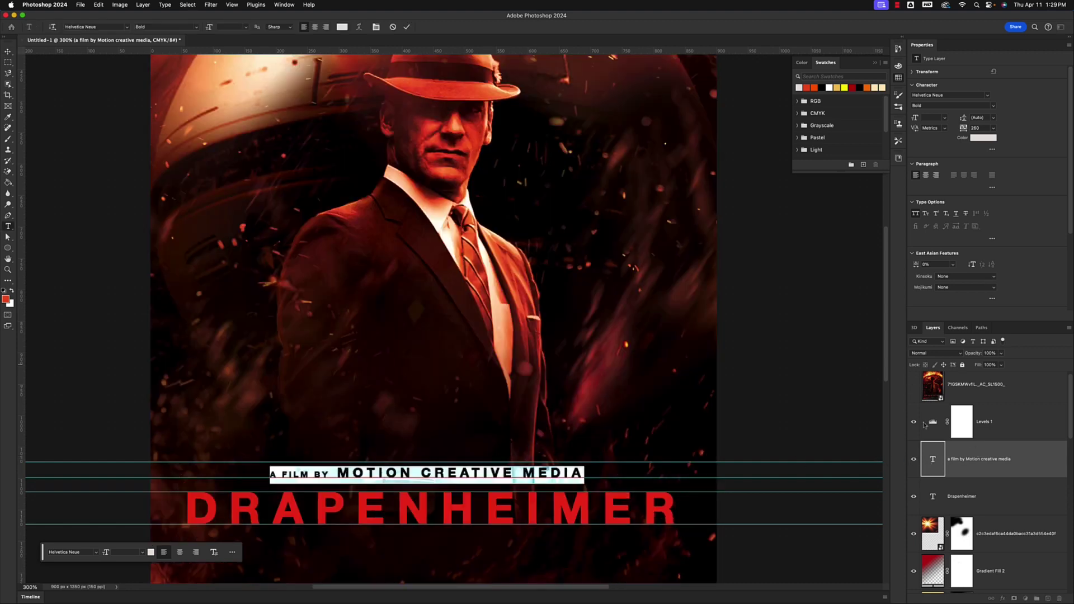
{"action": "left_click", "coordinate": [928, 105]}
{"action": "left_click", "coordinate": [994, 105]}
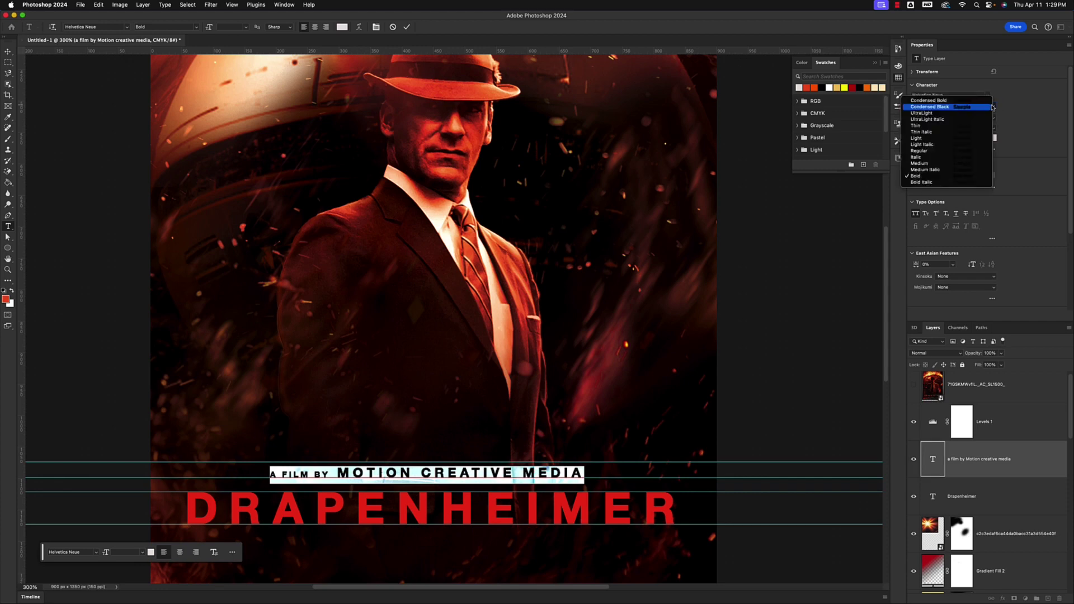
{"action": "left_click", "coordinate": [960, 163]}
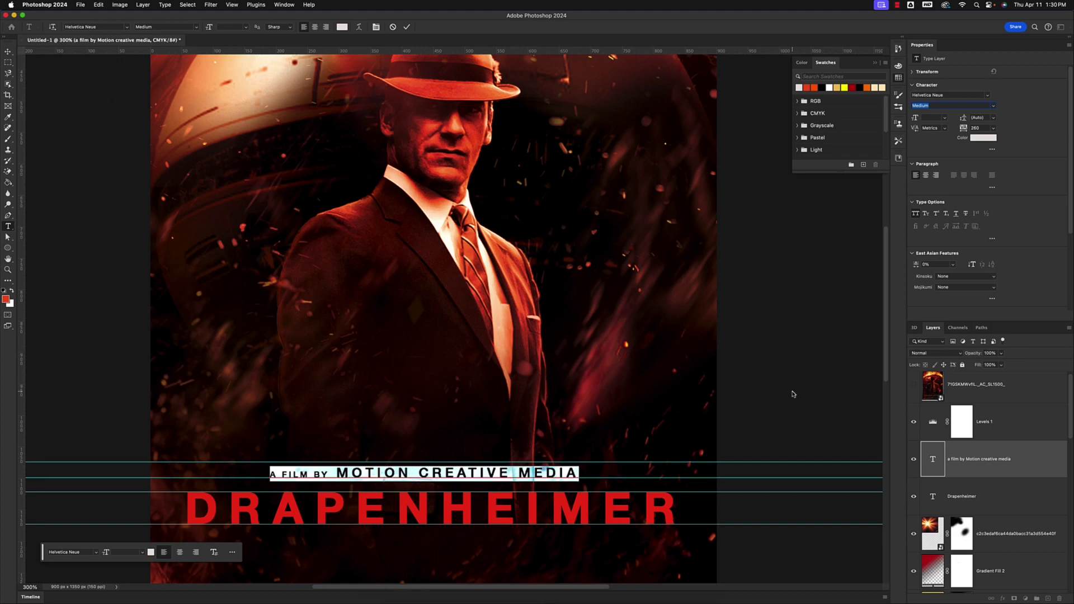
{"action": "key", "text": "super+Return"}
{"action": "left_click", "coordinate": [1030, 421]}
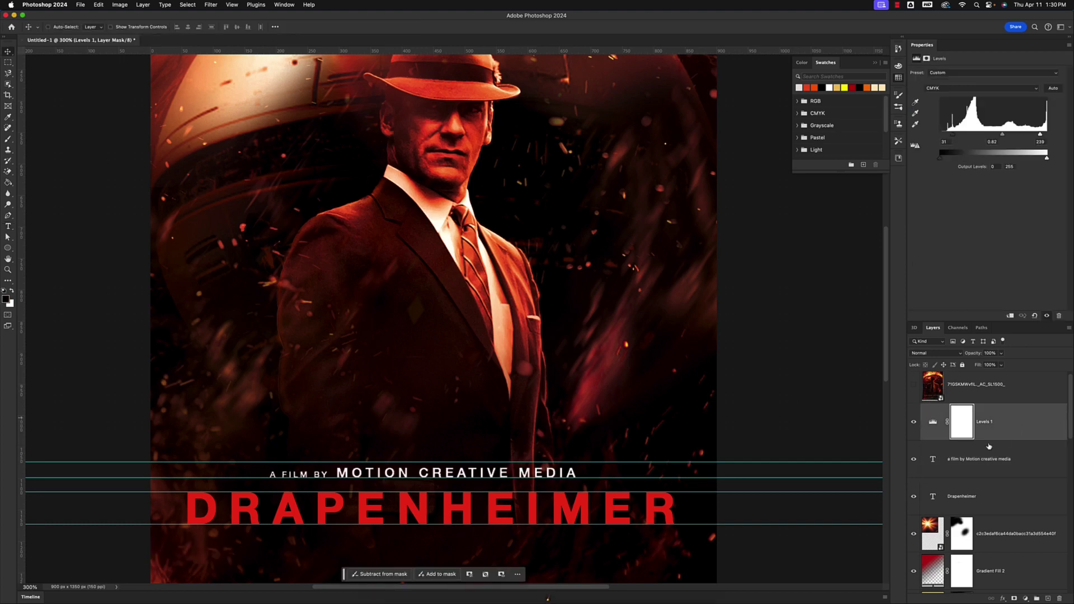
- Scale the film credit line up to about 128%, keeping it between the upper guides above the title
{"action": "left_click", "coordinate": [964, 465]}
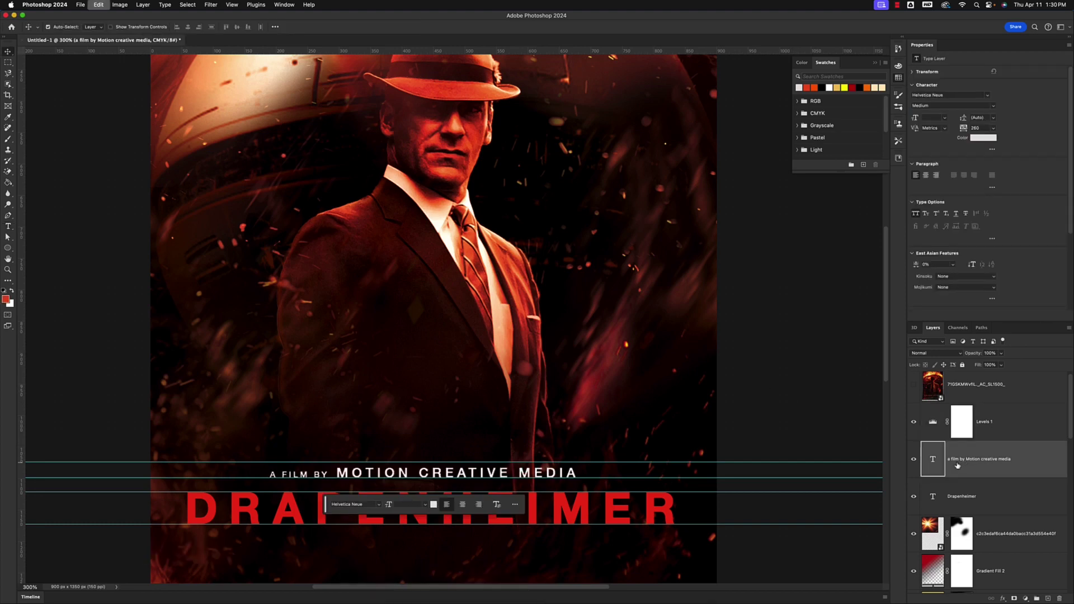
{"action": "key", "text": "super+t"}
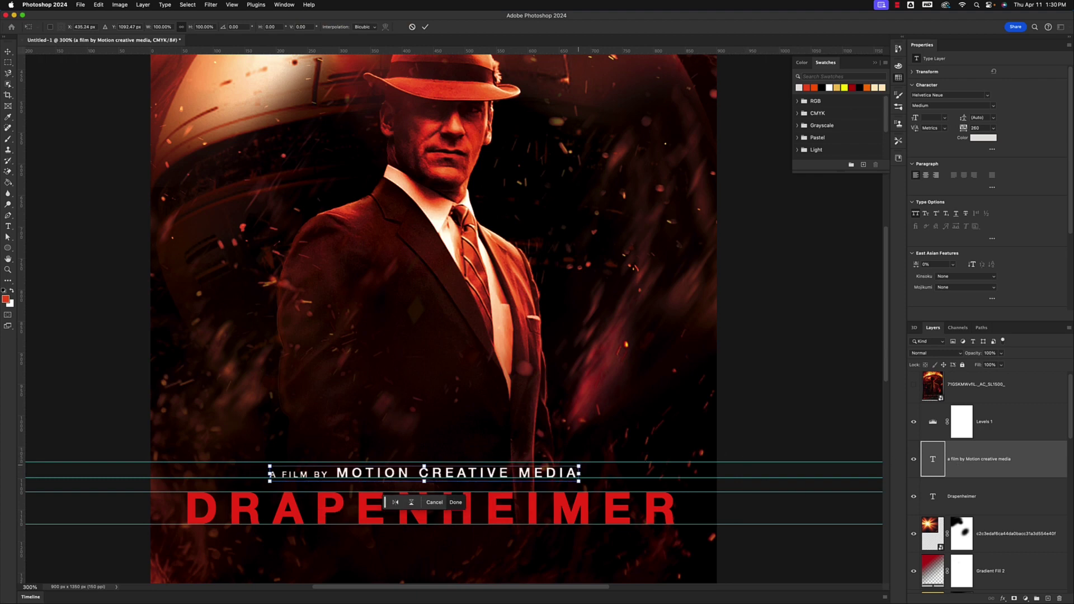
{"action": "left_click_drag", "start_coordinate": [579, 466], "coordinate": [655, 465]}
{"action": "left_click_drag", "start_coordinate": [453, 482], "coordinate": [453, 481]}
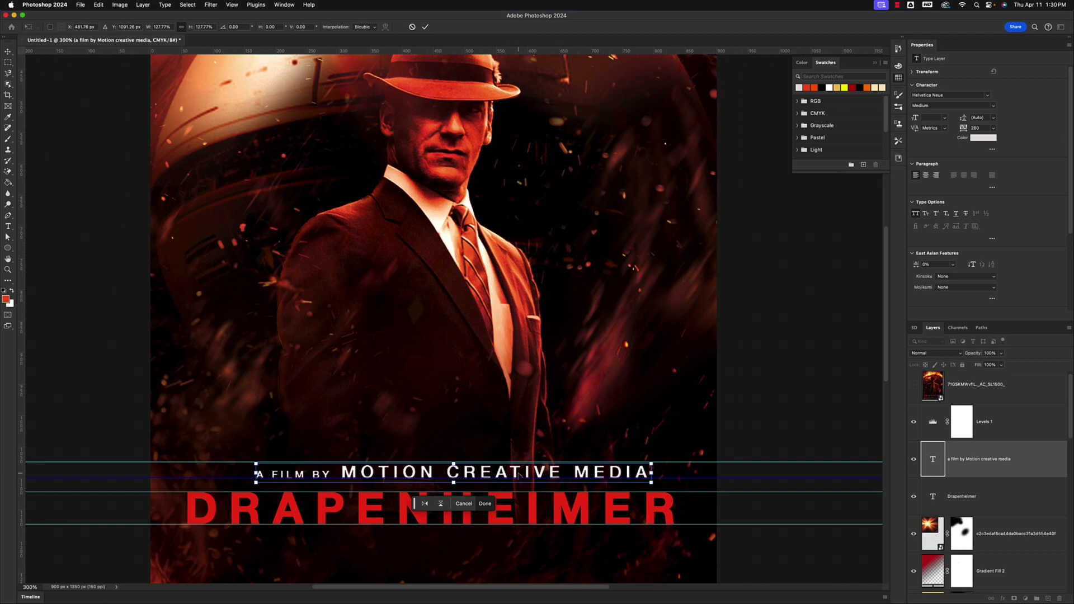
{"action": "key", "text": "Return"}
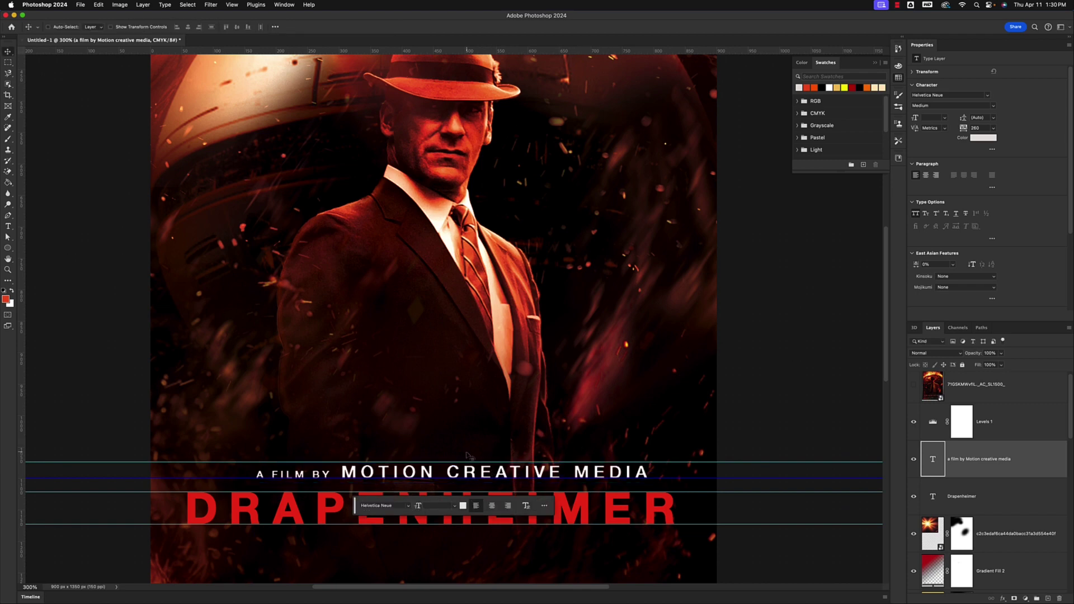
- Shift the enlarged film credit line left until it sits centred above the Drapenheimer title
{"action": "key", "text": "Left"}
{"action": "key", "text": "Left"}
{"action": "key", "text": "Left"}
{"action": "key", "text": "Left"}
{"action": "key", "text": "Left"}
{"action": "key", "text": "Left"}
{"action": "key", "text": "Left"}
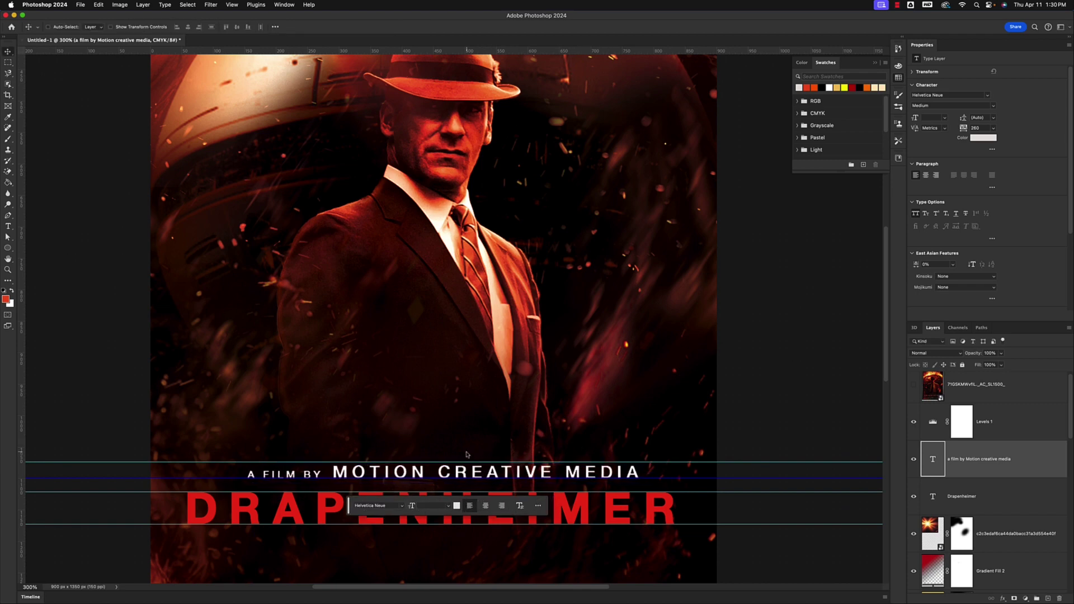
{"action": "left_click_drag", "start_coordinate": [470, 471], "coordinate": [468, 475]}
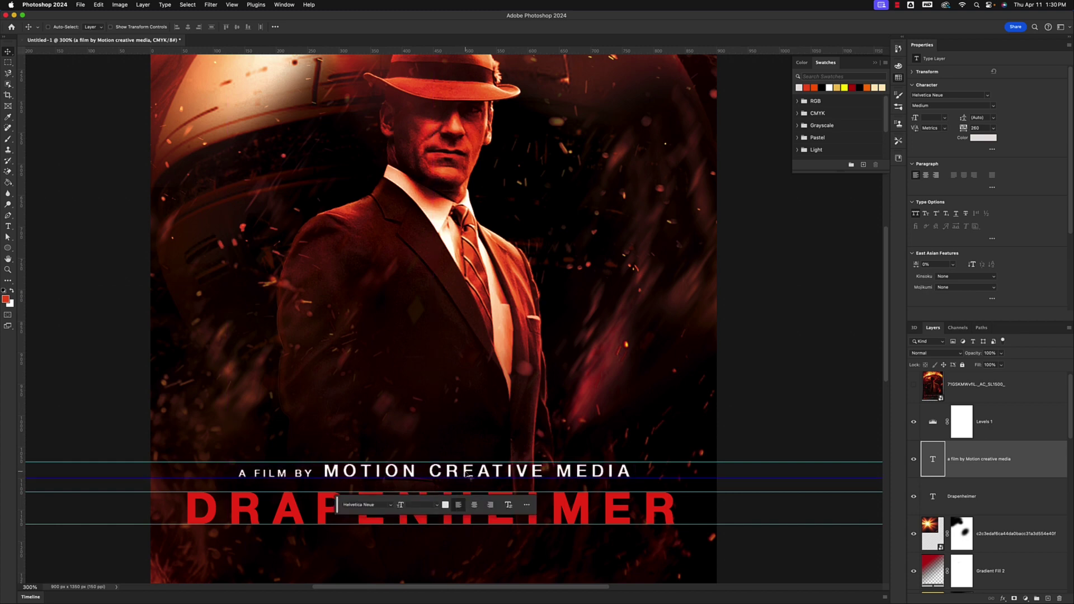
{"action": "scroll", "coordinate": [468, 476], "scroll_direction": "down", "scroll_amount": 3}
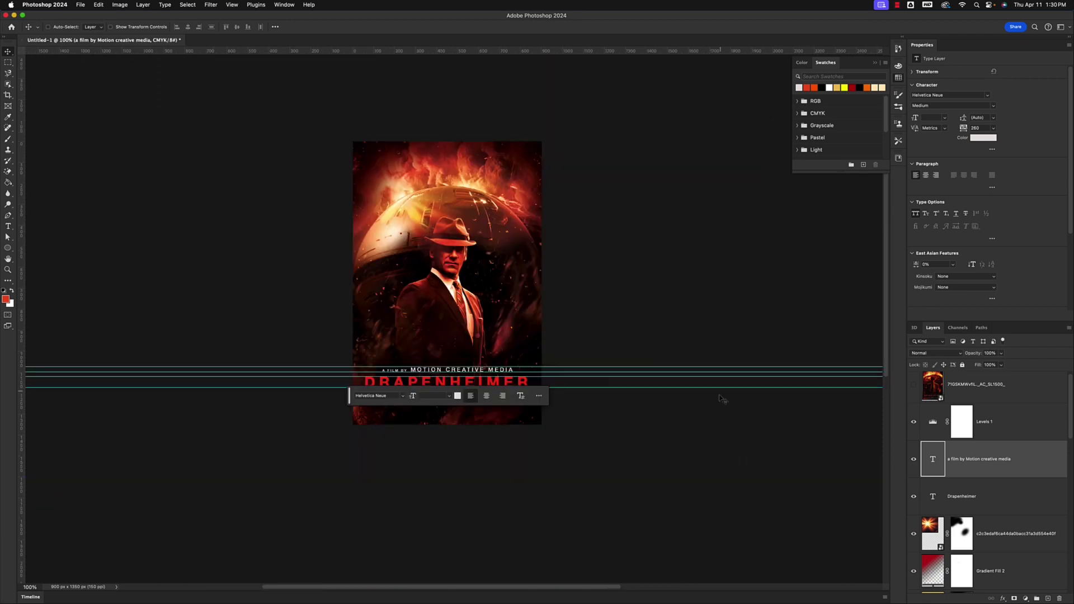
- Show and select the Oppenheimer reference poster layer, and clear all guides from the document
{"action": "left_click", "coordinate": [950, 390]}
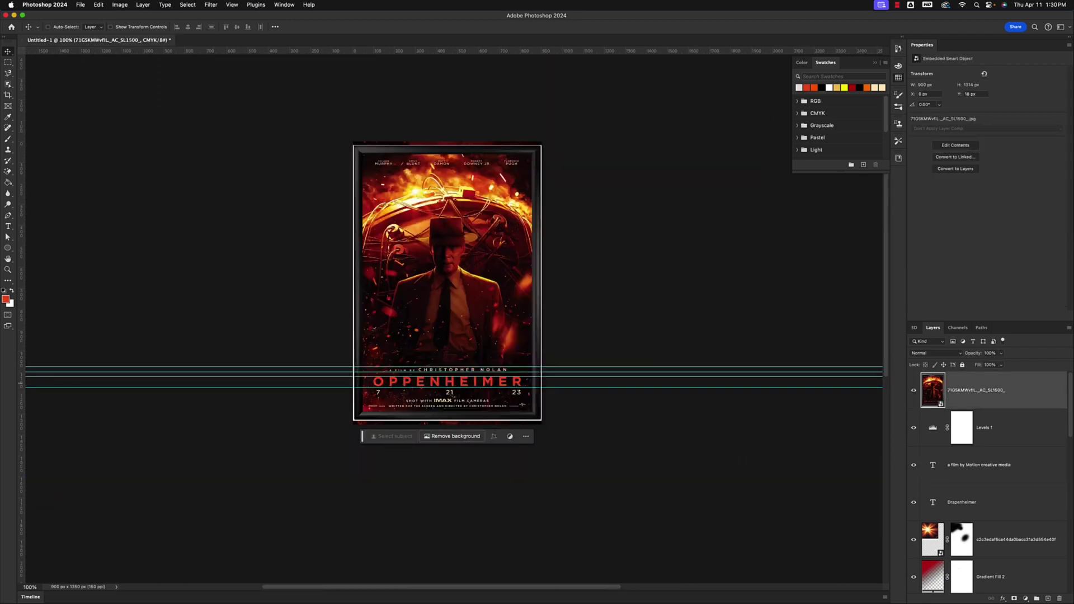
{"action": "left_click", "coordinate": [914, 388]}
{"action": "left_click", "coordinate": [229, 4]}
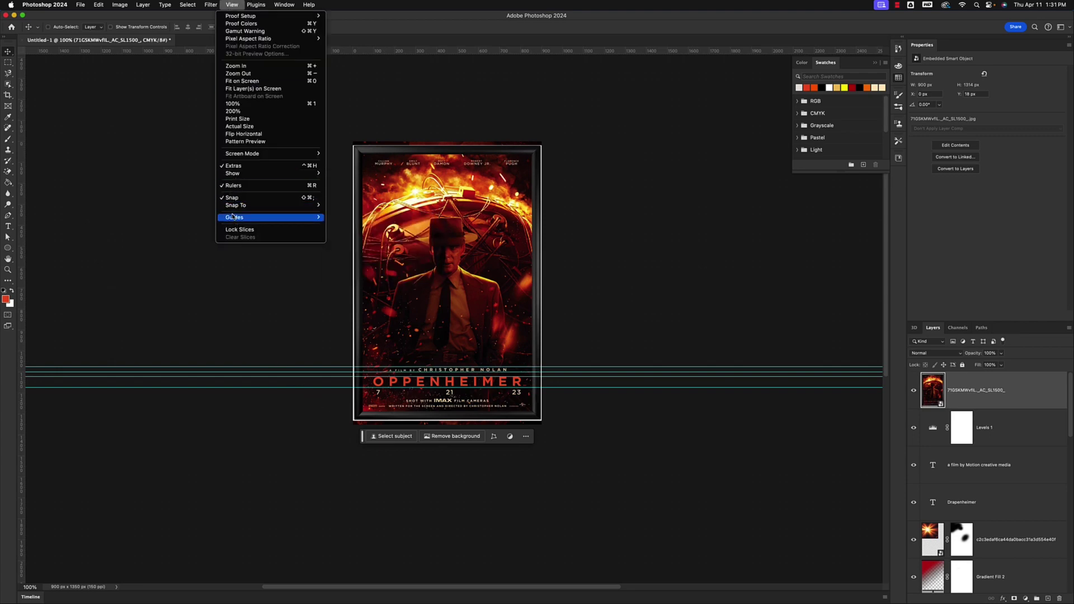
{"action": "mouse_move", "coordinate": [233, 217]}
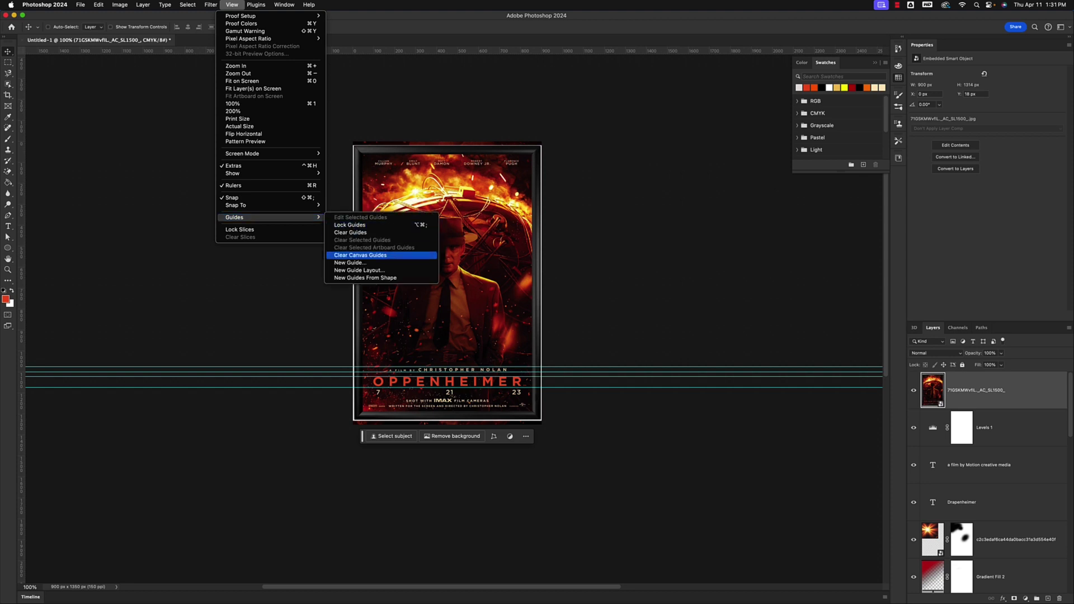
{"action": "left_click", "coordinate": [359, 232]}
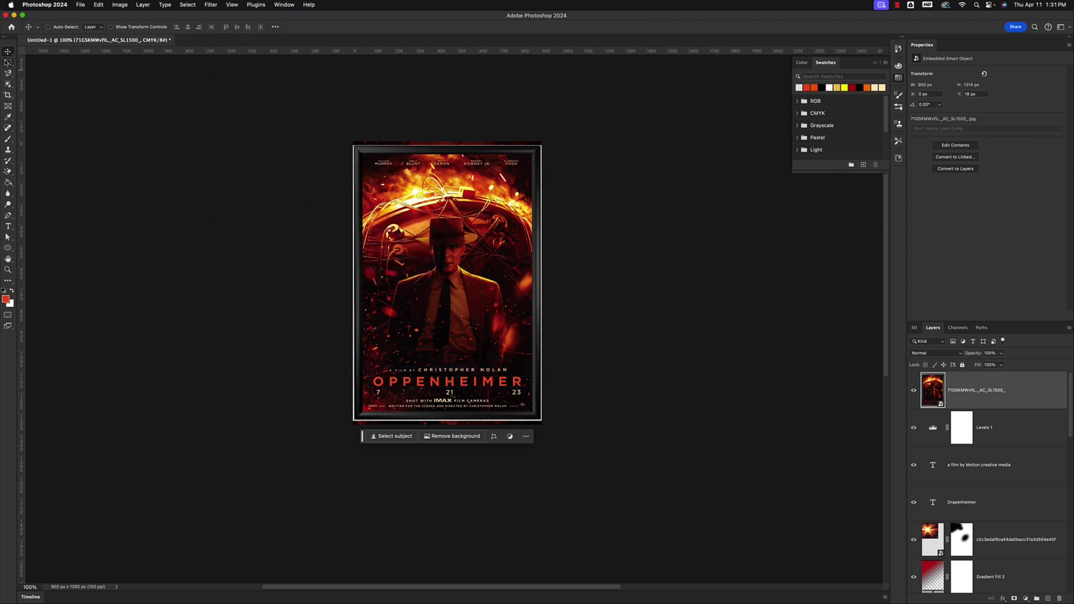
- Select only the black frame and white border around the reference poster's artwork and copy them onto a new layer
{"action": "left_click", "coordinate": [9, 63]}
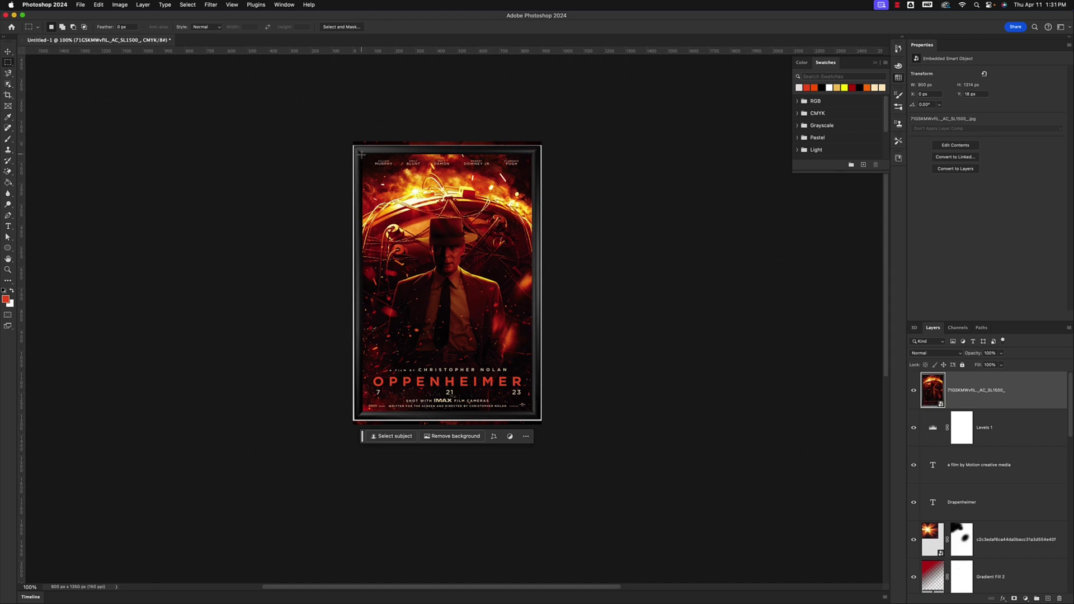
{"action": "key", "text": "super+plus"}
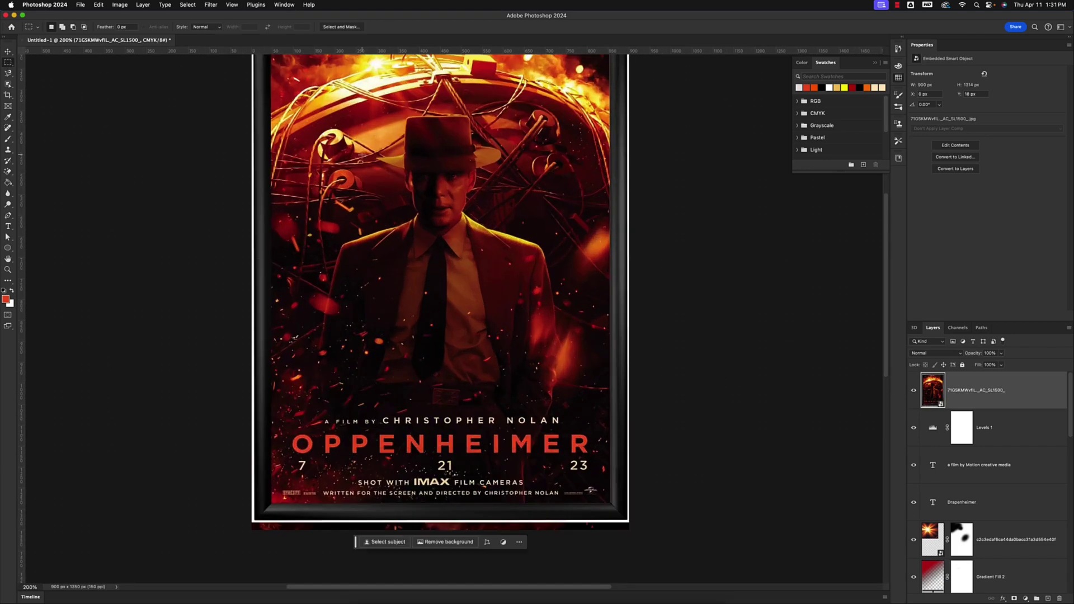
{"action": "left_click_drag", "start_coordinate": [430, 212], "coordinate": [438, 306]}
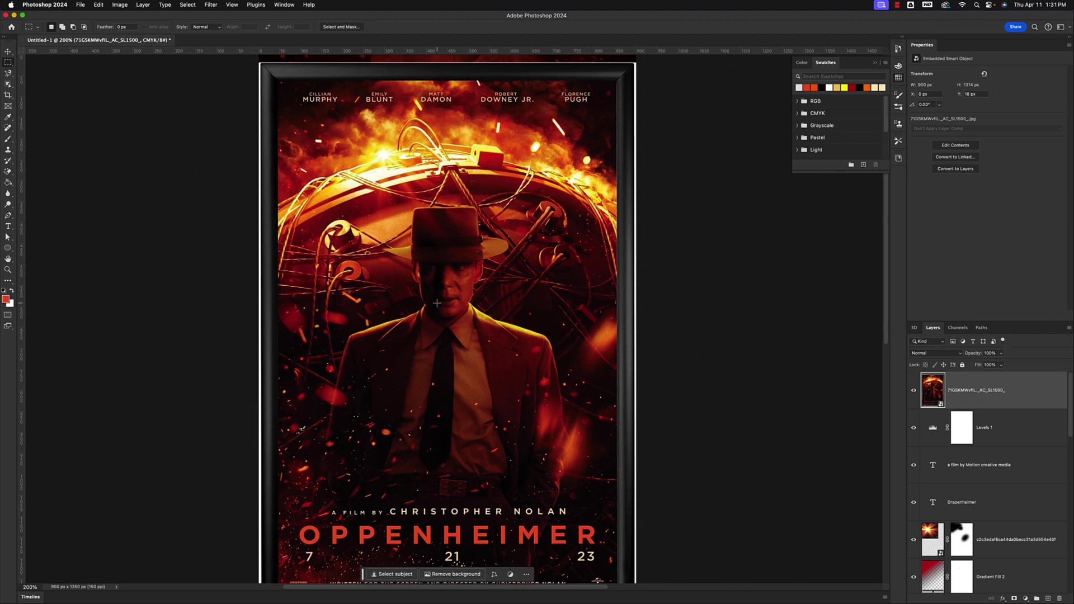
{"action": "key", "text": "super+minus"}
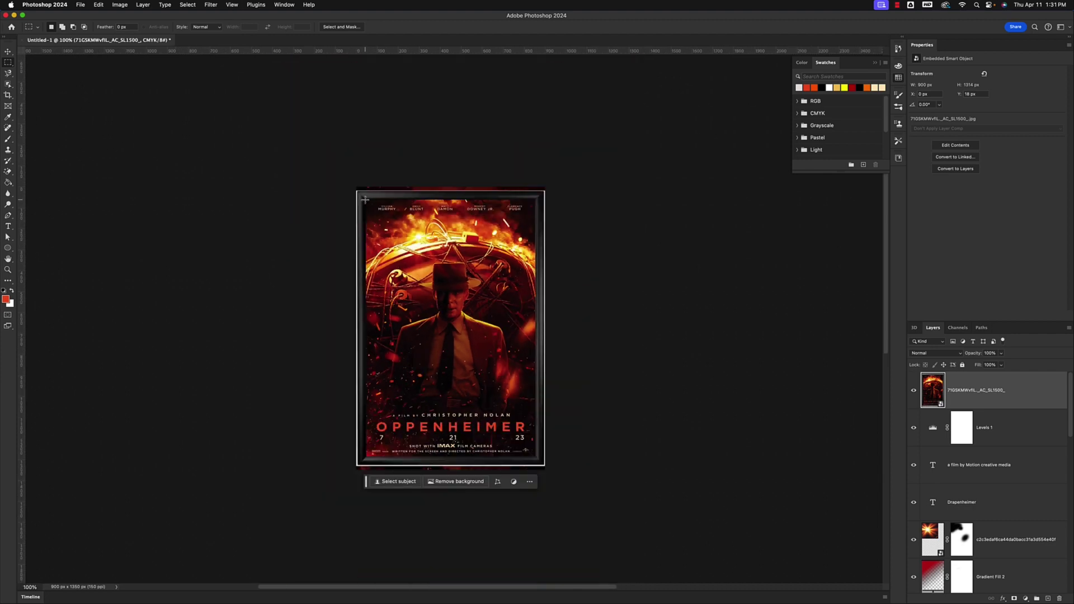
{"action": "left_click_drag", "start_coordinate": [364, 198], "coordinate": [537, 460]}
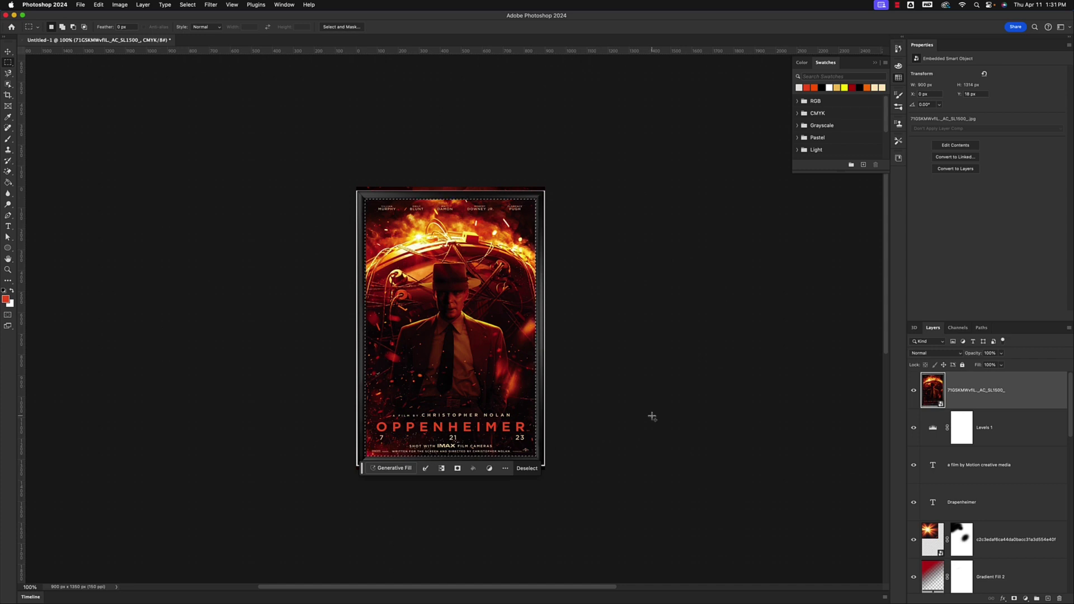
{"action": "key", "text": "super+a"}
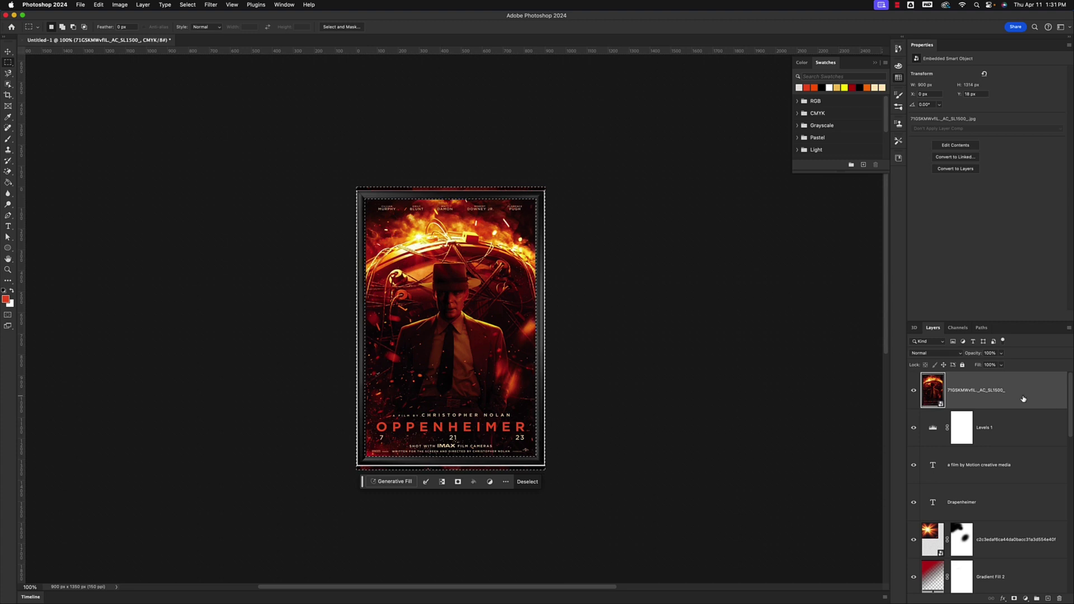
{"action": "key", "text": "alt+shift+super+n"}
{"action": "key", "text": "super+d"}
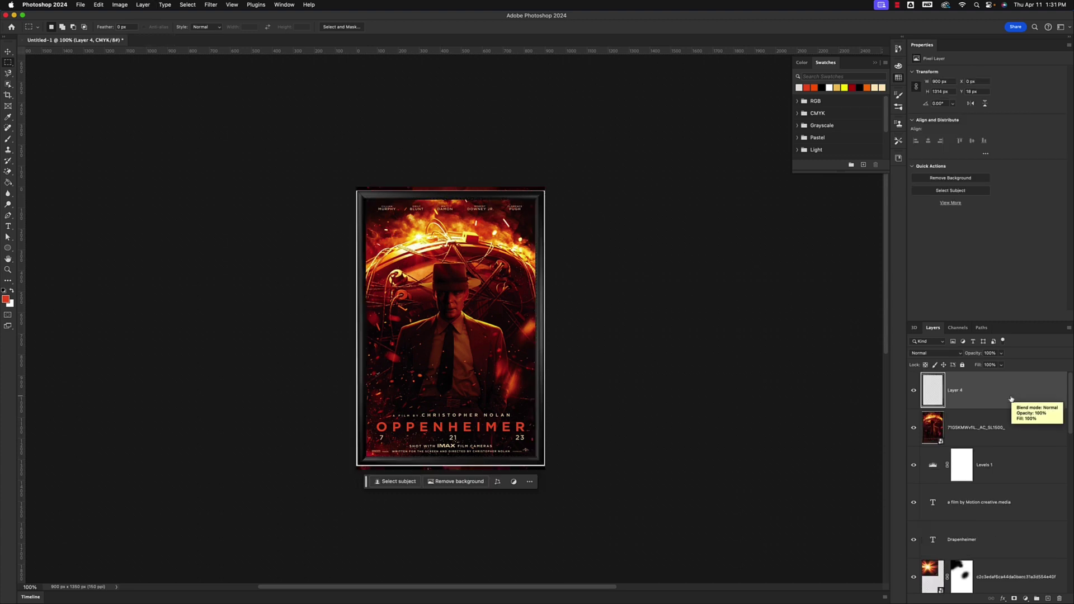
- Hide the reference poster and stretch the copied frame vertically to fill the full 900 x 1350 px canvas
{"action": "left_click", "coordinate": [913, 427]}
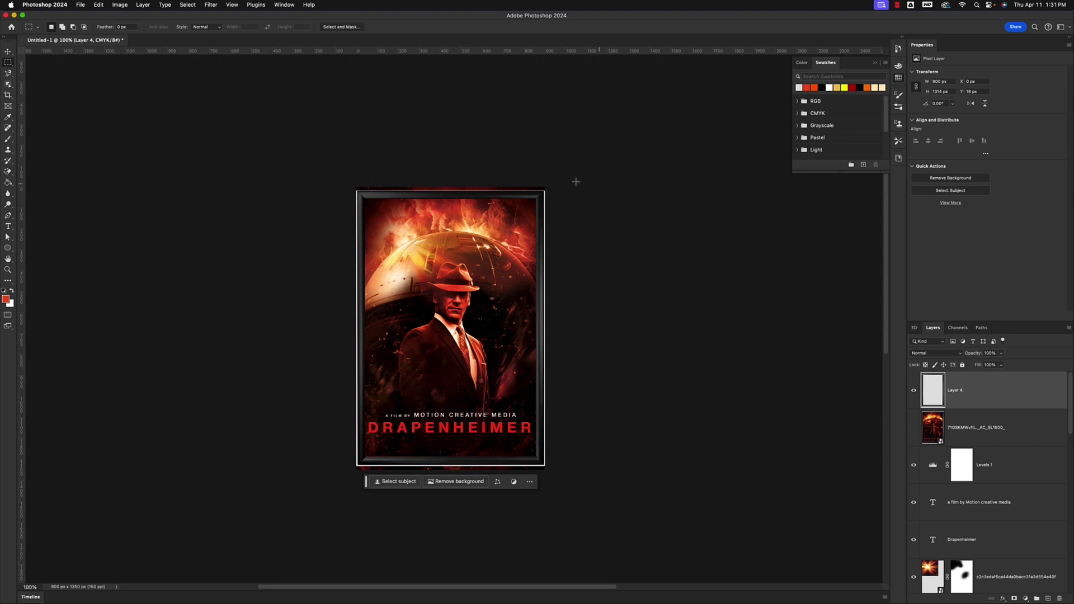
{"action": "key", "text": "super+t"}
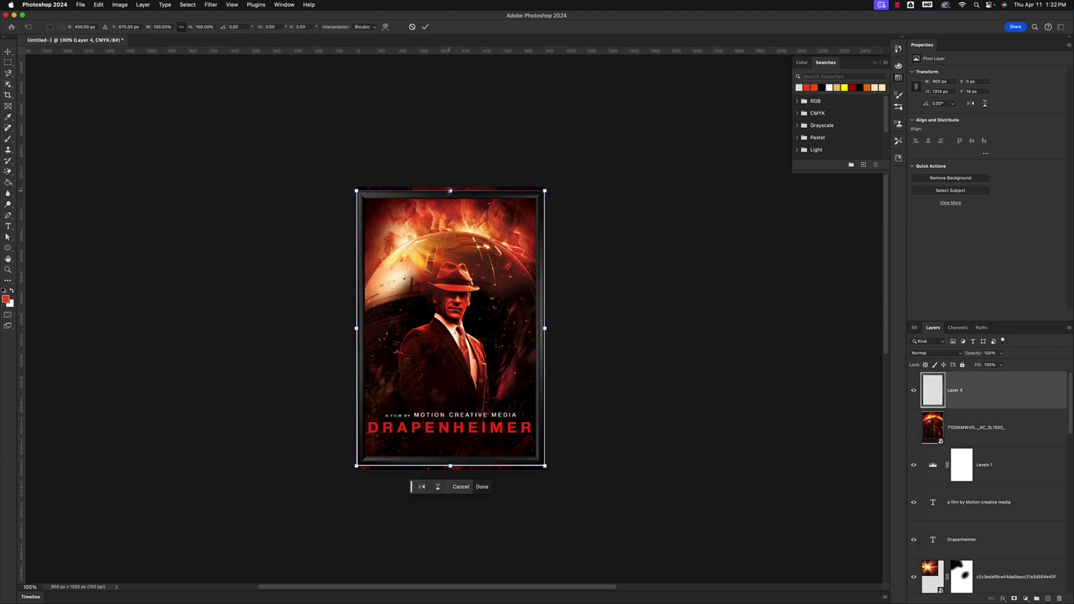
{"action": "left_click_drag", "start_coordinate": [449, 191], "coordinate": [449, 187]}
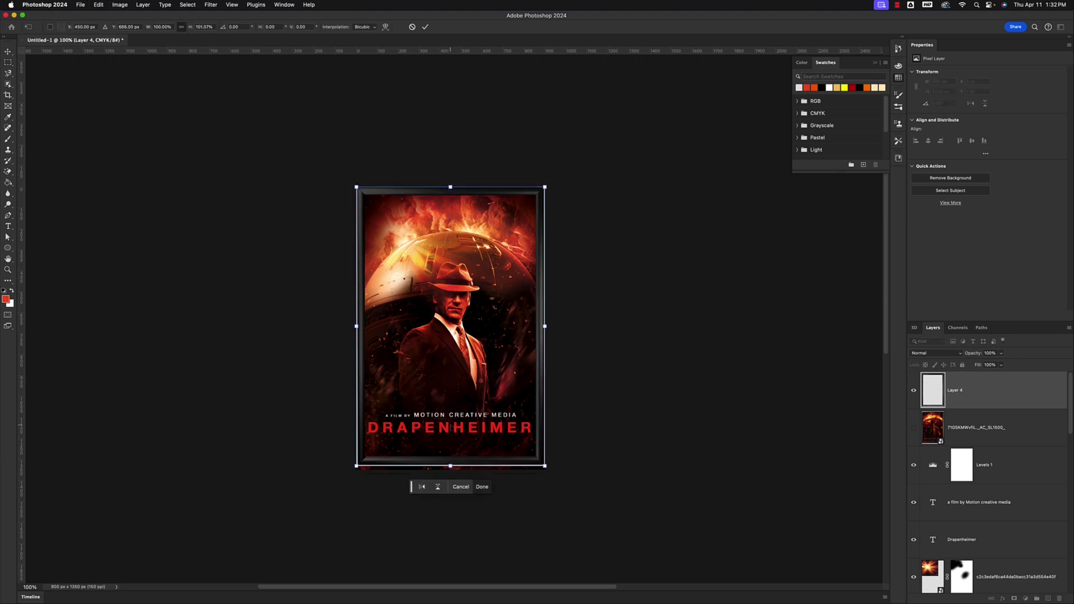
{"action": "left_click_drag", "start_coordinate": [450, 466], "coordinate": [451, 470]}
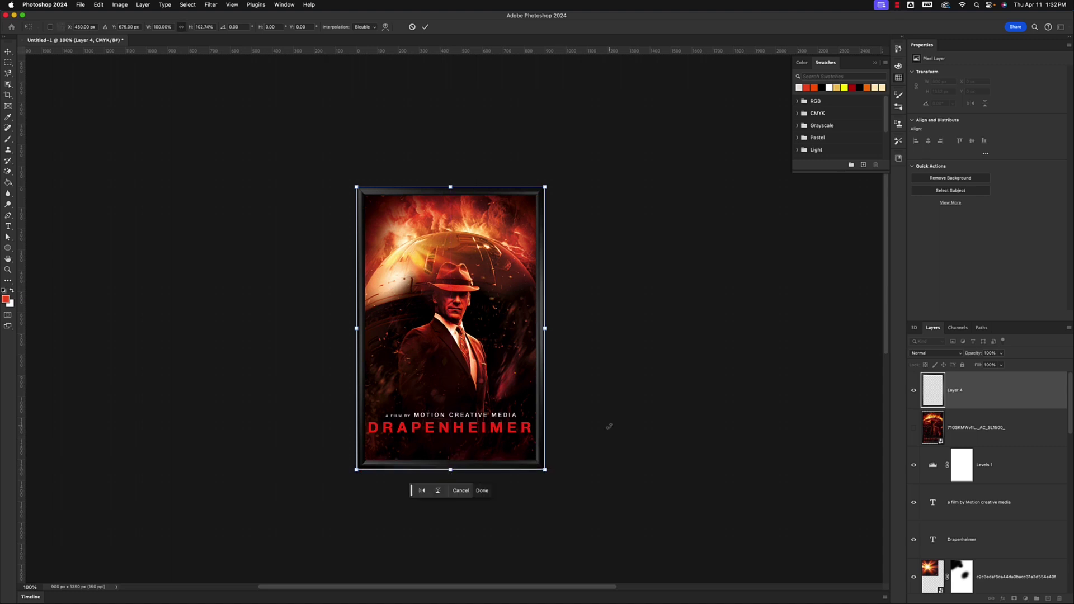
{"action": "key", "text": "Return"}
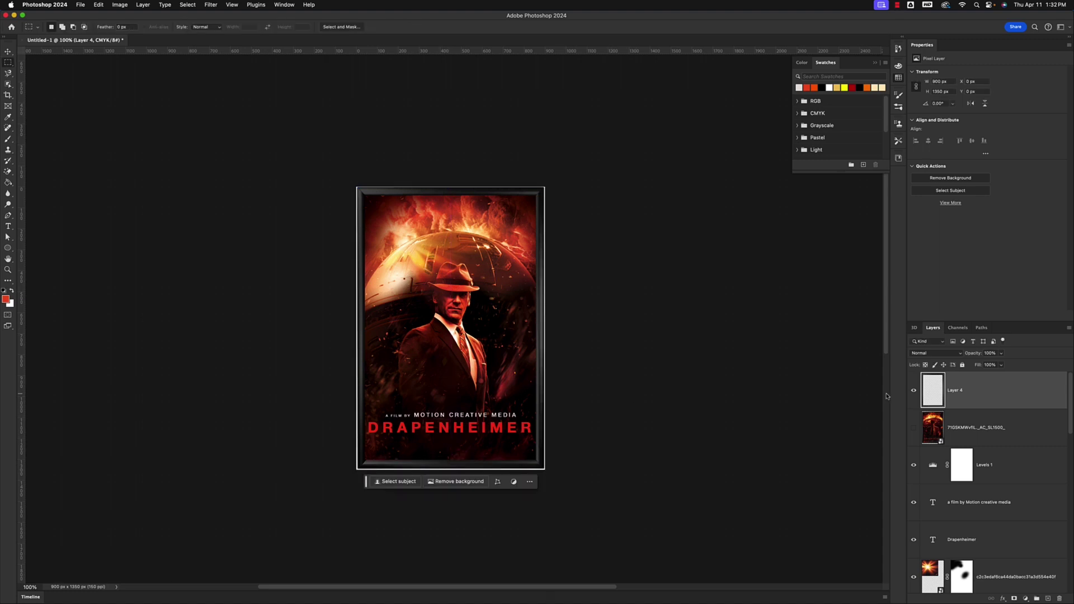
- Show the reference poster again and examine the release date numbers and credit lines beneath its title
{"action": "left_click", "coordinate": [914, 428]}
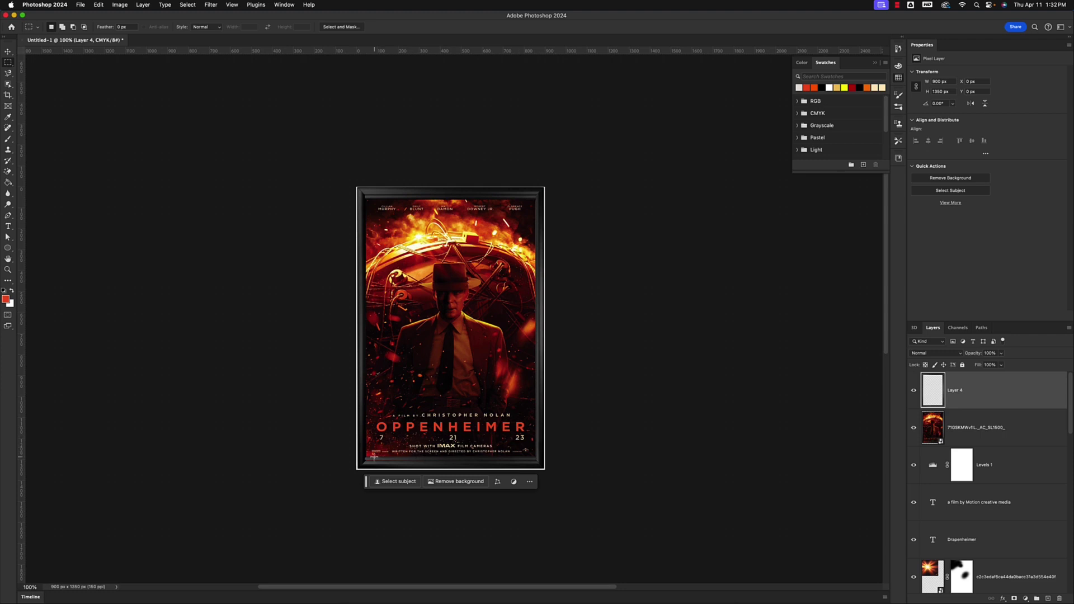
{"action": "scroll", "coordinate": [441, 365], "scroll_direction": "up", "scroll_amount": 4}
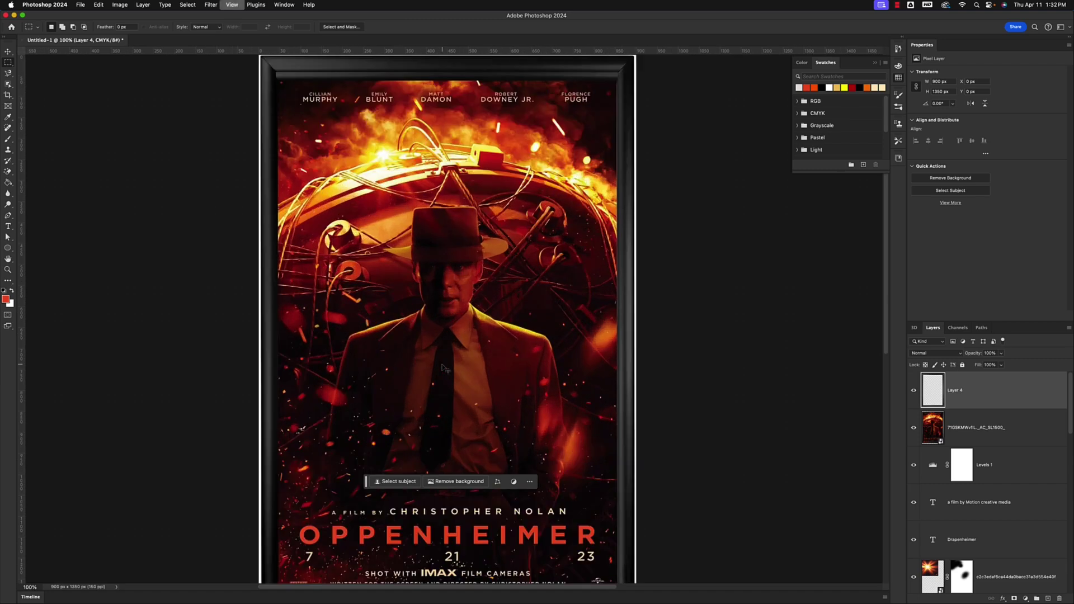
{"action": "left_click_drag", "start_coordinate": [476, 392], "coordinate": [460, 78]}
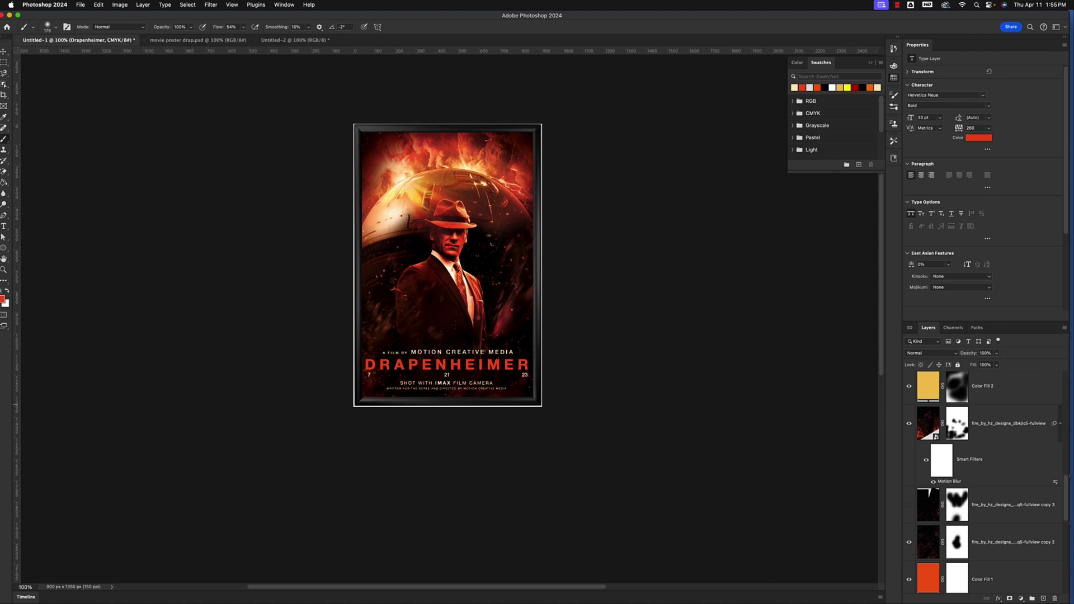
- Turn on the visibility of the fire_by_hz_designs fullview copy 3 layer
{"action": "scroll", "coordinate": [926, 407], "scroll_direction": "down", "scroll_amount": 2}
{"action": "scroll", "coordinate": [926, 407], "scroll_direction": "down", "scroll_amount": 2}
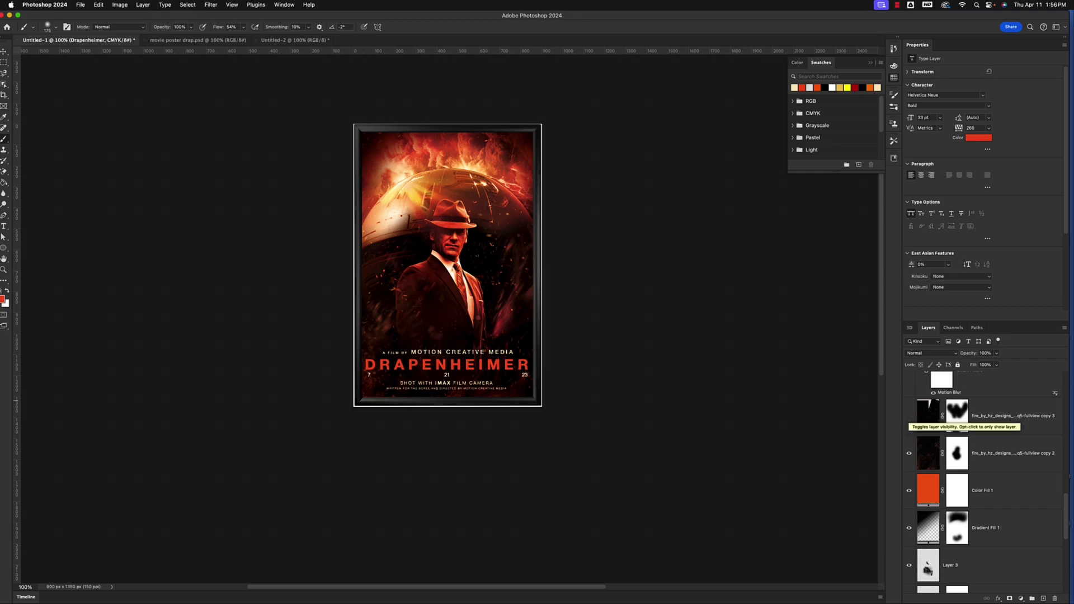
{"action": "left_click", "coordinate": [908, 417]}
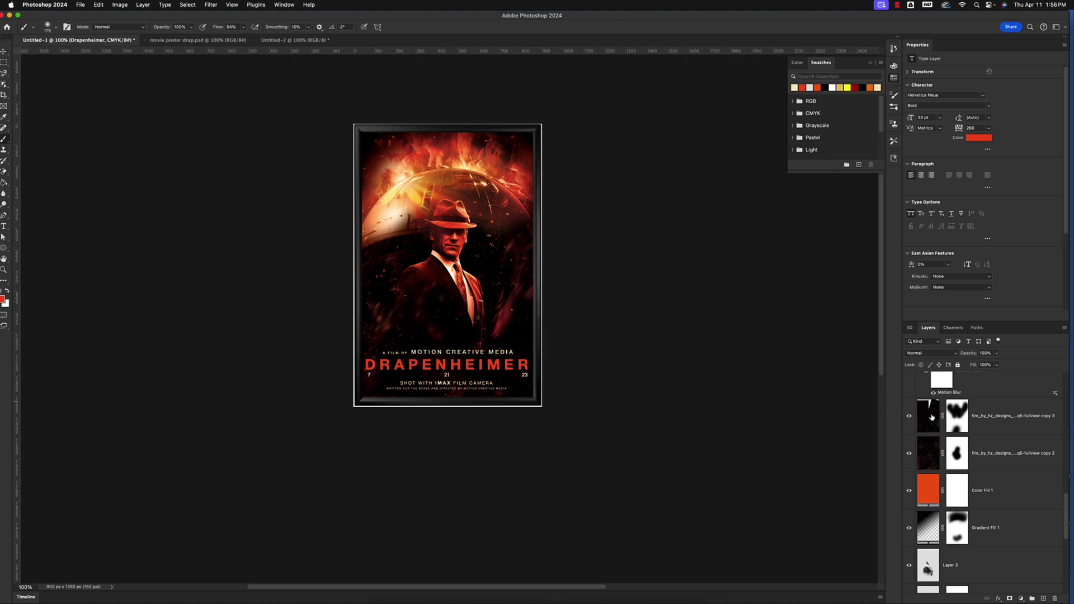
{"action": "scroll", "coordinate": [928, 428], "scroll_direction": "up", "scroll_amount": 10}
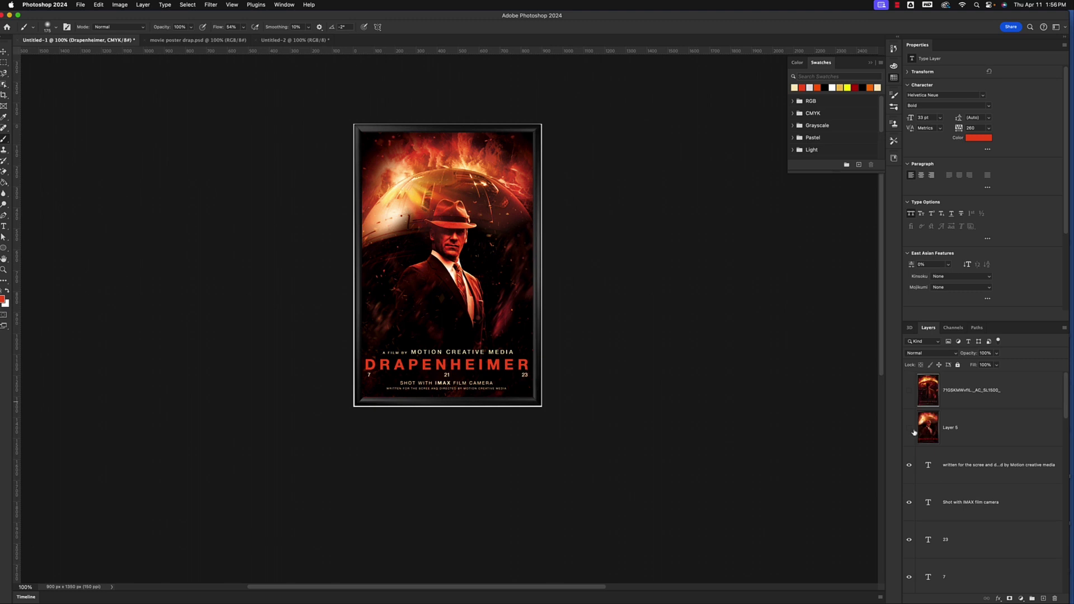
- Show the Oppenheimer reference poster briefly to compare it with the Drapenheimer artwork, and hide it again
{"action": "left_click", "coordinate": [909, 397]}
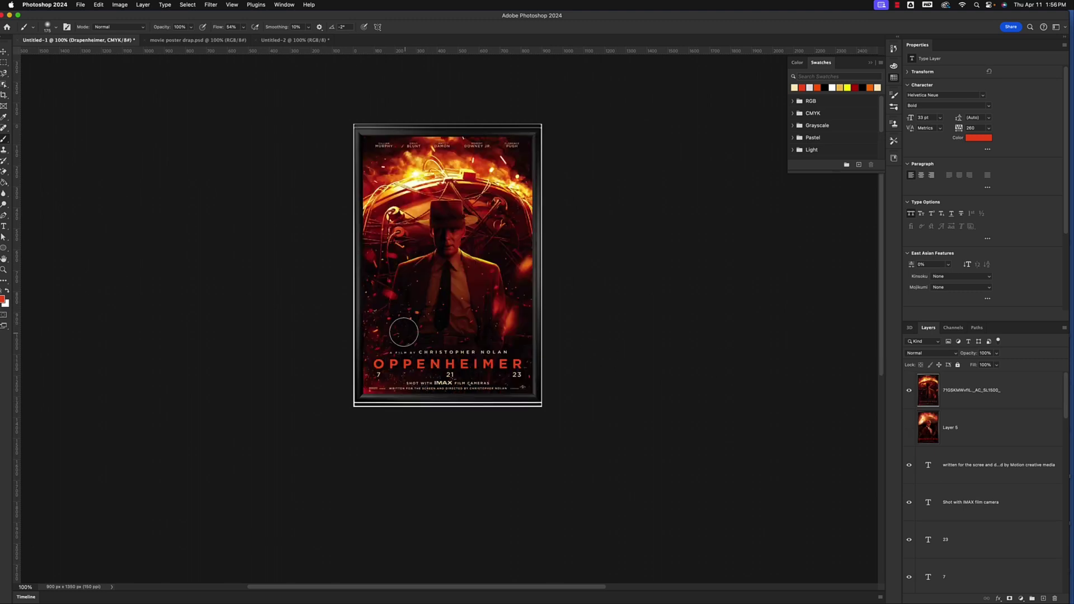
{"action": "left_click", "coordinate": [909, 390]}
- Set the blend mode of the fire_by_hz_designs fullview copy 3 layer to Lighten
{"action": "scroll", "coordinate": [951, 449], "scroll_direction": "down", "scroll_amount": 5}
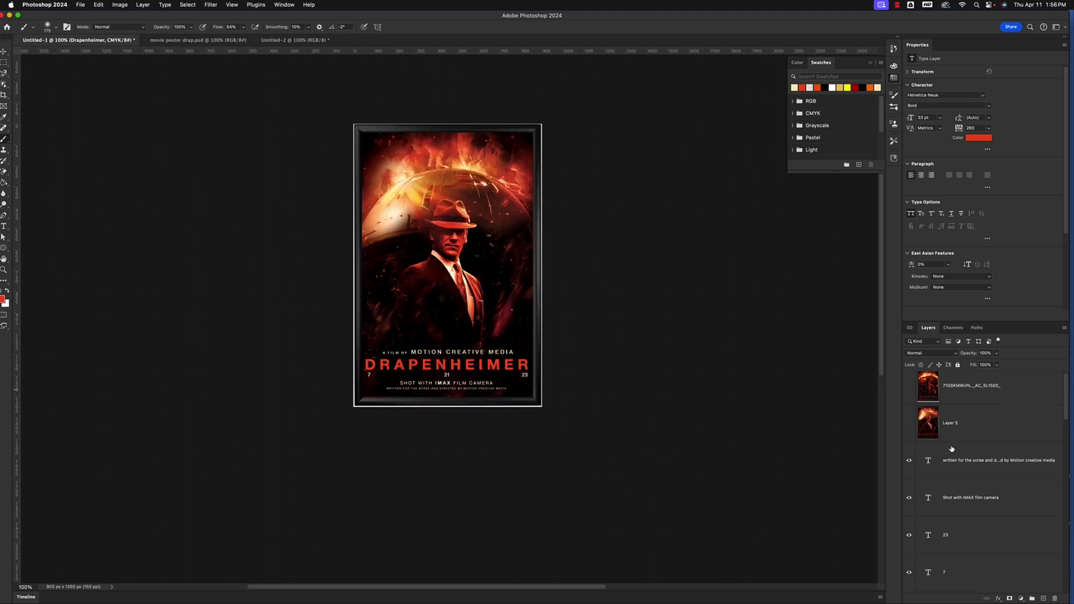
{"action": "scroll", "coordinate": [952, 448], "scroll_direction": "down", "scroll_amount": 8}
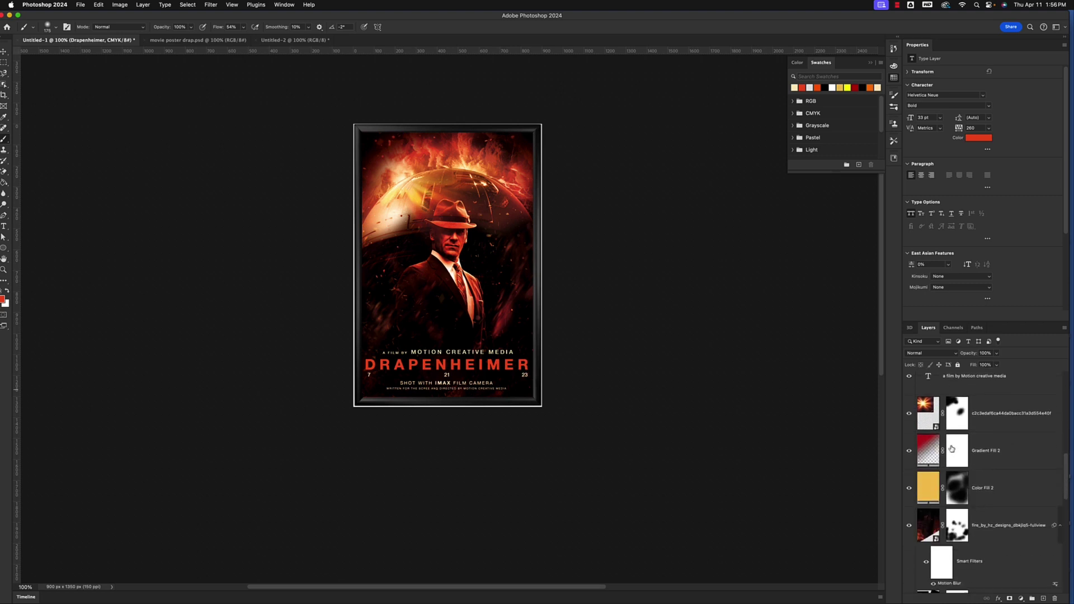
{"action": "scroll", "coordinate": [951, 448], "scroll_direction": "down", "scroll_amount": 5}
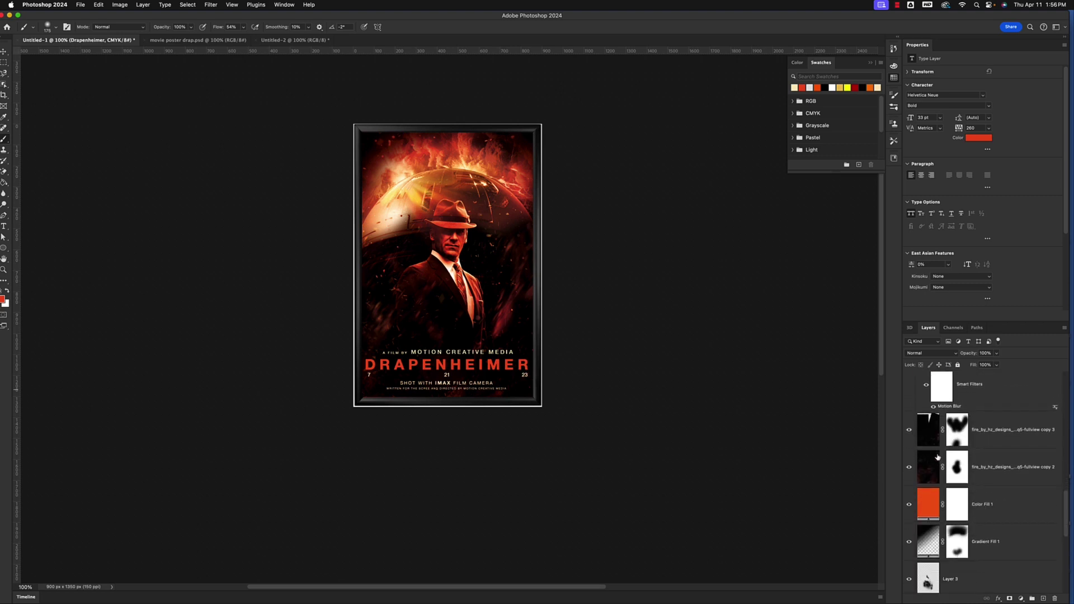
{"action": "left_click", "coordinate": [909, 430]}
{"action": "left_click", "coordinate": [909, 431]}
{"action": "left_click", "coordinate": [930, 435]}
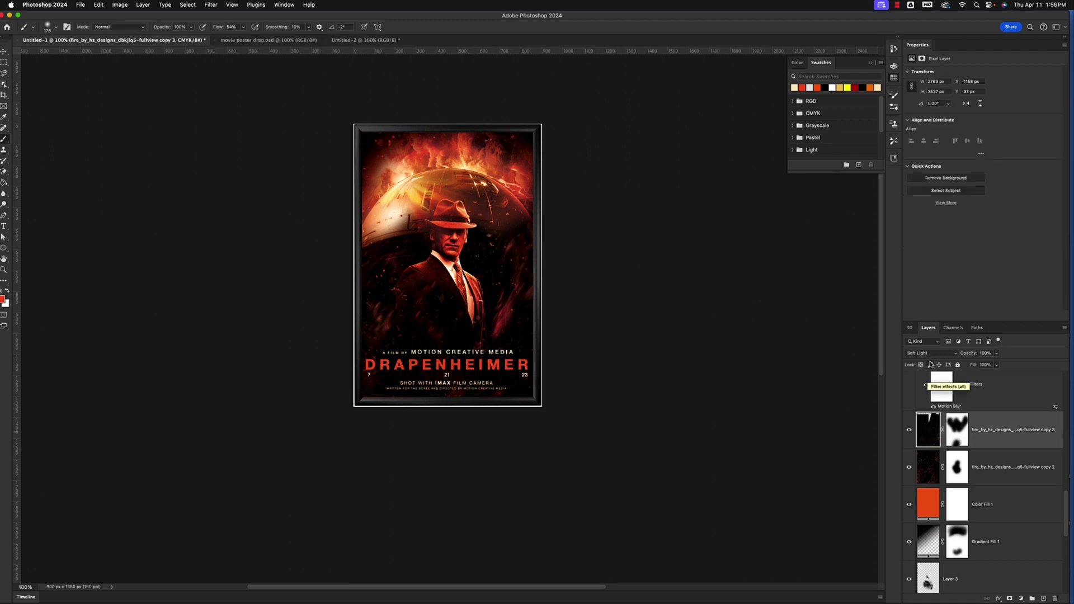
{"action": "left_click", "coordinate": [942, 354]}
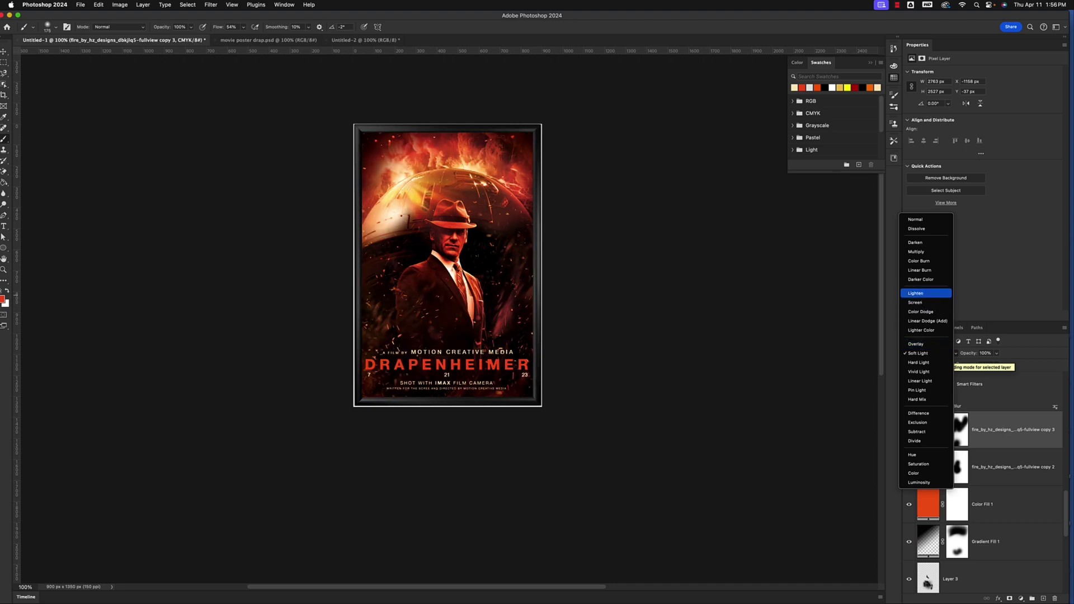
{"action": "left_click", "coordinate": [916, 294]}
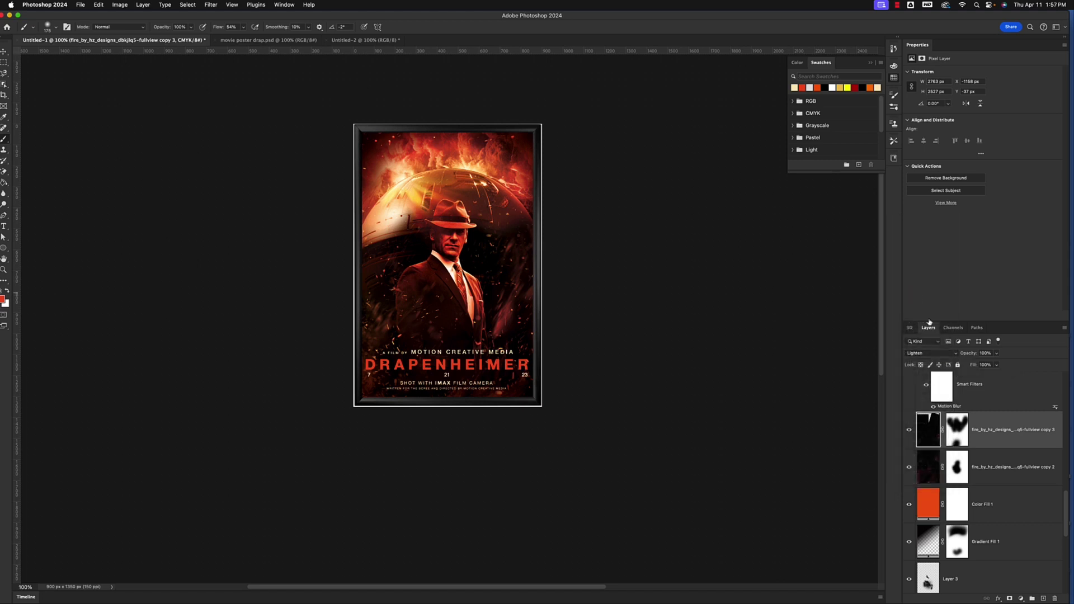
- Duplicate the fire fullview copy 3 layer and set the duplicate to Soft Light at 60% opacity
{"action": "key", "text": "super+j"}
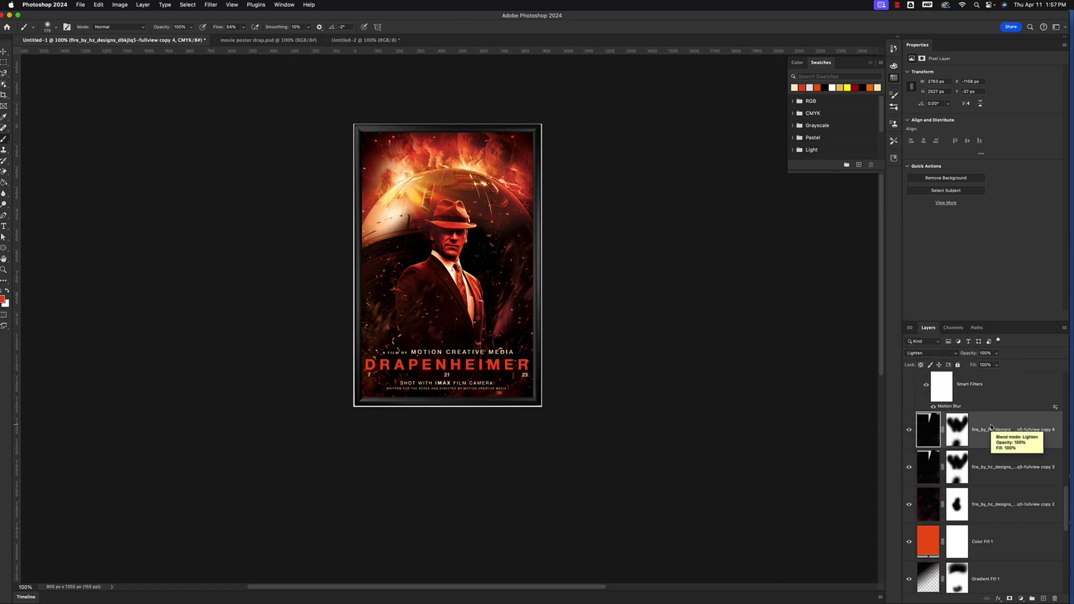
{"action": "left_click", "coordinate": [931, 354]}
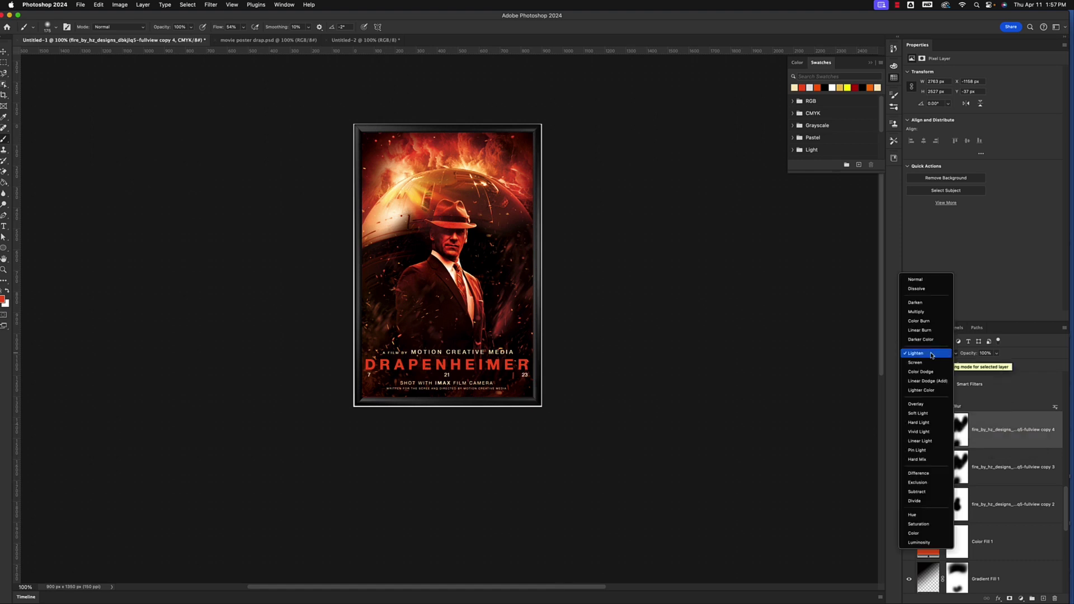
{"action": "left_click", "coordinate": [929, 413]}
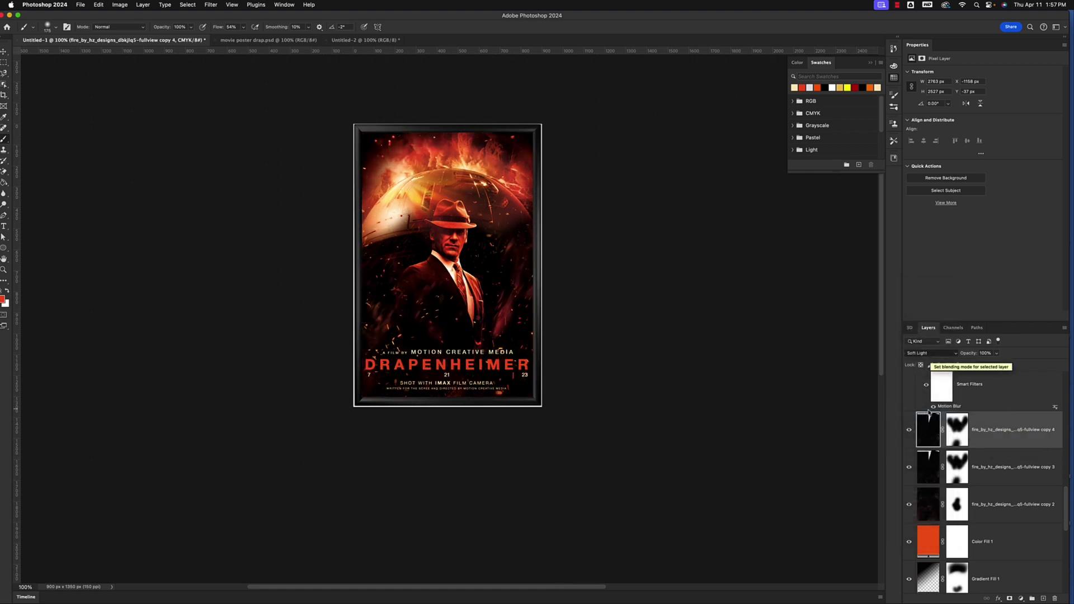
{"action": "left_click", "coordinate": [996, 353]}
{"action": "left_click_drag", "start_coordinate": [996, 365], "coordinate": [981, 364]}
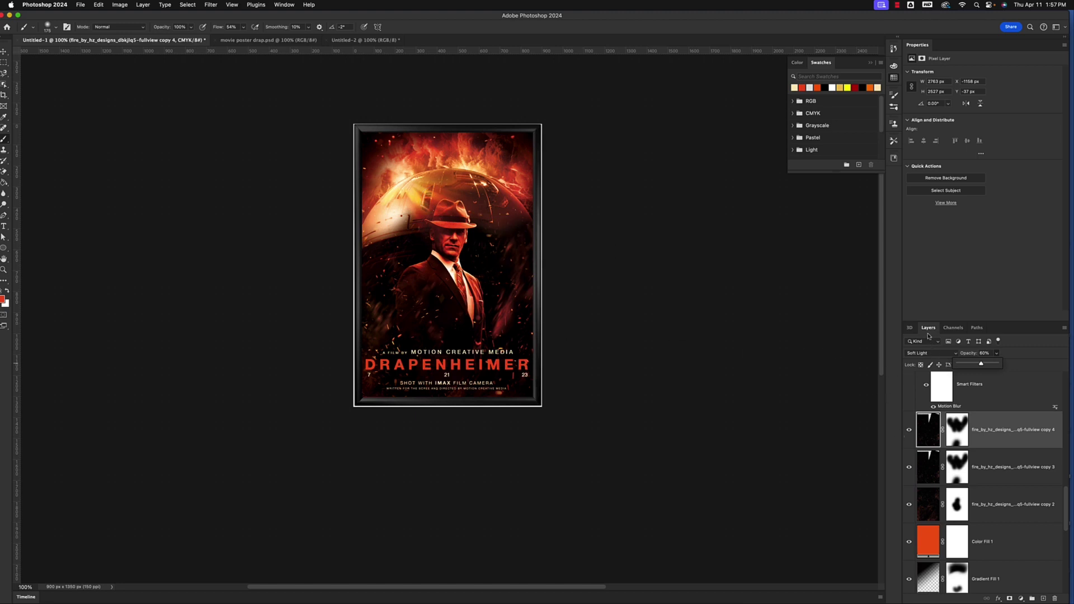
- Detach the Layers panel beside the poster and enlarge it to show as much of the layer stack as possible
{"action": "left_click_drag", "start_coordinate": [928, 327], "coordinate": [564, 86]}
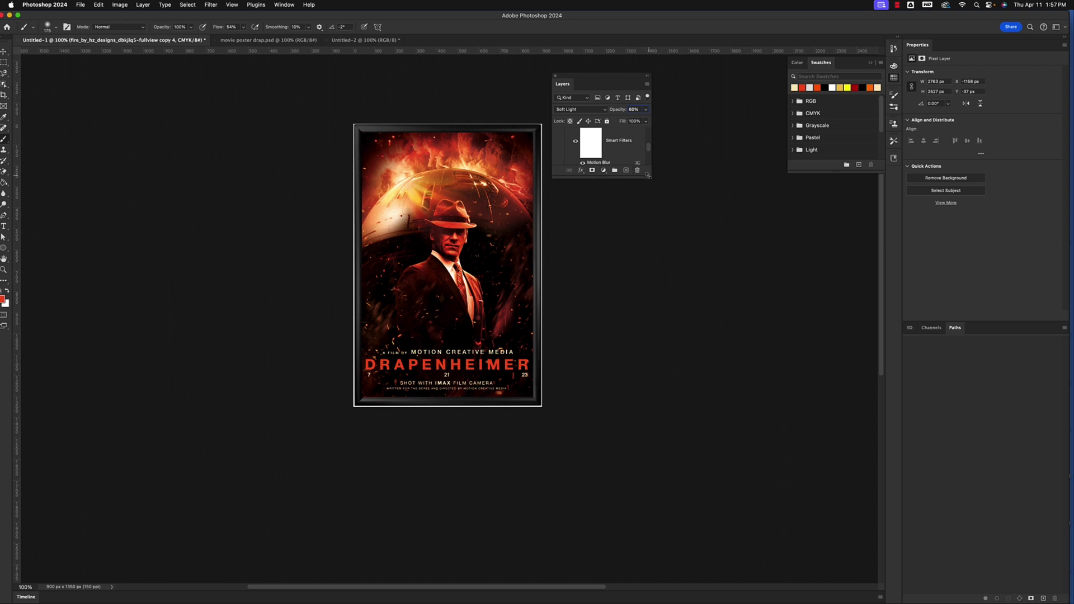
{"action": "left_click_drag", "start_coordinate": [648, 175], "coordinate": [846, 597]}
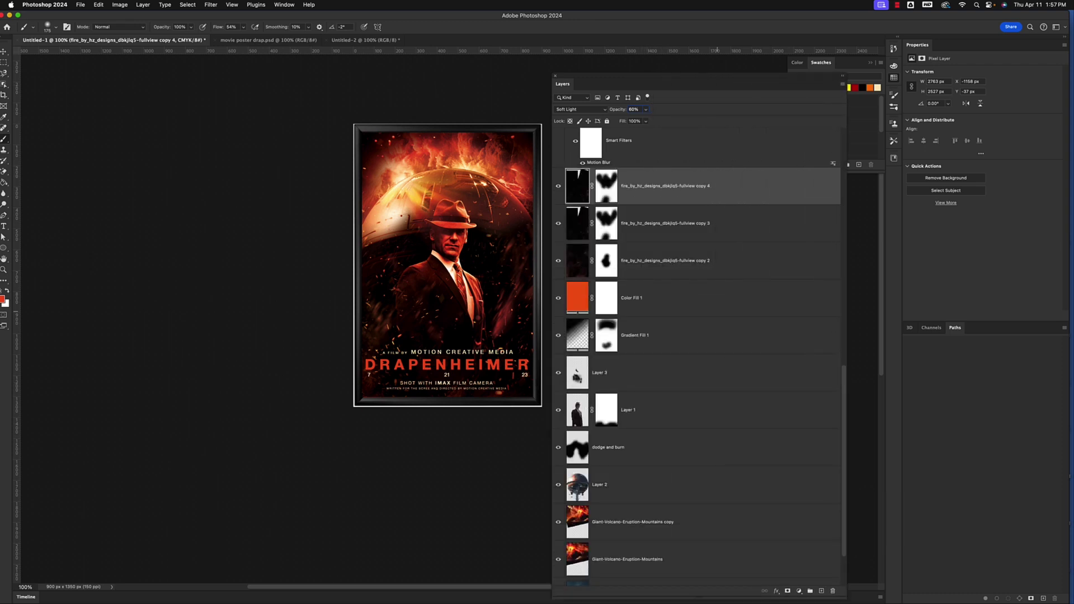
{"action": "left_click_drag", "start_coordinate": [691, 86], "coordinate": [683, 34]}
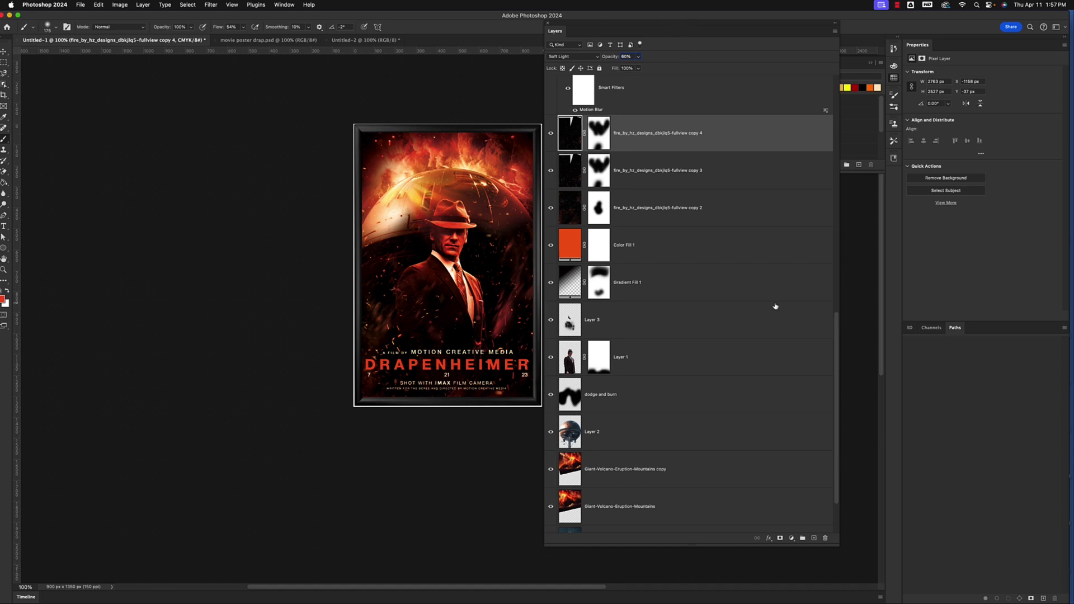
{"action": "left_click_drag", "start_coordinate": [837, 542], "coordinate": [890, 593]}
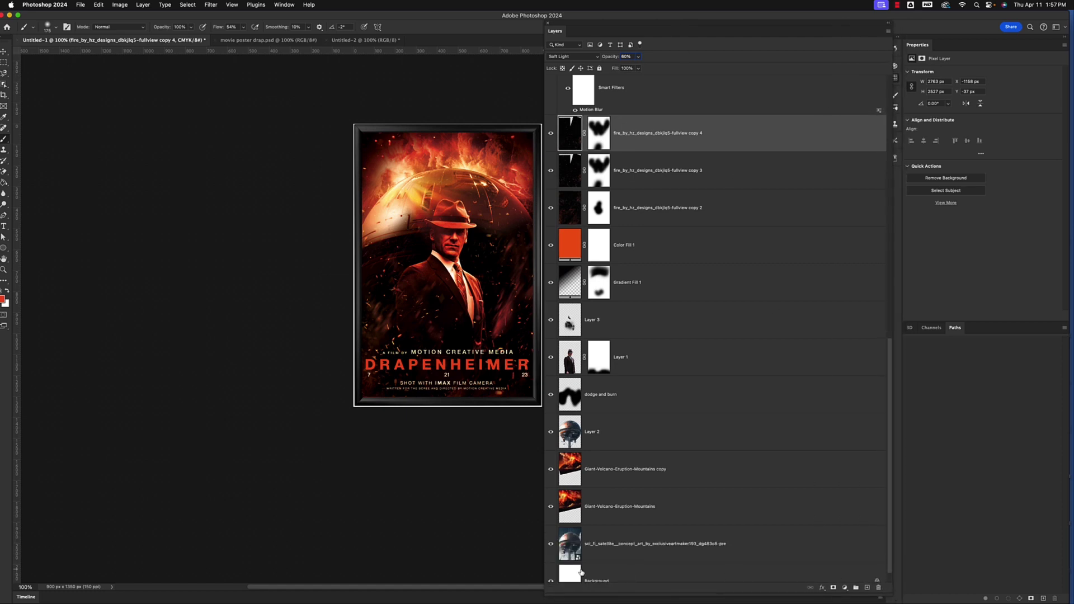
{"action": "left_click_drag", "start_coordinate": [562, 580], "coordinate": [880, 591]}
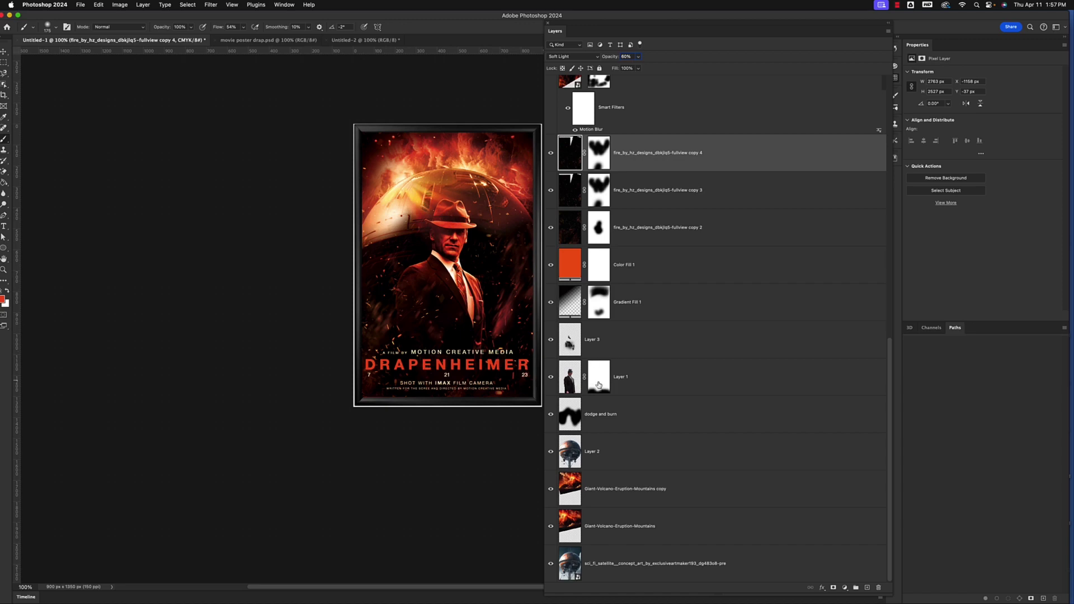
- Examine the poster's layer stack from the satellite and volcano images up through the fire, fill, text and reference layers
{"action": "scroll", "coordinate": [627, 292], "scroll_direction": "up", "scroll_amount": 2}
{"action": "scroll", "coordinate": [627, 293], "scroll_direction": "up", "scroll_amount": 1}
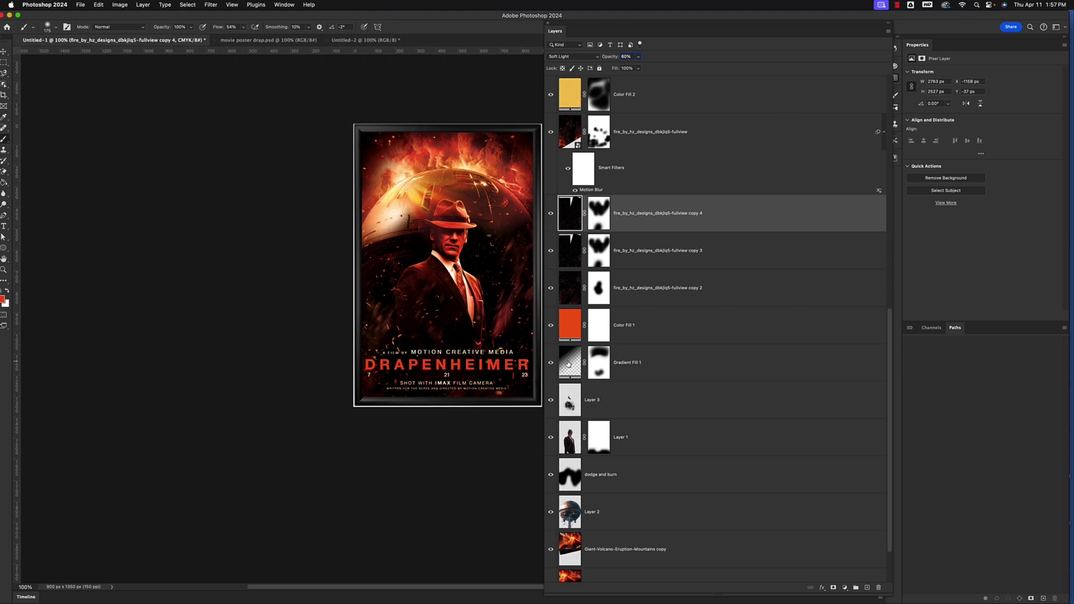
{"action": "scroll", "coordinate": [569, 283], "scroll_direction": "up", "scroll_amount": 2}
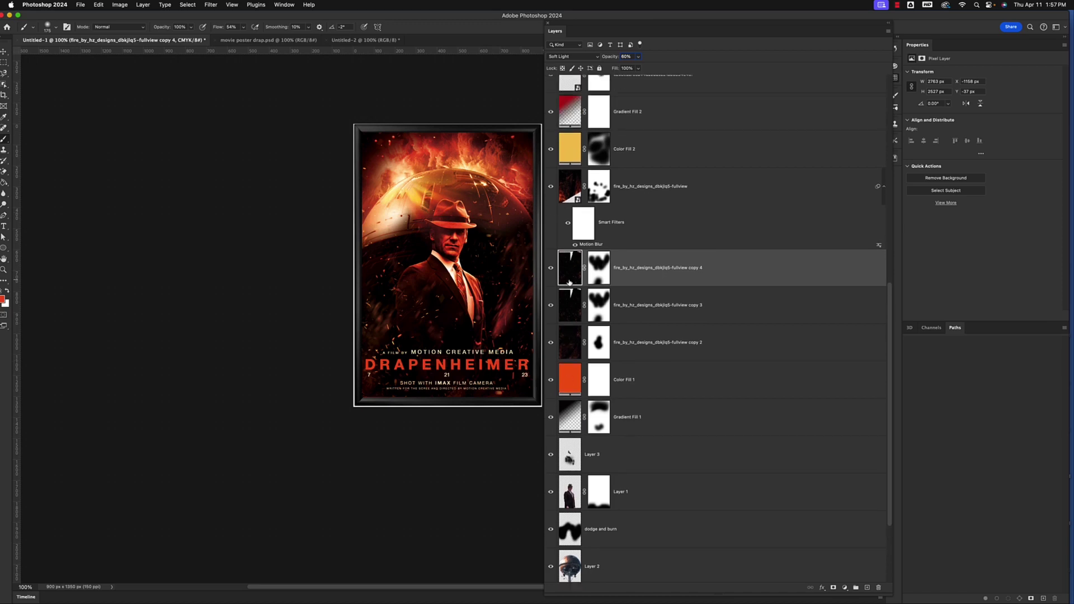
{"action": "scroll", "coordinate": [569, 283], "scroll_direction": "up", "scroll_amount": 2}
{"action": "scroll", "coordinate": [629, 259], "scroll_direction": "up", "scroll_amount": 3}
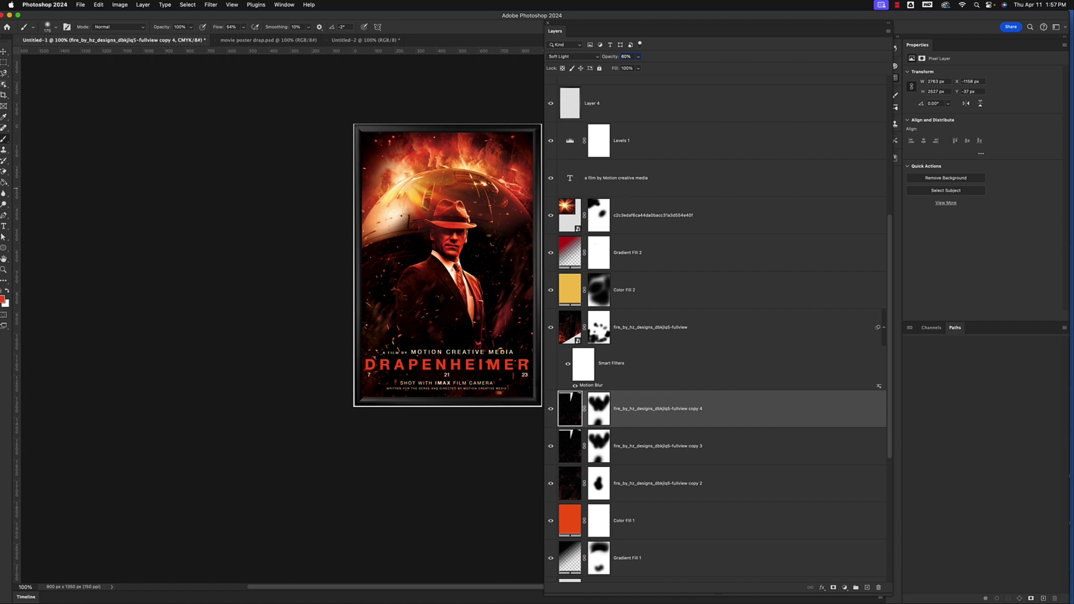
{"action": "scroll", "coordinate": [625, 201], "scroll_direction": "up", "scroll_amount": 1}
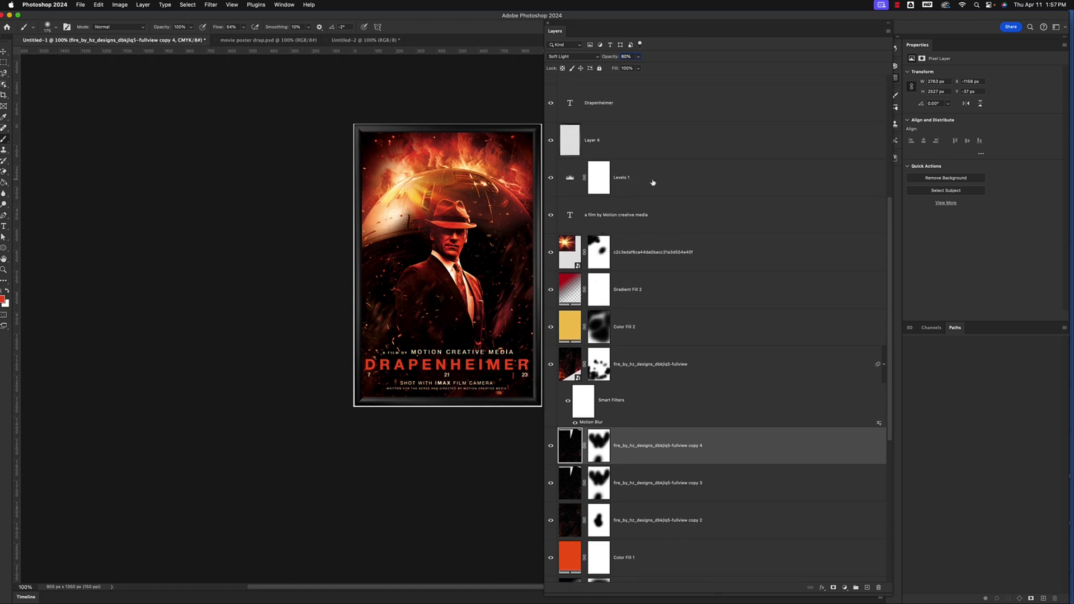
{"action": "scroll", "coordinate": [623, 182], "scroll_direction": "up", "scroll_amount": 8}
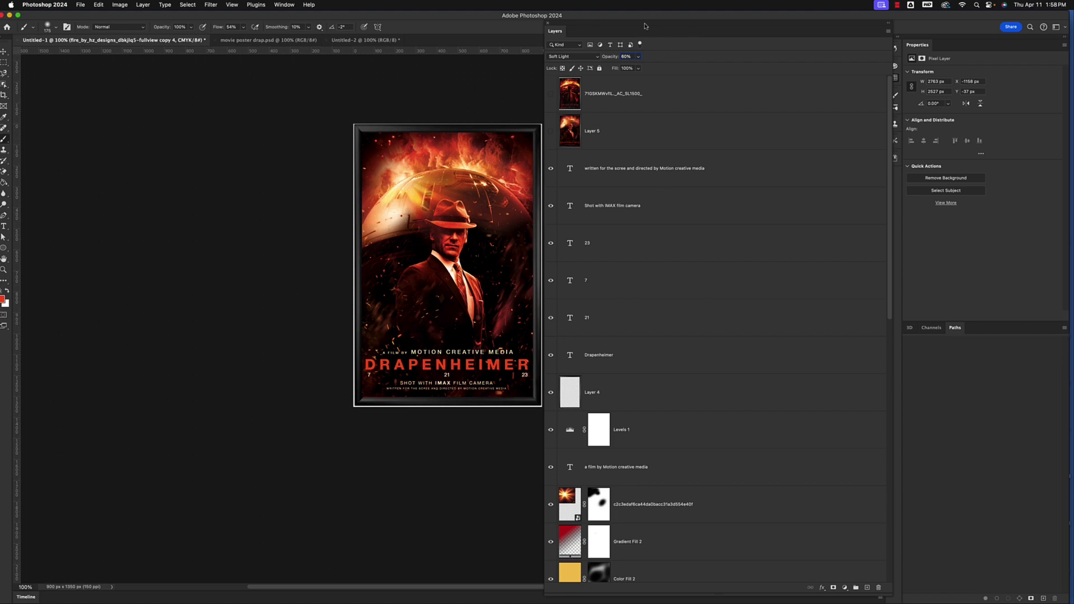
- Move the enlarged Layers panel out of the way and inspect the finished poster's figure, sparks and credit text up close
{"action": "mouse_move", "coordinate": [552, 30]}
{"action": "left_mouse_down"}
{"action": "mouse_move", "coordinate": [894, 261]}
{"action": "mouse_move", "coordinate": [937, 370]}
{"action": "mouse_move", "coordinate": [936, 349]}
{"action": "mouse_move", "coordinate": [976, 336]}
{"action": "left_mouse_up"}
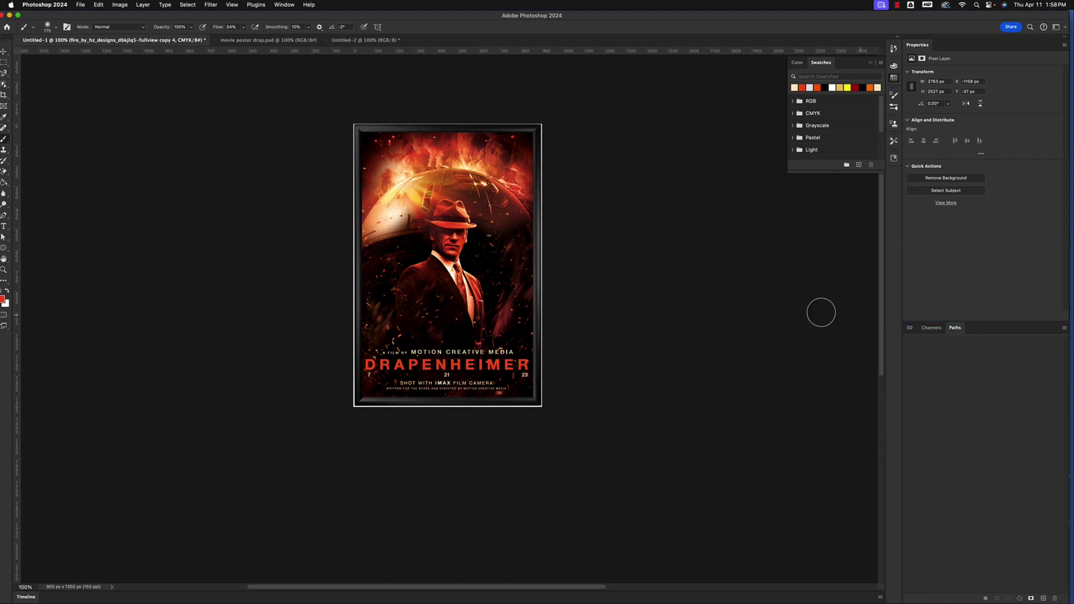
{"action": "key", "text": "super+equal"}
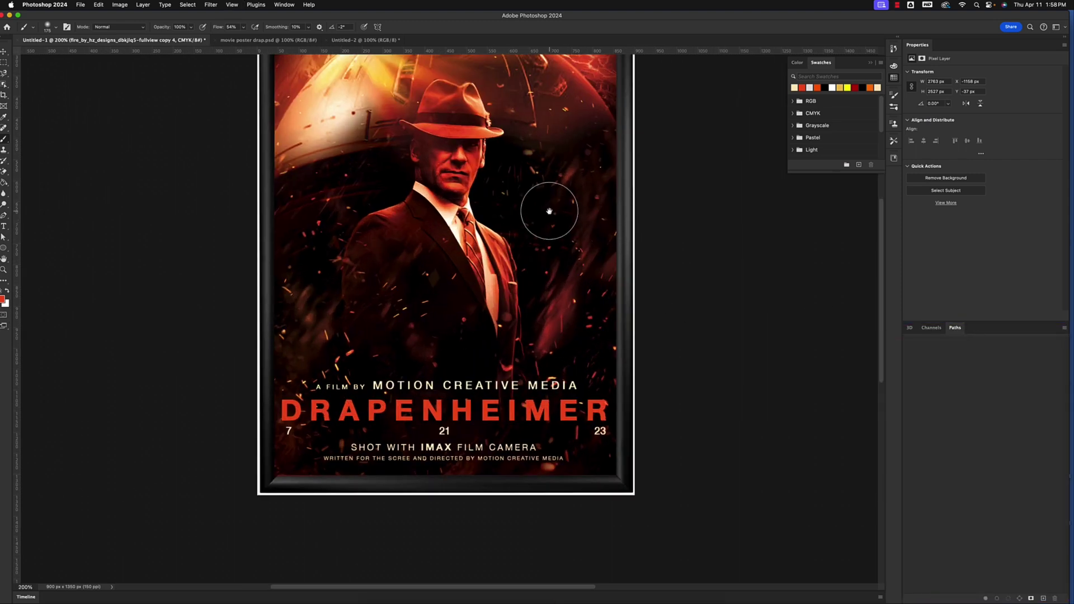
{"action": "left_click_drag", "start_coordinate": [546, 211], "coordinate": [581, 285]}
{"action": "key", "text": "super+minus"}
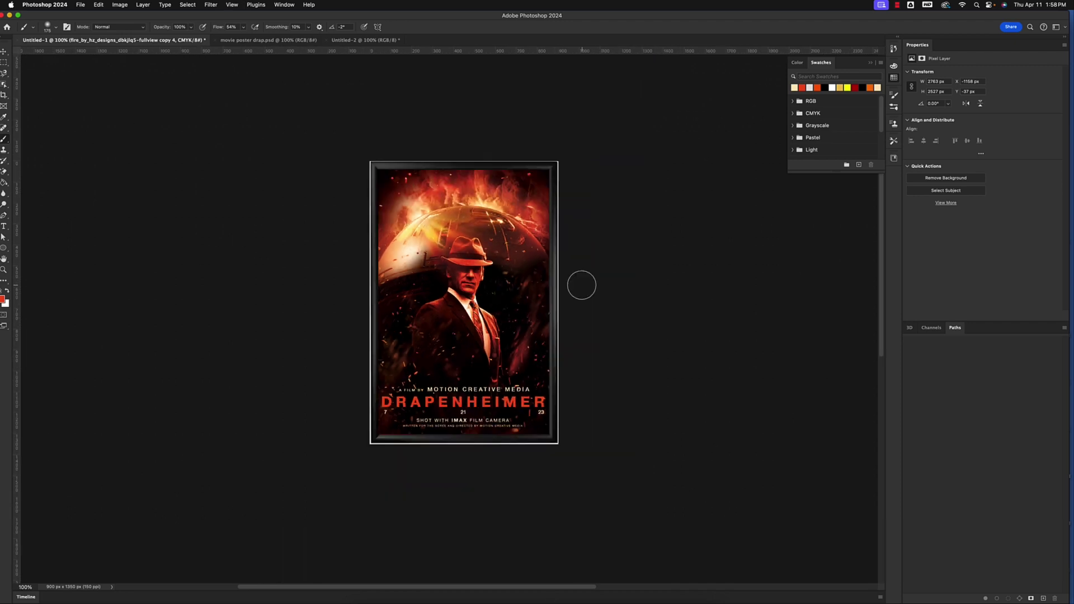
{"action": "left_click_drag", "start_coordinate": [617, 14], "coordinate": [602, 10]}
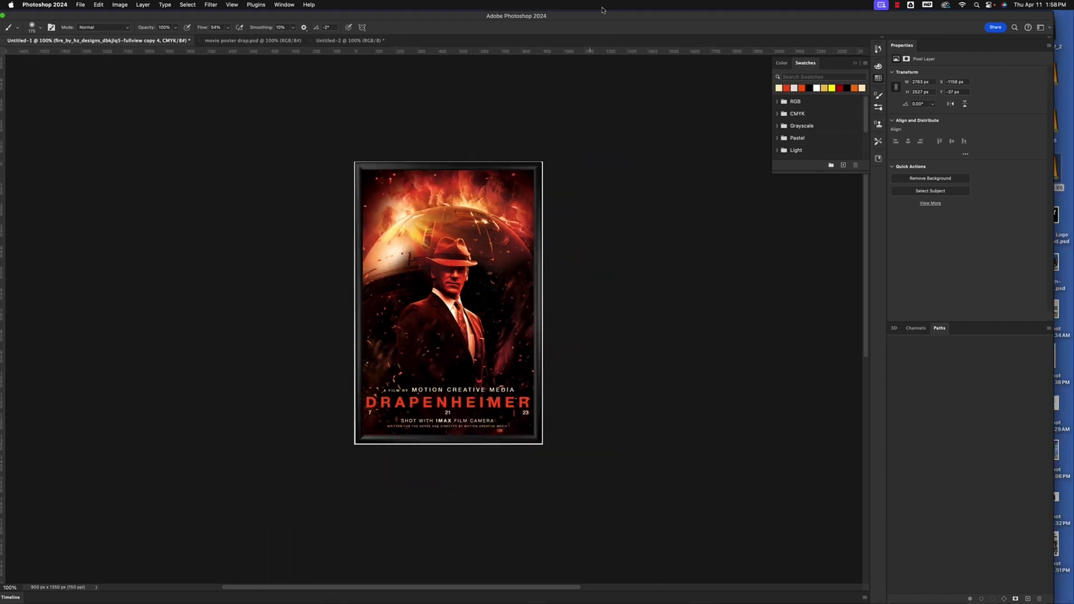
{"action": "key", "text": "super+Tab"}
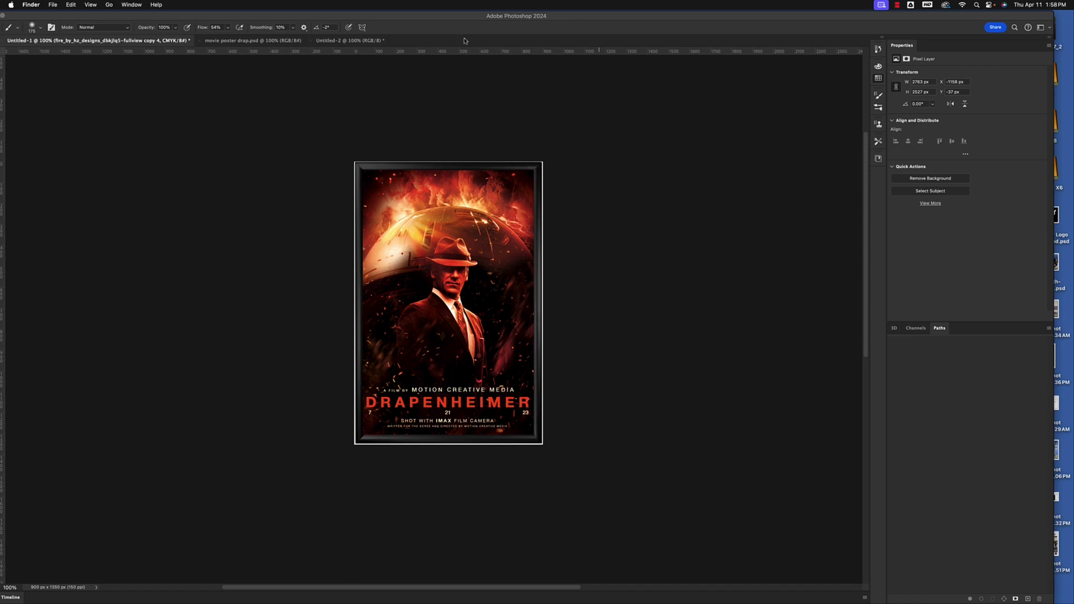
{"action": "left_click_drag", "start_coordinate": [452, 22], "coordinate": [429, 16]}
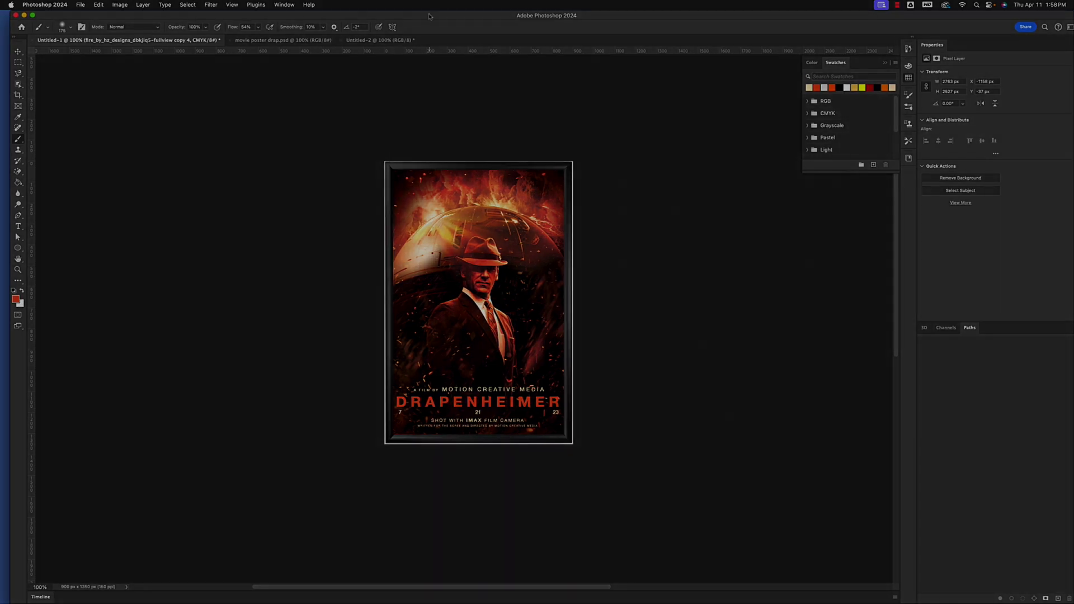